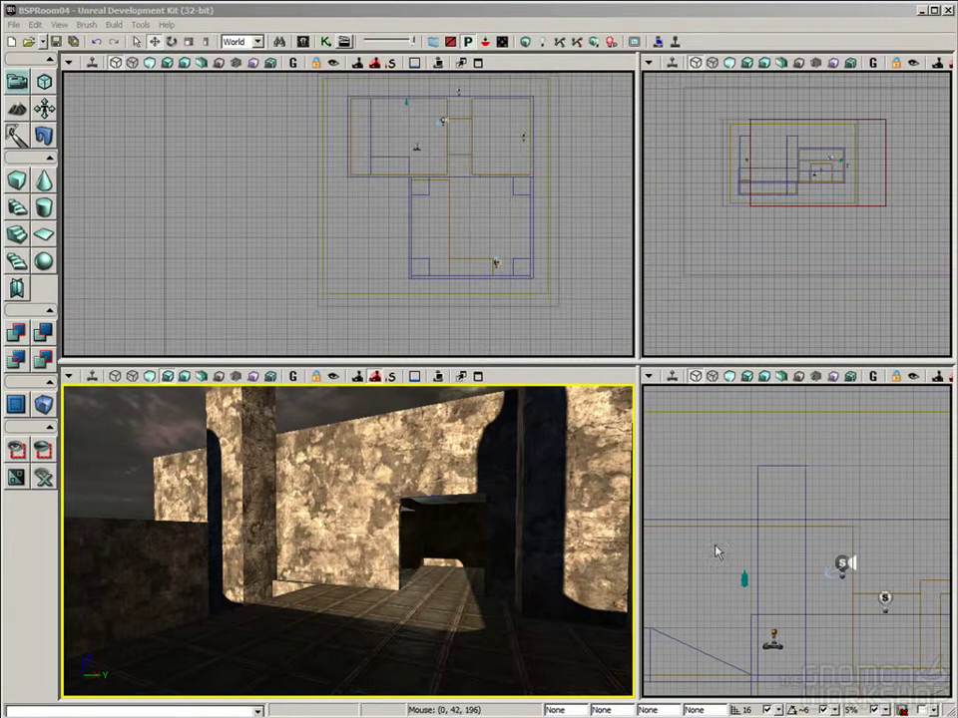
# Open the Actor Classes browser and collapse the Light group in the class tree.
pyautogui.moveTo(454, 484); pyautogui.dragTo(479, 472, button='right')
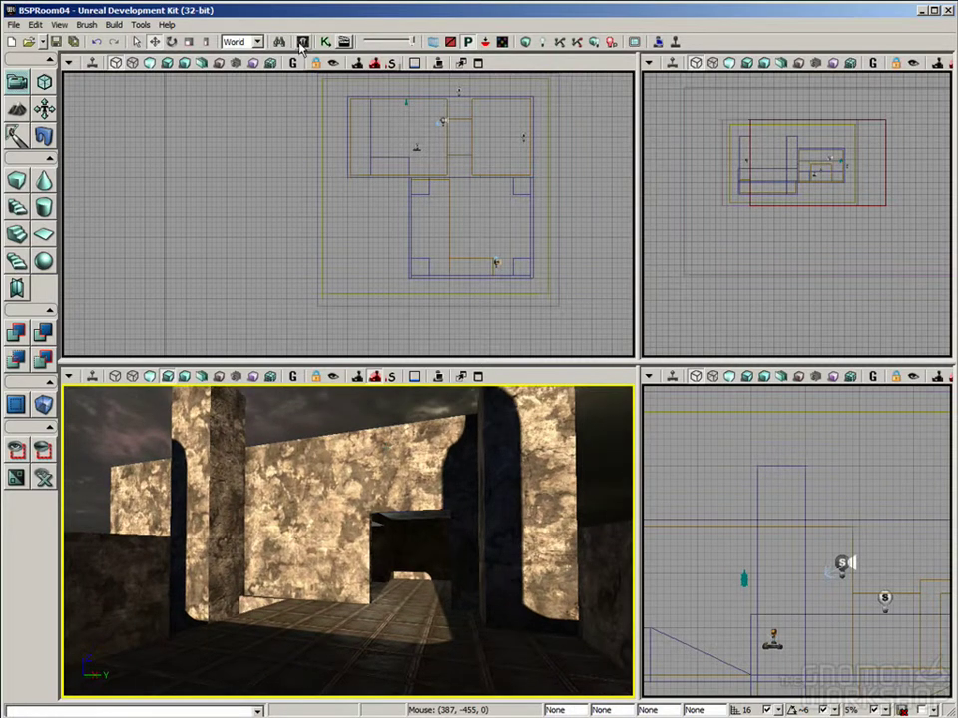
pyautogui.click(302, 41)
pyautogui.moveTo(479, 19); pyautogui.dragTo(506, 28)
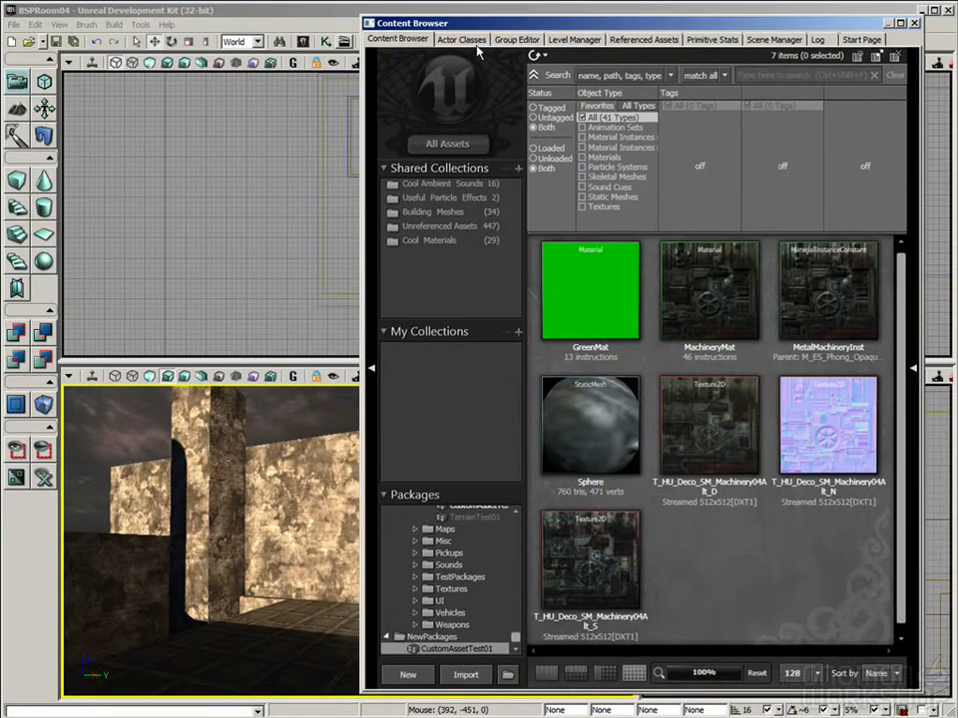
pyautogui.click(462, 39)
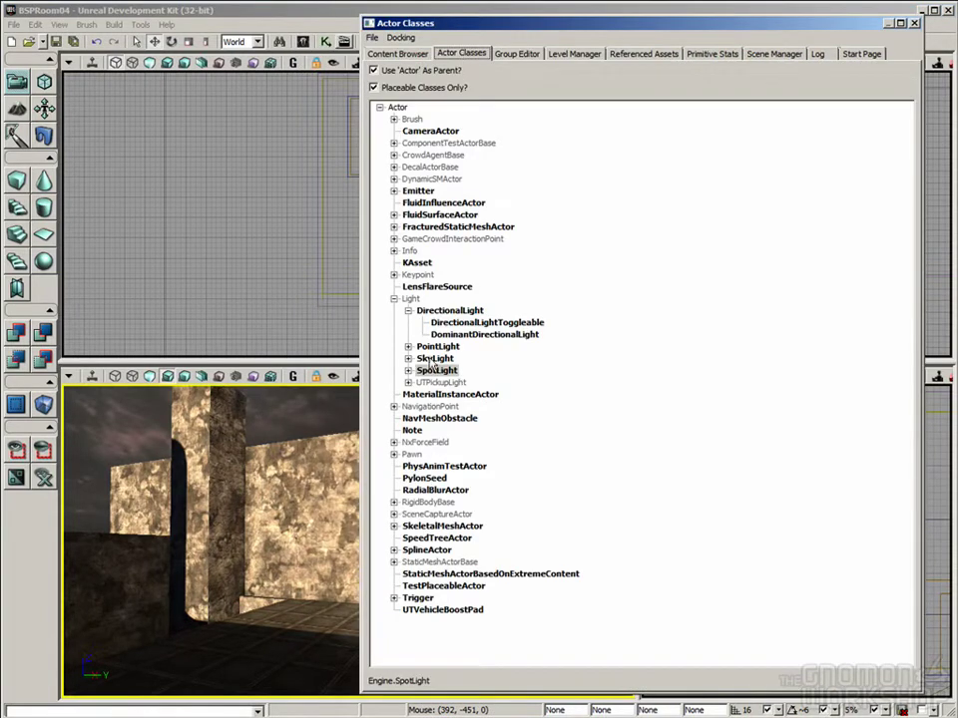
pyautogui.click(410, 299)
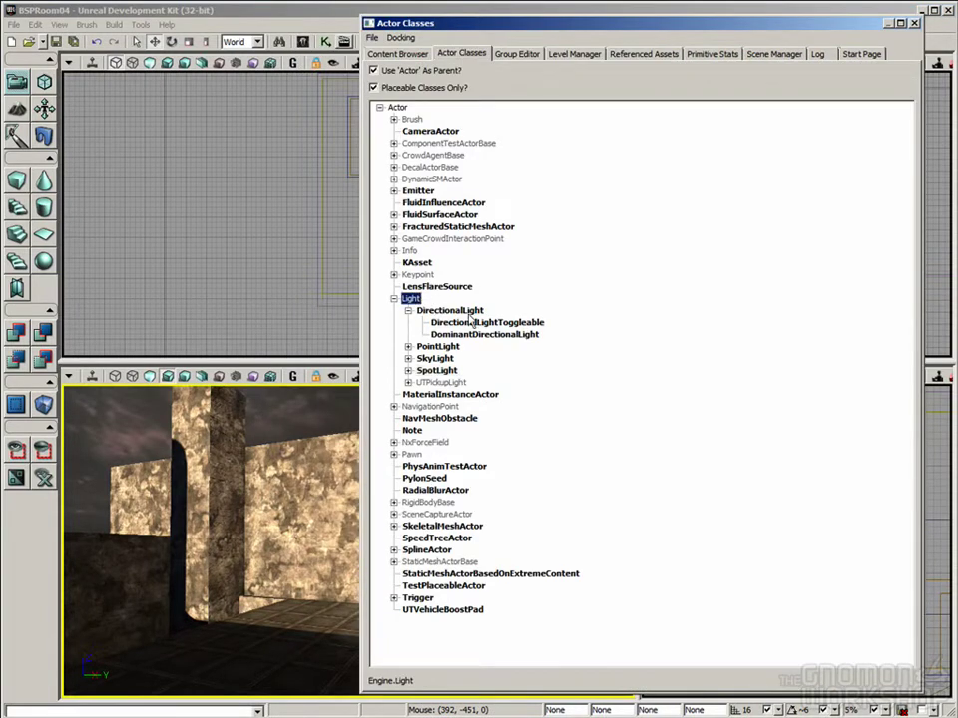
pyautogui.click(394, 299)
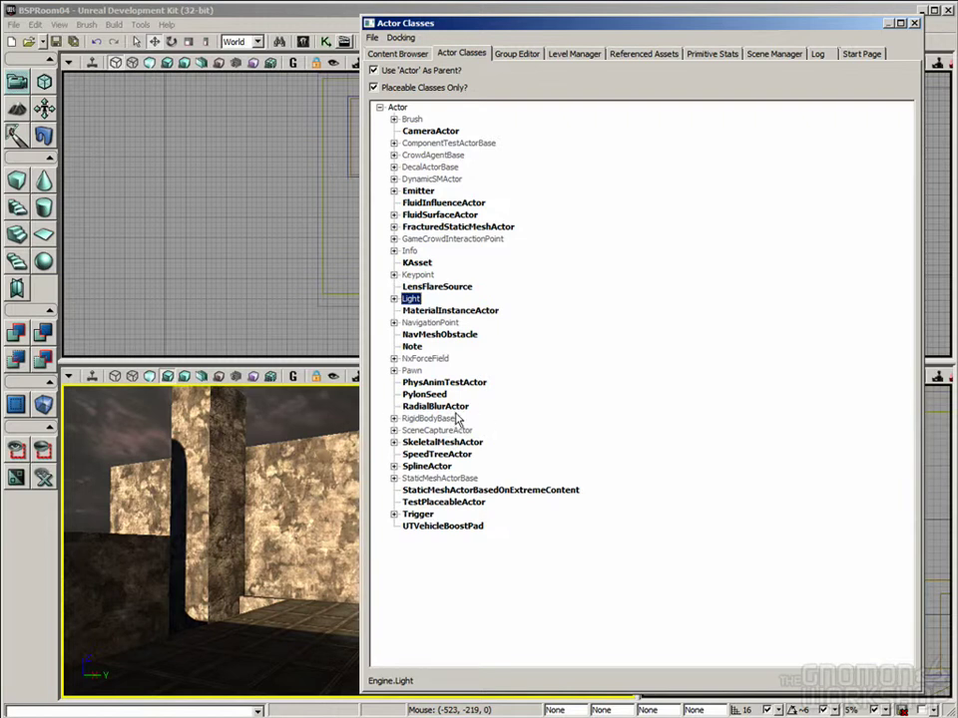
pyautogui.moveTo(353, 396); pyautogui.dragTo(497, 263, button='right')
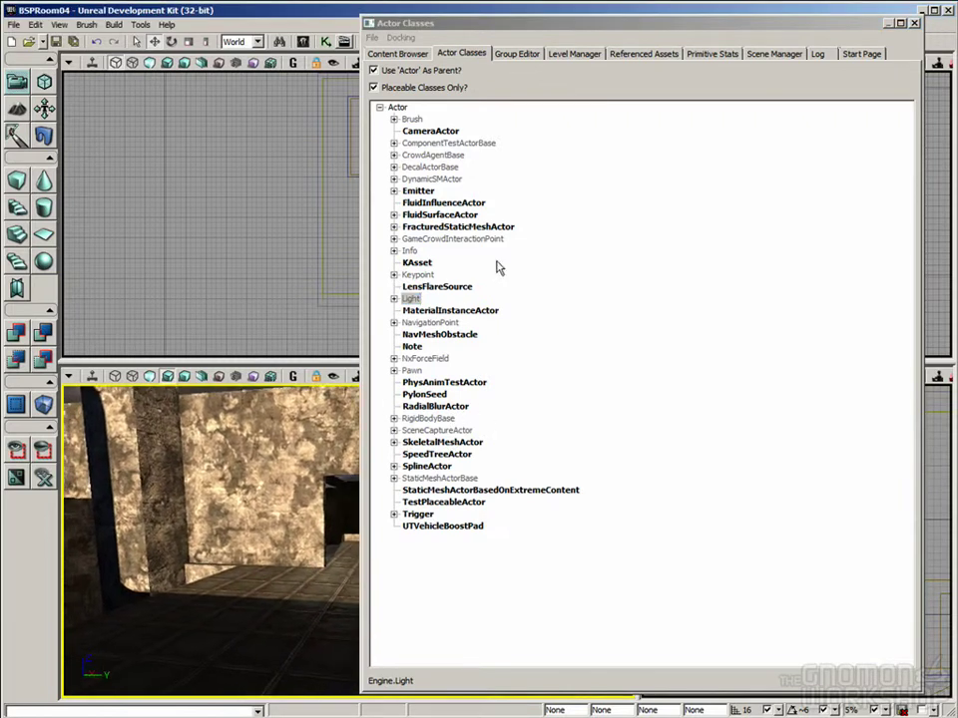
pyautogui.click(547, 290)
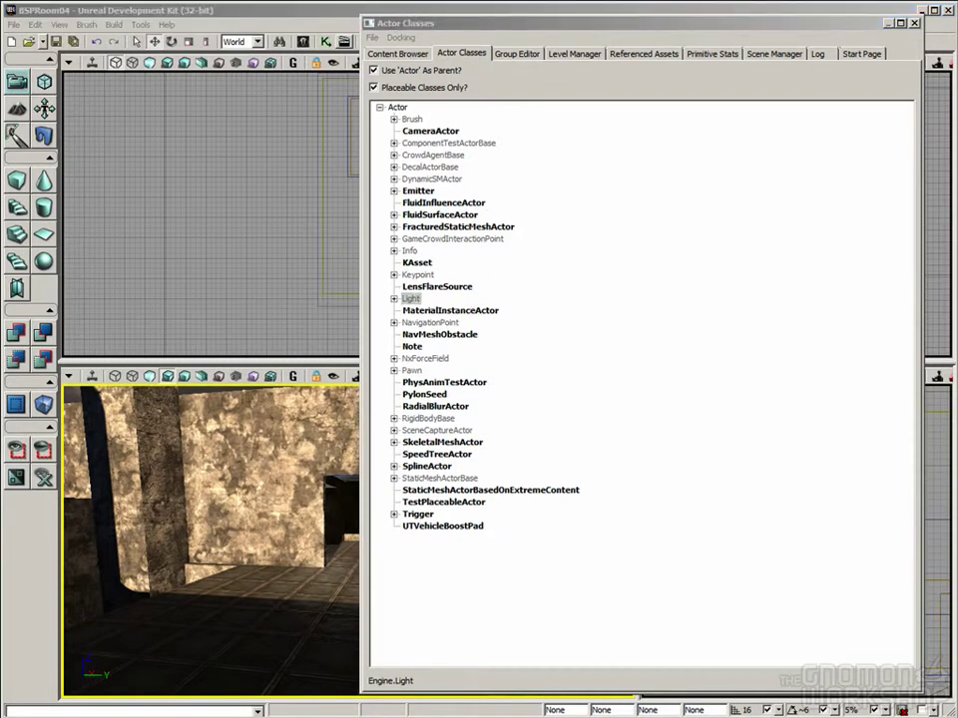
pyautogui.click(573, 571)
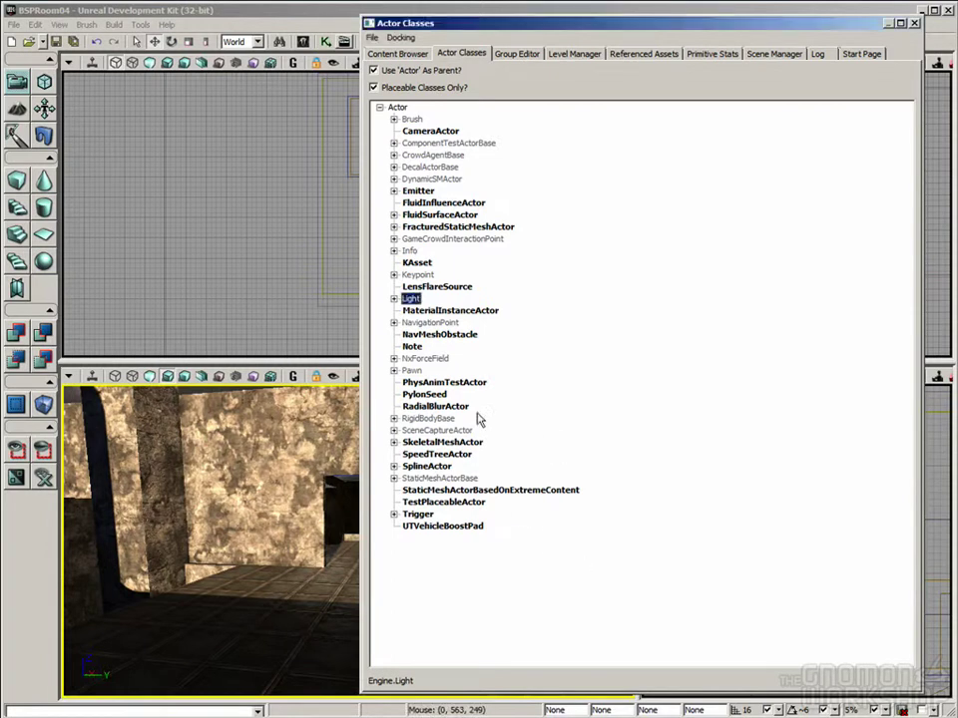
# Expand the NavigationPoint group and look over its classes, such as PathNode, PlayerStart, Ladder and DoorMarker.
pyautogui.click(442, 323)
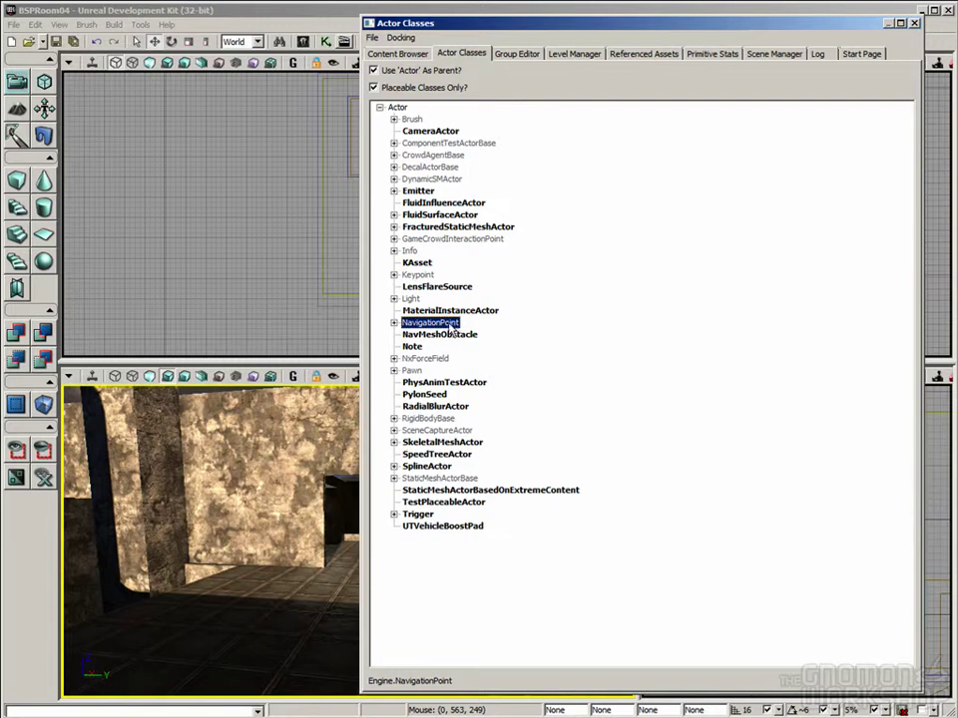
pyautogui.click(393, 322)
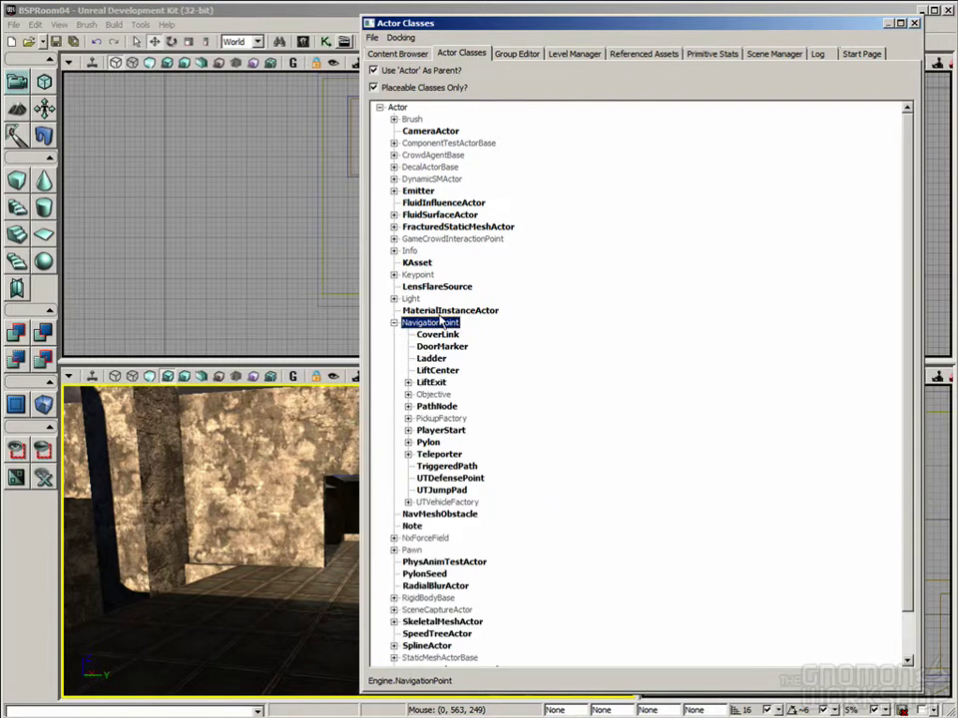
pyautogui.click(442, 406)
pyautogui.click(442, 324)
pyautogui.click(439, 430)
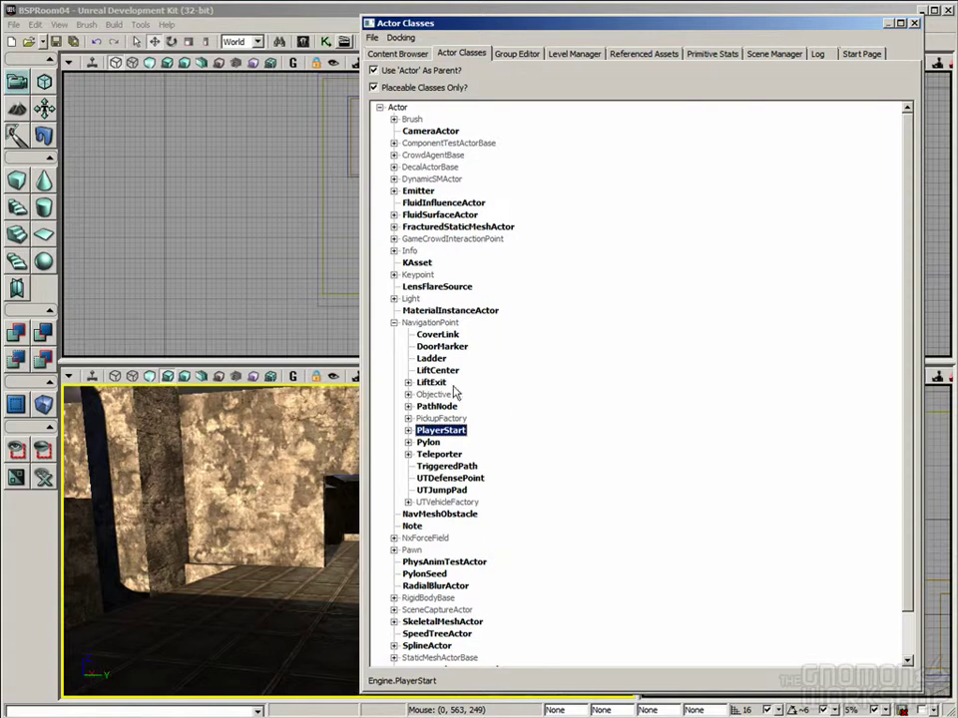
pyautogui.click(437, 358)
pyautogui.click(462, 348)
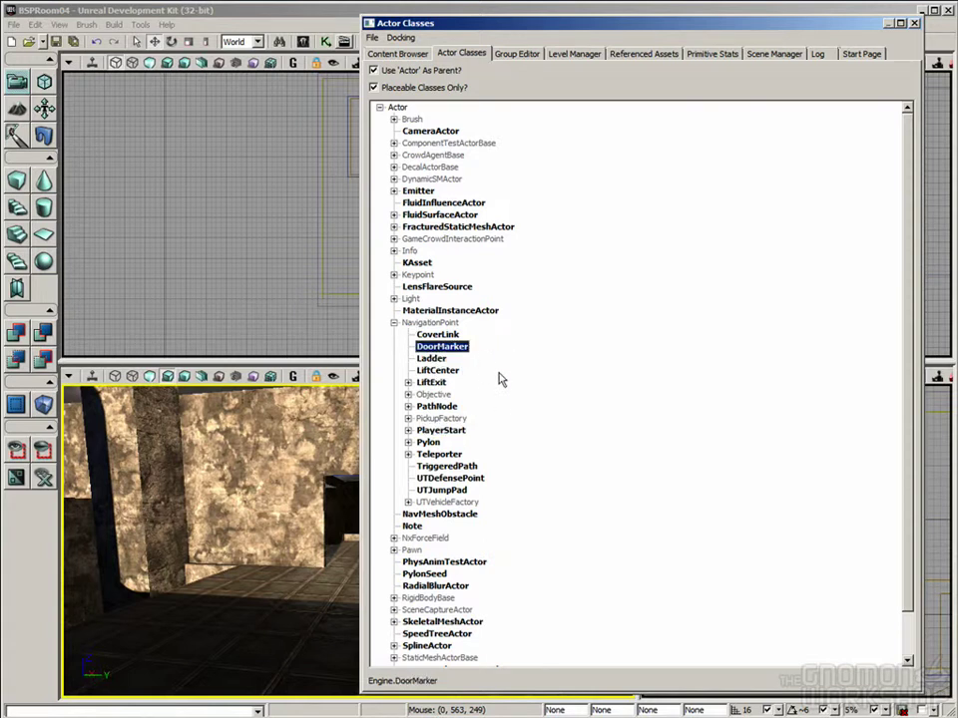
pyautogui.moveTo(489, 32); pyautogui.dragTo(531, 29)
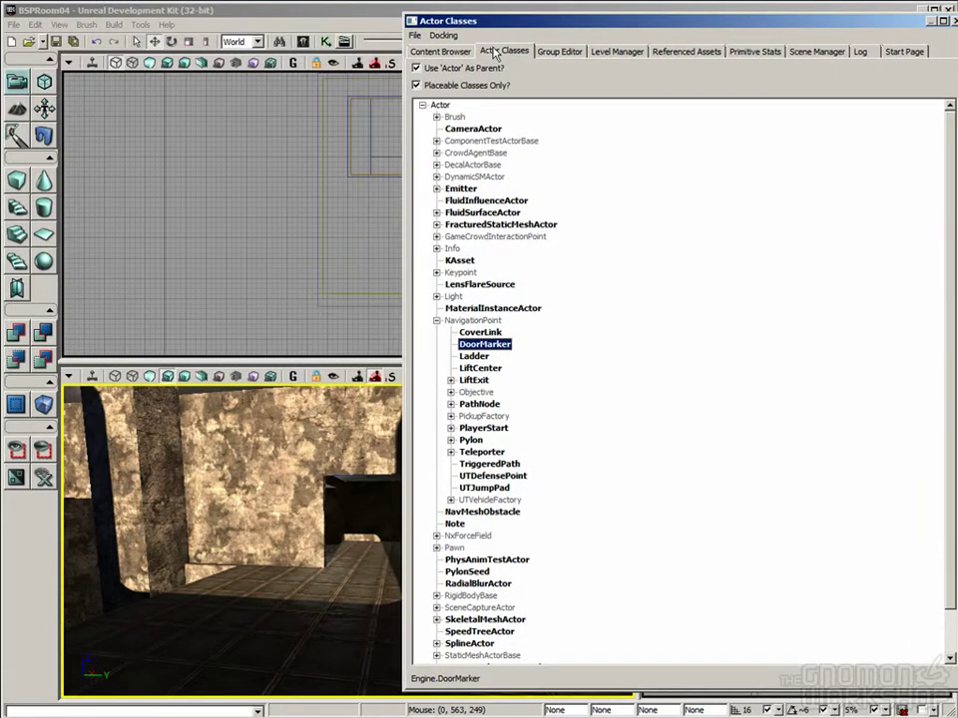
# Expand PickupFactory and its UTPickupFactory subgroup, and select the UTWeaponPickupFactory class.
pyautogui.moveTo(276, 532); pyautogui.dragTo(360, 547, button='right')
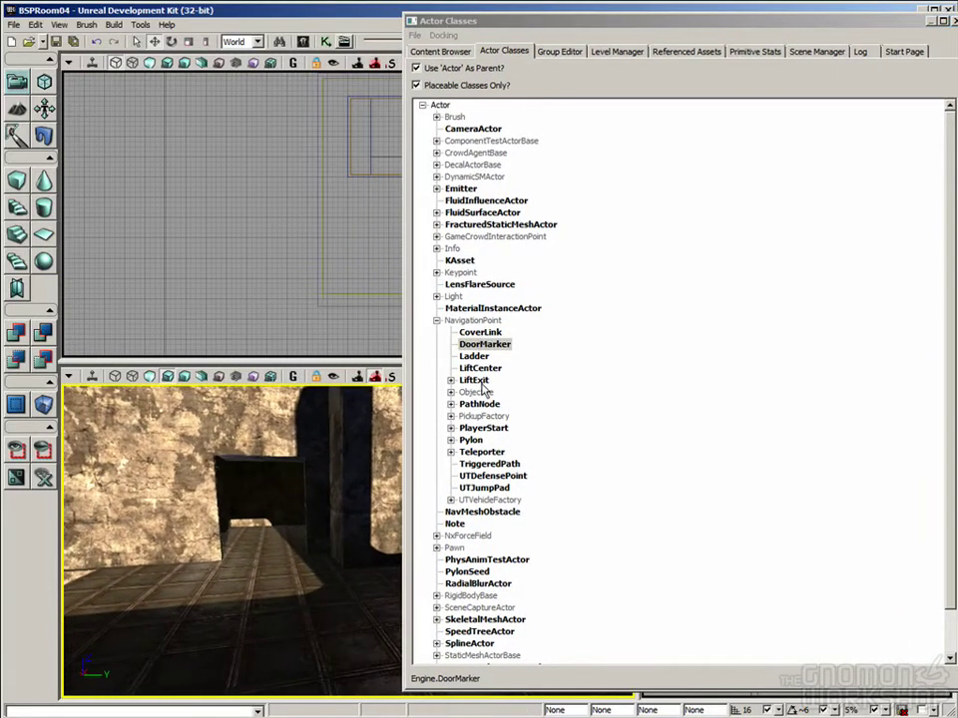
pyautogui.click(485, 416)
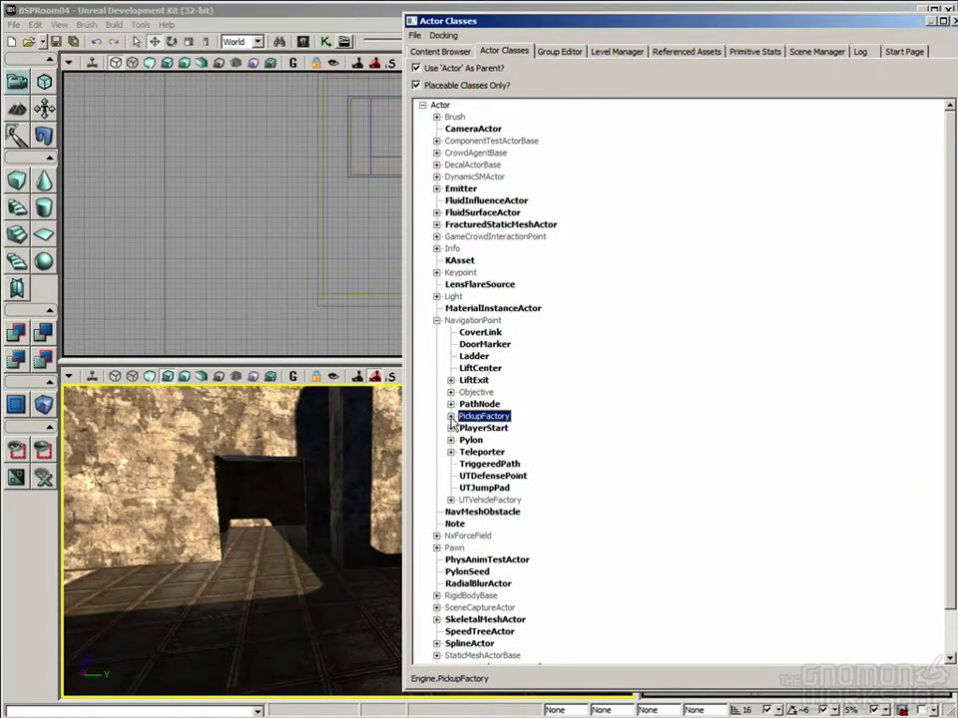
pyautogui.click(451, 416)
pyautogui.click(483, 429)
pyautogui.click(465, 428)
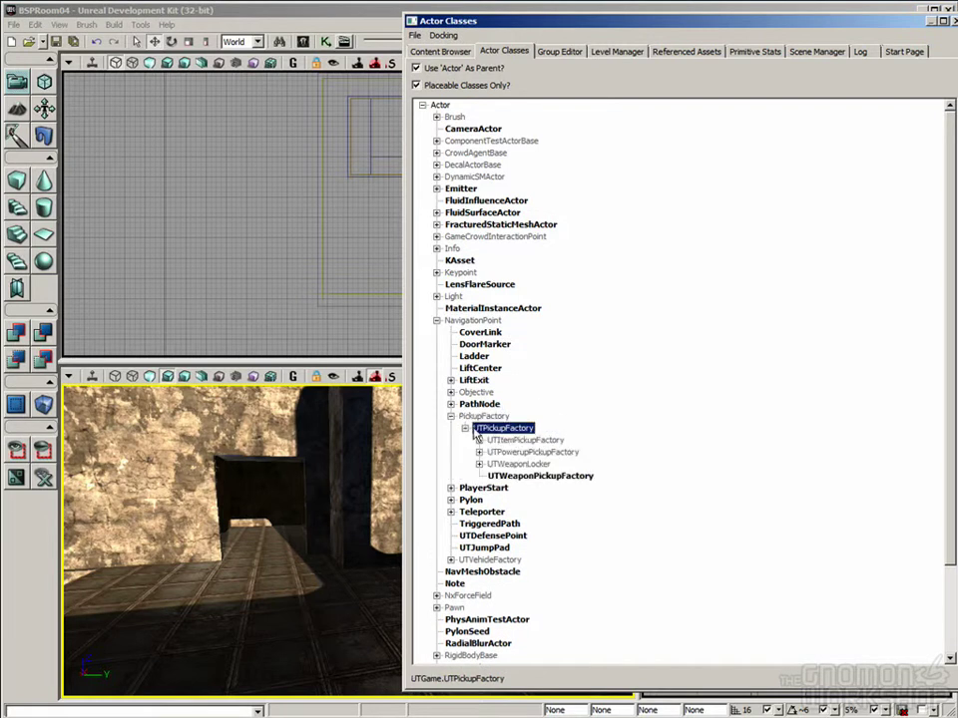
pyautogui.click(539, 476)
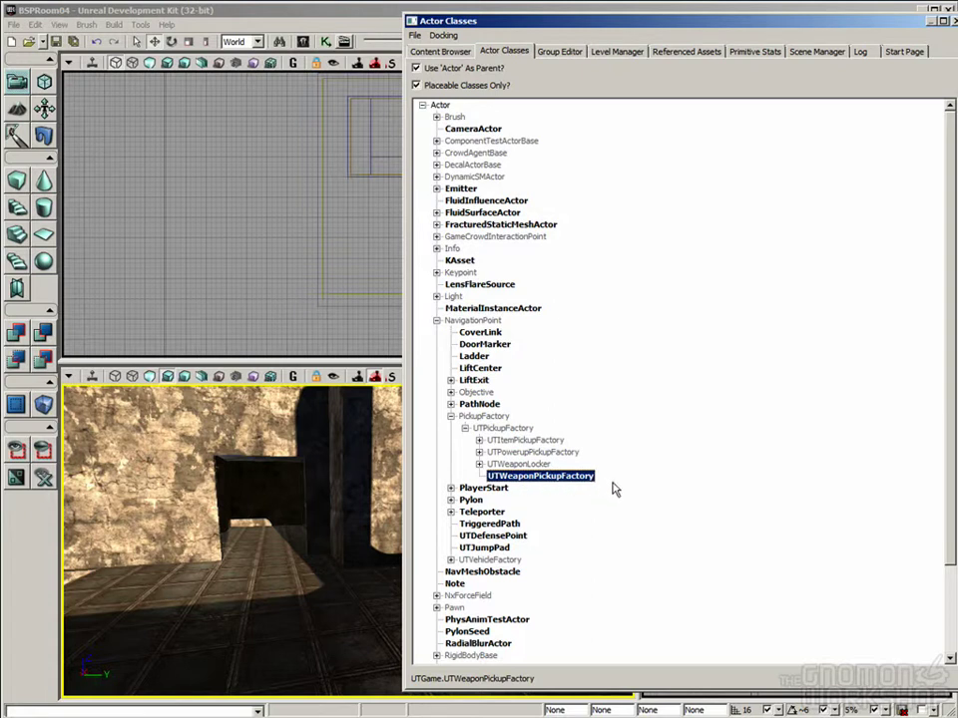
# Place a UTWeaponPickupFactory actor on the tiled floor in front of the doorway.
pyautogui.moveTo(234, 588); pyautogui.dragTo(244, 618, button='right')
pyautogui.moveTo(245, 618); pyautogui.dragTo(291, 590)
pyautogui.click(544, 478)
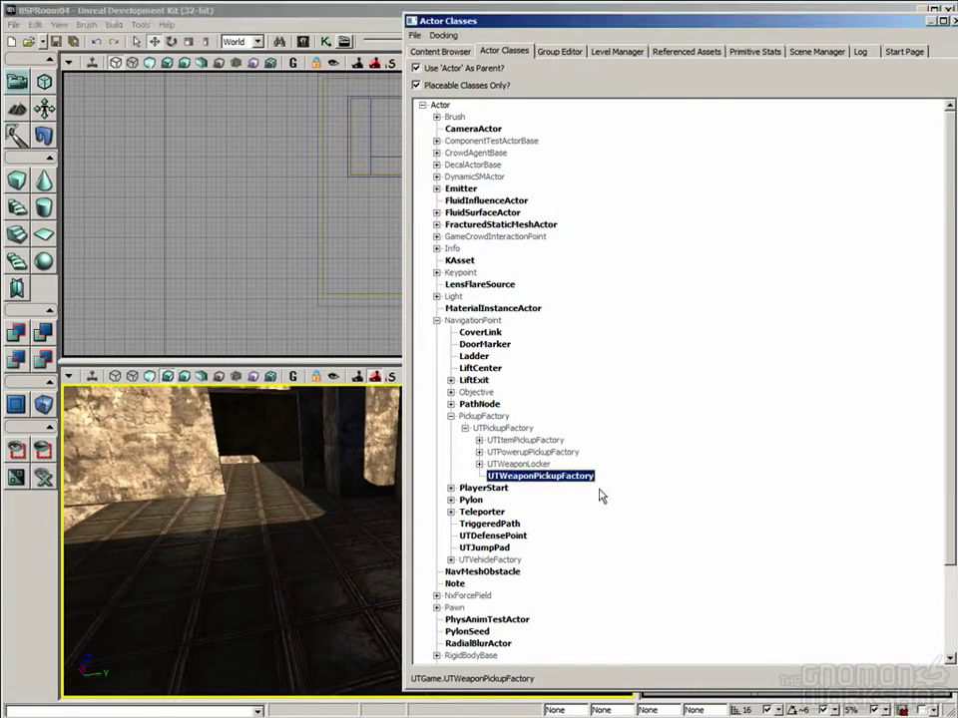
pyautogui.moveTo(276, 576); pyautogui.dragTo(277, 590, button='right')
pyautogui.moveTo(277, 591); pyautogui.dragTo(274, 618)
pyautogui.moveTo(307, 501); pyautogui.dragTo(317, 507, button='right')
pyautogui.moveTo(287, 579); pyautogui.dragTo(288, 580)
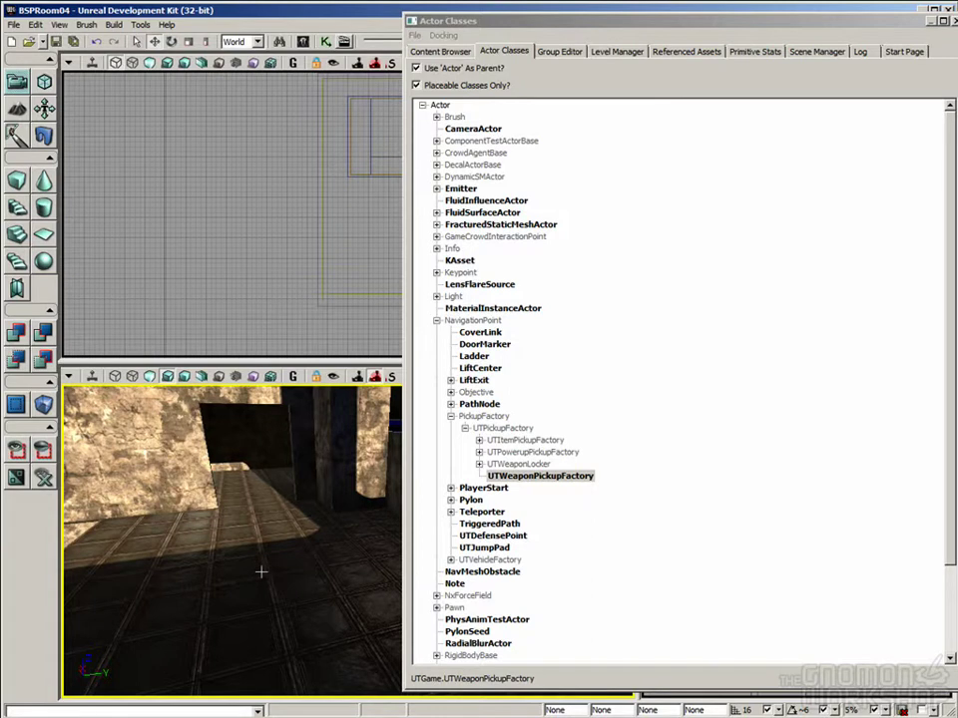
pyautogui.click(261, 571)
pyautogui.moveTo(351, 493); pyautogui.dragTo(384, 493, button='right')
pyautogui.moveTo(246, 576); pyautogui.dragTo(248, 571)
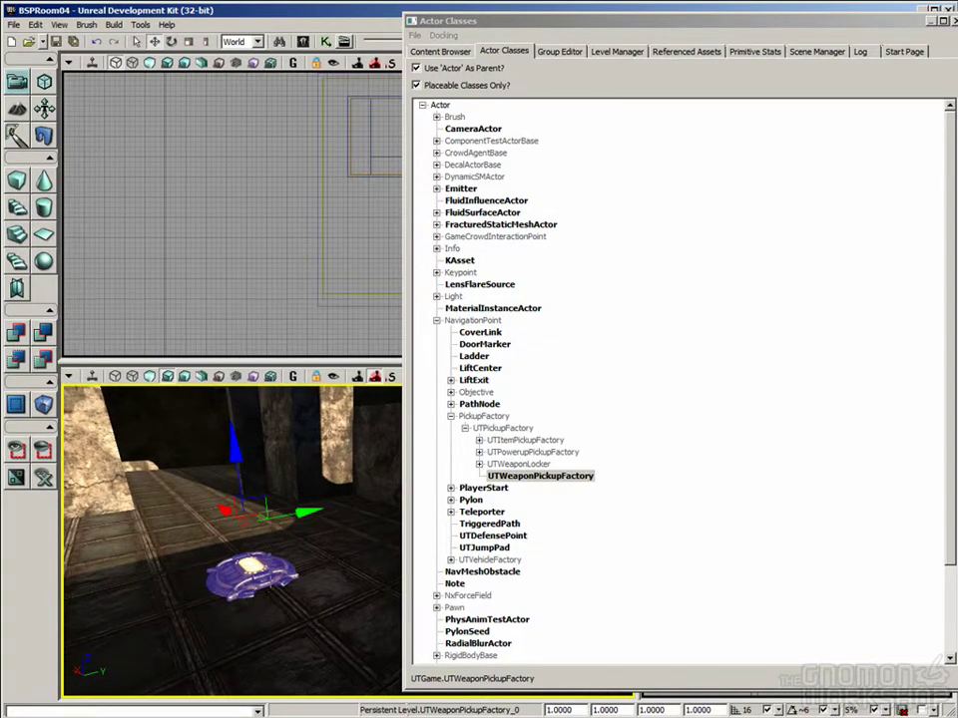
# Set the pickup factory's Weapon Pickup Class to UTWeap_RocketLauncher_Content and save the level.
pyautogui.press('F4')
pyautogui.moveTo(743, 39); pyautogui.dragTo(547, 69)
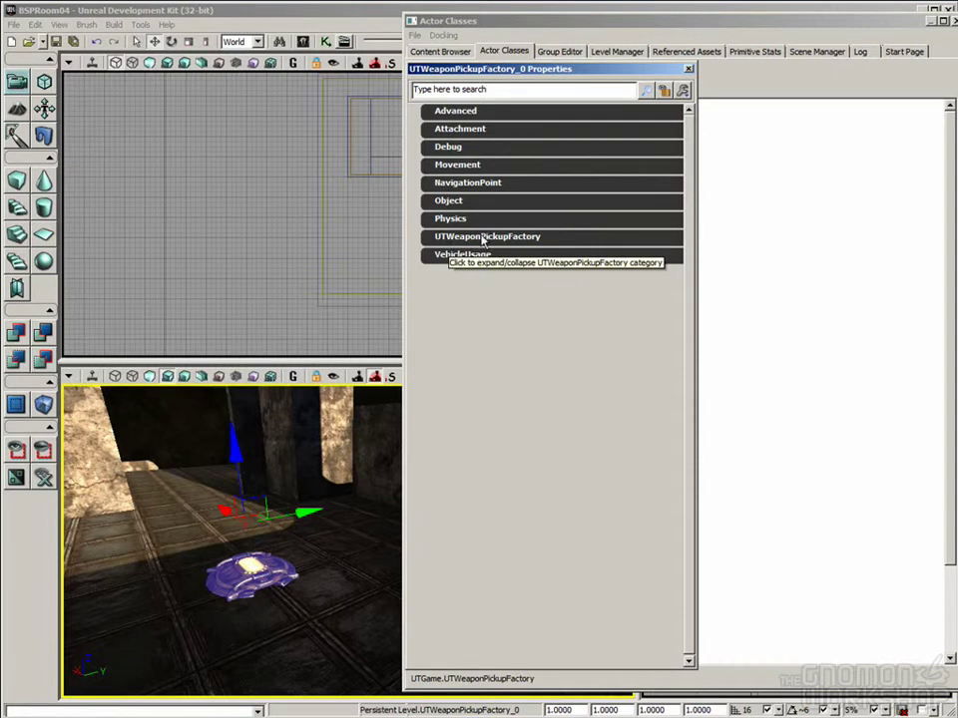
pyautogui.click(483, 237)
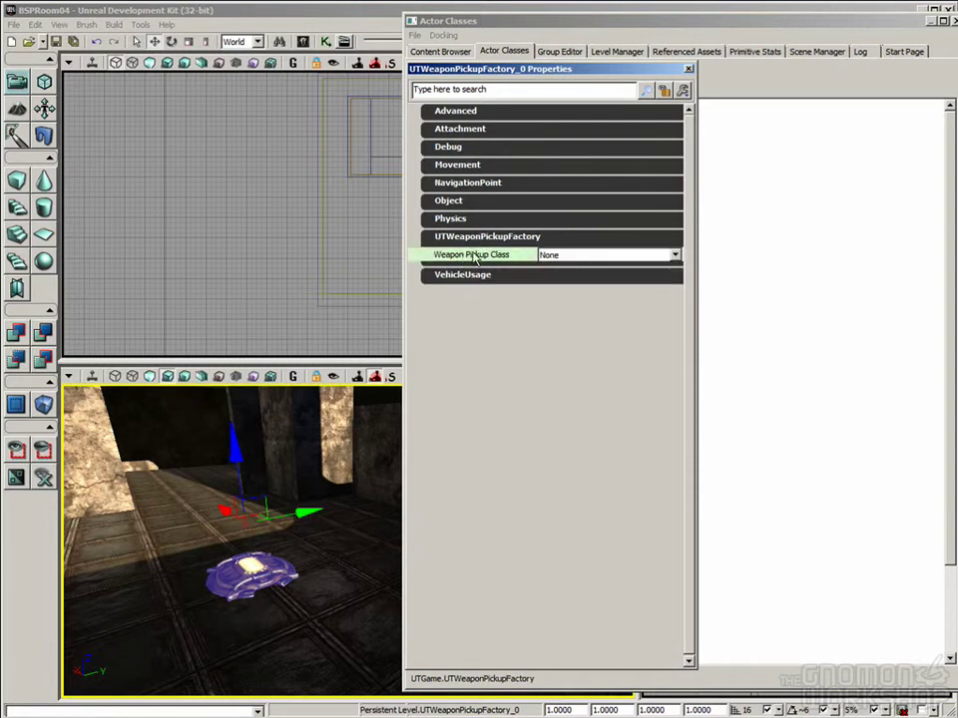
pyautogui.click(596, 256)
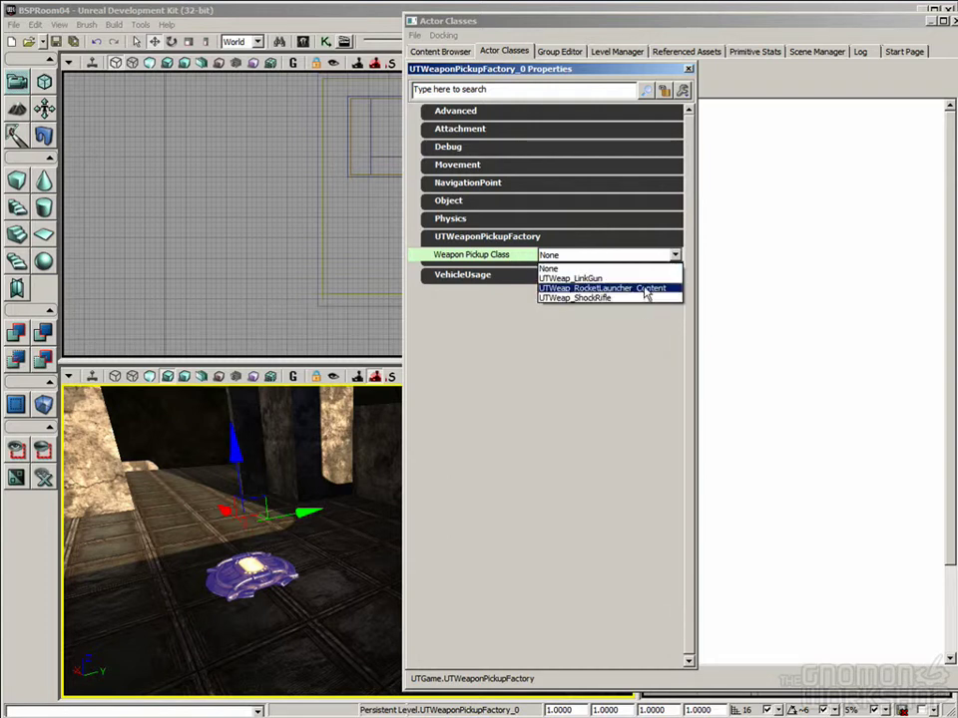
pyautogui.click(653, 289)
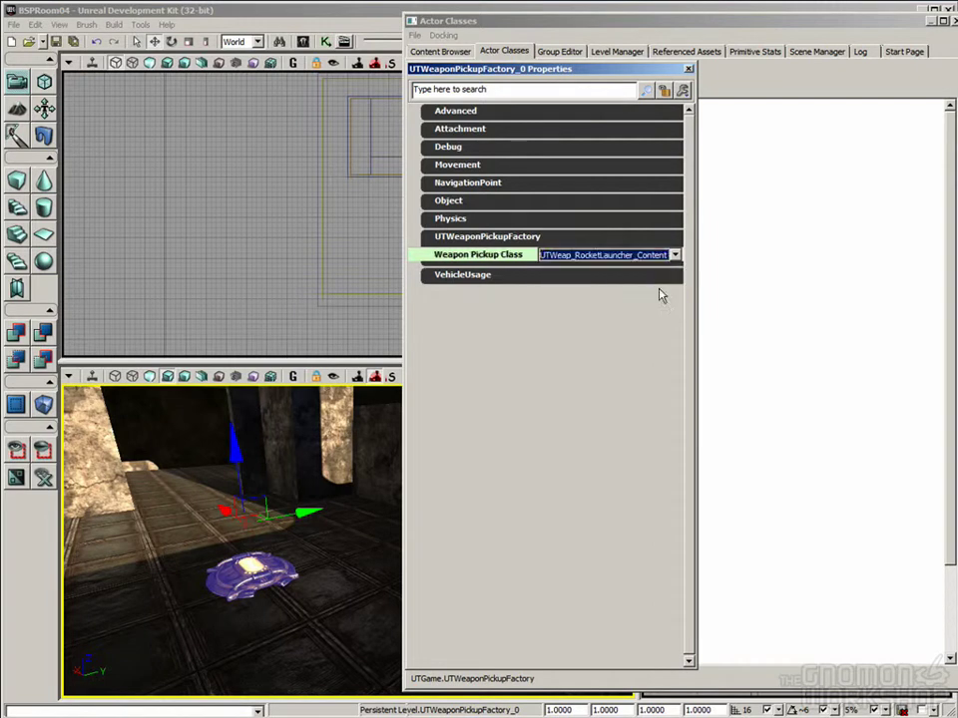
pyautogui.click(514, 52)
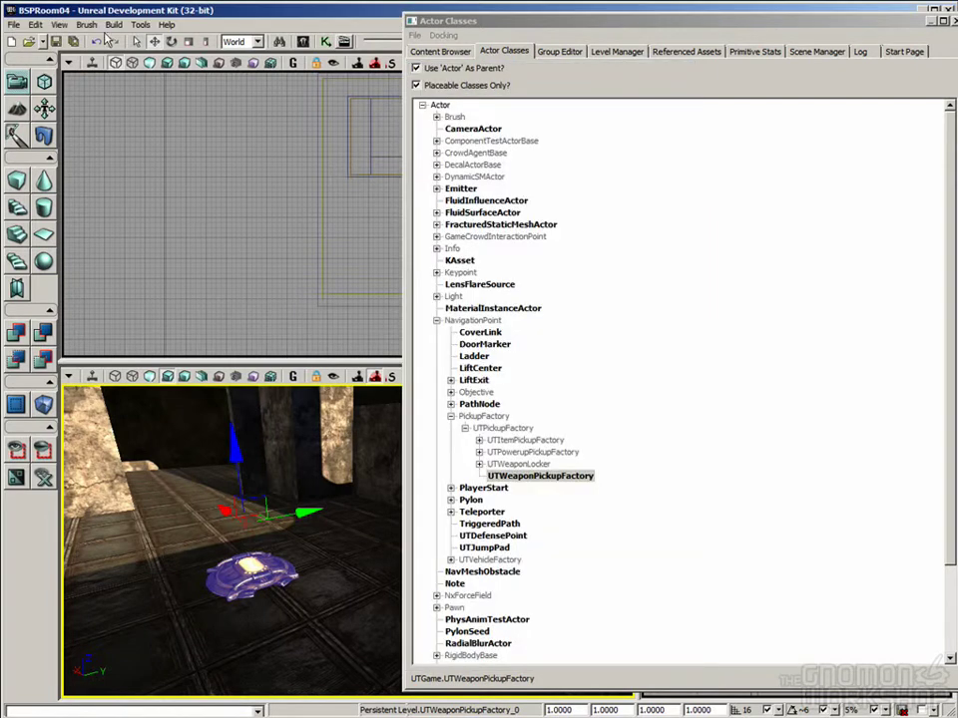
pyautogui.click(57, 42)
# Play the level from the floor near the pickup base, walk over it to collect the weapon, and quit the game.
pyautogui.moveTo(262, 437); pyautogui.dragTo(330, 539)
pyautogui.rightClick(265, 631)
pyautogui.click(284, 621)
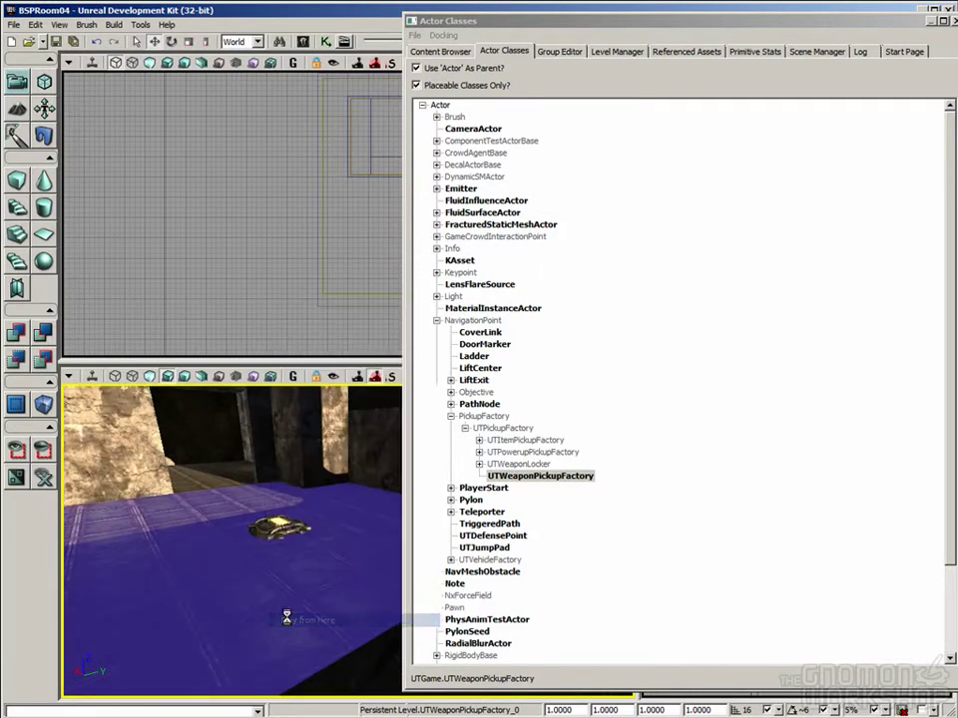
pyautogui.press('w')
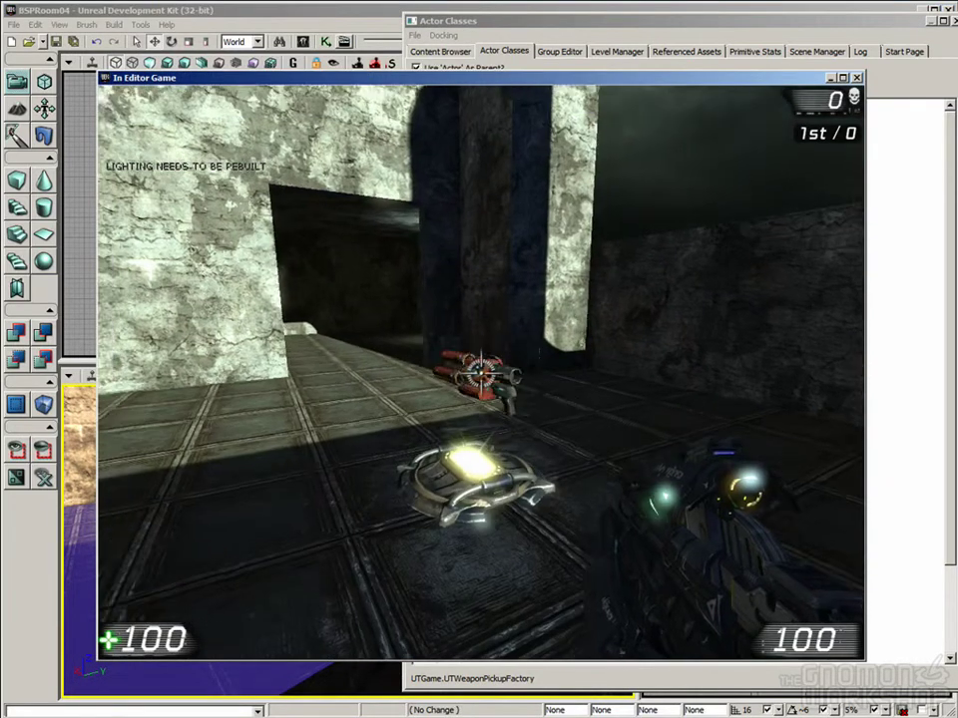
pyautogui.press('w')
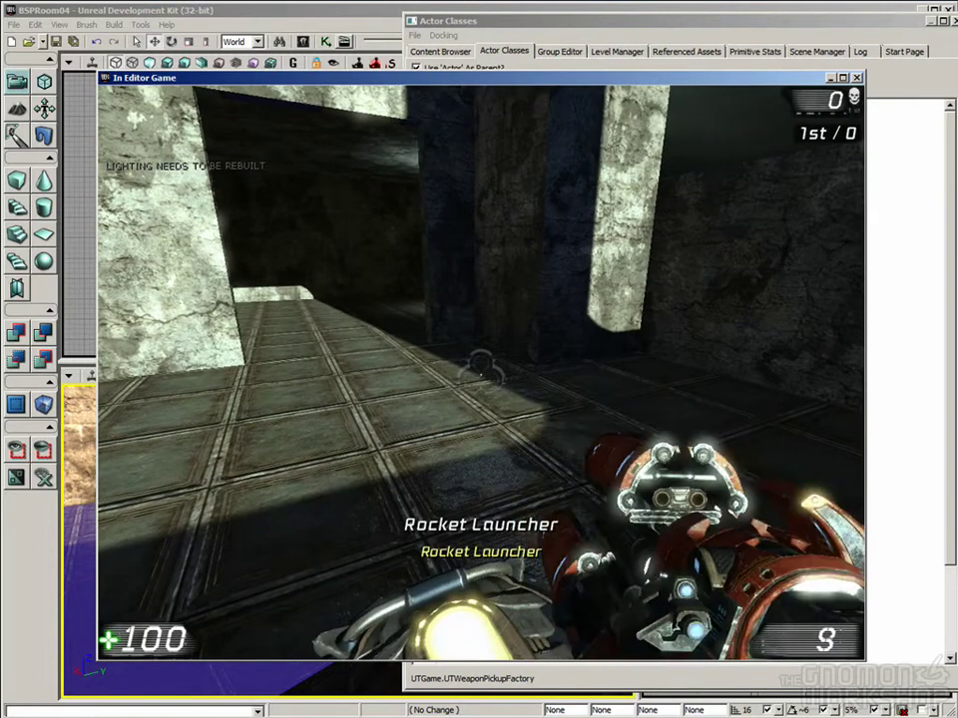
pyautogui.press('Escape')
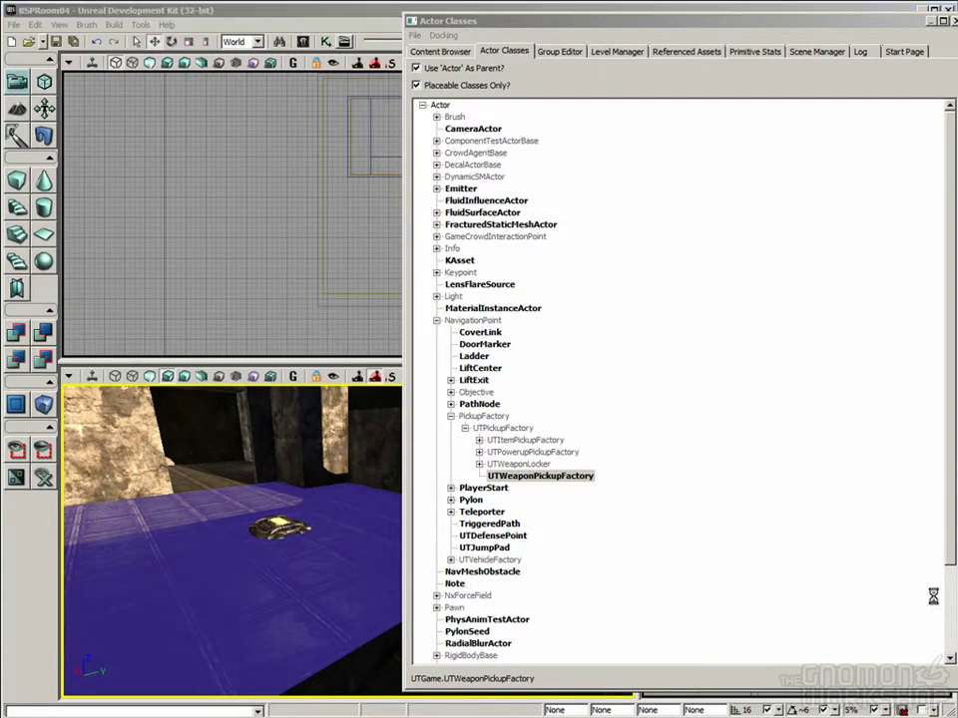
# Find UTWeaponLocker_Content under UTWeaponLocker and place one on the floor beside the weapon pickup base.
pyautogui.moveTo(236, 606); pyautogui.dragTo(235, 606)
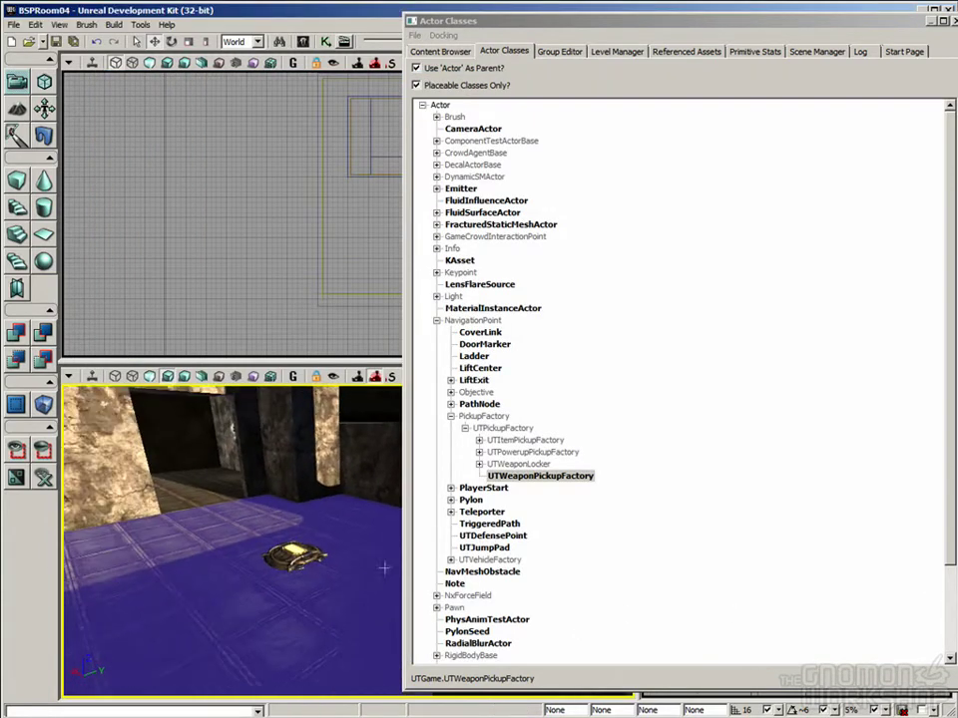
pyautogui.click(529, 466)
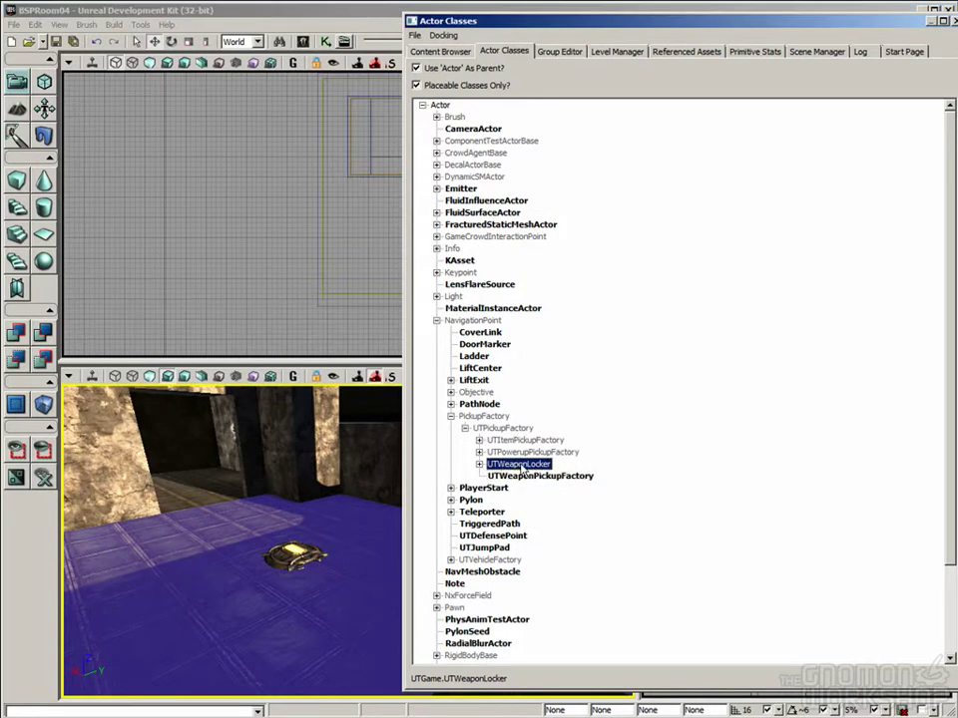
pyautogui.doubleClick(531, 466)
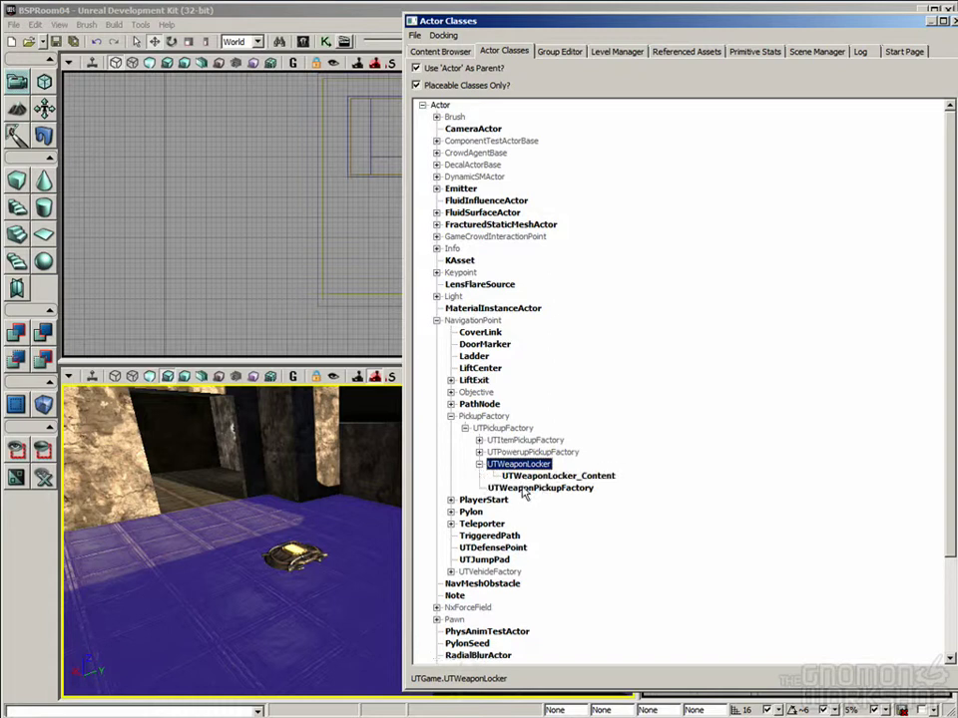
pyautogui.click(537, 476)
pyautogui.click(517, 463)
pyautogui.click(520, 476)
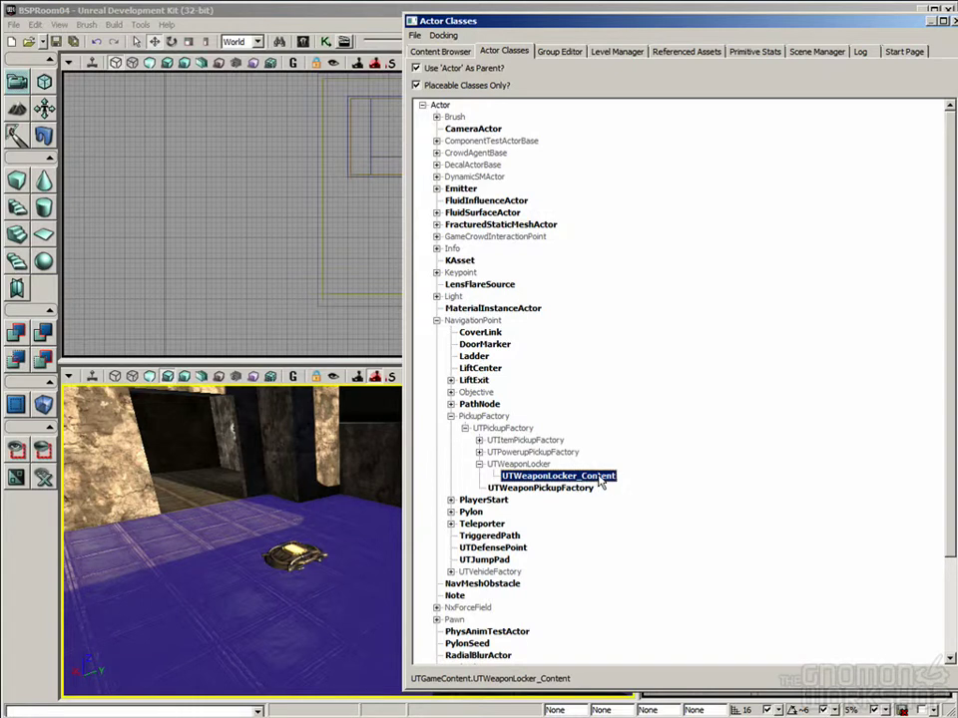
pyautogui.moveTo(296, 596); pyautogui.dragTo(363, 559)
pyautogui.moveTo(269, 564); pyautogui.dragTo(273, 610)
pyautogui.click(269, 564)
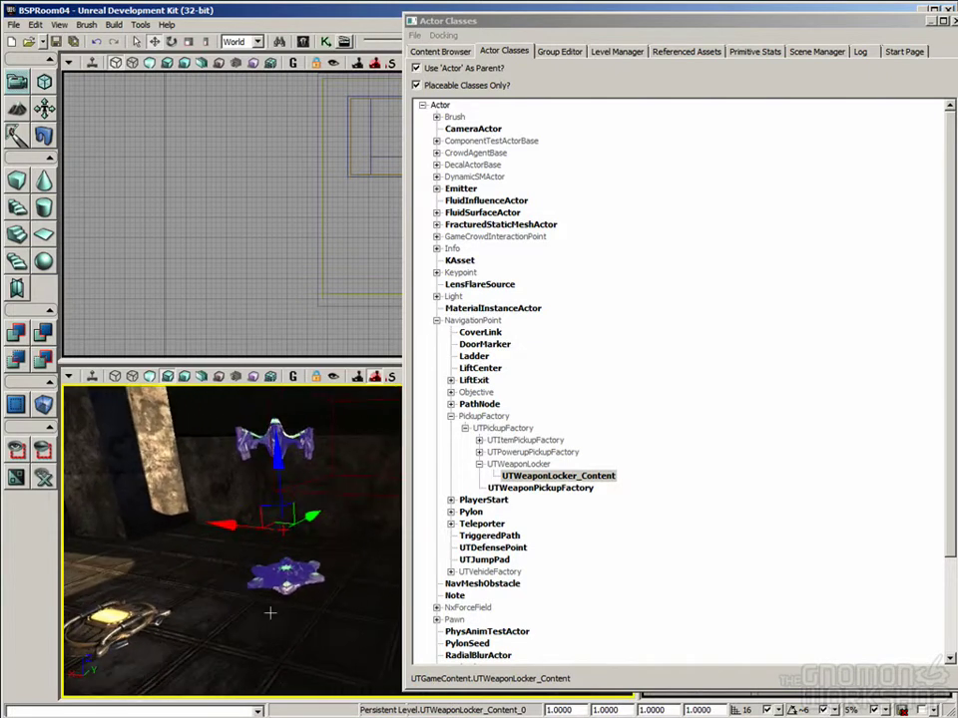
# Open the weapon locker's properties and add two entries to its UTWeaponLocker Weapons list.
pyautogui.doubleClick(322, 579)
pyautogui.moveTo(493, 73); pyautogui.dragTo(452, 85)
pyautogui.click(421, 248)
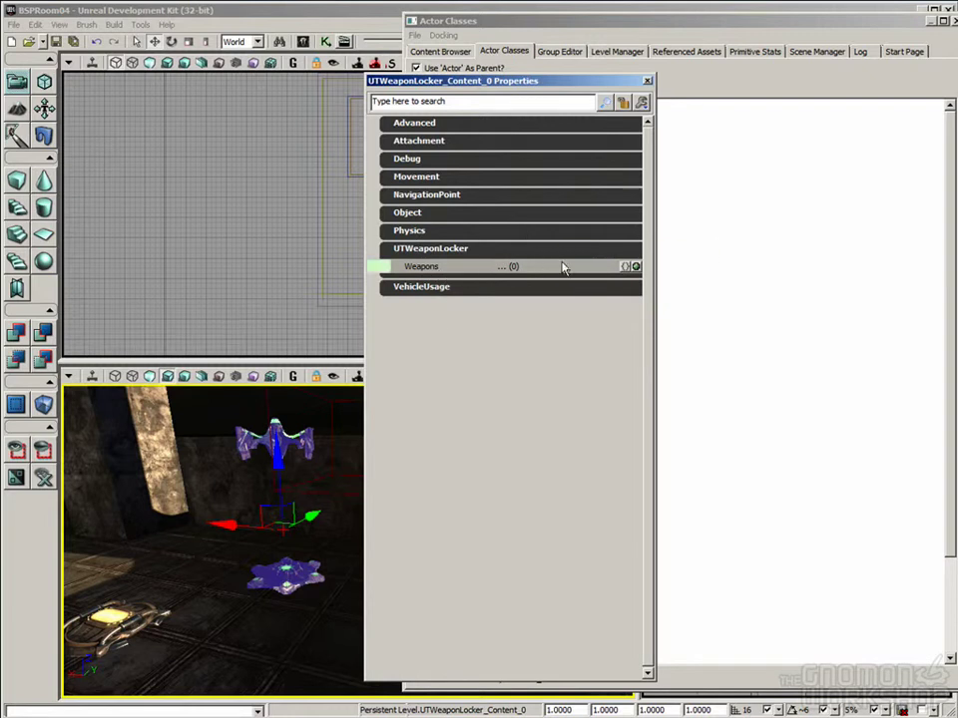
pyautogui.moveTo(267, 617)
pyautogui.mouseDown(button='right')
pyautogui.moveTo(263, 544)
pyautogui.moveTo(261, 609)
pyautogui.mouseUp(button='right')
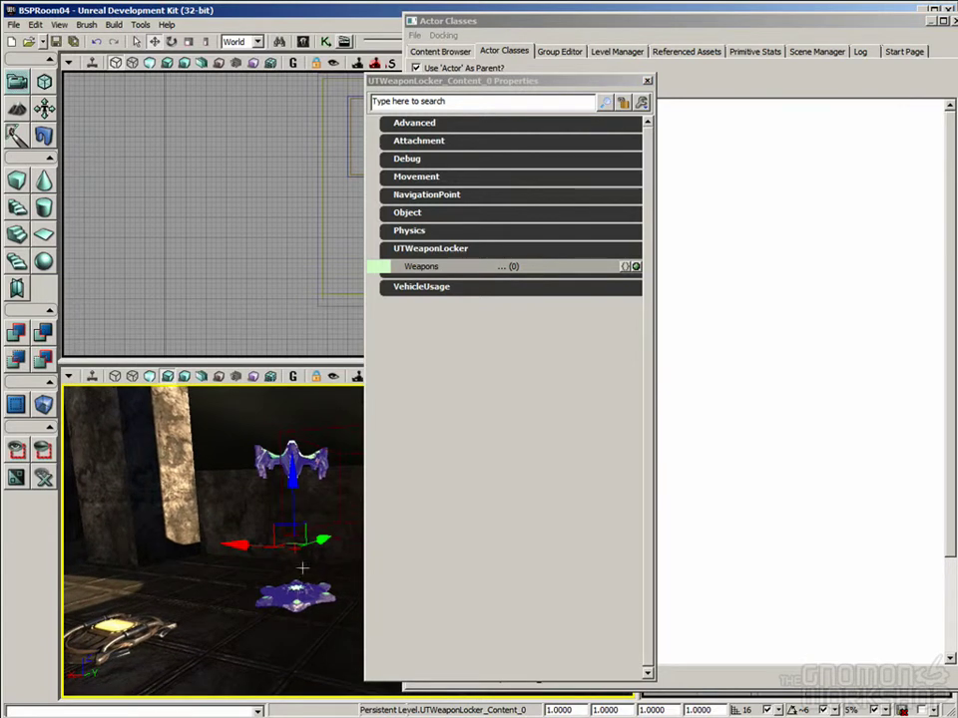
pyautogui.click(444, 269)
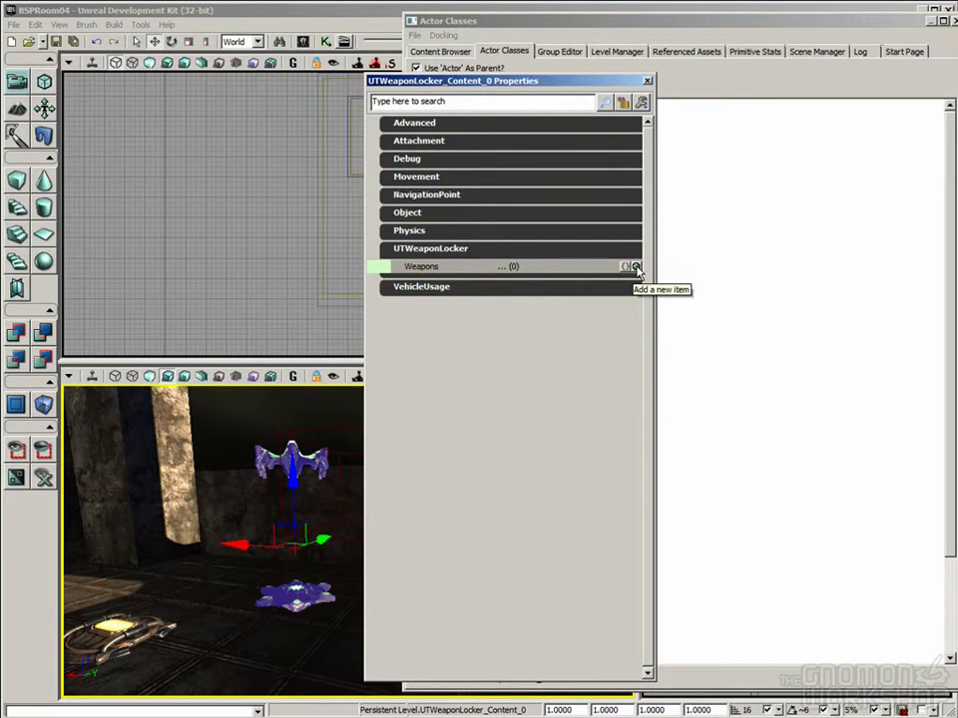
pyautogui.click(635, 267)
pyautogui.click(430, 282)
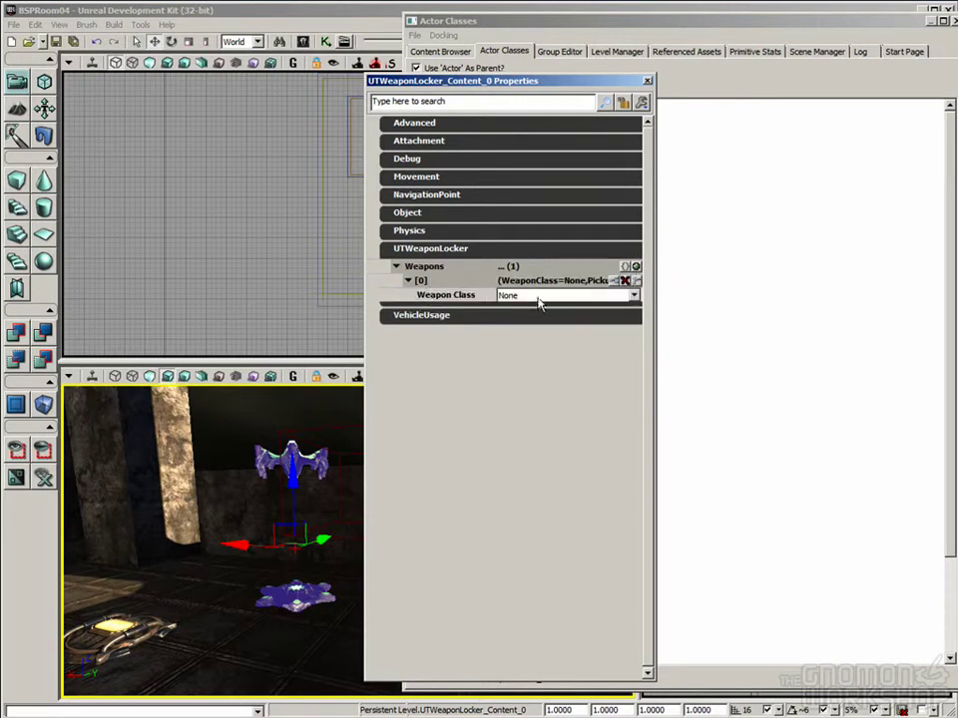
pyautogui.click(636, 267)
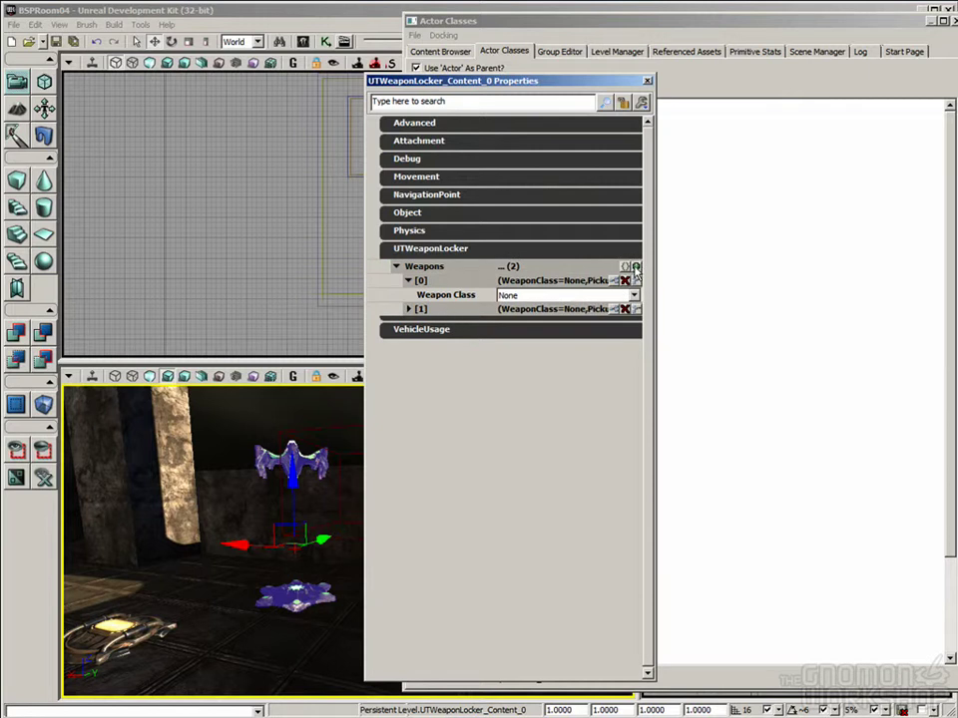
# Add five extra empty entries to the locker's Weapons list and remove those five again.
pyautogui.click(635, 268)
pyautogui.click(636, 268)
pyautogui.click(636, 267)
pyautogui.click(635, 268)
pyautogui.click(635, 267)
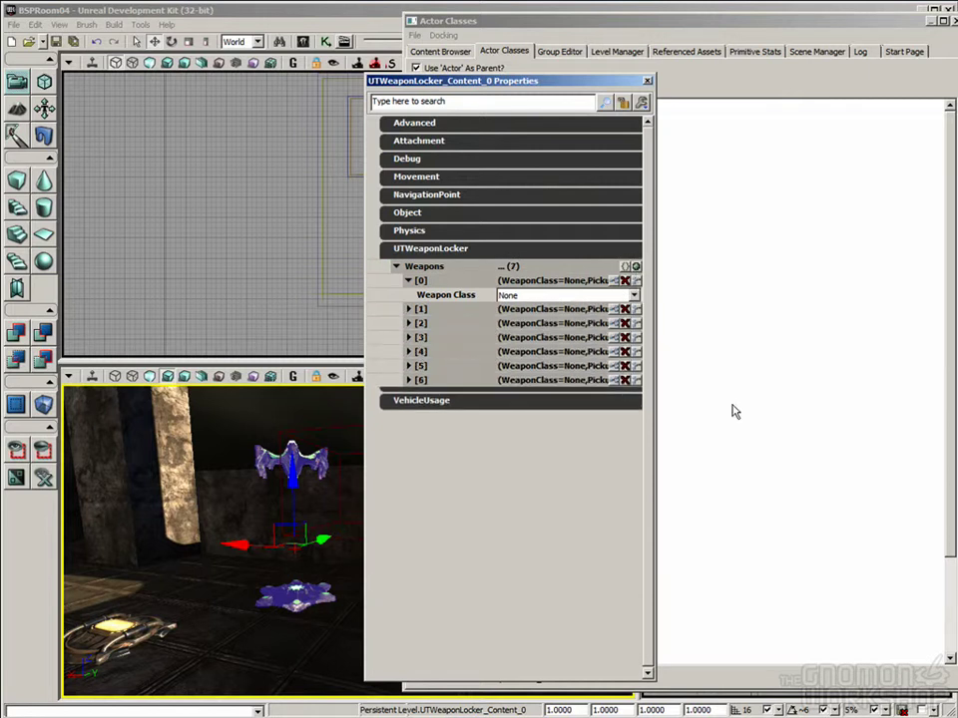
pyautogui.moveTo(238, 532)
pyautogui.mouseDown(button='right')
pyautogui.moveTo(225, 563)
pyautogui.moveTo(250, 554)
pyautogui.moveTo(241, 548)
pyautogui.mouseUp(button='right')
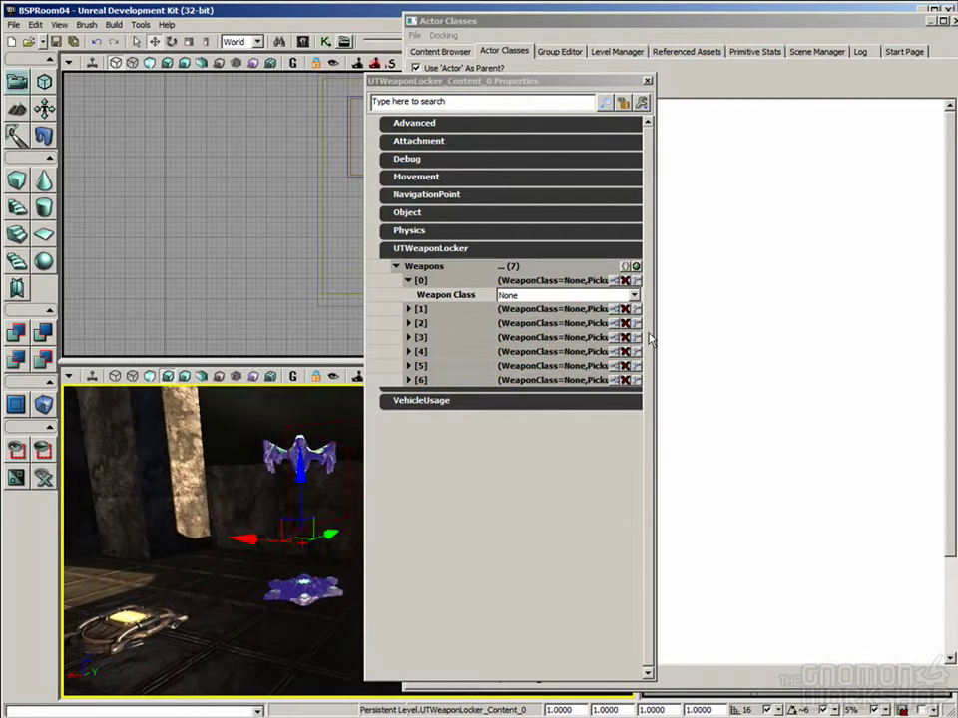
pyautogui.click(624, 380)
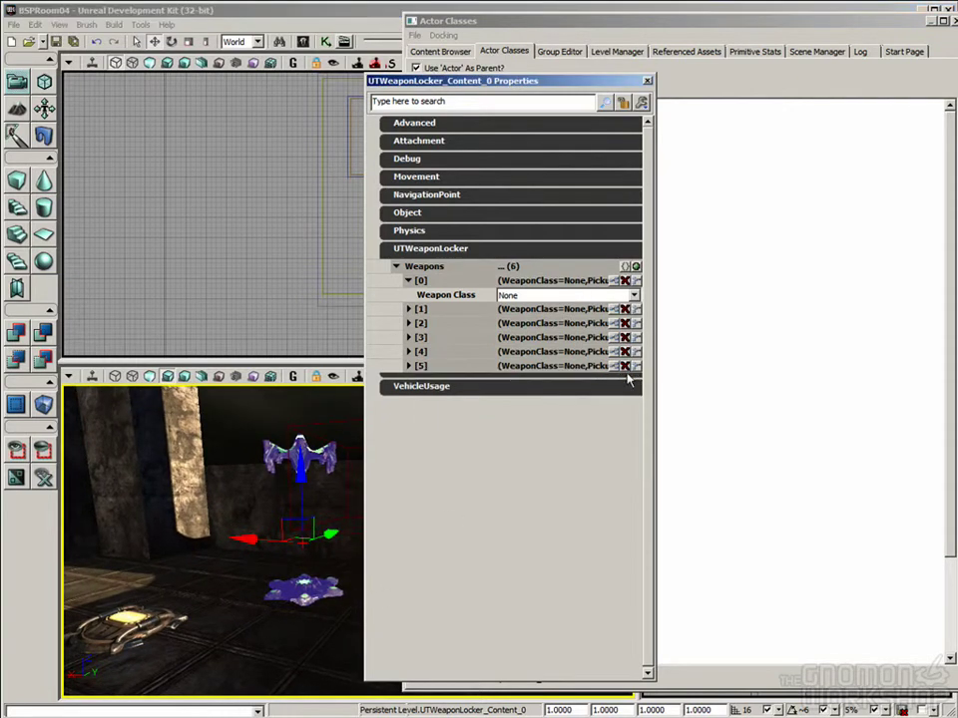
pyautogui.click(624, 367)
pyautogui.click(624, 351)
pyautogui.click(625, 337)
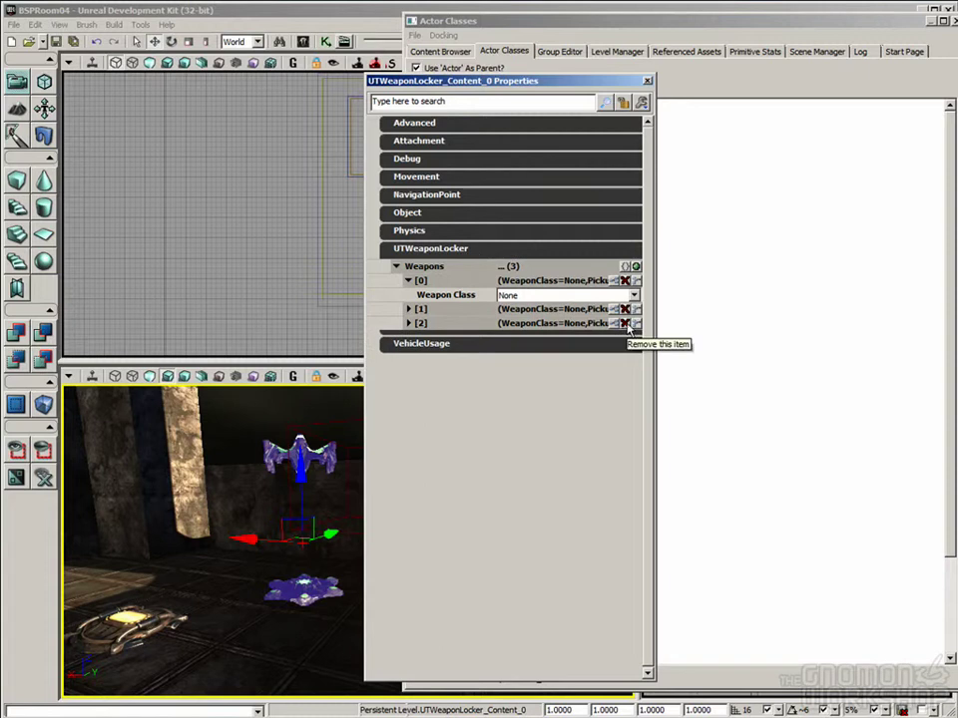
pyautogui.click(625, 323)
# Set the locker's Weapon Class to UTWeap_LinkGun for entry [0] and UTWeap_ShockRifle for entry [1].
pyautogui.click(423, 310)
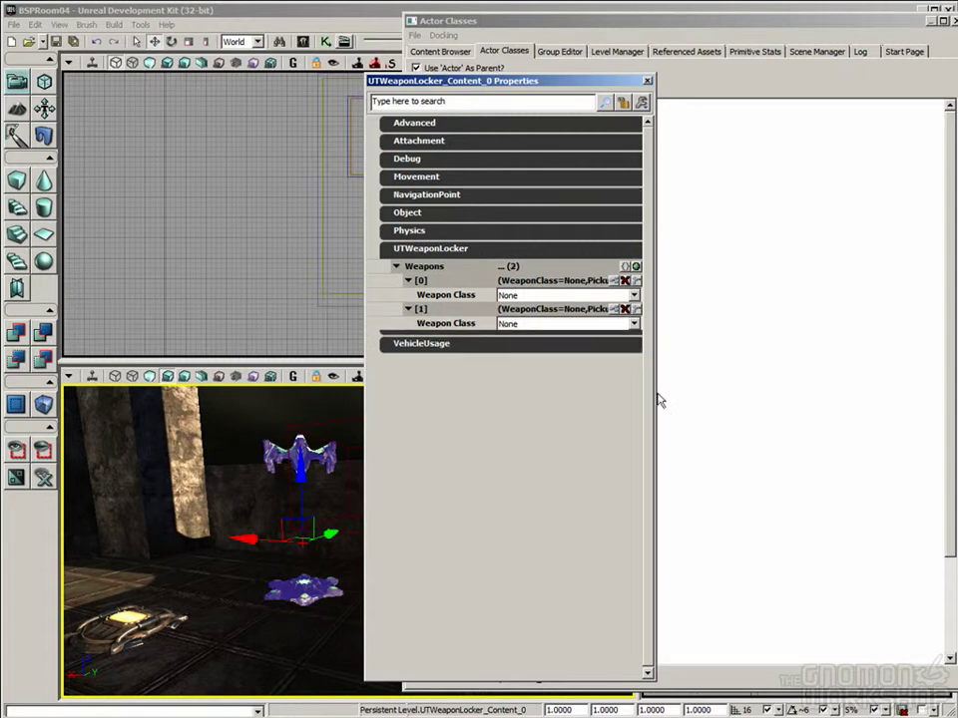
pyautogui.click(547, 296)
pyautogui.click(553, 316)
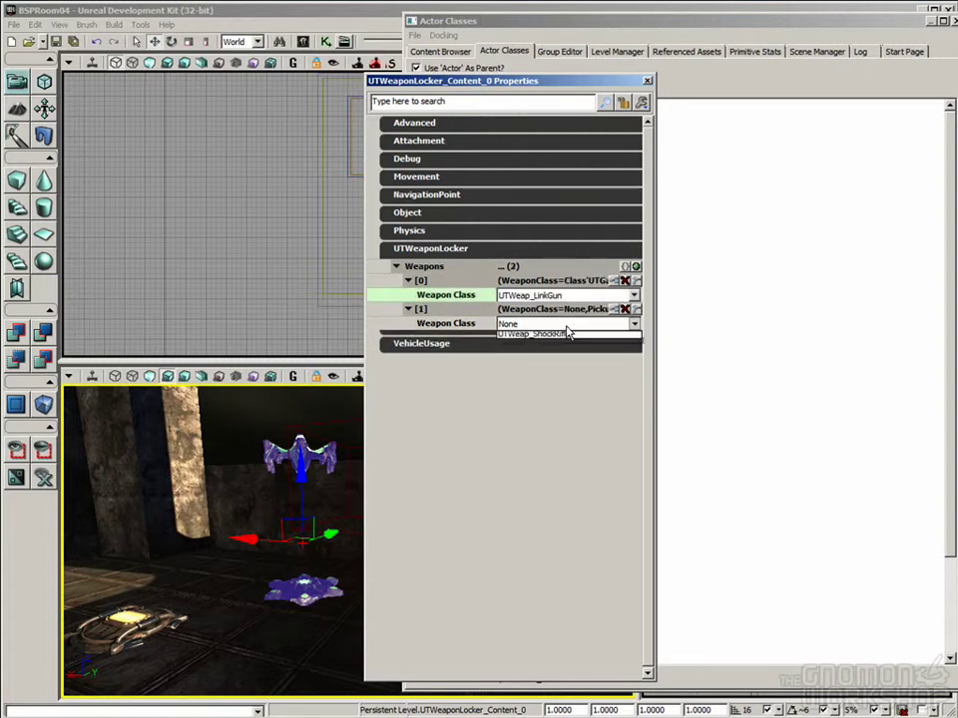
pyautogui.click(565, 325)
pyautogui.click(573, 365)
# Play the level from the floor near the weapon locker, walk over it to collect its weapons, quit the game and close the properties.
pyautogui.moveTo(222, 603); pyautogui.dragTo(213, 659, button='right')
pyautogui.rightClick(243, 631)
pyautogui.click(283, 607)
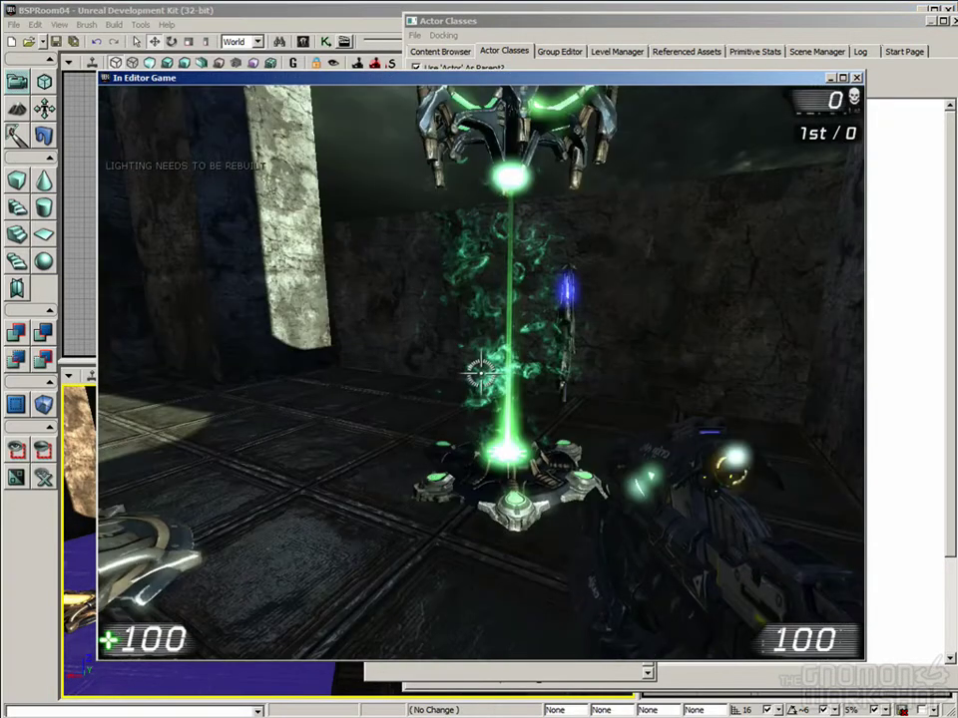
pyautogui.press('w')
pyautogui.press('d')
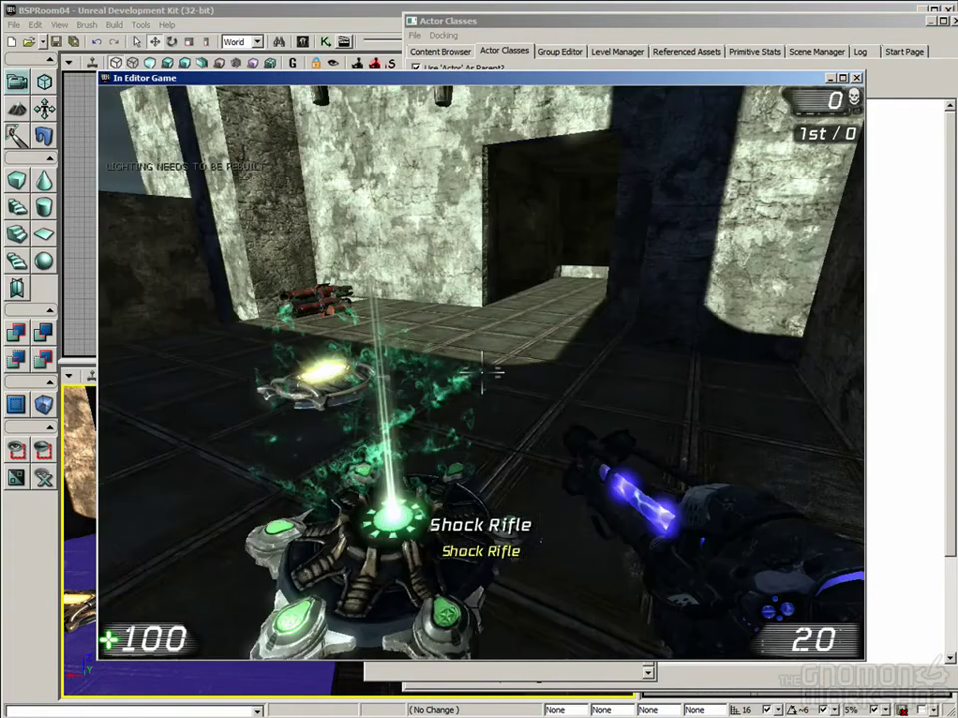
pyautogui.press('a')
pyautogui.press('w')
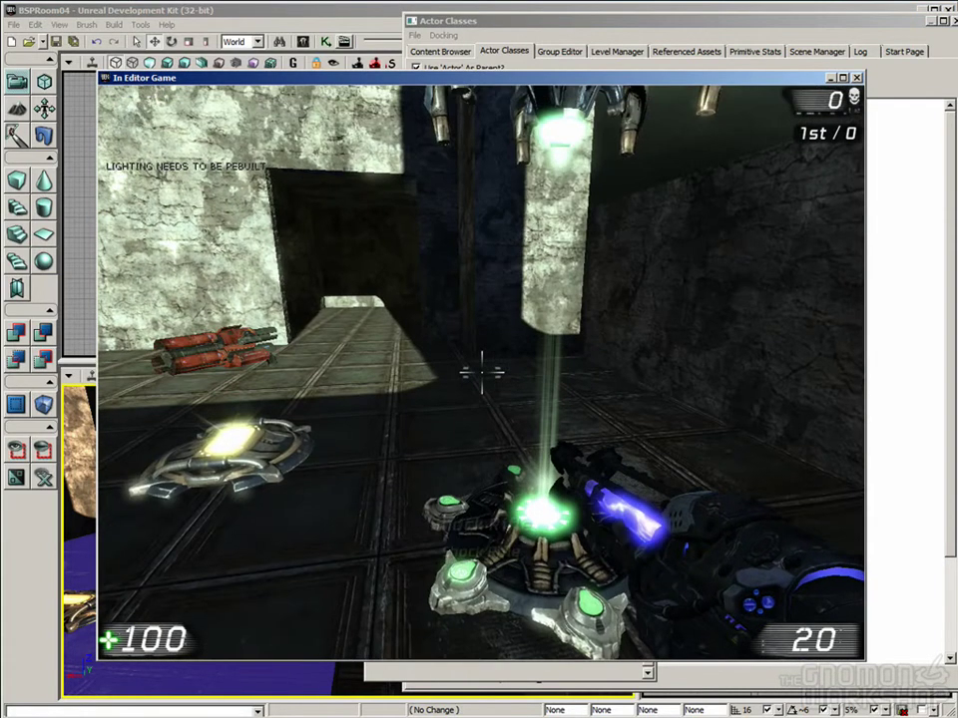
pyautogui.press('Escape')
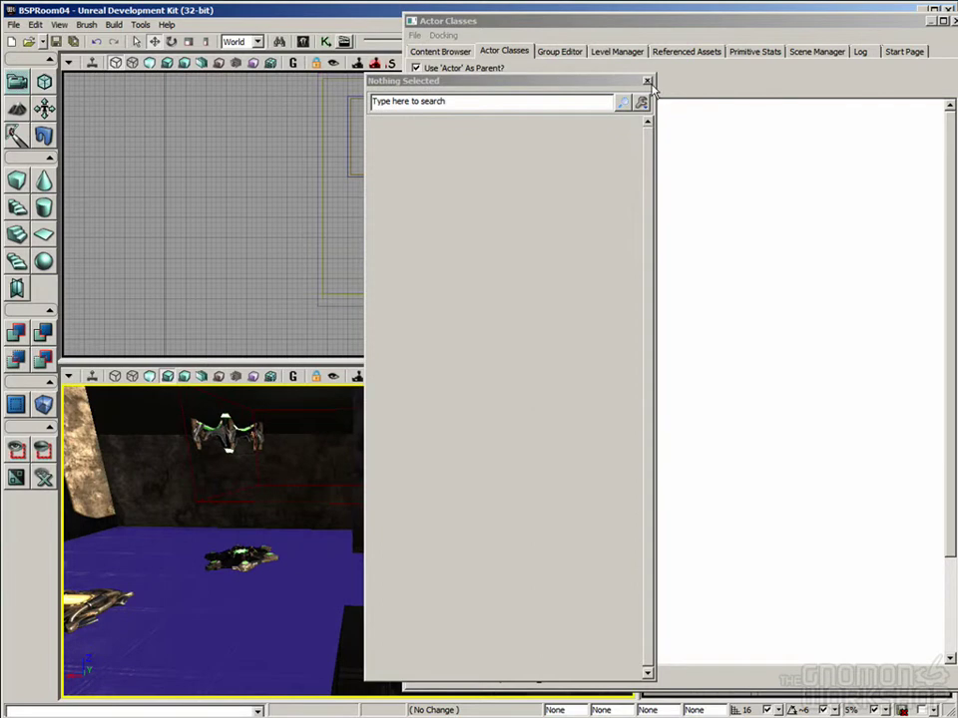
pyautogui.click(647, 81)
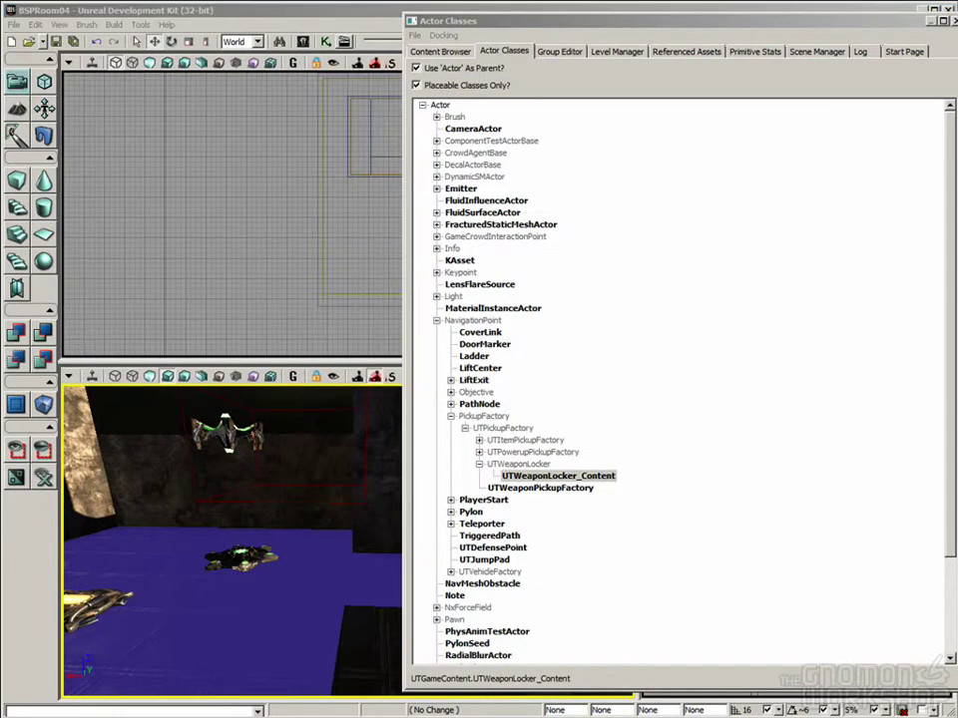
# Reopen the weapon locker's properties, review the Weapon Class of both Weapons entries, and close the windows.
pyautogui.moveTo(297, 558); pyautogui.dragTo(295, 554, button='right')
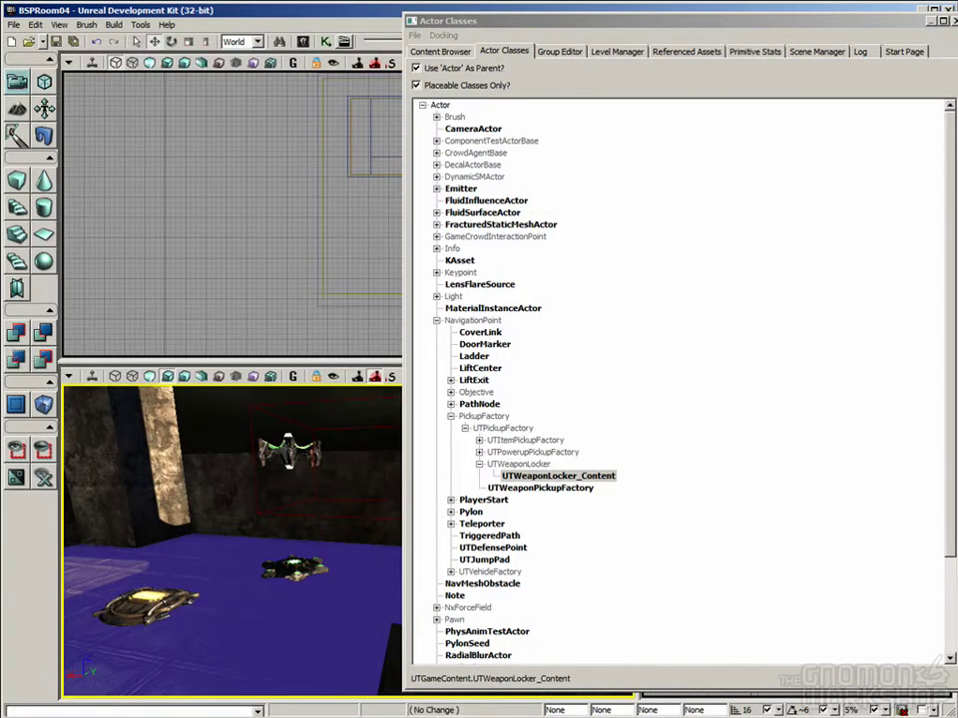
pyautogui.click(290, 449)
pyautogui.press('F4')
pyautogui.click(447, 249)
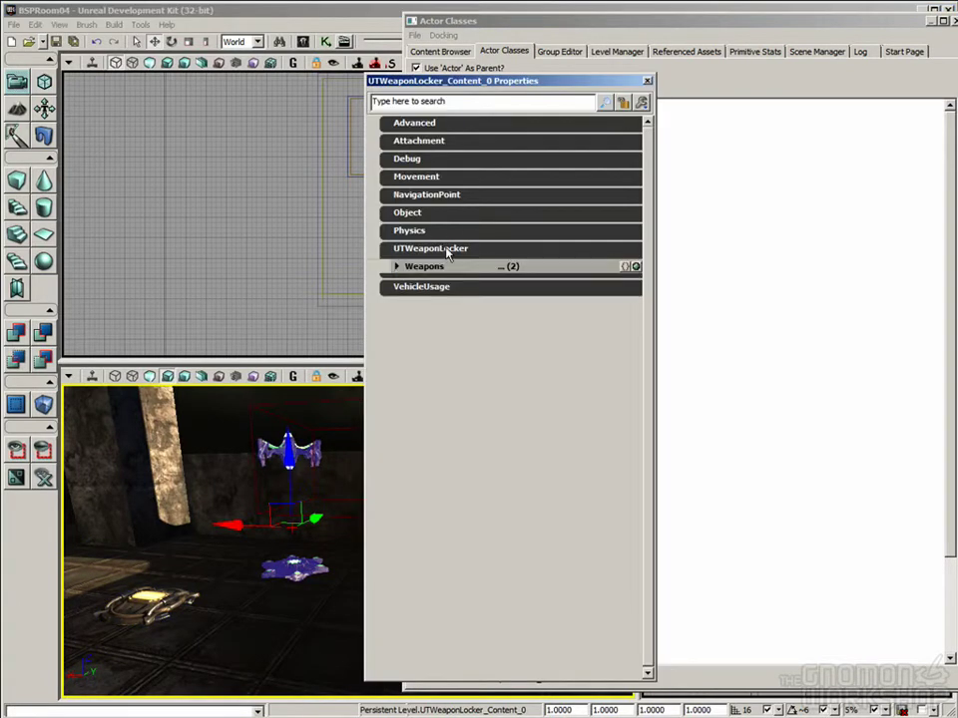
pyautogui.click(446, 268)
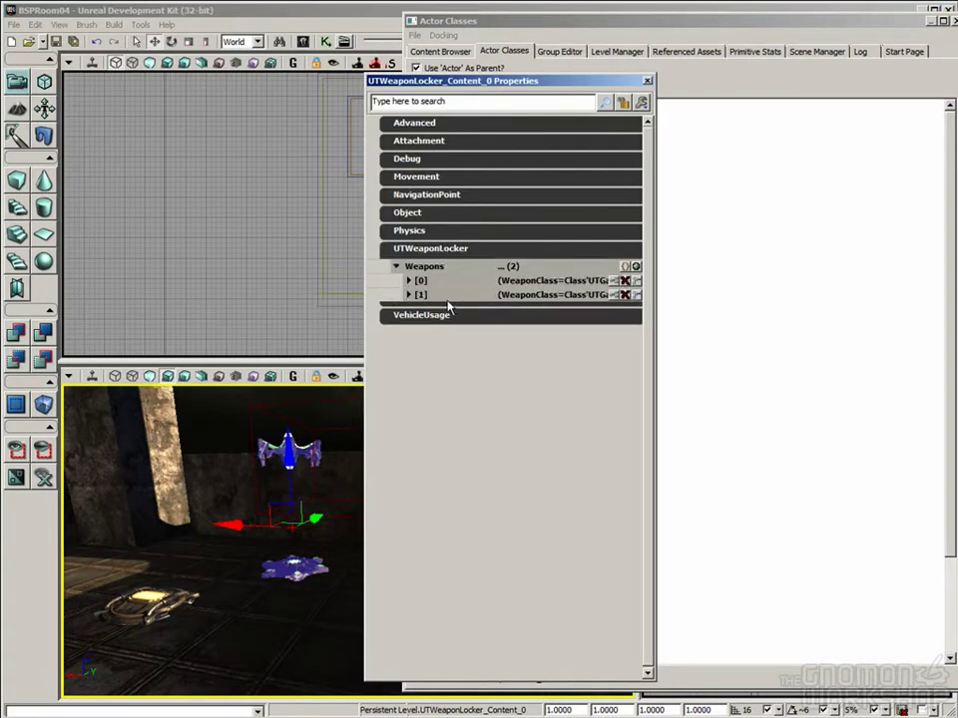
pyautogui.click(439, 296)
pyautogui.click(436, 281)
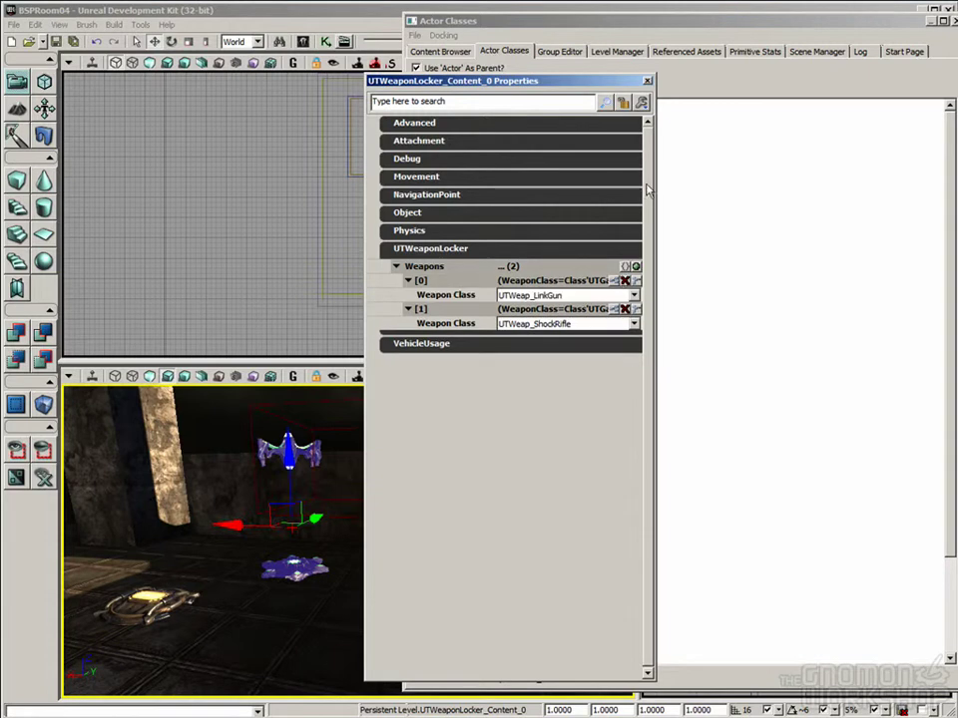
pyautogui.moveTo(560, 90); pyautogui.dragTo(536, 81)
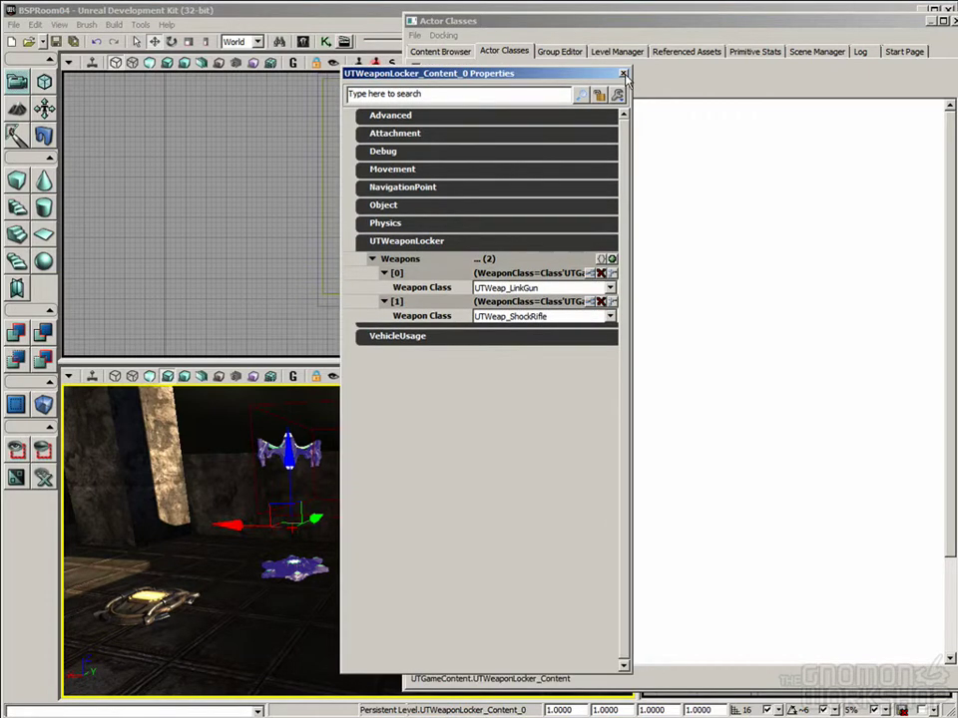
pyautogui.click(623, 74)
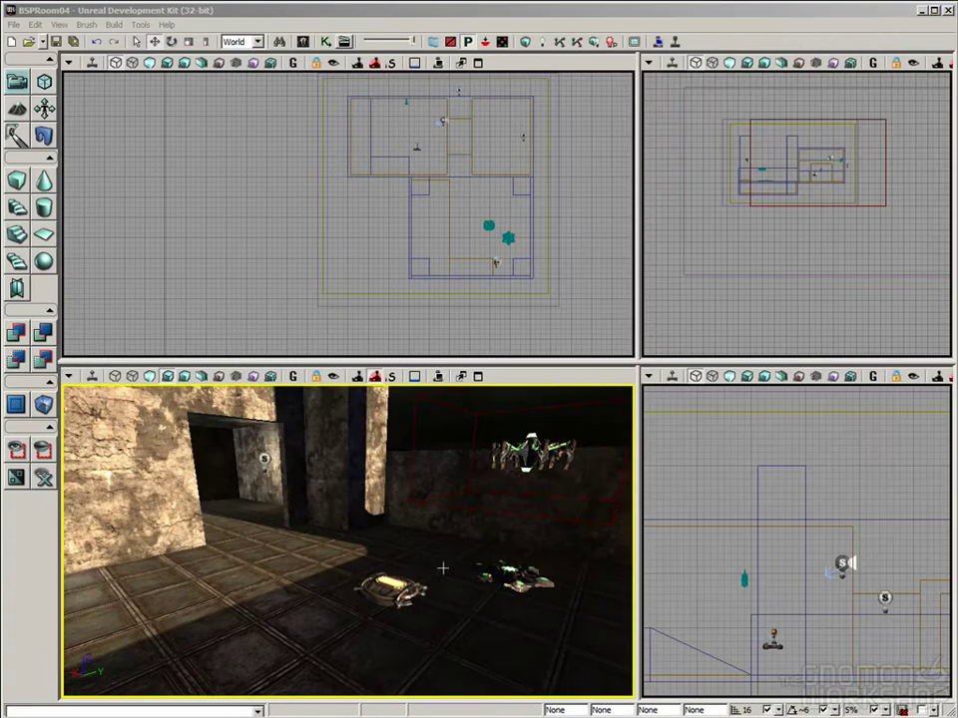
# Examine the route from the PlayerStart in the dark room to the weapon pickup factory and weapon locker in the open-air room.
pyautogui.moveTo(441, 649); pyautogui.dragTo(410, 509)
pyautogui.click(355, 483)
pyautogui.moveTo(355, 483); pyautogui.dragTo(276, 467, button='right')
pyautogui.moveTo(438, 513); pyautogui.dragTo(455, 522, button='right')
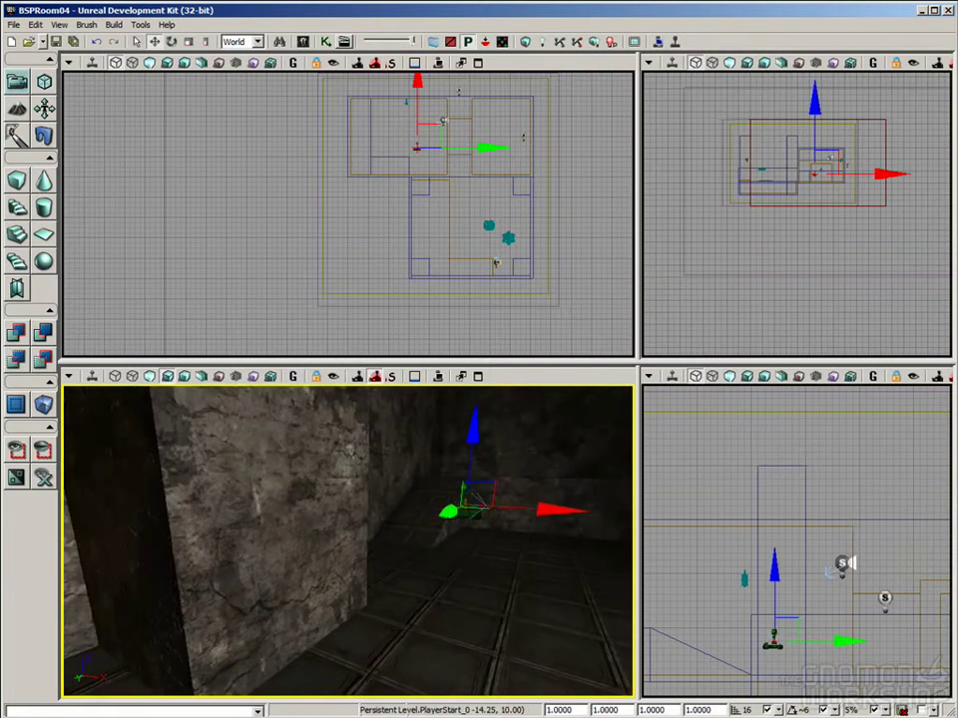
pyautogui.moveTo(472, 515); pyautogui.dragTo(411, 586)
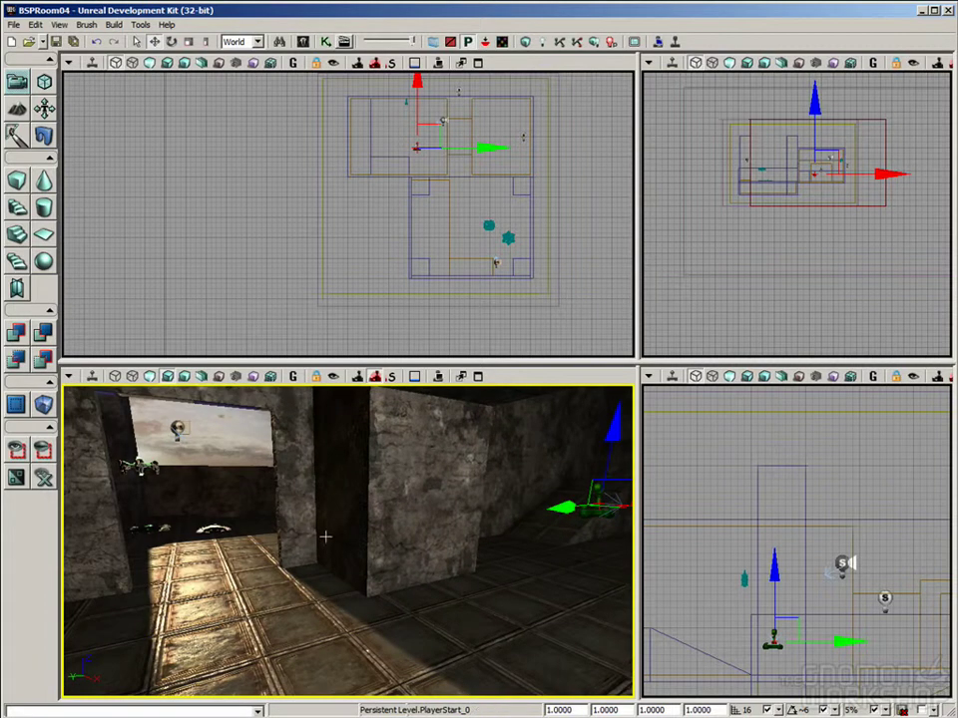
pyautogui.click(199, 523)
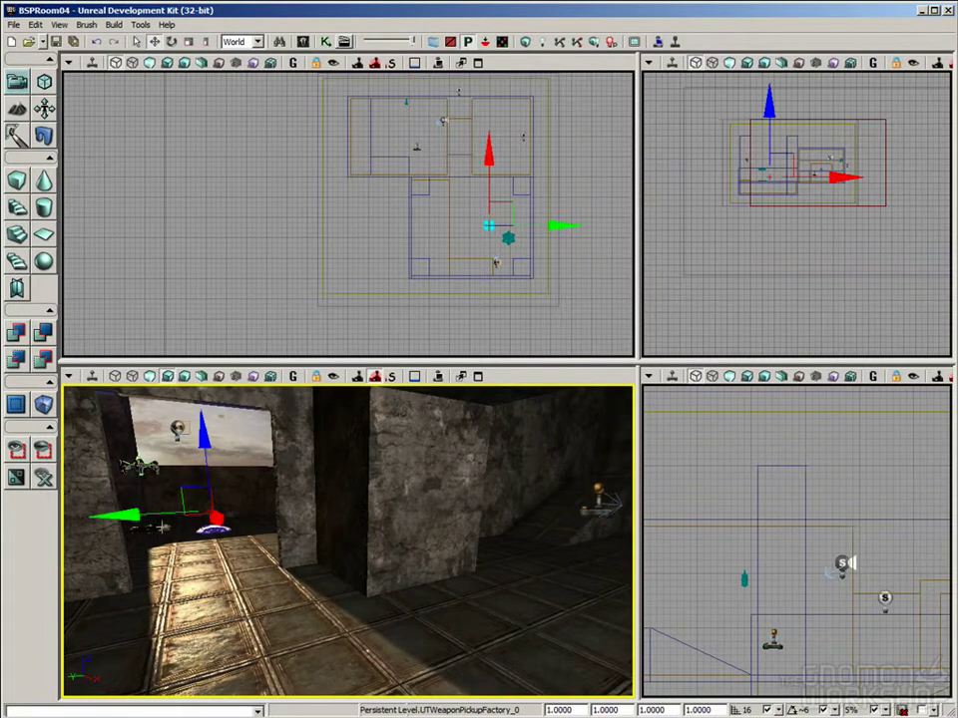
pyautogui.click(197, 525)
pyautogui.moveTo(383, 614); pyautogui.dragTo(353, 624)
pyautogui.moveTo(353, 625); pyautogui.dragTo(343, 623, button='right')
pyautogui.moveTo(629, 604); pyautogui.dragTo(604, 600, button='right')
pyautogui.moveTo(454, 601); pyautogui.dragTo(431, 604, button='right')
pyautogui.moveTo(393, 616); pyautogui.dragTo(479, 643)
pyautogui.moveTo(402, 654); pyautogui.dragTo(404, 593)
pyautogui.moveTo(402, 655); pyautogui.dragTo(499, 650, button='right')
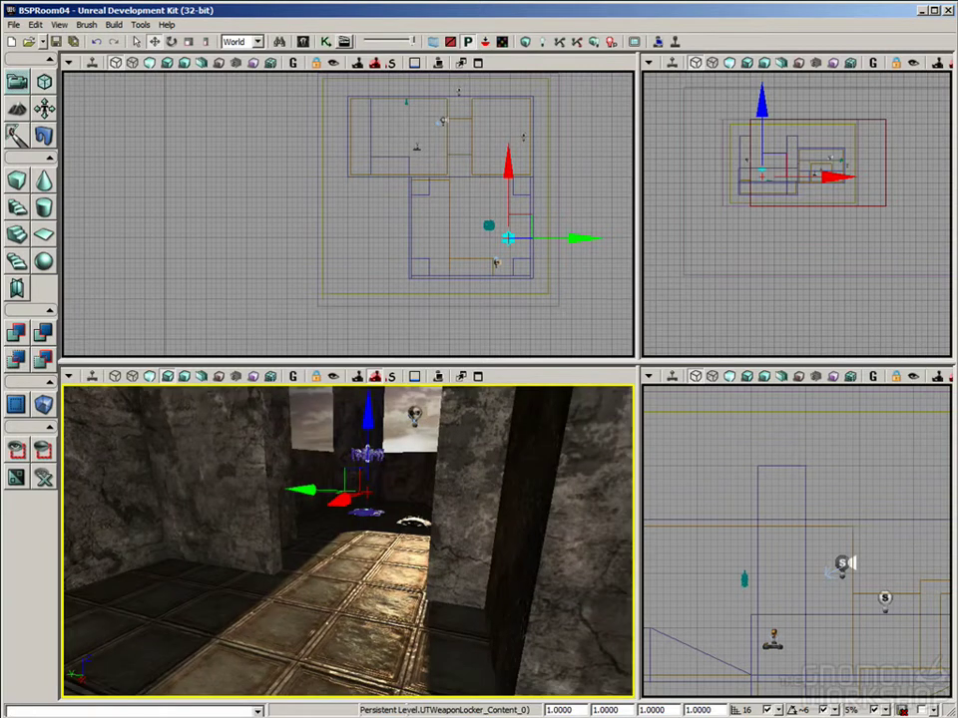
pyautogui.moveTo(379, 639); pyautogui.dragTo(379, 663)
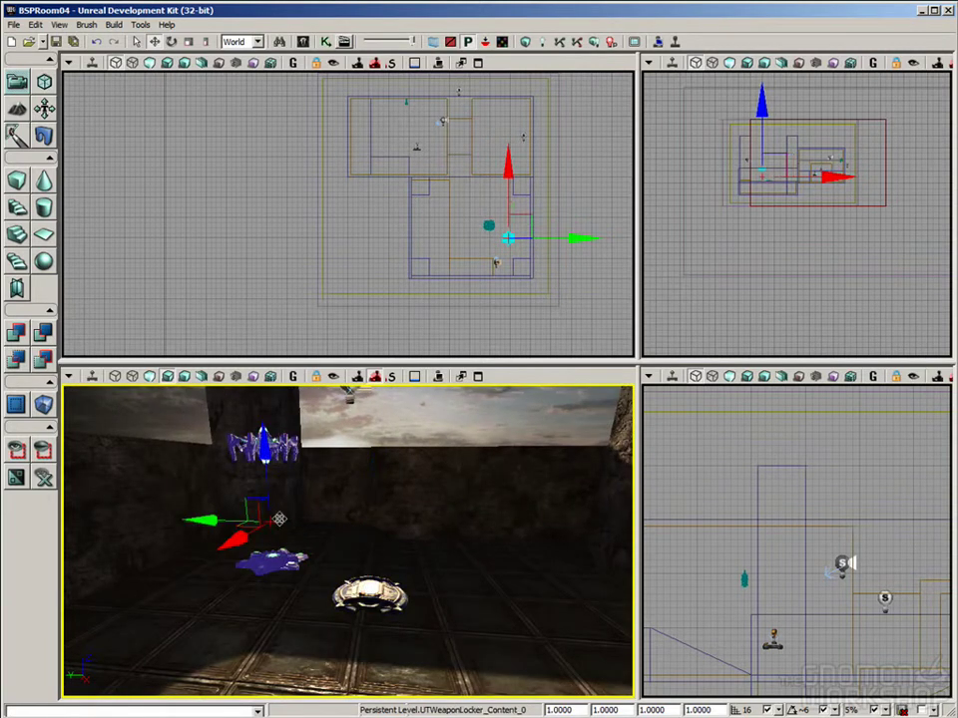
pyautogui.moveTo(306, 577); pyautogui.dragTo(305, 596)
pyautogui.moveTo(290, 606); pyautogui.dragTo(340, 604, button='right')
pyautogui.moveTo(340, 605); pyautogui.dragTo(350, 690)
pyautogui.moveTo(361, 539); pyautogui.dragTo(323, 600)
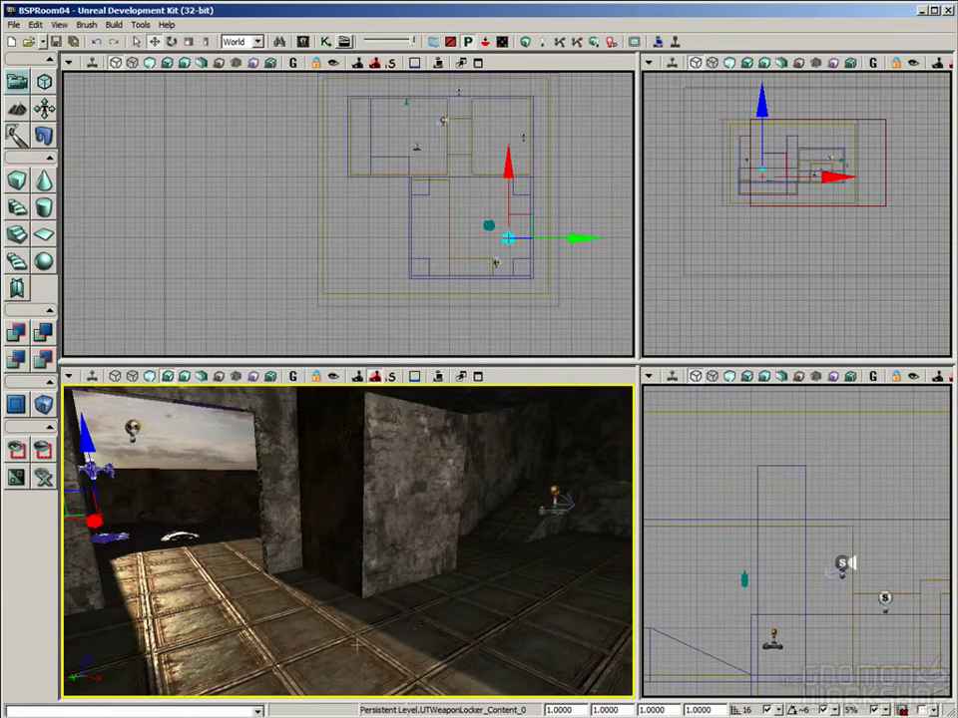
pyautogui.moveTo(307, 656); pyautogui.dragTo(371, 650)
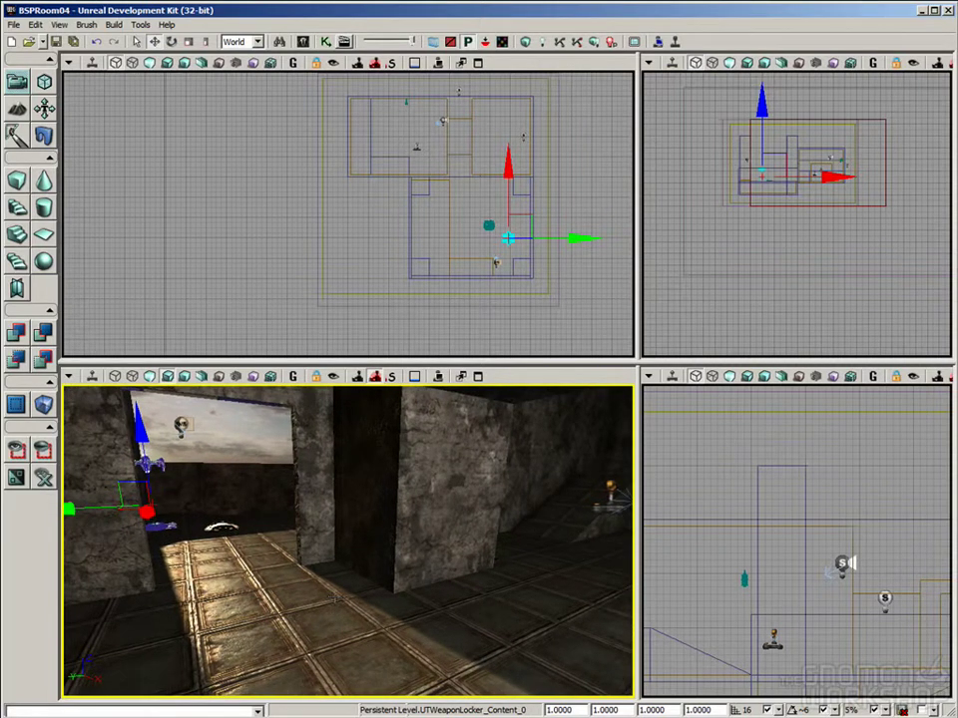
pyautogui.click(221, 528)
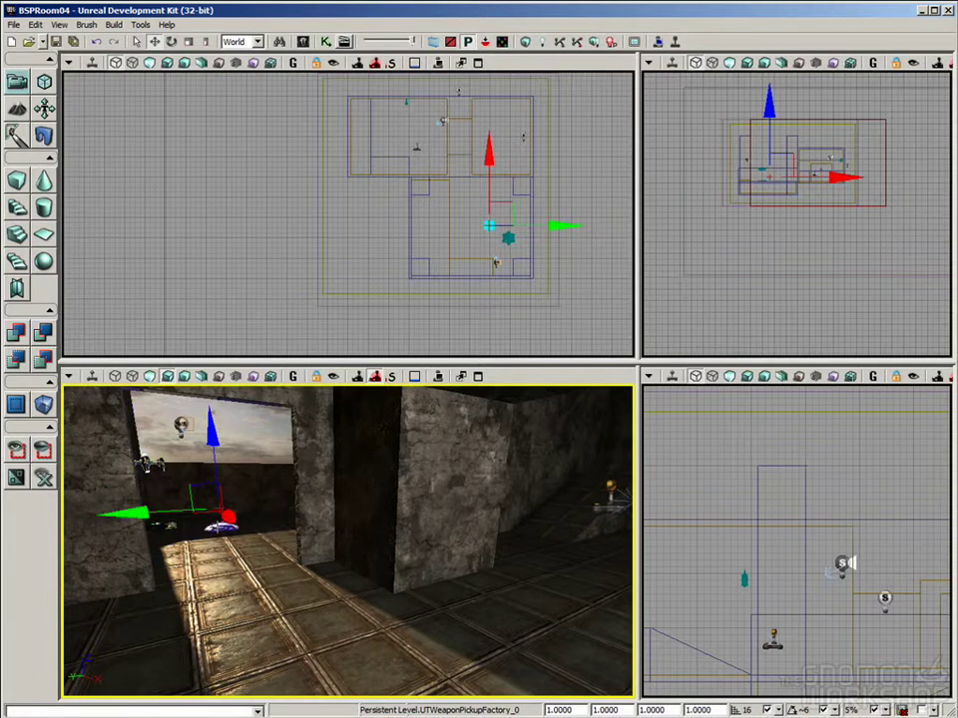
pyautogui.click(604, 509)
pyautogui.moveTo(442, 621); pyautogui.dragTo(434, 629)
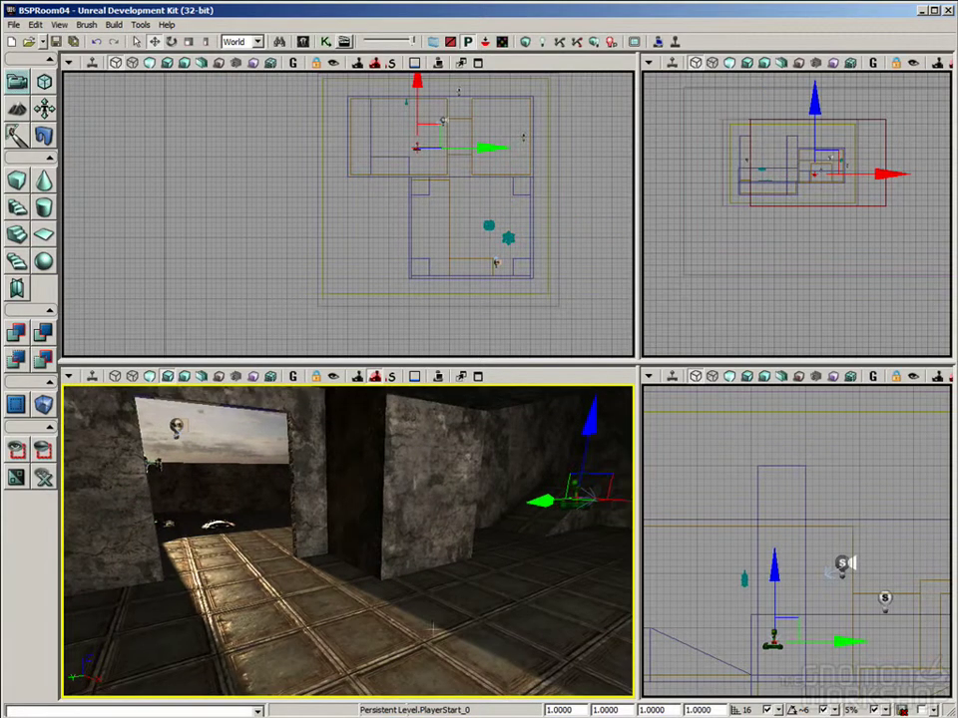
# Open the list of actor classes and choose PathNode from the NavigationPoint classes.
pyautogui.click(279, 41)
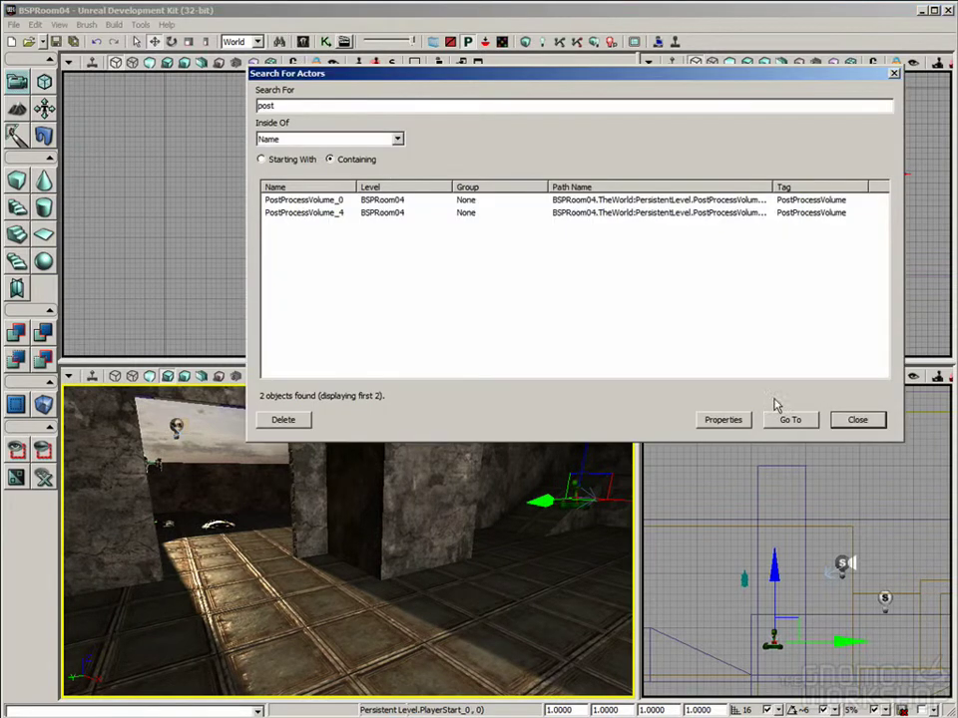
pyautogui.click(857, 419)
pyautogui.click(302, 40)
pyautogui.click(514, 38)
pyautogui.click(480, 404)
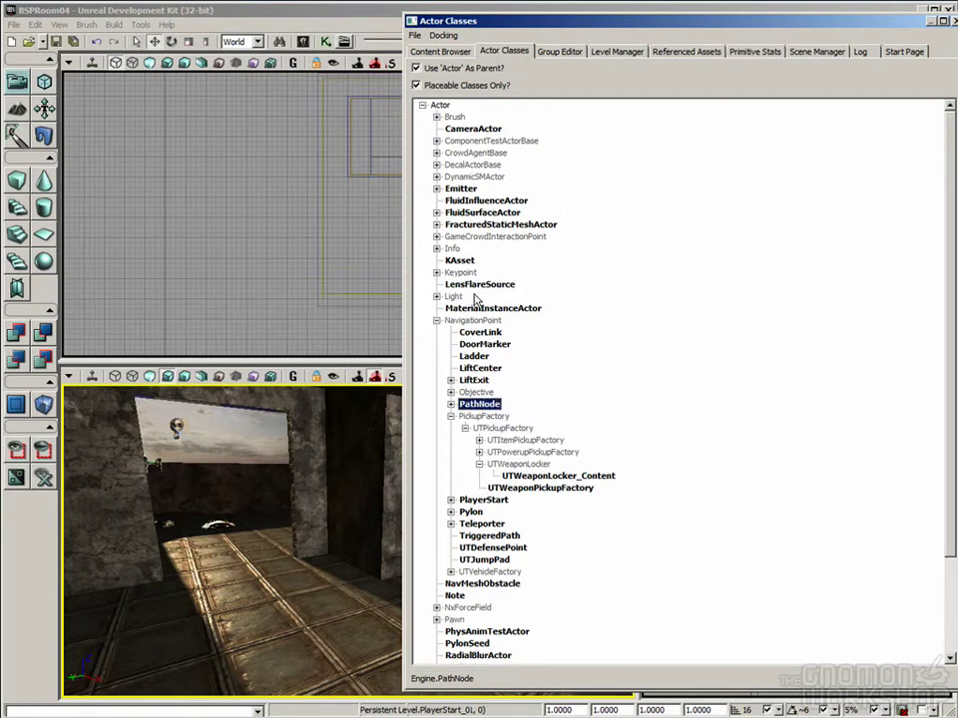
pyautogui.click(473, 320)
pyautogui.click(480, 404)
# Place a PathNode on the floor between the doorway to the open-air room and the PlayerStart.
pyautogui.moveTo(238, 631)
pyautogui.mouseDown(button='right')
pyautogui.moveTo(267, 638)
pyautogui.moveTo(238, 631)
pyautogui.mouseUp(button='right')
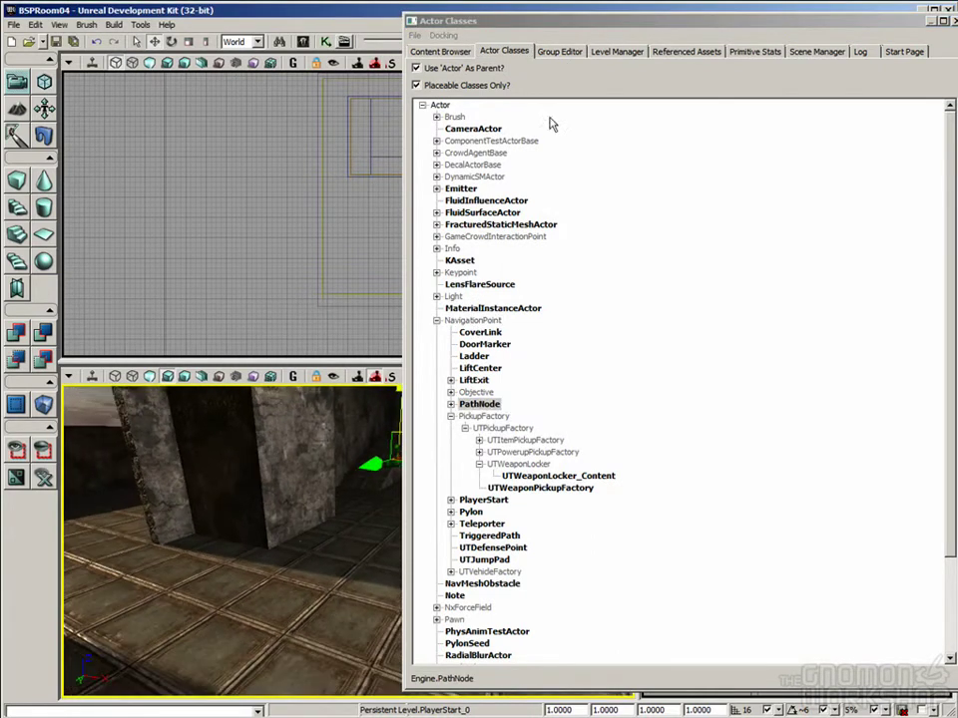
pyautogui.moveTo(501, 24); pyautogui.dragTo(768, 64)
pyautogui.moveTo(470, 430); pyautogui.dragTo(439, 430, button='right')
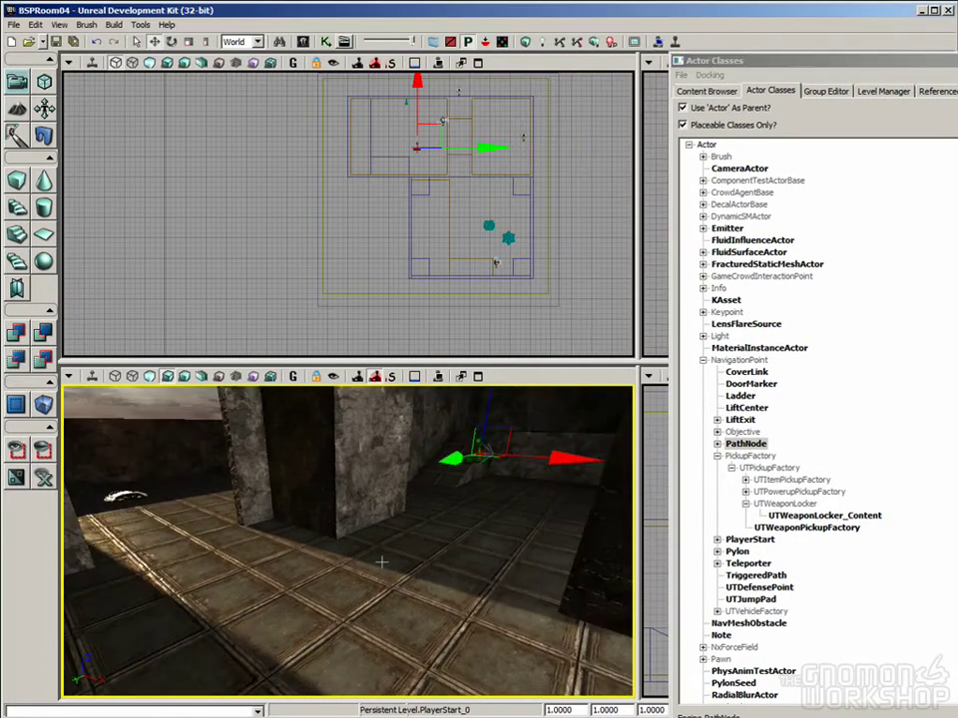
pyautogui.click(344, 596)
pyautogui.moveTo(350, 600); pyautogui.dragTo(322, 591)
pyautogui.moveTo(321, 591); pyautogui.dragTo(270, 497, button='right')
pyautogui.moveTo(363, 530)
pyautogui.mouseDown()
pyautogui.moveTo(364, 564)
pyautogui.moveTo(377, 584)
pyautogui.moveTo(377, 532)
pyautogui.mouseUp()
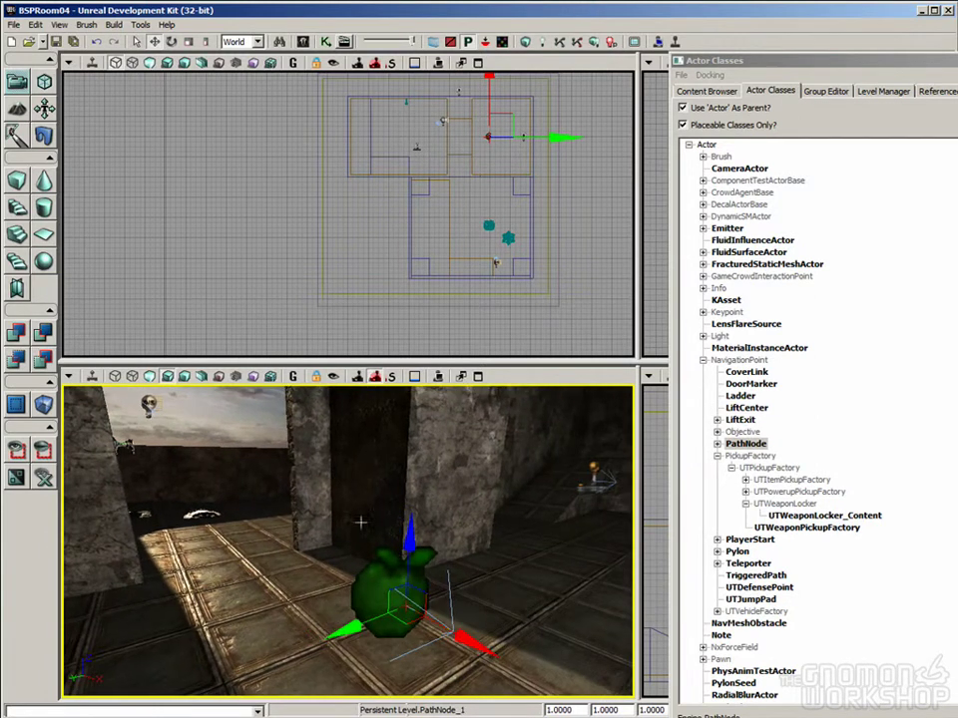
# Rebuild the AI paths, dismiss the map check, and turn on the display of paths in the perspective view.
pyautogui.click(559, 43)
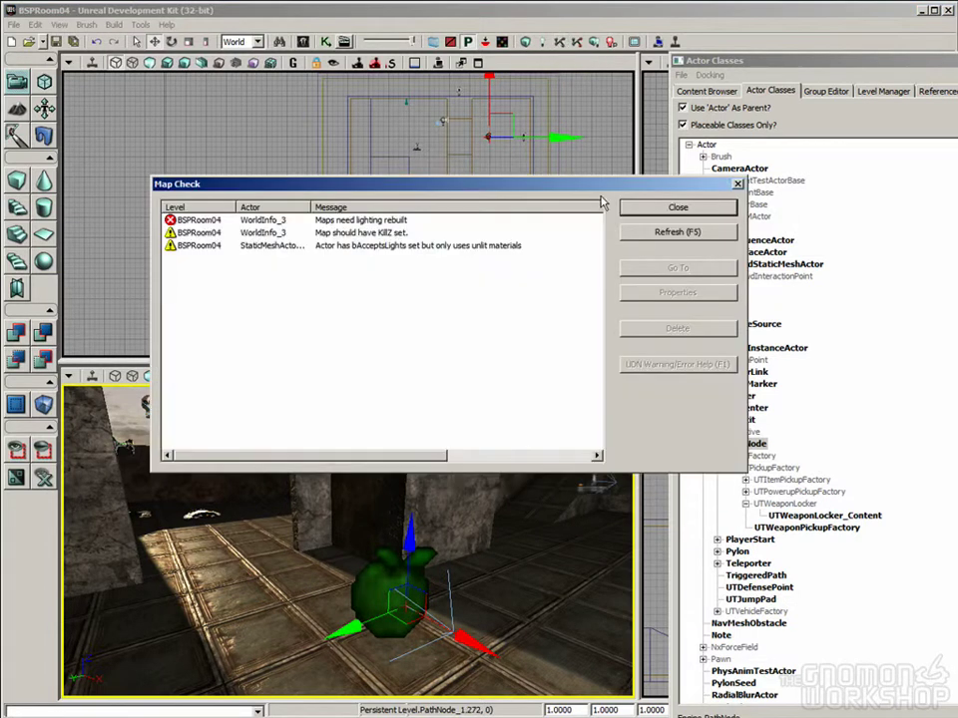
pyautogui.click(675, 208)
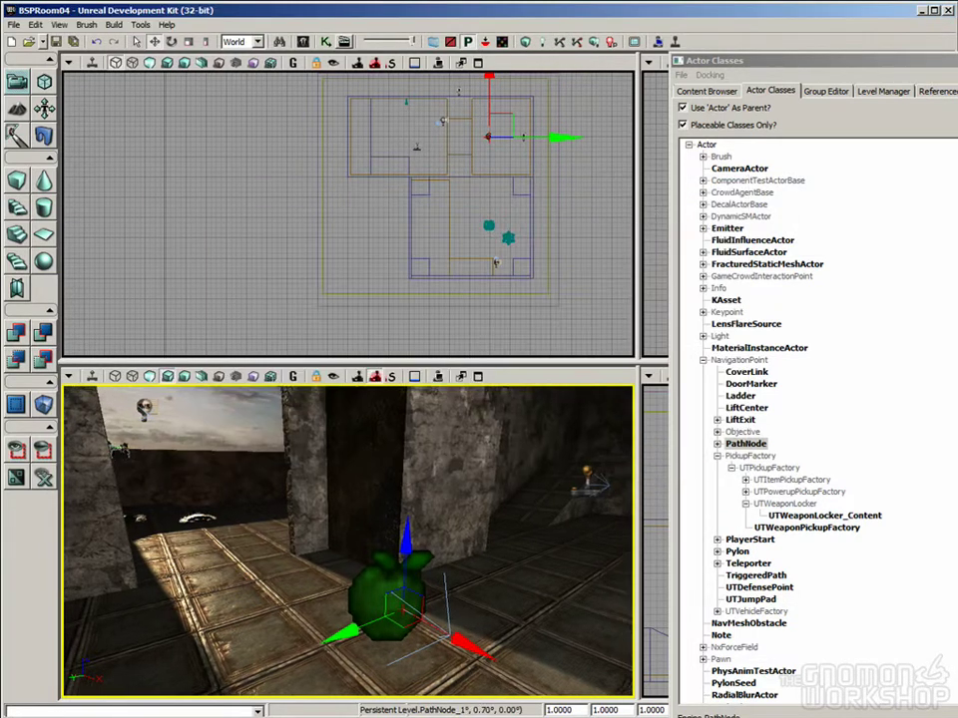
pyautogui.click(68, 377)
pyautogui.moveTo(90, 389)
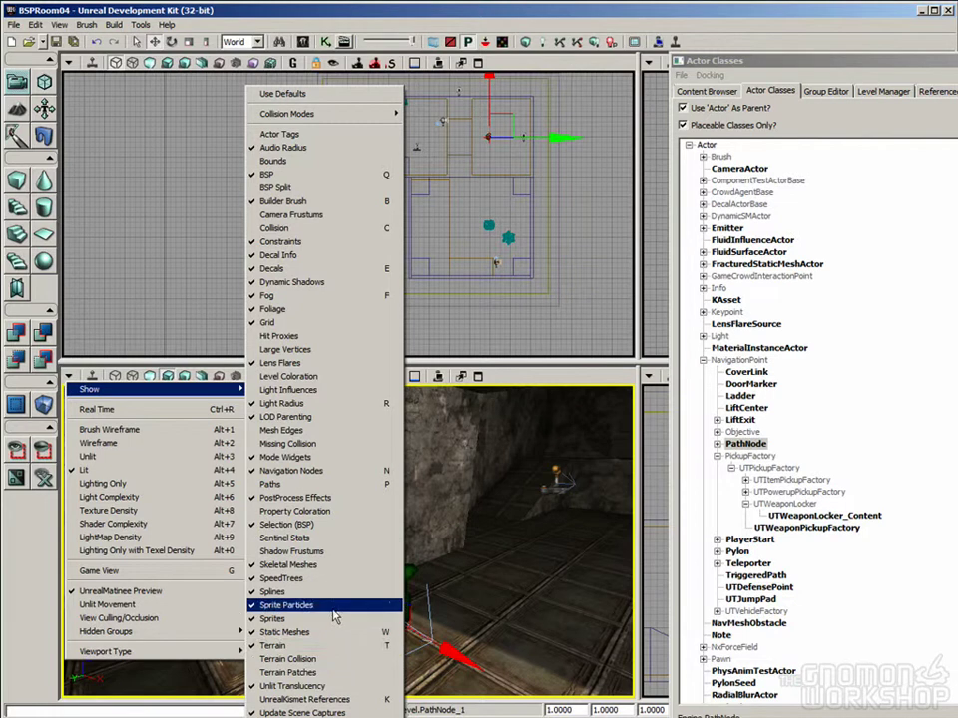
pyautogui.click(390, 487)
# Examine the path lines linking the new PathNode to the PlayerStart and the weapon pickups.
pyautogui.moveTo(583, 625); pyautogui.dragTo(564, 648, button='right')
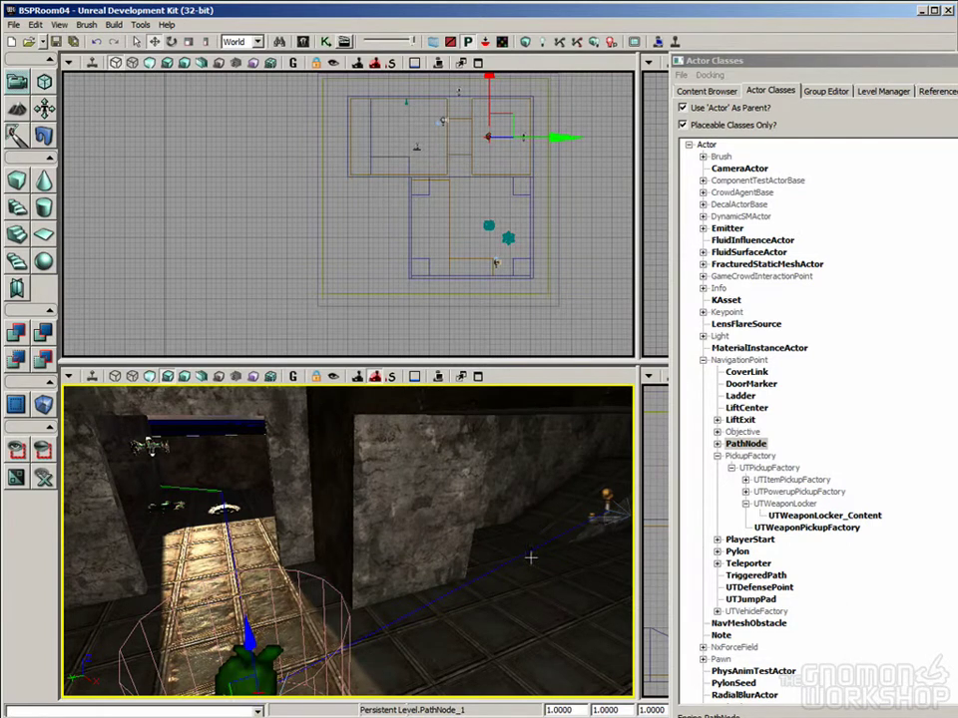
pyautogui.moveTo(399, 578); pyautogui.dragTo(369, 439)
pyautogui.moveTo(317, 599); pyautogui.dragTo(310, 639, button='middle')
pyautogui.moveTo(378, 597); pyautogui.dragTo(379, 695)
pyautogui.moveTo(262, 568); pyautogui.dragTo(340, 529, button='right')
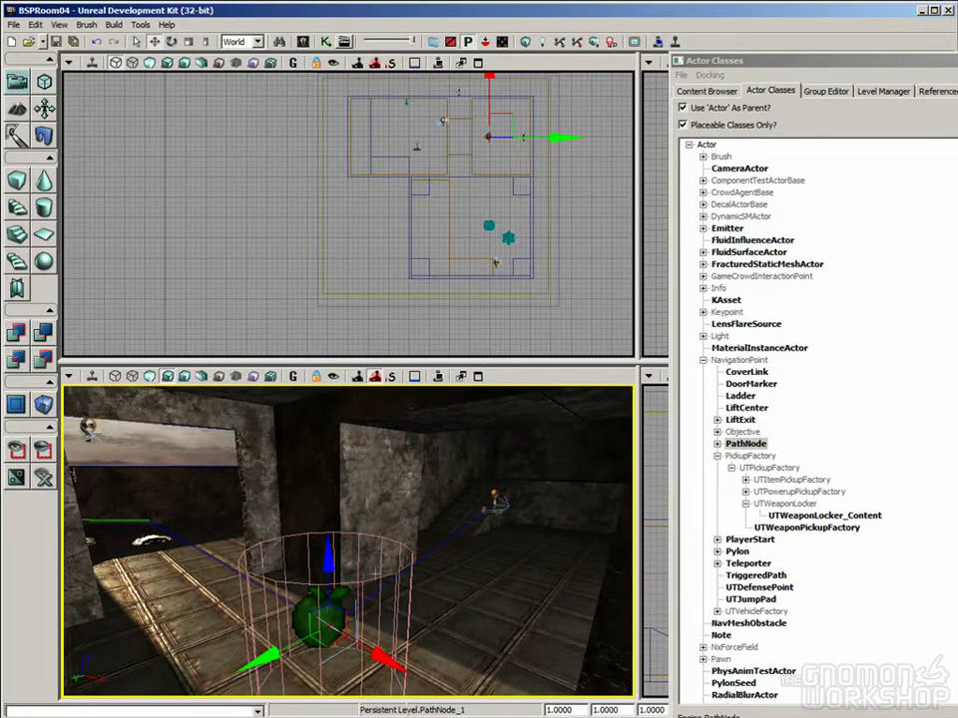
pyautogui.moveTo(552, 561); pyautogui.dragTo(476, 607)
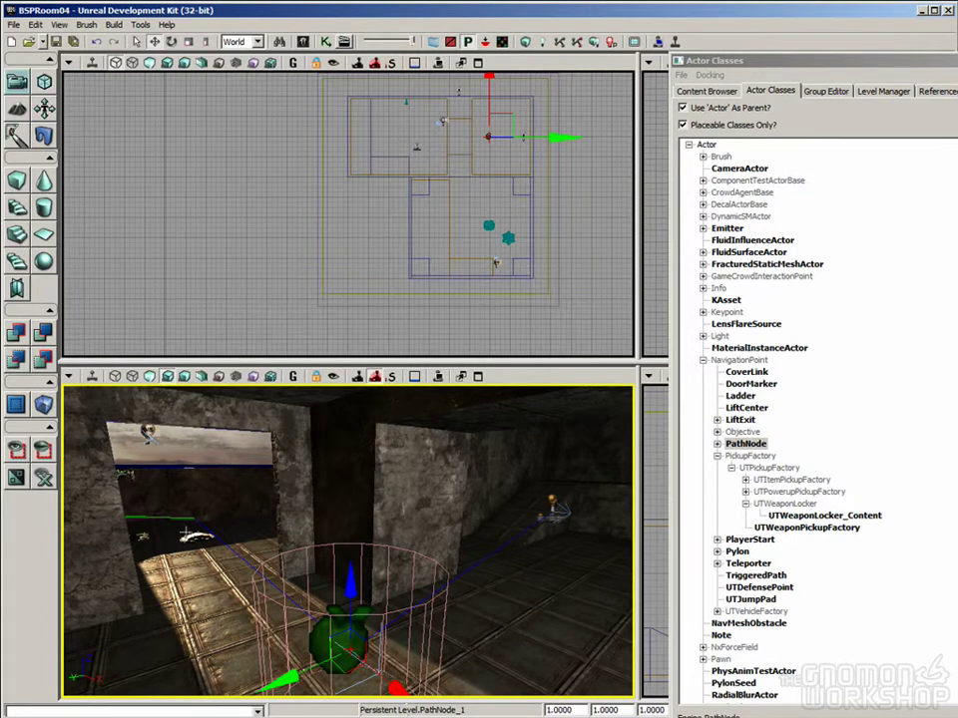
pyautogui.moveTo(238, 580); pyautogui.dragTo(227, 607, button='right')
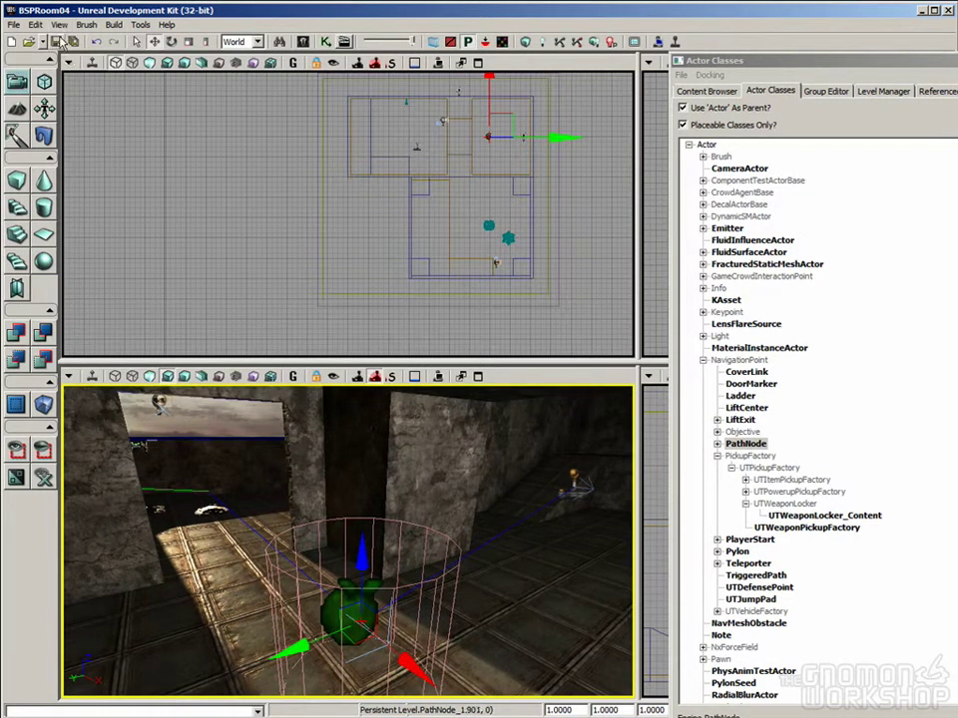
# Save the level and start playing it in the perspective view.
pyautogui.click(57, 42)
pyautogui.moveTo(449, 514); pyautogui.dragTo(459, 539)
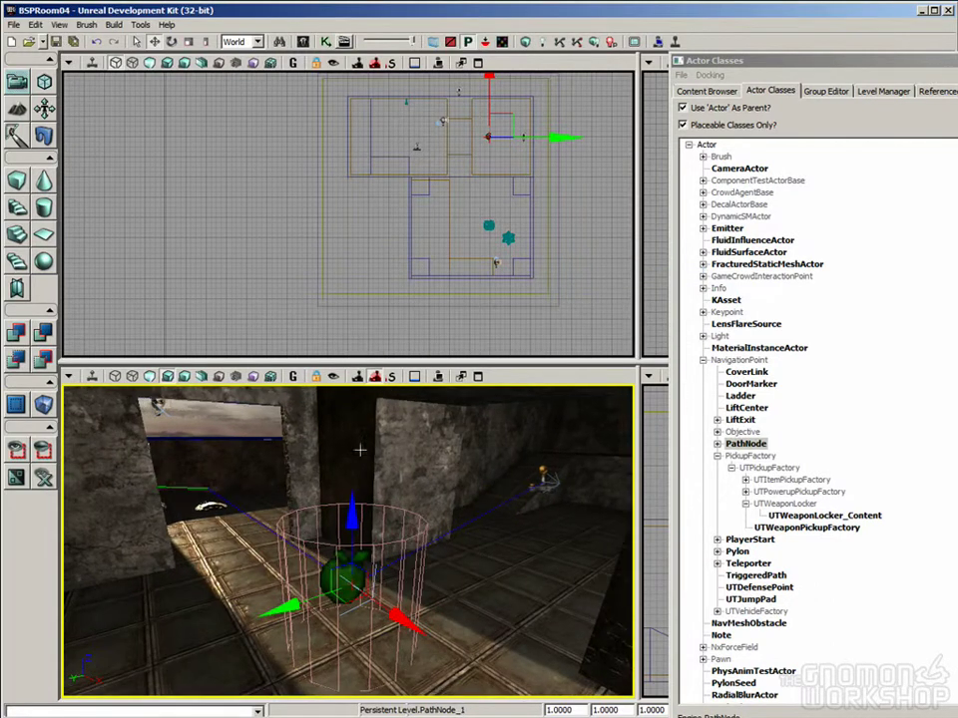
pyautogui.click(438, 376)
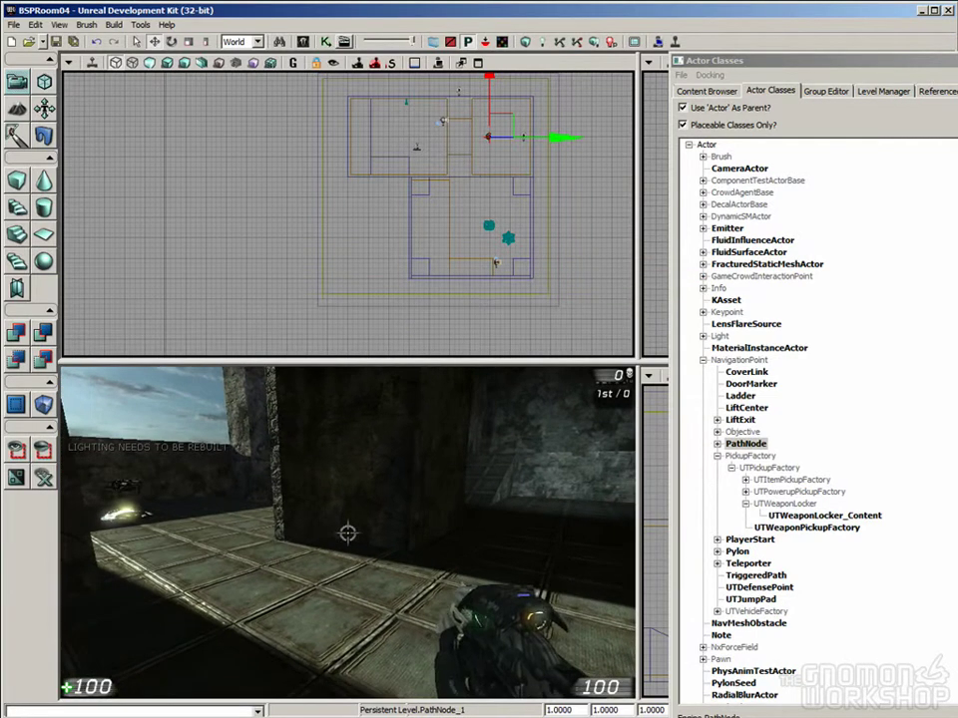
# Add three bots to the running game with the console command addbots 3.
pyautogui.press('`')
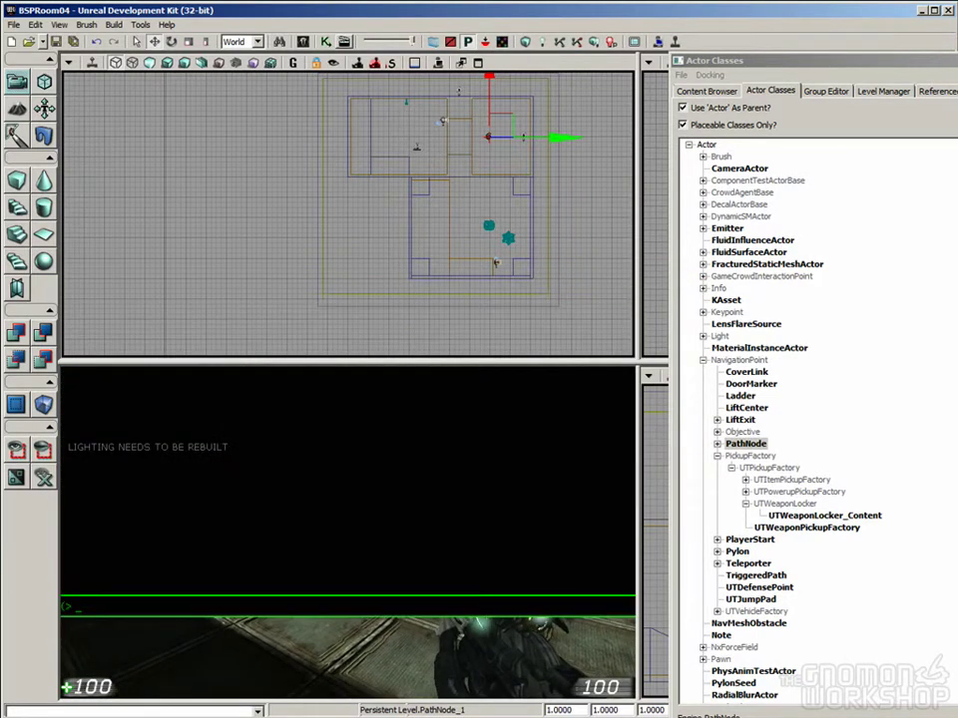
pyautogui.press('`')
pyautogui.press('Tab')
pyautogui.write('addbots 3')
pyautogui.press('Return')
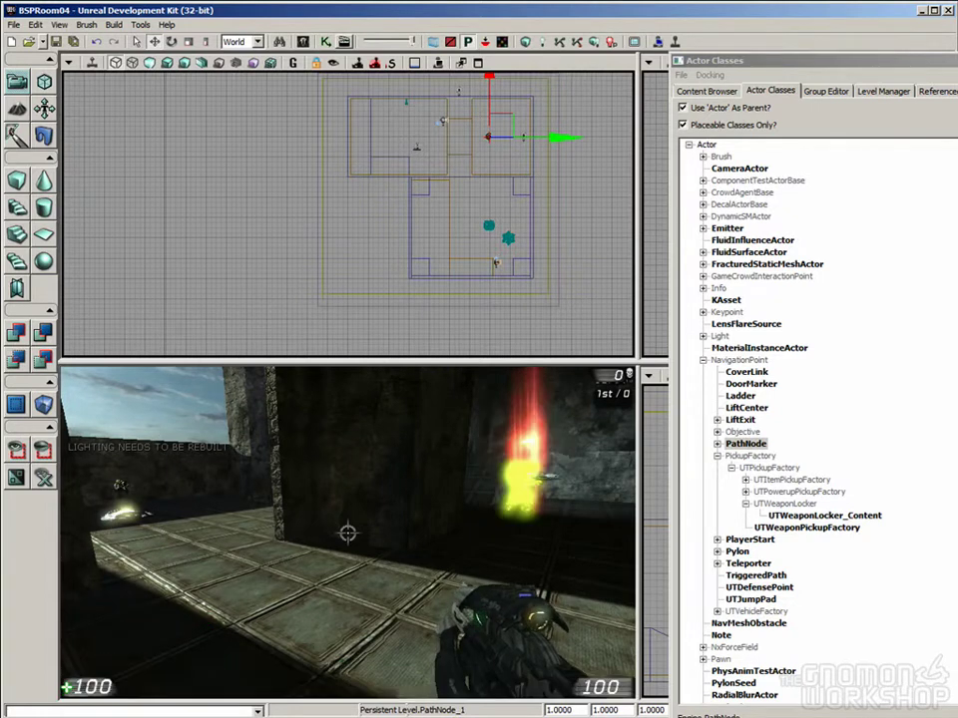
# Fight the bots to see how they move through the level, and quit the game.
pyautogui.press('s')
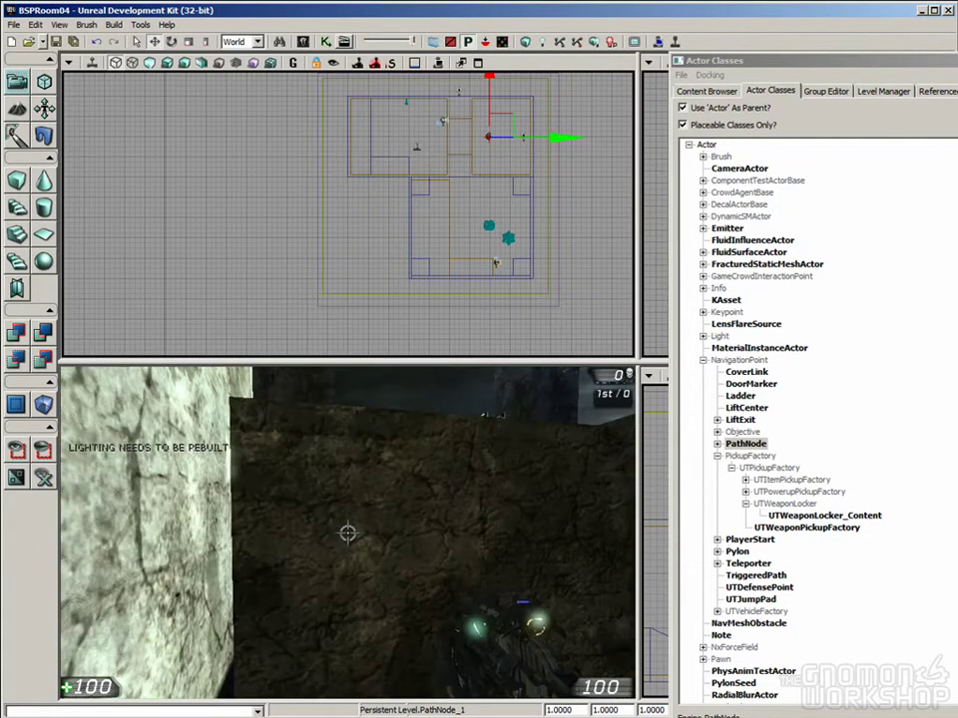
pyautogui.rightClick(347, 534)
pyautogui.rightClick(347, 534)
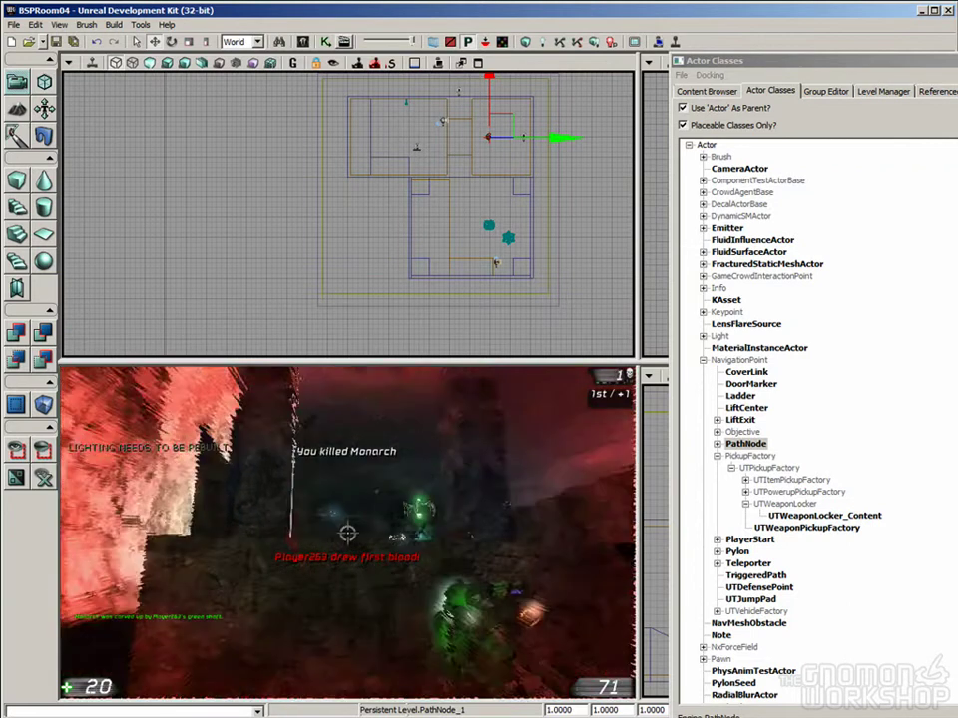
pyautogui.press('w')
pyautogui.press('w')
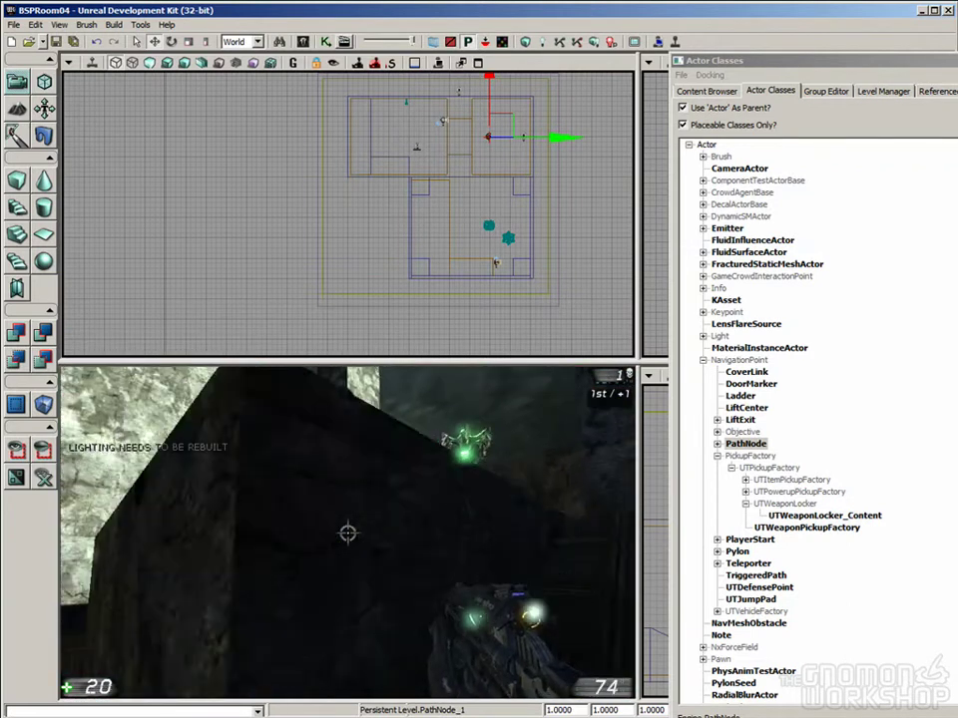
pyautogui.press('Escape')
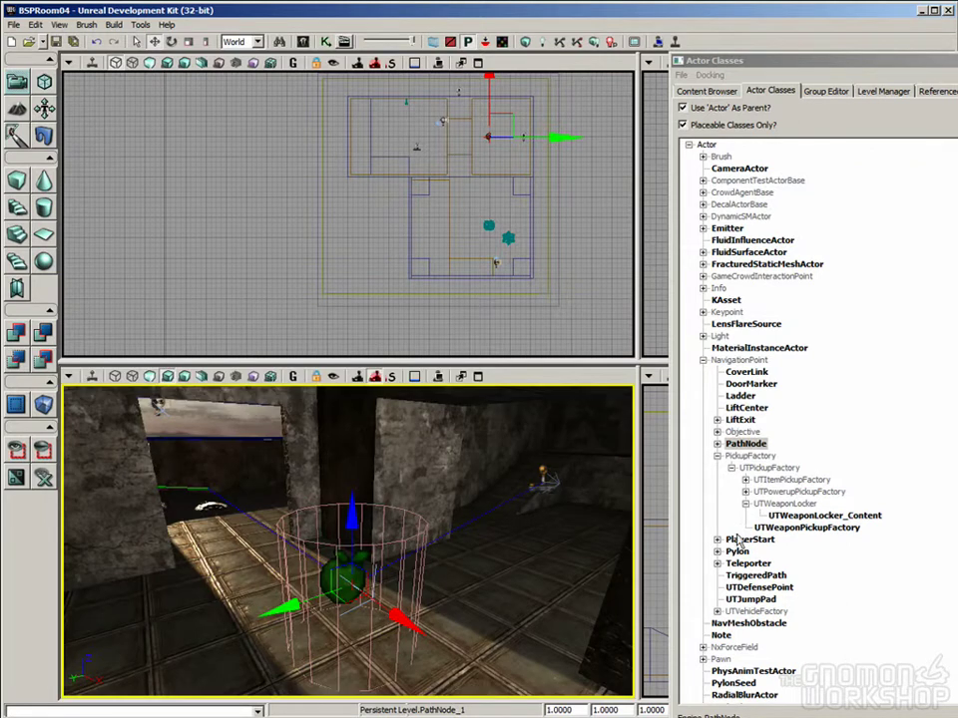
# Place a PathNode on the lower floor beside the raised platform in the open-air room.
pyautogui.moveTo(515, 586)
pyautogui.mouseDown(button='right')
pyautogui.moveTo(568, 596)
pyautogui.moveTo(528, 601)
pyautogui.mouseUp(button='right')
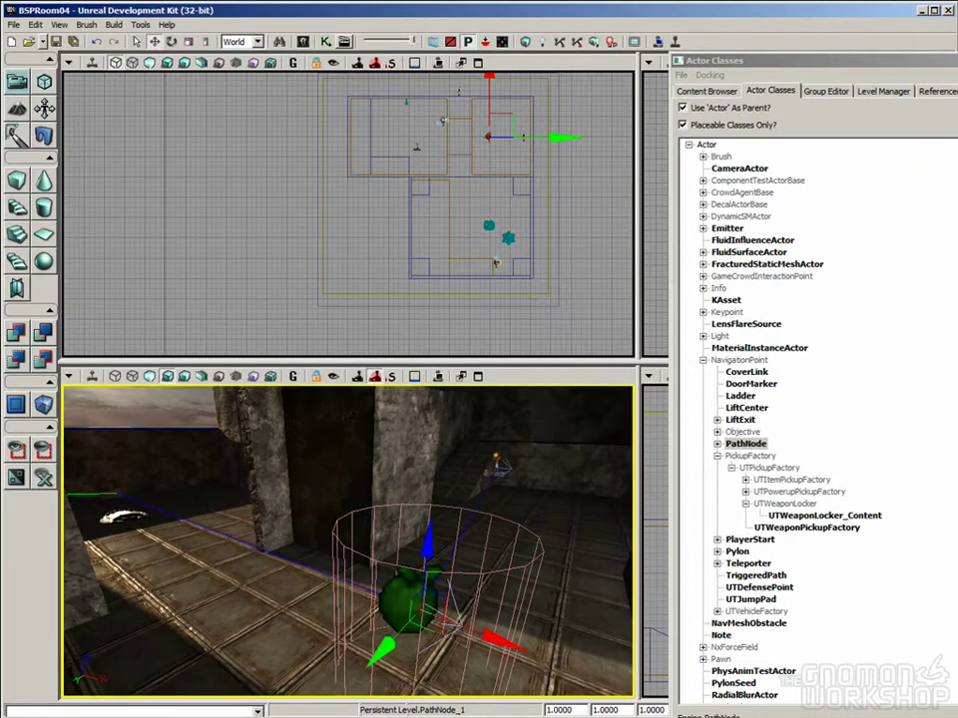
pyautogui.moveTo(258, 631); pyautogui.dragTo(349, 501)
pyautogui.moveTo(383, 551)
pyautogui.mouseDown()
pyautogui.moveTo(374, 570)
pyautogui.moveTo(382, 533)
pyautogui.mouseUp()
pyautogui.moveTo(489, 574); pyautogui.dragTo(522, 574)
pyautogui.moveTo(451, 536); pyautogui.dragTo(464, 404)
pyautogui.moveTo(408, 389); pyautogui.dragTo(461, 393)
pyautogui.moveTo(345, 529); pyautogui.dragTo(327, 634)
pyautogui.moveTo(492, 401); pyautogui.dragTo(409, 588)
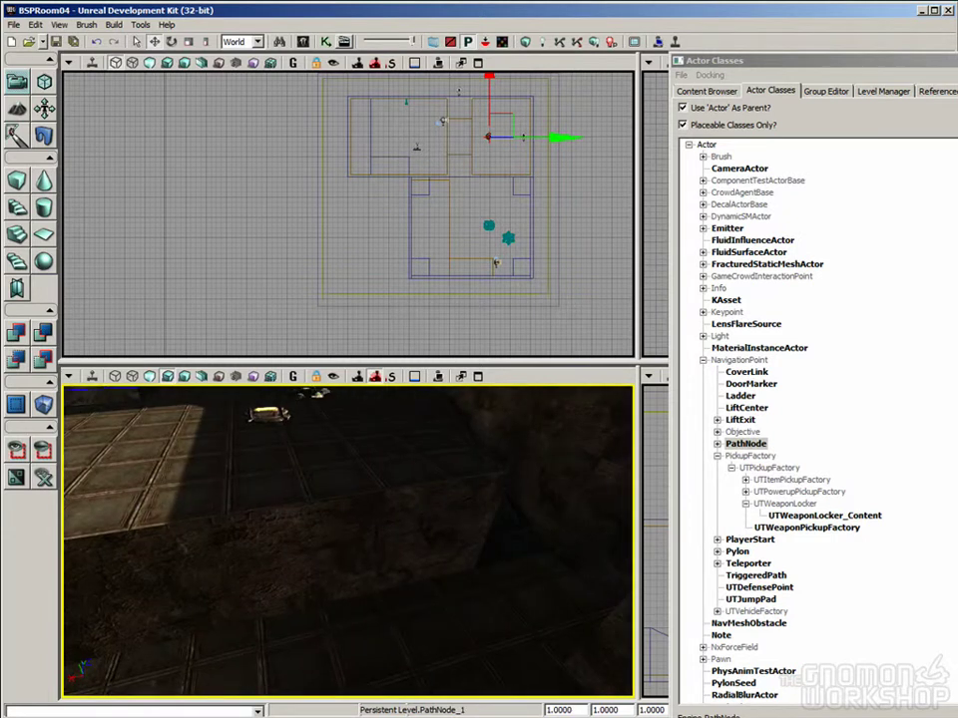
pyautogui.click(365, 686)
pyautogui.moveTo(549, 597); pyautogui.dragTo(547, 603)
pyautogui.press('Delete')
pyautogui.moveTo(471, 626); pyautogui.dragTo(466, 639, button='right')
pyautogui.click(402, 663)
pyautogui.moveTo(387, 672); pyautogui.dragTo(357, 678, button='right')
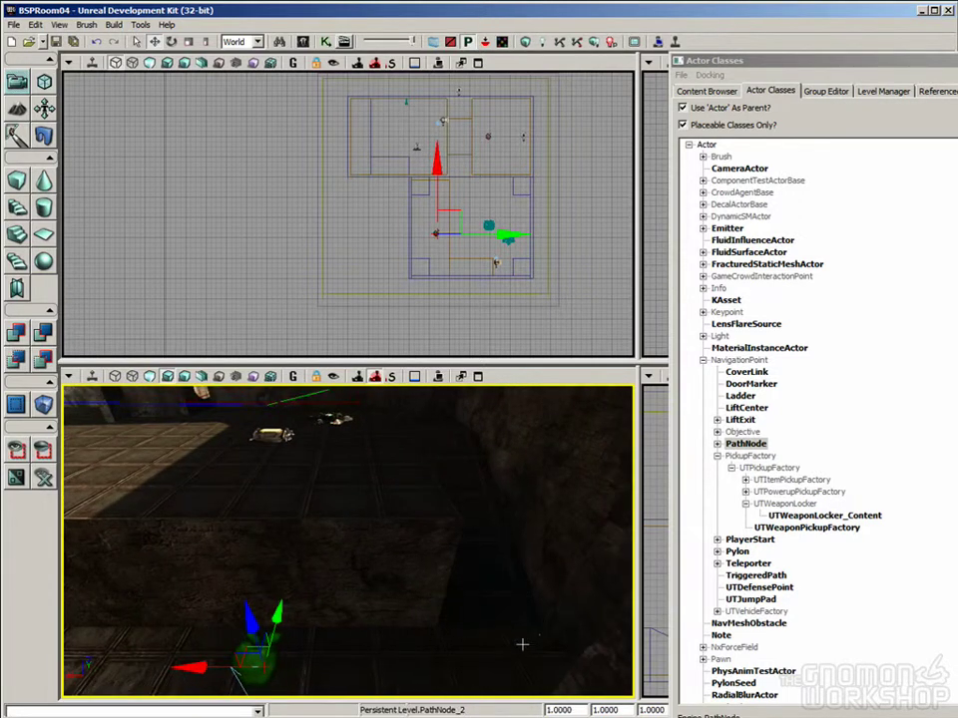
# Place two more PathNodes around the raised platform, one in the lower corner and one farther along the passage.
pyautogui.moveTo(497, 665); pyautogui.dragTo(410, 660)
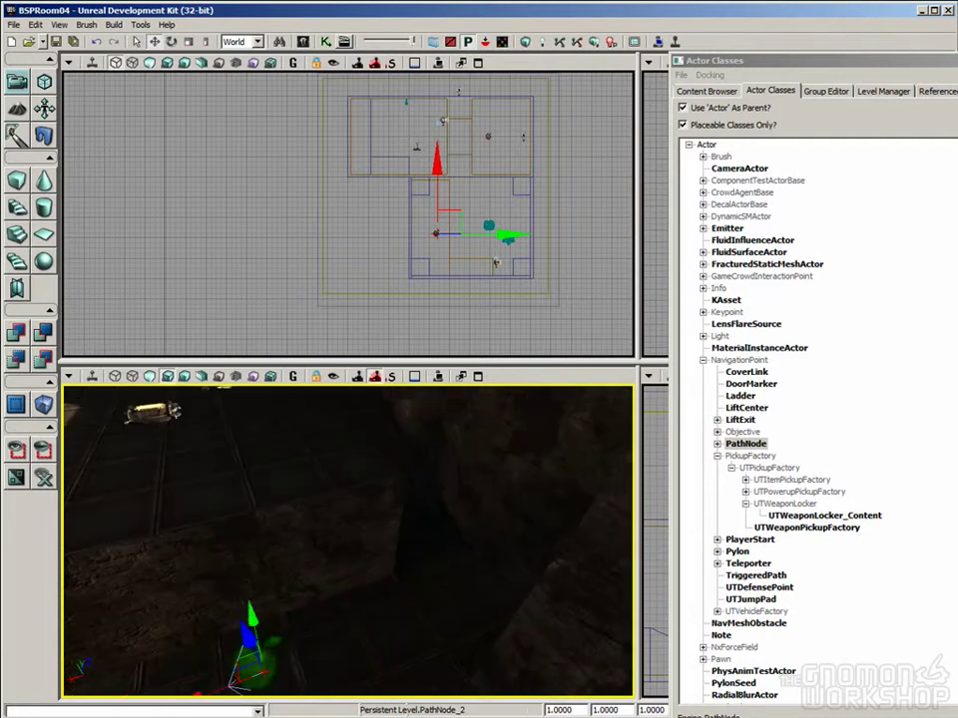
pyautogui.click(440, 593)
pyautogui.moveTo(436, 609); pyautogui.dragTo(455, 569)
pyautogui.click(382, 429)
pyautogui.moveTo(394, 443); pyautogui.dragTo(150, 431)
# Place one PathNode on the dark room's floor near the PlayerStart and another on the raised ledge behind it.
pyautogui.moveTo(304, 527); pyautogui.dragTo(278, 538)
pyautogui.click(278, 536)
pyautogui.moveTo(278, 535); pyautogui.dragTo(304, 484, button='right')
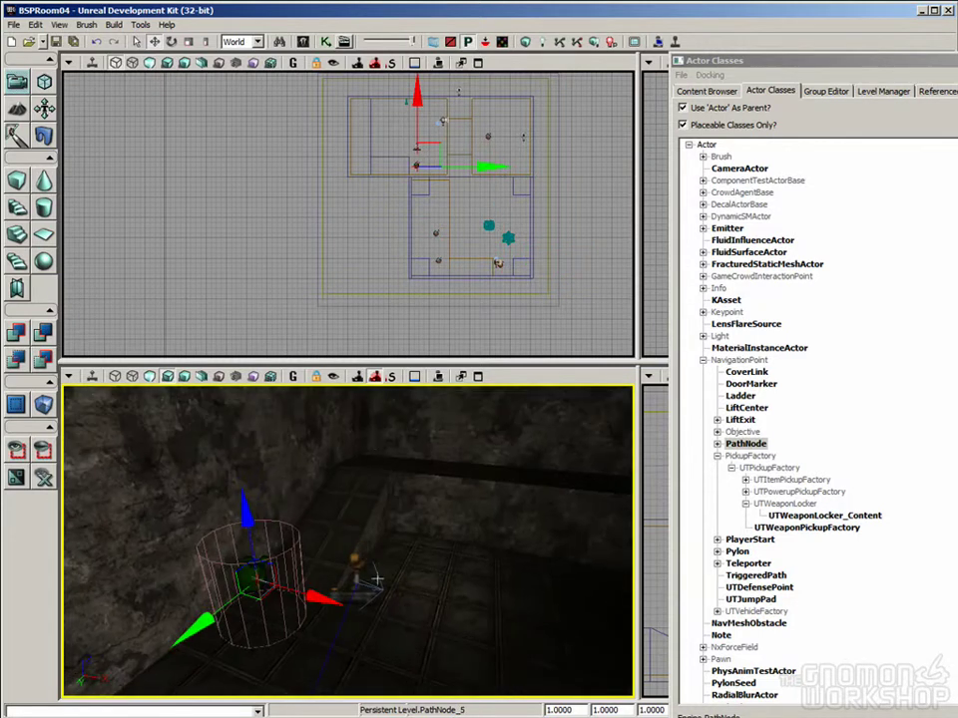
pyautogui.click(376, 459)
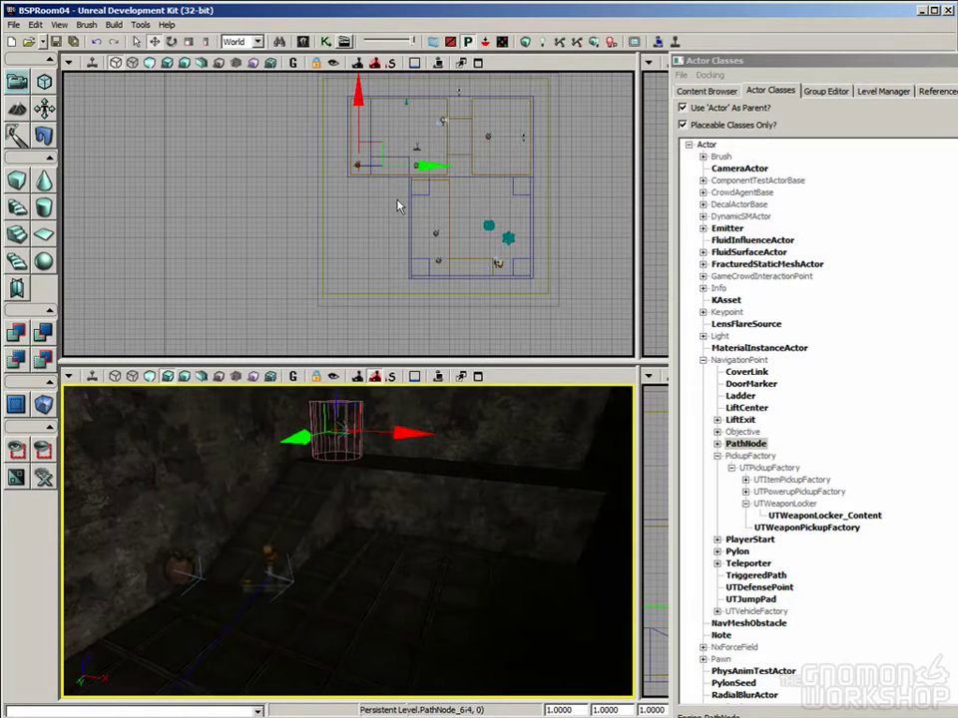
# Rebuild the AI paths and delete PathNode_5, which the map check flags as unnecessary.
pyautogui.click(555, 44)
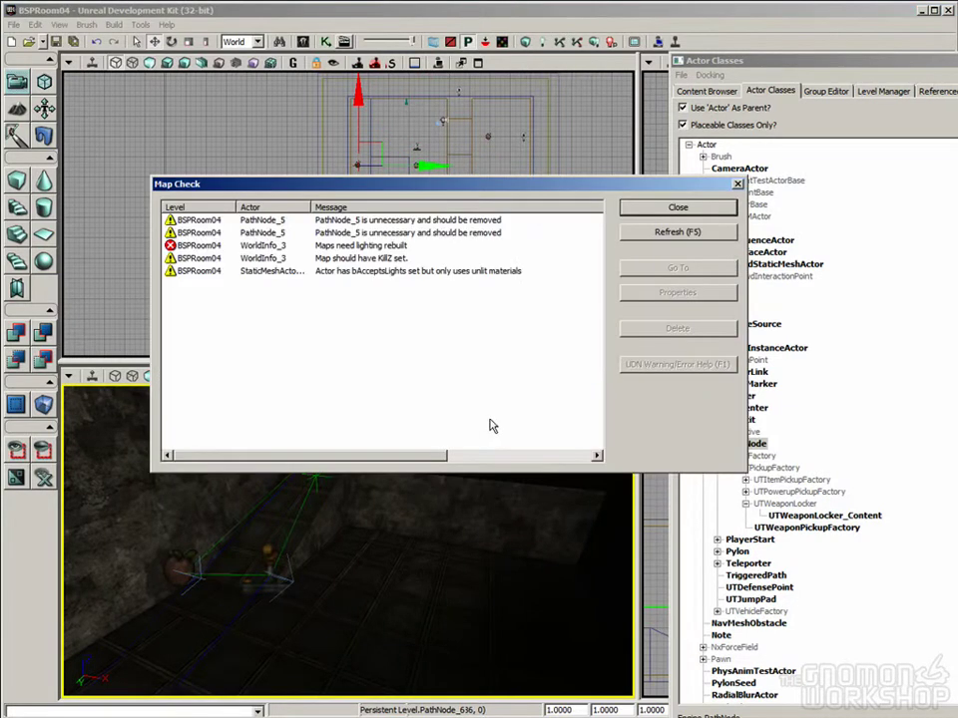
pyautogui.click(463, 221)
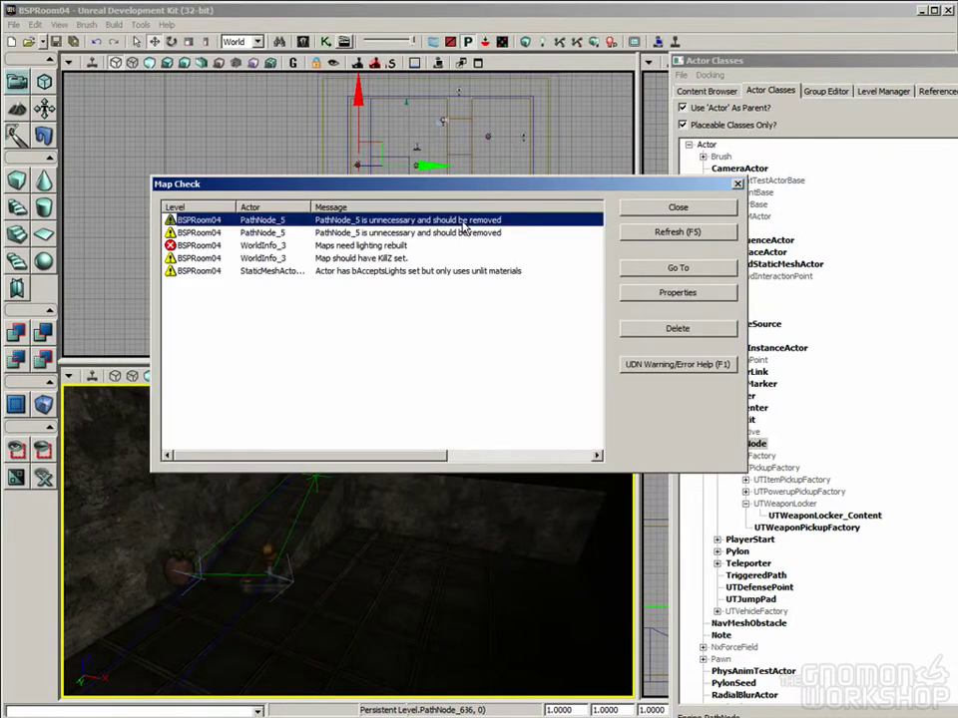
pyautogui.click(401, 233)
pyautogui.doubleClick(399, 220)
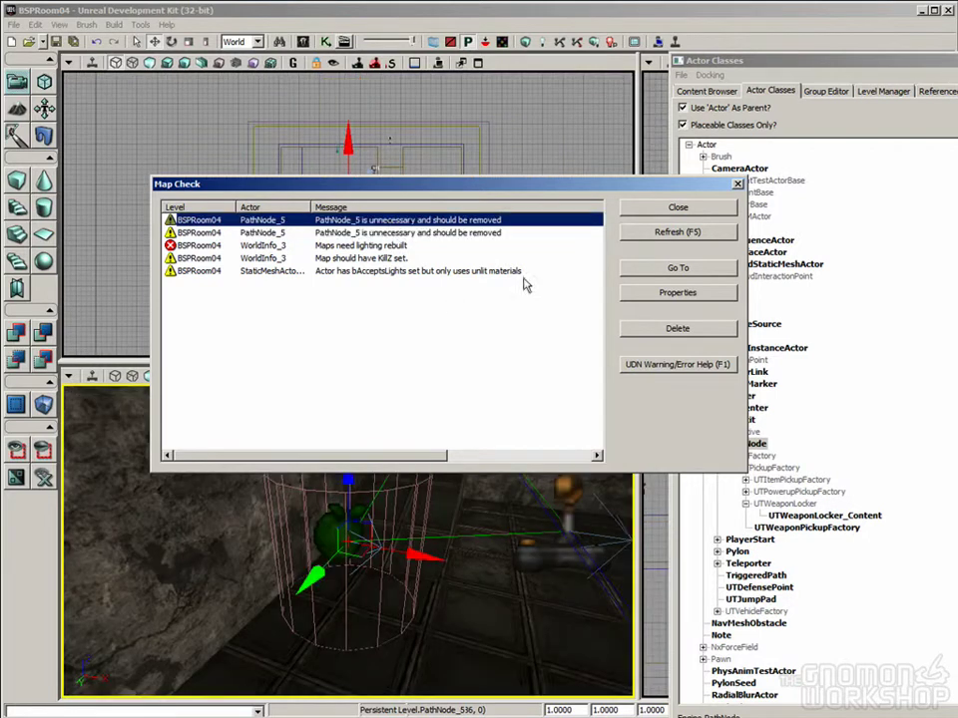
pyautogui.click(677, 329)
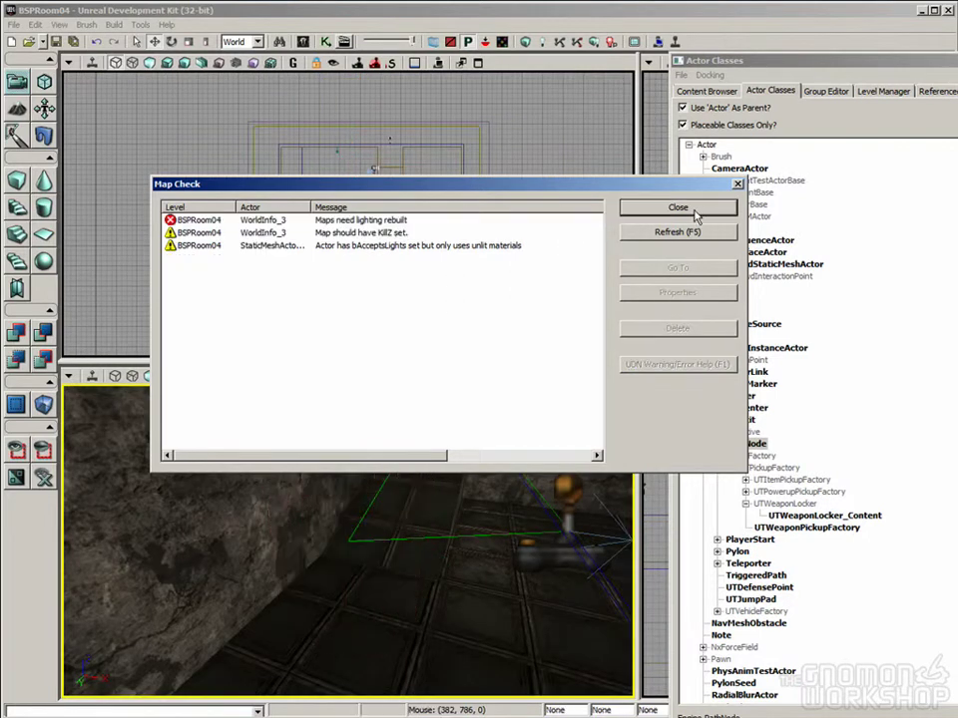
pyautogui.click(677, 206)
# Examine the path connections between the PathNodes, PlayerStart and pickups across the rooms.
pyautogui.moveTo(348, 540); pyautogui.dragTo(159, 579, button='right')
pyautogui.moveTo(348, 541); pyautogui.dragTo(424, 349)
pyautogui.moveTo(468, 523); pyautogui.dragTo(619, 439)
pyautogui.moveTo(348, 541); pyautogui.dragTo(200, 609)
pyautogui.moveTo(438, 520); pyautogui.dragTo(553, 483)
pyautogui.moveTo(499, 492); pyautogui.dragTo(414, 419, button='right')
pyautogui.moveTo(414, 419); pyautogui.dragTo(594, 544)
pyautogui.moveTo(453, 470); pyautogui.dragTo(453, 470)
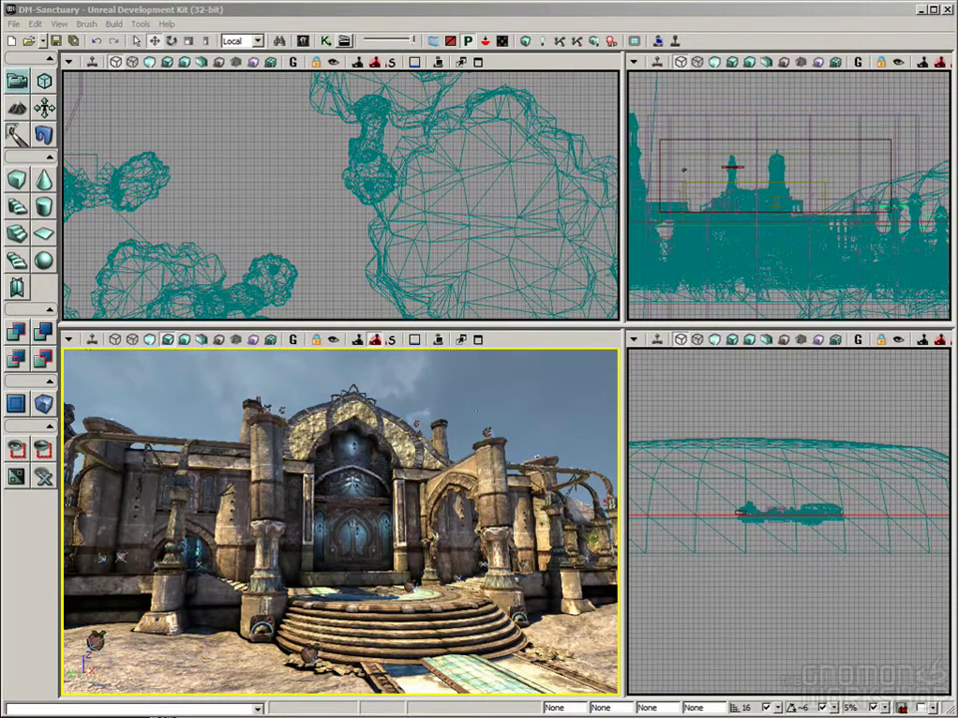
# Show the volumes in DM-Sanctuary's perspective view and select the blocking volume around the column beside the entrance steps.
pyautogui.moveTo(340, 521); pyautogui.dragTo(330, 529, button='right')
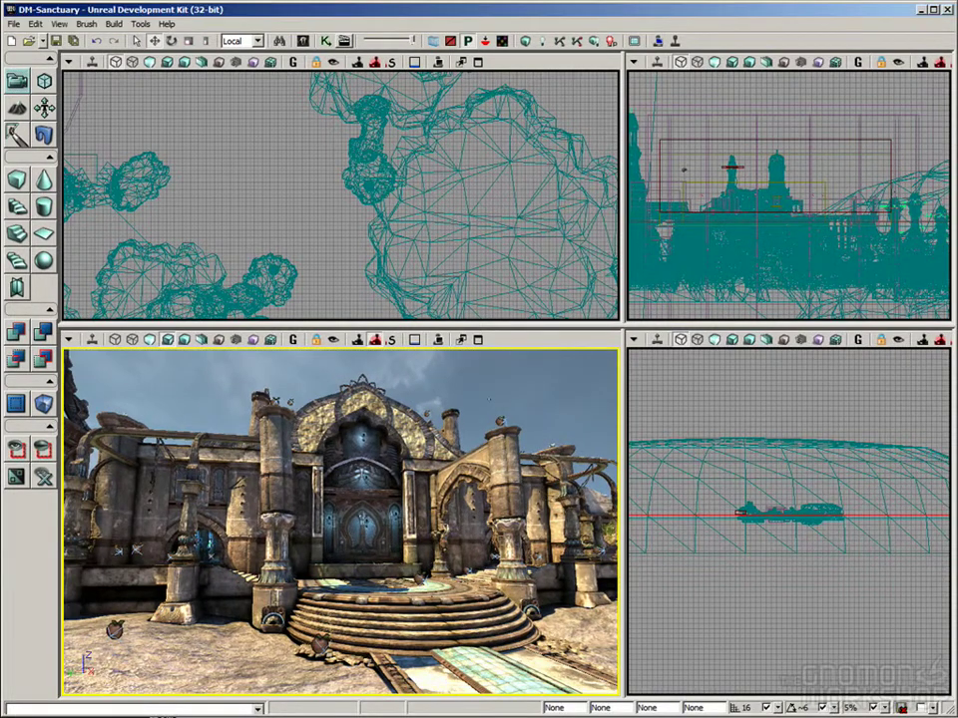
pyautogui.click(67, 340)
pyautogui.moveTo(95, 348)
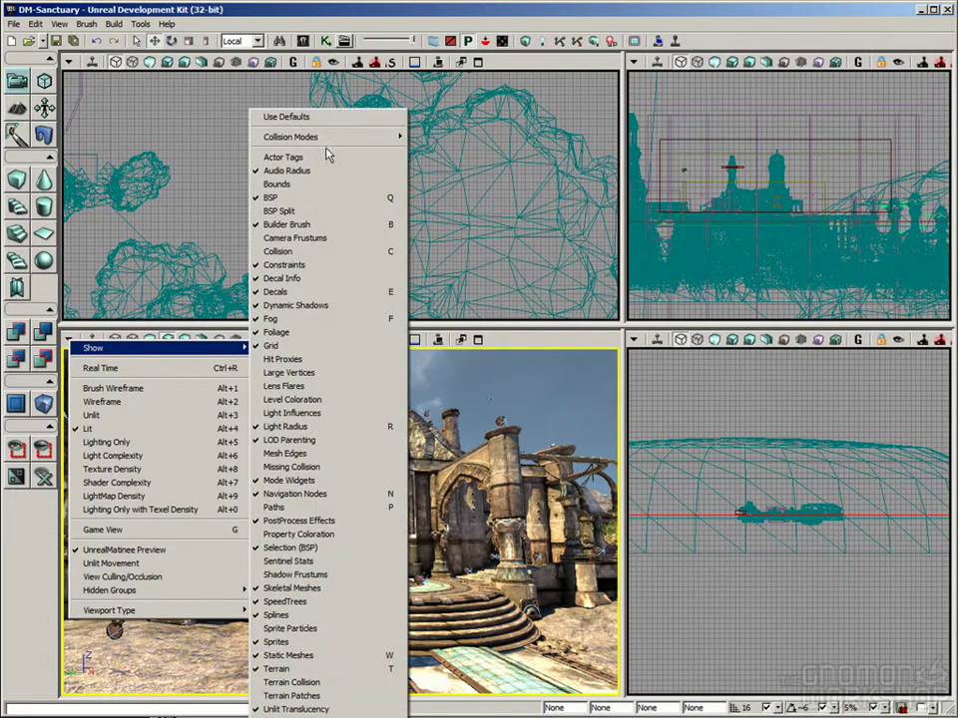
pyautogui.moveTo(584, 484)
pyautogui.mouseDown(button='right')
pyautogui.moveTo(603, 481)
pyautogui.moveTo(578, 494)
pyautogui.mouseUp(button='right')
pyautogui.moveTo(577, 494); pyautogui.dragTo(581, 449)
pyautogui.click(290, 518)
pyautogui.moveTo(343, 460); pyautogui.dragTo(383, 442)
pyautogui.moveTo(277, 351); pyautogui.dragTo(282, 351)
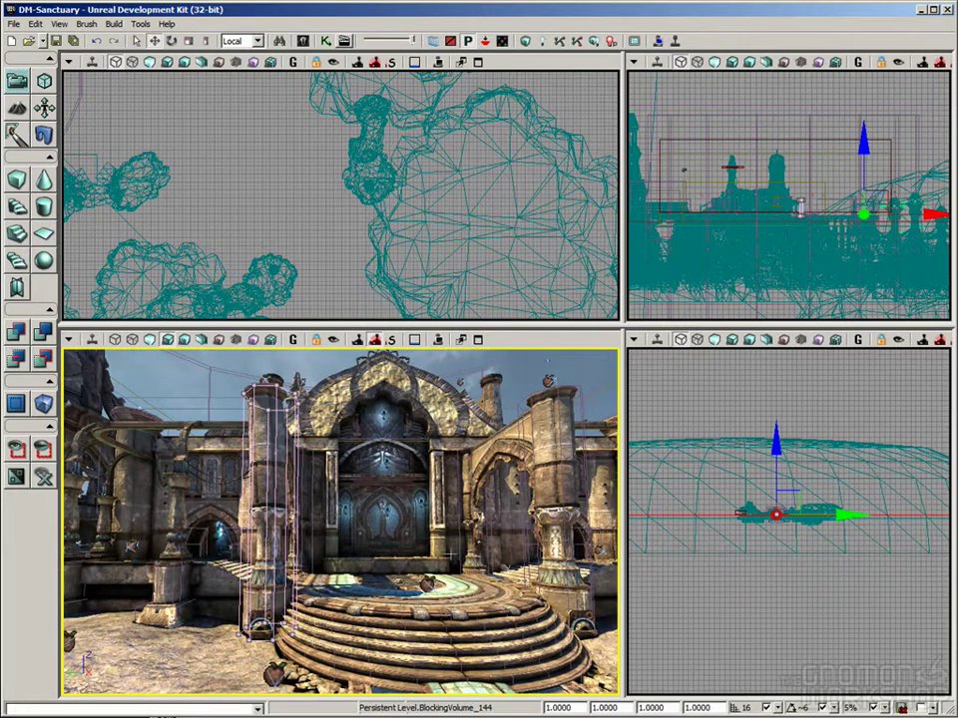
pyautogui.moveTo(339, 518); pyautogui.dragTo(359, 519)
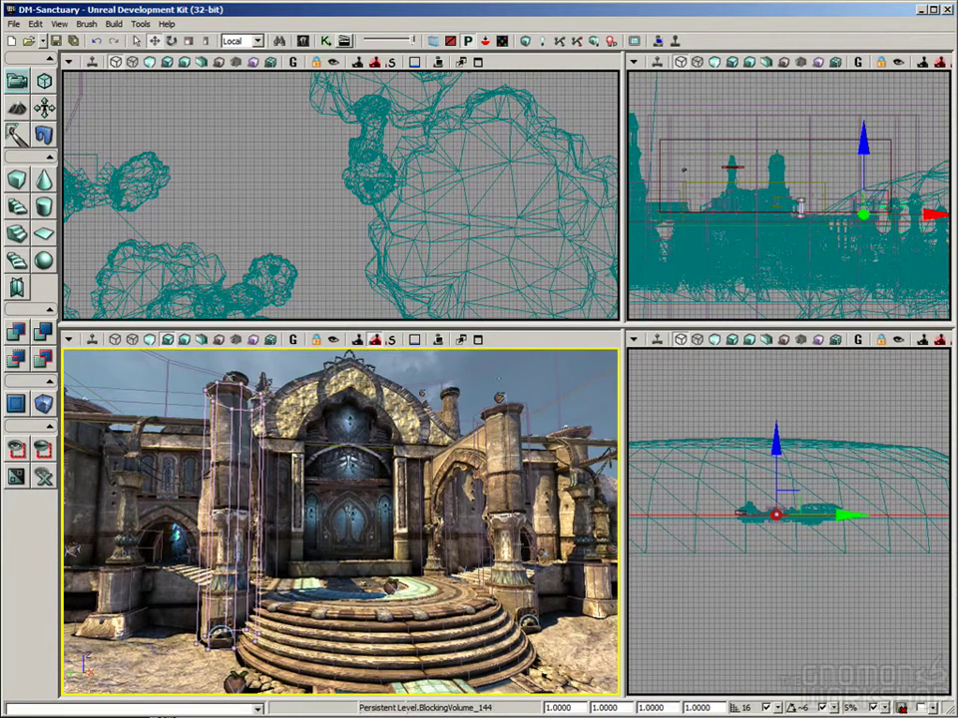
# Set the perspective view's collision mode to Non-Zero Extent around DM-Sanctuary's entrance steps and columns.
pyautogui.click(69, 339)
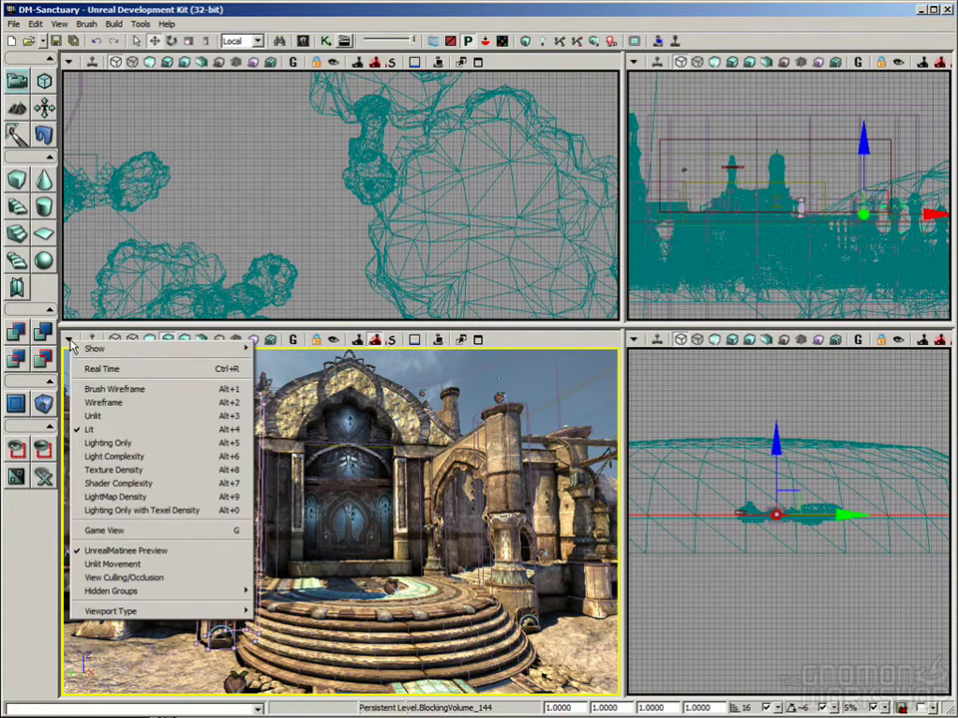
pyautogui.moveTo(99, 351)
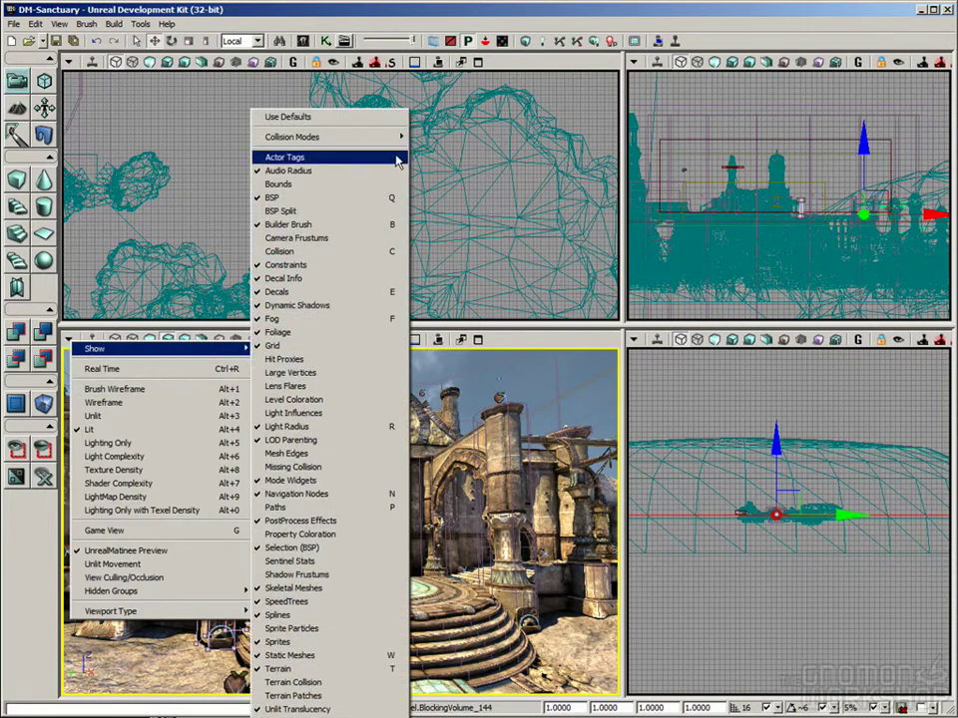
pyautogui.moveTo(361, 143)
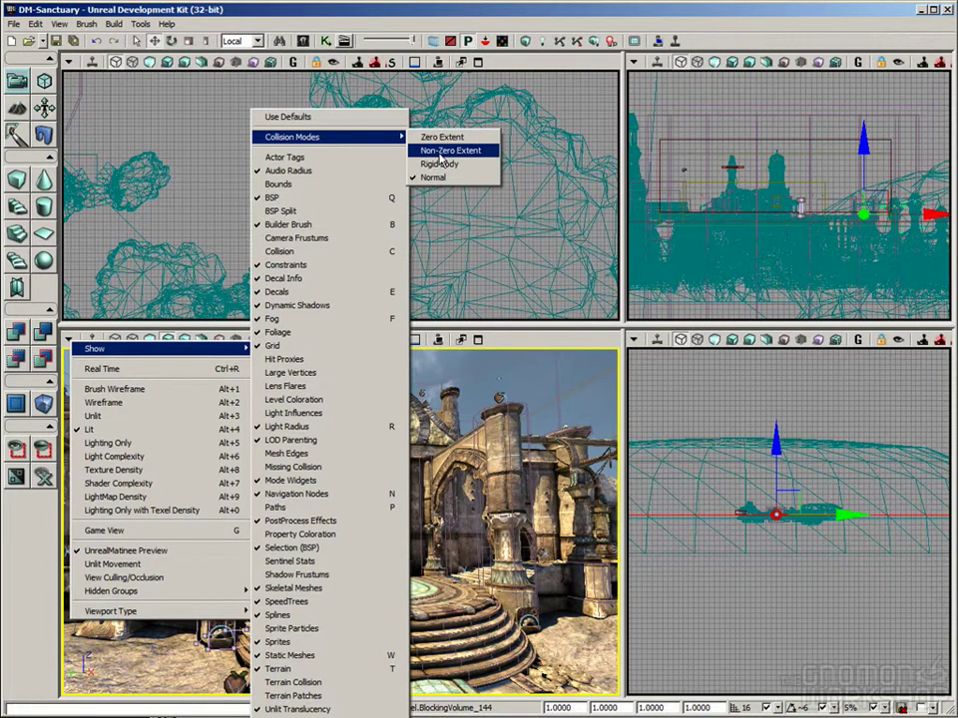
pyautogui.click(445, 151)
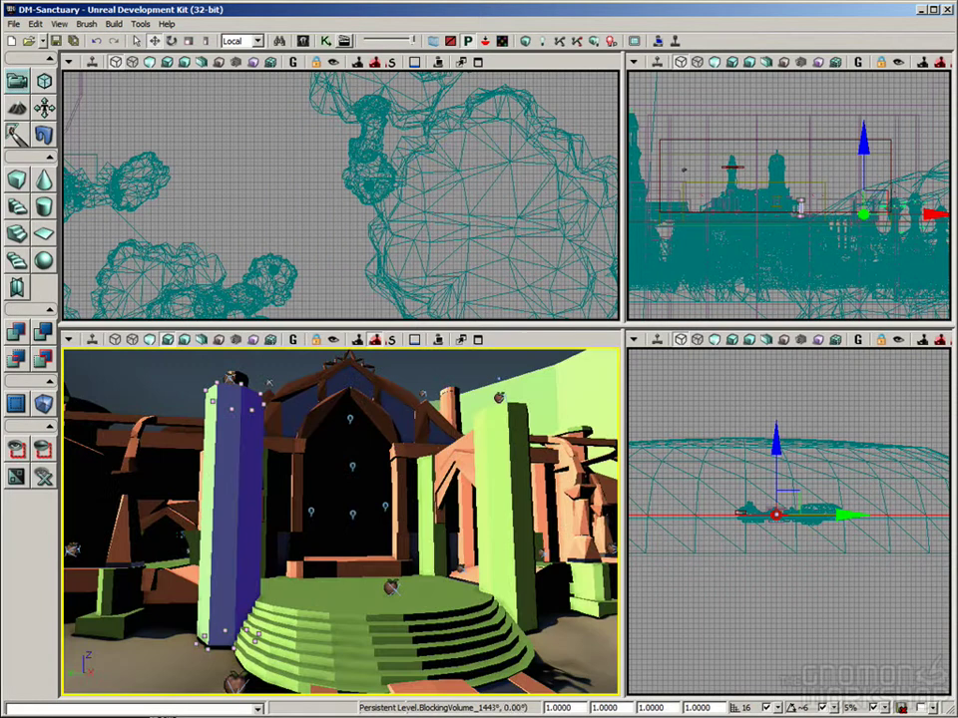
pyautogui.moveTo(317, 400)
pyautogui.mouseDown(button='right')
pyautogui.moveTo(297, 400)
pyautogui.moveTo(317, 400)
pyautogui.mouseUp(button='right')
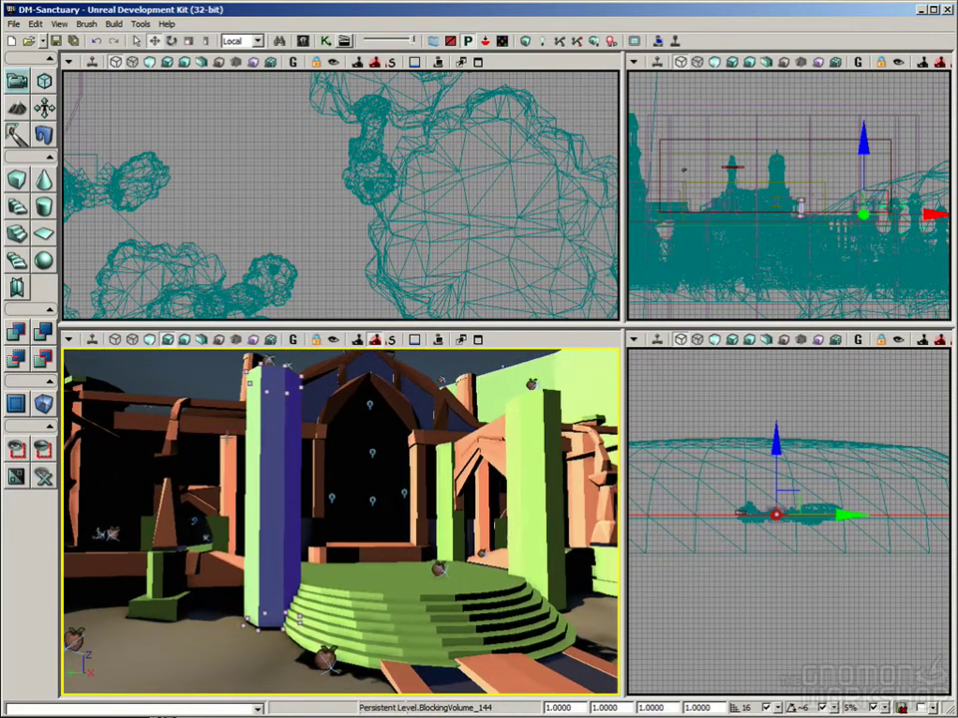
# Compare the entrance's collision geometry in unlit and lit shading.
pyautogui.click(168, 340)
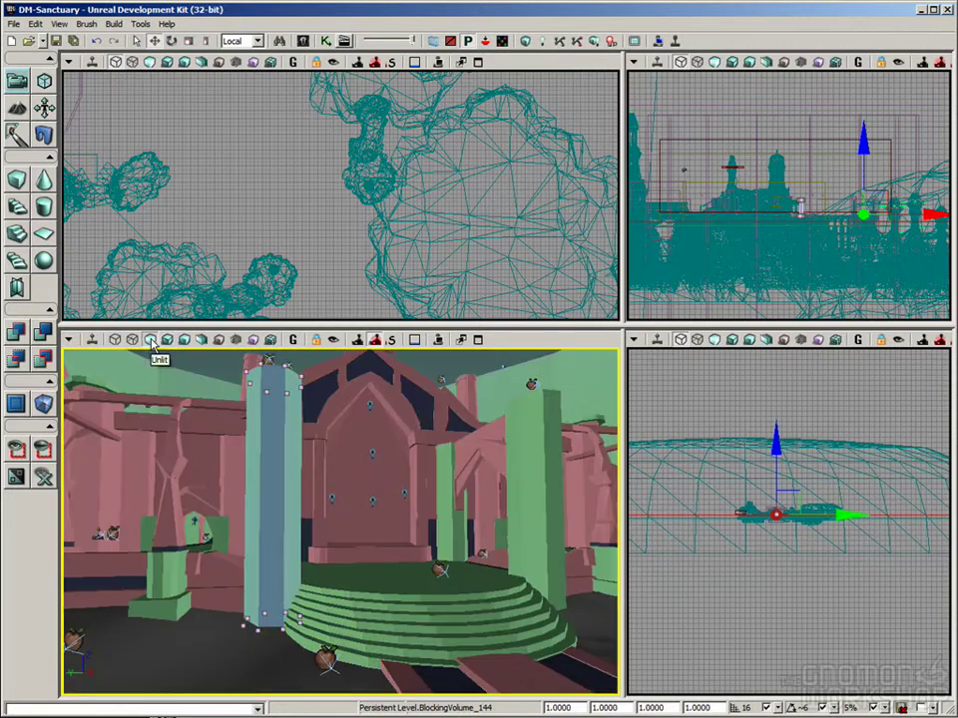
pyautogui.click(168, 346)
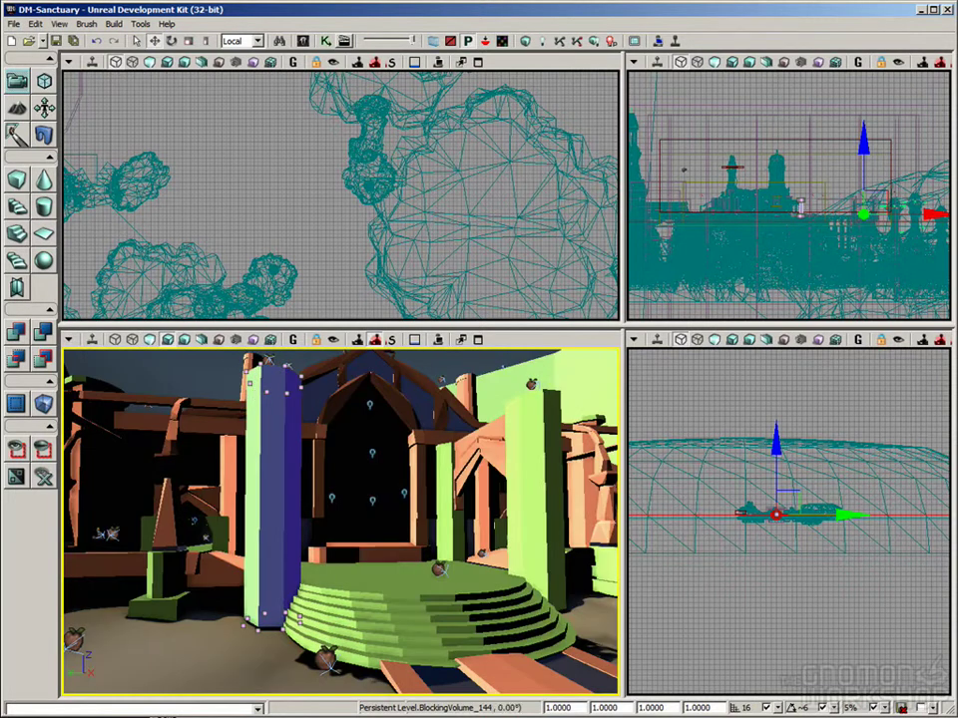
pyautogui.moveTo(211, 469); pyautogui.dragTo(290, 469, button='right')
pyautogui.moveTo(467, 525); pyautogui.dragTo(433, 543, button='right')
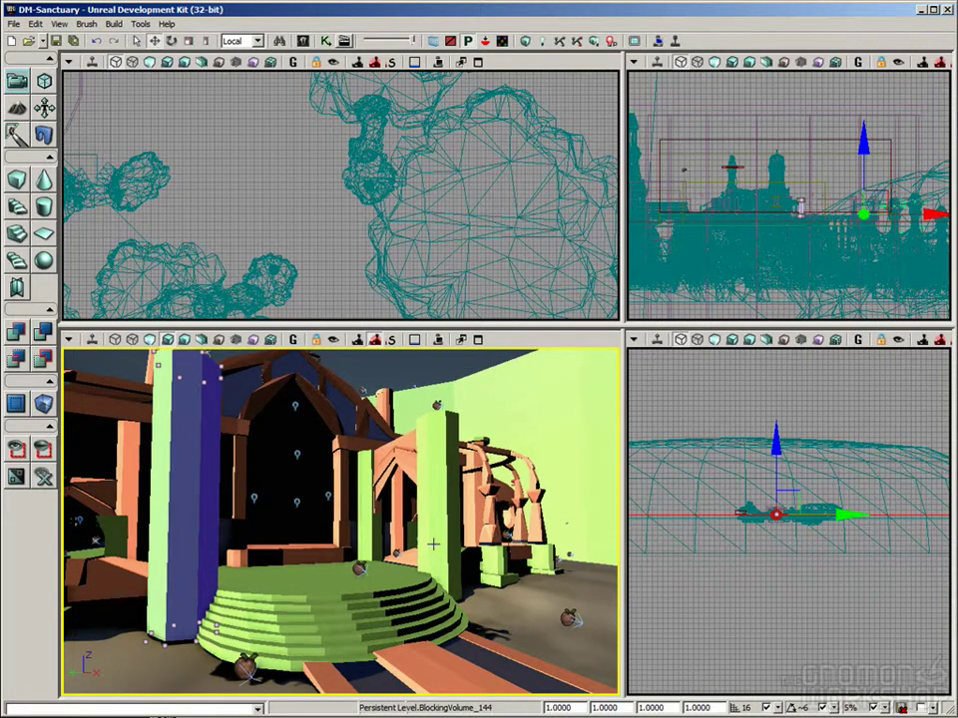
# Switch the collision display off and back on to compare the entrance's blocking shapes with its visible meshes.
pyautogui.hotkey('alt', 'c')
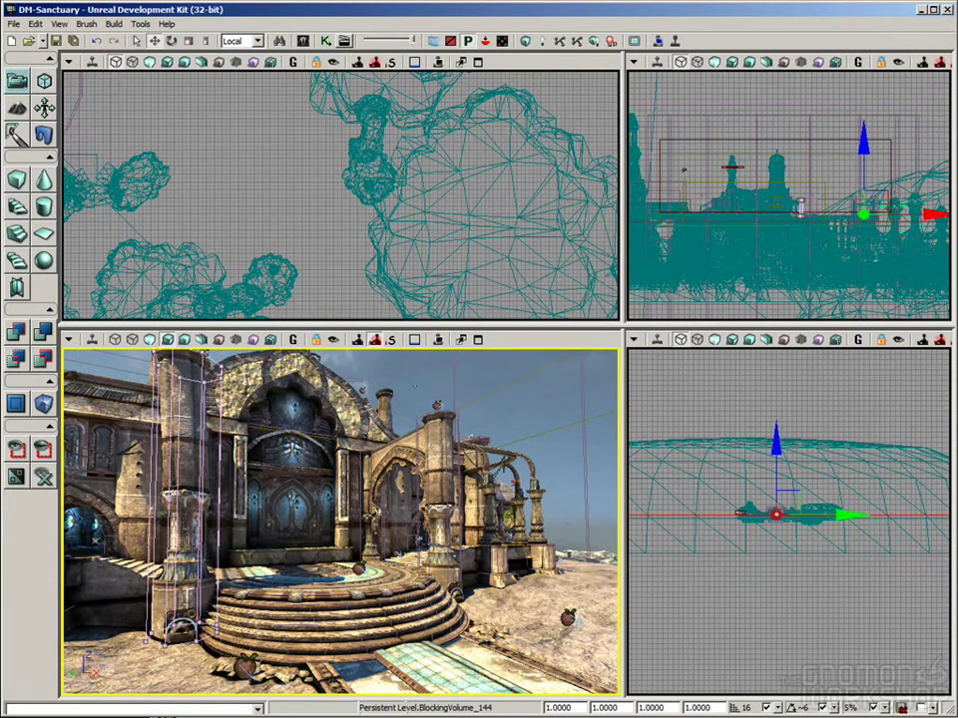
pyautogui.hotkey('alt', '5')
pyautogui.hotkey('alt', 'c')
pyautogui.moveTo(339, 519); pyautogui.dragTo(348, 506, button='right')
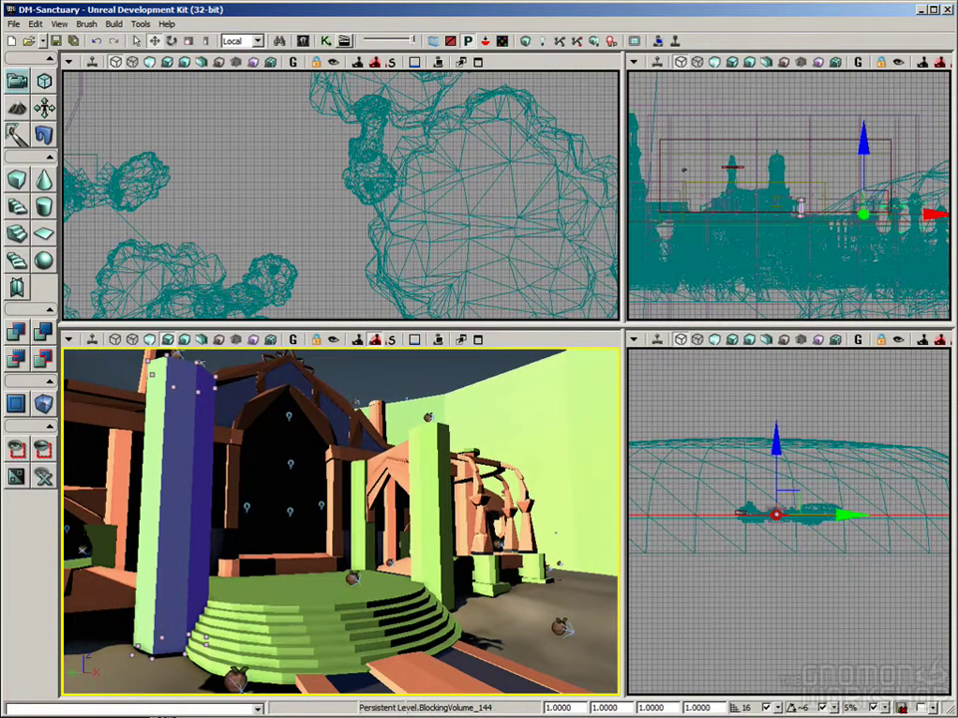
# Show the collision geometry unlit and examine it from the courtyard through the building's interior passages.
pyautogui.moveTo(592, 659); pyautogui.dragTo(509, 691, button='right')
pyautogui.moveTo(419, 558); pyautogui.dragTo(255, 529)
pyautogui.press('Left')
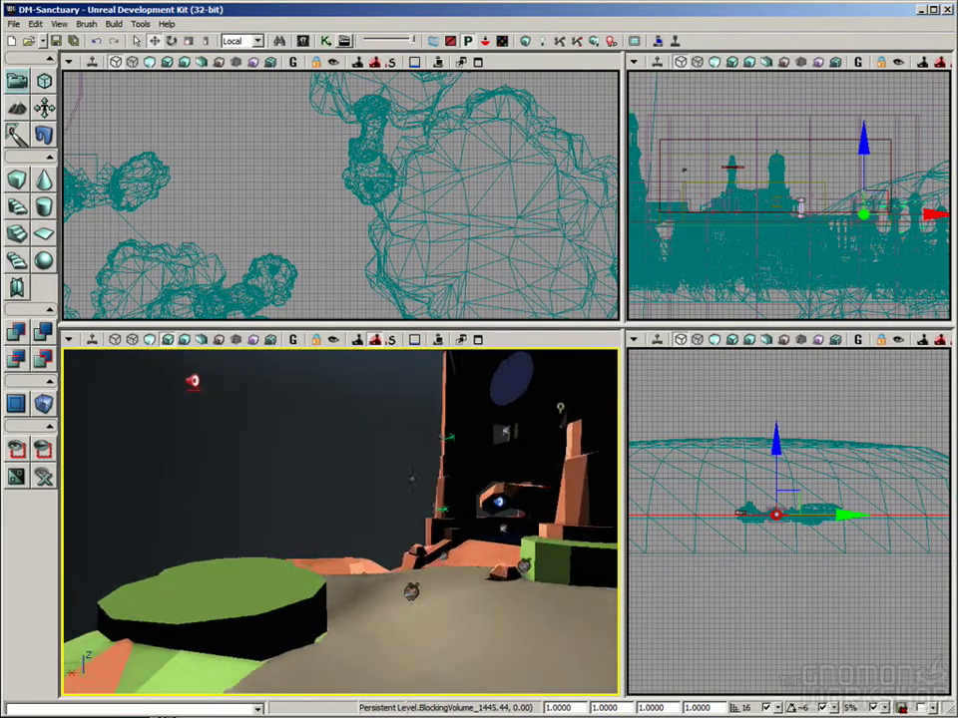
pyautogui.press('Left')
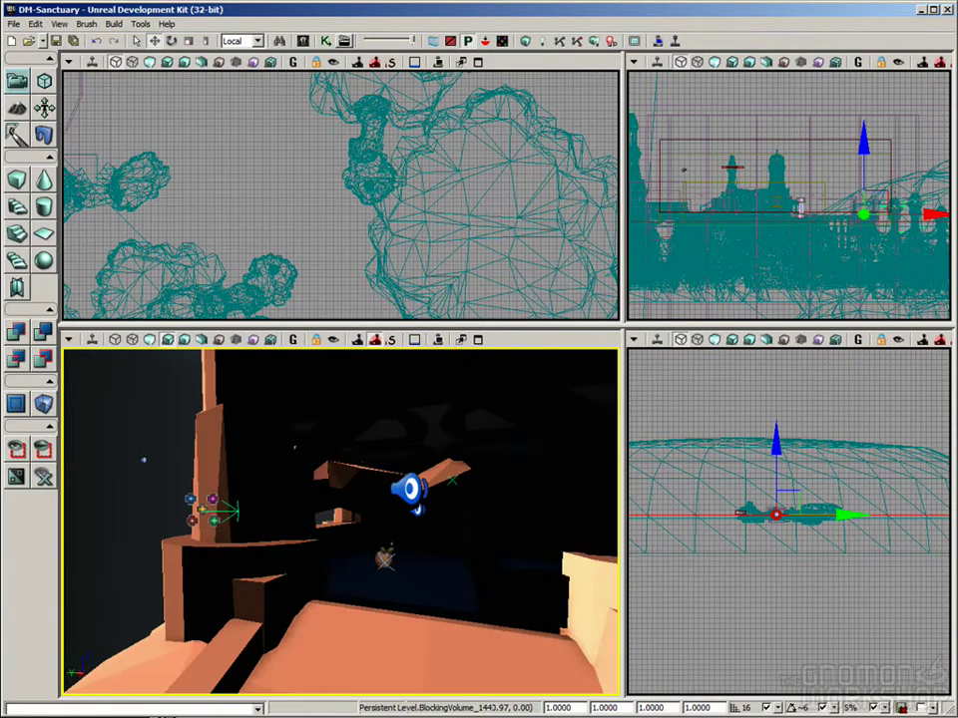
pyautogui.press('Left')
pyautogui.press('Left')
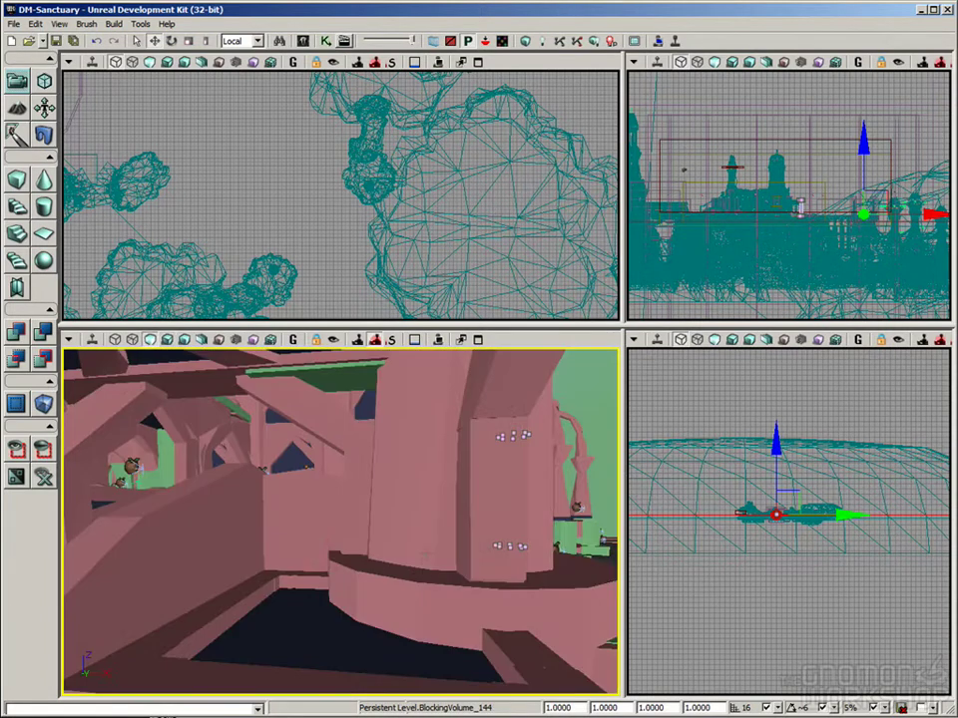
pyautogui.moveTo(340, 520); pyautogui.dragTo(290, 414)
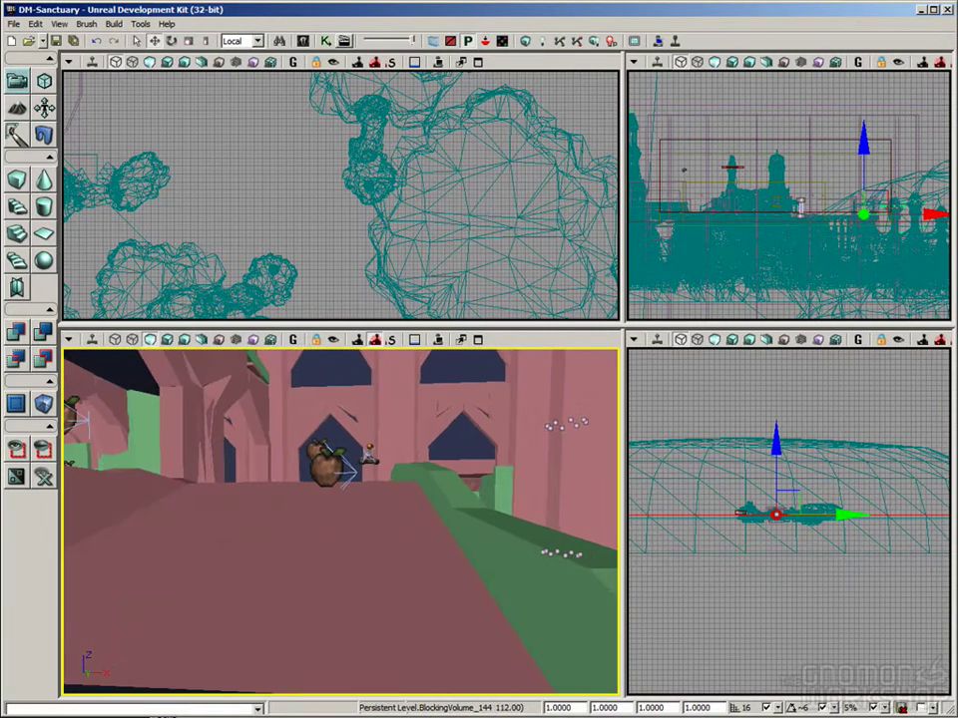
pyautogui.press('Up')
pyautogui.moveTo(340, 520); pyautogui.dragTo(324, 409)
pyautogui.press('Up')
# Select the archway static mesh in the corridor to inspect its collision shape, and clear the selection.
pyautogui.click(356, 402)
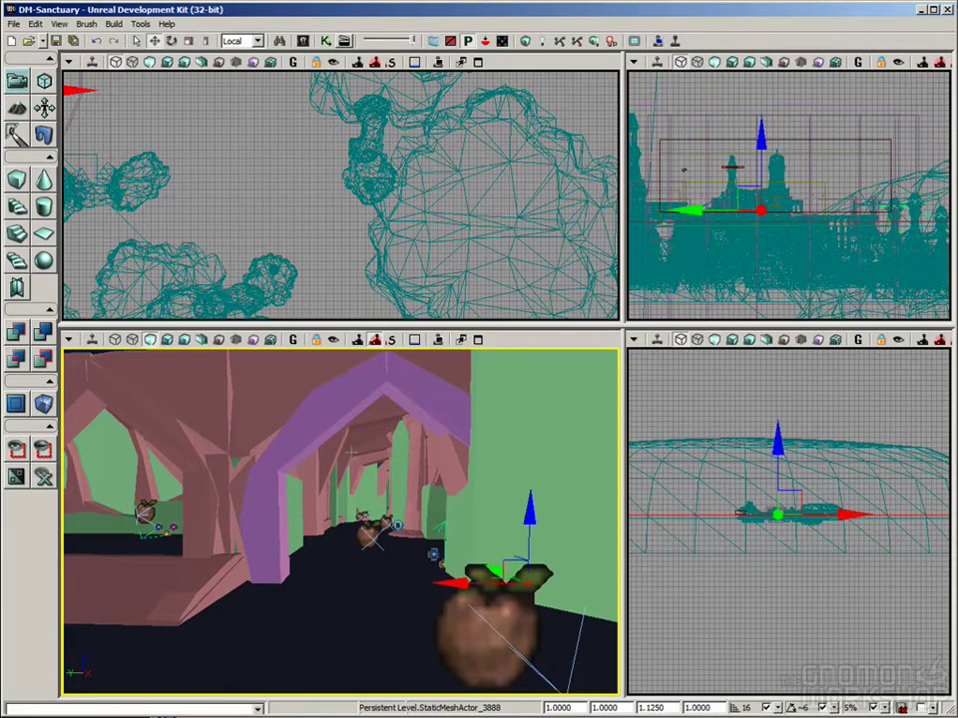
pyautogui.click(545, 451)
pyautogui.moveTo(544, 451); pyautogui.dragTo(631, 416, button='right')
pyautogui.moveTo(523, 481); pyautogui.dragTo(414, 466, button='right')
pyautogui.press('Escape')
# Examine the collision shapes of the pillars, pedestals and low walls outside the building.
pyautogui.moveTo(359, 518); pyautogui.dragTo(611, 537, button='right')
pyautogui.moveTo(359, 519); pyautogui.dragTo(518, 404)
pyautogui.moveTo(360, 519); pyautogui.dragTo(214, 569)
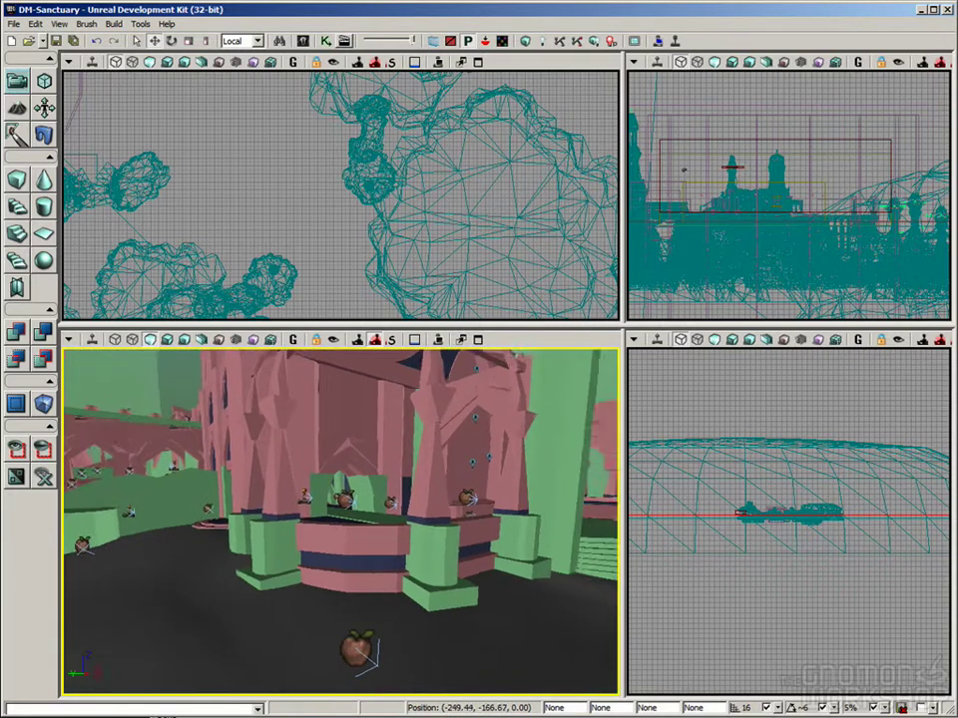
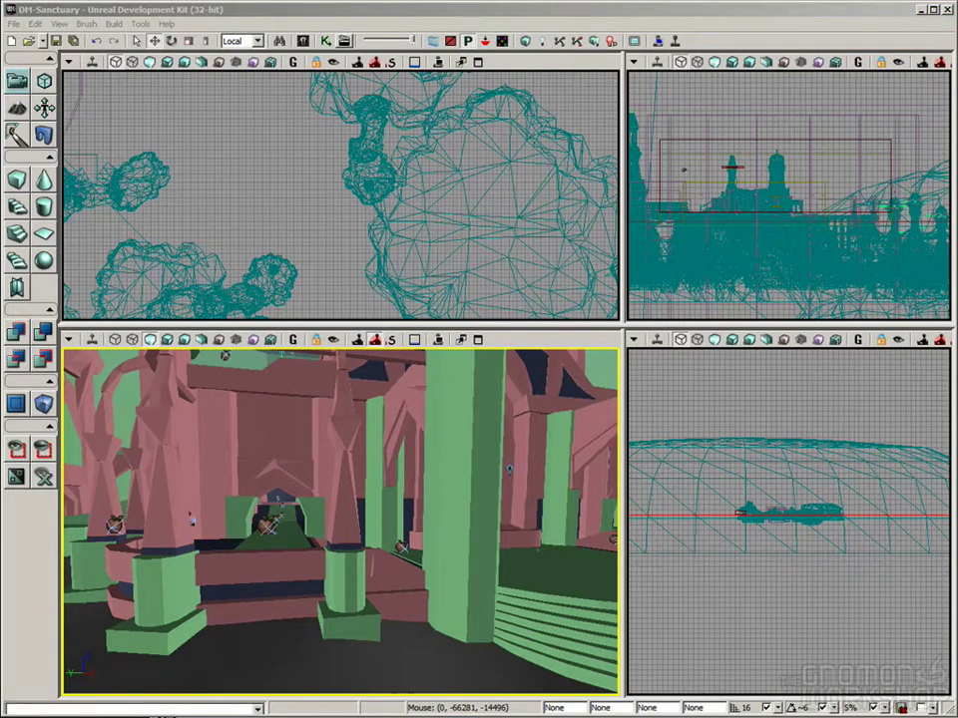
pyautogui.moveTo(410, 505); pyautogui.dragTo(394, 486, button='right')
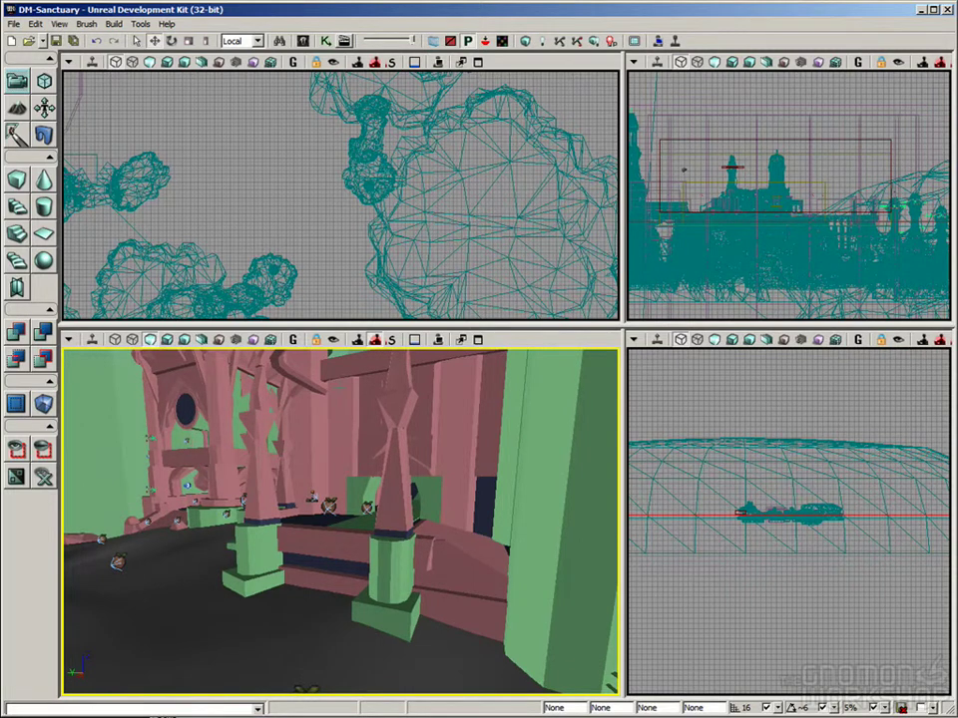
# Return the view to normal lit rendering and inspect the gaps between the boulders at the courtyard's outer edge.
pyautogui.click(167, 341)
pyautogui.moveTo(429, 442); pyautogui.dragTo(381, 449, button='right')
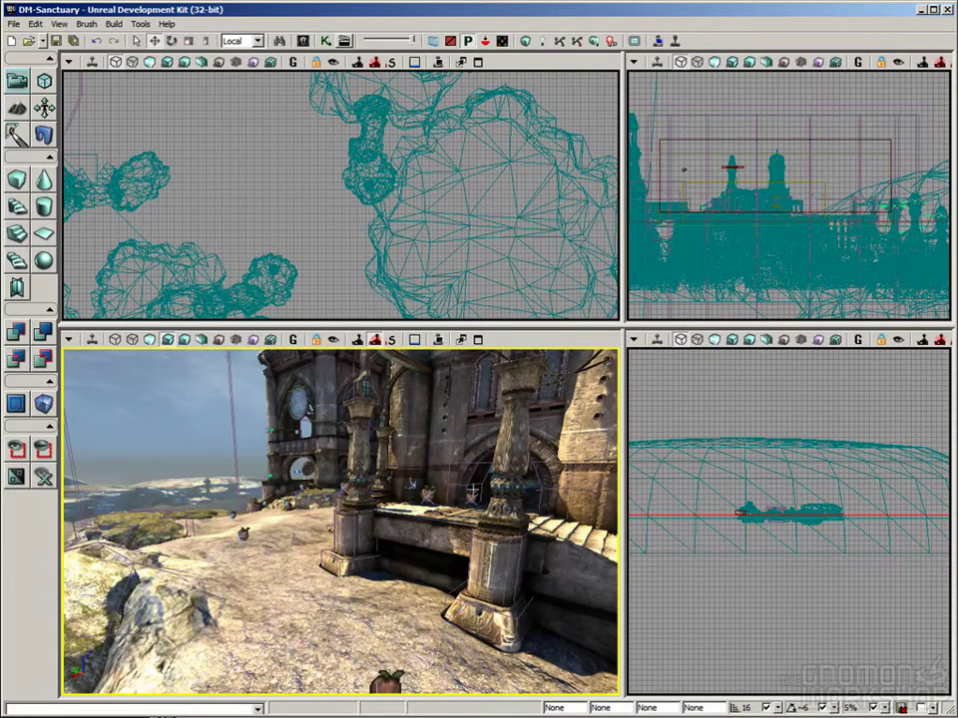
pyautogui.moveTo(442, 610); pyautogui.dragTo(372, 652, button='right')
pyautogui.moveTo(373, 651); pyautogui.dragTo(372, 575)
pyautogui.moveTo(372, 575); pyautogui.dragTo(300, 613, button='right')
pyautogui.moveTo(300, 613); pyautogui.dragTo(300, 585)
pyautogui.moveTo(300, 585); pyautogui.dragTo(353, 586, button='right')
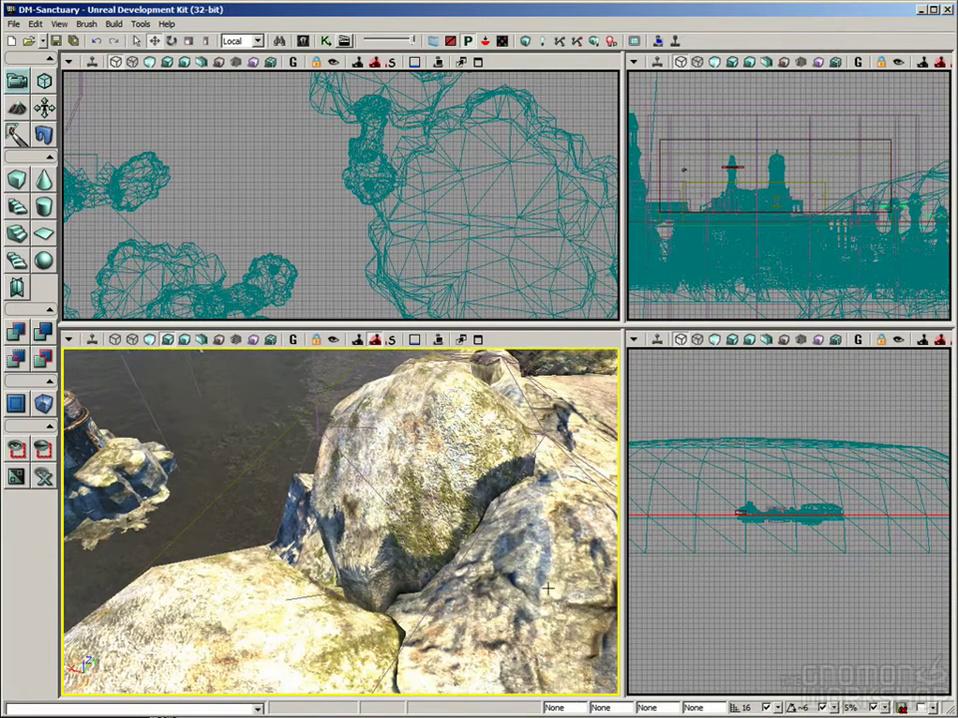
pyautogui.moveTo(589, 564); pyautogui.dragTo(599, 588, button='middle')
pyautogui.moveTo(598, 588); pyautogui.dragTo(596, 544)
pyautogui.moveTo(596, 544); pyautogui.dragTo(496, 605, button='middle')
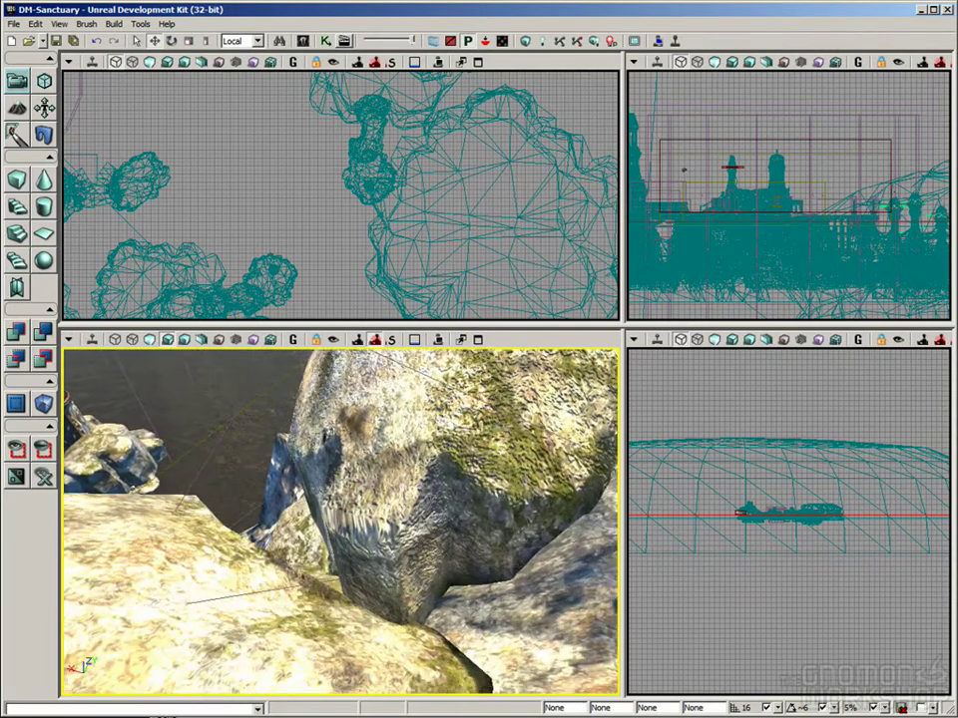
pyautogui.moveTo(300, 405); pyautogui.dragTo(299, 389)
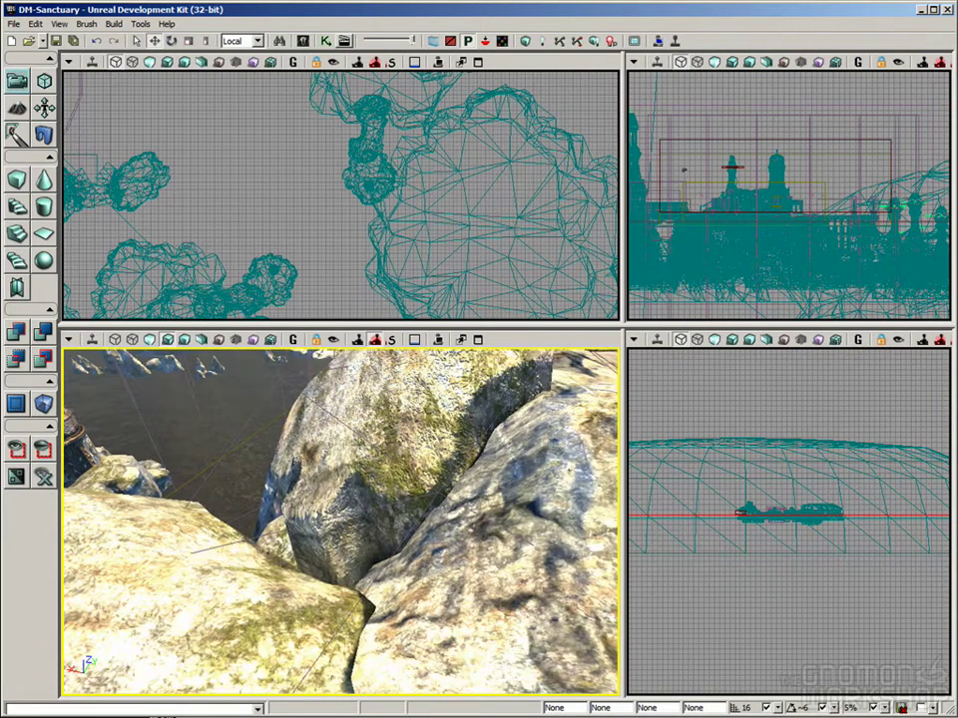
# Show the collision geometry on the boulders and select the blocking volume that covers the gap between them.
pyautogui.moveTo(322, 526); pyautogui.dragTo(321, 501, button='right')
pyautogui.moveTo(321, 526); pyautogui.dragTo(321, 569)
pyautogui.hotkey('alt', 'c')
pyautogui.hotkey('alt', 'c')
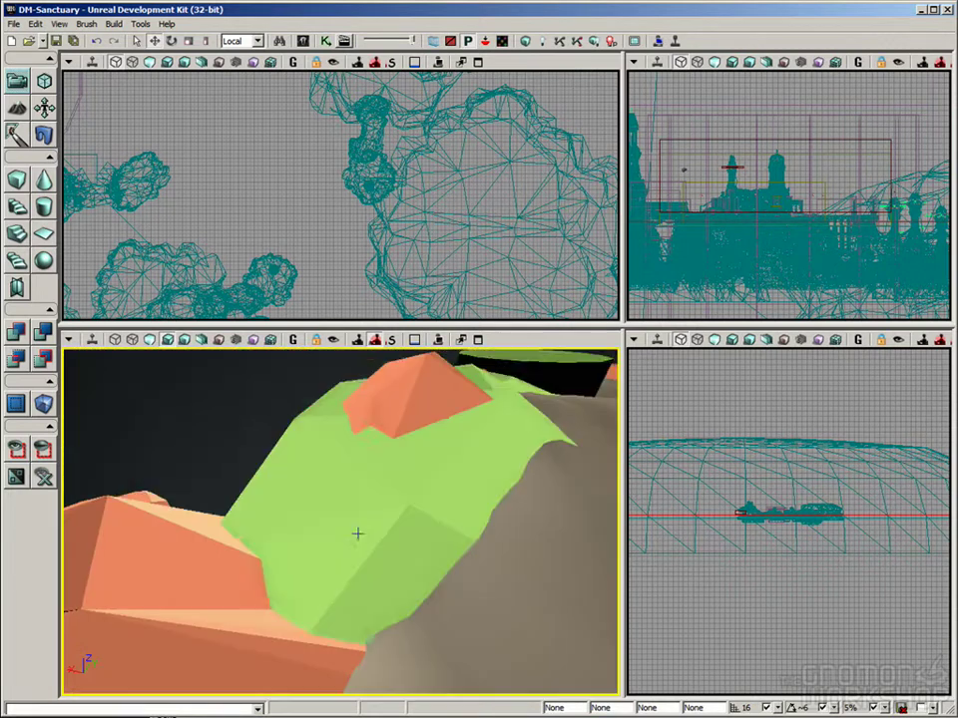
pyautogui.moveTo(371, 544); pyautogui.dragTo(371, 514)
pyautogui.click(400, 539)
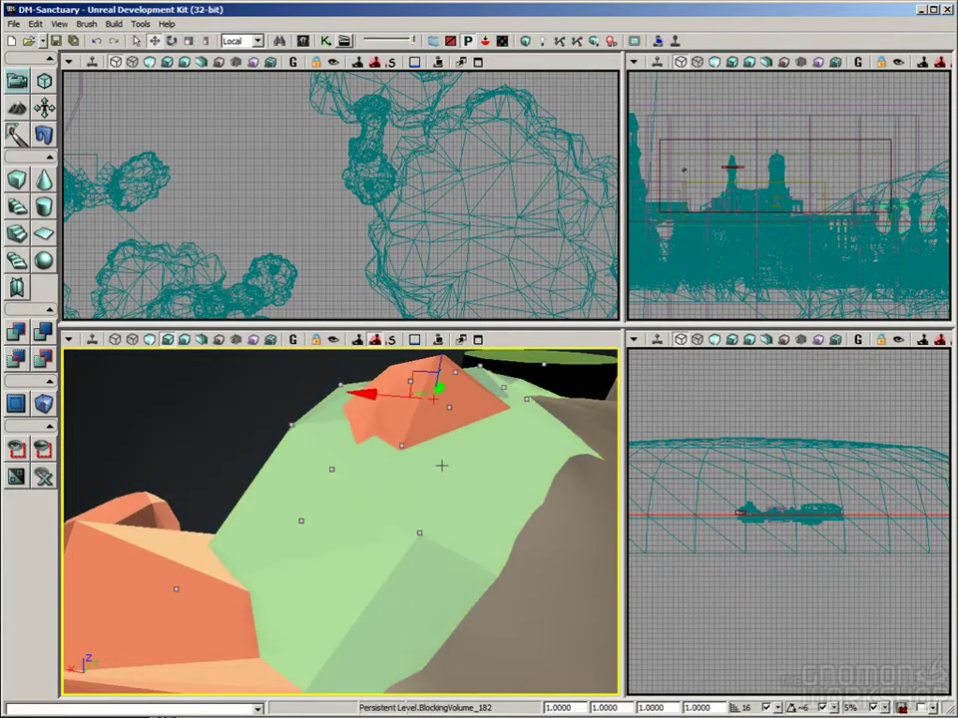
pyautogui.moveTo(283, 633)
pyautogui.mouseDown()
pyautogui.moveTo(288, 663)
pyautogui.moveTo(283, 644)
pyautogui.mouseUp()
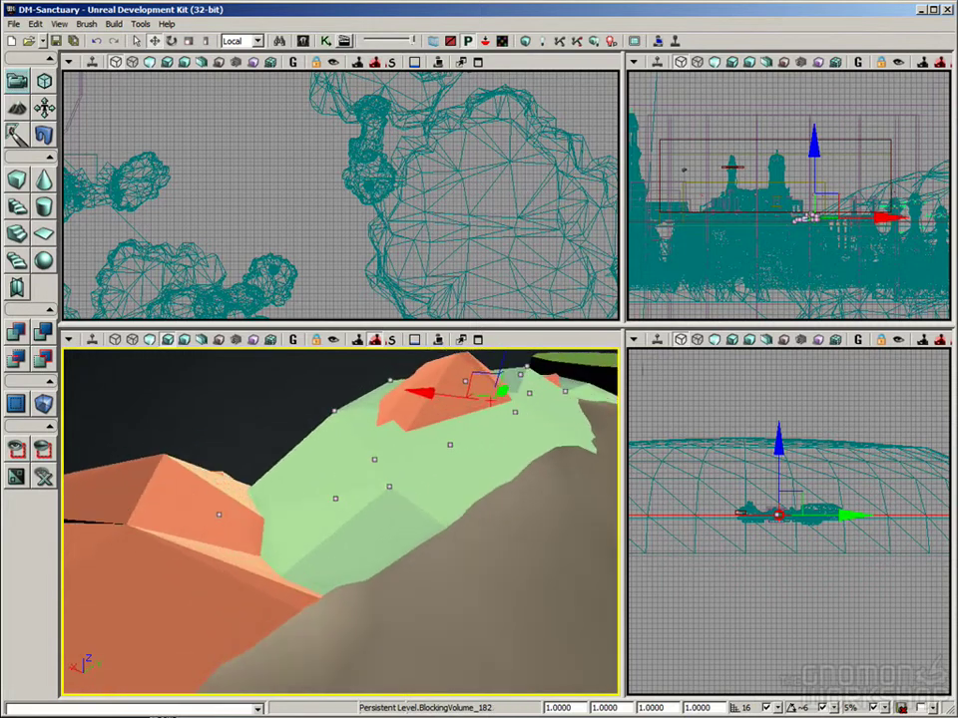
# Examine the lit collision shapes from the boulders back to the entrance steps and tall columns.
pyautogui.moveTo(392, 481); pyautogui.dragTo(427, 485, button='right')
pyautogui.moveTo(392, 481); pyautogui.dragTo(389, 465)
pyautogui.moveTo(393, 481); pyautogui.dragTo(527, 457, button='right')
pyautogui.moveTo(392, 481); pyautogui.dragTo(446, 521)
pyautogui.moveTo(189, 554); pyautogui.dragTo(179, 558)
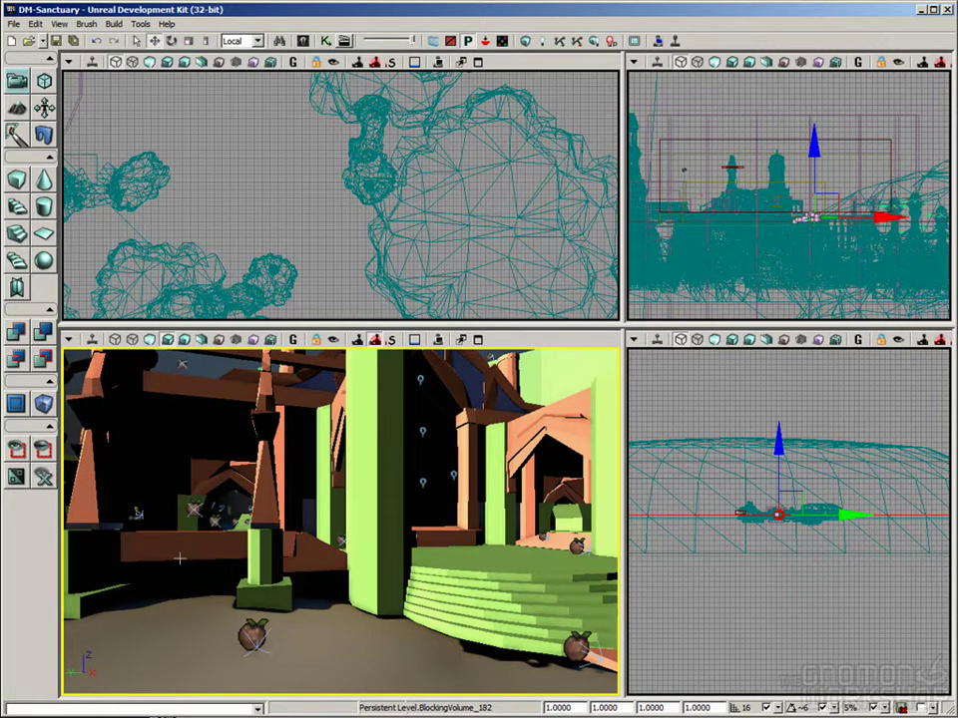
pyautogui.moveTo(498, 596)
pyautogui.mouseDown()
pyautogui.moveTo(408, 604)
pyautogui.moveTo(447, 575)
pyautogui.moveTo(489, 583)
pyautogui.mouseUp()
pyautogui.moveTo(489, 583); pyautogui.dragTo(531, 555, button='right')
pyautogui.moveTo(531, 554); pyautogui.dragTo(529, 517)
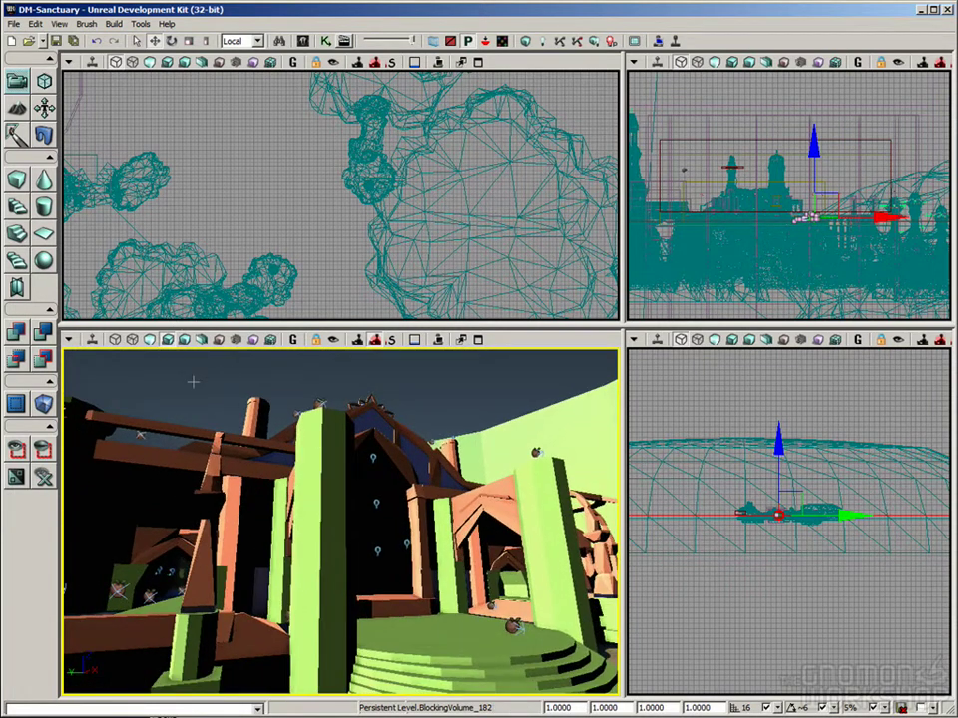
pyautogui.moveTo(402, 569); pyautogui.dragTo(169, 422)
# Switch the collision view to unlit and examine the roofline, outer boundary walls and distant towers.
pyautogui.click(151, 340)
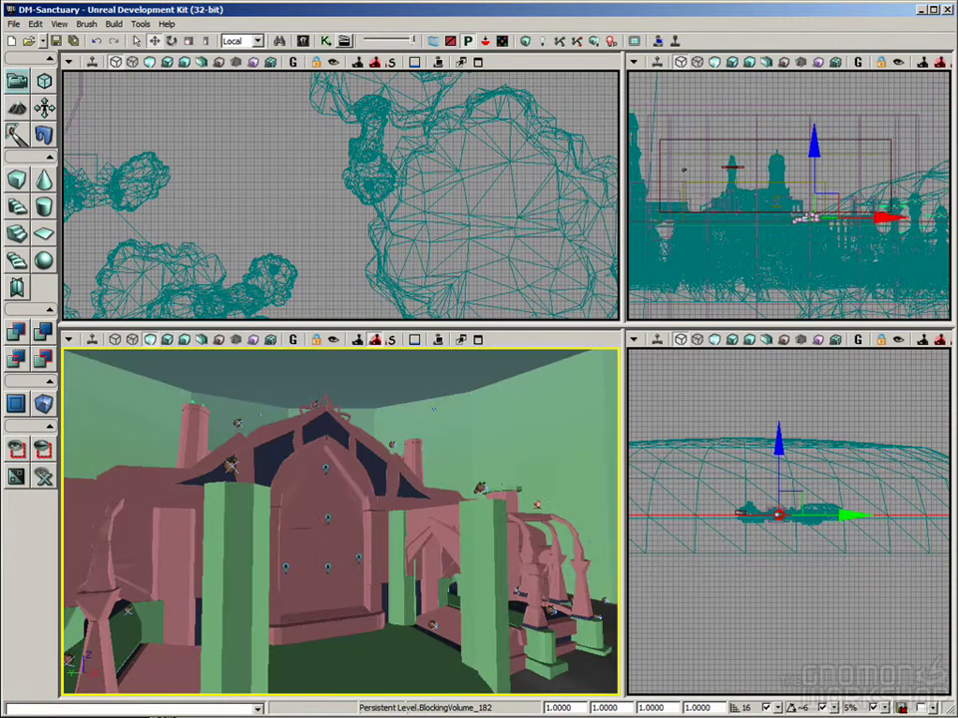
pyautogui.moveTo(339, 524); pyautogui.dragTo(339, 429, button='middle')
pyautogui.moveTo(339, 429); pyautogui.dragTo(66, 385, button='right')
pyautogui.moveTo(339, 524); pyautogui.dragTo(331, 566, button='right')
pyautogui.moveTo(125, 491); pyautogui.dragTo(105, 498, button='right')
pyautogui.moveTo(339, 524); pyautogui.dragTo(339, 434)
pyautogui.moveTo(340, 434); pyautogui.dragTo(489, 386, button='right')
pyautogui.moveTo(125, 484); pyautogui.dragTo(118, 482, button='right')
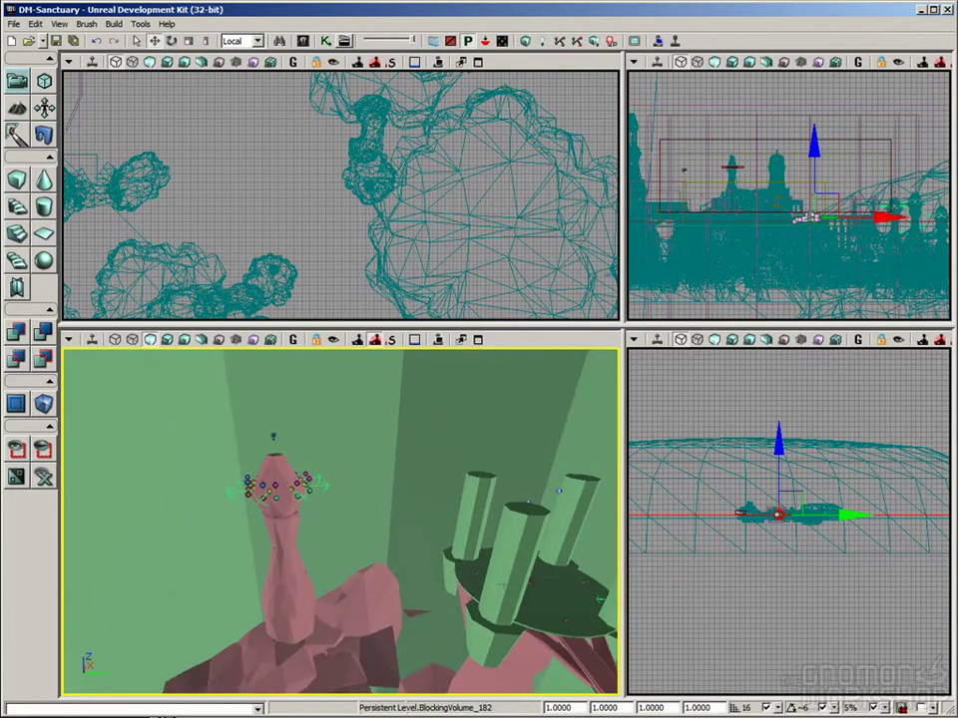
# Compare the distant towers' normal rendering with their collision geometry by toggling the collision display.
pyautogui.moveTo(377, 396); pyautogui.dragTo(355, 400, button='right')
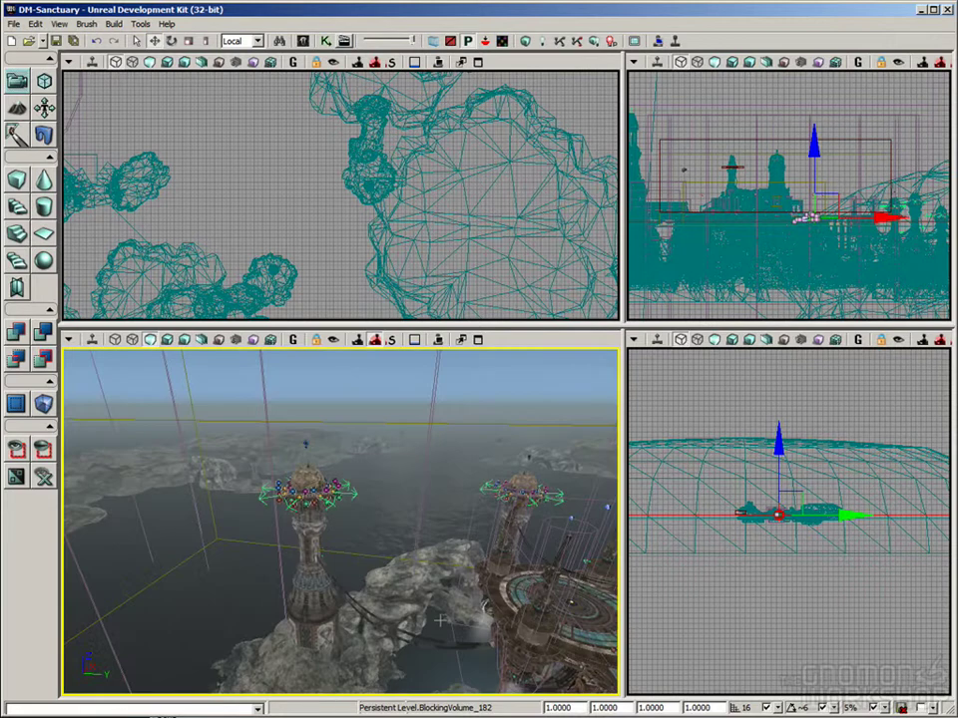
pyautogui.hotkey('alt', 'Tab')
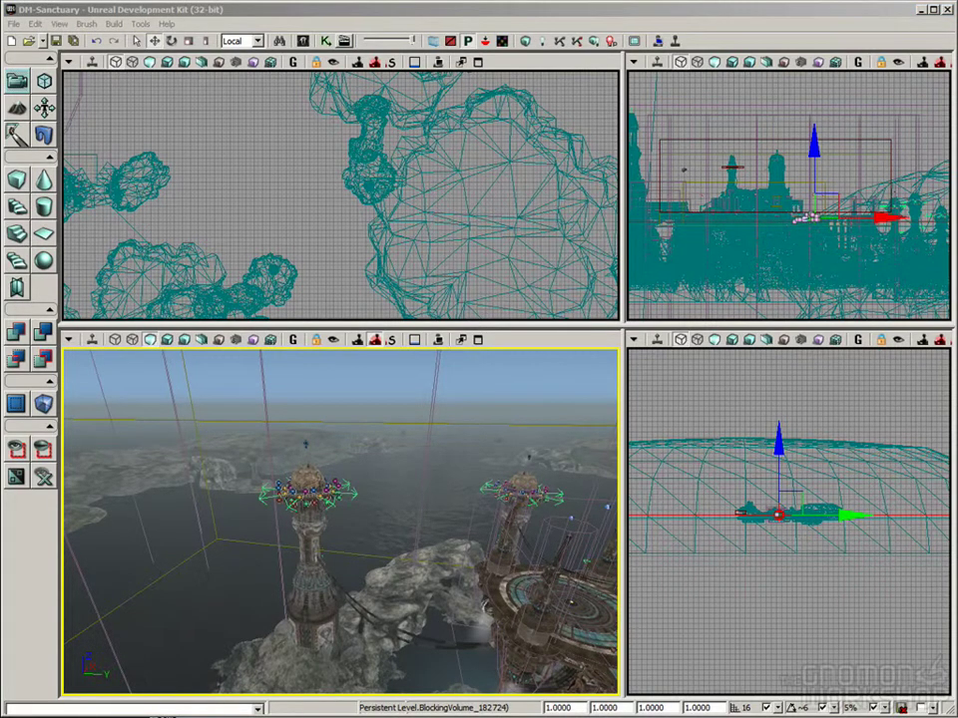
pyautogui.moveTo(460, 484); pyautogui.dragTo(609, 489, button='right')
pyautogui.hotkey('alt', 'c')
pyautogui.hotkey('alt', 'c')
# Examine the courtyard's unlit collision geometry along the building, pillars, round platforms and far tower.
pyautogui.moveTo(399, 479); pyautogui.dragTo(245, 548, button='right')
pyautogui.moveTo(245, 548); pyautogui.dragTo(319, 487)
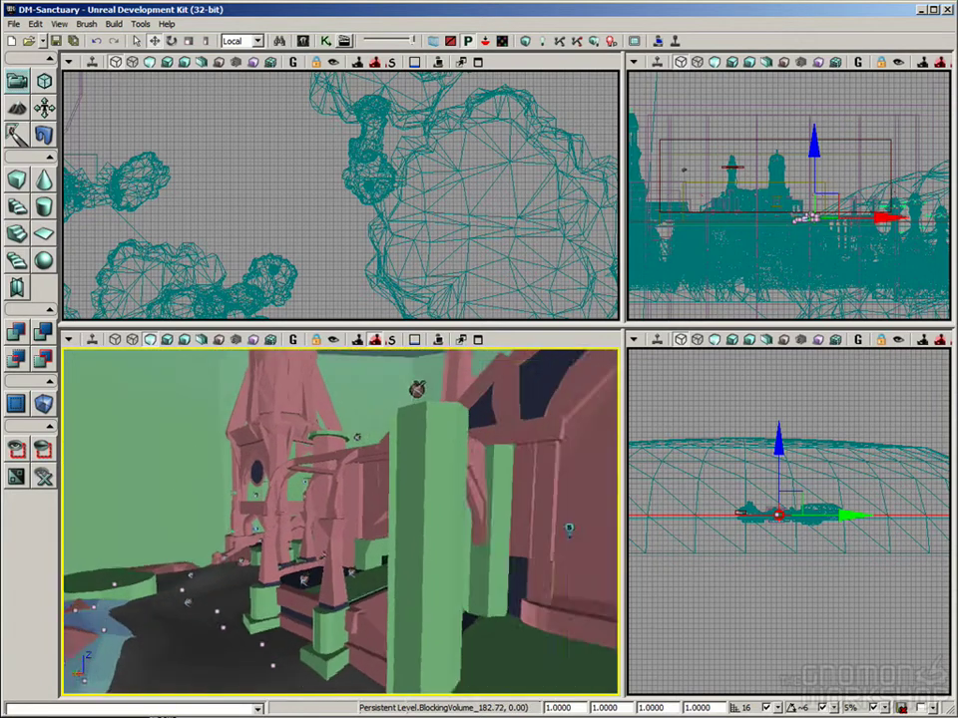
pyautogui.moveTo(320, 487); pyautogui.dragTo(236, 511, button='right')
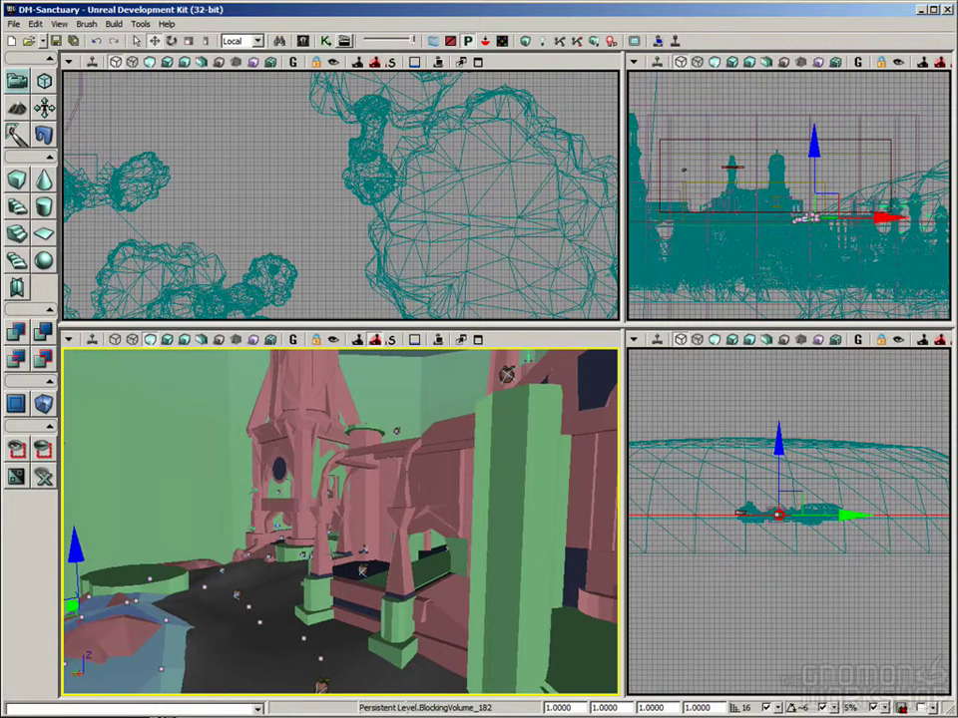
pyautogui.moveTo(236, 511)
pyautogui.mouseDown(button='right')
pyautogui.moveTo(240, 527)
pyautogui.moveTo(329, 521)
pyautogui.moveTo(225, 521)
pyautogui.mouseUp(button='right')
pyautogui.moveTo(459, 398); pyautogui.dragTo(306, 565)
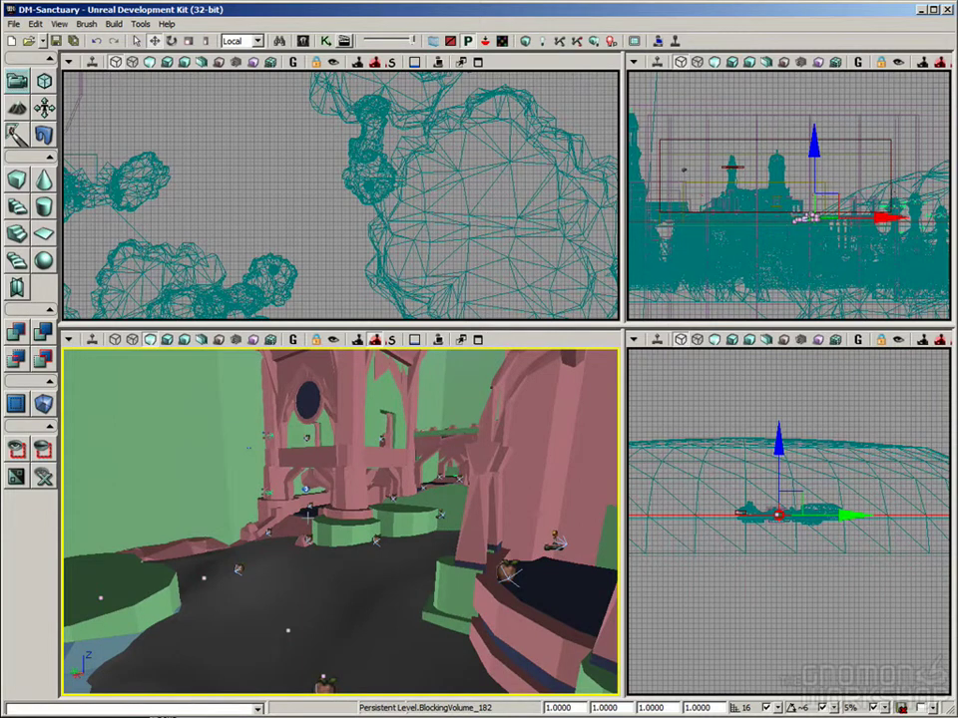
pyautogui.moveTo(409, 555); pyautogui.dragTo(483, 461)
pyautogui.moveTo(519, 556); pyautogui.dragTo(499, 556)
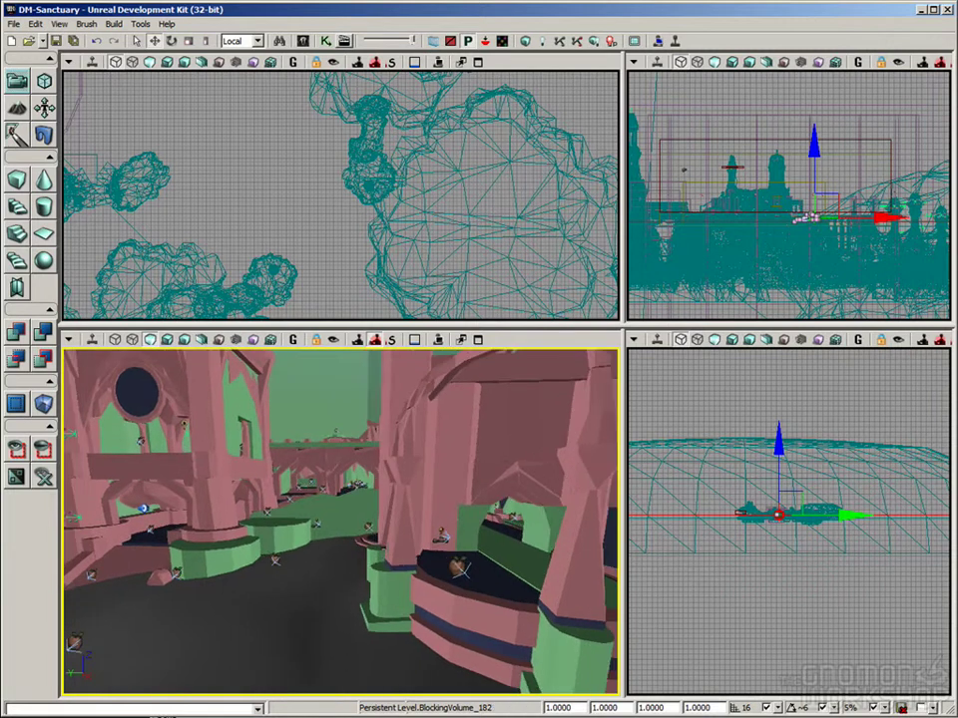
# Return the view to lit rendering and inspect the tall tower's dome, wall panel and vertical trim meshes by selecting each one.
pyautogui.moveTo(479, 572); pyautogui.dragTo(375, 361, button='right')
pyautogui.moveTo(234, 457); pyautogui.dragTo(274, 475)
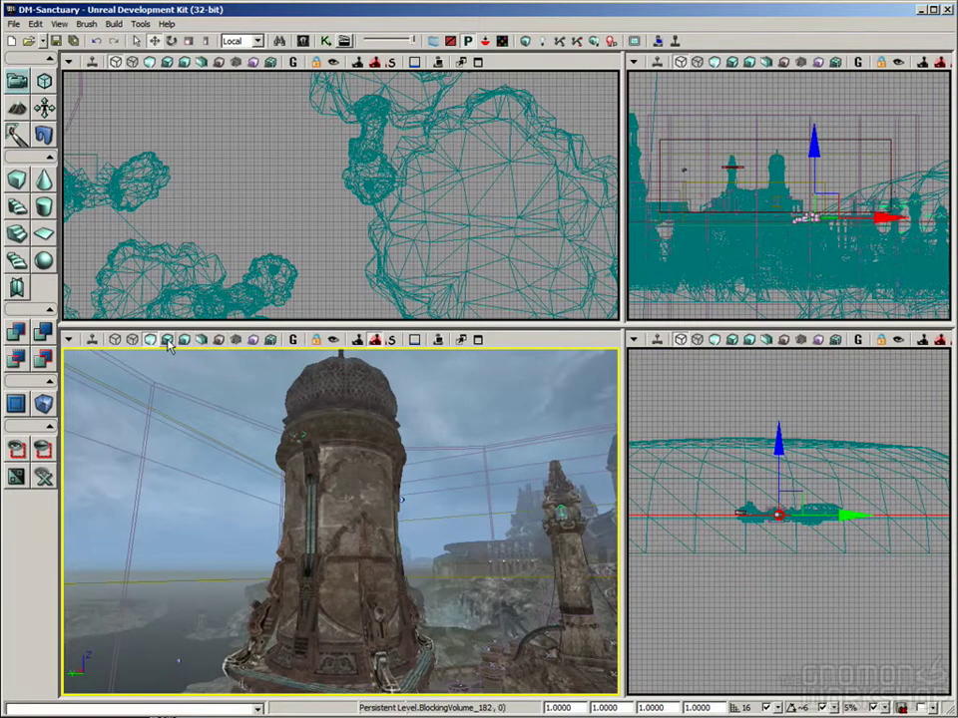
pyautogui.click(169, 341)
pyautogui.moveTo(231, 487)
pyautogui.mouseDown(button='right')
pyautogui.moveTo(298, 504)
pyautogui.moveTo(299, 492)
pyautogui.mouseUp(button='right')
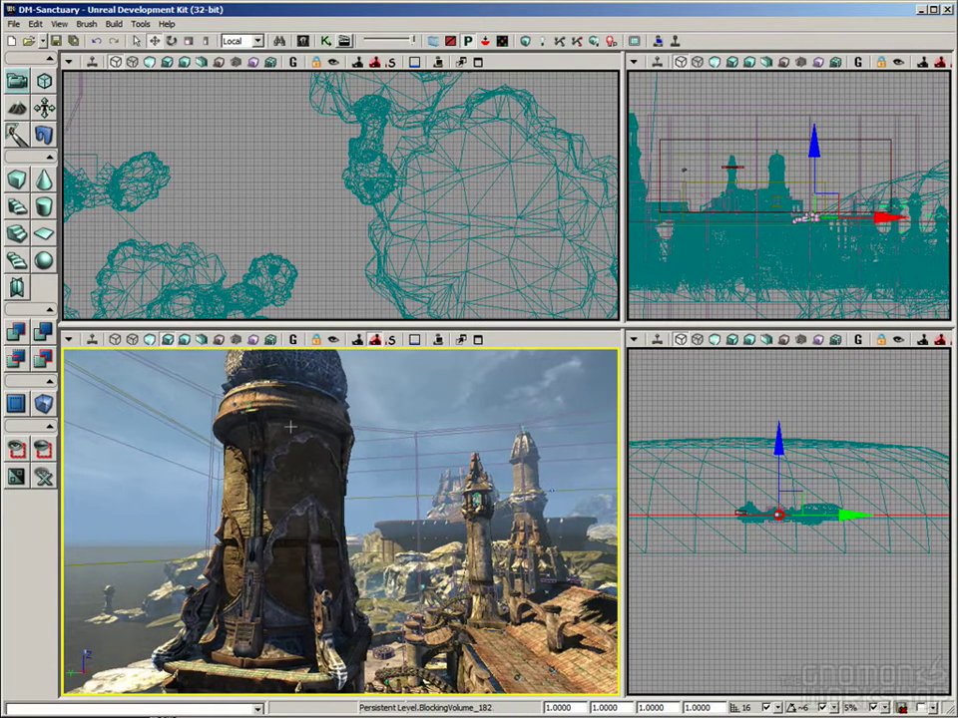
pyautogui.click(321, 431)
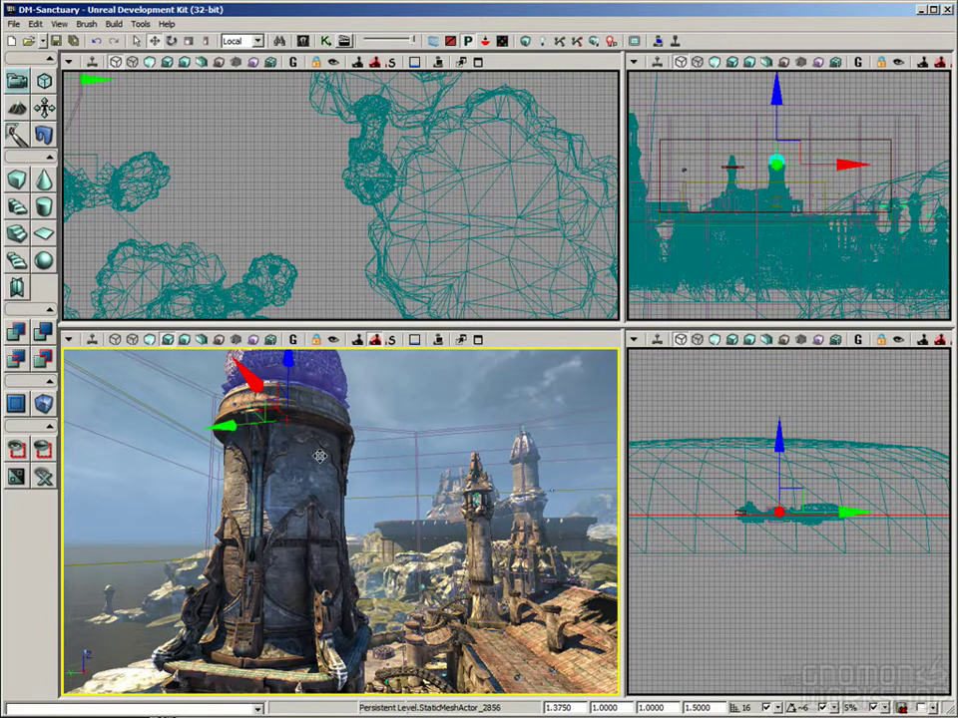
pyautogui.click(299, 510)
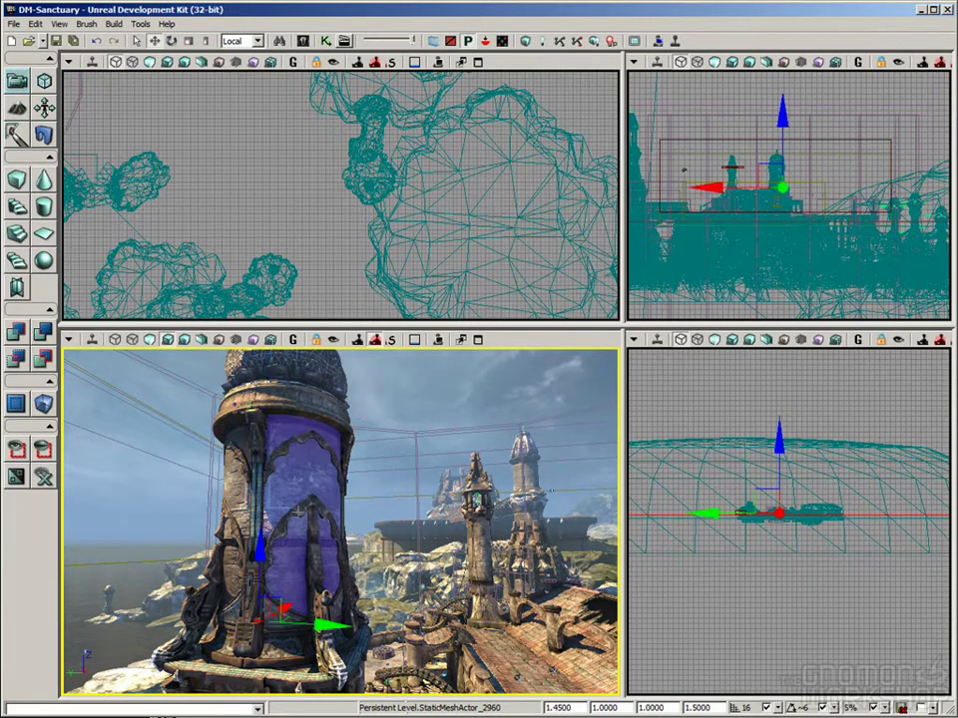
pyautogui.click(308, 512)
pyautogui.click(262, 530)
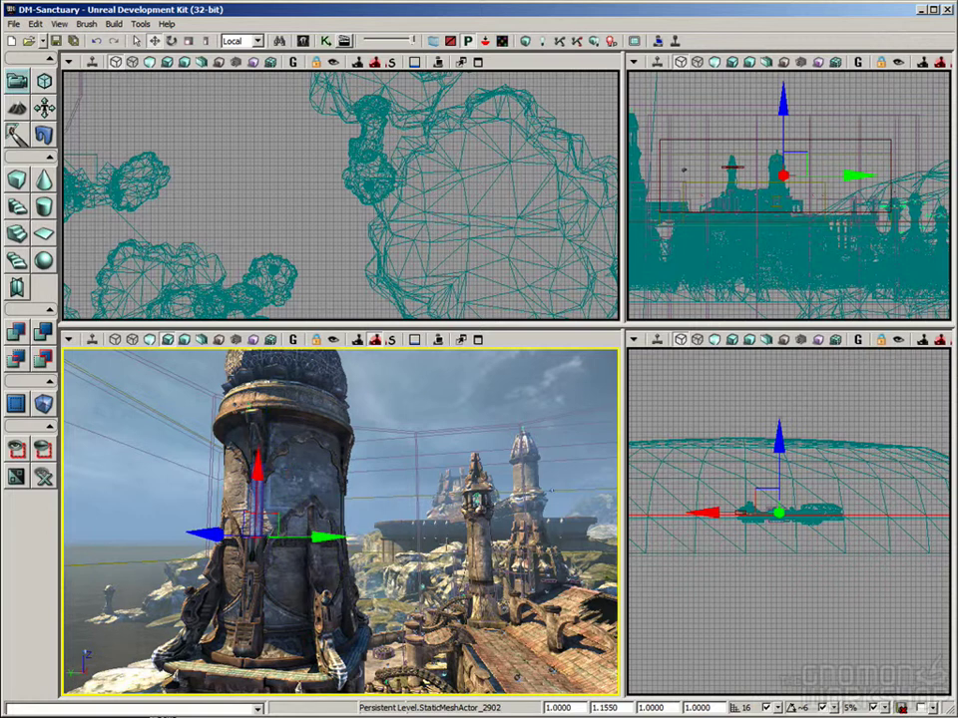
# Inspect the tower's base, selecting one ledge mesh beneath the claw supports, and survey the whole tower against the rooftops.
pyautogui.moveTo(263, 530); pyautogui.dragTo(185, 534, button='right')
pyautogui.moveTo(237, 449); pyautogui.dragTo(337, 597)
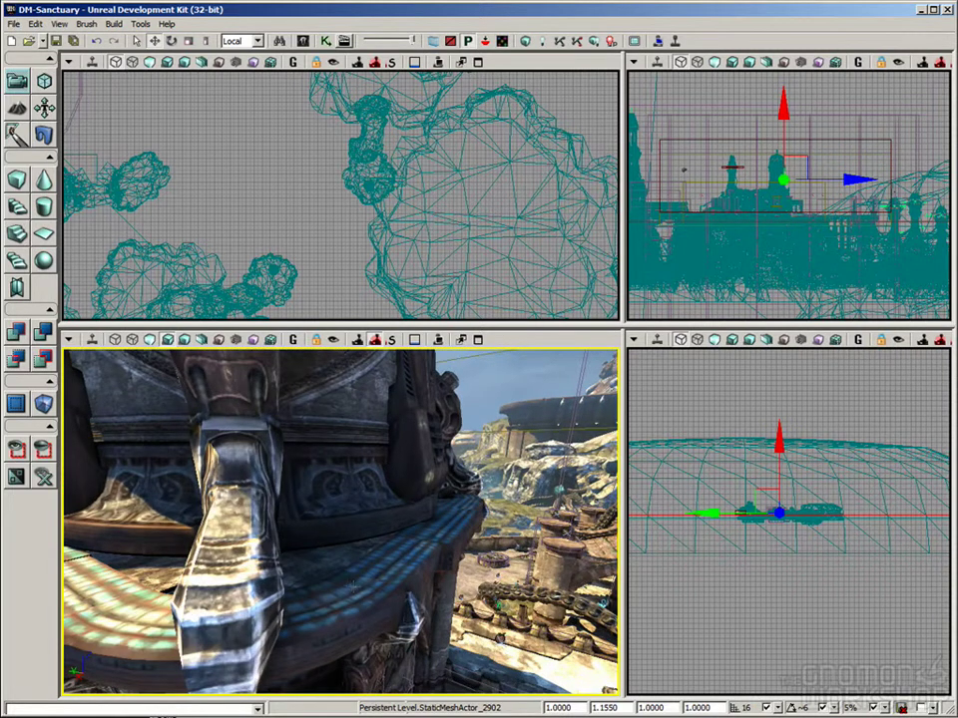
pyautogui.click(354, 587)
pyautogui.moveTo(372, 494); pyautogui.dragTo(373, 619)
pyautogui.moveTo(373, 618); pyautogui.dragTo(359, 491, button='right')
pyautogui.moveTo(327, 559); pyautogui.dragTo(325, 644)
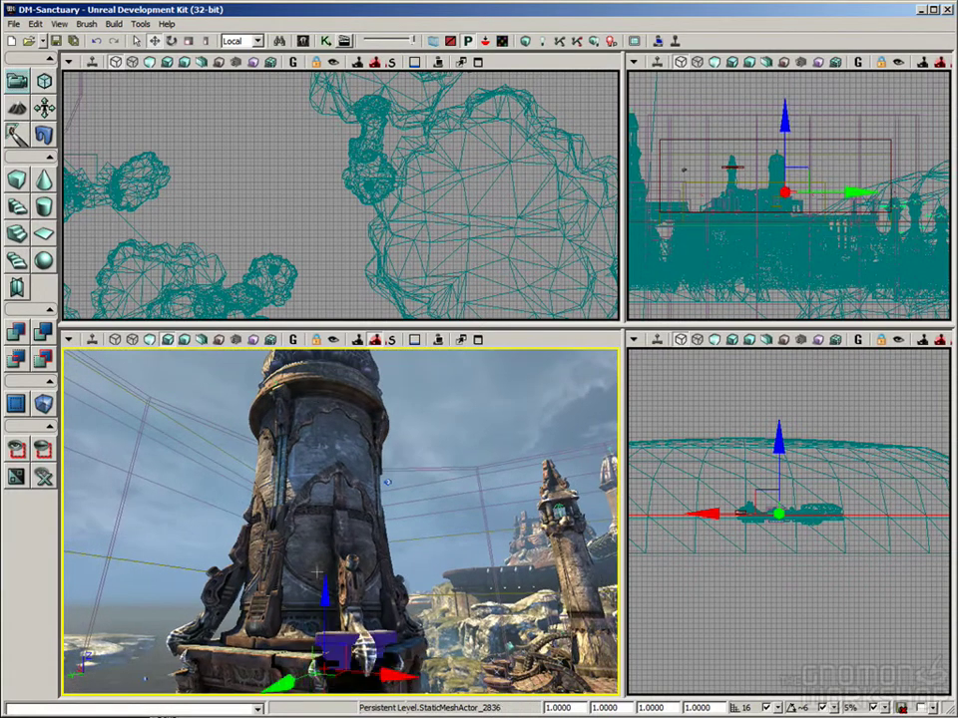
pyautogui.moveTo(325, 599); pyautogui.dragTo(325, 617)
pyautogui.moveTo(325, 616); pyautogui.dragTo(349, 616, button='right')
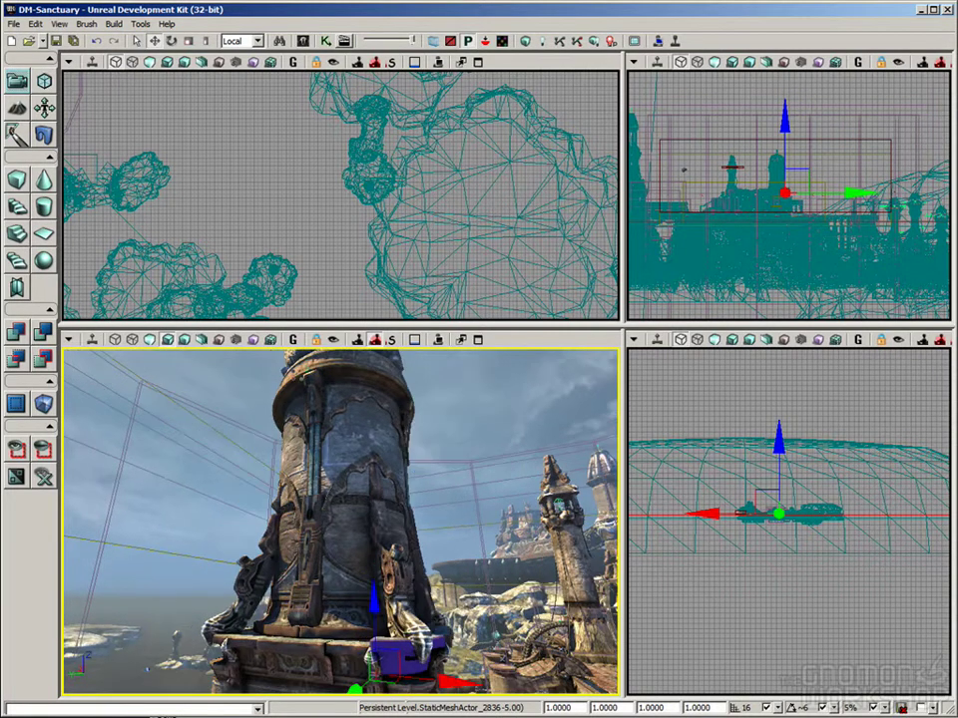
pyautogui.moveTo(349, 616); pyautogui.dragTo(362, 649)
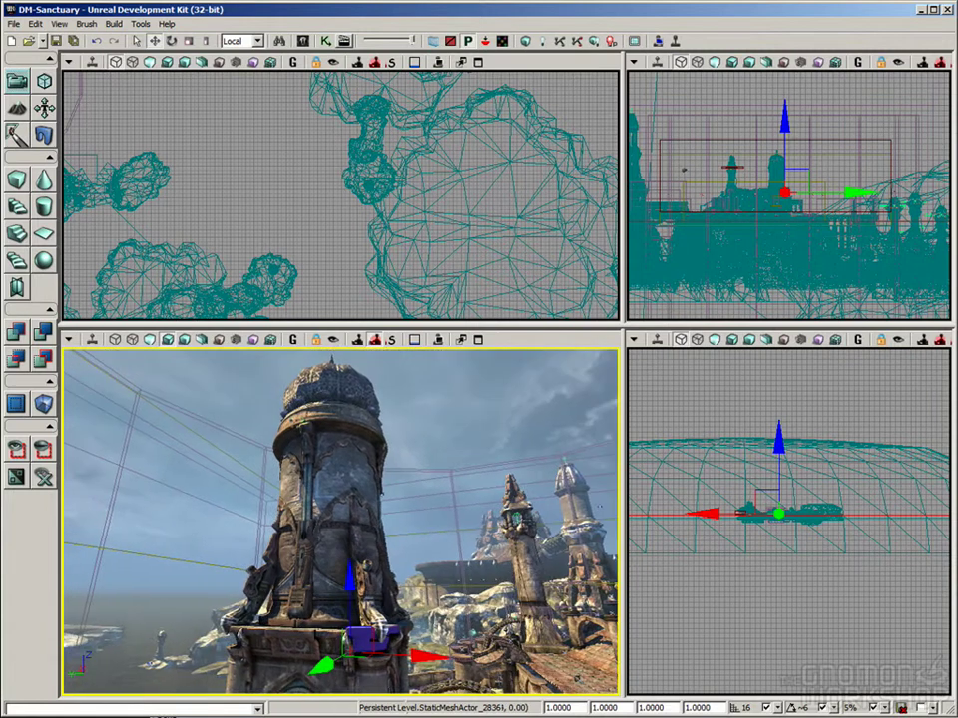
pyautogui.moveTo(424, 456); pyautogui.dragTo(593, 569, button='right')
pyautogui.moveTo(364, 631); pyautogui.dragTo(372, 631)
# Open the recently used level BSPRoom04.udk.
pyautogui.hotkey('alt', 'Tab')
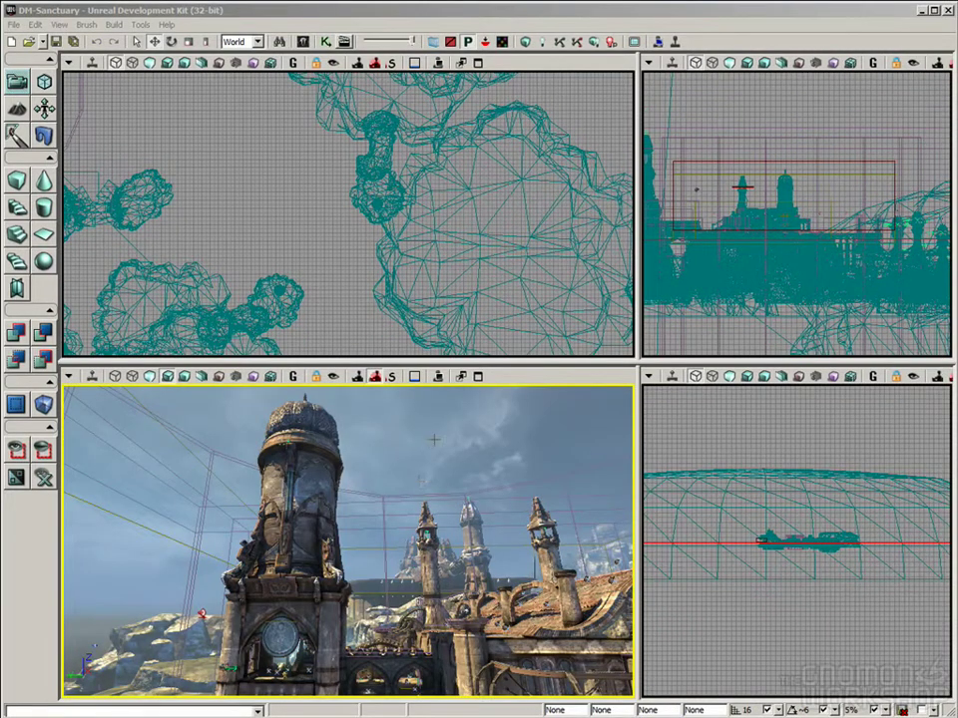
pyautogui.moveTo(468, 469); pyautogui.dragTo(460, 470)
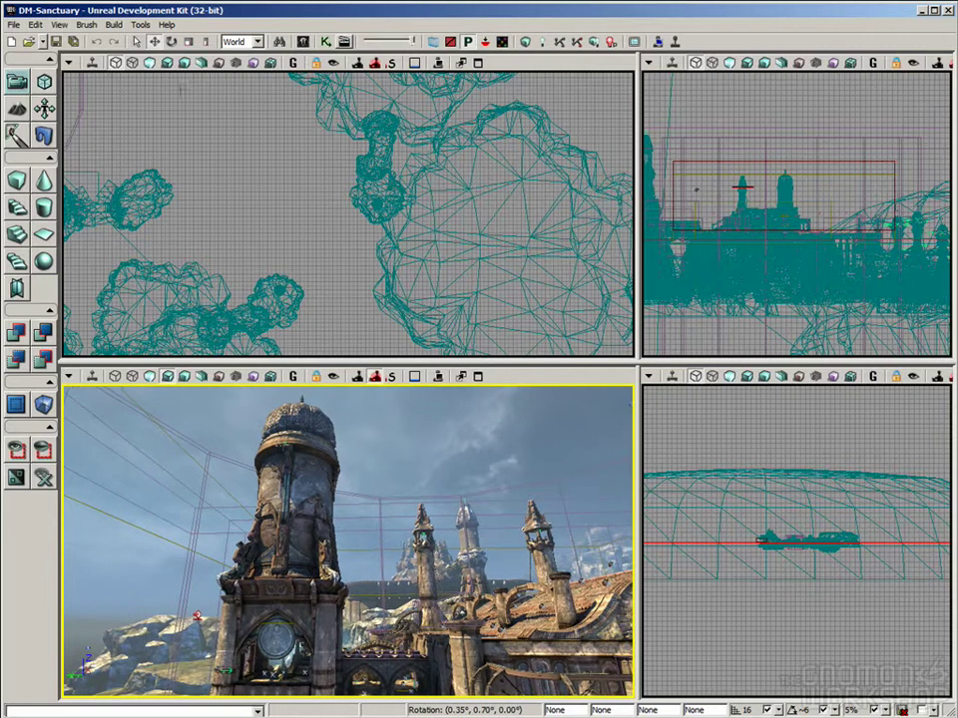
pyautogui.click(45, 42)
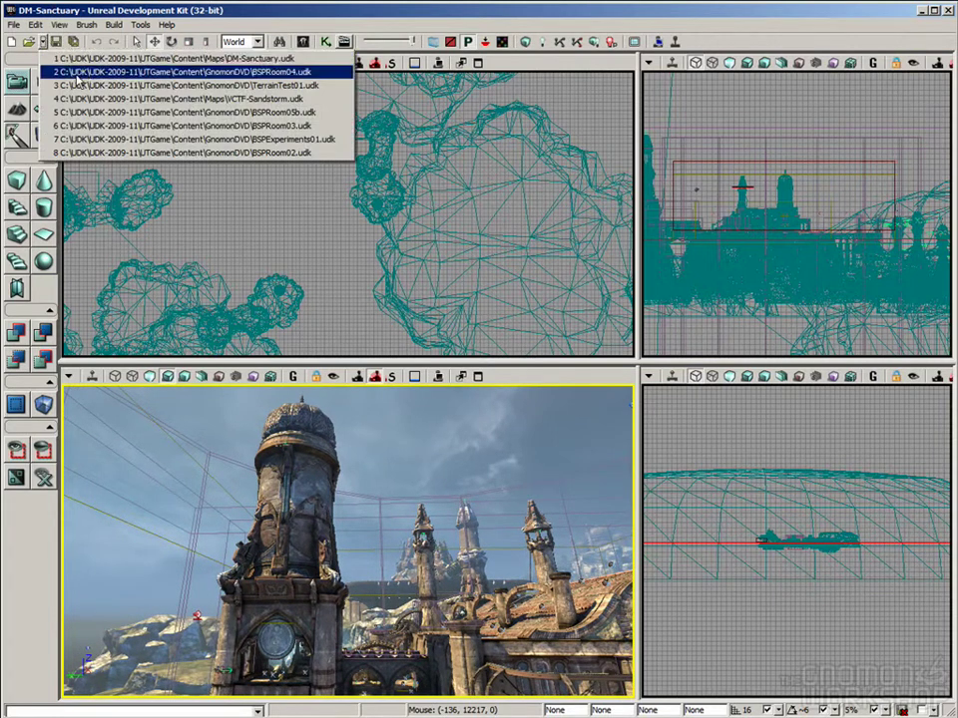
pyautogui.click(171, 69)
# Build a cube builder brush around the weapon pickup base in the open-roofed room.
pyautogui.moveTo(595, 427); pyautogui.dragTo(524, 411, button='right')
pyautogui.moveTo(525, 411); pyautogui.dragTo(523, 317)
pyautogui.moveTo(272, 501); pyautogui.dragTo(273, 451)
pyautogui.moveTo(426, 563); pyautogui.dragTo(416, 602, button='right')
pyautogui.click(371, 624)
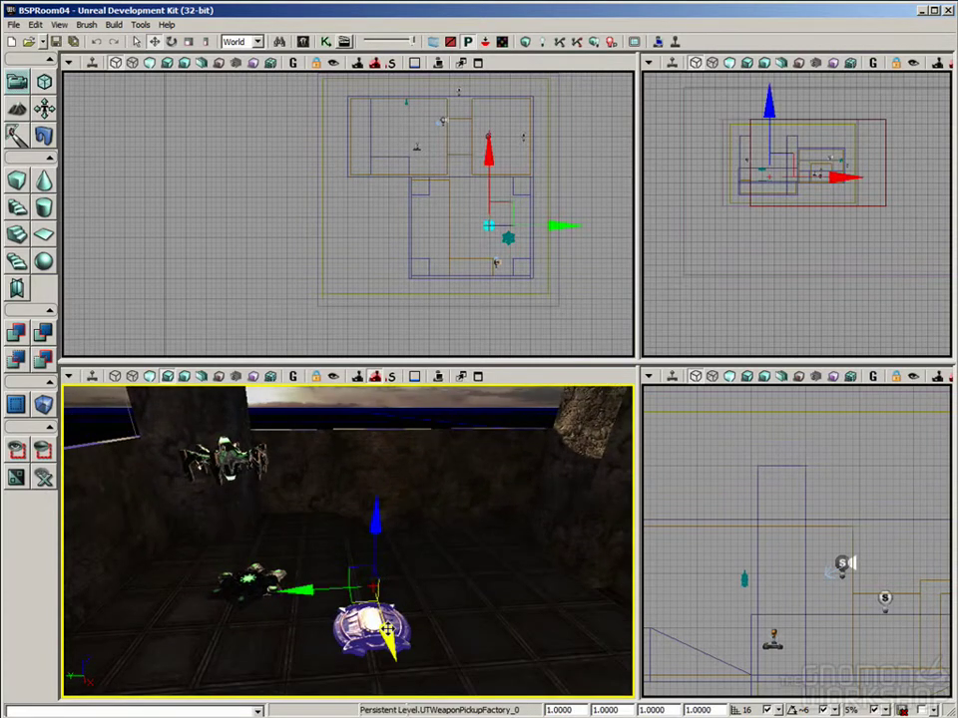
pyautogui.click(15, 187)
pyautogui.moveTo(417, 533)
pyautogui.mouseDown()
pyautogui.moveTo(351, 539)
pyautogui.moveTo(314, 588)
pyautogui.moveTo(416, 526)
pyautogui.mouseUp()
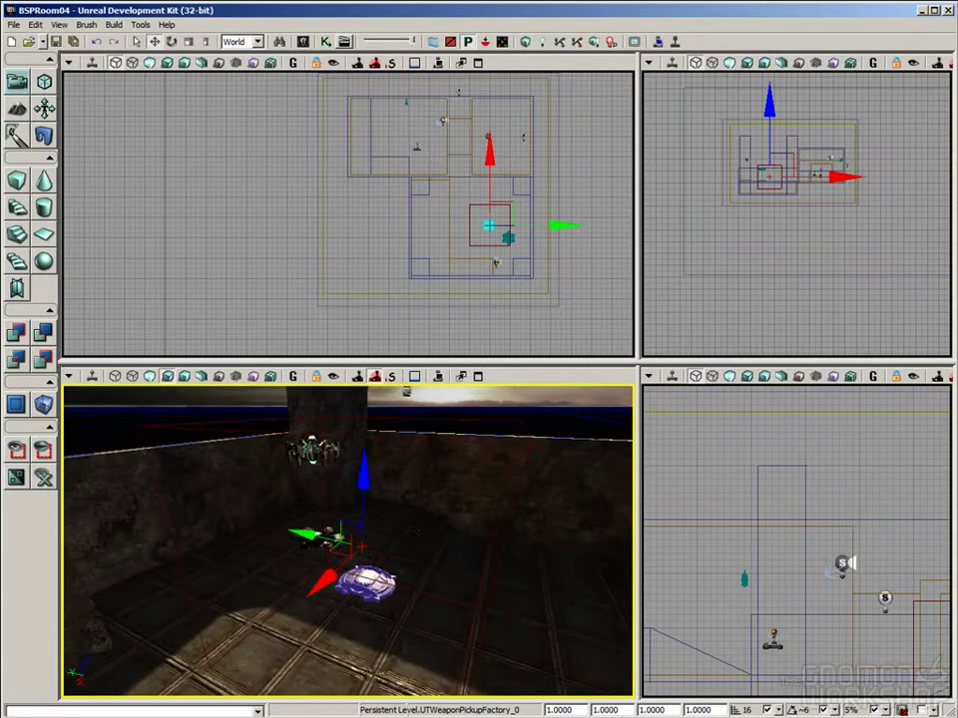
pyautogui.moveTo(436, 516)
pyautogui.mouseDown(button='right')
pyautogui.moveTo(413, 529)
pyautogui.moveTo(419, 519)
pyautogui.mouseUp(button='right')
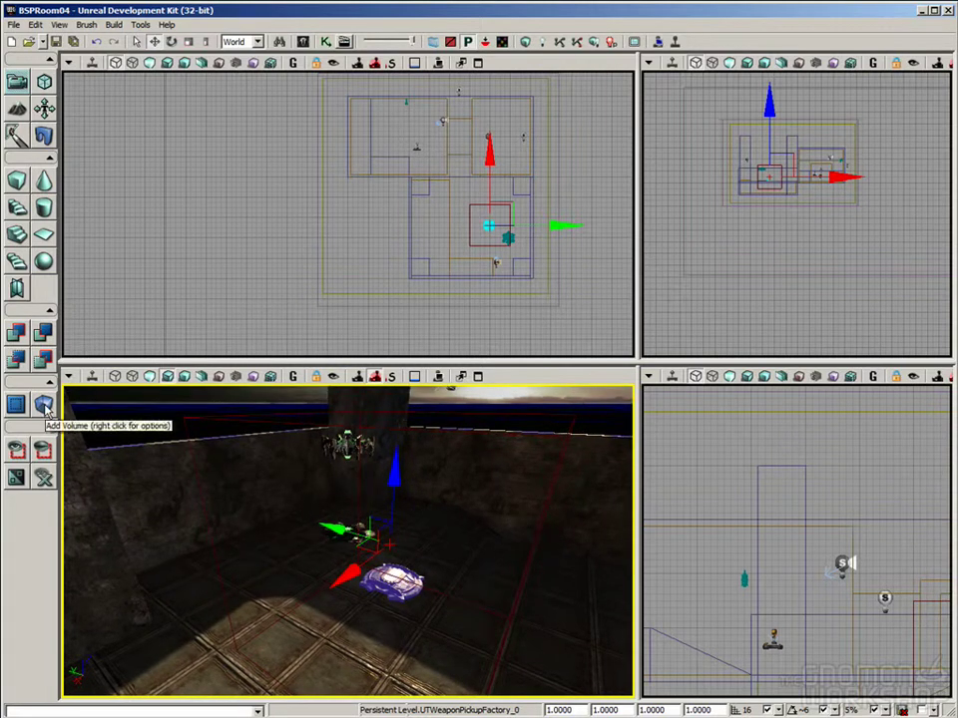
# Add a BlockingVolume from the cube brush around the weapon pickup, and move the builder brush outside the room.
pyautogui.rightClick(43, 404)
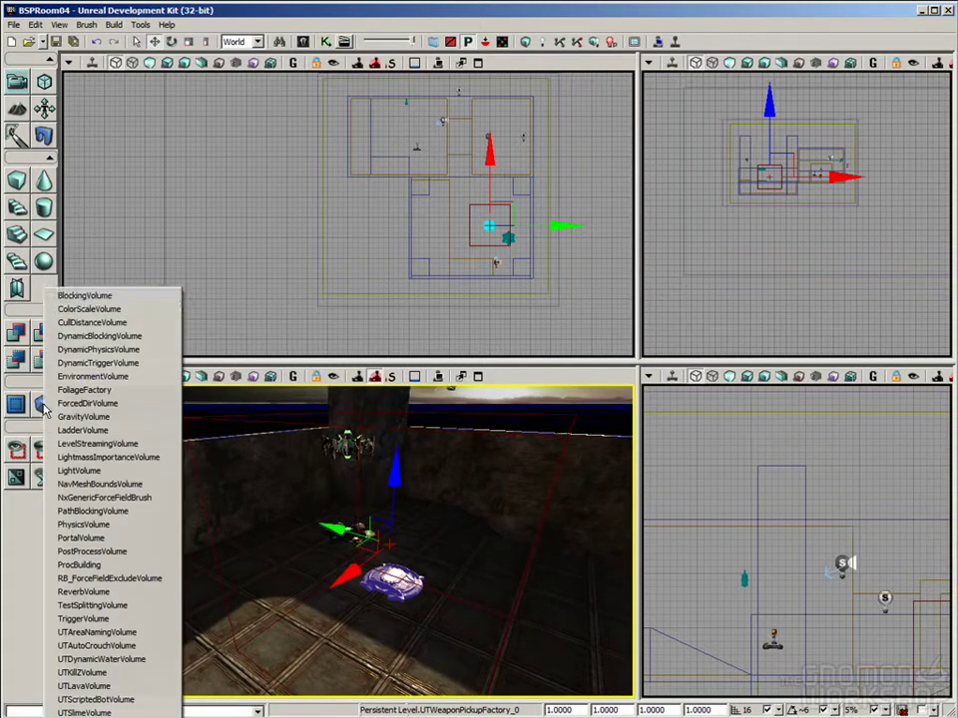
pyautogui.click(116, 298)
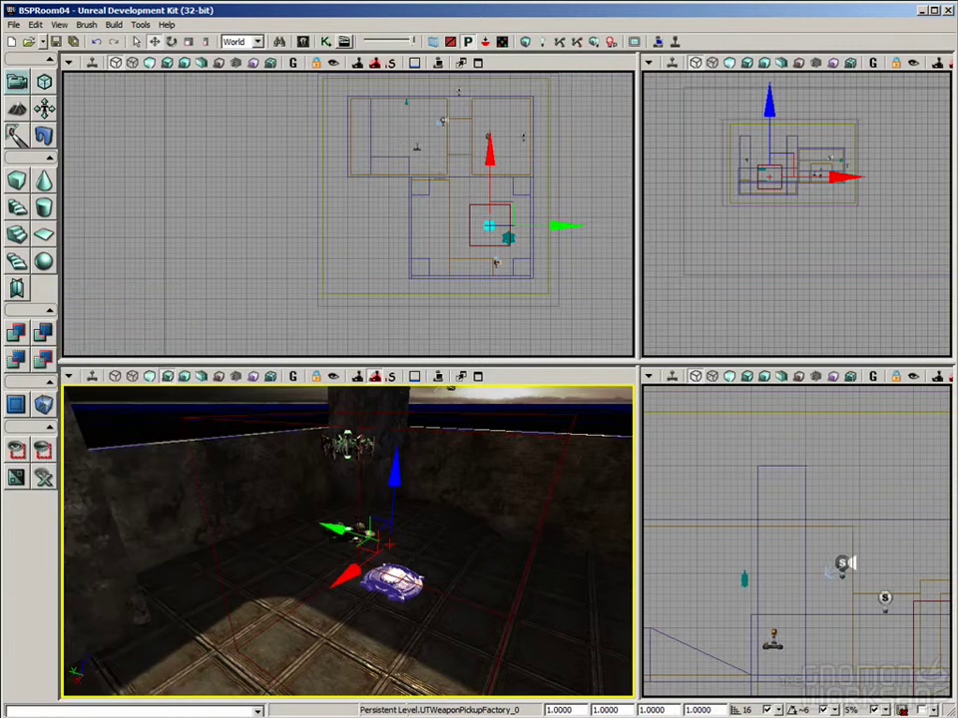
pyautogui.scroll(5, 460, 275)
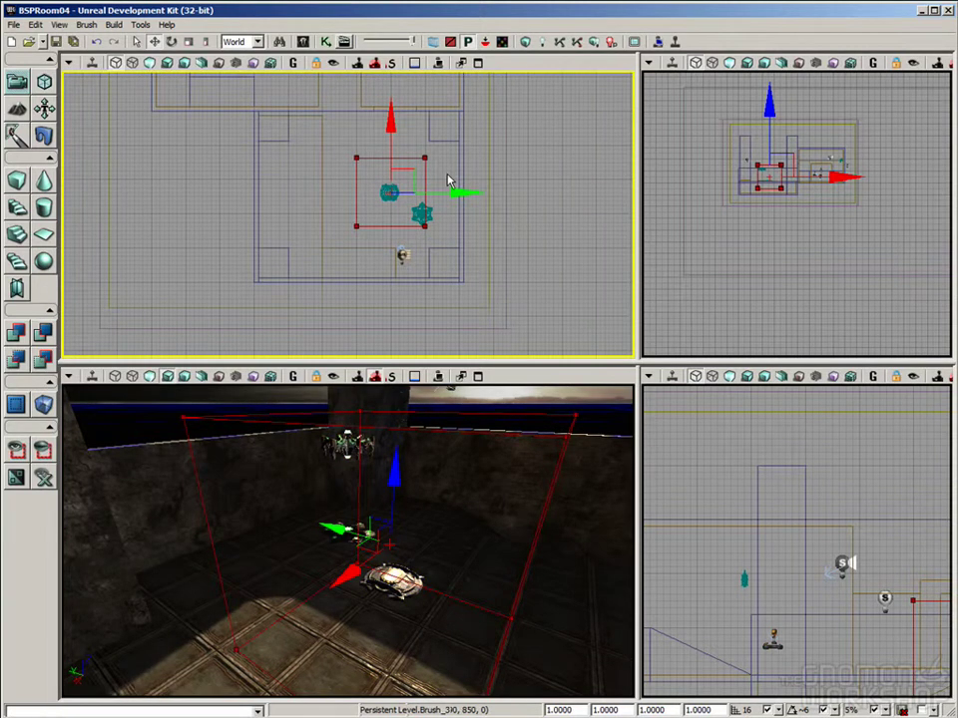
pyautogui.moveTo(455, 193); pyautogui.dragTo(703, 192)
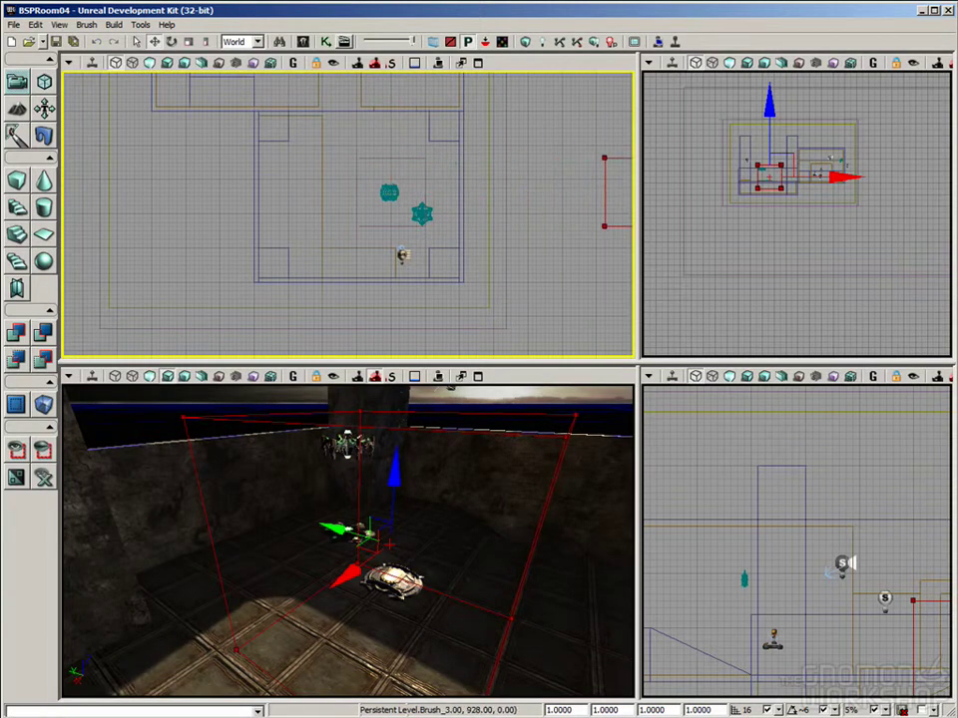
pyautogui.click(426, 164)
# Play the level in the viewport from the adjoining room and walk up to the new blocking volume around the pickup.
pyautogui.moveTo(407, 474); pyautogui.dragTo(438, 500)
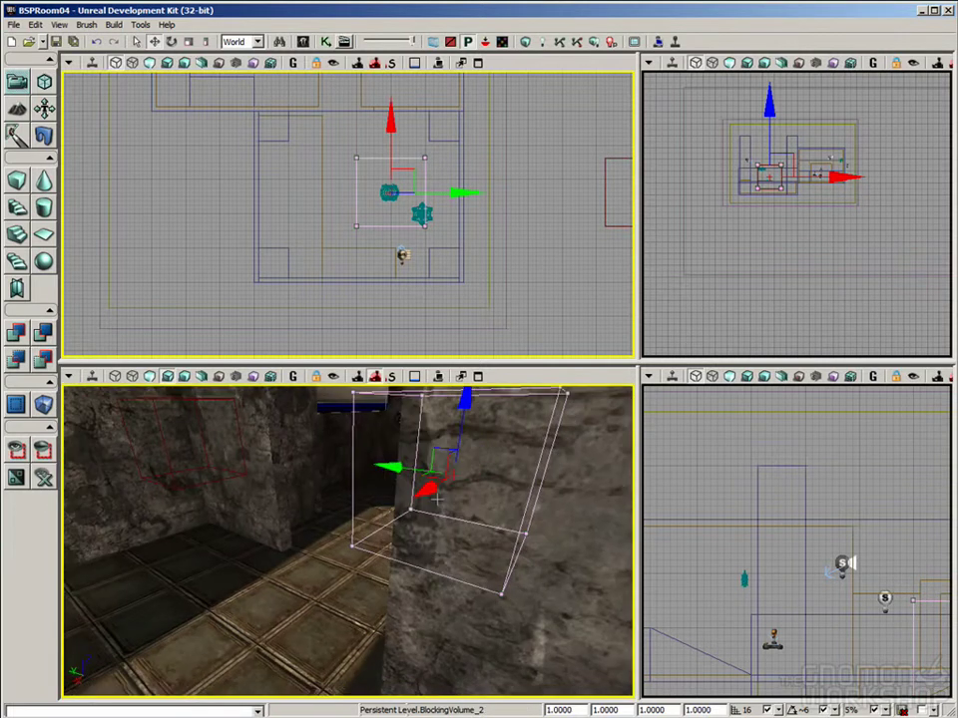
pyautogui.moveTo(372, 426); pyautogui.dragTo(399, 429, button='right')
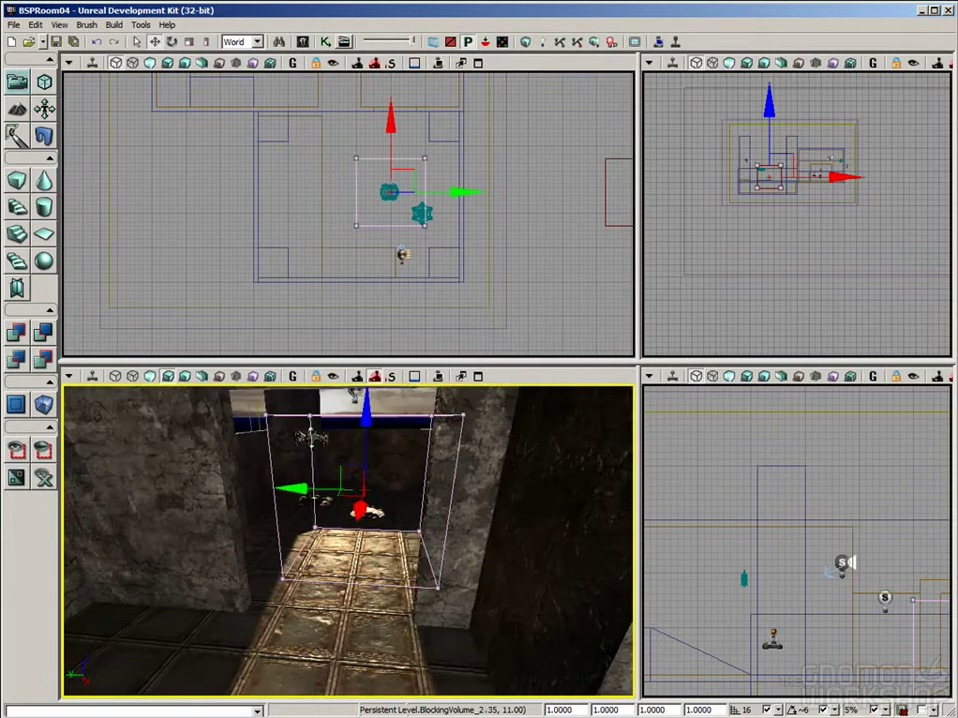
pyautogui.click(438, 378)
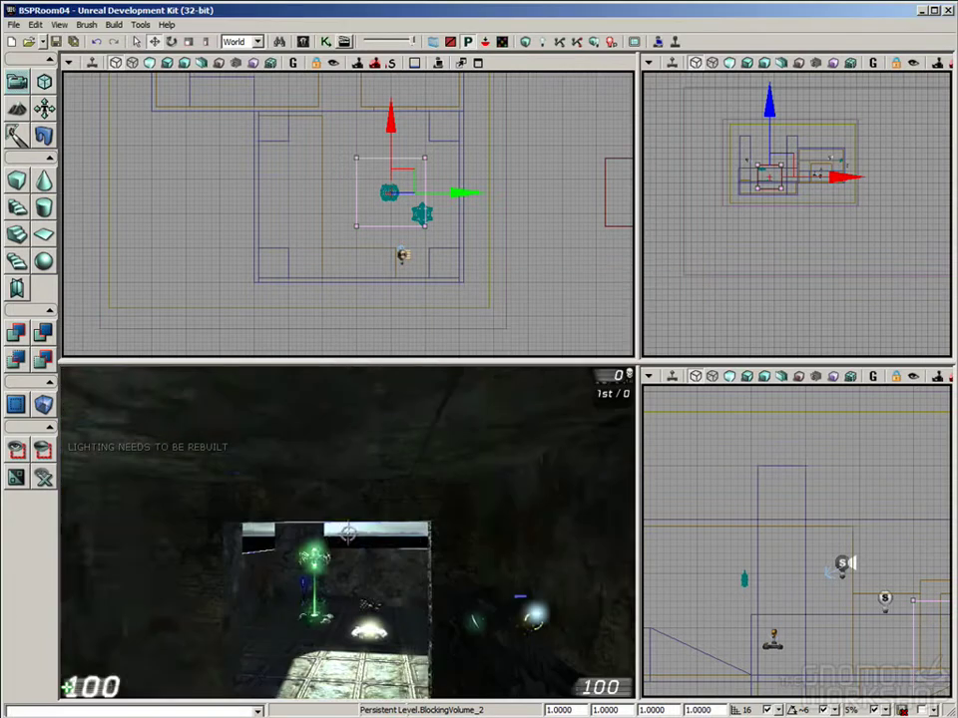
pyautogui.press('w')
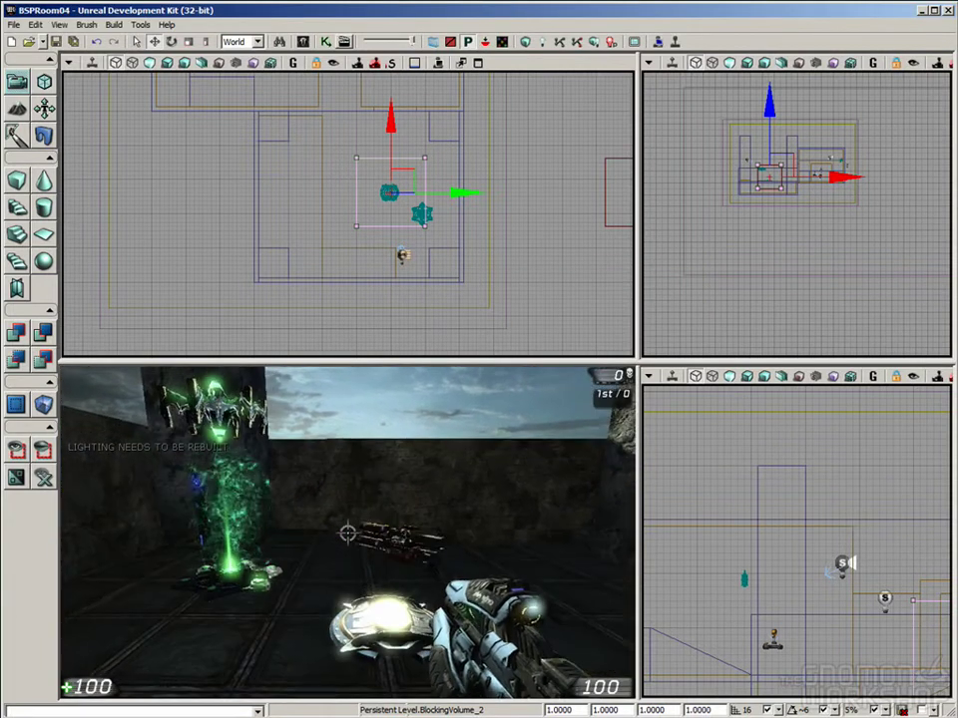
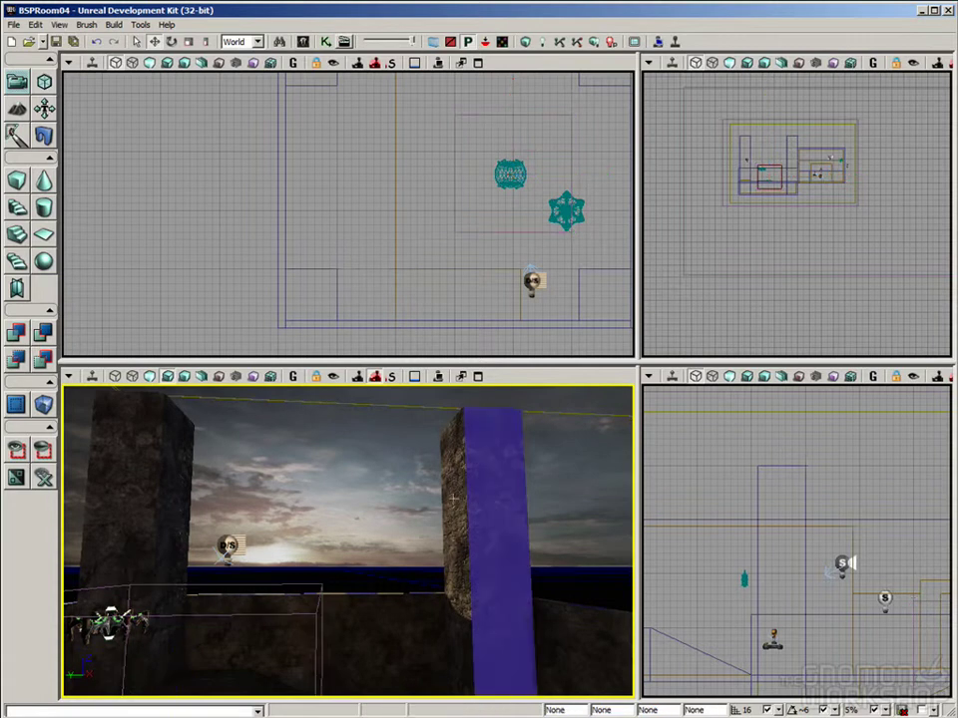
# Inspect the square corner column in the open-roofed room by selecting its two inner faces.
pyautogui.click(461, 510)
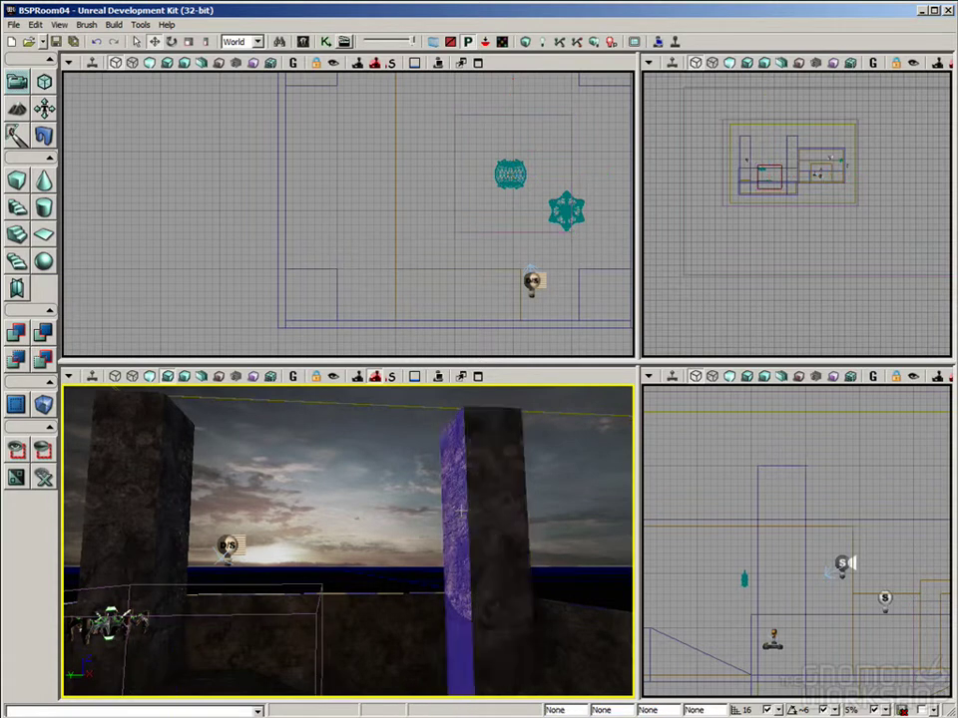
pyautogui.moveTo(494, 520); pyautogui.dragTo(502, 563, button='right')
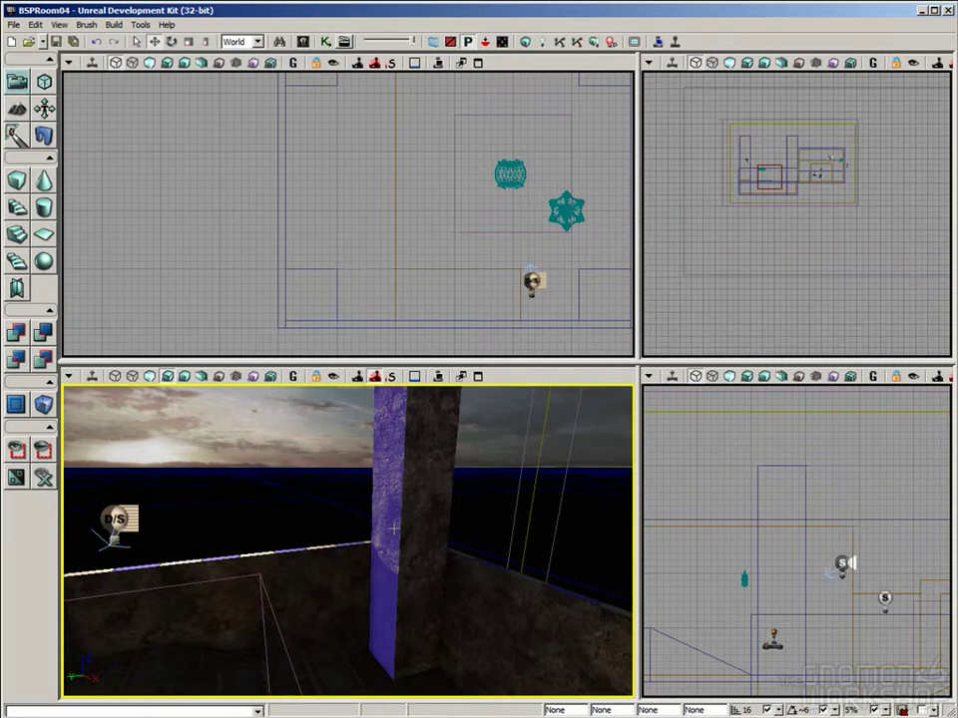
pyautogui.click(426, 515)
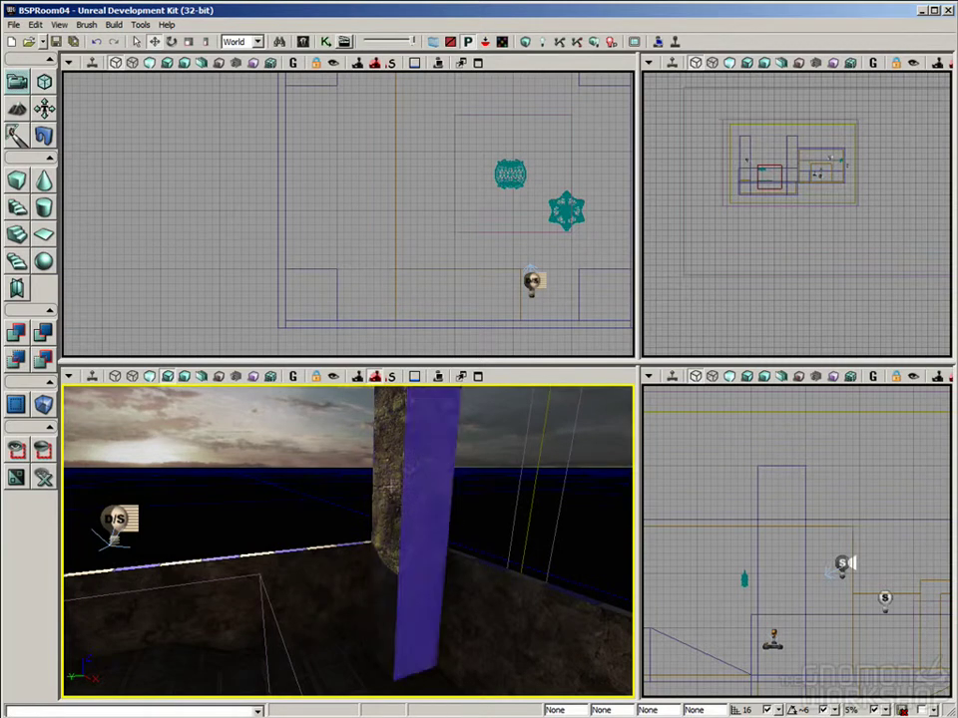
pyautogui.moveTo(402, 510)
pyautogui.mouseDown(button='right')
pyautogui.moveTo(411, 531)
pyautogui.moveTo(409, 510)
pyautogui.mouseUp(button='right')
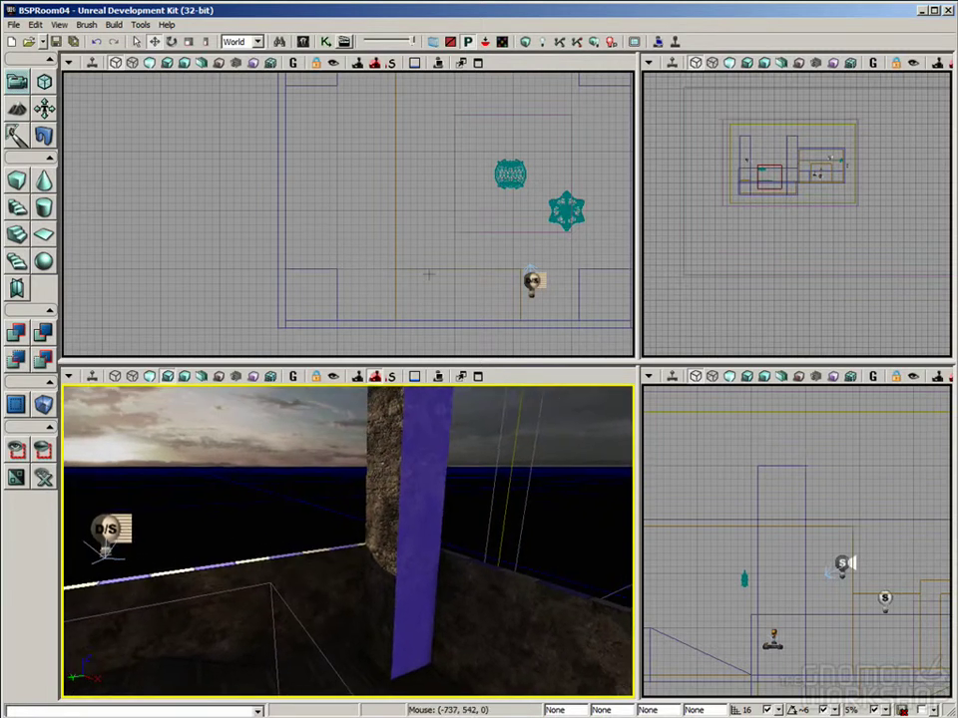
# Search the UTGame packages in the Content Browser for "pillar" and select the static mesh S_NEC_Pillar_SM_DecoPillar1.
pyautogui.click(302, 44)
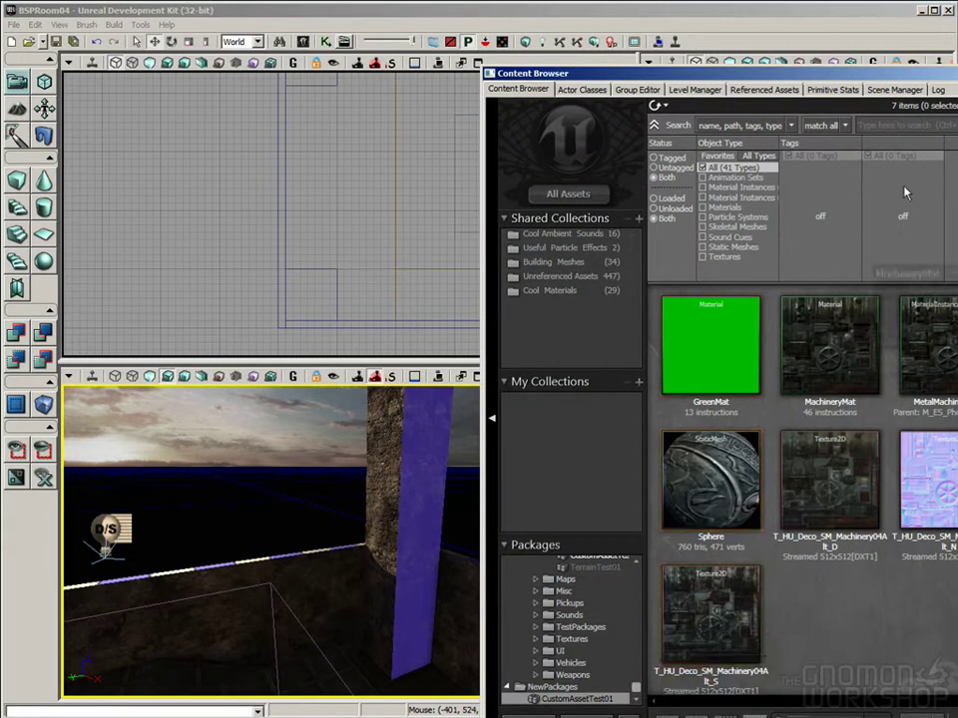
pyautogui.moveTo(636, 689); pyautogui.dragTo(656, 586)
pyautogui.click(554, 619)
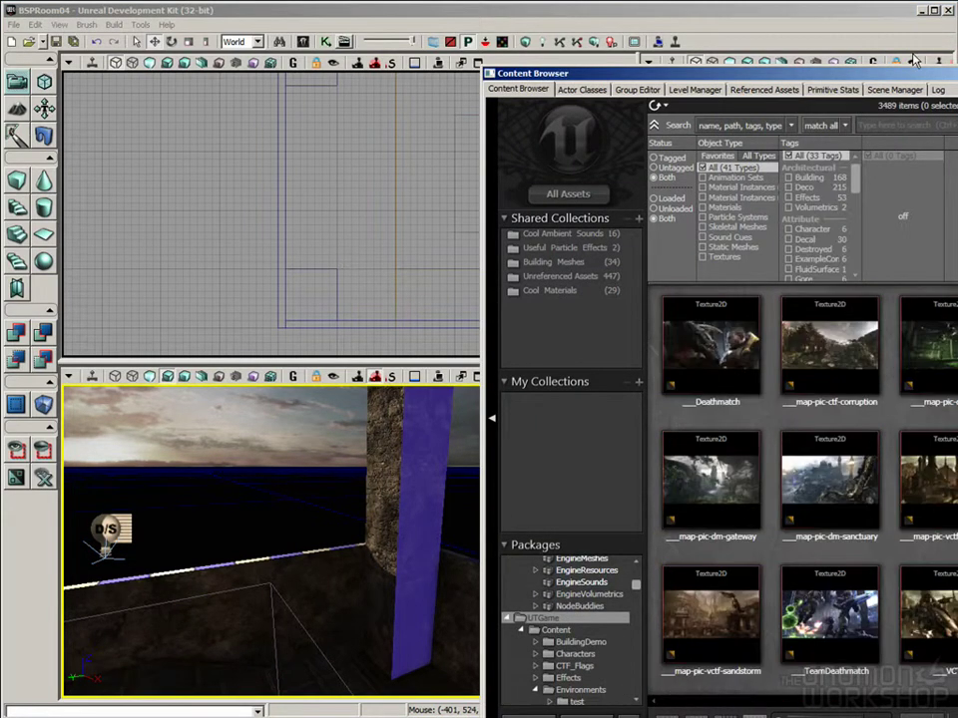
pyautogui.click(903, 124)
pyautogui.write('pilla')
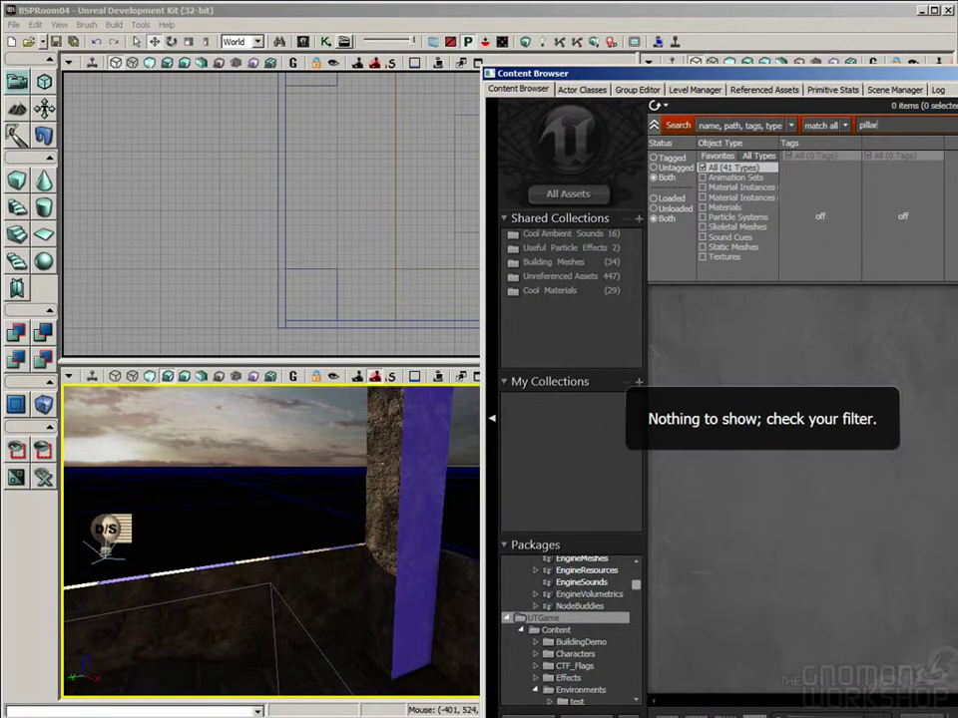
pyautogui.write('r')
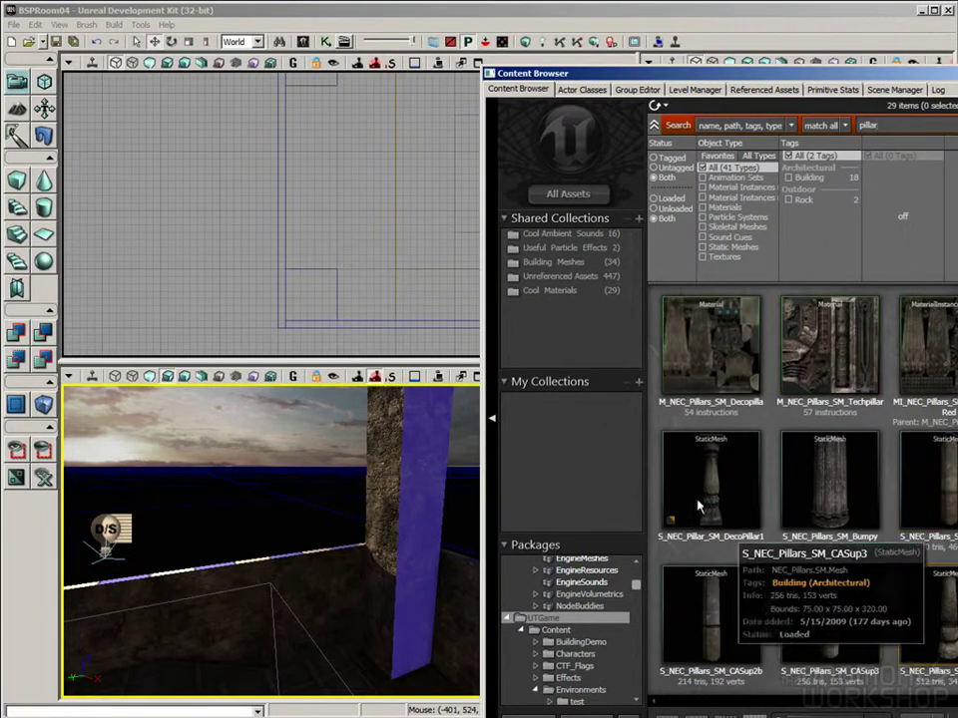
pyautogui.click(685, 492)
# Place the S_NEC_Pillar_SM_DecoPillar1 static mesh in the room and move it into the square corner column's footprint.
pyautogui.moveTo(423, 611); pyautogui.dragTo(489, 654, button='right')
pyautogui.moveTo(369, 624); pyautogui.dragTo(361, 624, button='right')
pyautogui.press('s')
pyautogui.click(359, 627)
pyautogui.moveTo(387, 677); pyautogui.dragTo(427, 682, button='right')
pyautogui.press('space')
pyautogui.press('space')
pyautogui.moveTo(378, 657); pyautogui.dragTo(406, 646)
pyautogui.press('space')
pyautogui.press('space')
pyautogui.moveTo(251, 677); pyautogui.dragTo(263, 660)
pyautogui.moveTo(385, 651); pyautogui.dragTo(337, 623)
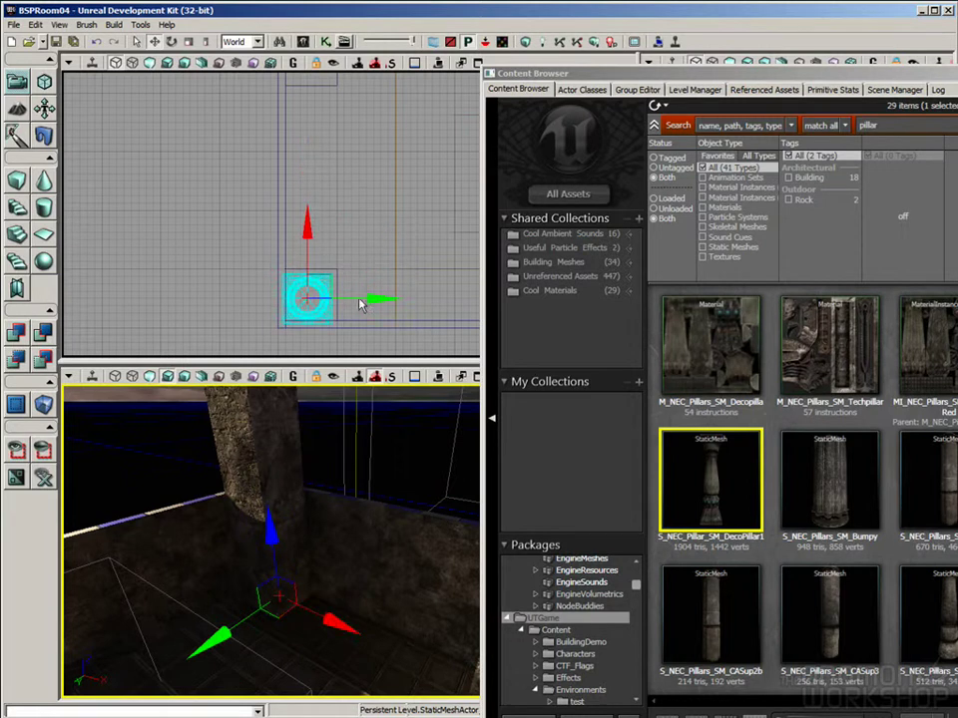
# Convert the square corner column's brush into a blocking volume and rebuild the level geometry.
pyautogui.moveTo(382, 632); pyautogui.dragTo(382, 584, button='right')
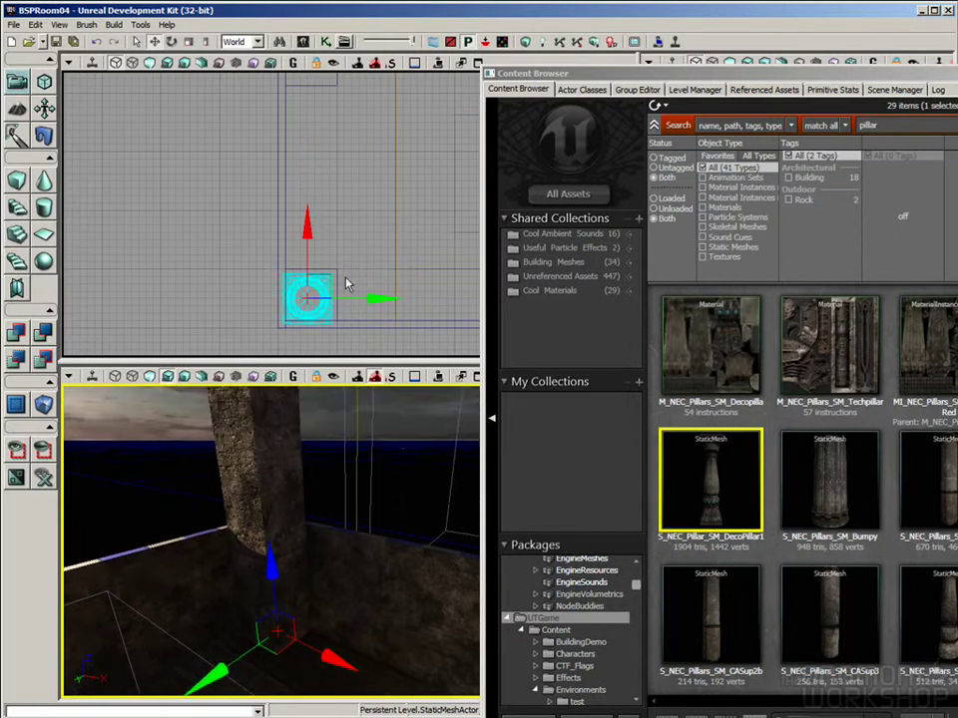
pyautogui.click(337, 279)
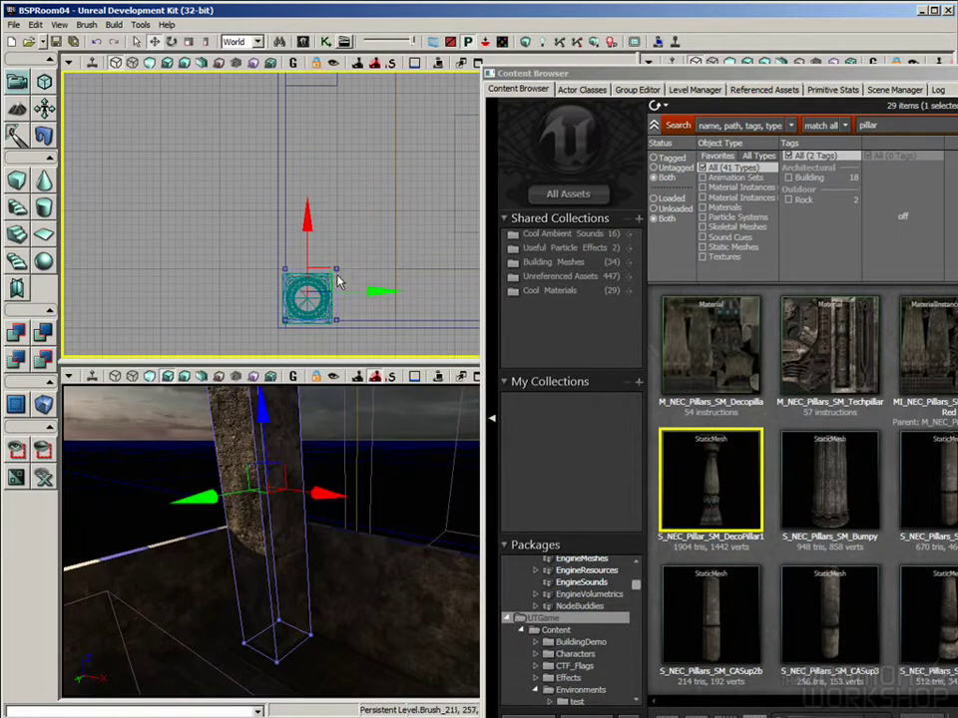
pyautogui.rightClick(339, 288)
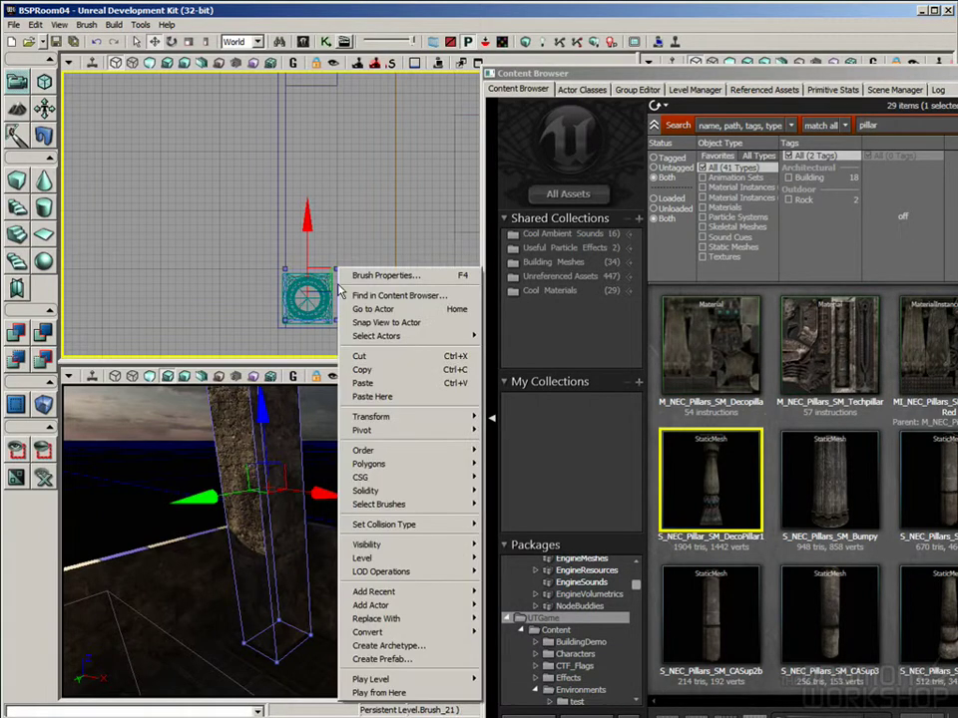
pyautogui.moveTo(406, 634)
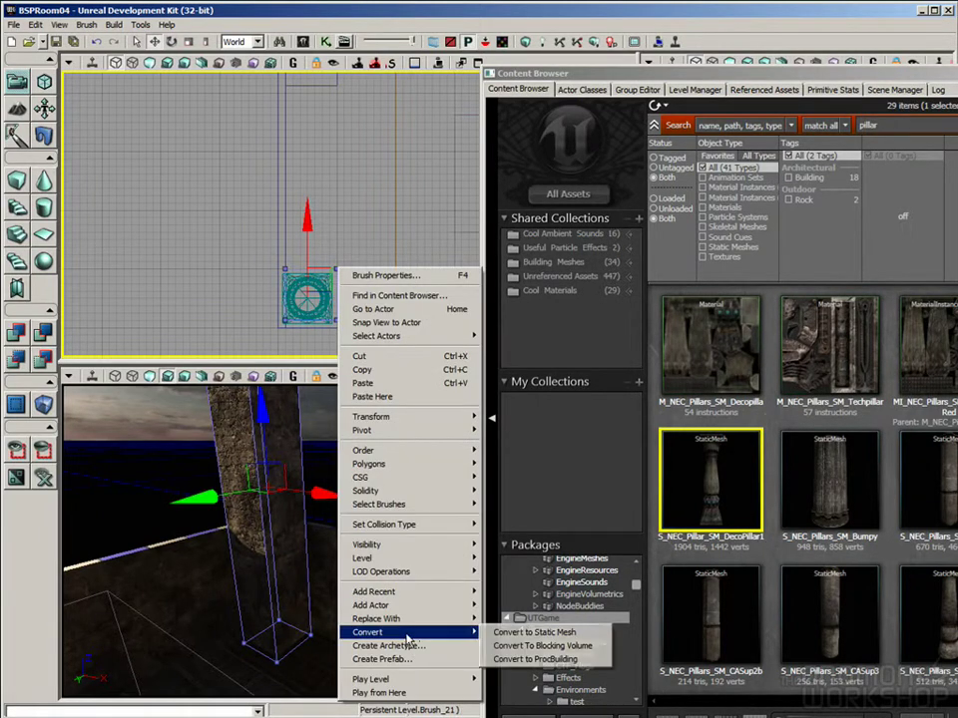
pyautogui.click(584, 653)
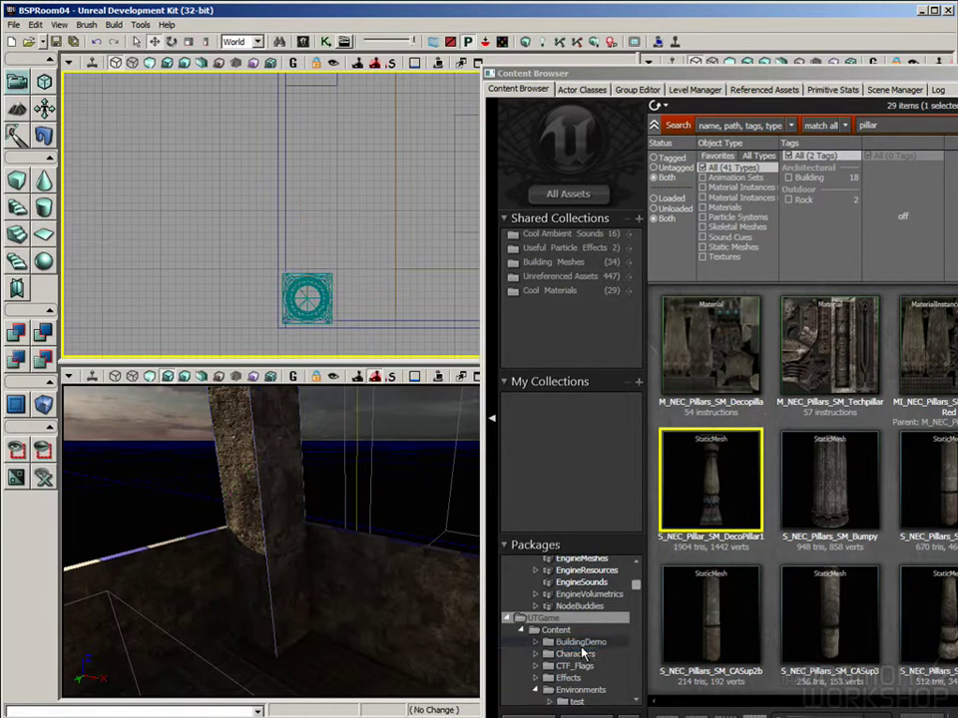
pyautogui.click(526, 42)
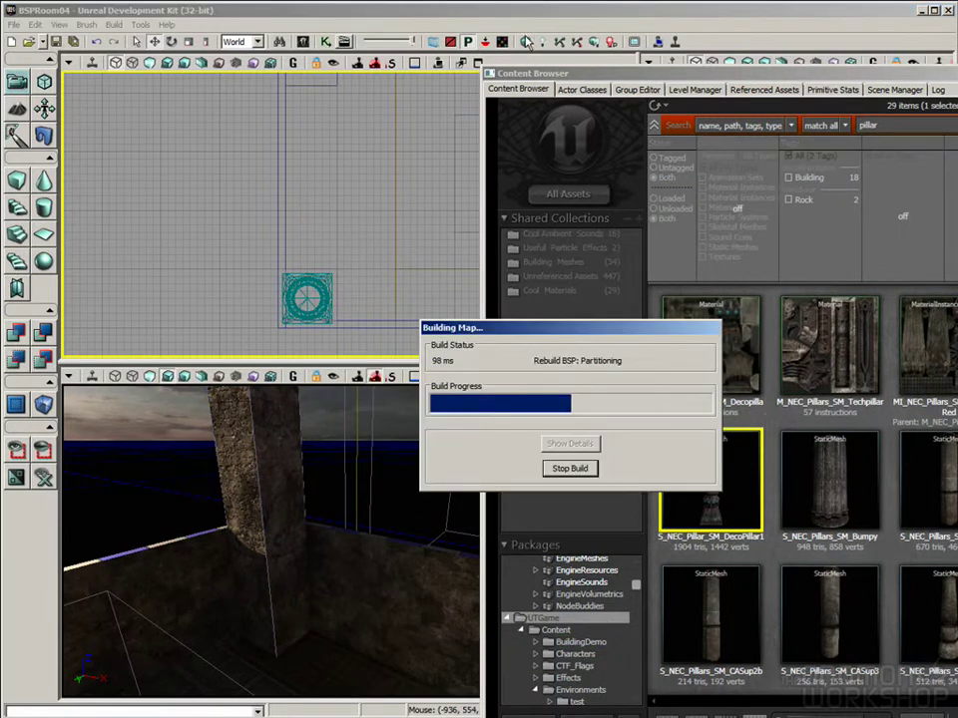
pyautogui.click(666, 208)
# Examine how the corner column's blocking volume encloses the decorative pillar by selecting the volume and the mesh in turn.
pyautogui.moveTo(299, 529); pyautogui.dragTo(234, 504, button='right')
pyautogui.moveTo(335, 489); pyautogui.dragTo(366, 486, button='right')
pyautogui.click(349, 455)
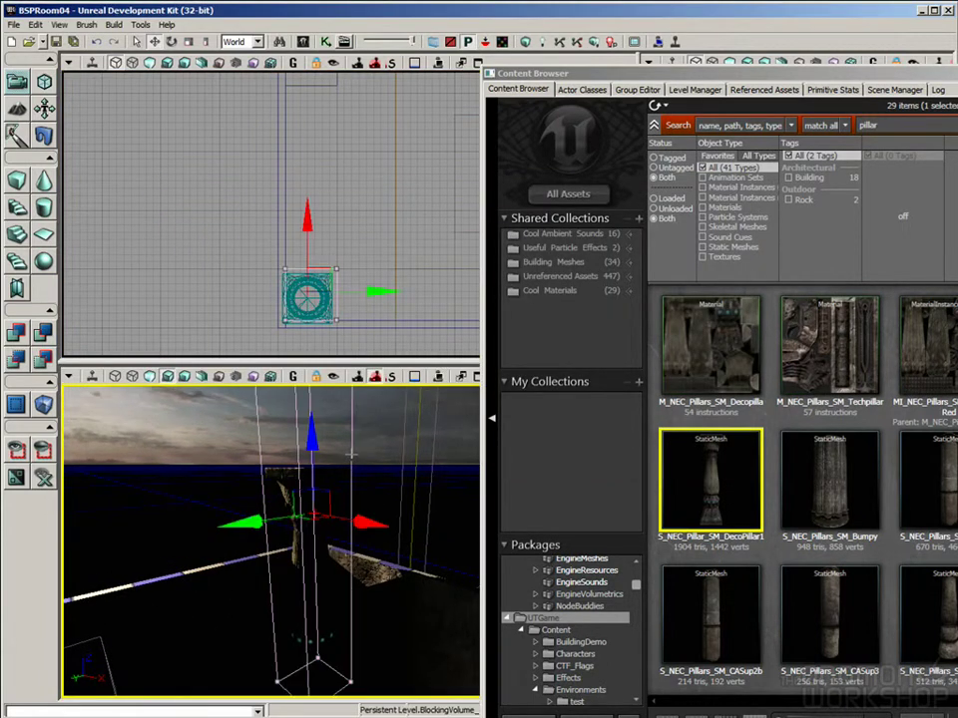
pyautogui.click(287, 478)
pyautogui.moveTo(361, 536)
pyautogui.mouseDown(button='right')
pyautogui.moveTo(380, 555)
pyautogui.moveTo(375, 564)
pyautogui.moveTo(369, 557)
pyautogui.mouseUp(button='right')
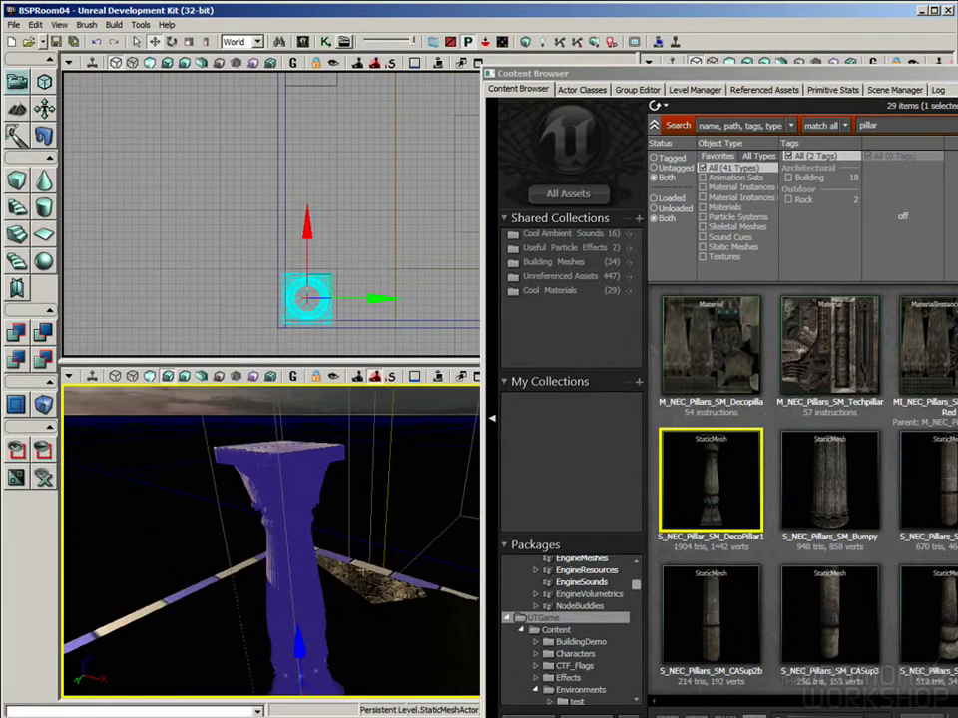
pyautogui.moveTo(334, 506); pyautogui.dragTo(287, 466)
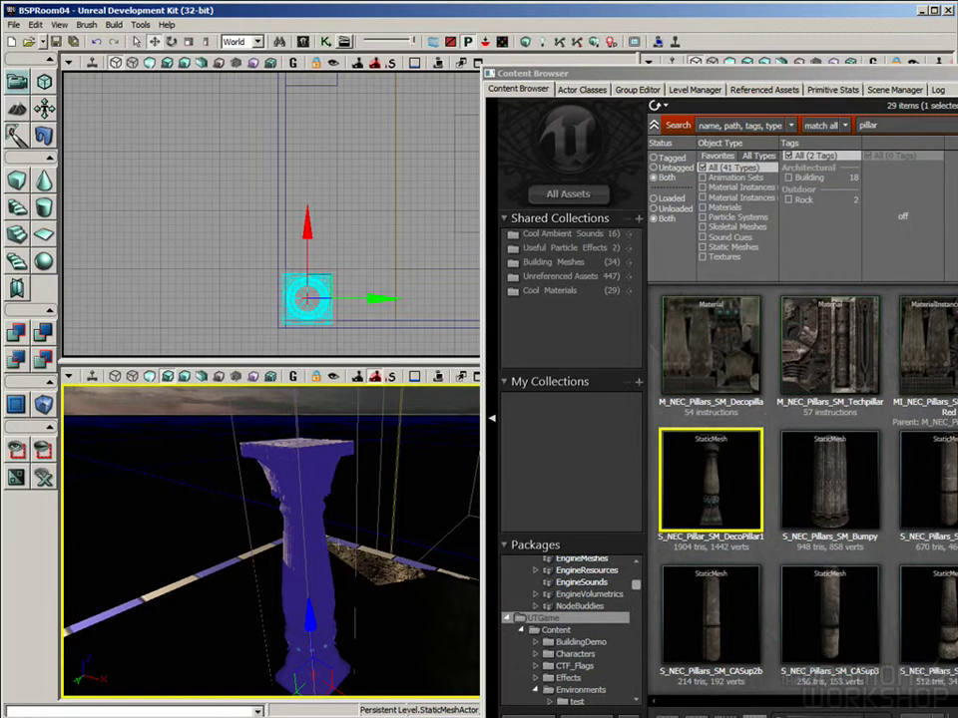
pyautogui.moveTo(290, 524); pyautogui.dragTo(282, 491, button='right')
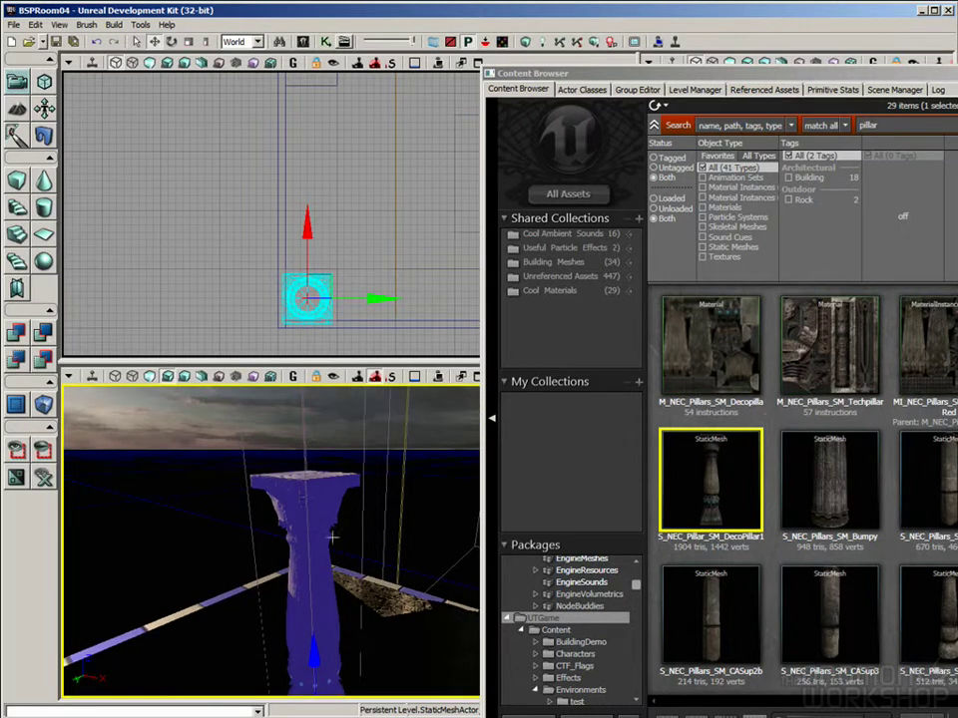
pyautogui.click(337, 273)
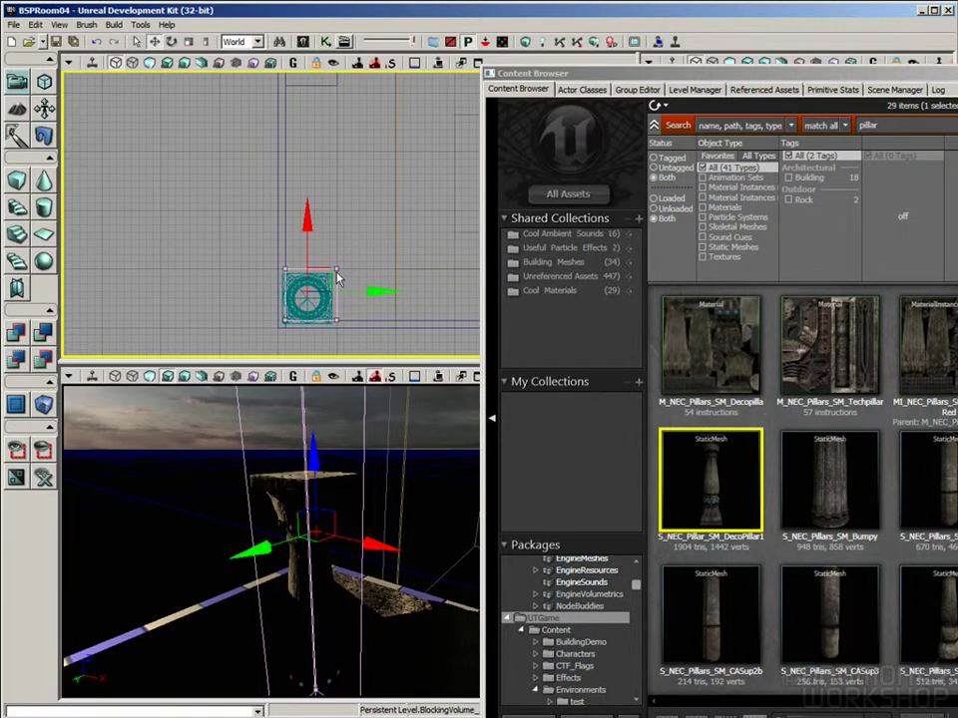
pyautogui.click(284, 492)
pyautogui.moveTo(301, 511); pyautogui.dragTo(319, 498, button='right')
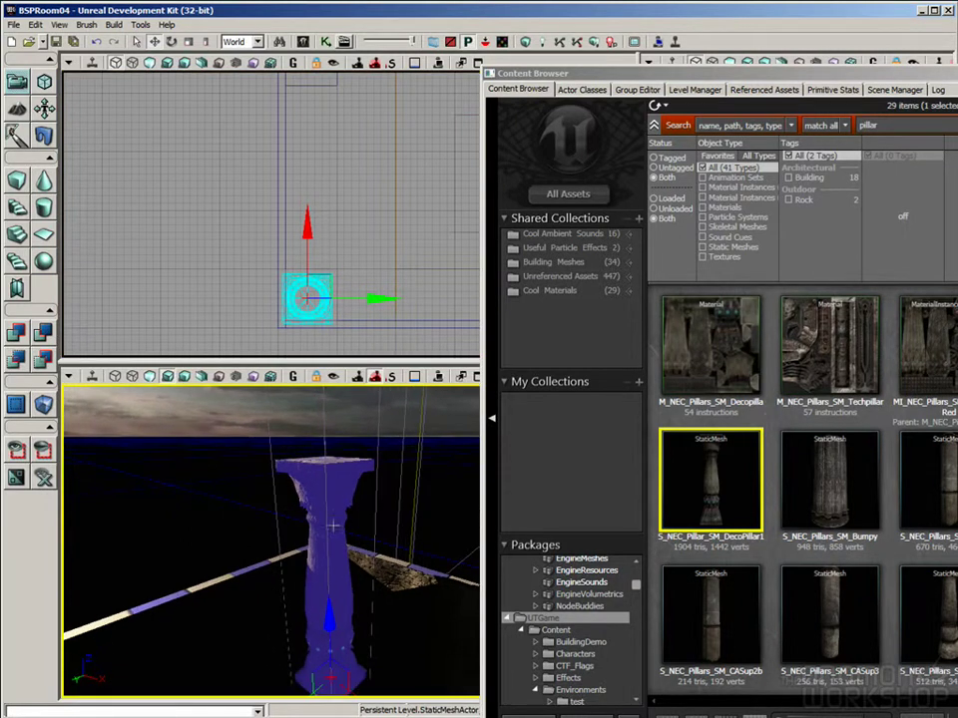
pyautogui.moveTo(426, 528); pyautogui.dragTo(401, 521, button='right')
pyautogui.moveTo(367, 516); pyautogui.dragTo(393, 528)
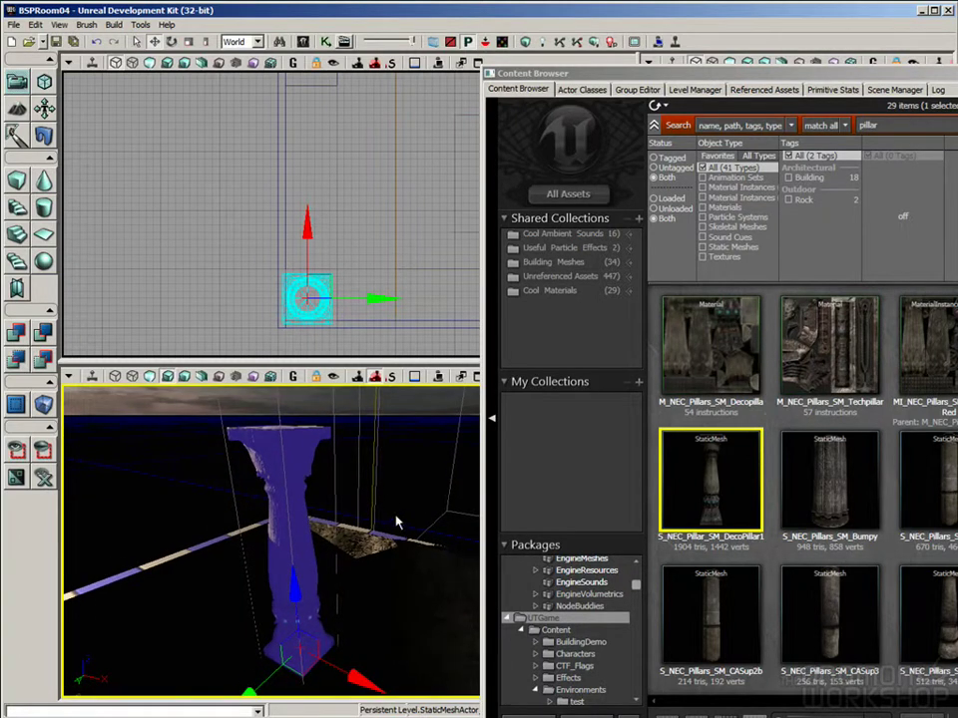
# Set the decorative pillar mesh's Collision Type to COLLIDE_BlockWeapons in its properties.
pyautogui.doubleClick(274, 501)
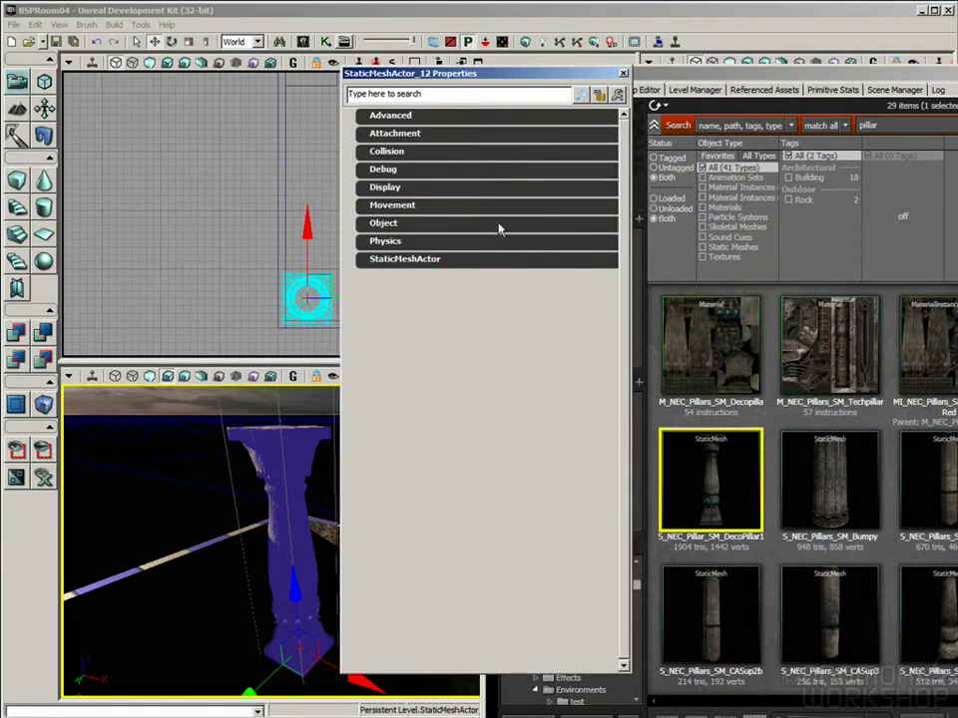
pyautogui.click(394, 150)
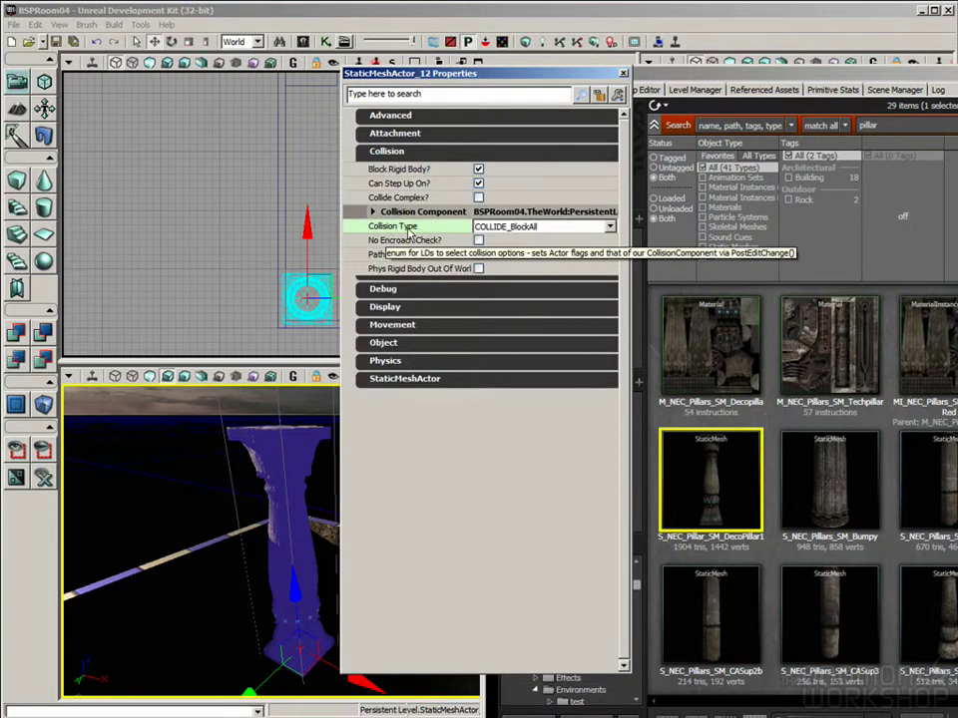
pyautogui.click(609, 226)
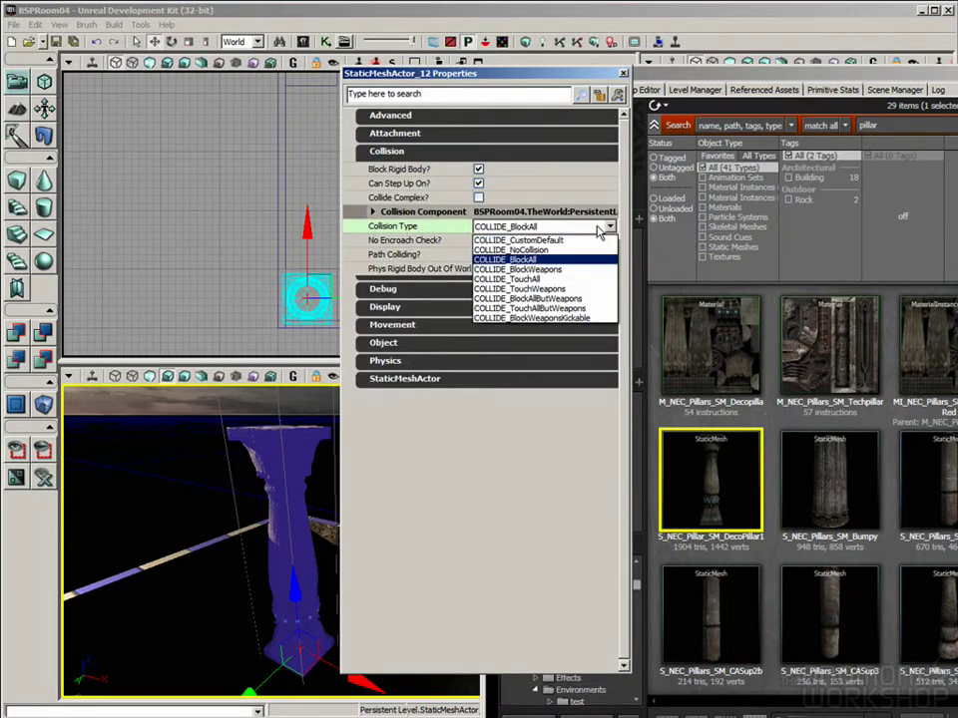
pyautogui.click(543, 270)
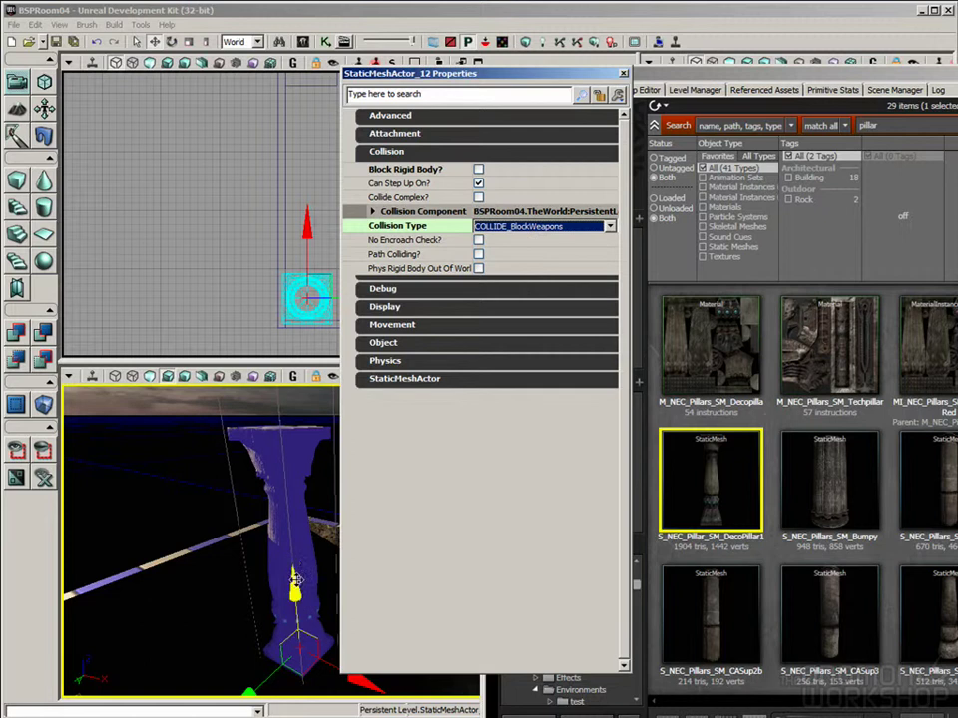
pyautogui.moveTo(240, 445); pyautogui.dragTo(259, 426, button='right')
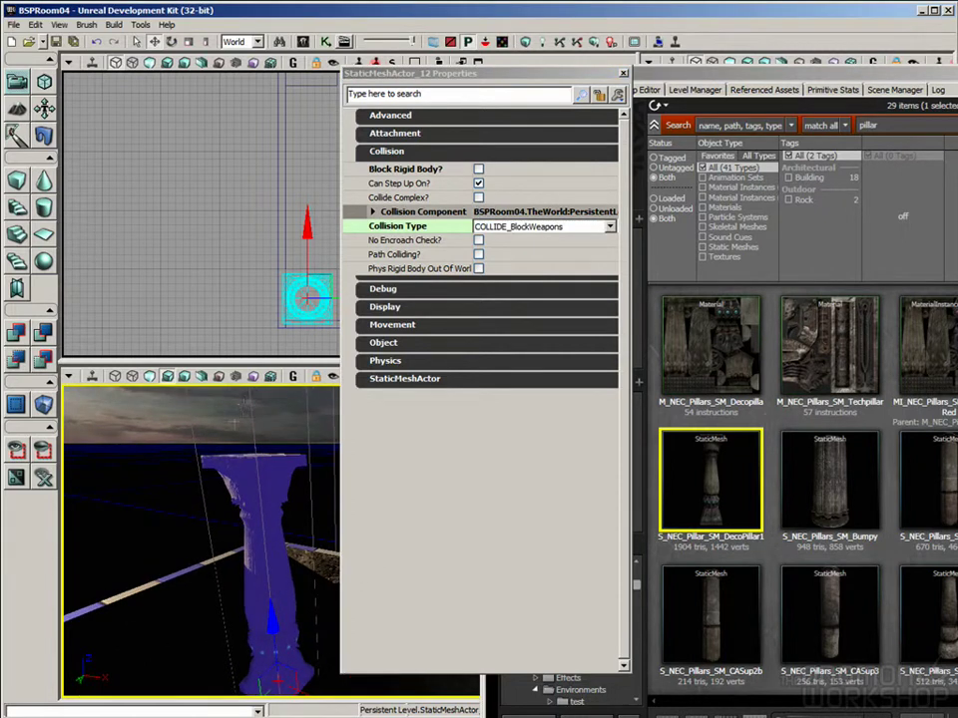
pyautogui.click(424, 228)
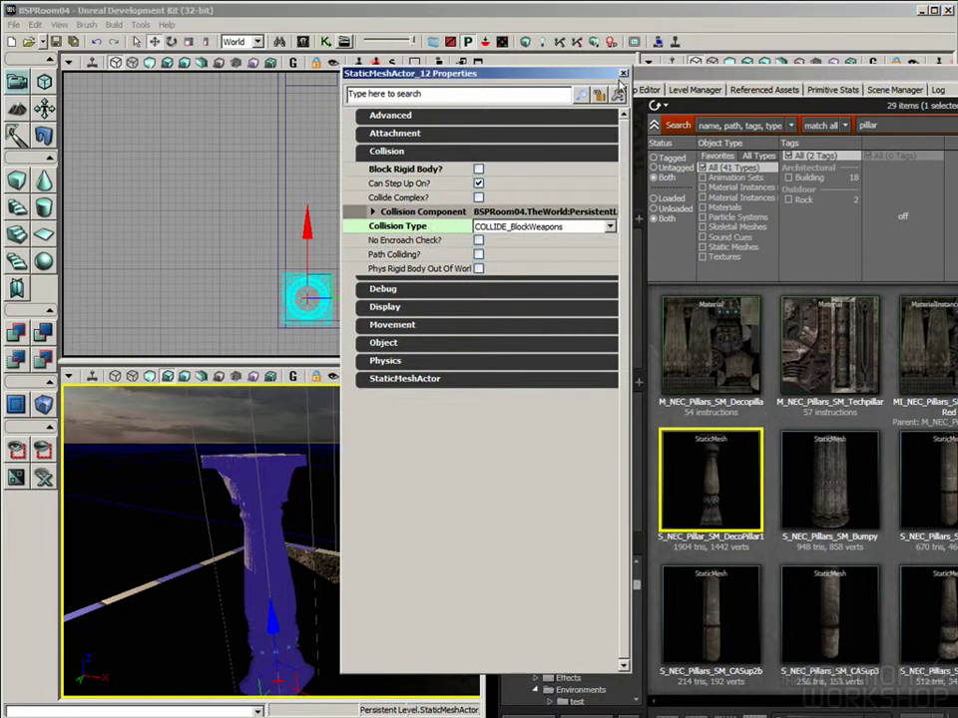
pyautogui.click(624, 74)
# Inspect the decorative pillar from its base to its capital within the surrounding blocking volume.
pyautogui.moveTo(231, 577); pyautogui.dragTo(242, 654, button='right')
pyautogui.moveTo(371, 660); pyautogui.dragTo(299, 694)
pyautogui.moveTo(272, 599); pyautogui.dragTo(270, 596, button='right')
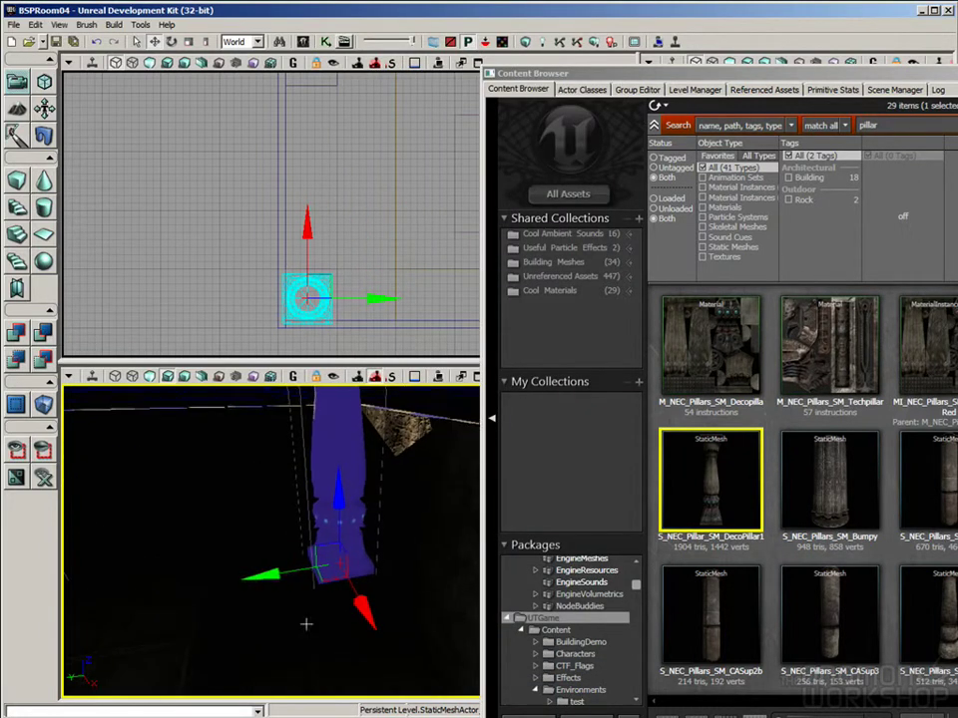
pyautogui.moveTo(309, 559); pyautogui.dragTo(327, 510, button='right')
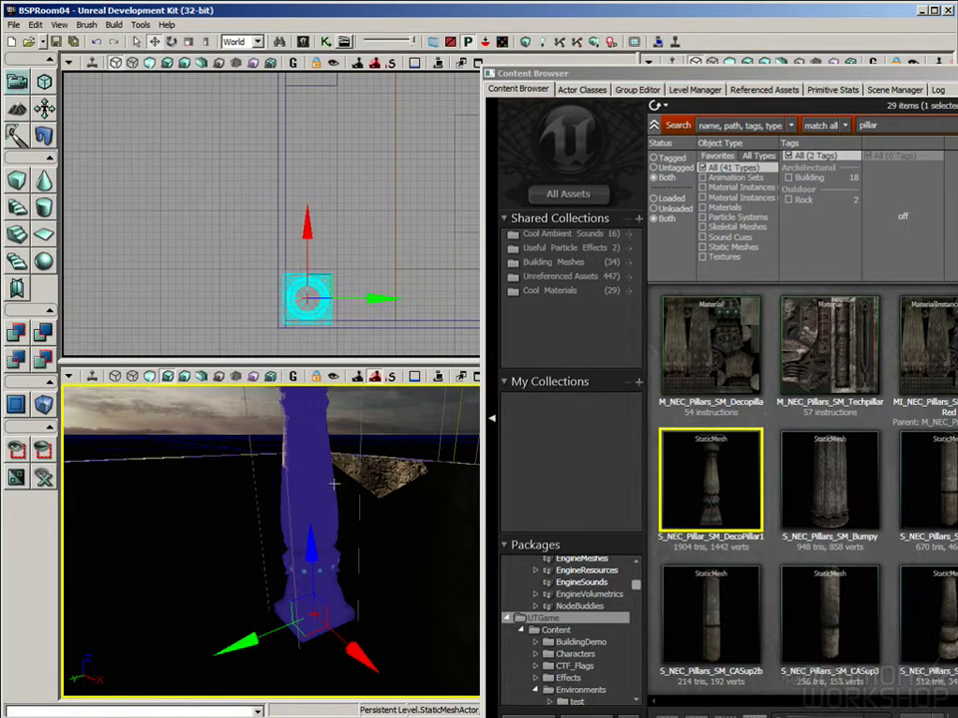
pyautogui.moveTo(322, 514); pyautogui.dragTo(314, 461, button='right')
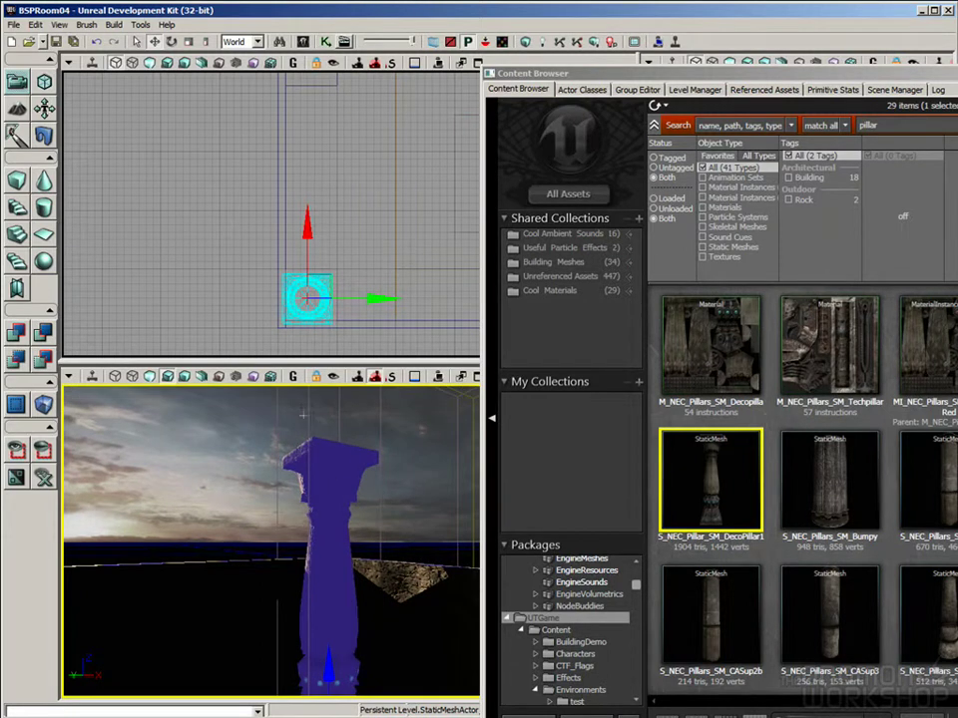
pyautogui.moveTo(305, 576); pyautogui.dragTo(312, 465, button='right')
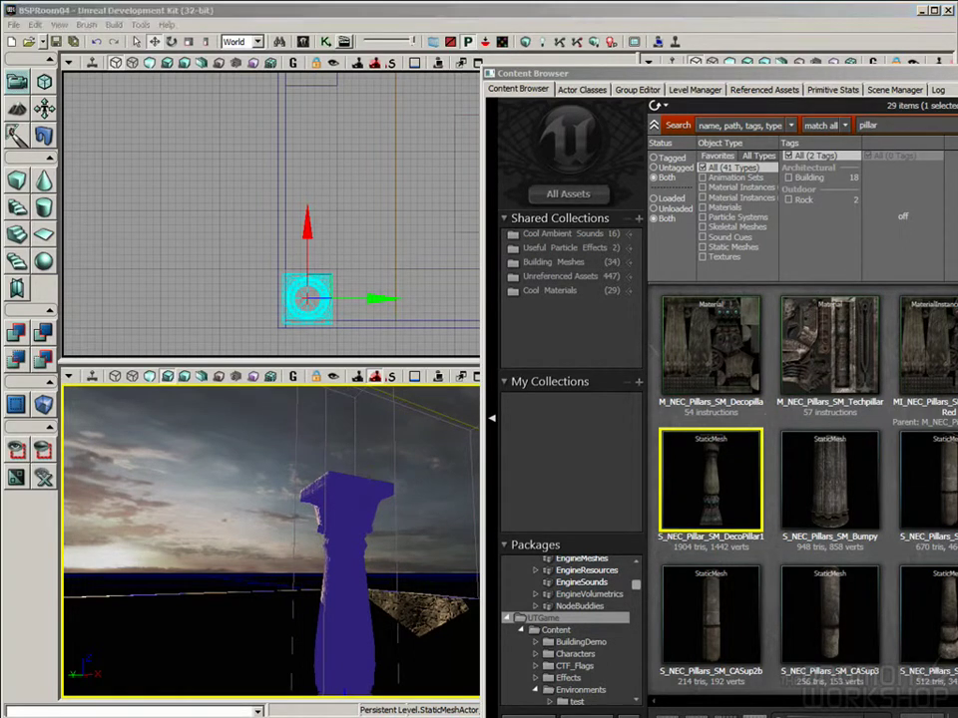
# Show the CustomAssetTest01 package contents without the search filter and select its Sphere static mesh, with the enclosed room in view.
pyautogui.moveTo(636, 584); pyautogui.dragTo(645, 706)
pyautogui.moveTo(399, 559); pyautogui.dragTo(180, 608, button='right')
pyautogui.moveTo(299, 578); pyautogui.dragTo(217, 471)
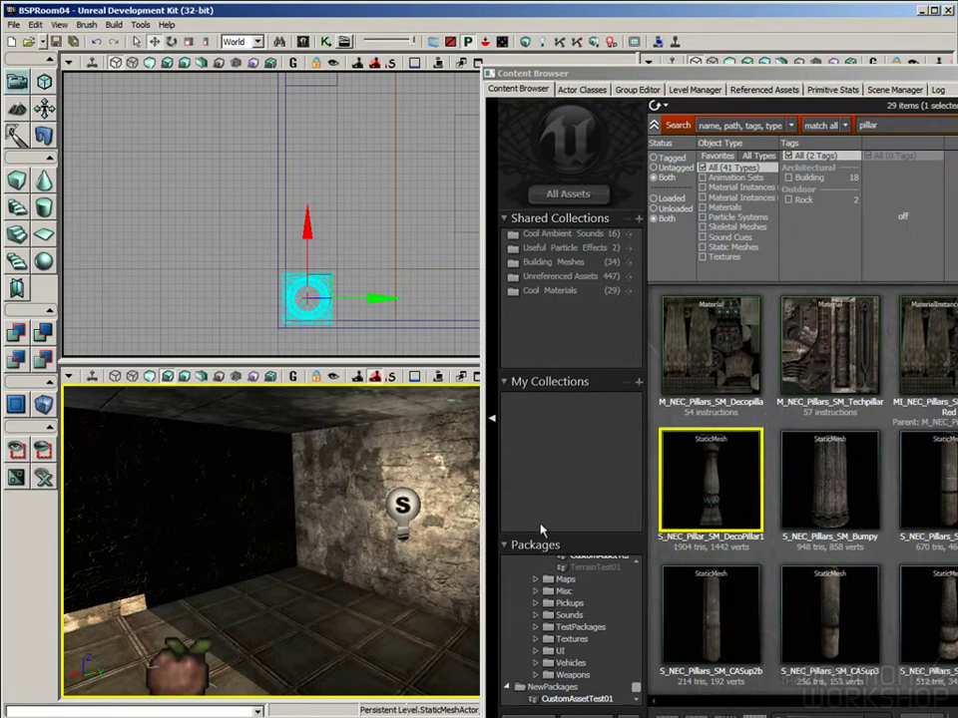
pyautogui.click(636, 689)
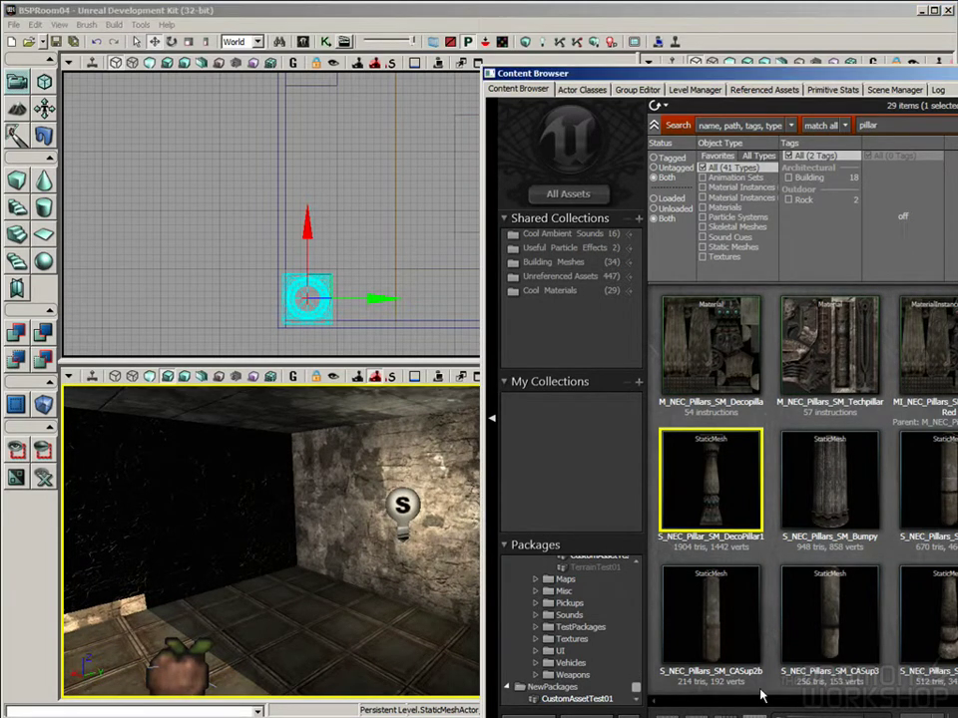
pyautogui.moveTo(305, 609); pyautogui.dragTo(310, 609, button='right')
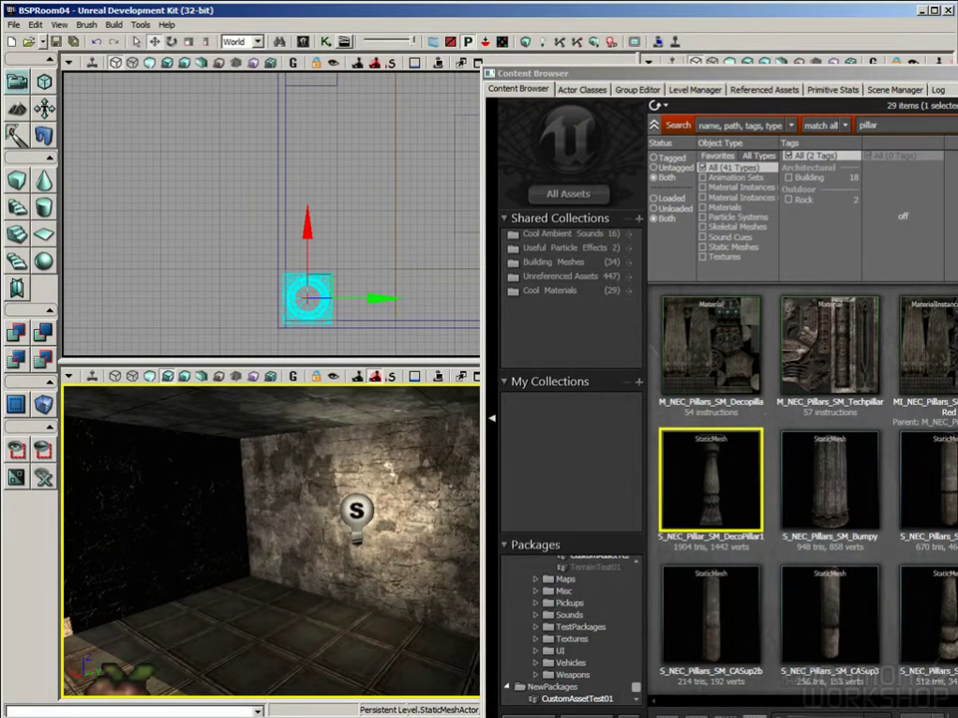
pyautogui.click(578, 699)
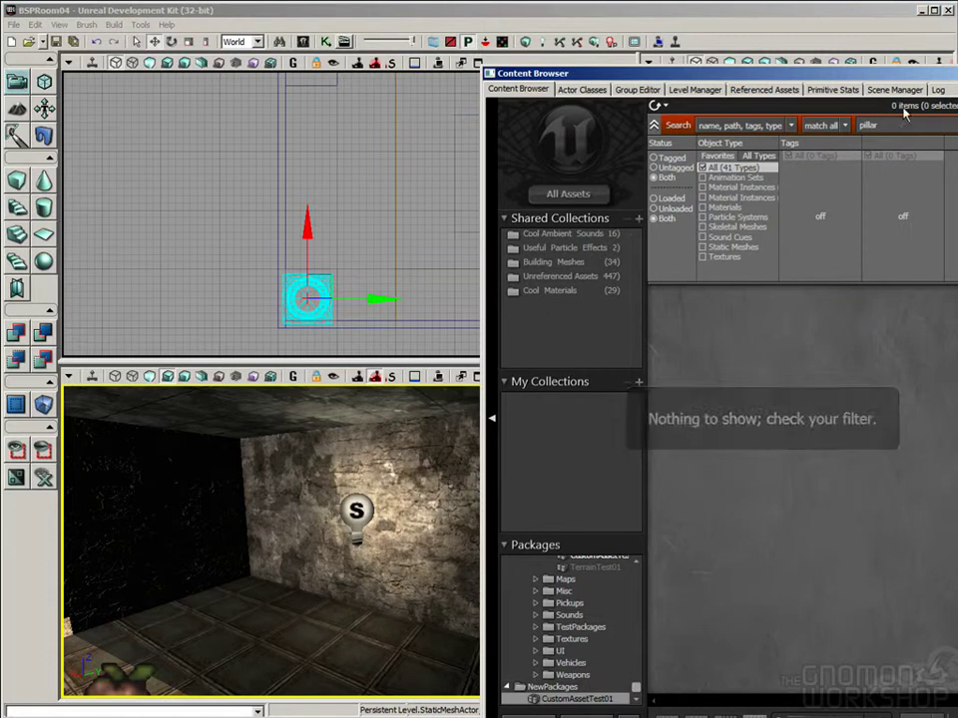
pyautogui.click(673, 441)
# Place four copies of the Sphere static mesh in a row on the tiled floor near the dark wall.
pyautogui.moveTo(374, 552); pyautogui.dragTo(314, 583, button='right')
pyautogui.moveTo(349, 584); pyautogui.dragTo(374, 552)
pyautogui.click(364, 568)
pyautogui.click(264, 568)
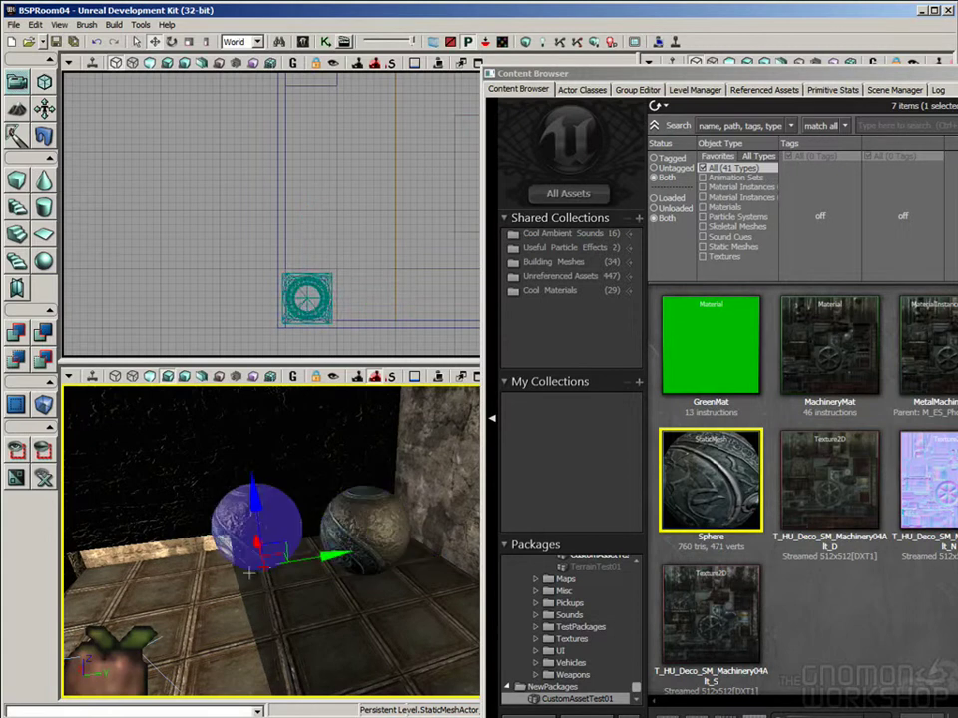
pyautogui.click(179, 563)
pyautogui.click(305, 569)
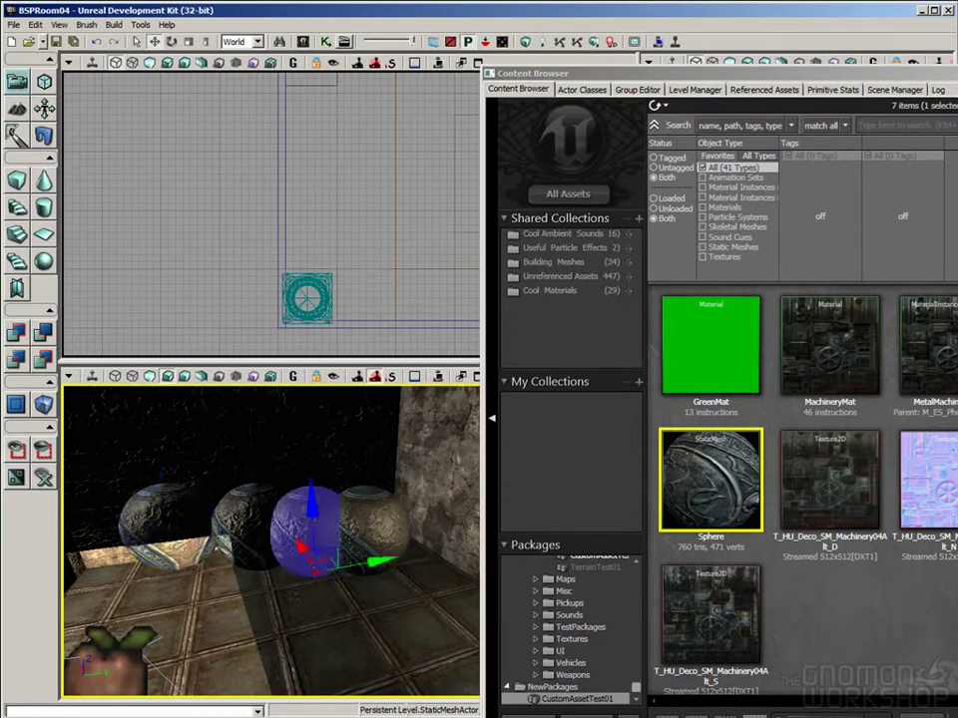
# Add five more Sphere static meshes in front of and on top of the row to form a pile.
pyautogui.click(236, 587)
pyautogui.click(302, 616)
pyautogui.click(391, 589)
pyautogui.moveTo(391, 589)
pyautogui.mouseDown(button='right')
pyautogui.moveTo(365, 588)
pyautogui.moveTo(379, 587)
pyautogui.mouseUp(button='right')
pyautogui.click(343, 566)
pyautogui.click(285, 554)
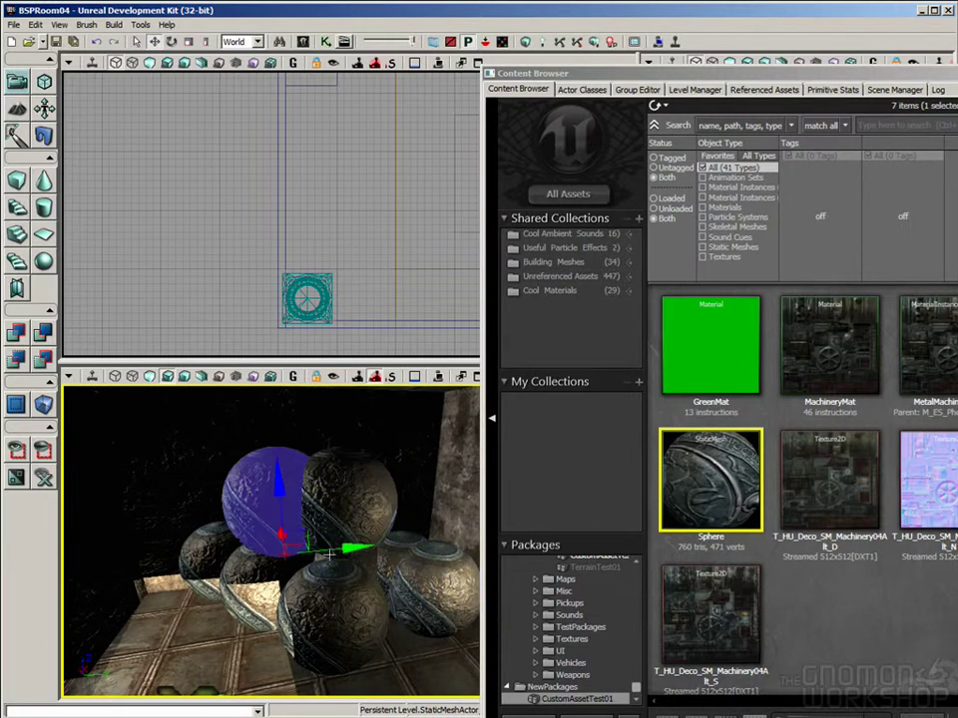
pyautogui.moveTo(358, 548); pyautogui.dragTo(502, 538)
pyautogui.moveTo(306, 610); pyautogui.dragTo(287, 555)
# Select all placed actors that share the Sphere static mesh, starting from a sphere at the top of the pile.
pyautogui.click(287, 525)
pyautogui.rightClick(290, 527)
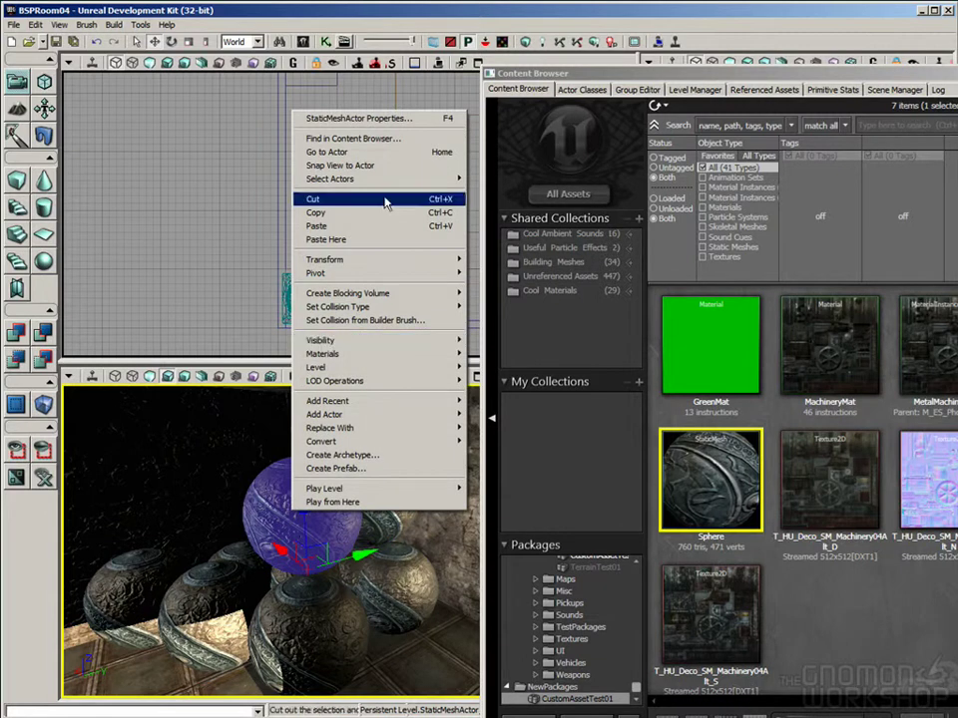
pyautogui.moveTo(379, 178)
pyautogui.click(534, 253)
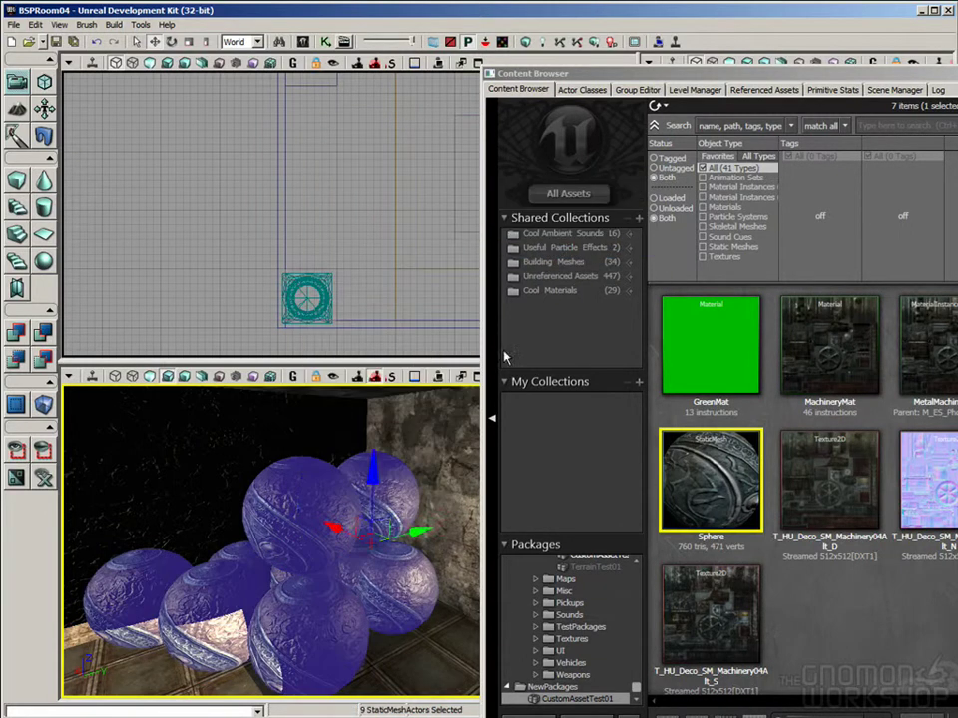
pyautogui.moveTo(289, 530); pyautogui.dragTo(288, 603)
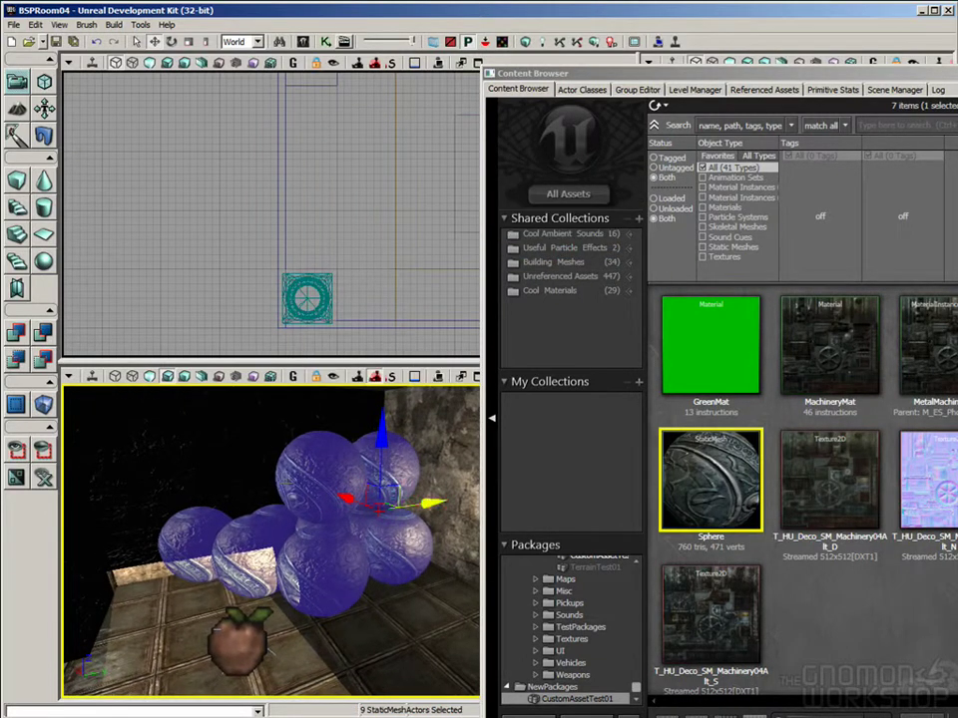
pyautogui.moveTo(431, 504); pyautogui.dragTo(437, 498, button='right')
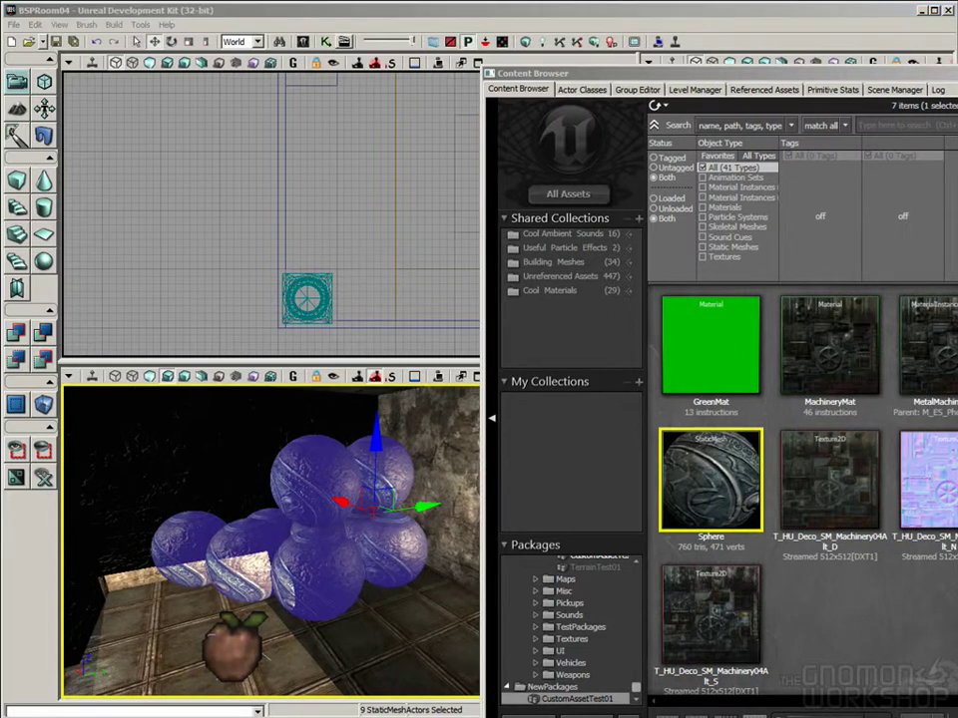
pyautogui.moveTo(461, 579); pyautogui.dragTo(455, 572, button='right')
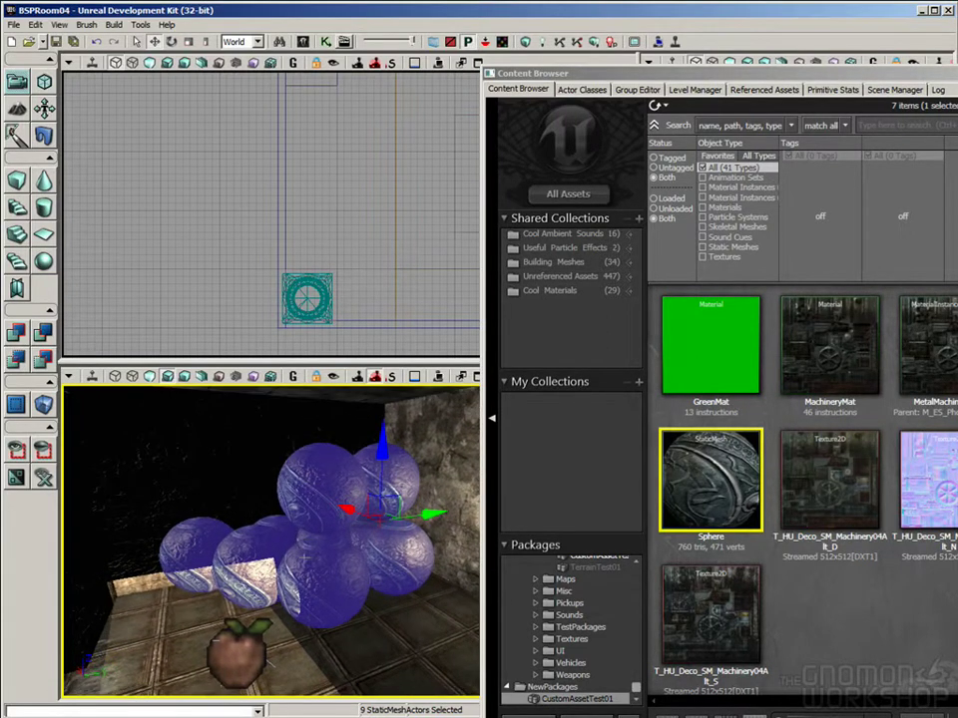
# Create a Bounding Box blocking volume around the nine selected spheres.
pyautogui.rightClick(304, 507)
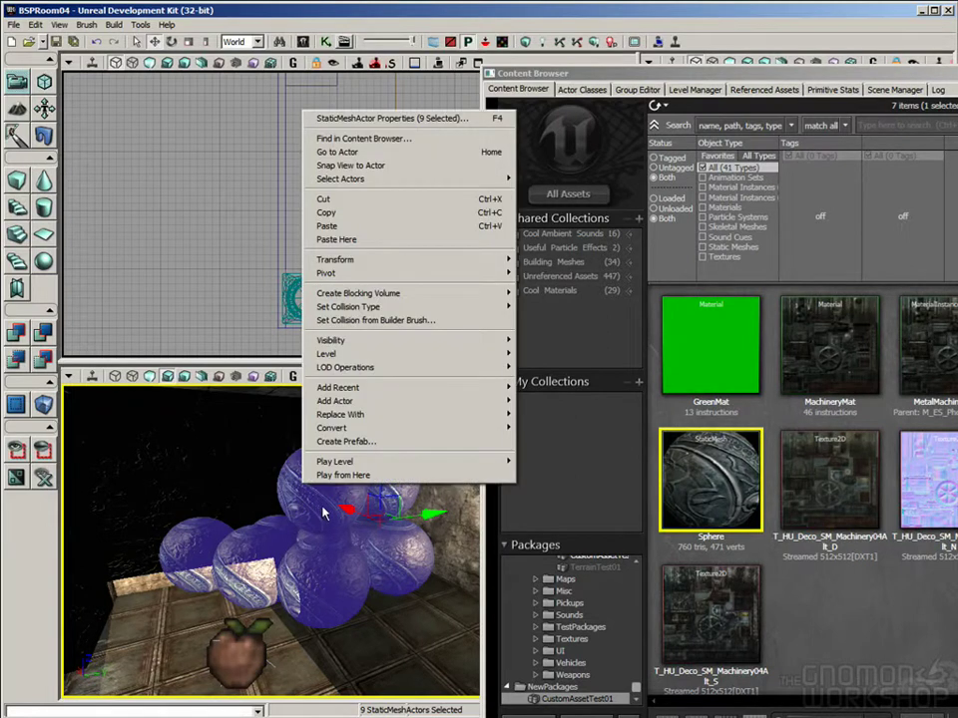
pyautogui.moveTo(393, 295)
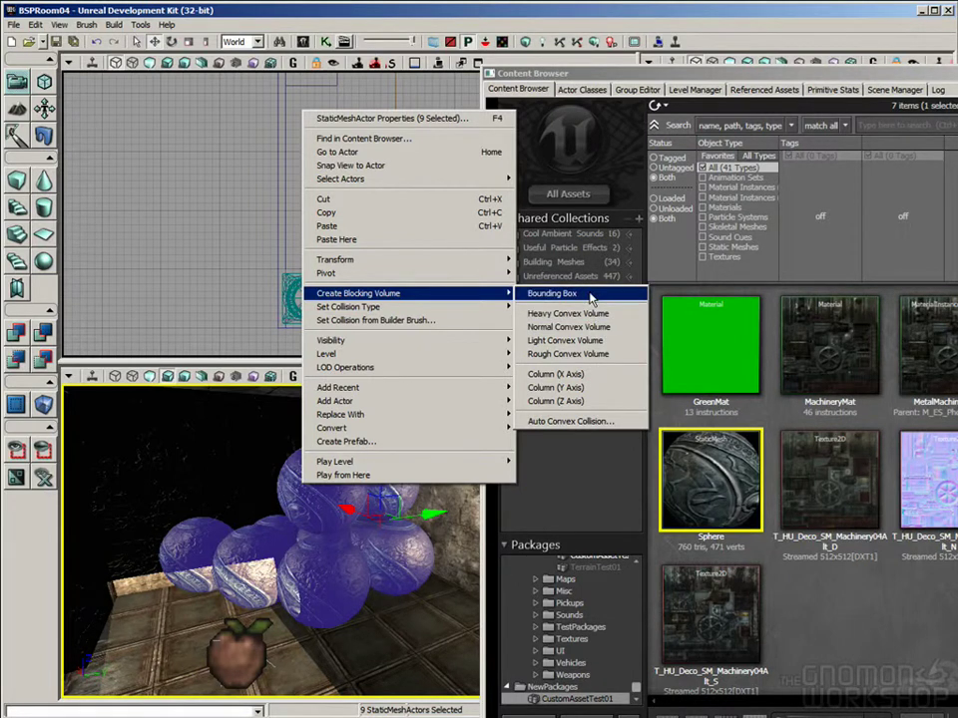
pyautogui.click(590, 298)
pyautogui.moveTo(269, 539)
pyautogui.mouseDown(button='right')
pyautogui.moveTo(251, 538)
pyautogui.moveTo(262, 553)
pyautogui.mouseUp(button='right')
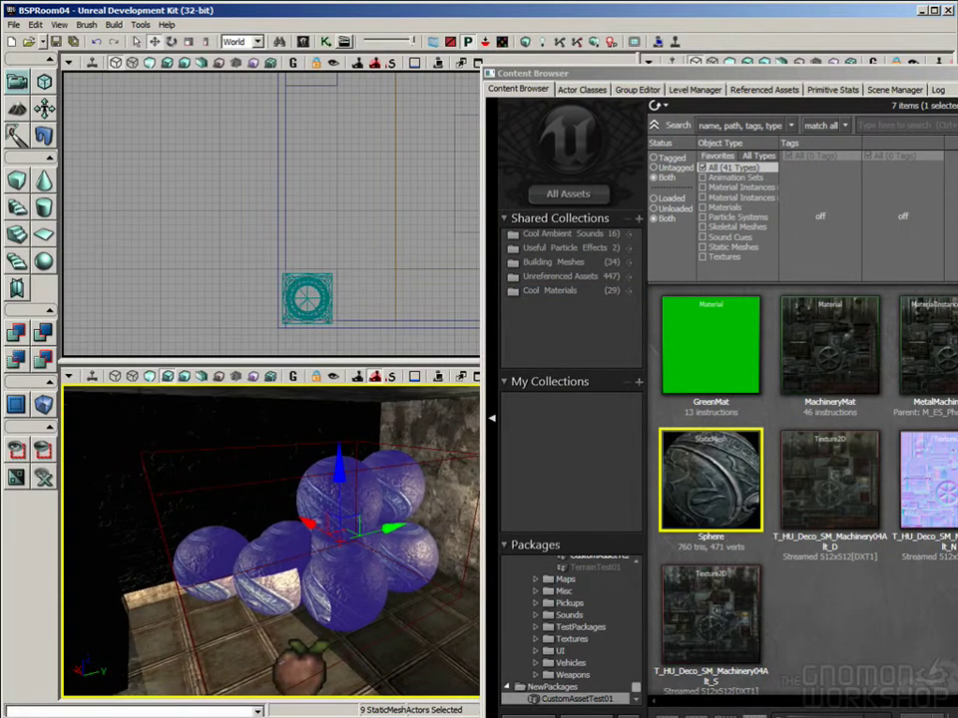
# Select the box-shaped blocking volume around the sphere pile and delete it.
pyautogui.click(261, 479)
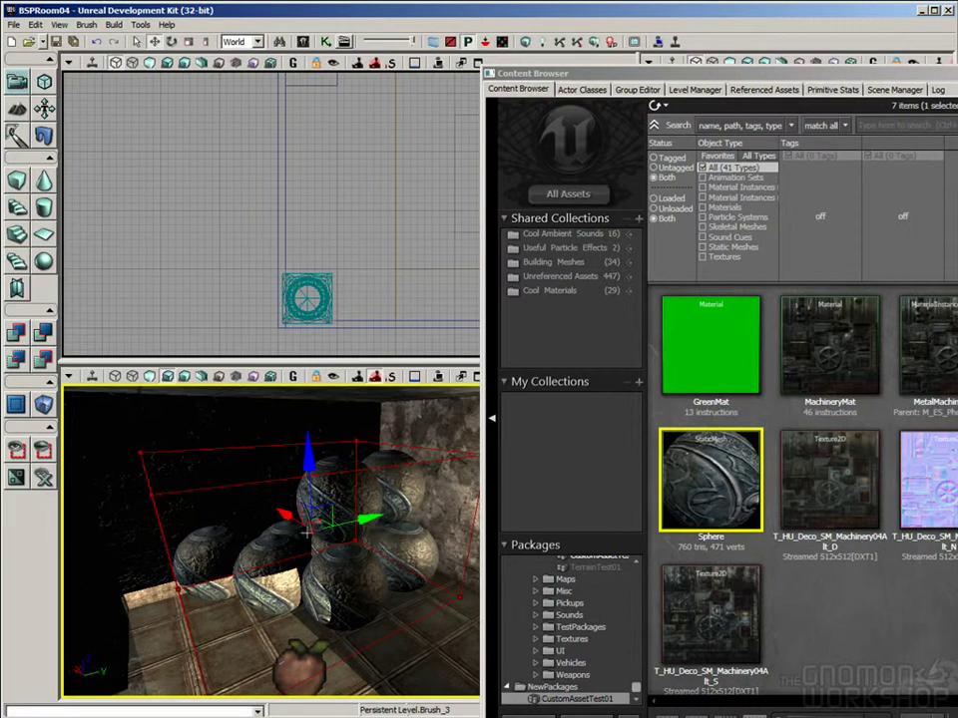
pyautogui.moveTo(361, 519); pyautogui.dragTo(557, 509)
pyautogui.click(262, 482)
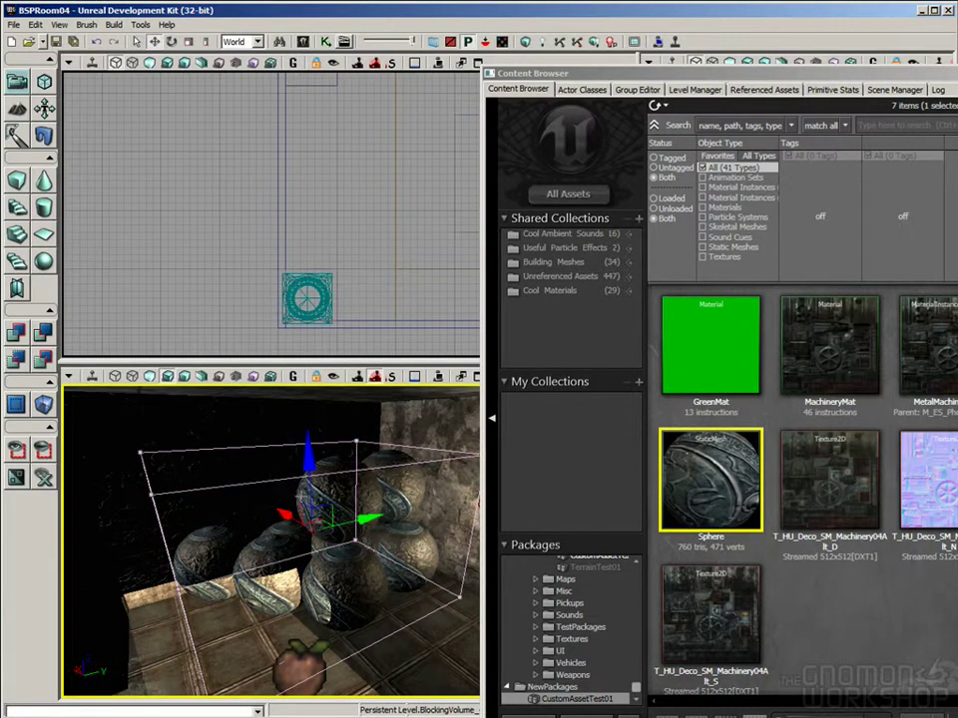
# Select all actors that share the Sphere static mesh again, starting from the top sphere of the pile.
pyautogui.click(329, 488)
pyautogui.rightClick(341, 485)
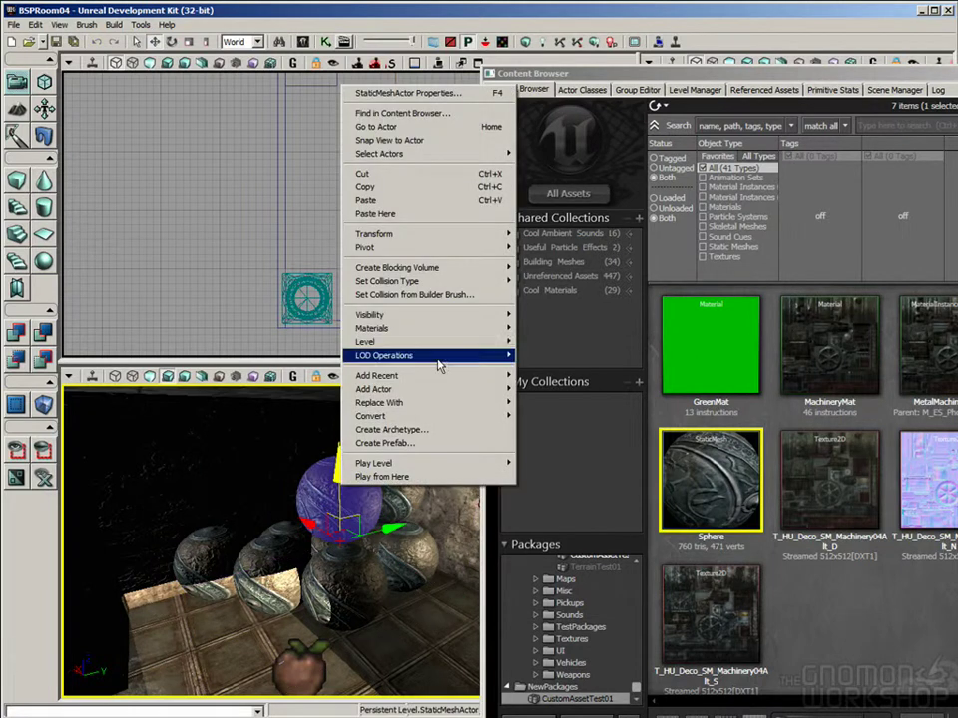
pyautogui.moveTo(473, 314)
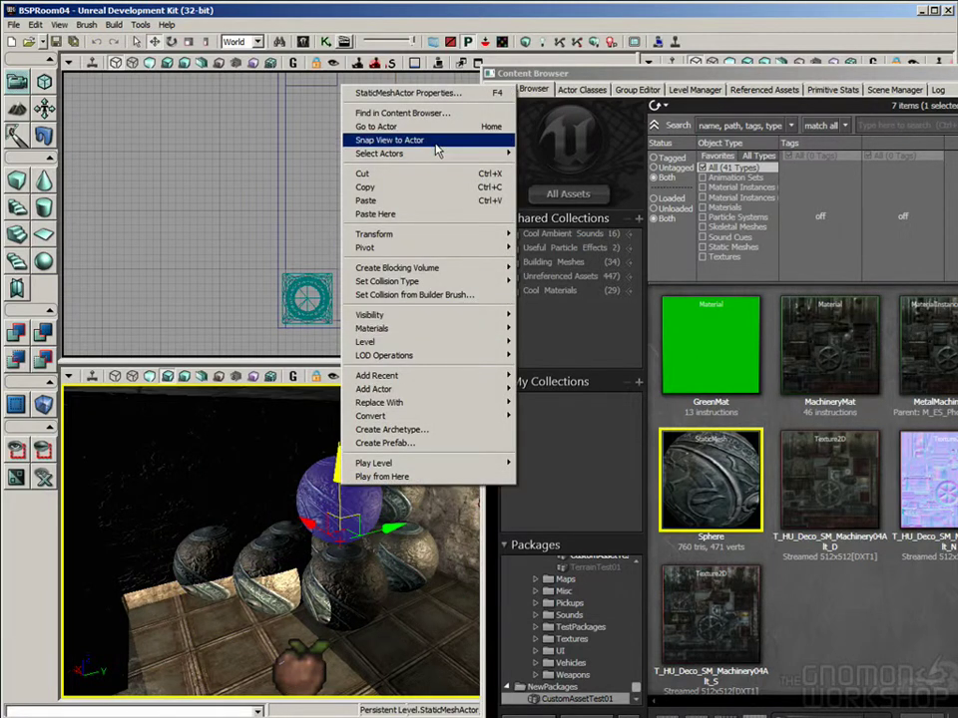
pyautogui.moveTo(449, 154)
pyautogui.click(639, 213)
# Generate an Auto Convex Collision blocking volume for the selected spheres with Depth 2, Max Hull Verts 8 and Allow Splits 6.
pyautogui.rightClick(345, 484)
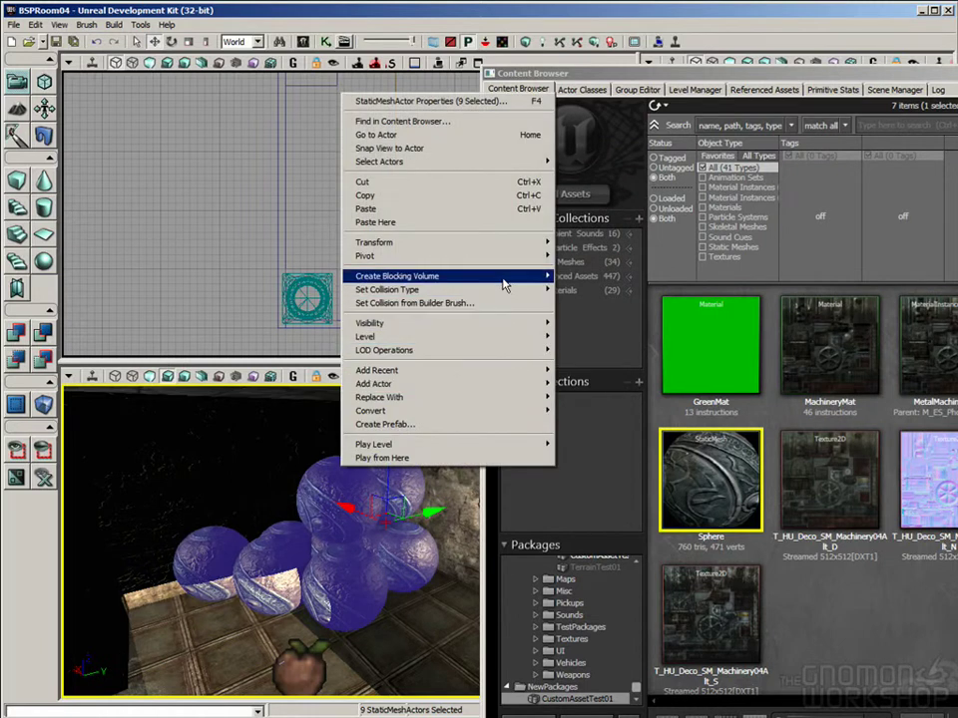
pyautogui.moveTo(507, 282)
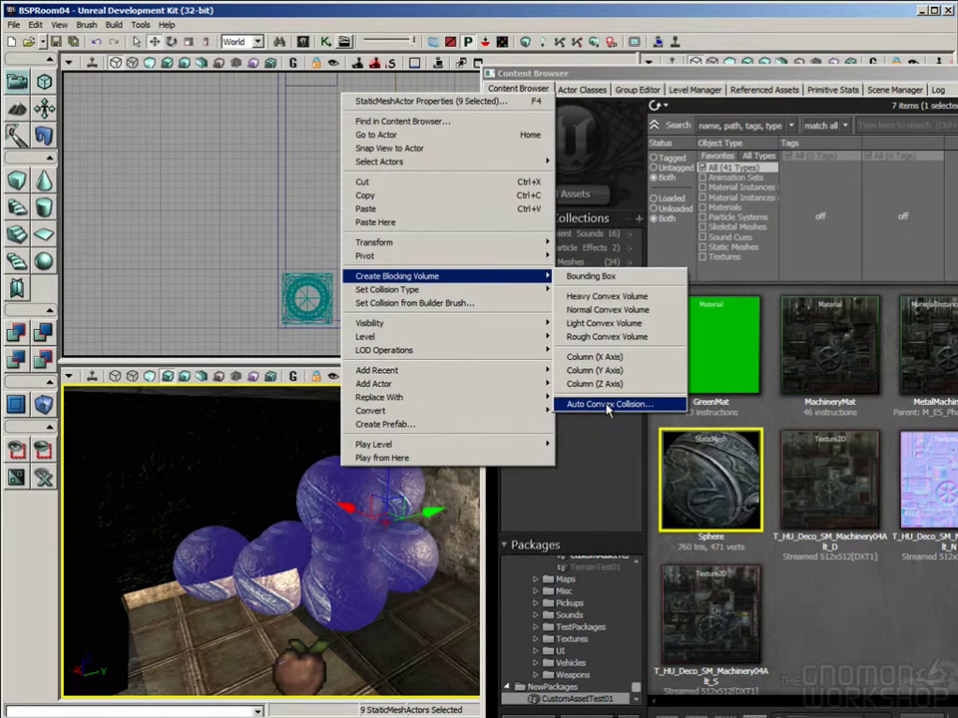
pyautogui.click(607, 404)
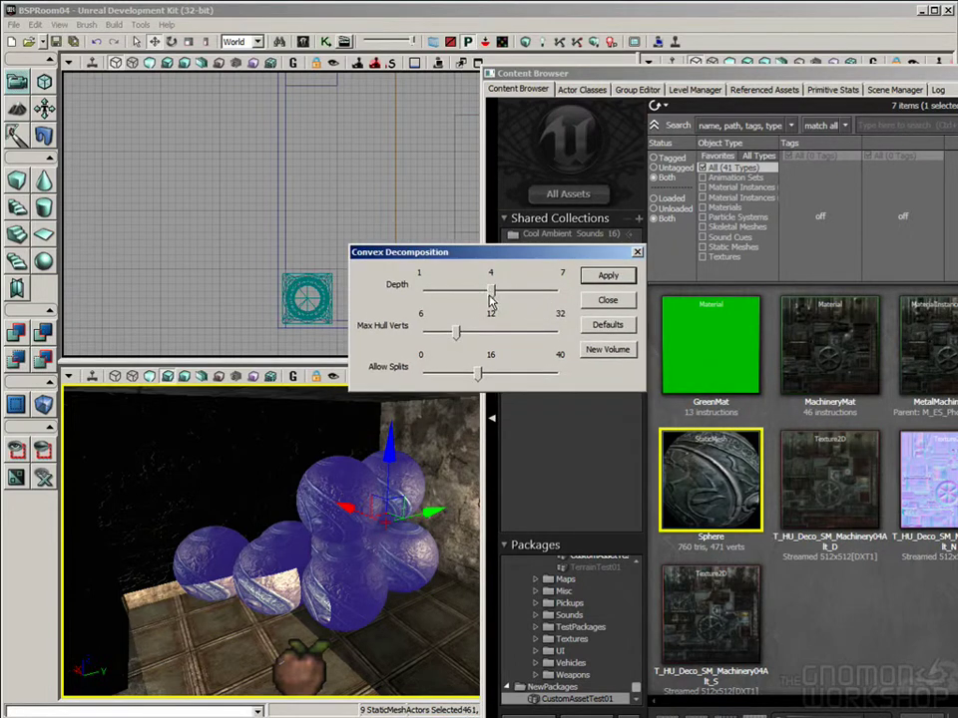
pyautogui.moveTo(456, 331); pyautogui.dragTo(437, 335)
pyautogui.moveTo(479, 376); pyautogui.dragTo(447, 375)
pyautogui.moveTo(484, 296); pyautogui.dragTo(446, 295)
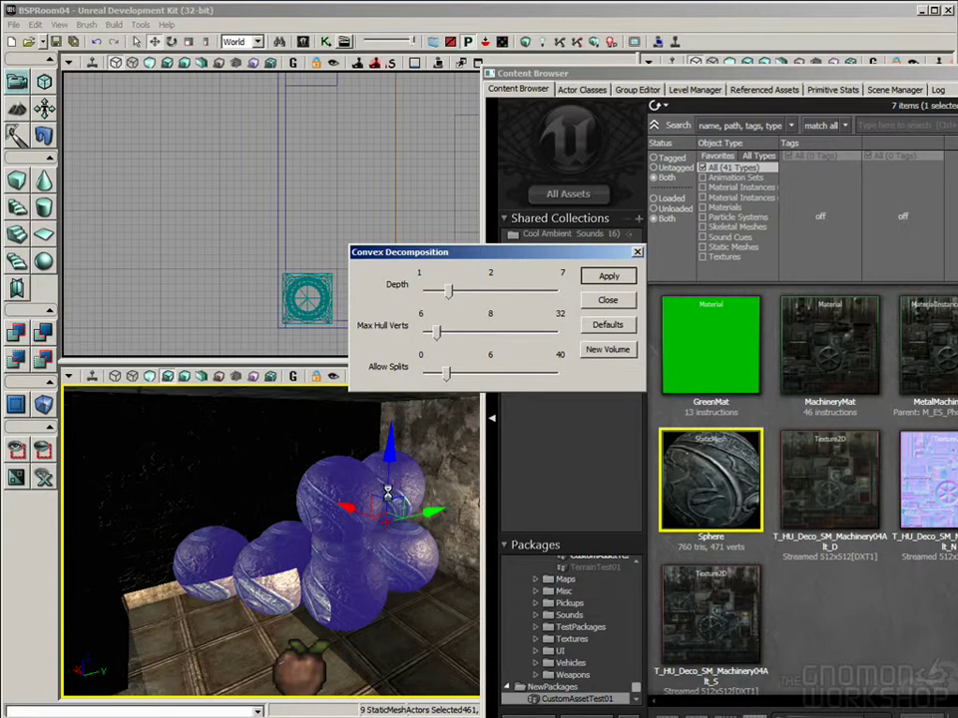
# Examine from several angles how closely the generated convex blocking volume follows the sphere pile.
pyautogui.moveTo(375, 621); pyautogui.dragTo(375, 538)
pyautogui.moveTo(384, 616); pyautogui.dragTo(307, 596, button='right')
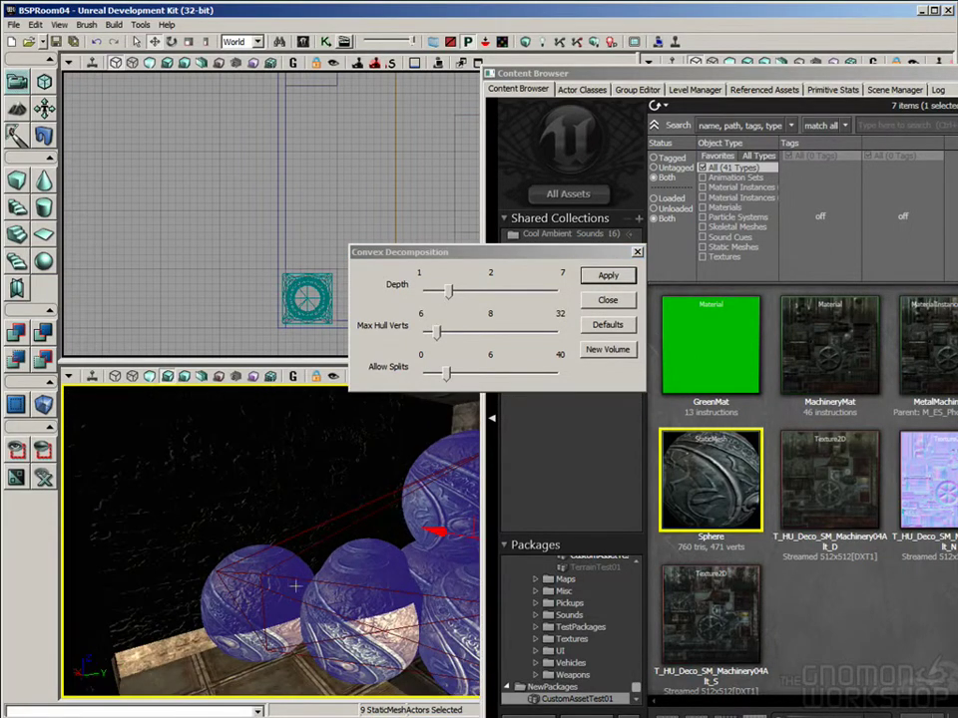
pyautogui.moveTo(295, 514)
pyautogui.mouseDown(button='right')
pyautogui.moveTo(349, 544)
pyautogui.moveTo(296, 514)
pyautogui.mouseUp(button='right')
pyautogui.moveTo(381, 608)
pyautogui.mouseDown(button='right')
pyautogui.moveTo(359, 620)
pyautogui.moveTo(381, 608)
pyautogui.mouseUp(button='right')
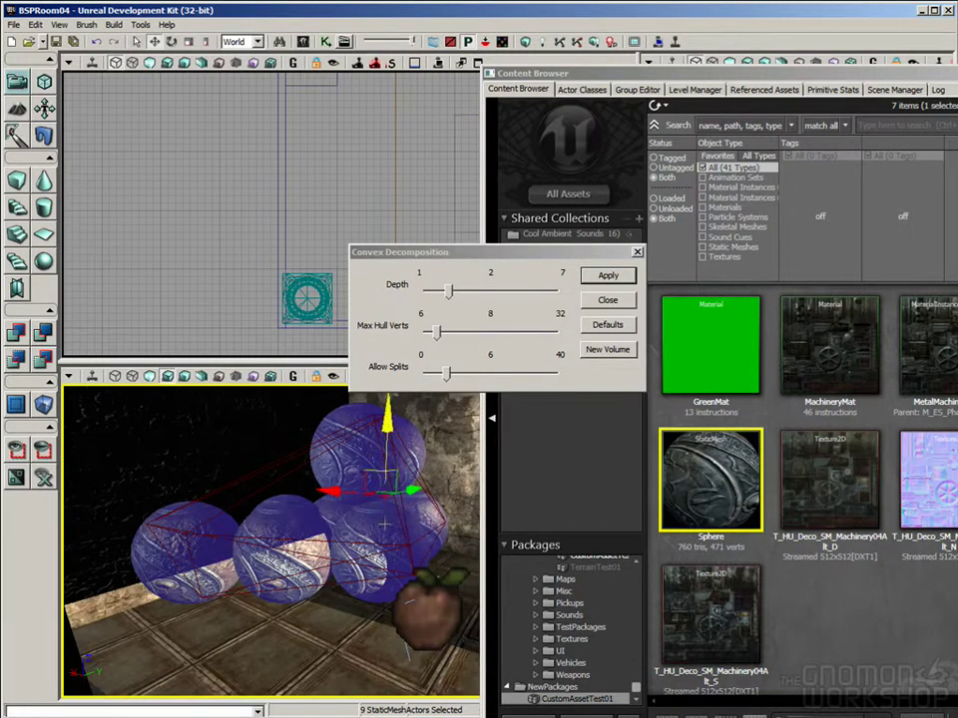
pyautogui.moveTo(328, 570)
pyautogui.mouseDown(button='right')
pyautogui.moveTo(313, 587)
pyautogui.moveTo(334, 567)
pyautogui.moveTo(361, 564)
pyautogui.moveTo(353, 537)
pyautogui.moveTo(341, 548)
pyautogui.moveTo(270, 559)
pyautogui.moveTo(322, 551)
pyautogui.mouseUp(button='right')
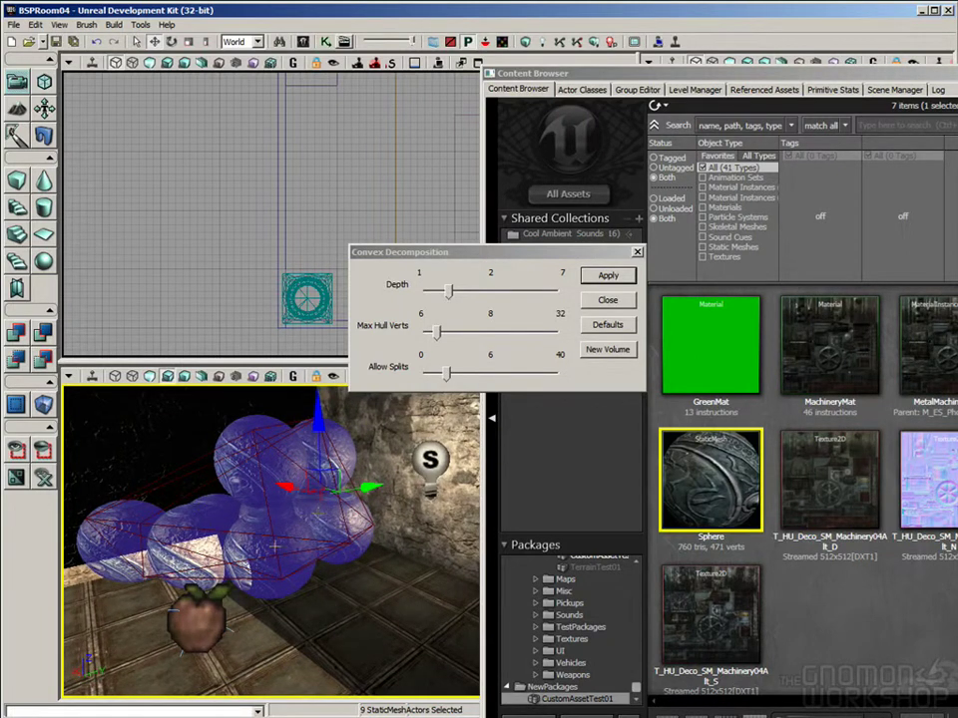
pyautogui.moveTo(282, 564); pyautogui.dragTo(275, 572, button='right')
# Set the Collision Type of the nine selected spheres to COLLIDE_BlockWeapons and close their properties.
pyautogui.press('F4')
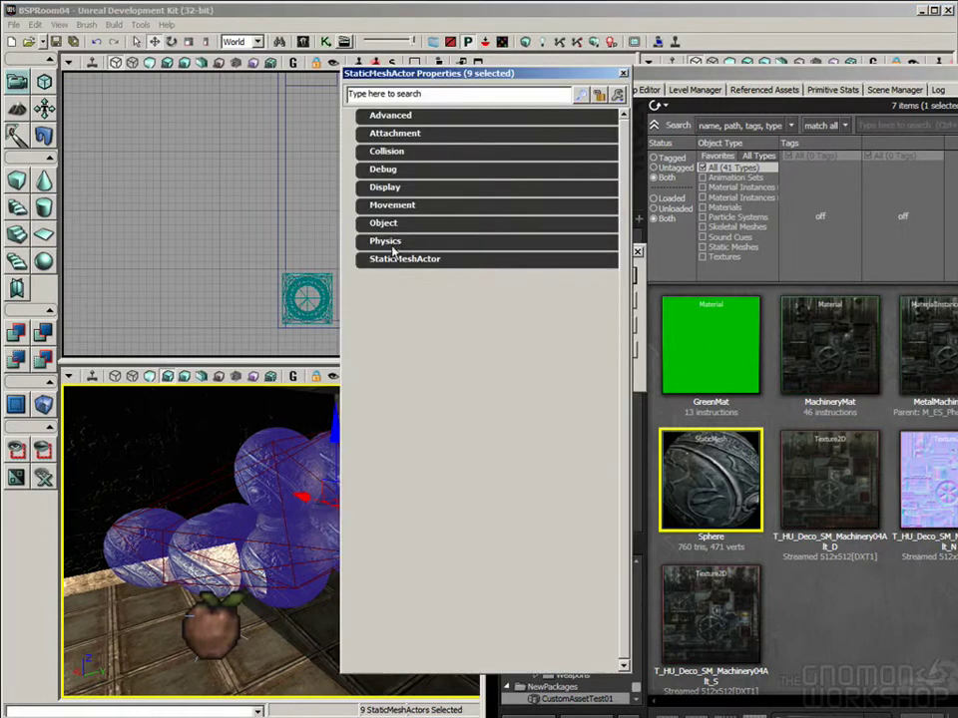
pyautogui.click(423, 151)
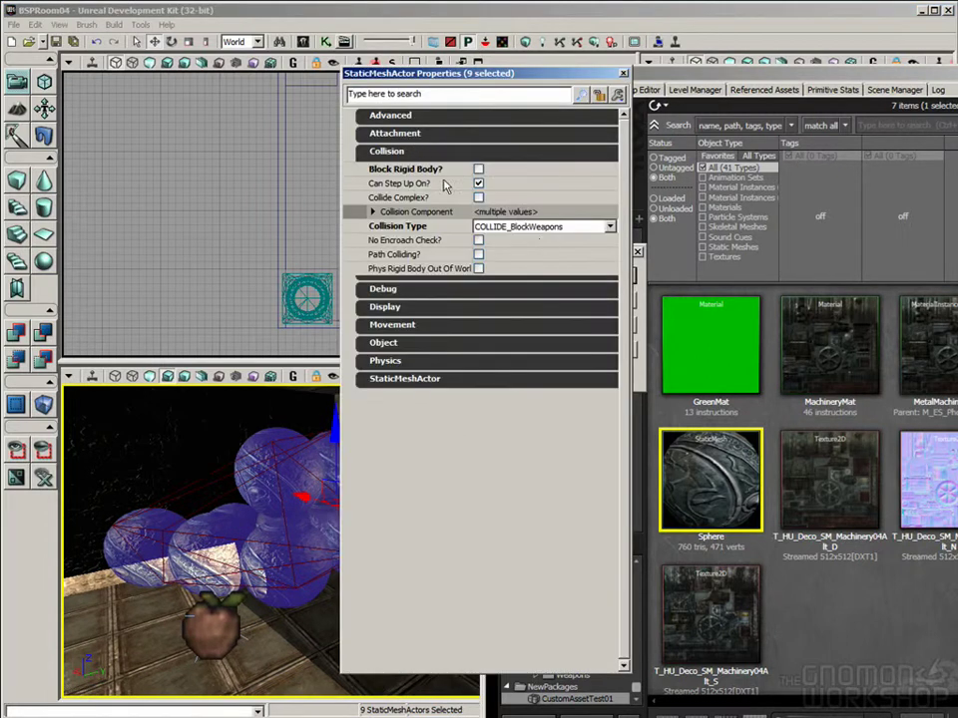
pyautogui.click(559, 227)
pyautogui.click(546, 233)
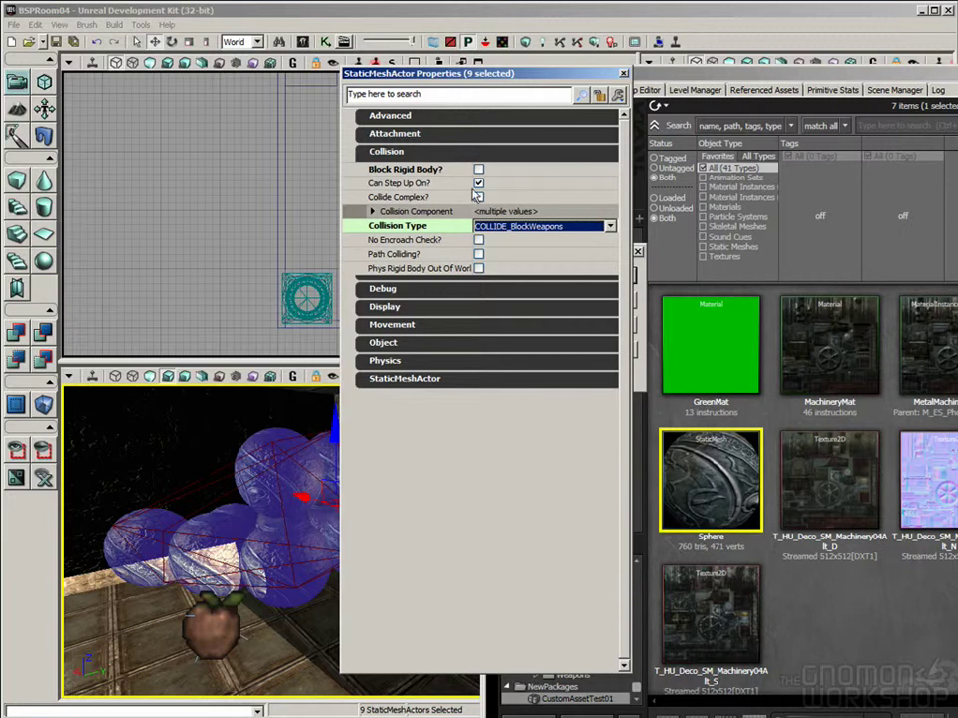
pyautogui.moveTo(180, 502); pyautogui.dragTo(205, 491, button='right')
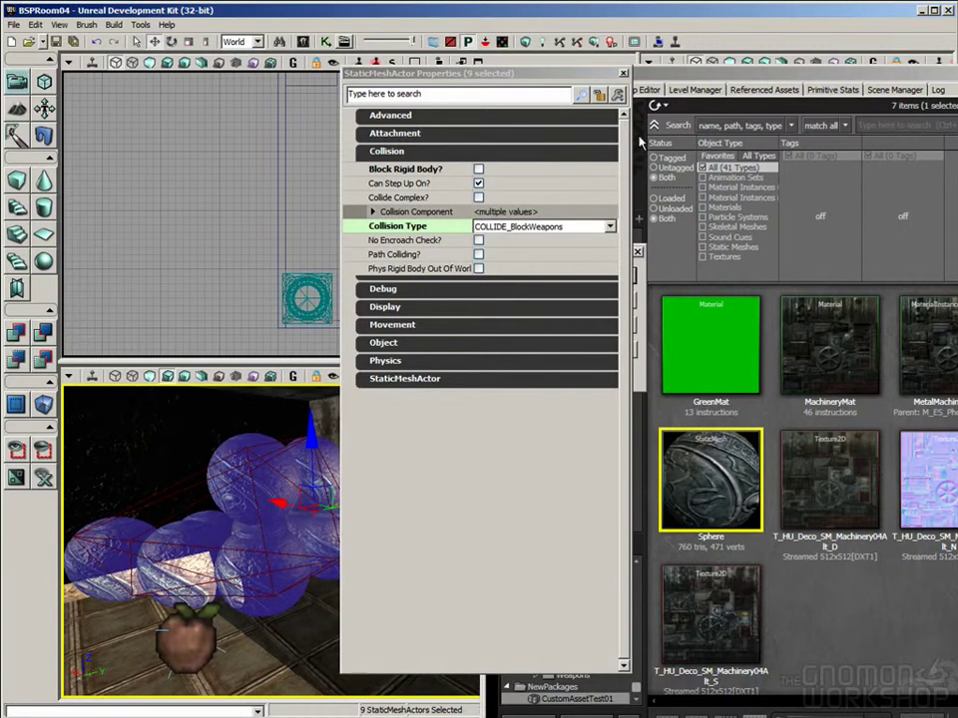
pyautogui.click(622, 75)
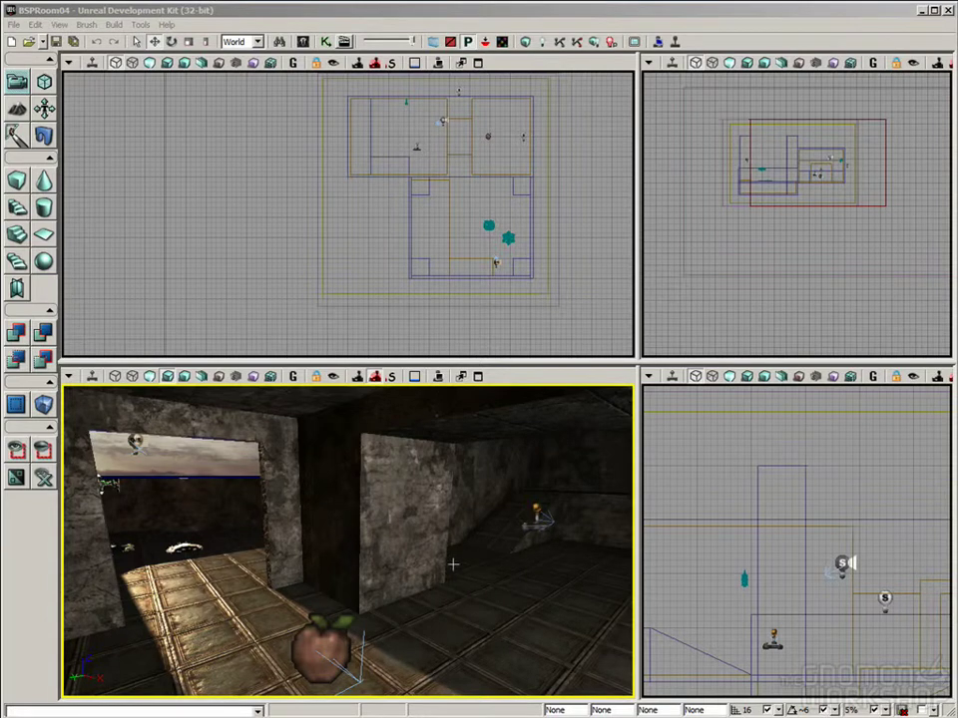
# Show the actor classes list beside the perspective view, collapse NavigationPoint and select HeightFog under Info.
pyautogui.moveTo(560, 514)
pyautogui.mouseDown(button='right')
pyautogui.moveTo(530, 507)
pyautogui.moveTo(559, 514)
pyautogui.mouseUp(button='right')
pyautogui.moveTo(559, 513); pyautogui.dragTo(576, 451)
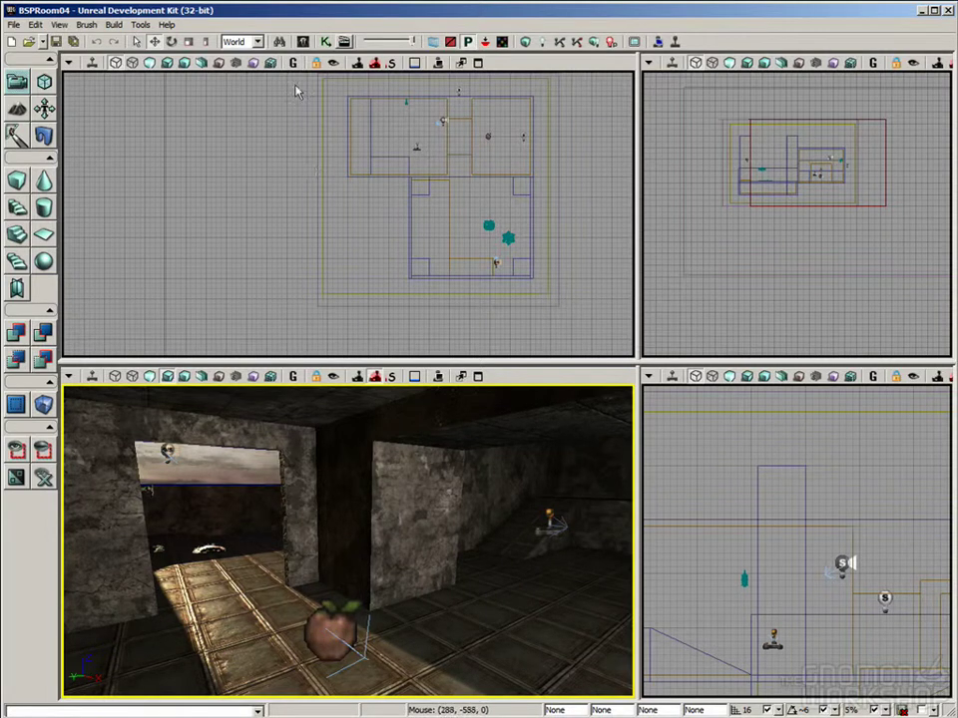
pyautogui.click(304, 42)
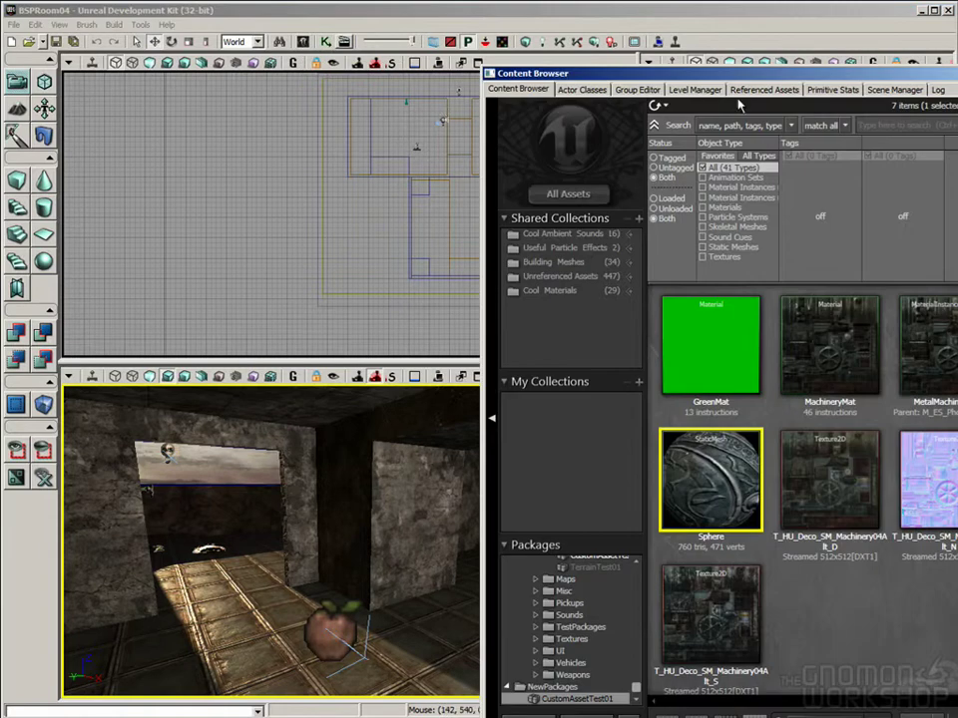
pyautogui.moveTo(744, 79); pyautogui.dragTo(681, 32)
pyautogui.click(529, 56)
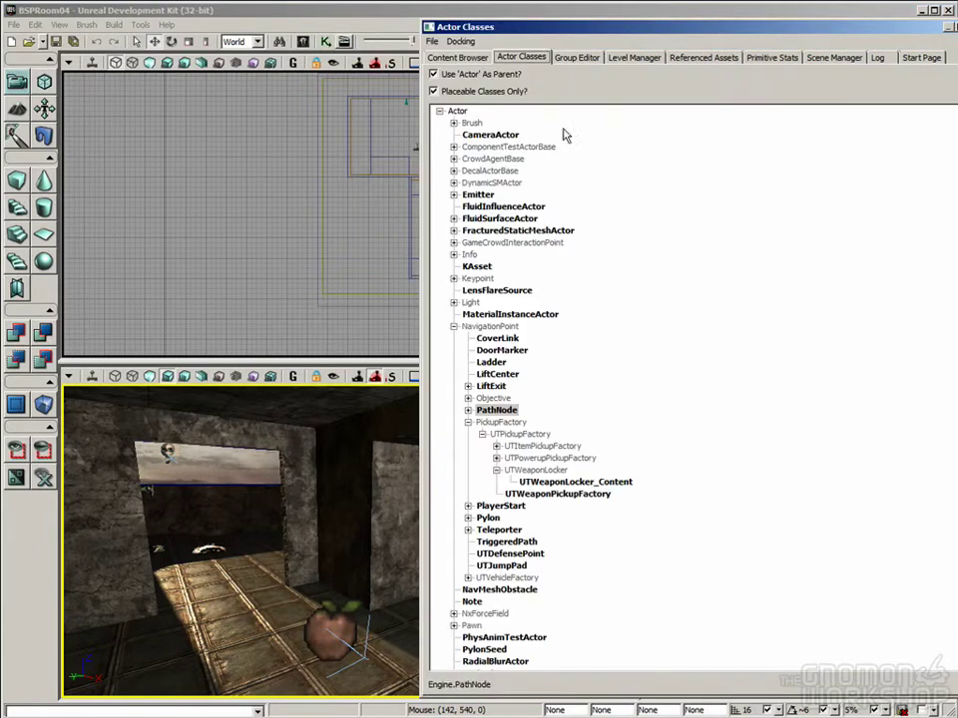
pyautogui.click(454, 326)
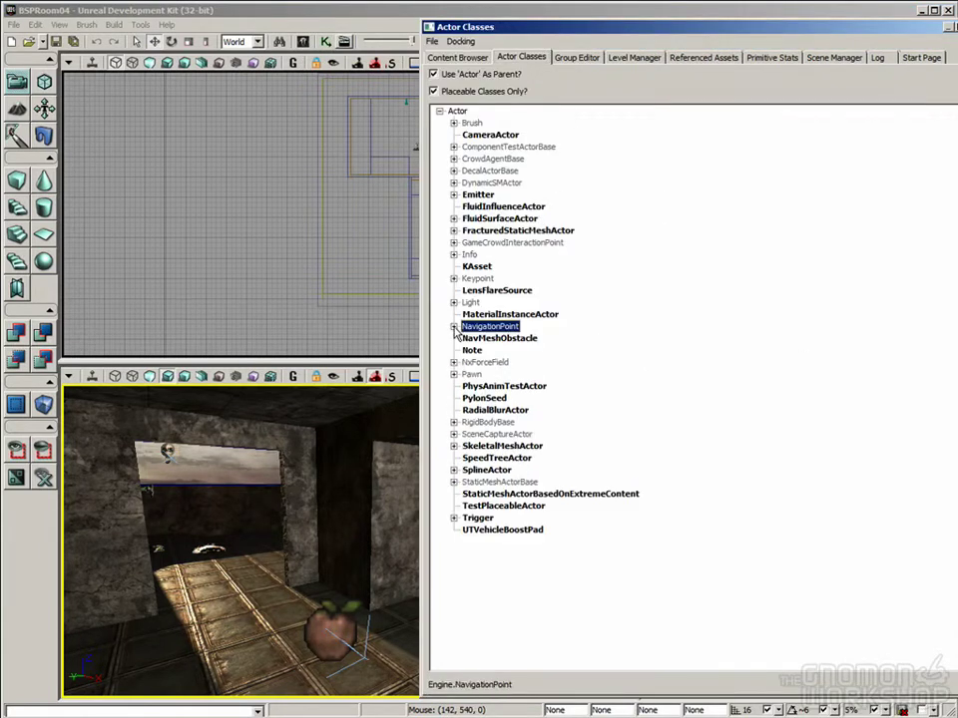
pyautogui.doubleClick(471, 258)
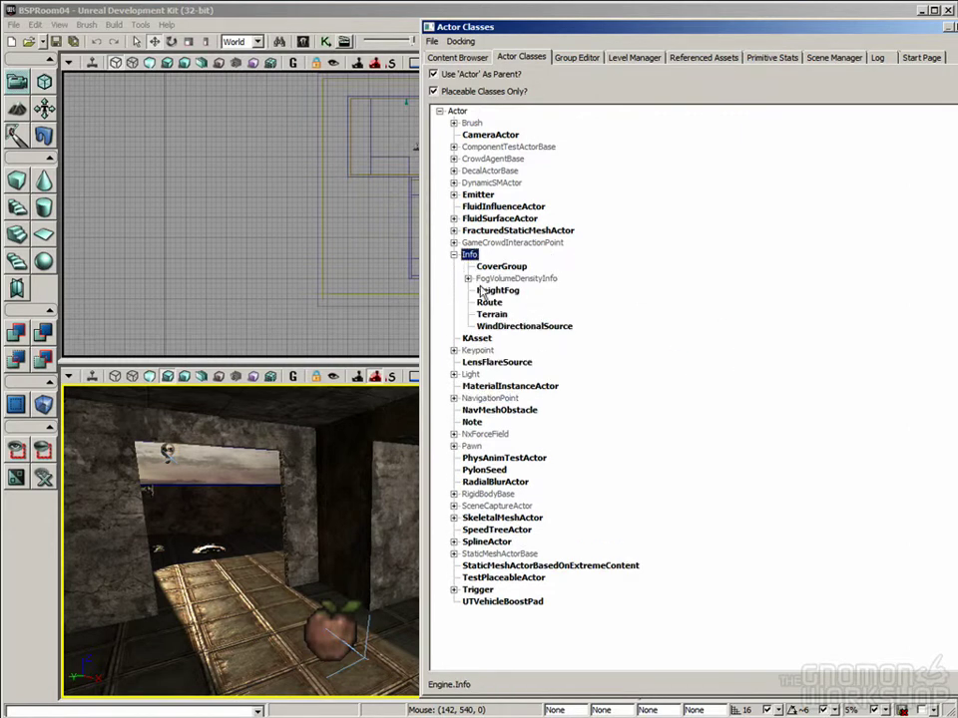
pyautogui.click(499, 315)
pyautogui.click(505, 291)
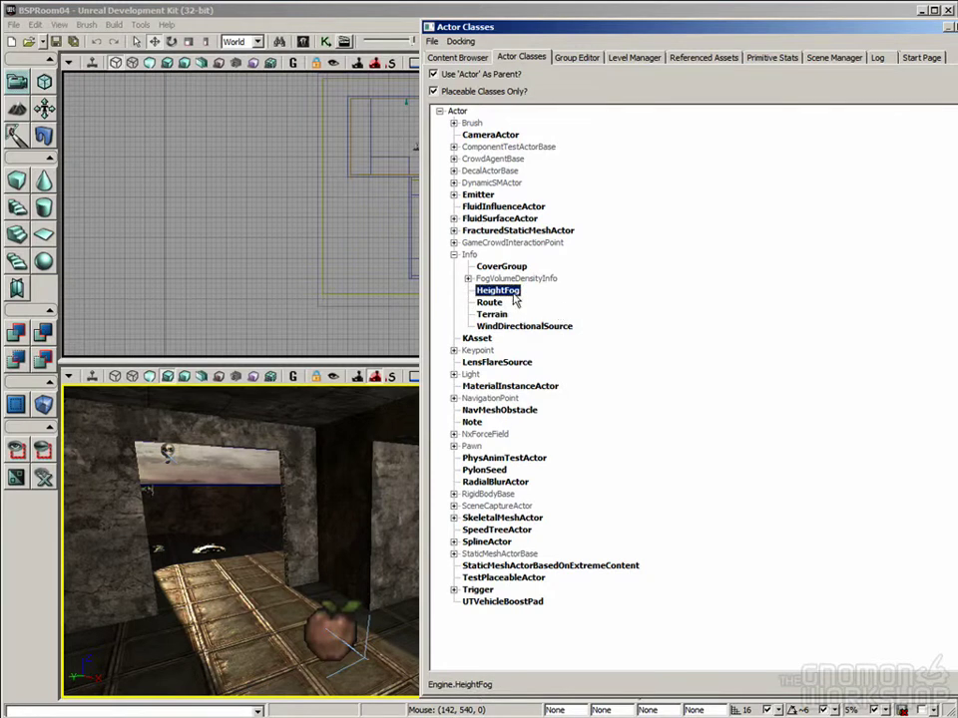
# Place a HeightFog actor on the tiled floor near the doorway and raise it to the height of the opening.
pyautogui.moveTo(204, 556); pyautogui.dragTo(239, 548)
pyautogui.moveTo(237, 570); pyautogui.dragTo(233, 591, button='right')
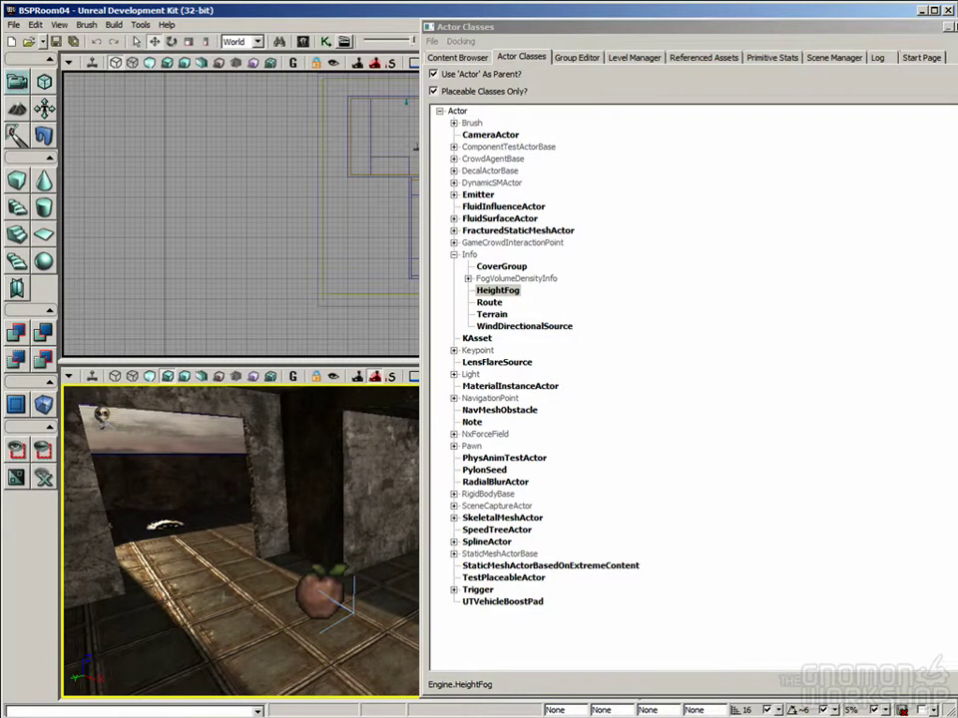
pyautogui.press('a')
pyautogui.click(227, 589)
pyautogui.moveTo(218, 534); pyautogui.dragTo(202, 374)
# Open the HeightFog actor's properties and expand its HeightFogComponent settings, keeping the fog actor in view.
pyautogui.moveTo(260, 628); pyautogui.dragTo(255, 615, button='right')
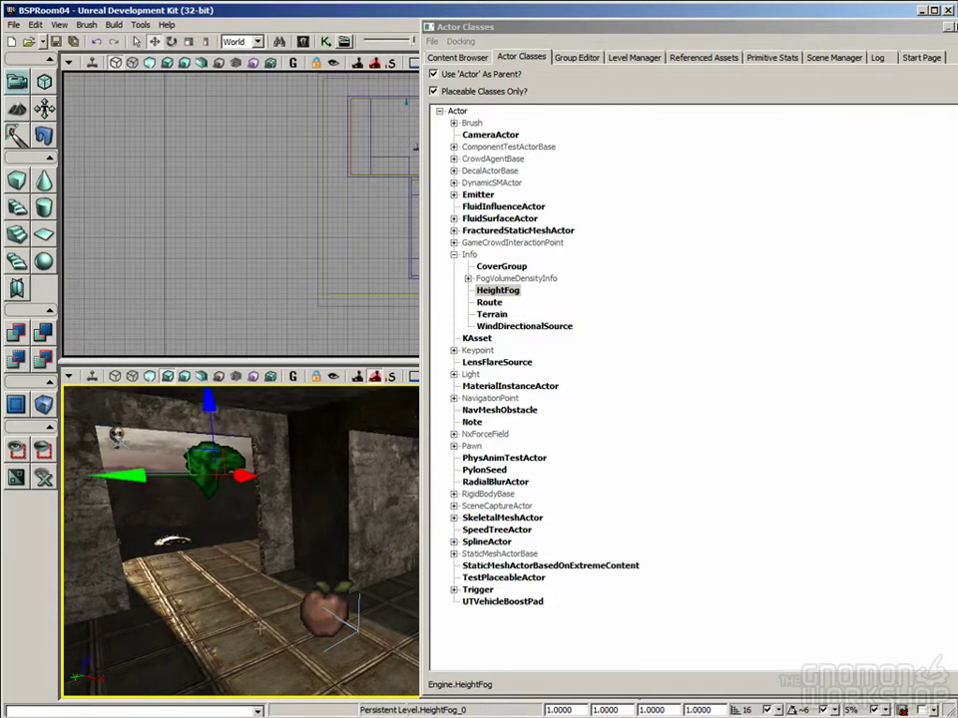
pyautogui.press('F4')
pyautogui.moveTo(213, 590); pyautogui.dragTo(201, 577, button='right')
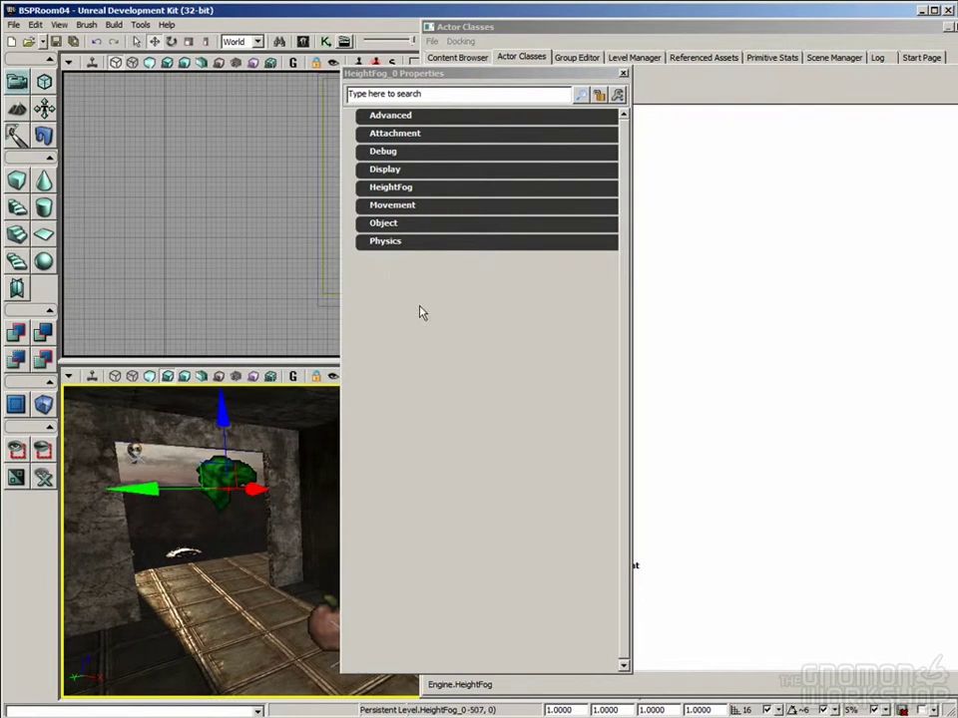
pyautogui.moveTo(251, 550)
pyautogui.mouseDown(button='right')
pyautogui.moveTo(261, 557)
pyautogui.moveTo(249, 561)
pyautogui.mouseUp(button='right')
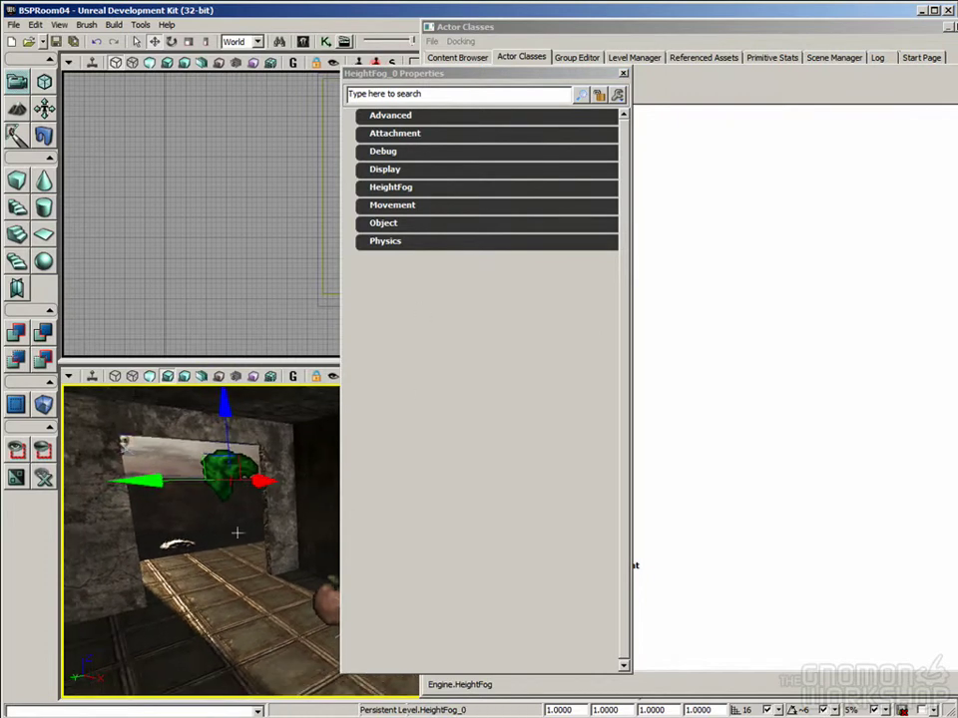
pyautogui.moveTo(399, 73); pyautogui.dragTo(459, 85)
pyautogui.click(473, 199)
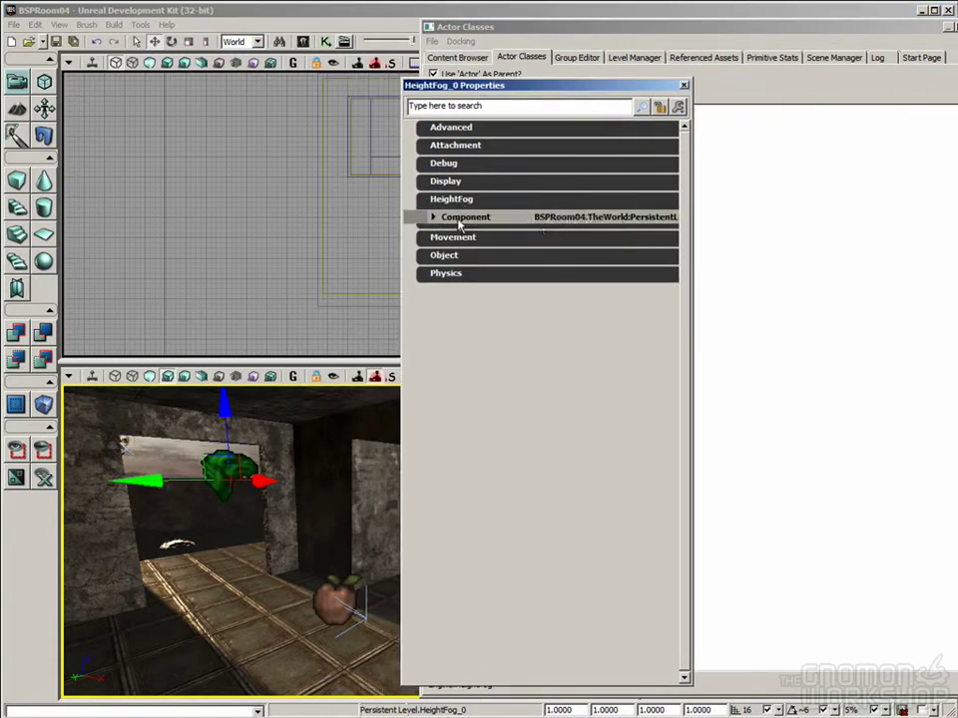
pyautogui.click(455, 217)
pyautogui.click(490, 232)
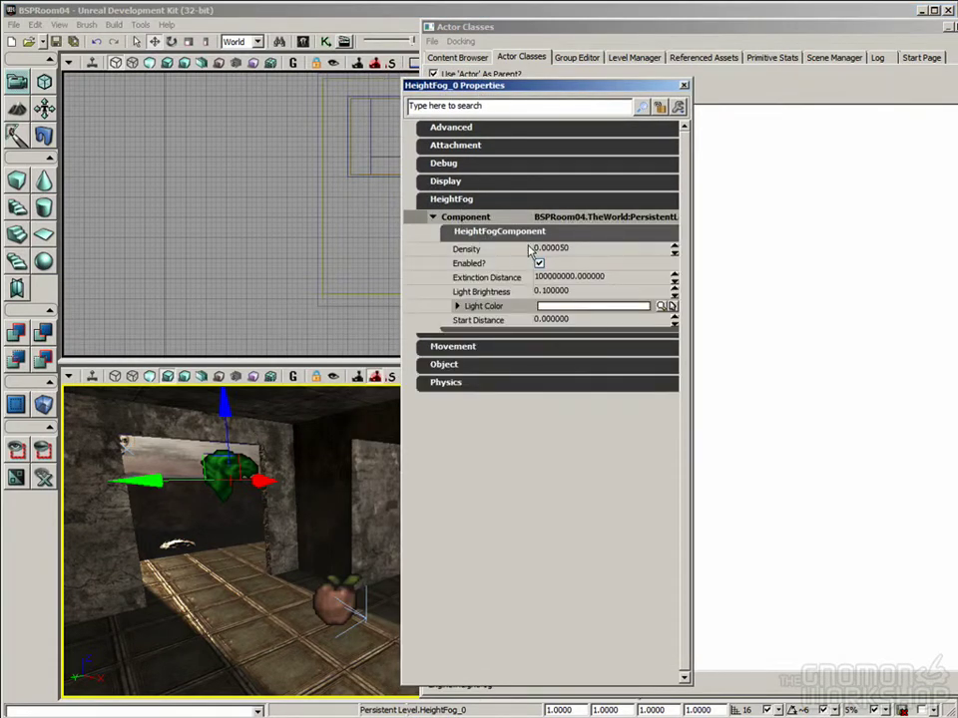
# Set the height fog's Density to 0.005 and check the effect in the room.
pyautogui.click(514, 251)
pyautogui.click(552, 249)
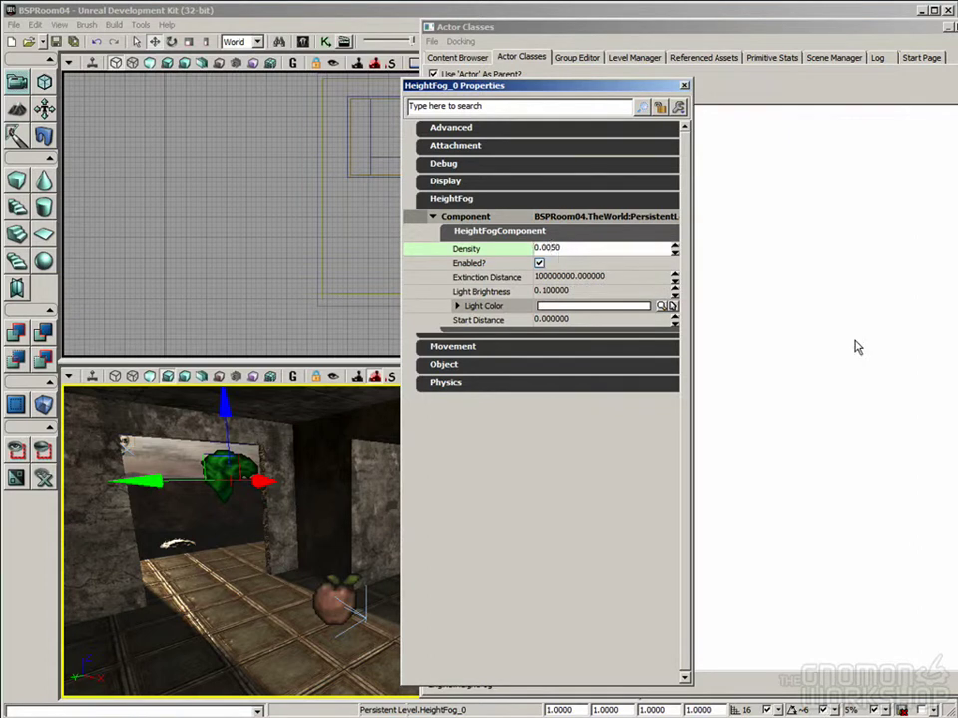
pyautogui.press('Return')
pyautogui.moveTo(319, 542); pyautogui.dragTo(302, 567, button='right')
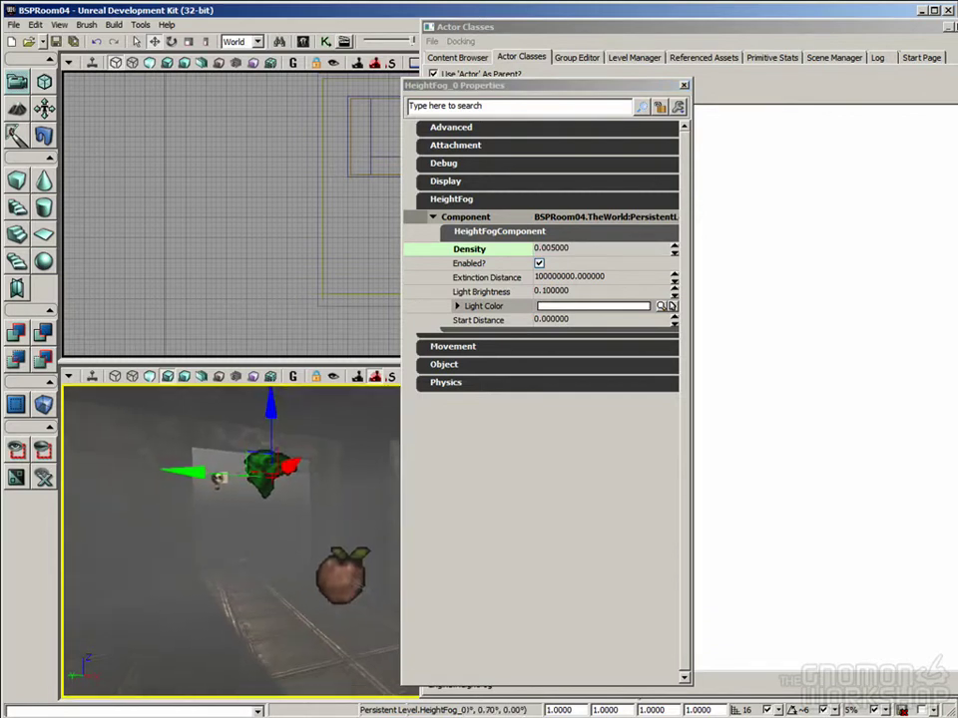
pyautogui.moveTo(271, 424)
pyautogui.mouseDown()
pyautogui.moveTo(271, 529)
pyautogui.moveTo(270, 321)
pyautogui.moveTo(271, 459)
pyautogui.moveTo(270, 421)
pyautogui.mouseUp()
# Set the height fog's Density to 0.0005.
pyautogui.click(562, 250)
pyautogui.click(547, 249)
pyautogui.write('0')
pyautogui.press('Return')
pyautogui.moveTo(234, 557); pyautogui.dragTo(319, 548, button='right')
# Clear the actor classes window away, move the fog properties aside and examine the fog in the open-air area against the sky.
pyautogui.click(949, 22)
pyautogui.moveTo(499, 84); pyautogui.dragTo(659, 79)
pyautogui.moveTo(325, 559); pyautogui.dragTo(250, 429)
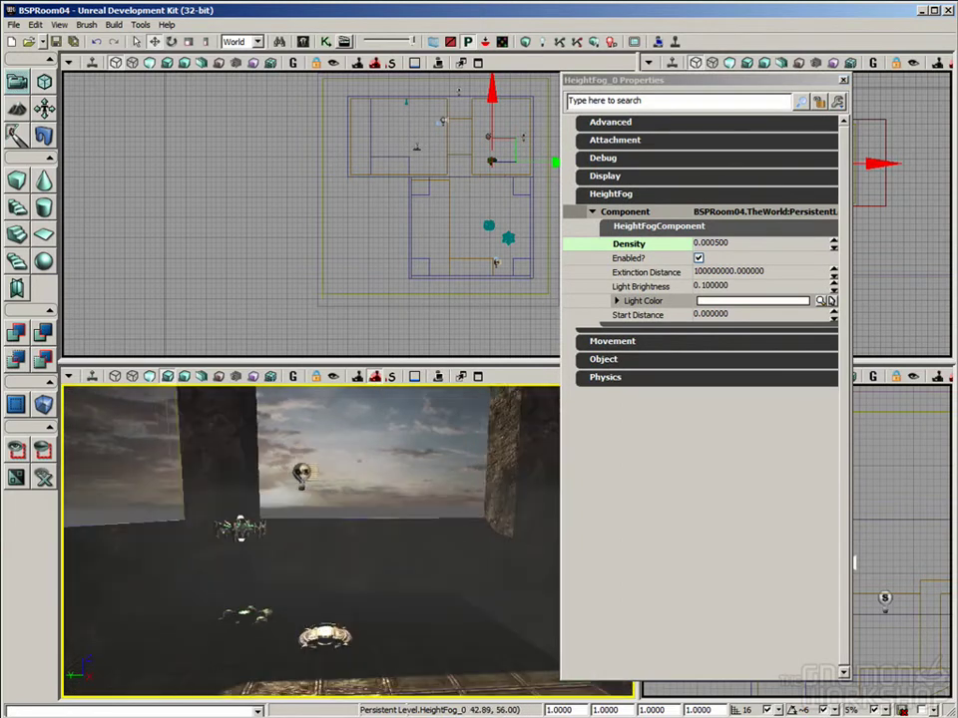
pyautogui.moveTo(249, 428); pyautogui.dragTo(240, 427, button='right')
pyautogui.moveTo(240, 427); pyautogui.dragTo(249, 394, button='middle')
pyautogui.moveTo(250, 394); pyautogui.dragTo(285, 389, button='right')
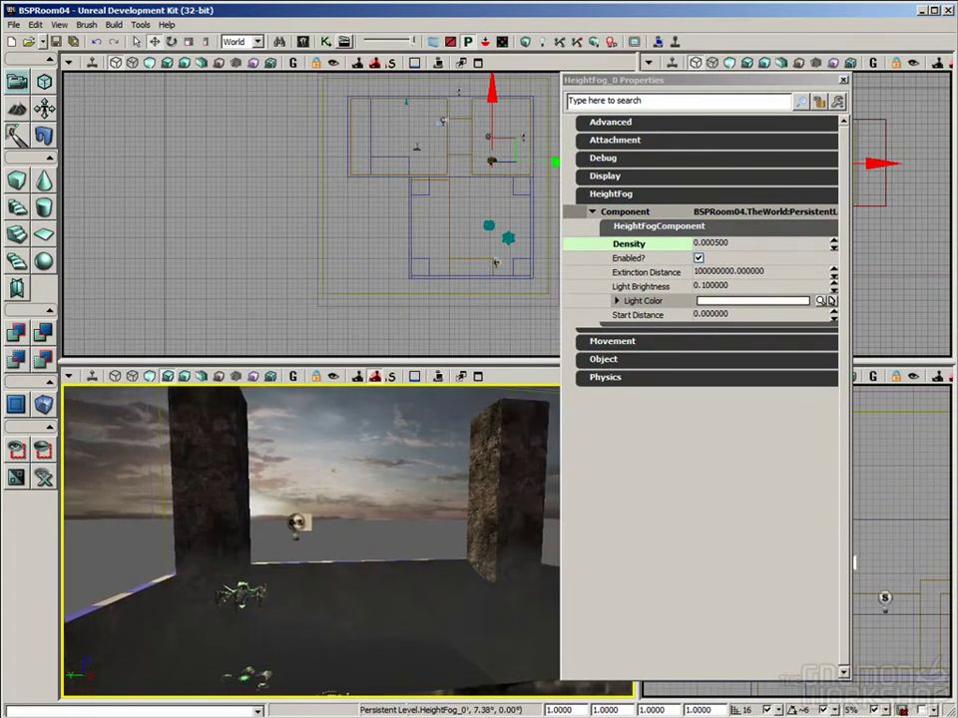
# Set the height fog's Light Color to a pale blue with Red 184, Green 188 and Blue 220.
pyautogui.moveTo(430, 530); pyautogui.dragTo(478, 521, button='right')
pyautogui.moveTo(479, 520); pyautogui.dragTo(491, 591, button='middle')
pyautogui.moveTo(412, 468); pyautogui.dragTo(412, 490, button='middle')
pyautogui.moveTo(412, 491); pyautogui.dragTo(412, 468)
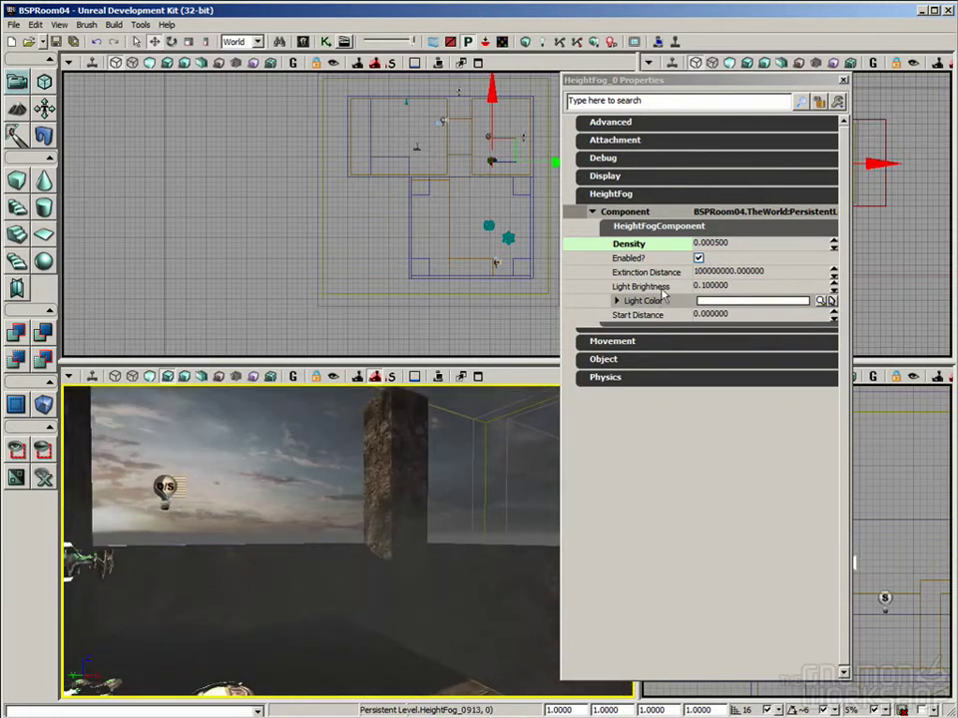
pyautogui.click(718, 286)
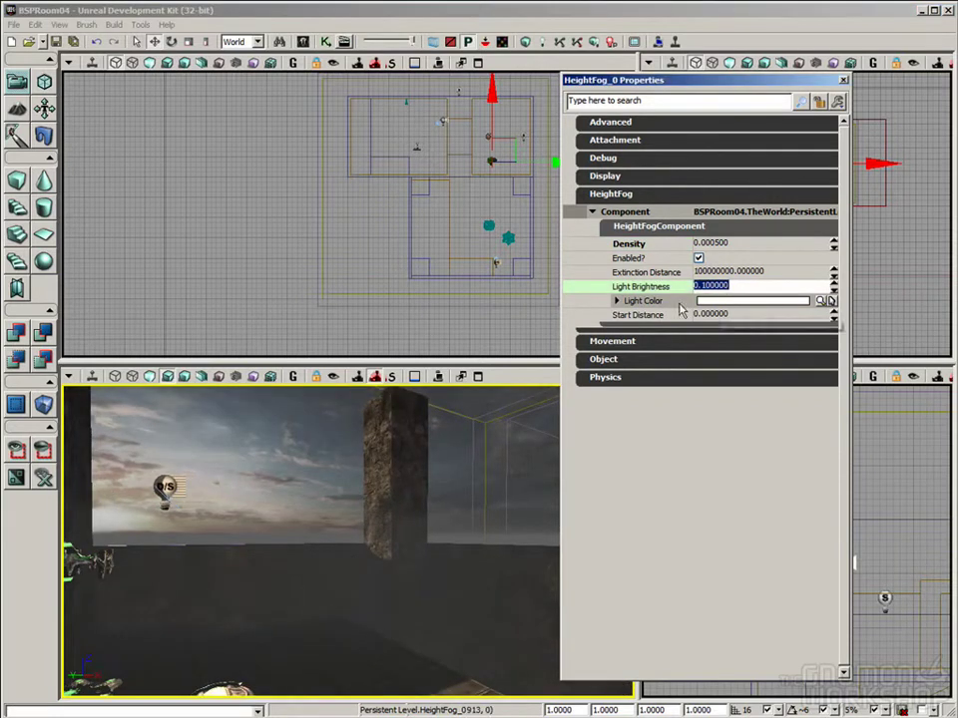
pyautogui.moveTo(374, 562); pyautogui.dragTo(363, 611, button='right')
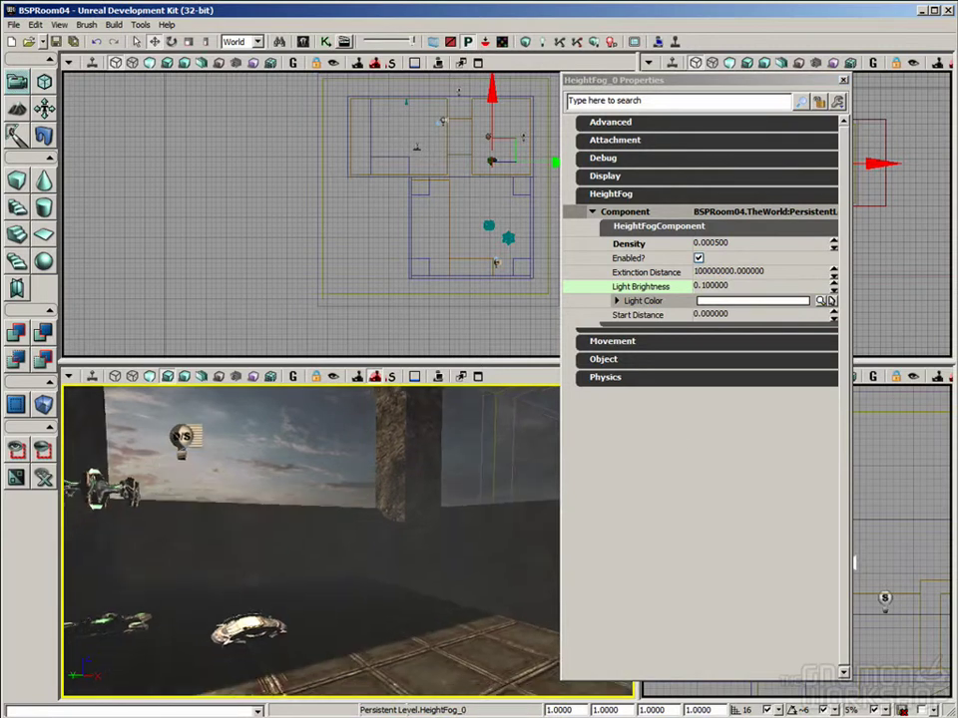
pyautogui.click(809, 302)
pyautogui.click(819, 301)
pyautogui.moveTo(851, 122); pyautogui.dragTo(823, 201)
pyautogui.click(895, 143)
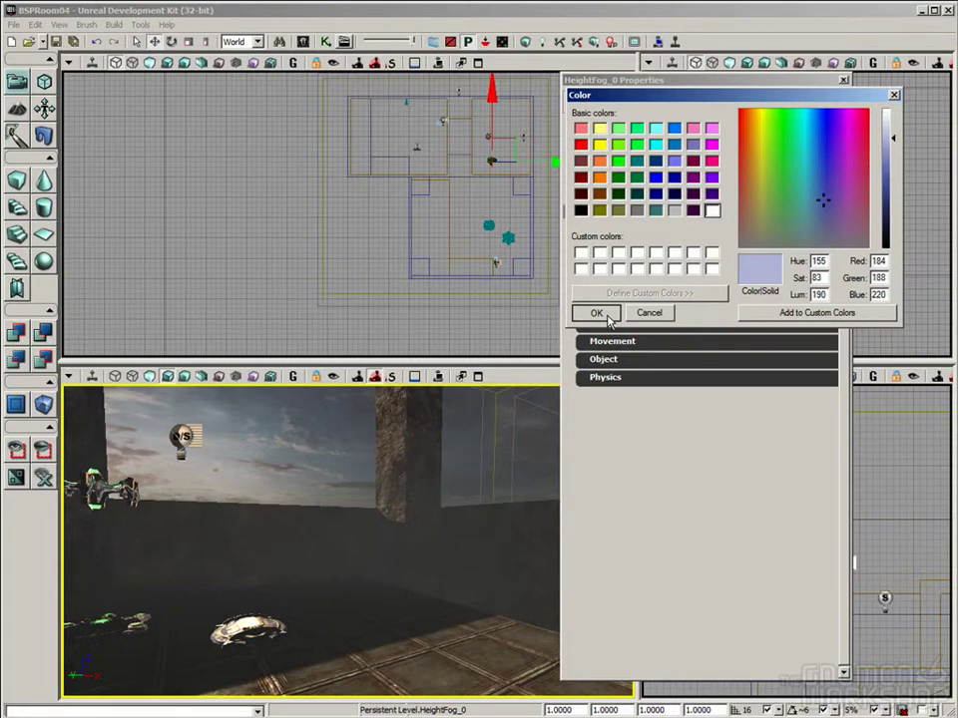
pyautogui.click(595, 313)
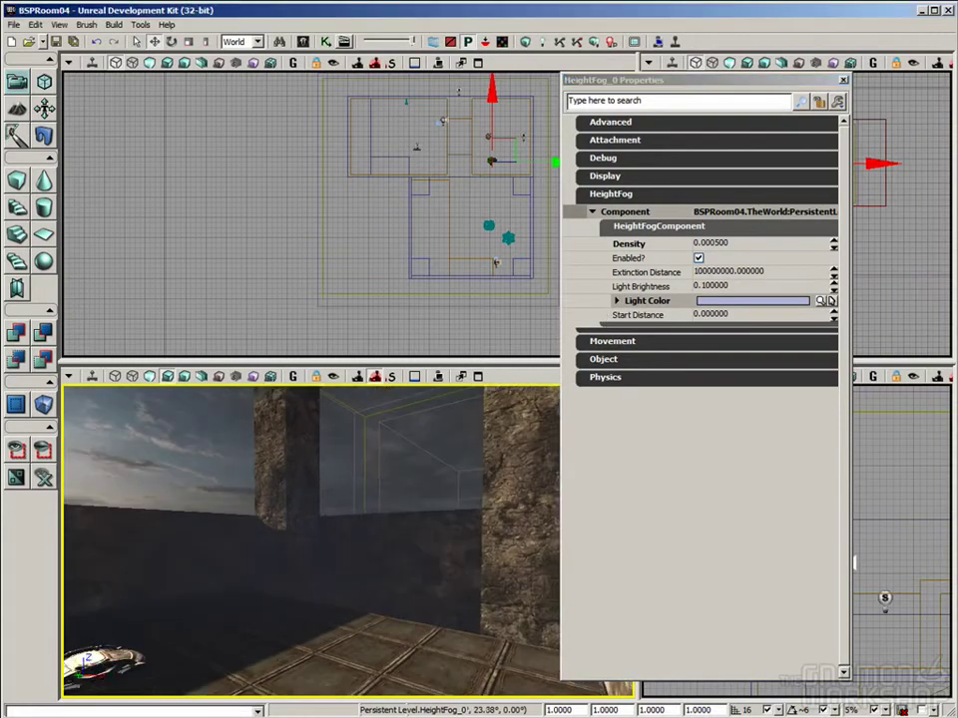
# Examine the tinted fog outside and indoors, and lower the HeightFog actor from the ceiling to just above the floor.
pyautogui.moveTo(418, 589); pyautogui.dragTo(384, 577, button='right')
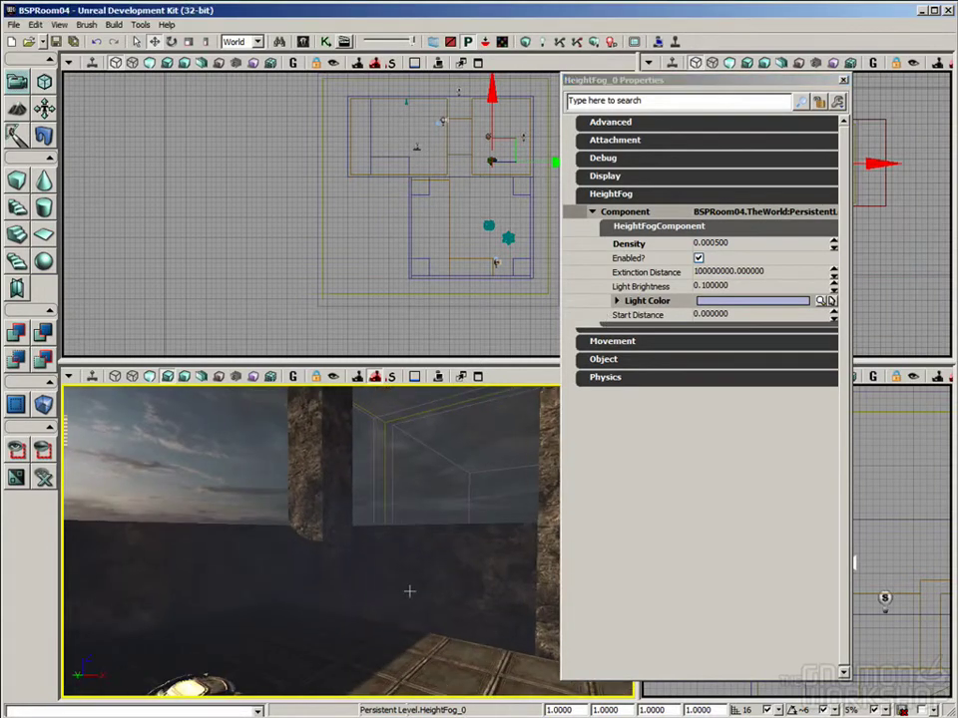
pyautogui.moveTo(383, 566); pyautogui.dragTo(611, 509)
pyautogui.moveTo(399, 519); pyautogui.dragTo(327, 539)
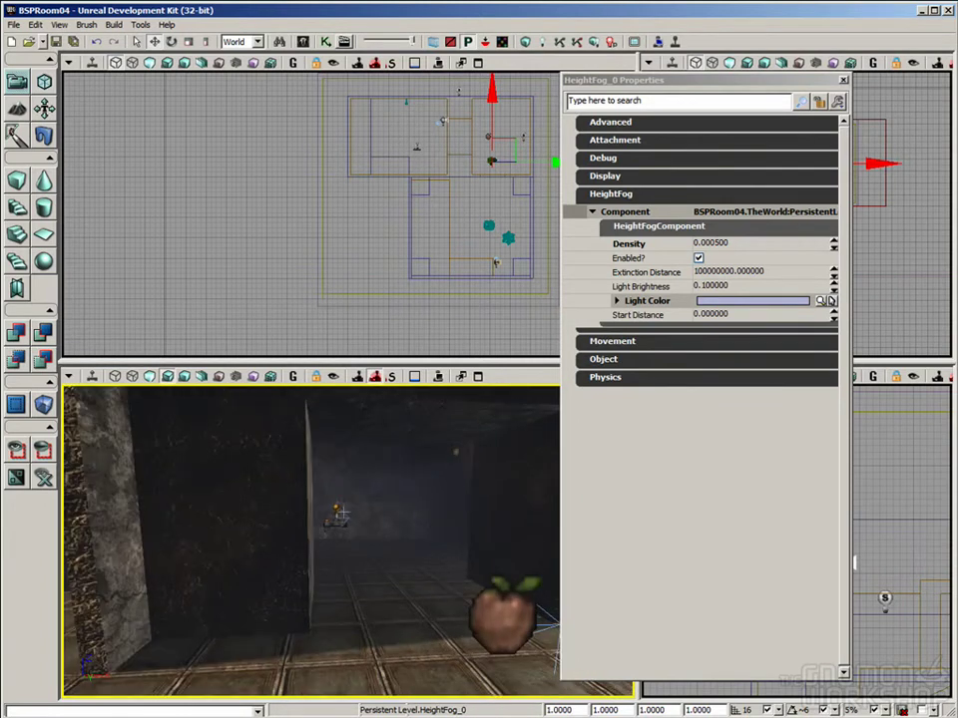
pyautogui.moveTo(434, 531); pyautogui.dragTo(344, 511, button='right')
pyautogui.moveTo(344, 511); pyautogui.dragTo(351, 623)
pyautogui.moveTo(488, 526); pyautogui.dragTo(560, 437, button='right')
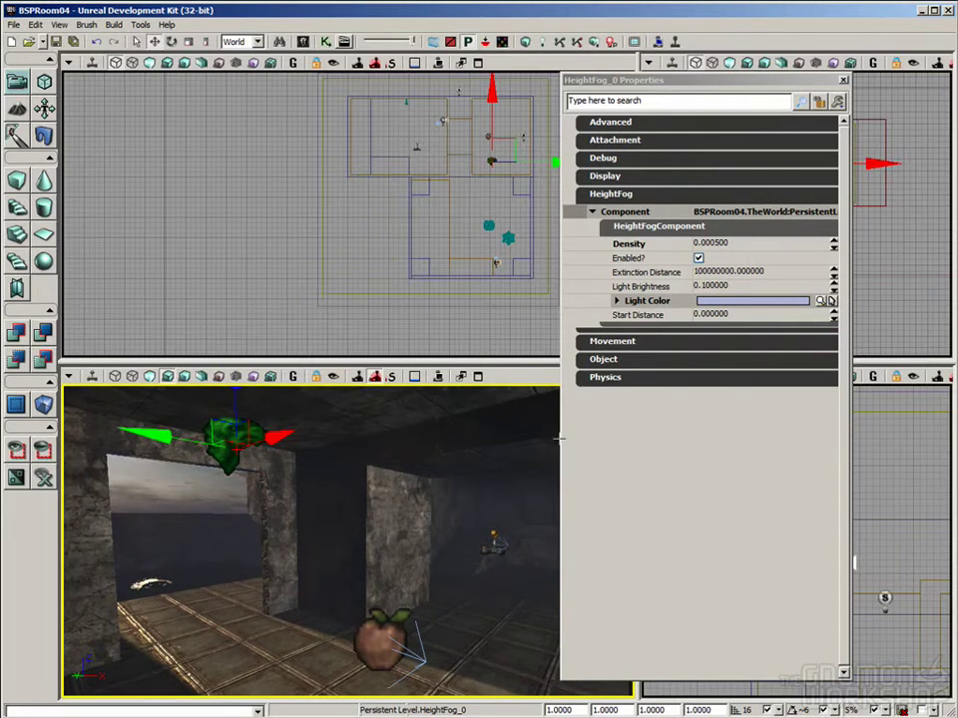
pyautogui.moveTo(459, 470); pyautogui.dragTo(377, 471, button='right')
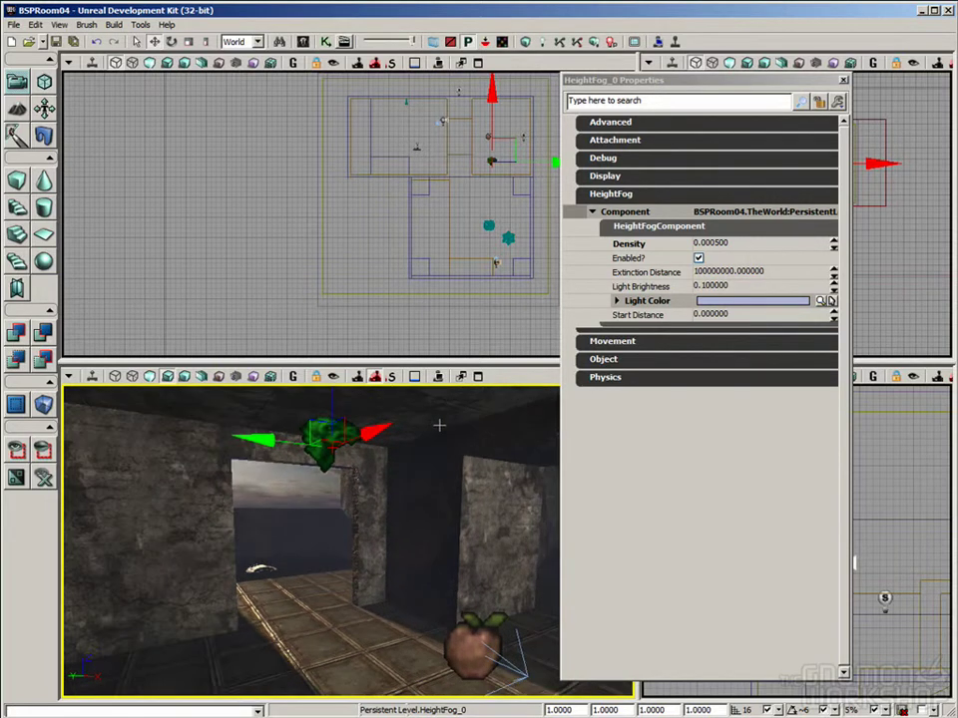
pyautogui.moveTo(432, 529); pyautogui.dragTo(461, 529, button='right')
pyautogui.moveTo(243, 407); pyautogui.dragTo(245, 561)
# Set the height fog's Density to 0.0025 and check the low-lying fog in the rooms and through the doorway.
pyautogui.click(710, 243)
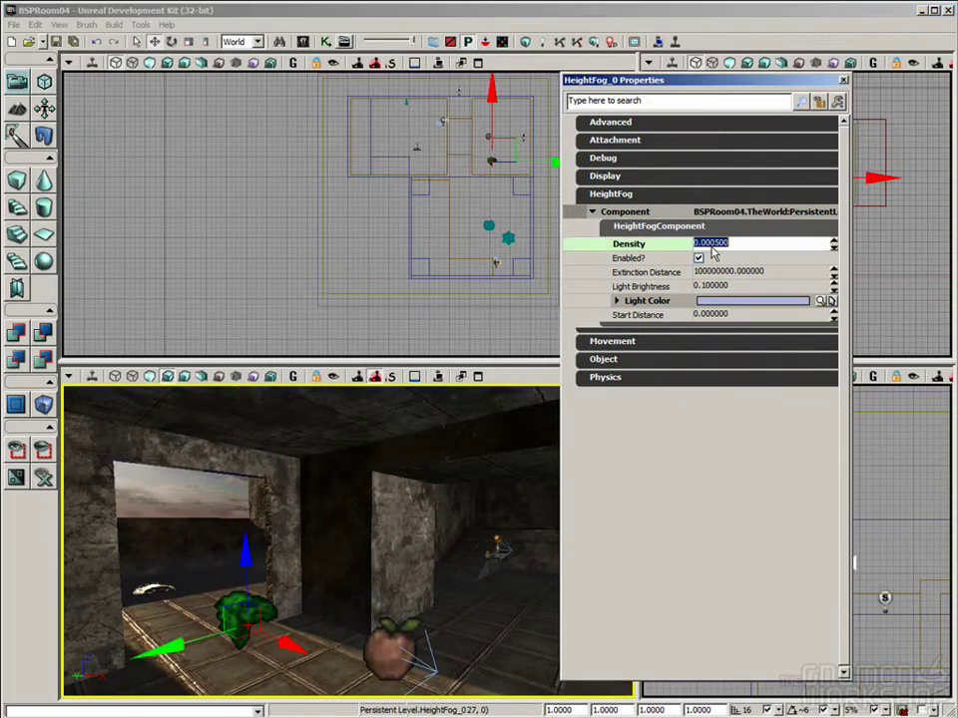
pyautogui.write('2')
pyautogui.press('Return')
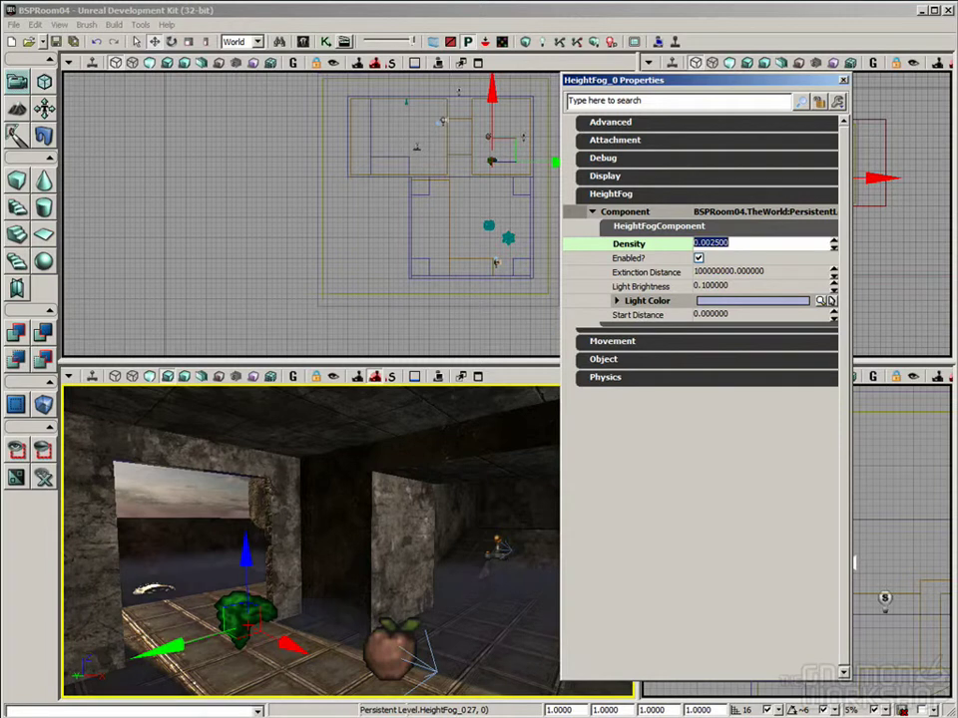
pyautogui.moveTo(335, 458); pyautogui.dragTo(358, 499, button='right')
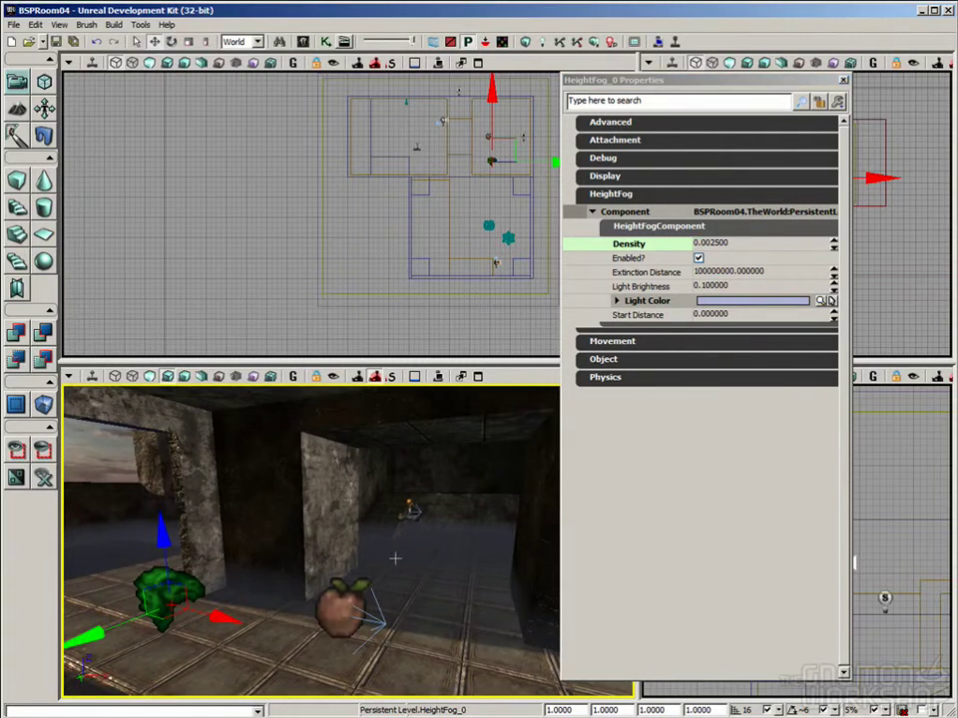
pyautogui.moveTo(364, 579); pyautogui.dragTo(526, 561)
pyautogui.moveTo(494, 554); pyautogui.dragTo(457, 558, button='middle')
pyautogui.moveTo(390, 566); pyautogui.dragTo(269, 546, button='right')
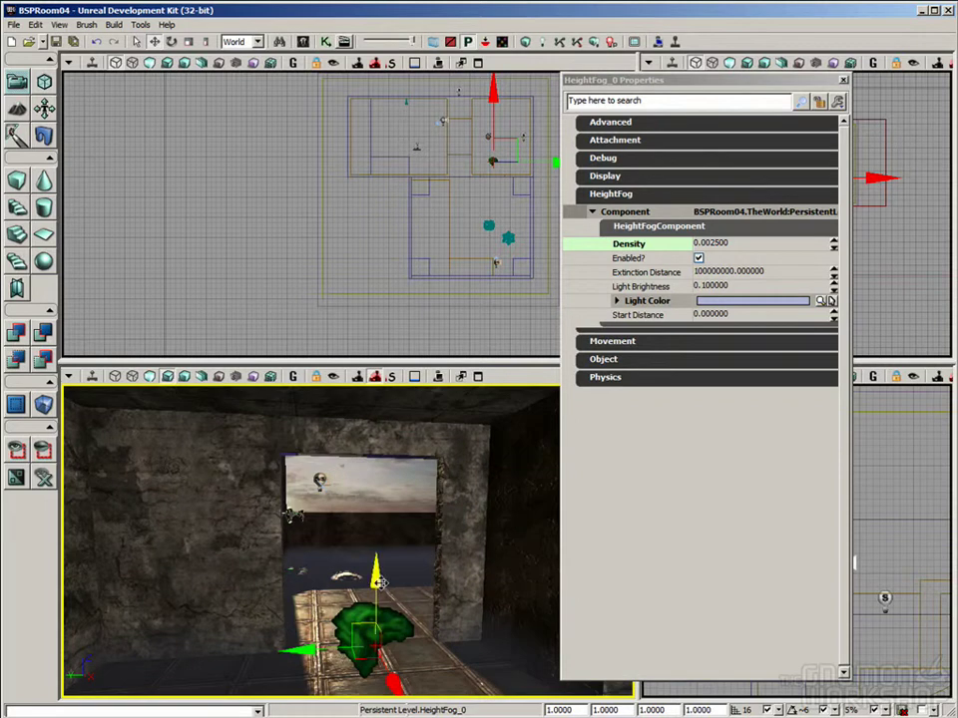
# Raise the HeightFog actor high above the room, set its Density to 0.00005 and check the open area.
pyautogui.moveTo(380, 582); pyautogui.dragTo(400, 571)
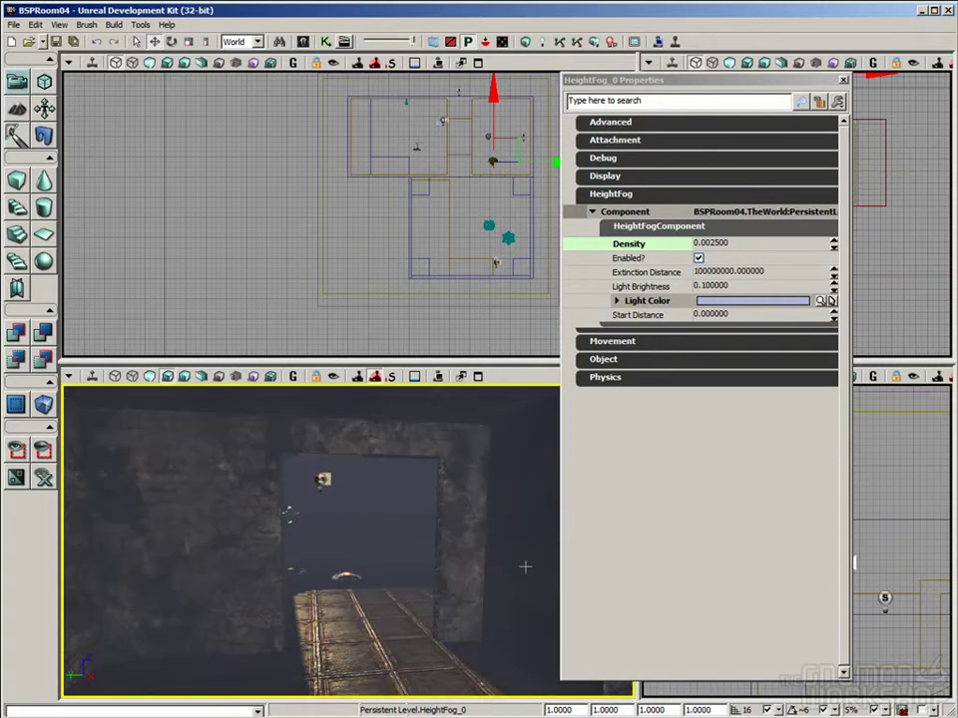
pyautogui.click(704, 242)
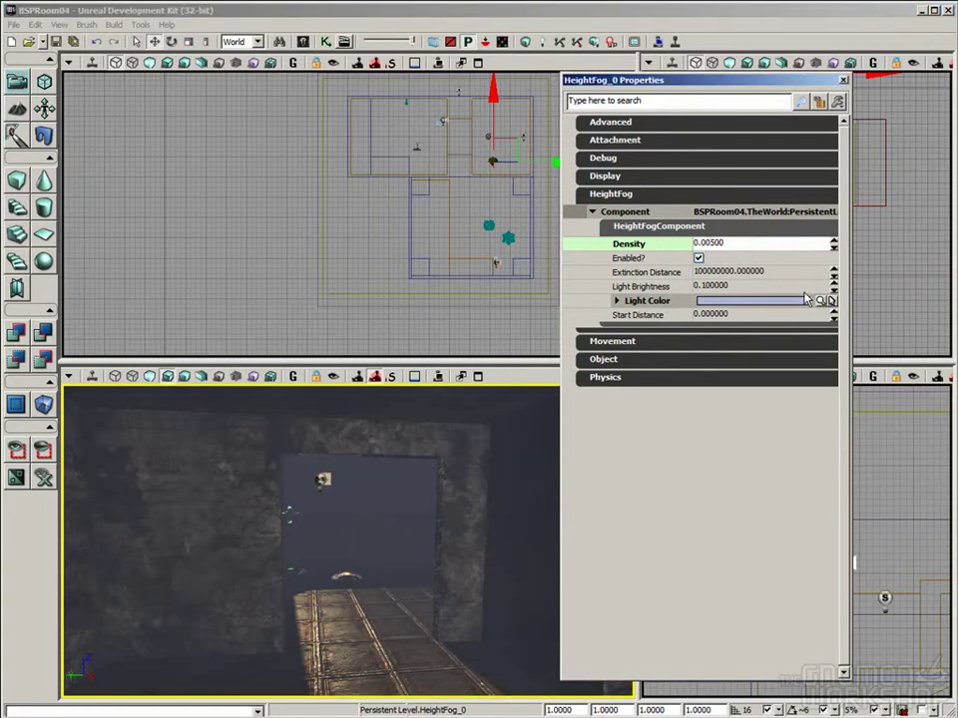
pyautogui.write('0')
pyautogui.press('Return')
pyautogui.moveTo(417, 647); pyautogui.dragTo(398, 510)
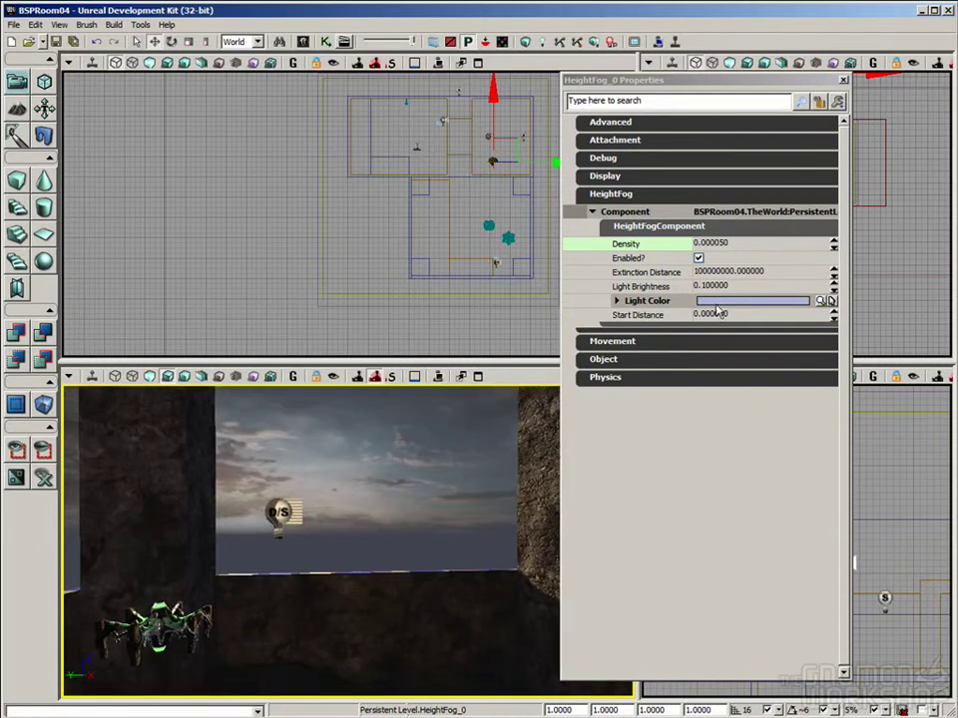
# Set the height fog's Light Brightness to 0.3 and check the fog against the walls and sky.
pyautogui.click(738, 285)
pyautogui.press('BackSpace')
pyautogui.write('3')
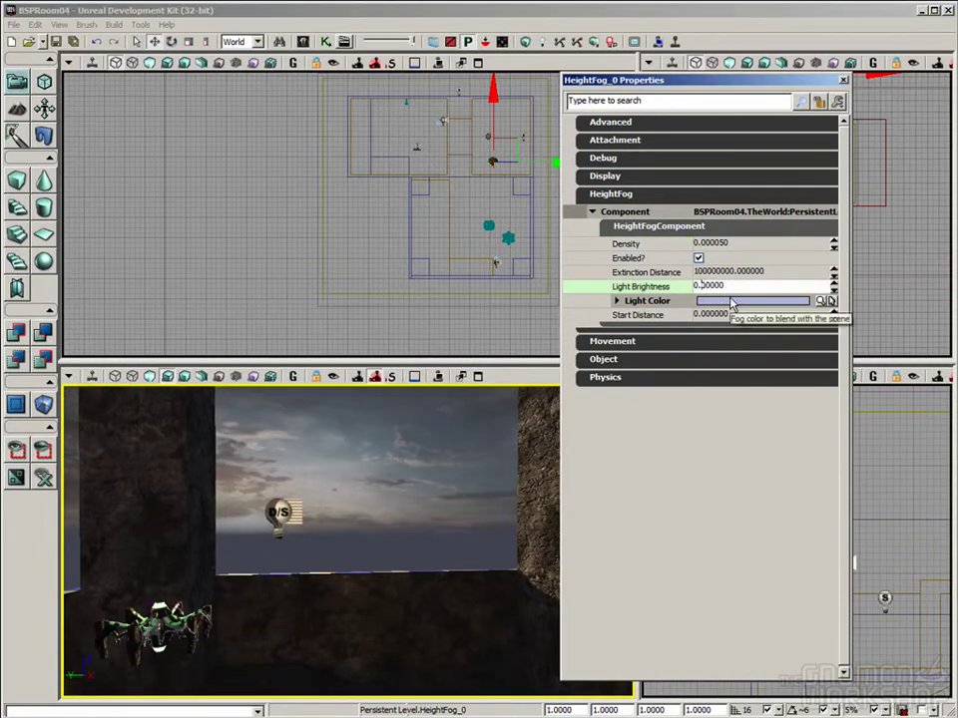
pyautogui.press('Return')
pyautogui.moveTo(407, 473); pyautogui.dragTo(385, 465)
pyautogui.moveTo(394, 560); pyautogui.dragTo(445, 538, button='right')
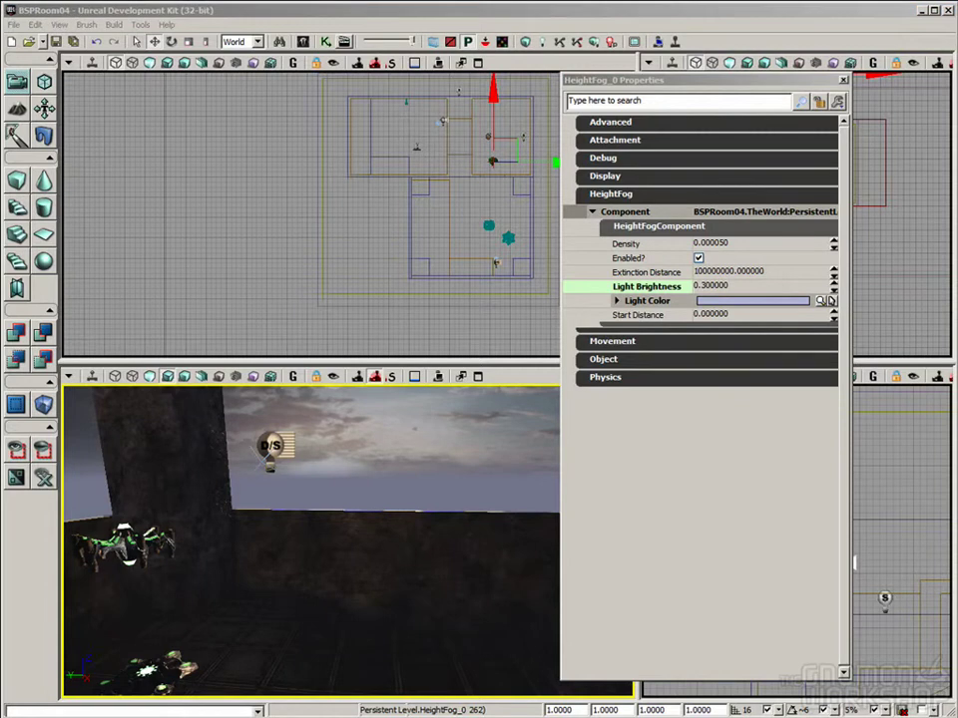
pyautogui.moveTo(444, 449); pyautogui.dragTo(486, 433, button='right')
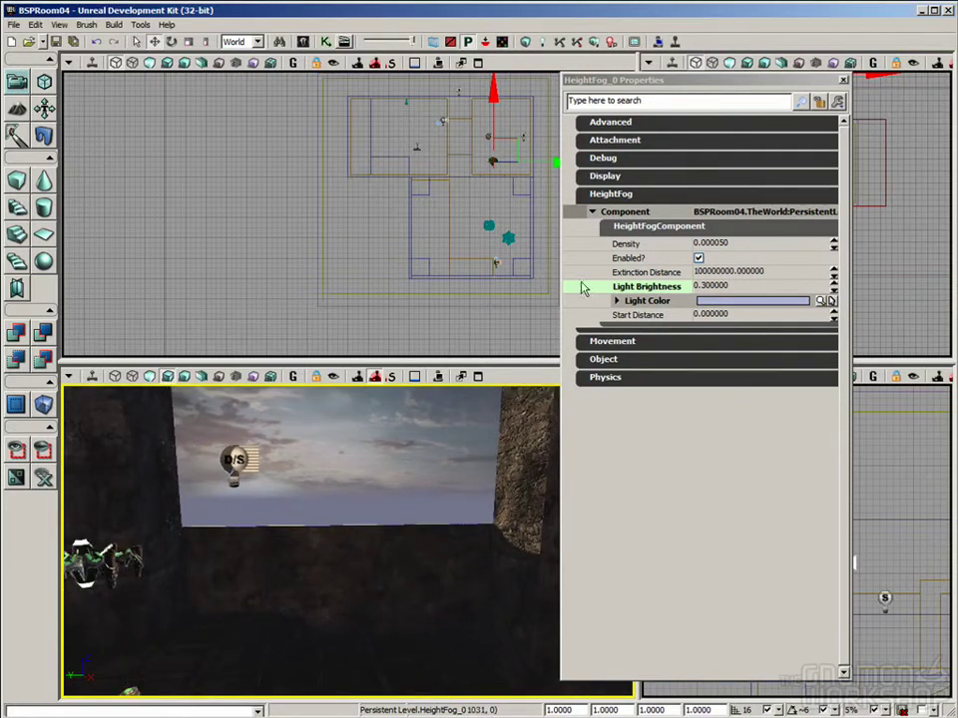
# Search the level's actors for "height", select HeightFog_0 and close the search.
pyautogui.click(280, 42)
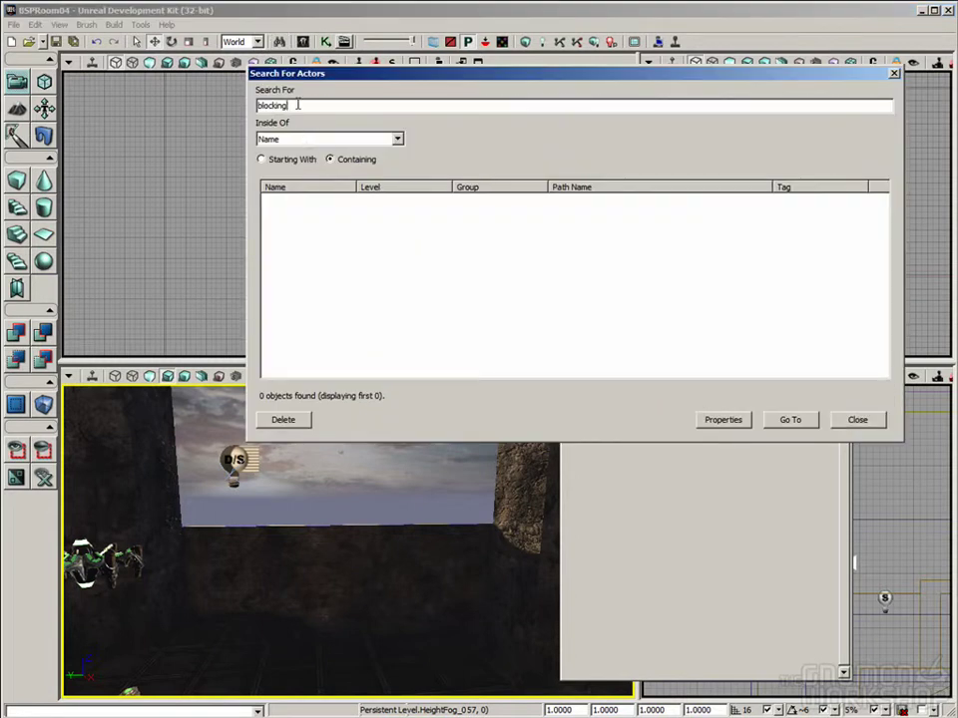
pyautogui.write('height')
pyautogui.click(293, 201)
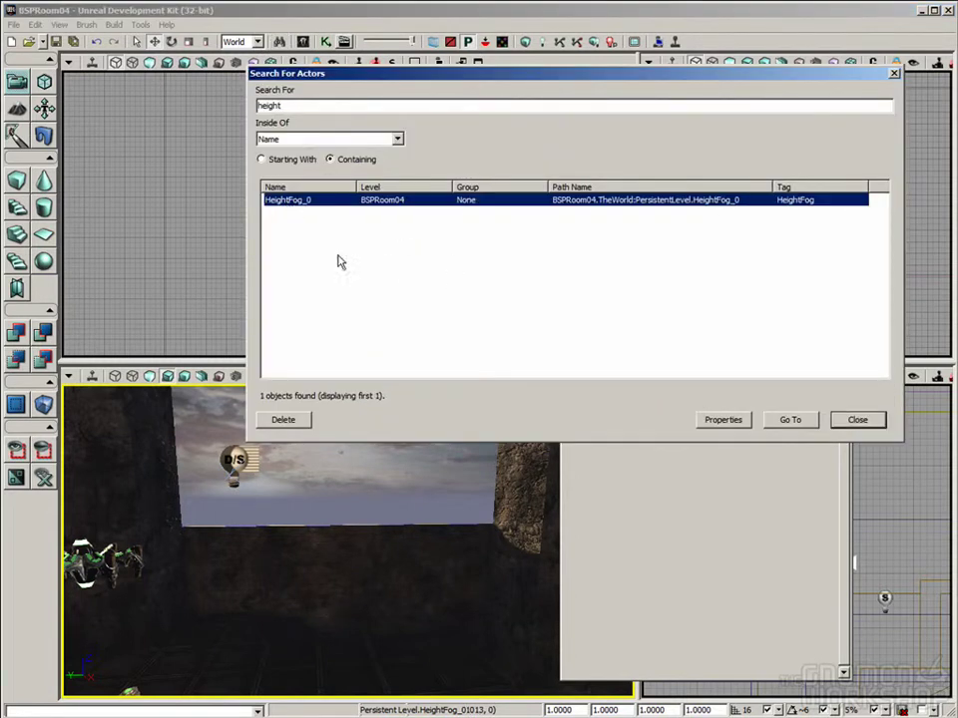
pyautogui.moveTo(365, 554)
pyautogui.mouseDown(button='right')
pyautogui.moveTo(354, 565)
pyautogui.moveTo(363, 559)
pyautogui.mouseUp(button='right')
pyautogui.click(862, 428)
pyautogui.click(857, 420)
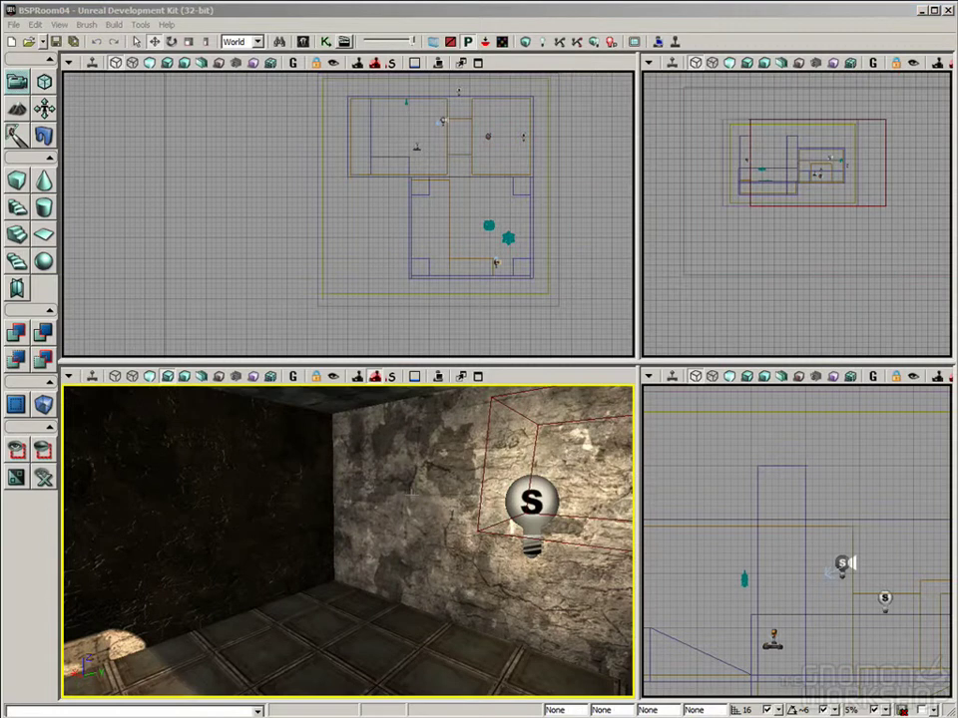
# View the room interior, open the Content Browser and filter the assets to Sound Cues only.
pyautogui.moveTo(411, 494); pyautogui.dragTo(410, 524)
pyautogui.moveTo(410, 524); pyautogui.dragTo(407, 514, button='right')
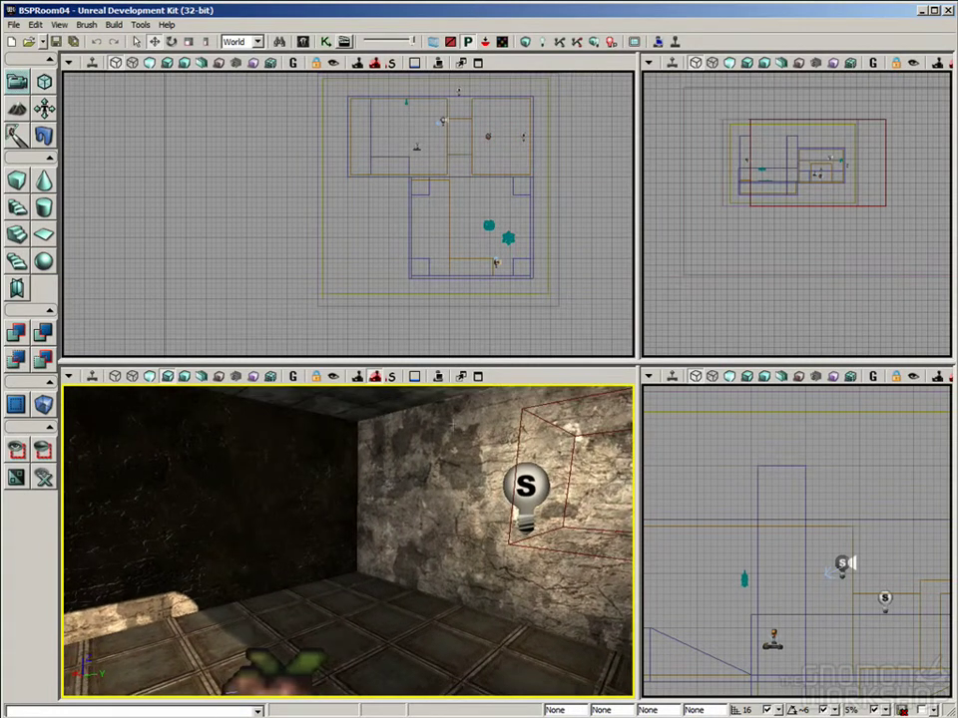
pyautogui.click(304, 43)
pyautogui.moveTo(660, 8); pyautogui.dragTo(658, 14)
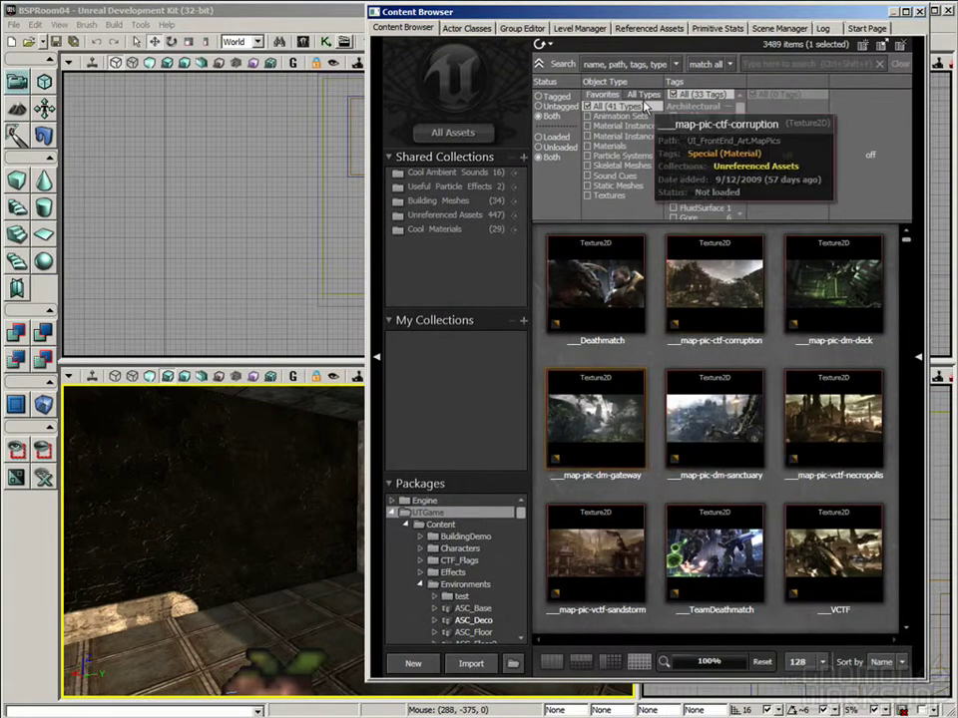
pyautogui.click(626, 177)
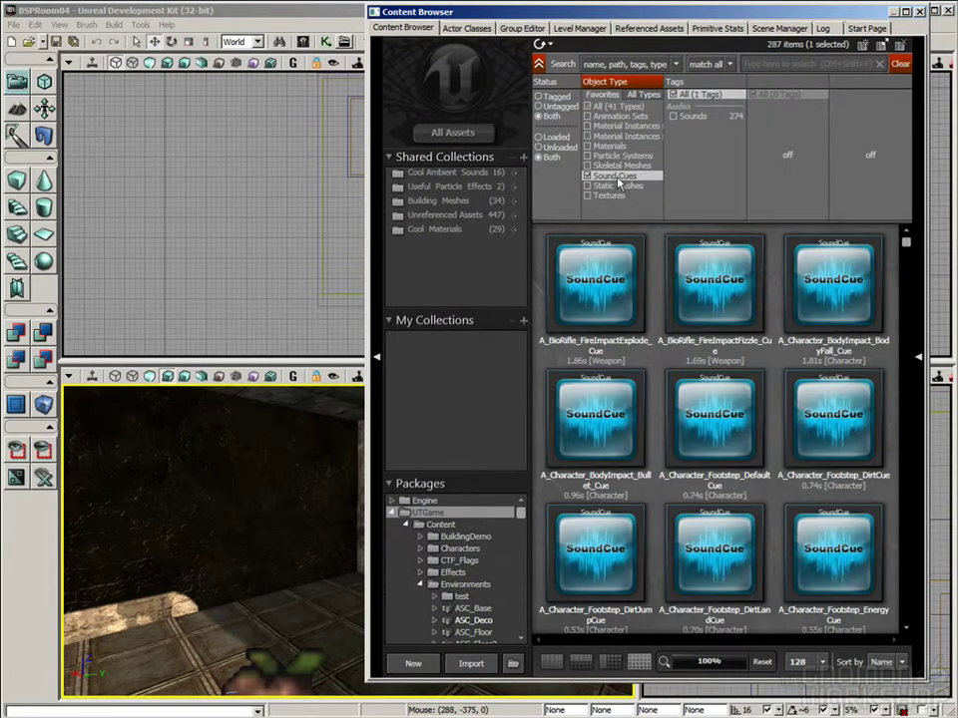
# Preview the A_BioRifle_FireImpactExplode_Cue, A_Character_BodyImpact_Bullet_Cue and A_Character_Footstep_DefaultCue sound cues.
pyautogui.click(620, 302)
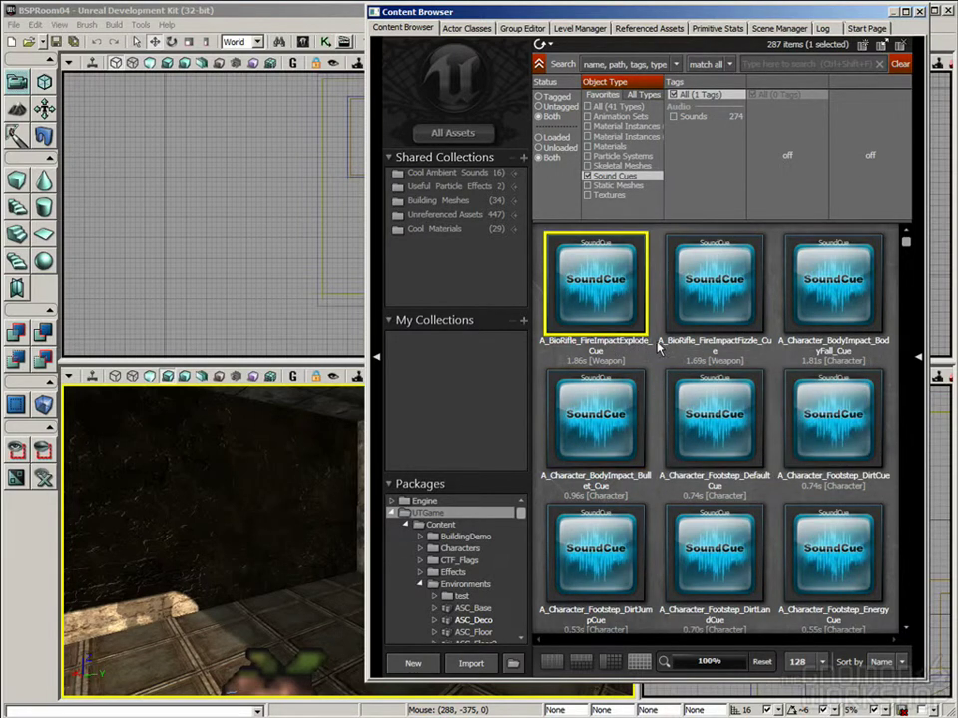
pyautogui.click(599, 419)
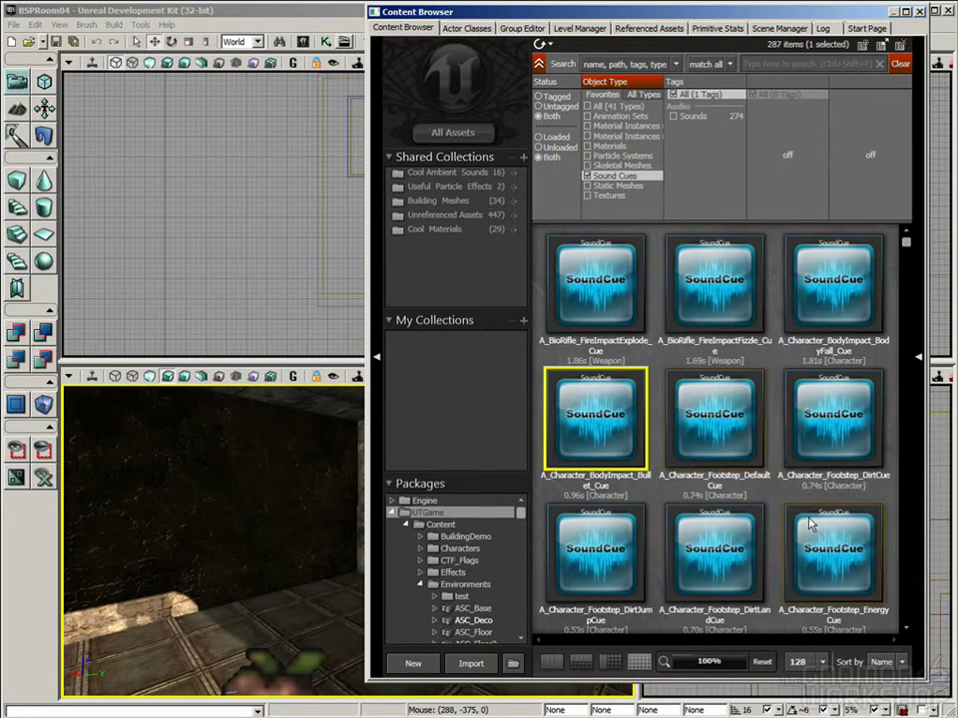
pyautogui.click(752, 423)
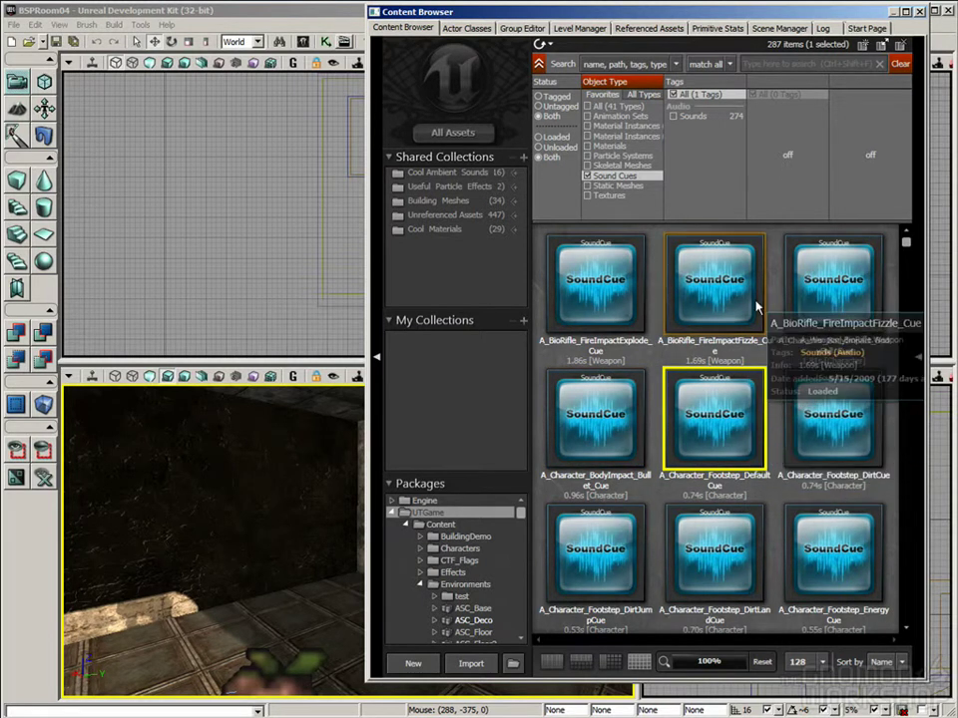
# Narrow the sound cues to those matching "loop" and look through them.
pyautogui.click(813, 64)
pyautogui.write('loop')
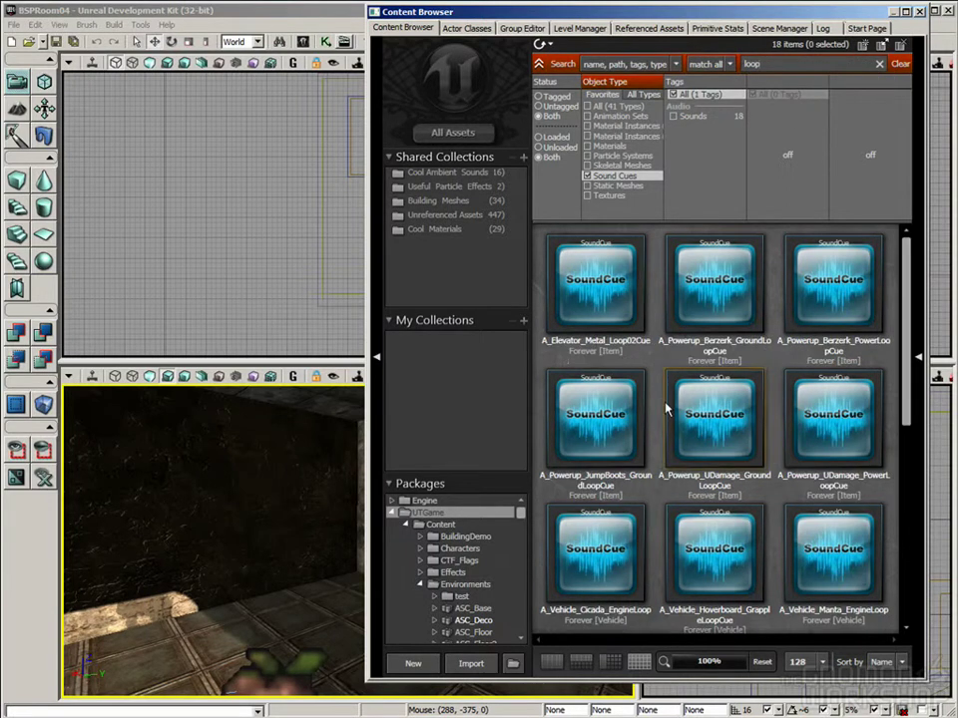
pyautogui.moveTo(906, 365); pyautogui.dragTo(916, 335)
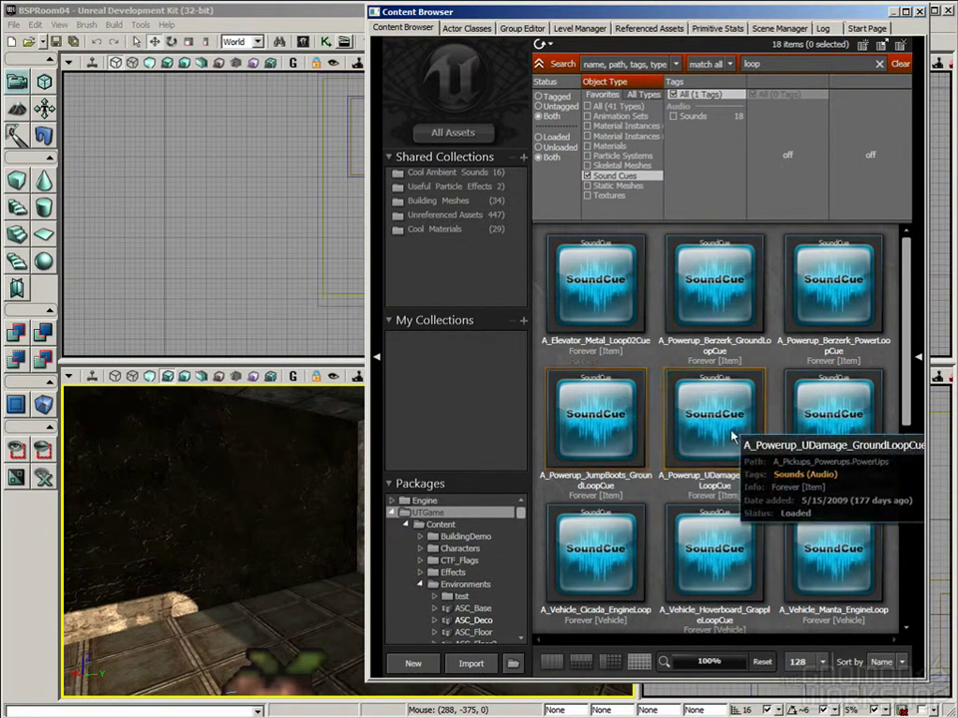
# Preview the A_Elevator_Metal_Loop02Cue sound cue, stop its playback and view the room's floor corner with the cue still selected.
pyautogui.click(639, 299)
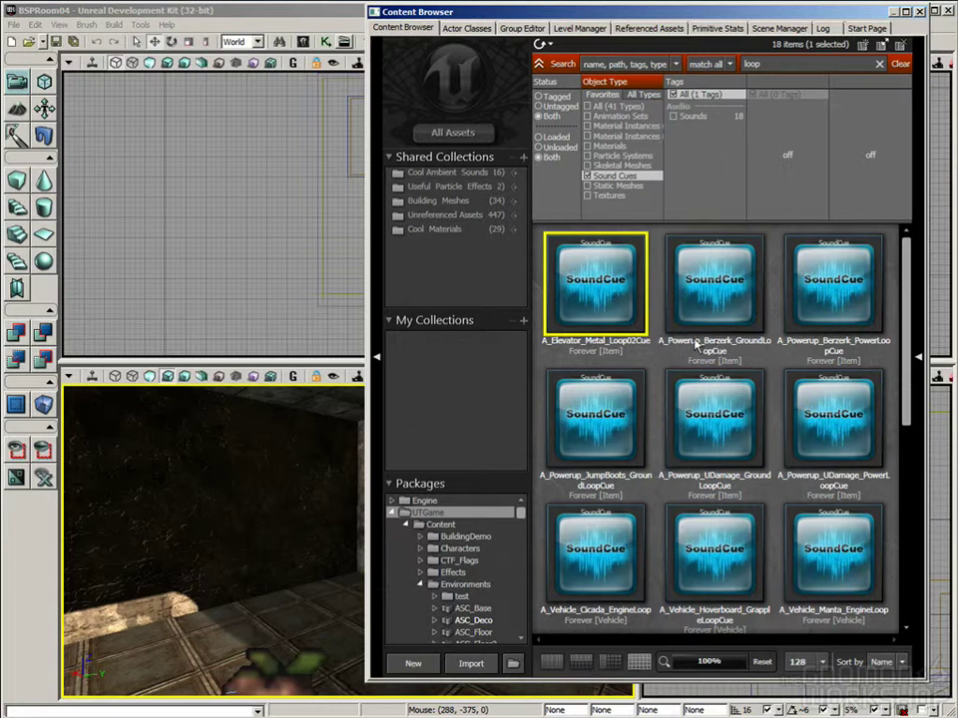
pyautogui.moveTo(746, 316)
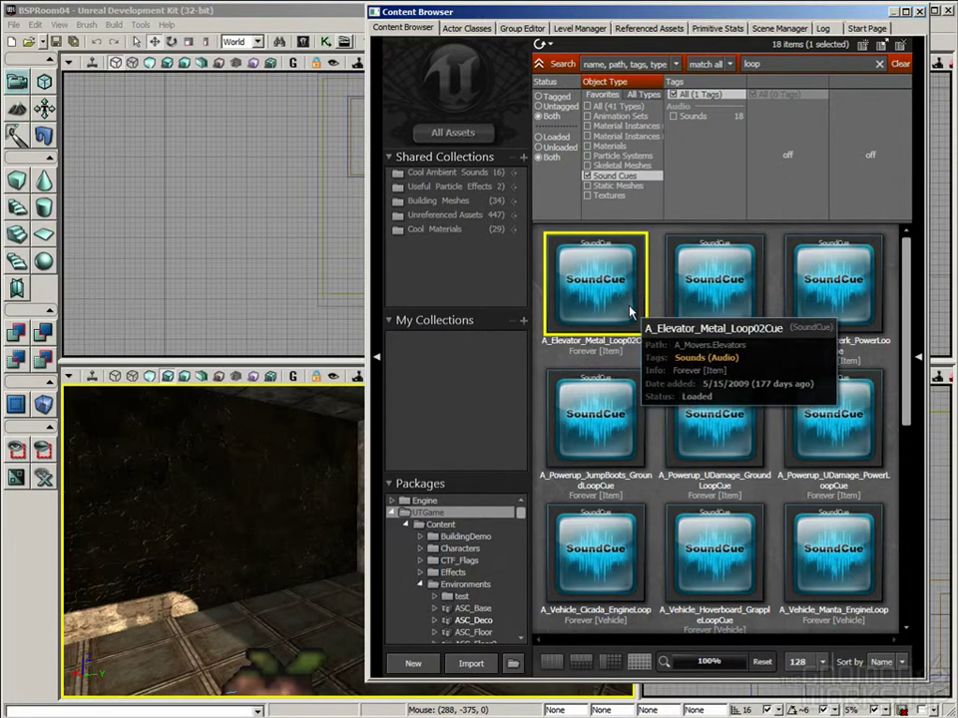
pyautogui.rightClick(595, 295)
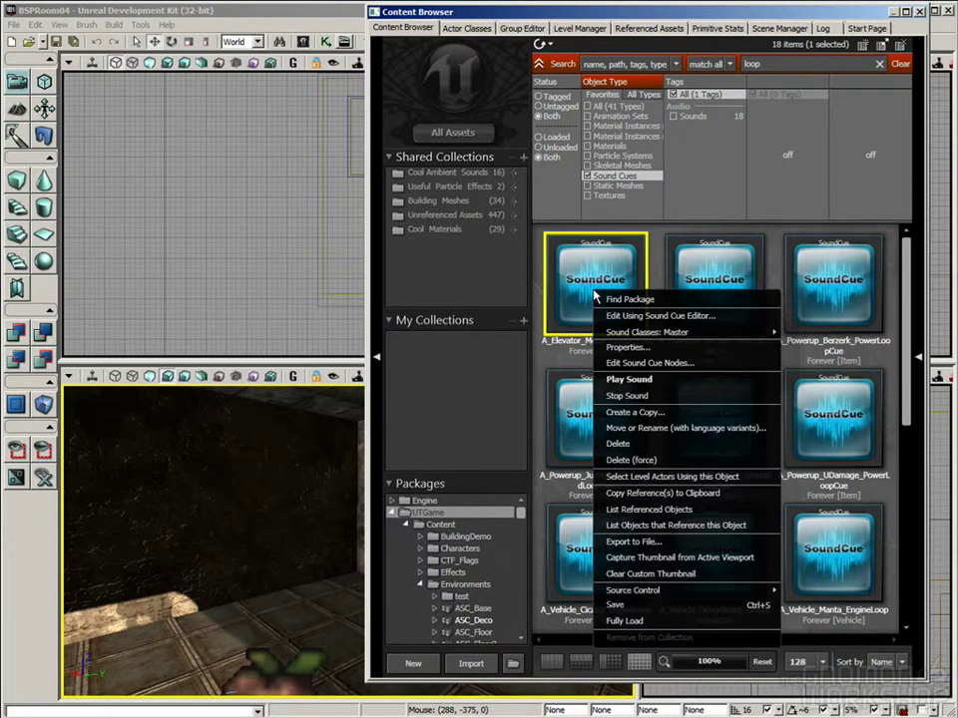
pyautogui.click(624, 397)
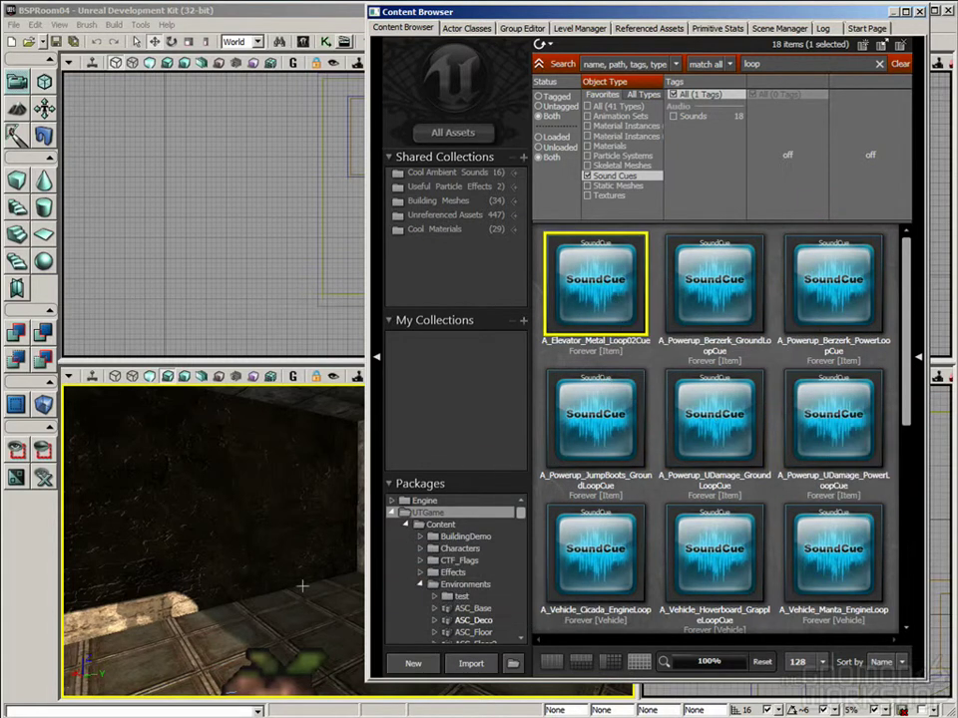
pyautogui.moveTo(218, 585); pyautogui.dragTo(300, 597, button='right')
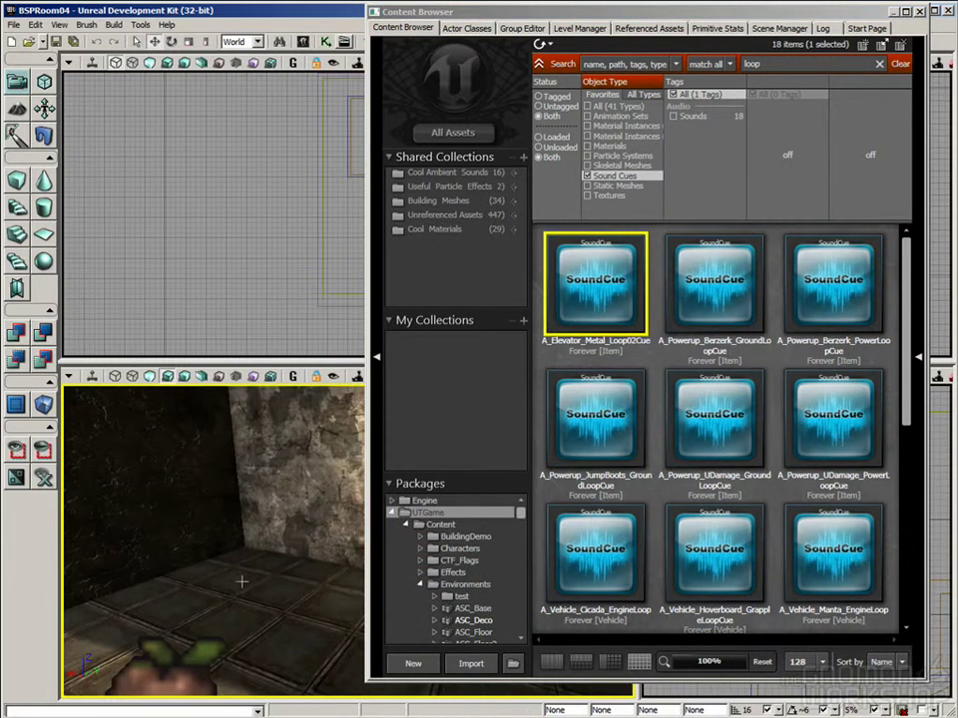
# Add an AmbientSound actor using A_Elevator_Metal_Loop02Cue on the room's floor and close the Content Browser.
pyautogui.rightClick(249, 599)
pyautogui.moveTo(369, 536)
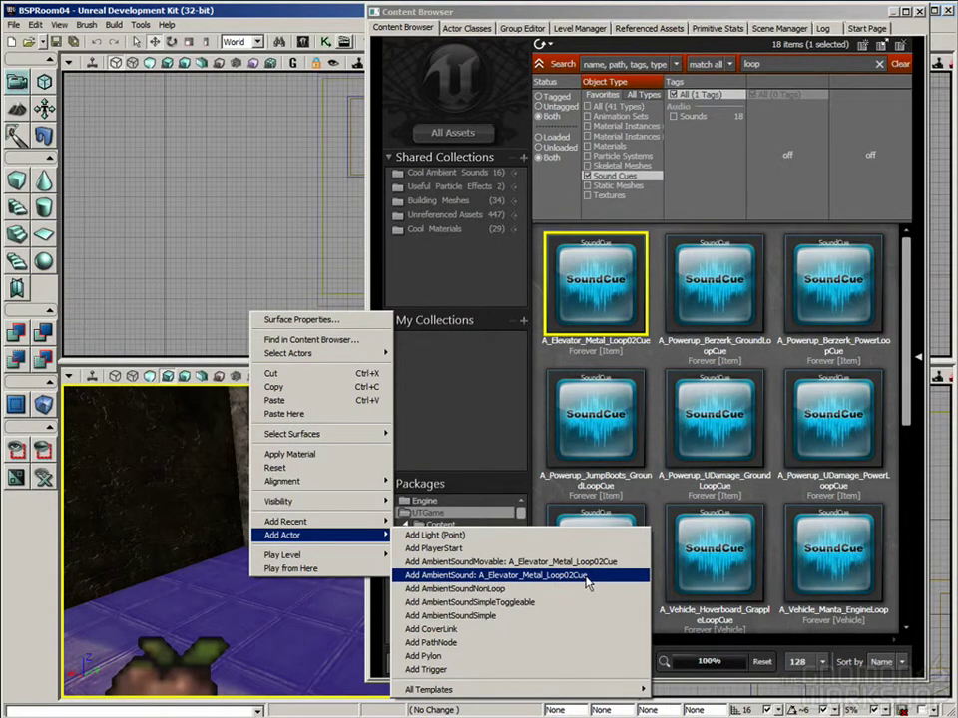
pyautogui.click(587, 583)
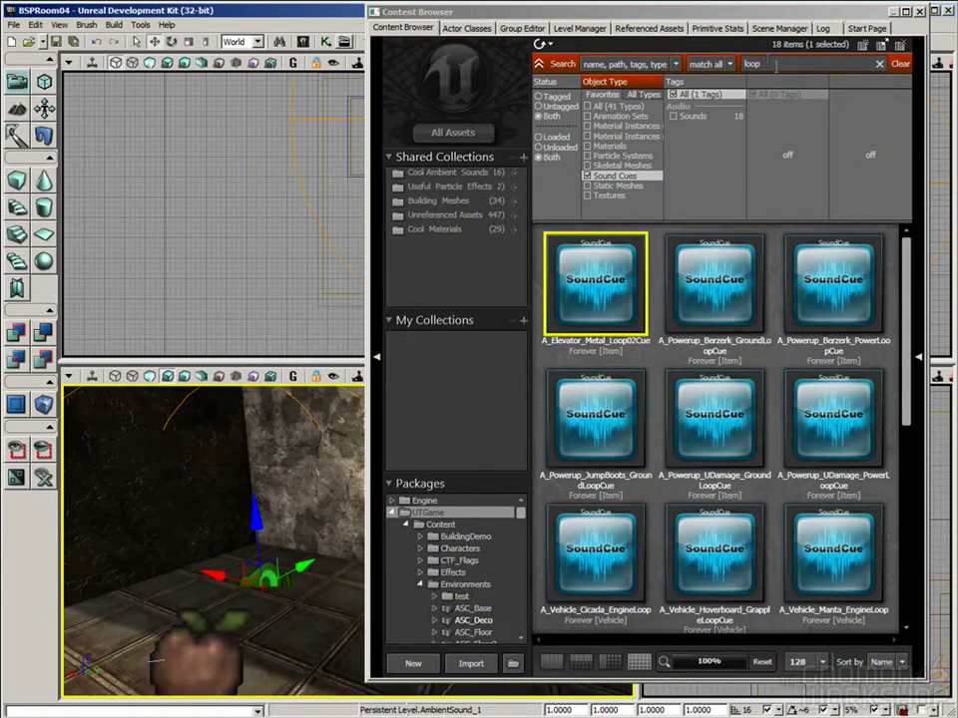
pyautogui.click(919, 13)
# Play the level in the perspective viewport, walk through the rooms to check the ambient sound, and end the play session.
pyautogui.moveTo(419, 429)
pyautogui.mouseDown(button='right')
pyautogui.moveTo(384, 444)
pyautogui.moveTo(407, 435)
pyautogui.mouseUp(button='right')
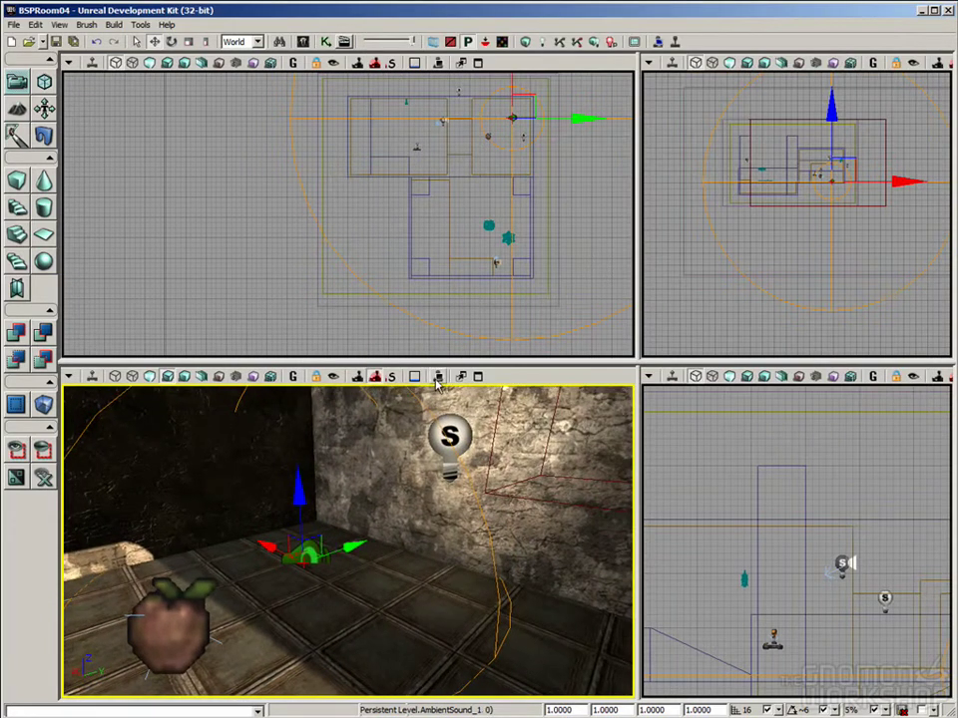
pyautogui.click(437, 379)
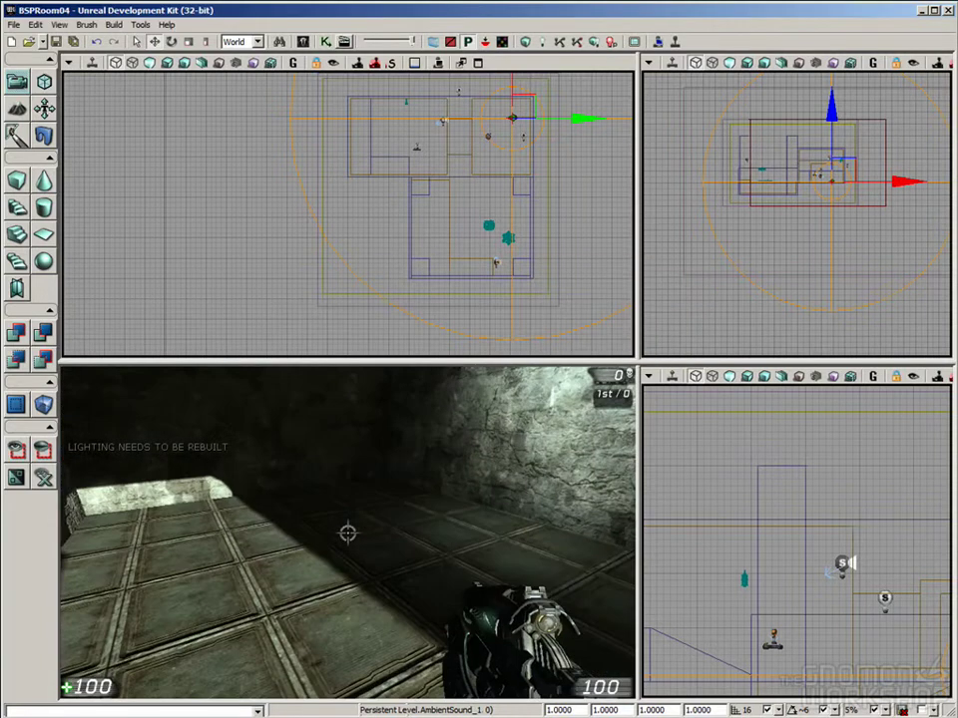
pyautogui.press('w')
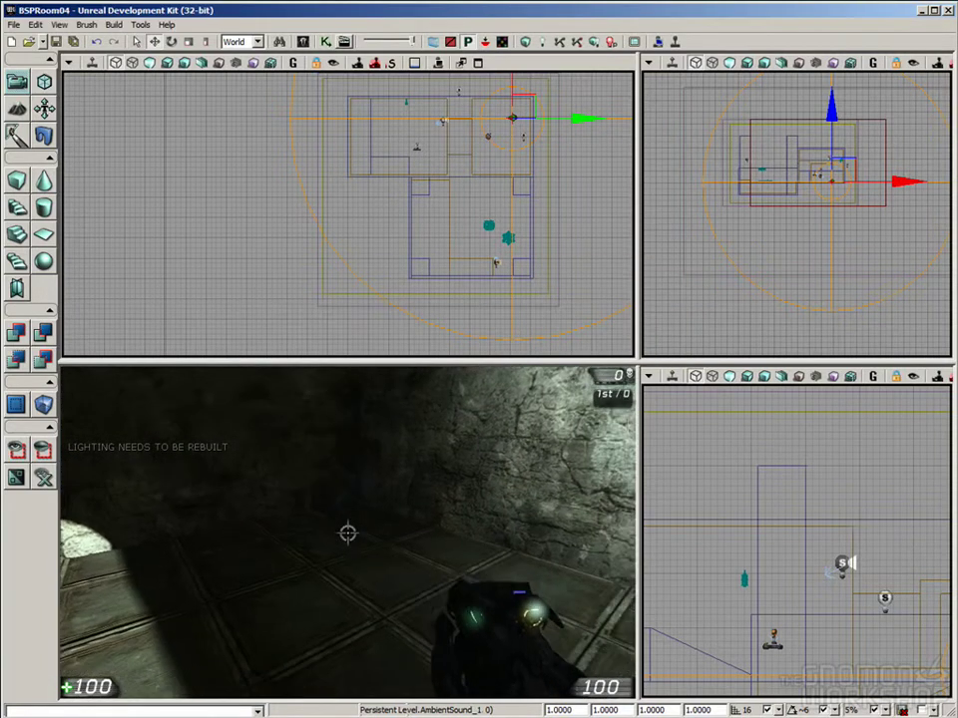
pyautogui.press('w')
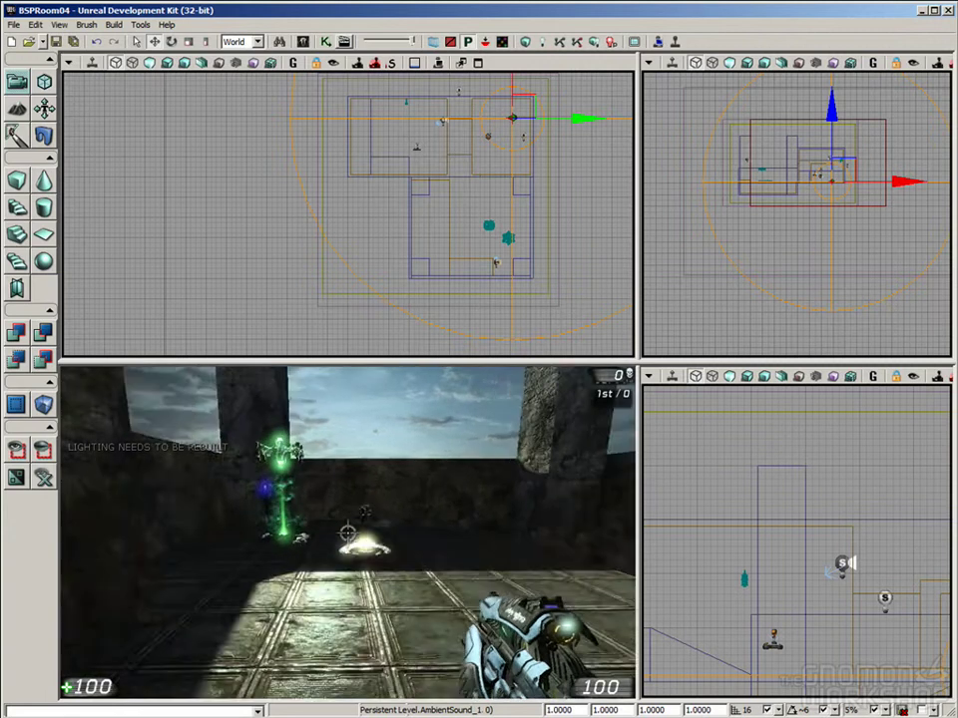
pyautogui.press('w')
pyautogui.press('Escape')
# Open the Content Browser at the dark part of the room, show all object types and search for "decal".
pyautogui.moveTo(364, 414); pyautogui.dragTo(304, 399, button='right')
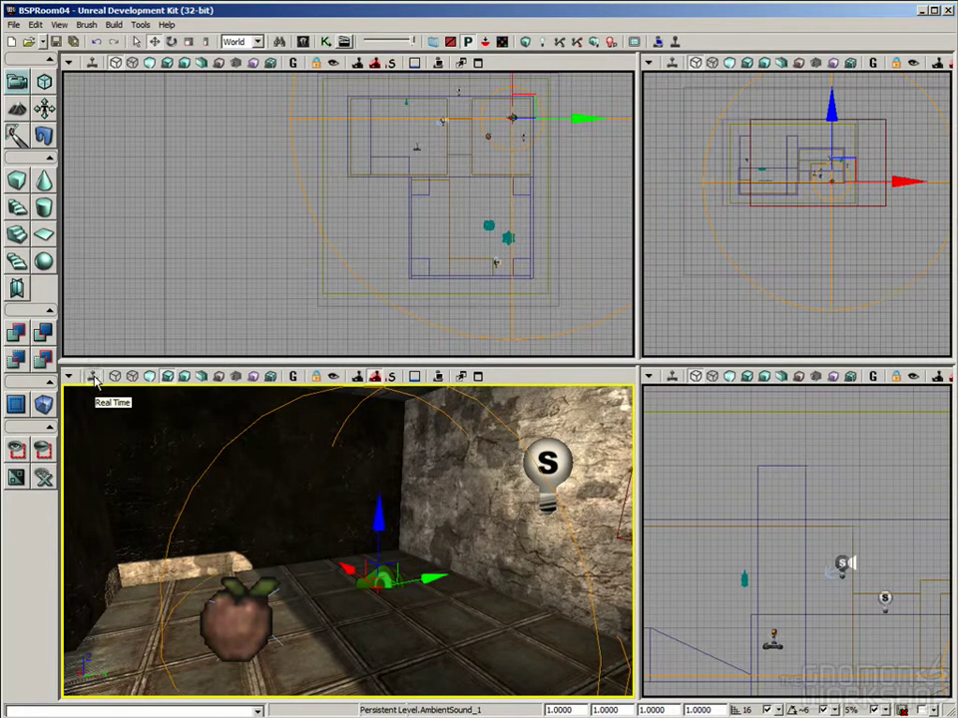
pyautogui.moveTo(273, 586); pyautogui.dragTo(245, 493)
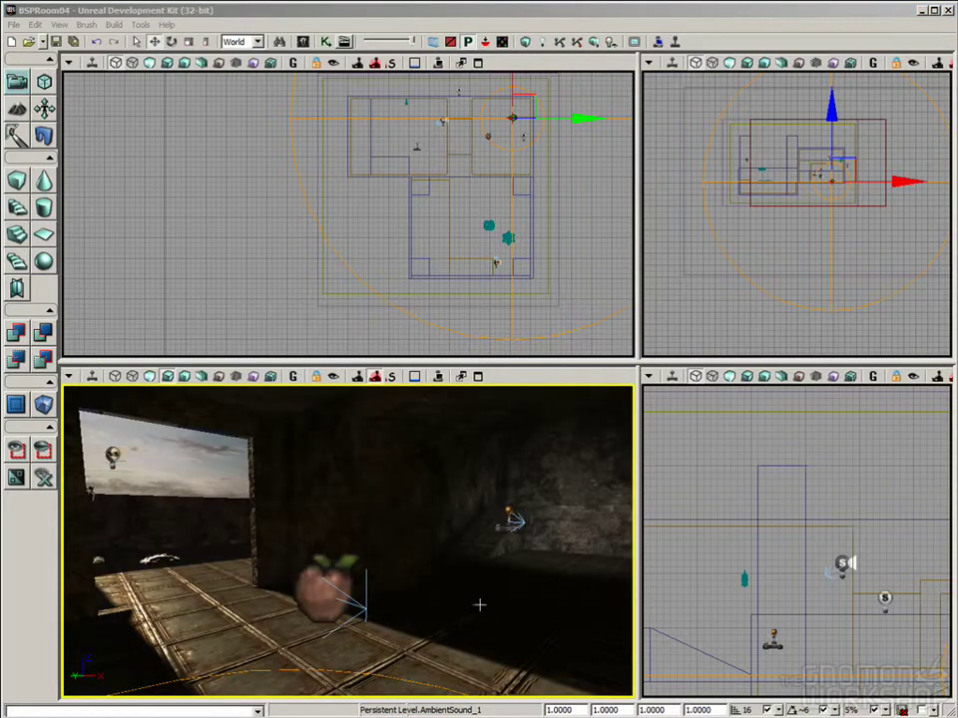
pyautogui.moveTo(472, 634); pyautogui.dragTo(450, 546)
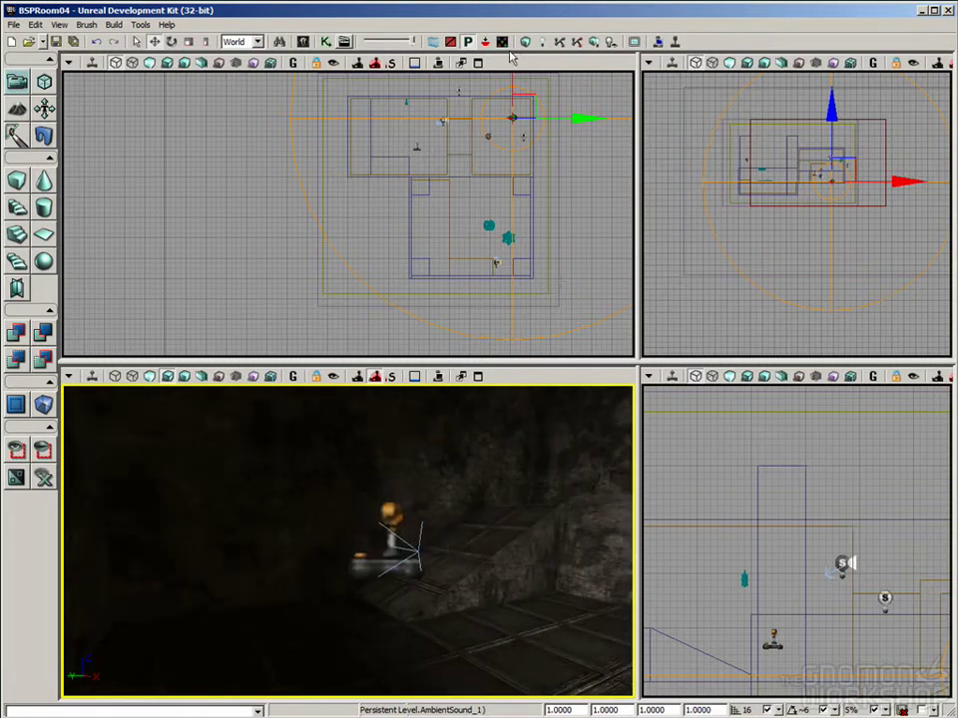
pyautogui.click(303, 42)
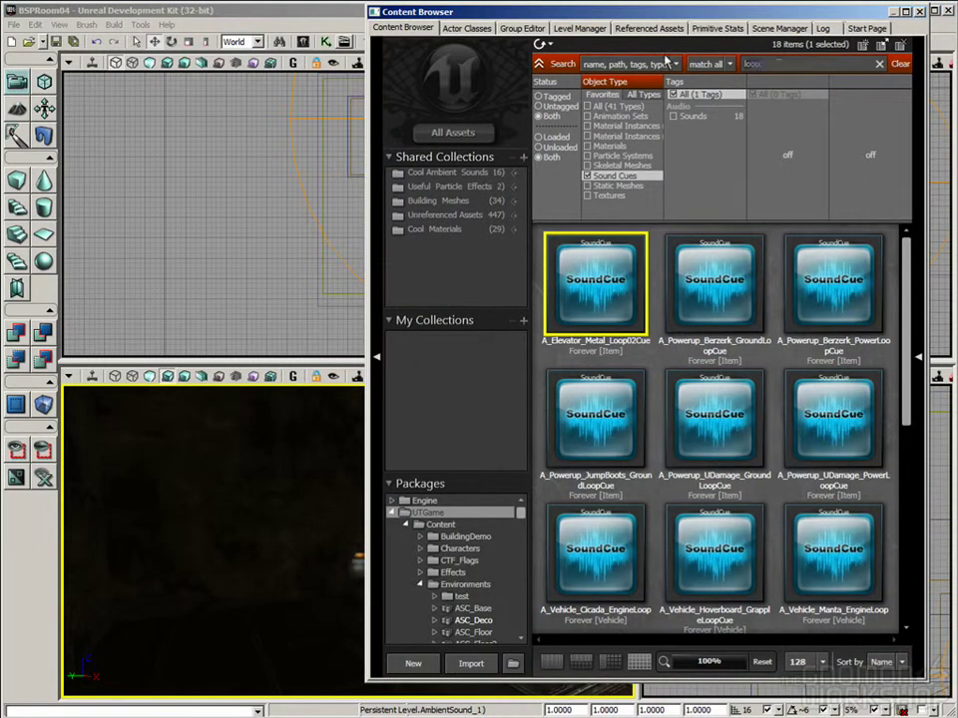
pyautogui.click(609, 107)
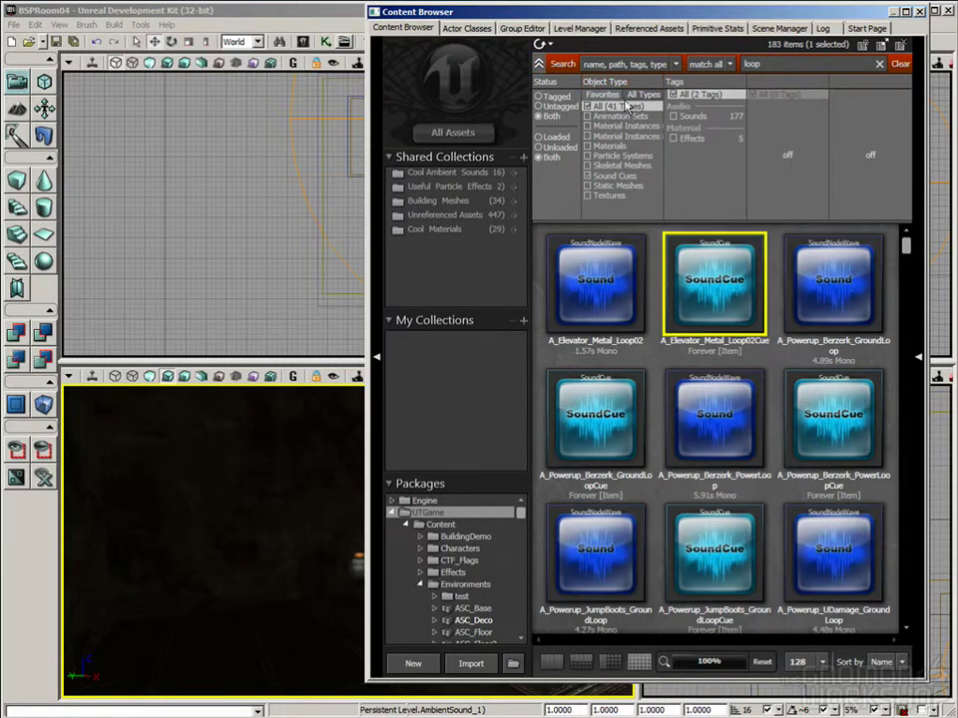
pyautogui.doubleClick(765, 64)
pyautogui.write('decal')
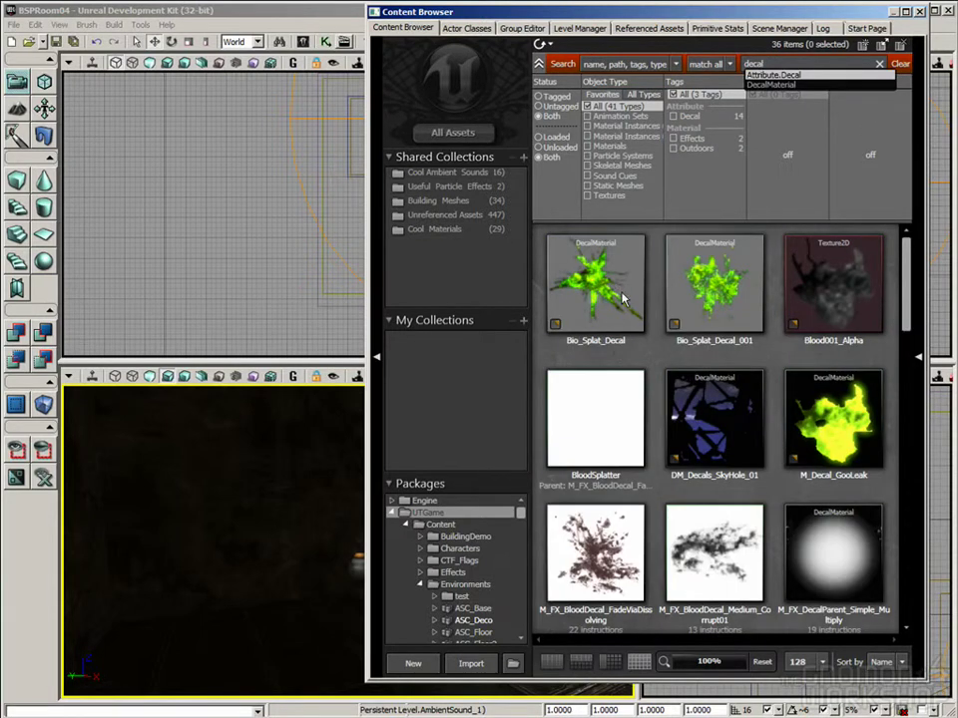
# Look through the decal assets, including Bio_Splat_Decal, M_FX_BloodDecal_Medium_Corrupt01 and Moss003_Mat.
pyautogui.click(618, 311)
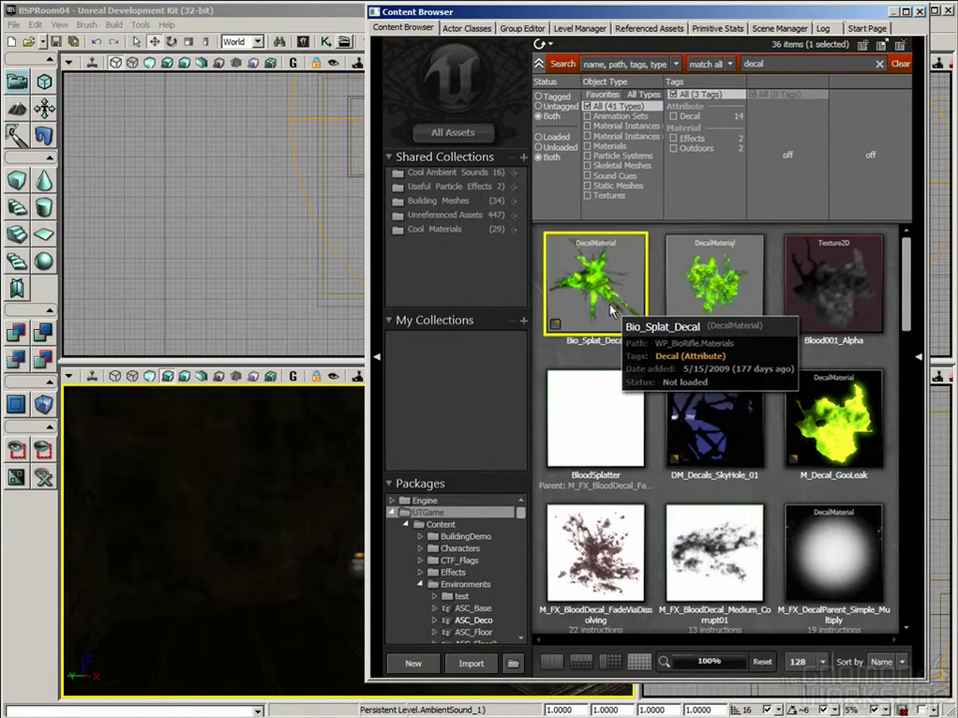
pyautogui.moveTo(296, 500)
pyautogui.mouseDown(button='right')
pyautogui.moveTo(359, 500)
pyautogui.moveTo(308, 500)
pyautogui.mouseUp(button='right')
pyautogui.moveTo(228, 506); pyautogui.dragTo(247, 506, button='right')
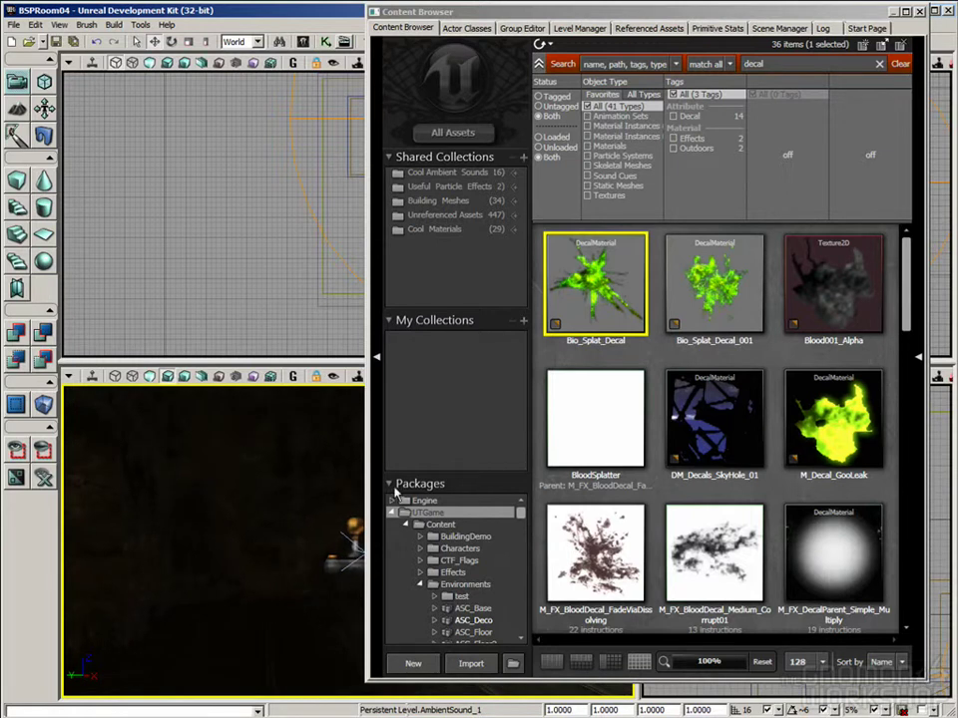
pyautogui.moveTo(233, 544); pyautogui.dragTo(245, 545, button='right')
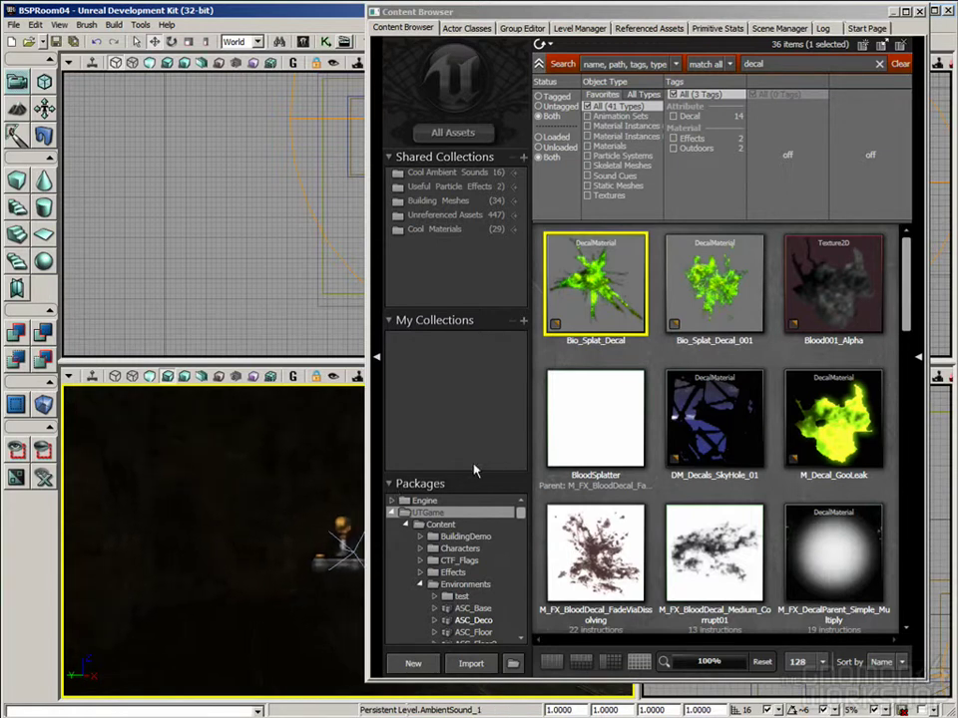
pyautogui.moveTo(901, 283); pyautogui.dragTo(895, 334)
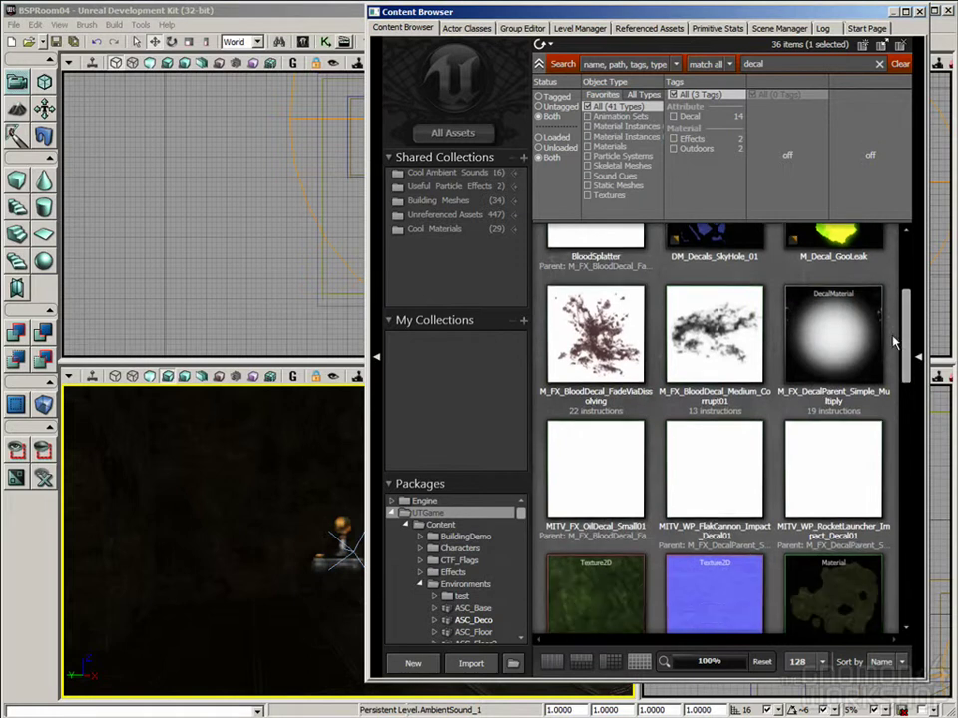
pyautogui.click(743, 344)
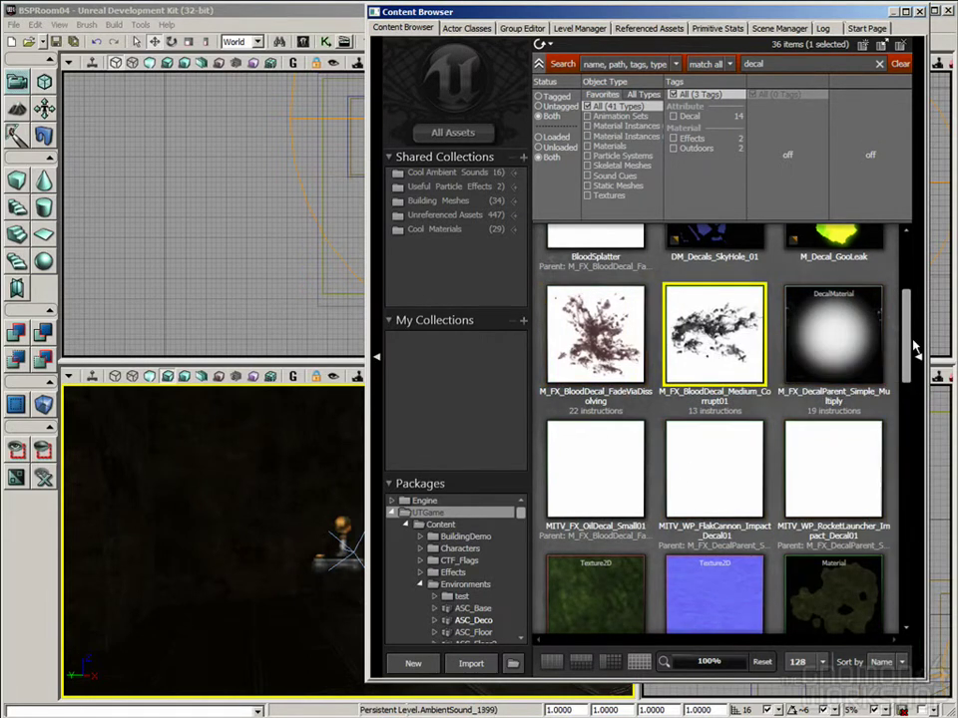
pyautogui.scroll(-5, 868, 322)
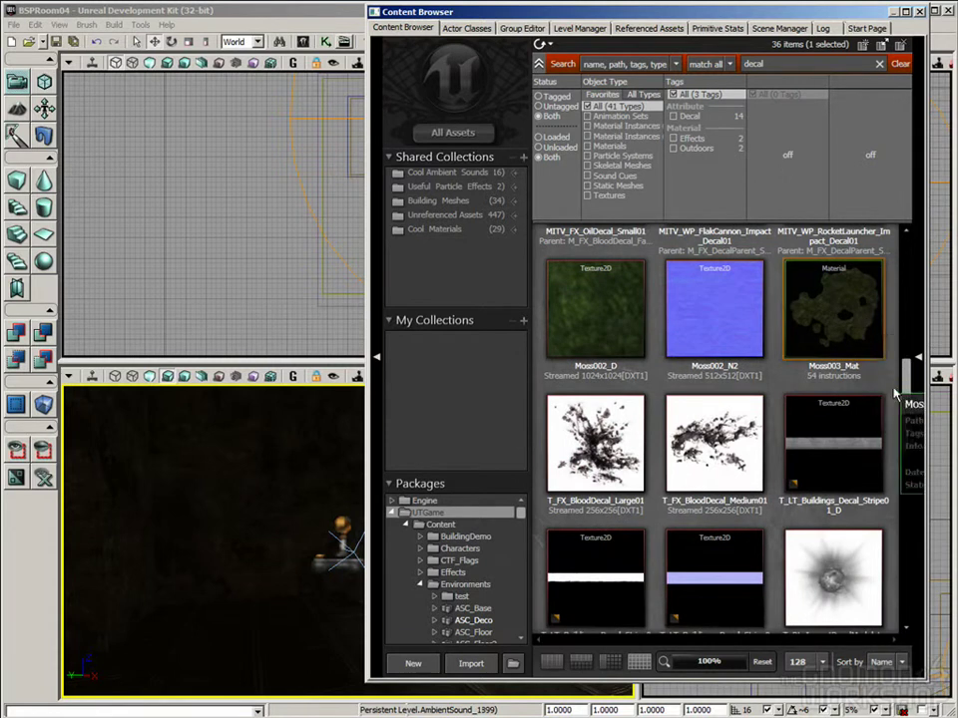
pyautogui.click(863, 324)
pyautogui.moveTo(906, 442); pyautogui.dragTo(918, 365)
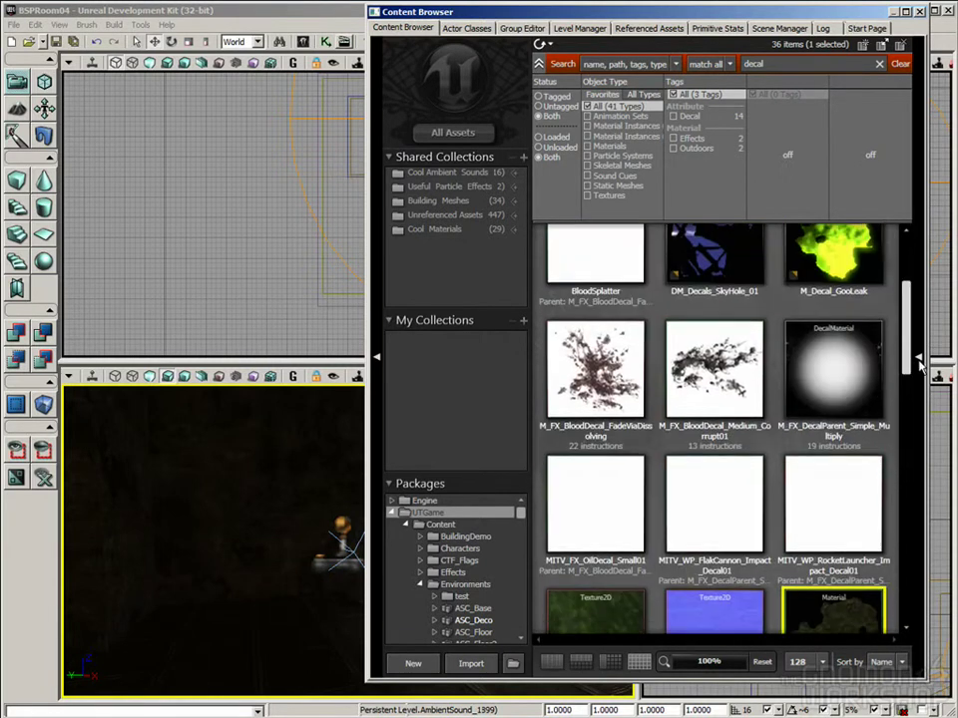
pyautogui.scroll(3, 916, 361)
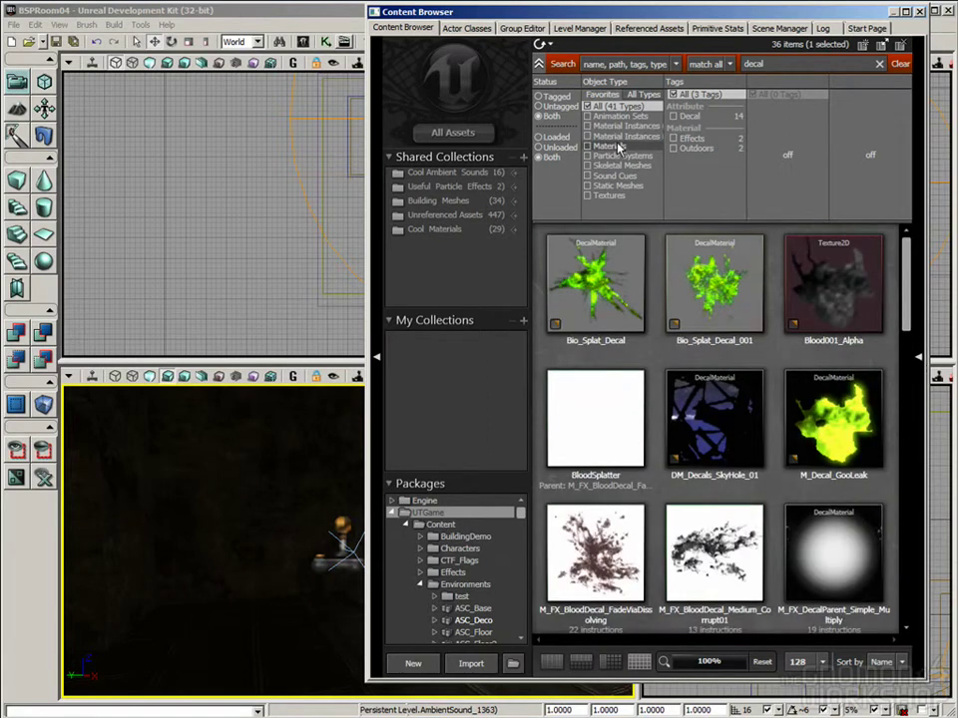
# Narrow the decal assets to Materials only and select WaterPuddle001_Decal.
pyautogui.click(620, 147)
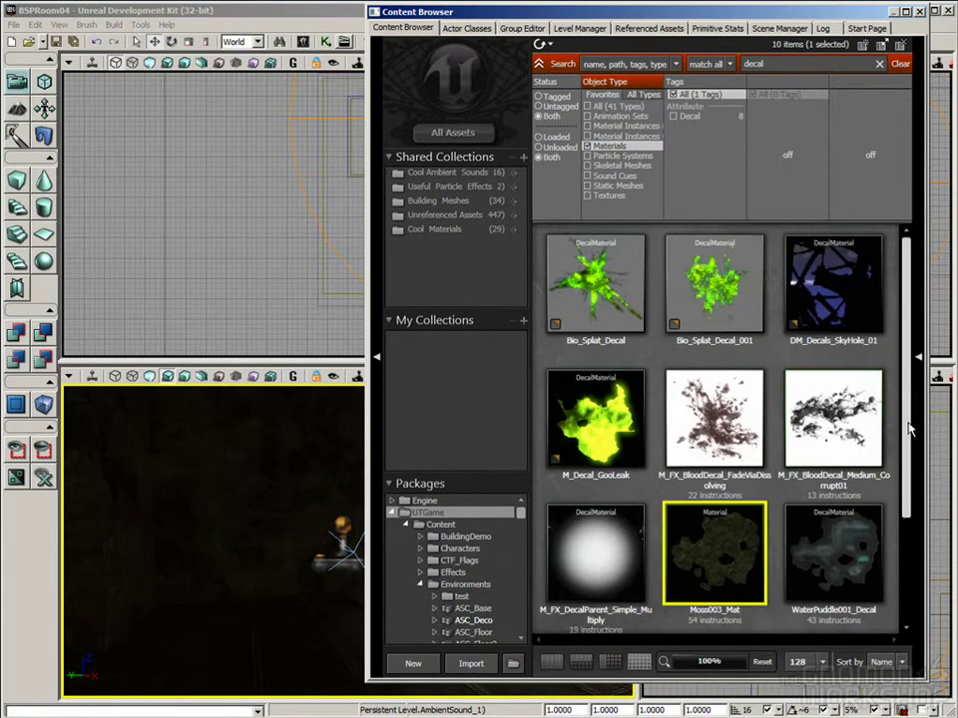
pyautogui.moveTo(909, 429); pyautogui.dragTo(909, 485)
pyautogui.click(858, 521)
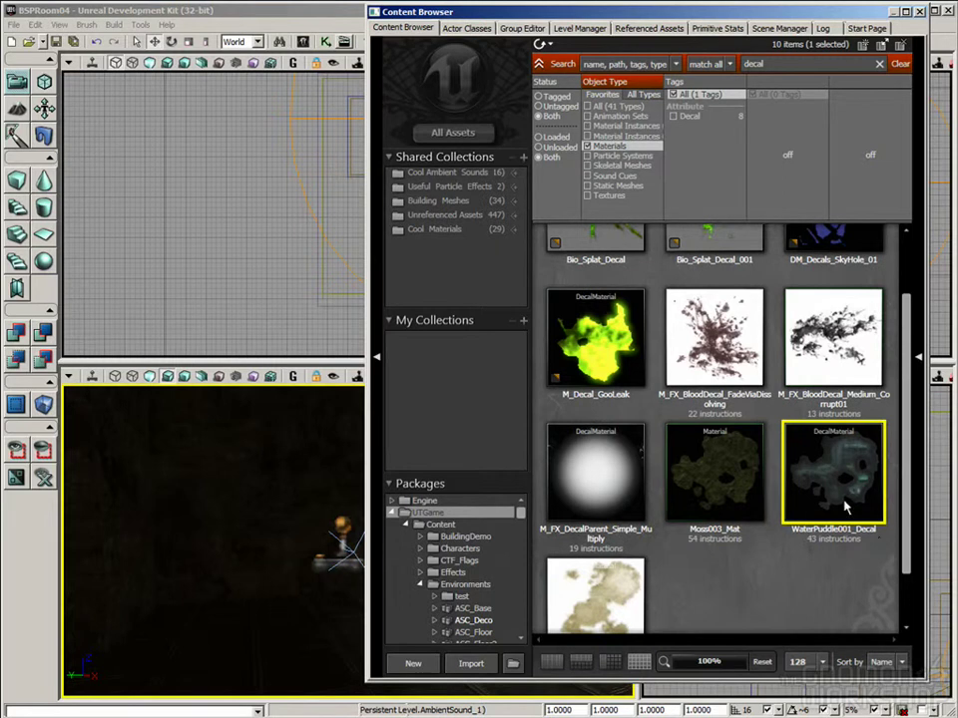
pyautogui.scroll(-1, 863, 484)
# Place a WaterPuddle001_Decal decal actor on the floor in the dark part of the room and close the Content Browser.
pyautogui.moveTo(159, 655); pyautogui.dragTo(342, 608, button='right')
pyautogui.moveTo(264, 596); pyautogui.dragTo(264, 536)
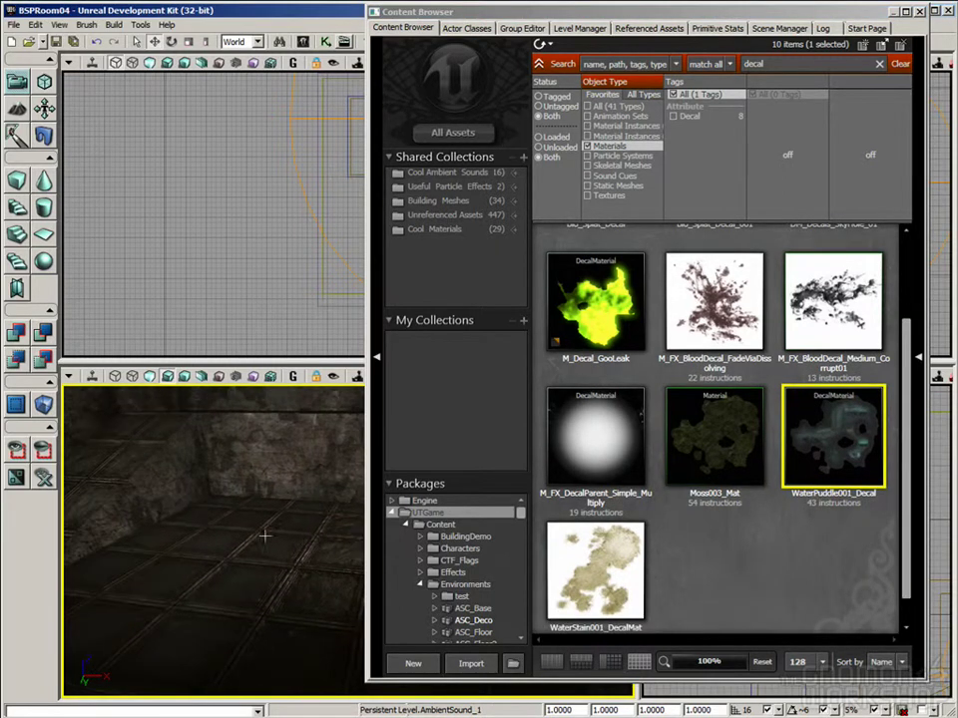
pyautogui.moveTo(299, 619); pyautogui.dragTo(250, 584, button='right')
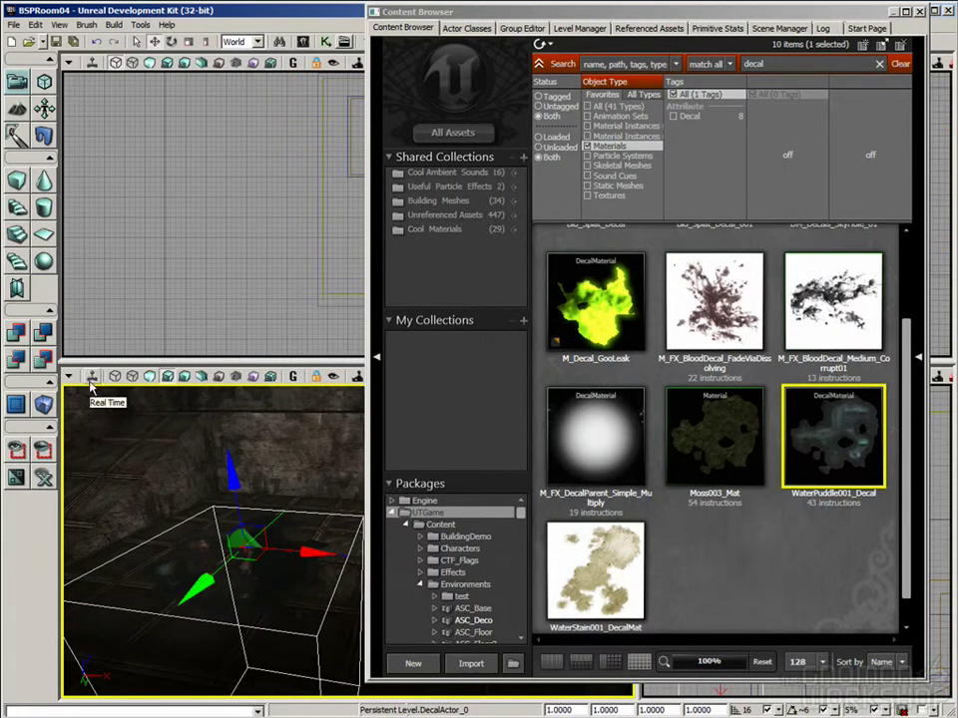
pyautogui.moveTo(316, 608); pyautogui.dragTo(341, 606, button='right')
pyautogui.rightClick(236, 561)
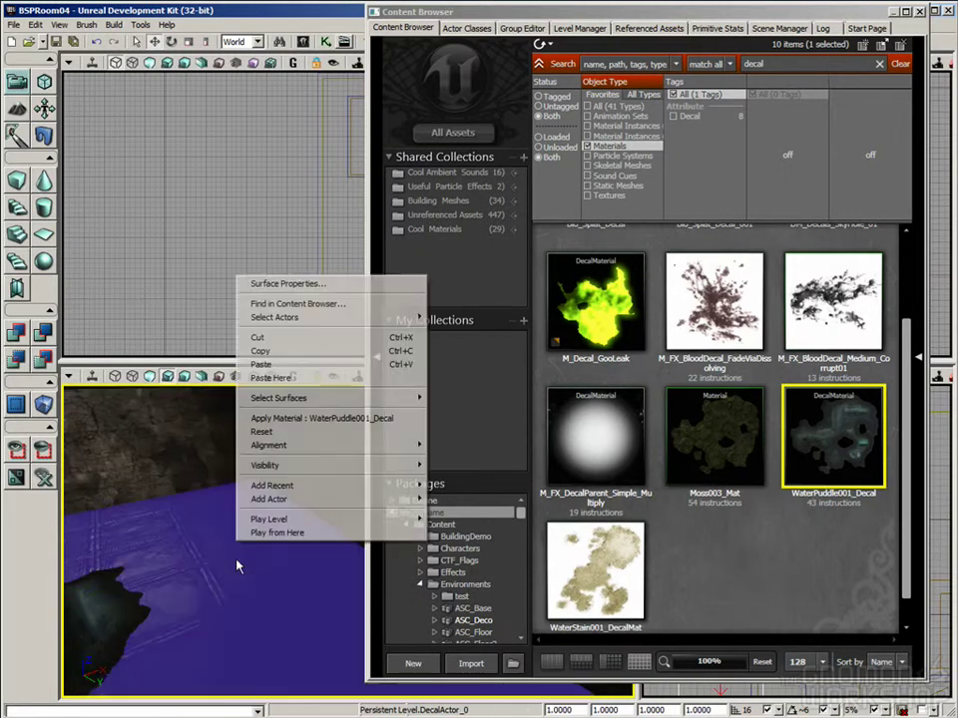
pyautogui.moveTo(296, 499)
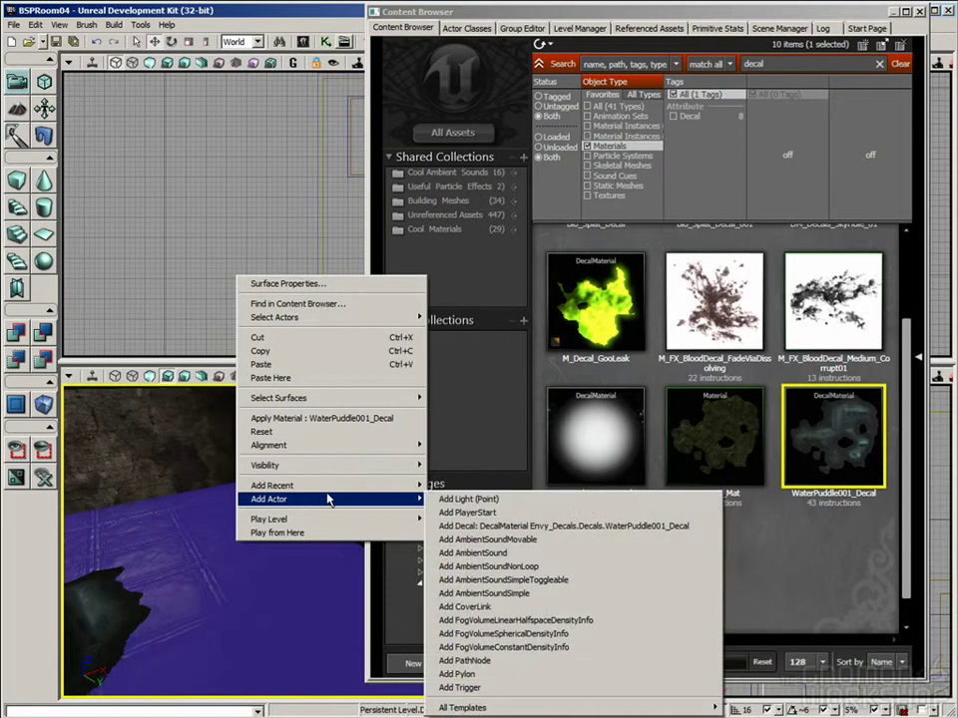
pyautogui.click(499, 526)
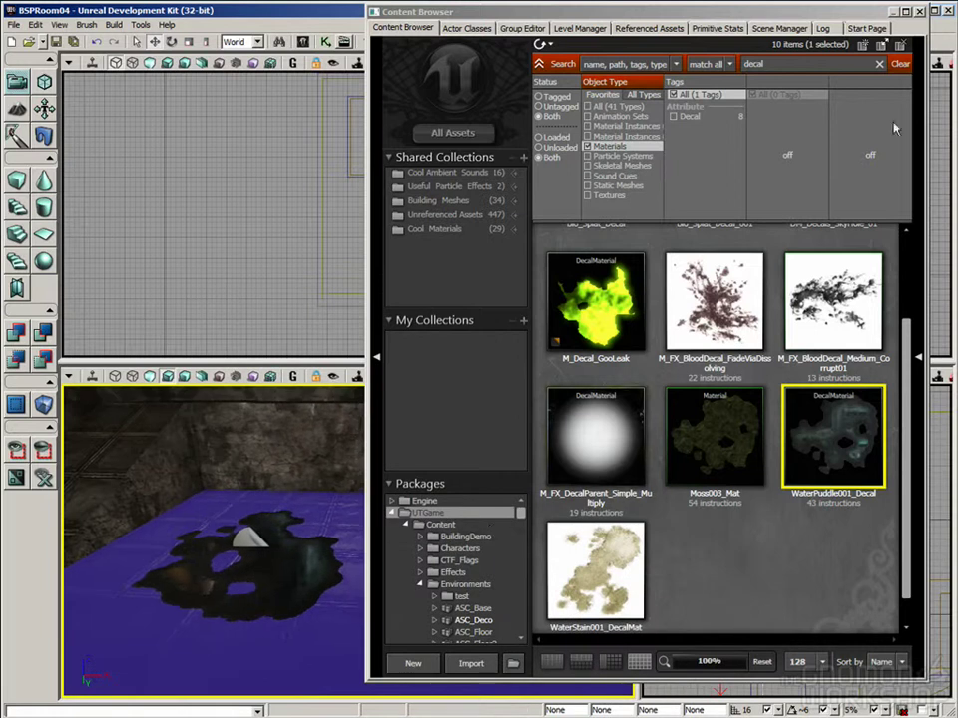
pyautogui.click(918, 11)
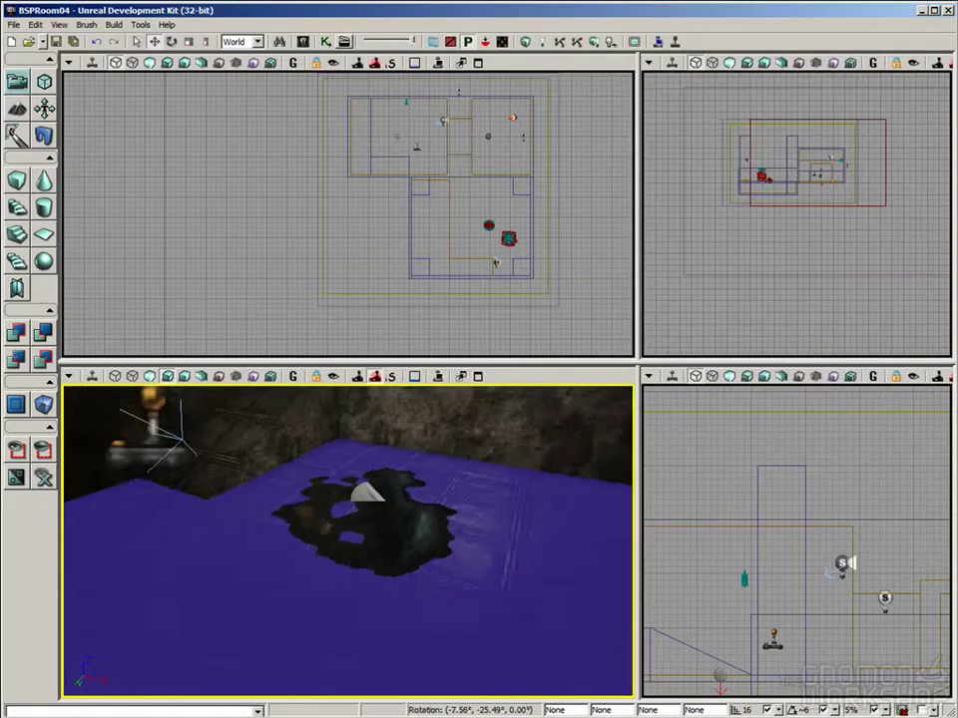
# Select the puddle decal actor and raise it above the floor.
pyautogui.moveTo(355, 572); pyautogui.dragTo(317, 593, button='middle')
pyautogui.click(350, 557)
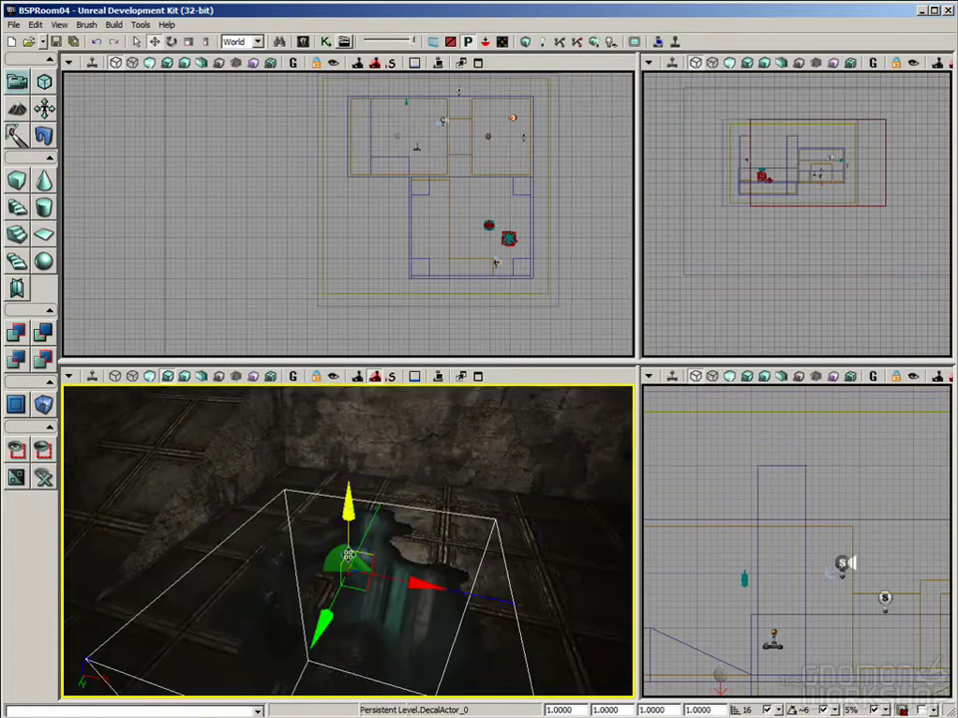
pyautogui.moveTo(350, 503); pyautogui.dragTo(350, 395)
# Try the puddle decal on the wall beneath the lamp, inspect its projection and delete that decal actor.
pyautogui.moveTo(401, 647); pyautogui.dragTo(484, 557)
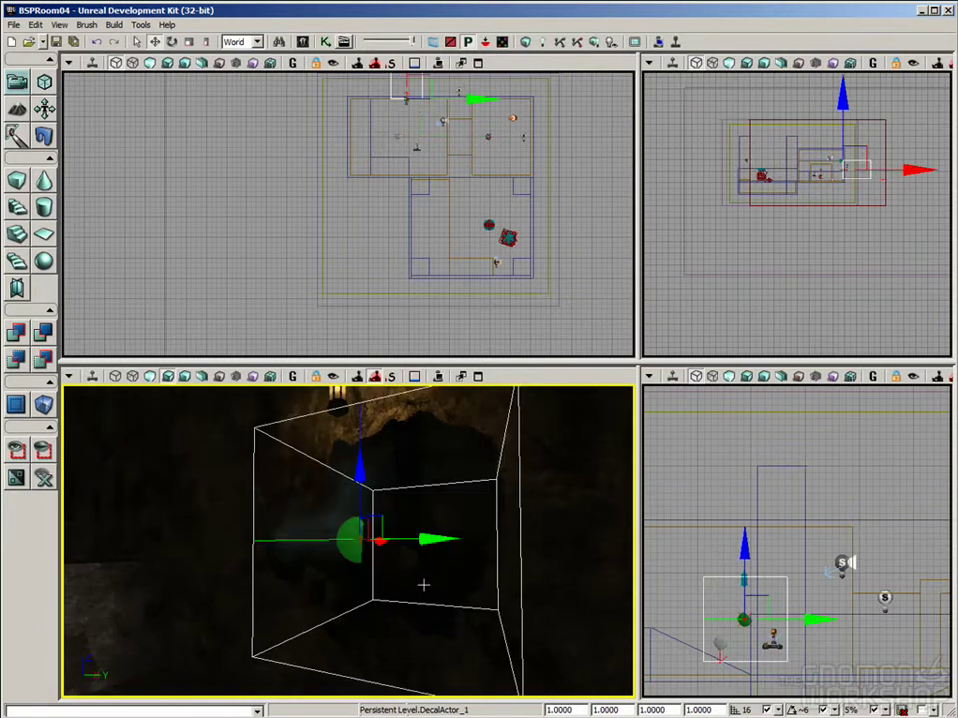
pyautogui.moveTo(413, 595); pyautogui.dragTo(279, 544, button='right')
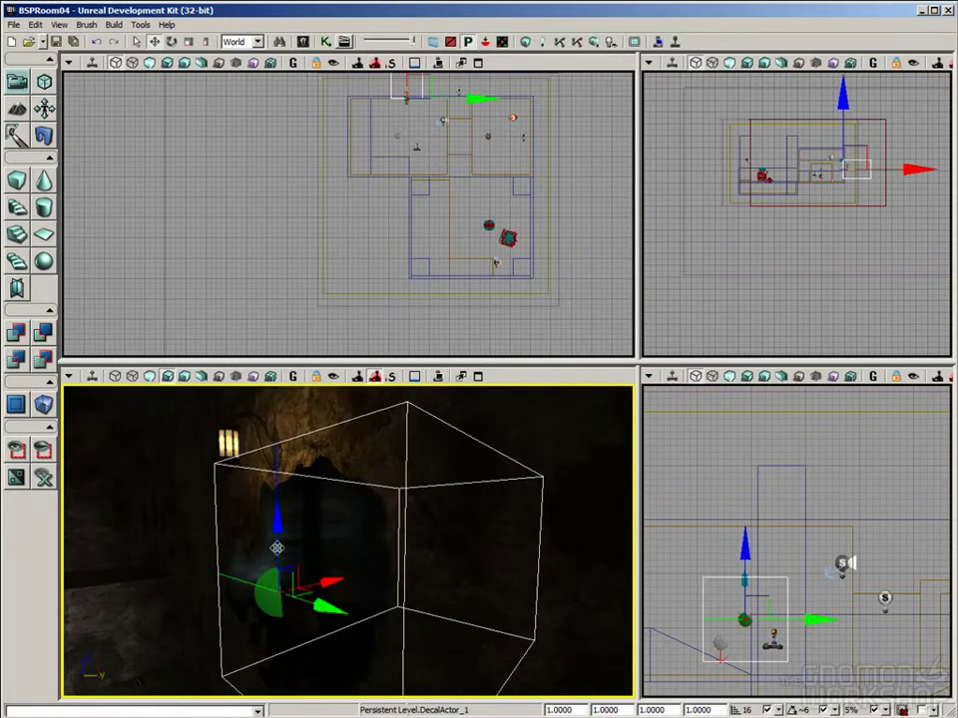
pyautogui.moveTo(431, 592); pyautogui.dragTo(396, 536)
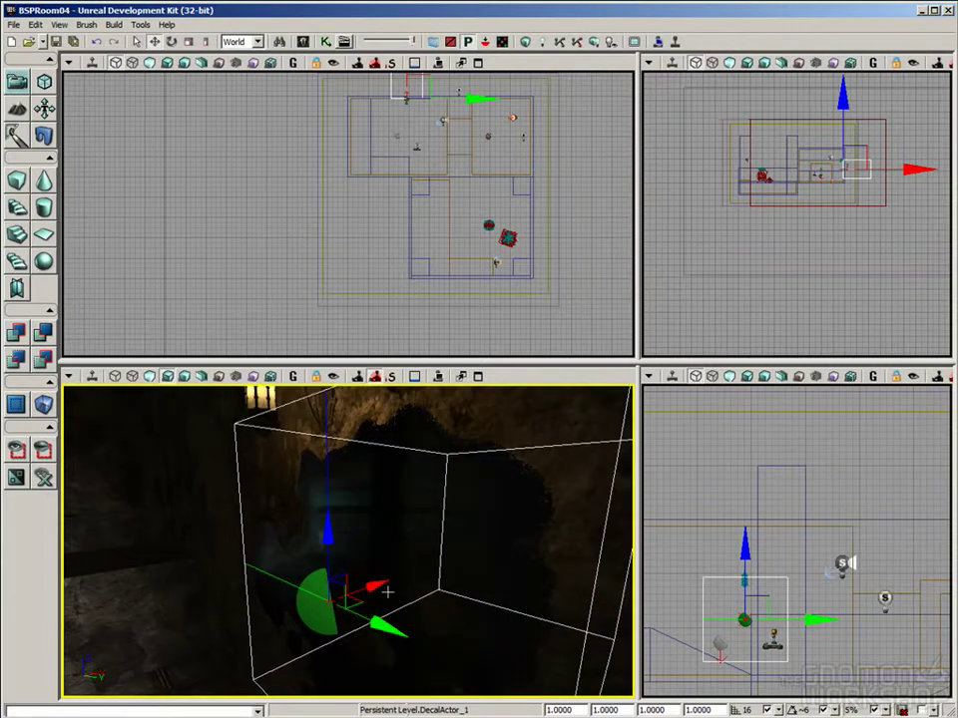
pyautogui.moveTo(387, 597); pyautogui.dragTo(418, 600)
pyautogui.press('Delete')
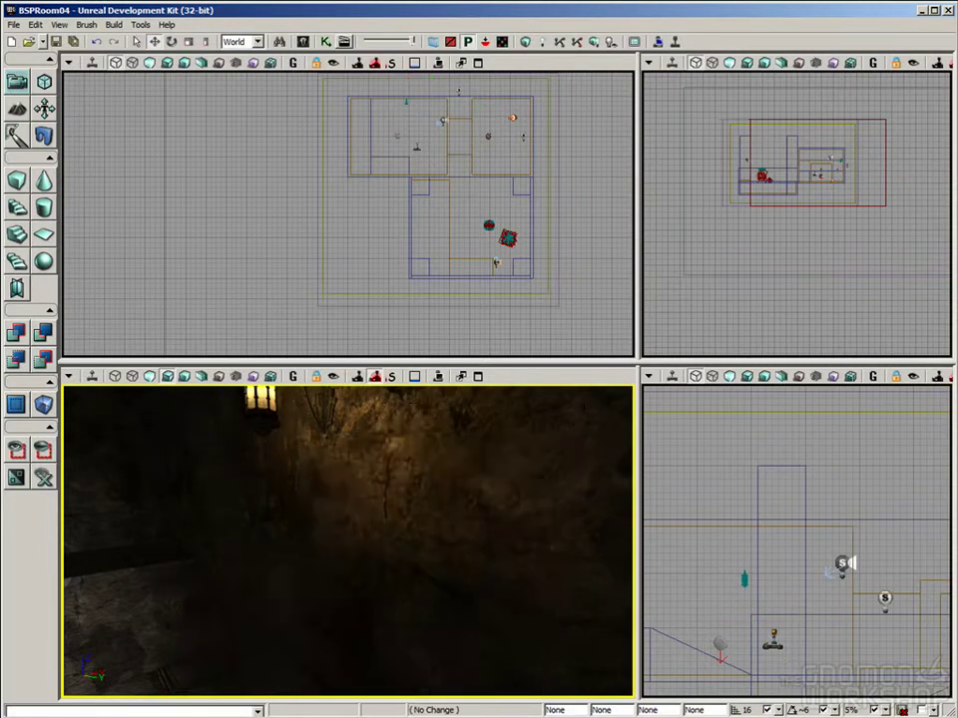
# Lock the floor puddle decal to the camera, aim its projection at the floor from above and unlock it.
pyautogui.moveTo(408, 566); pyautogui.dragTo(289, 629, button='right')
pyautogui.moveTo(408, 567); pyautogui.dragTo(404, 533)
pyautogui.moveTo(404, 534); pyautogui.dragTo(409, 503, button='right')
pyautogui.click(296, 470)
pyautogui.moveTo(297, 471); pyautogui.dragTo(301, 424)
pyautogui.moveTo(301, 424); pyautogui.dragTo(308, 499, button='right')
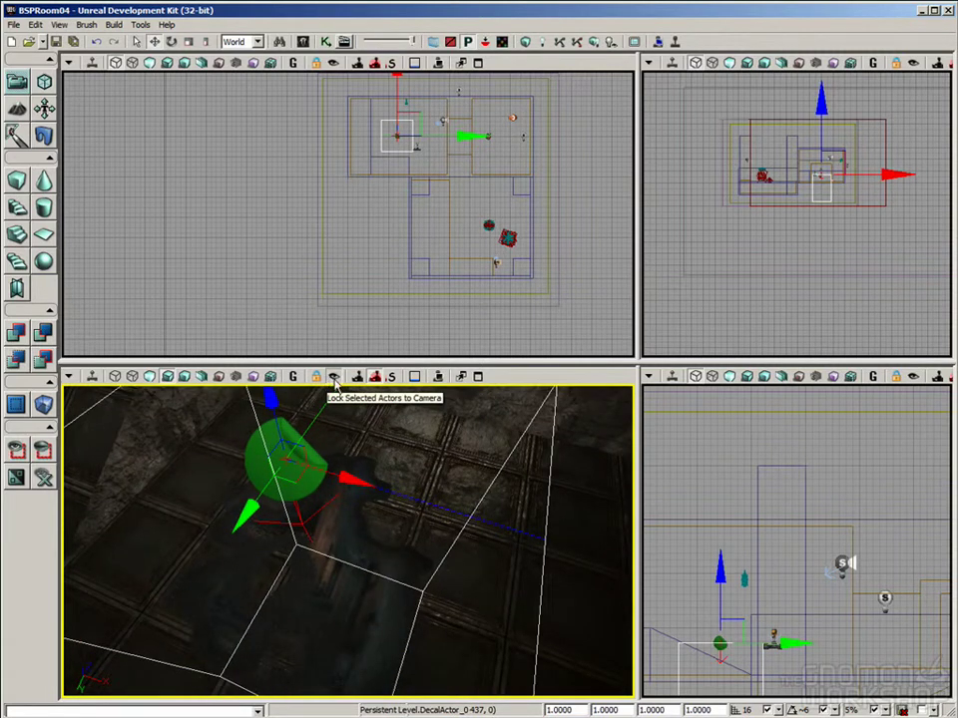
pyautogui.click(333, 377)
pyautogui.moveTo(349, 538); pyautogui.dragTo(404, 550)
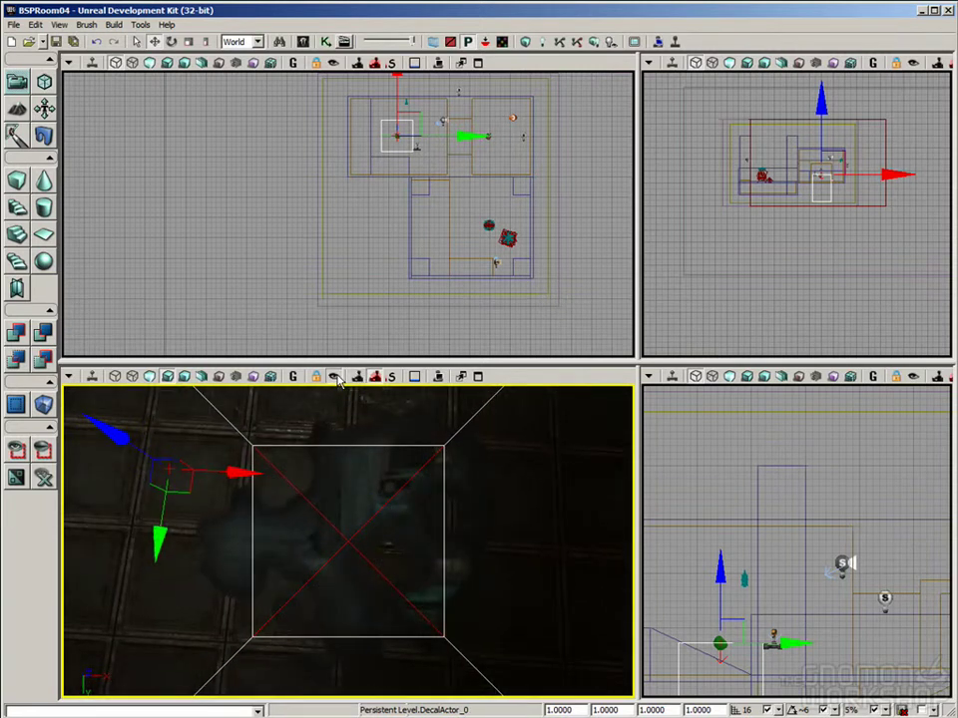
pyautogui.click(337, 381)
# Examine how the repositioned puddle decal projects onto the floor, with its decal actor selected.
pyautogui.moveTo(509, 535); pyautogui.dragTo(495, 604, button='right')
pyautogui.moveTo(494, 605); pyautogui.dragTo(443, 561)
pyautogui.moveTo(443, 561); pyautogui.dragTo(403, 592, button='right')
pyautogui.click(403, 593)
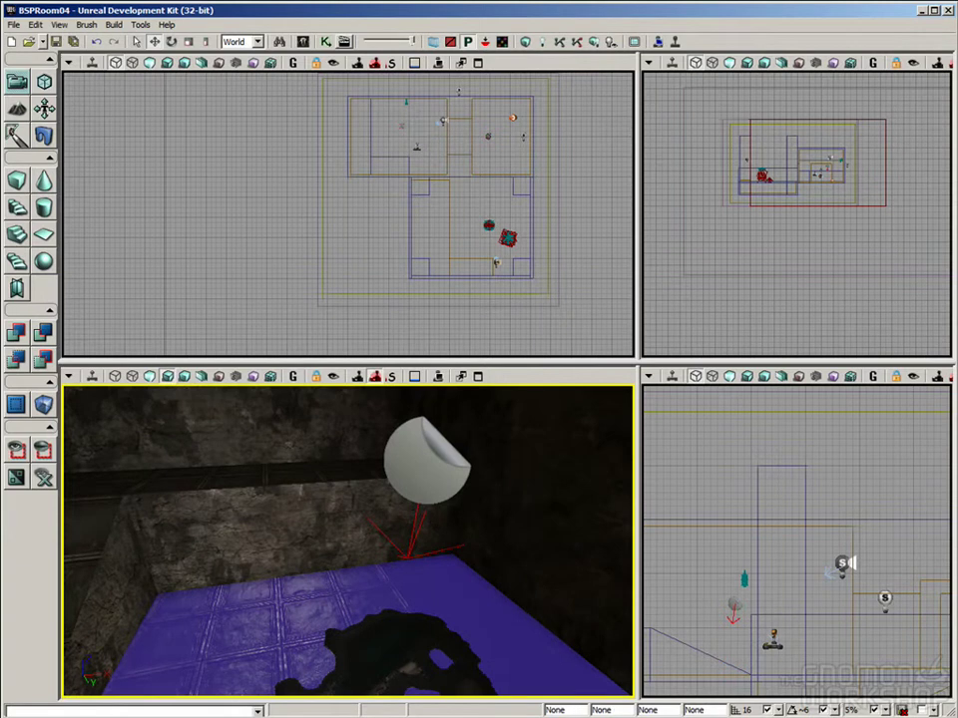
pyautogui.click(427, 463)
pyautogui.moveTo(427, 463); pyautogui.dragTo(411, 529)
pyautogui.moveTo(411, 529); pyautogui.dragTo(429, 559, button='right')
pyautogui.moveTo(429, 559); pyautogui.dragTo(425, 589)
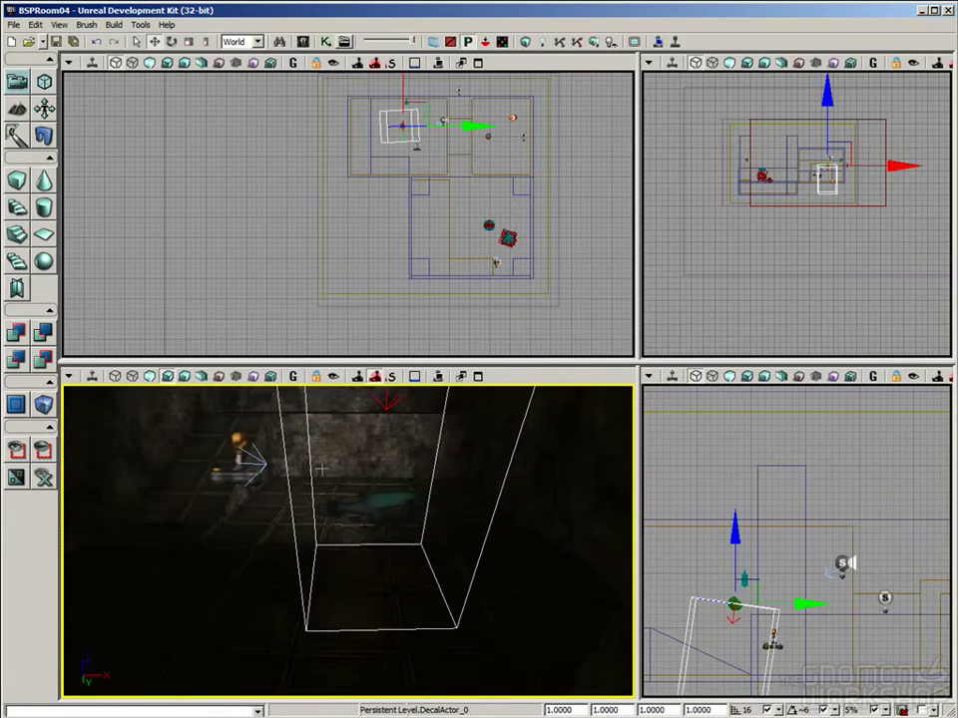
# Lower the decal actor in the dark room so it sits closer to the floor.
pyautogui.moveTo(425, 589); pyautogui.dragTo(431, 543, button='right')
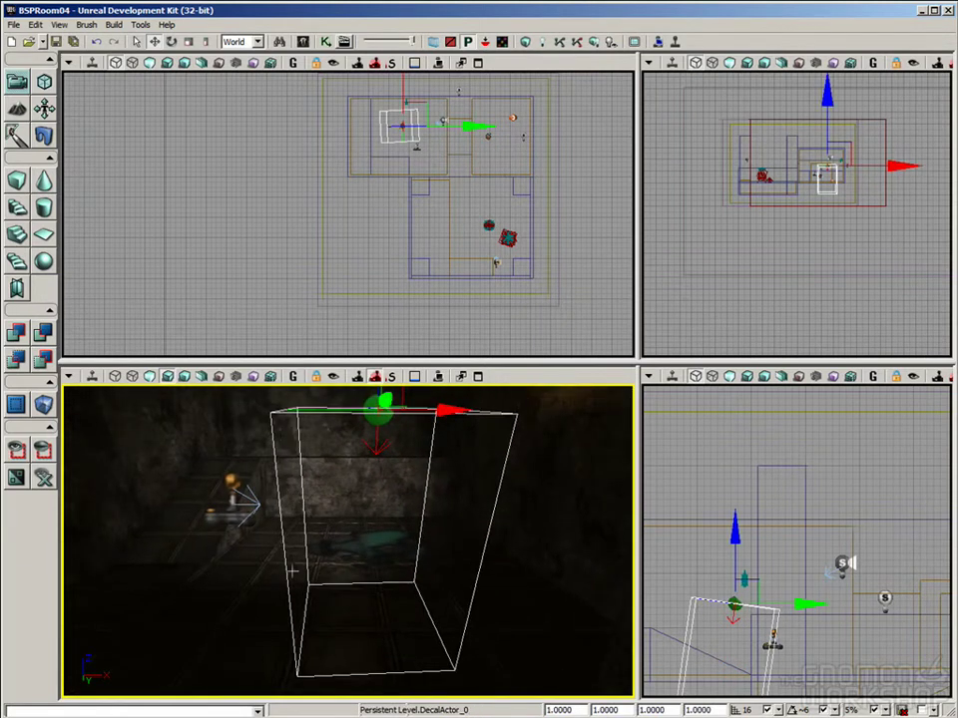
pyautogui.moveTo(374, 561); pyautogui.dragTo(410, 588)
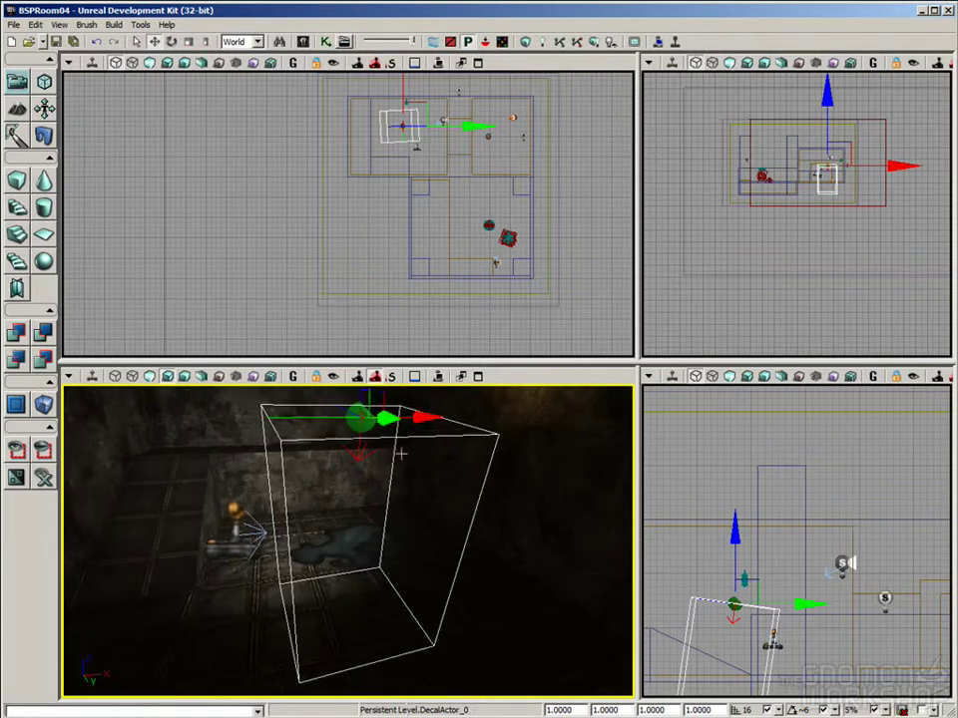
pyautogui.moveTo(374, 476)
pyautogui.mouseDown()
pyautogui.moveTo(387, 409)
pyautogui.moveTo(366, 395)
pyautogui.moveTo(366, 289)
pyautogui.moveTo(366, 460)
pyautogui.mouseUp()
pyautogui.moveTo(366, 409); pyautogui.dragTo(362, 420, button='right')
pyautogui.moveTo(362, 420); pyautogui.dragTo(343, 389)
pyautogui.moveTo(396, 589); pyautogui.dragTo(392, 604, button='right')
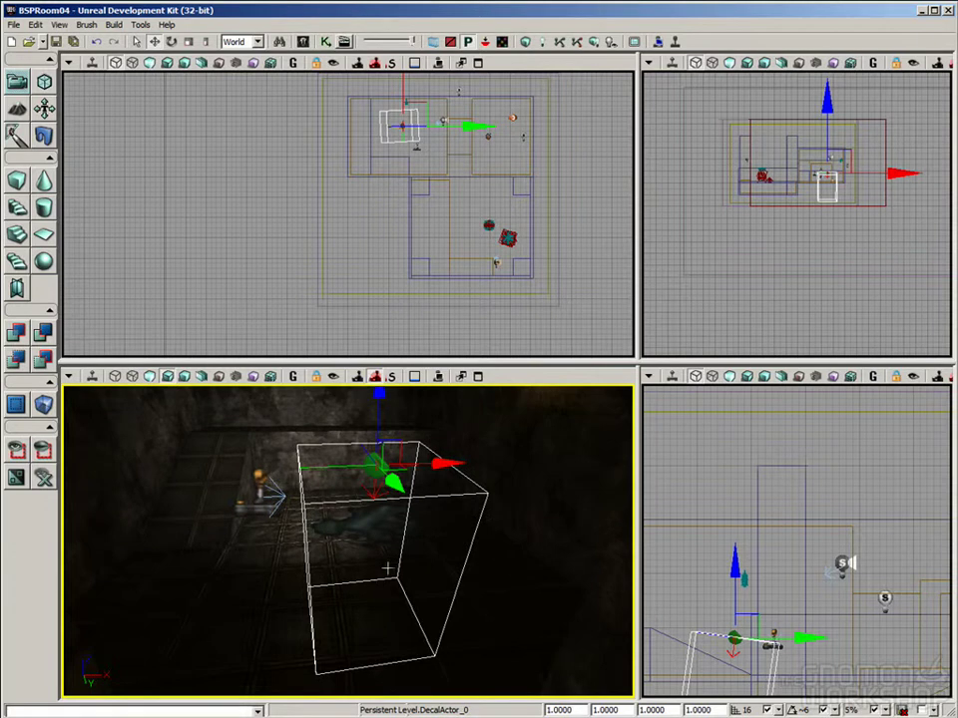
pyautogui.moveTo(387, 574); pyautogui.dragTo(376, 493)
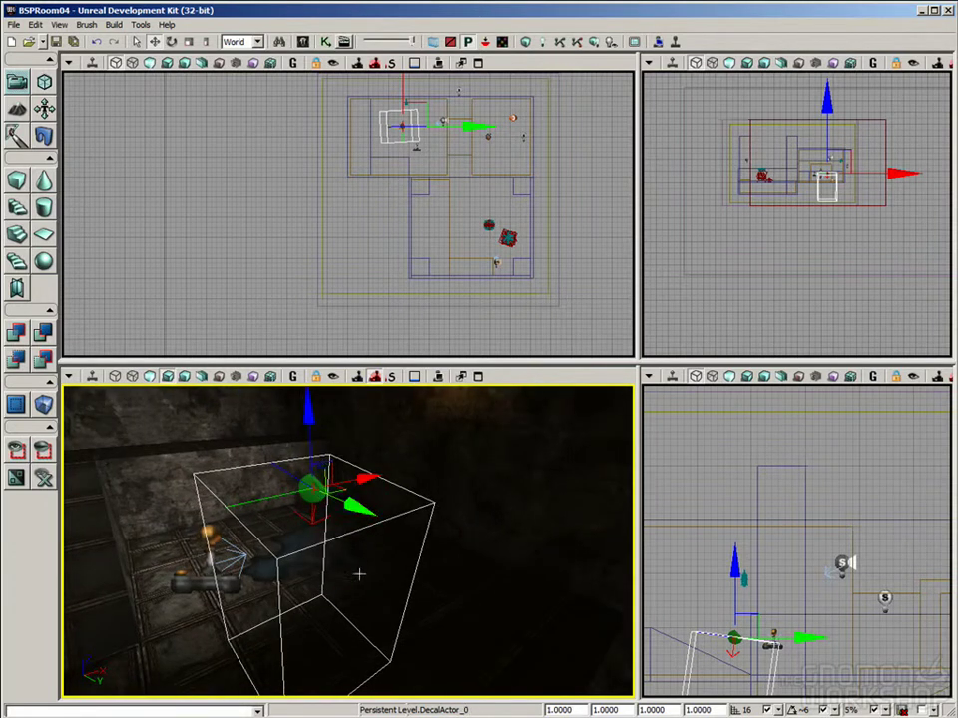
# Scale the decal actor non-uniformly so its projection box is shallower in depth and larger in width and height.
pyautogui.click(207, 43)
pyautogui.moveTo(403, 502); pyautogui.dragTo(394, 515, button='right')
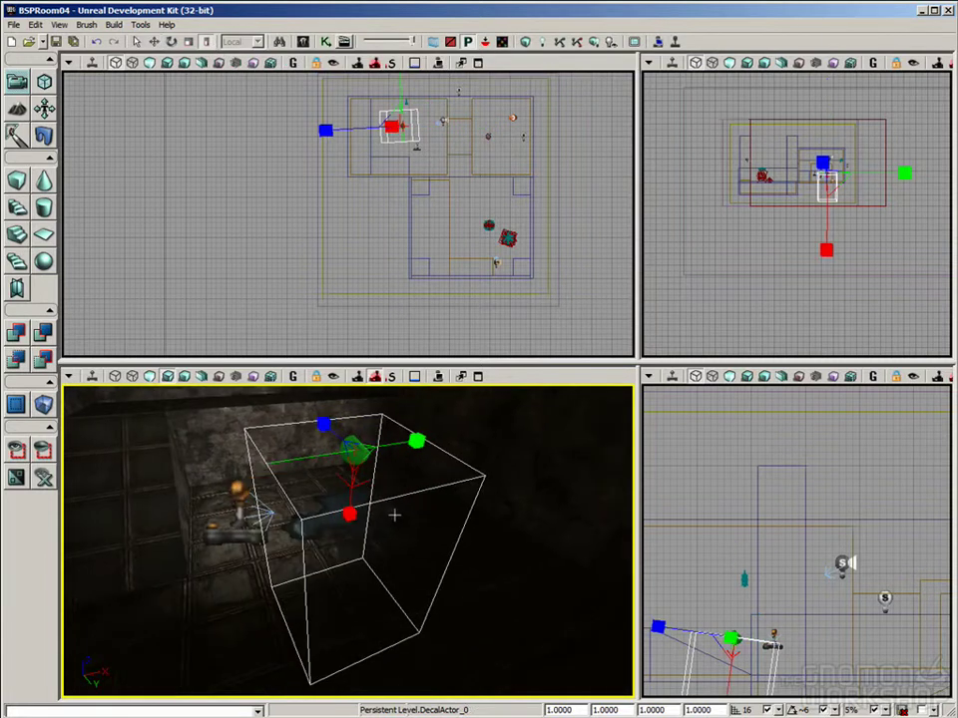
pyautogui.moveTo(349, 514)
pyautogui.mouseDown()
pyautogui.moveTo(349, 500)
pyautogui.moveTo(349, 525)
pyautogui.mouseUp()
pyautogui.moveTo(398, 505)
pyautogui.mouseDown(button='right')
pyautogui.moveTo(384, 503)
pyautogui.moveTo(398, 489)
pyautogui.mouseUp(button='right')
pyautogui.moveTo(441, 469); pyautogui.dragTo(470, 465)
pyautogui.moveTo(351, 443)
pyautogui.mouseDown()
pyautogui.moveTo(353, 453)
pyautogui.moveTo(351, 443)
pyautogui.mouseUp()
# Enlarge the decal actor slightly with uniform scaling, and return to non-uniform scaling mode.
pyautogui.click(189, 41)
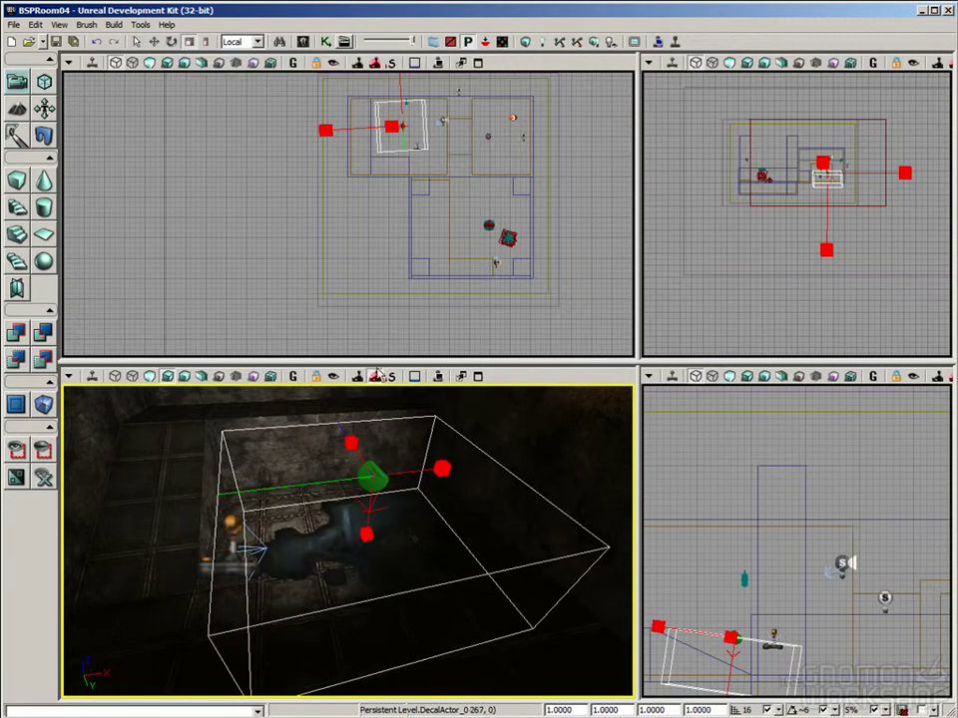
pyautogui.moveTo(442, 469)
pyautogui.mouseDown()
pyautogui.moveTo(418, 471)
pyautogui.moveTo(471, 466)
pyautogui.moveTo(420, 472)
pyautogui.moveTo(442, 469)
pyautogui.mouseUp()
pyautogui.moveTo(409, 552); pyautogui.dragTo(469, 563, button='right')
pyautogui.moveTo(368, 595); pyautogui.dragTo(368, 539)
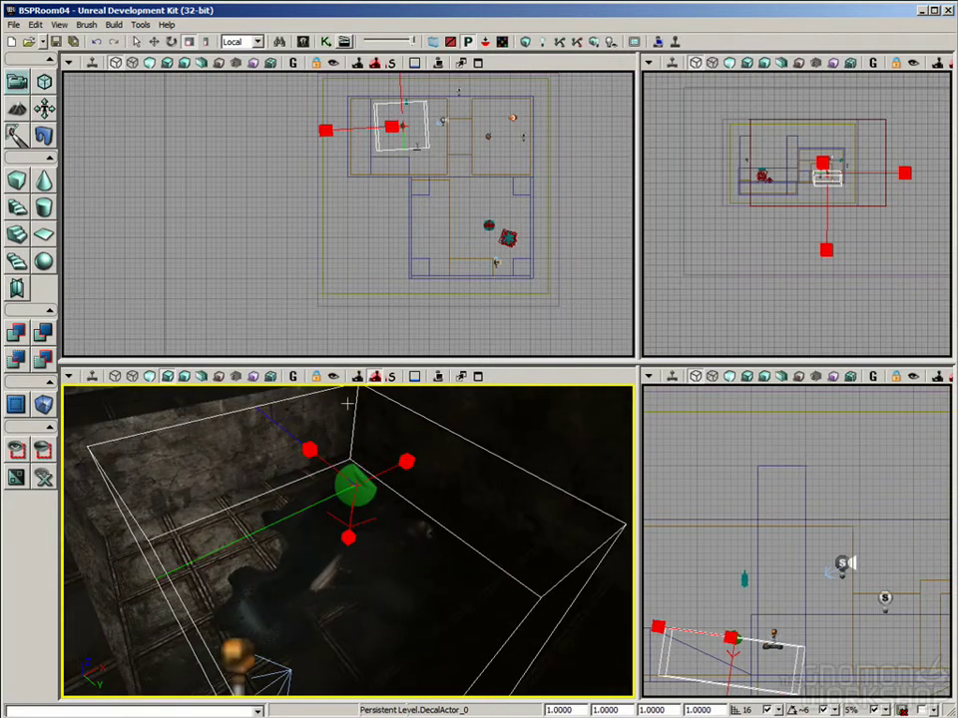
pyautogui.click(207, 42)
pyautogui.moveTo(300, 541); pyautogui.dragTo(352, 539)
pyautogui.moveTo(351, 539); pyautogui.dragTo(351, 527, button='right')
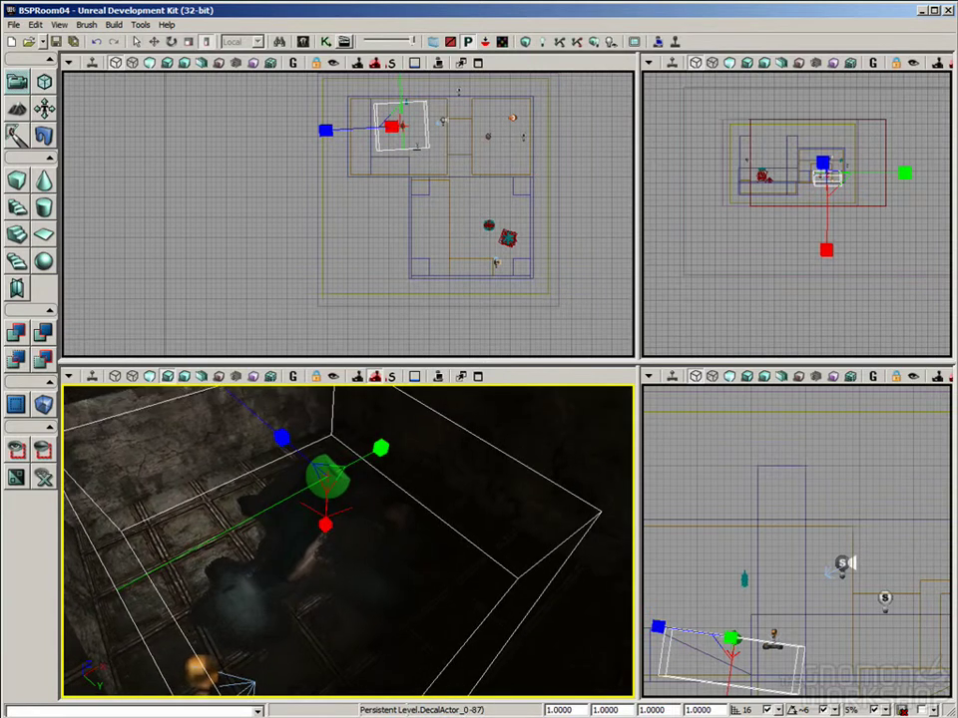
pyautogui.press('F4')
pyautogui.moveTo(362, 641); pyautogui.dragTo(363, 622)
pyautogui.press('F4')
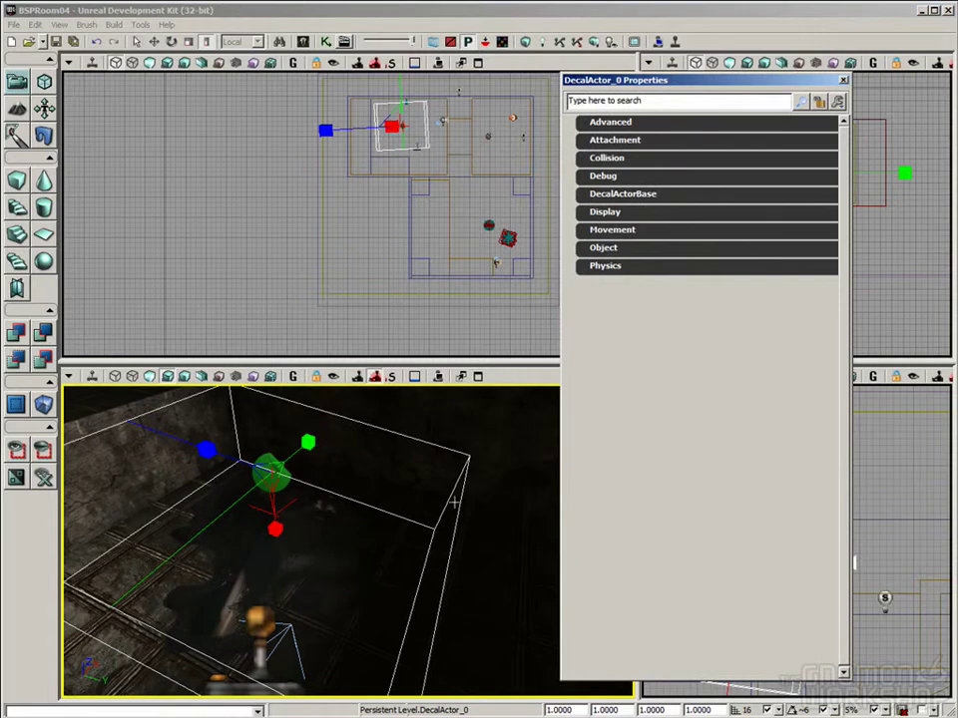
pyautogui.click(843, 81)
pyautogui.moveTo(464, 507); pyautogui.dragTo(464, 507)
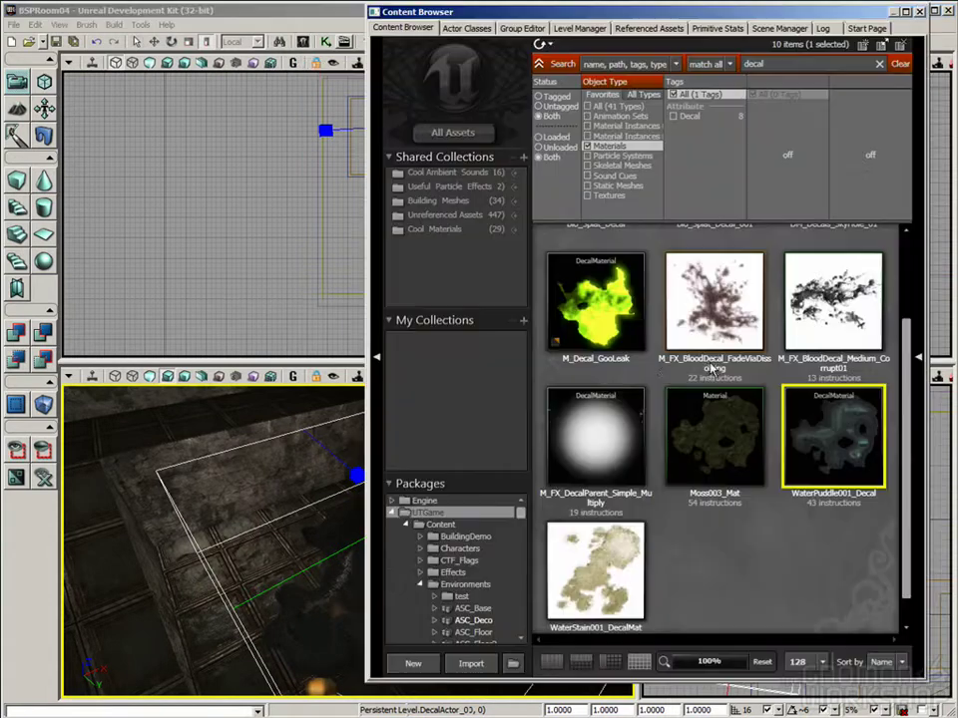
# Show the CustomAssetTest01 package in the Content Browser without the decal filter and select its Sphere static mesh.
pyautogui.click(302, 41)
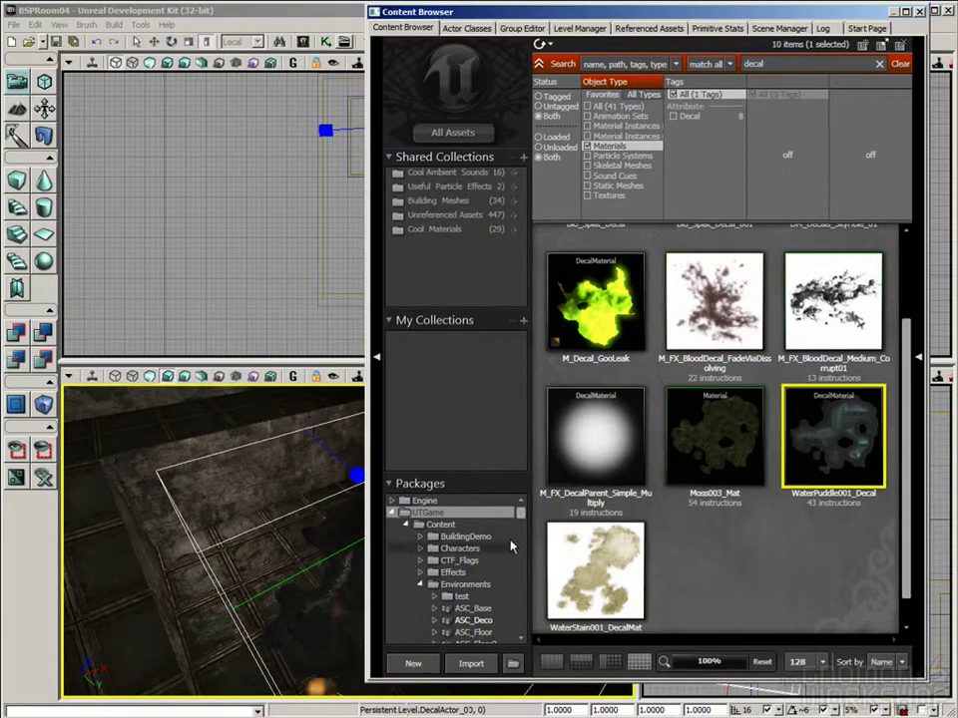
pyautogui.moveTo(516, 514); pyautogui.dragTo(520, 629)
pyautogui.click(461, 636)
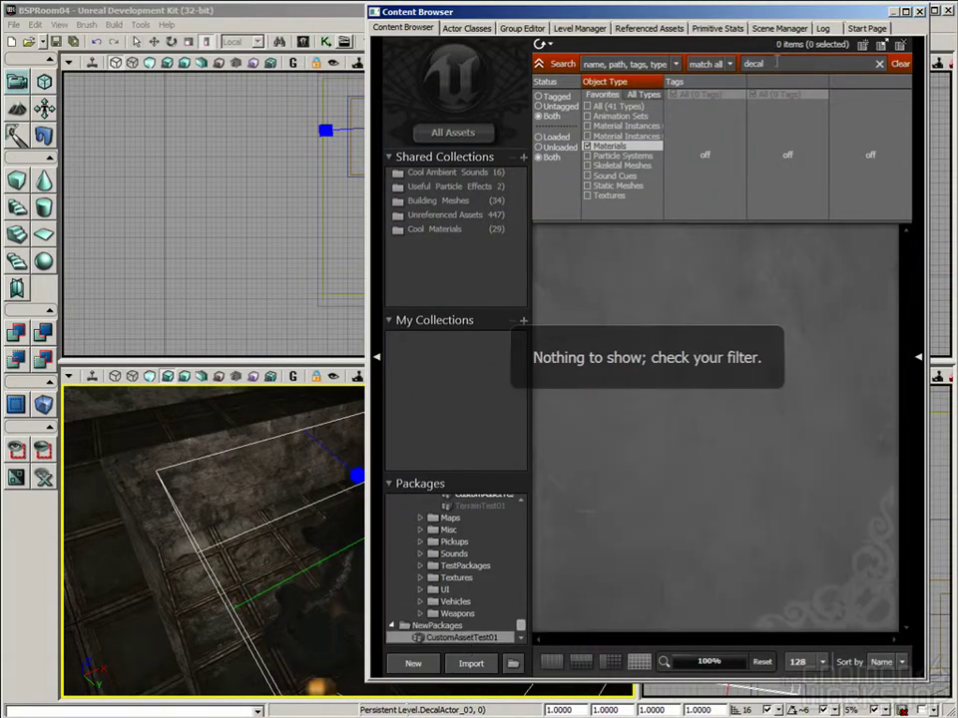
pyautogui.click(902, 65)
pyautogui.click(582, 451)
# Add the Sphere static mesh to the level and move it beside the decal, inside its projection box.
pyautogui.moveTo(234, 544); pyautogui.dragTo(228, 586, button='right')
pyautogui.click(203, 523)
pyautogui.press('space')
pyautogui.press('space')
pyautogui.press('space')
pyautogui.press('space')
pyautogui.moveTo(241, 572); pyautogui.dragTo(282, 573)
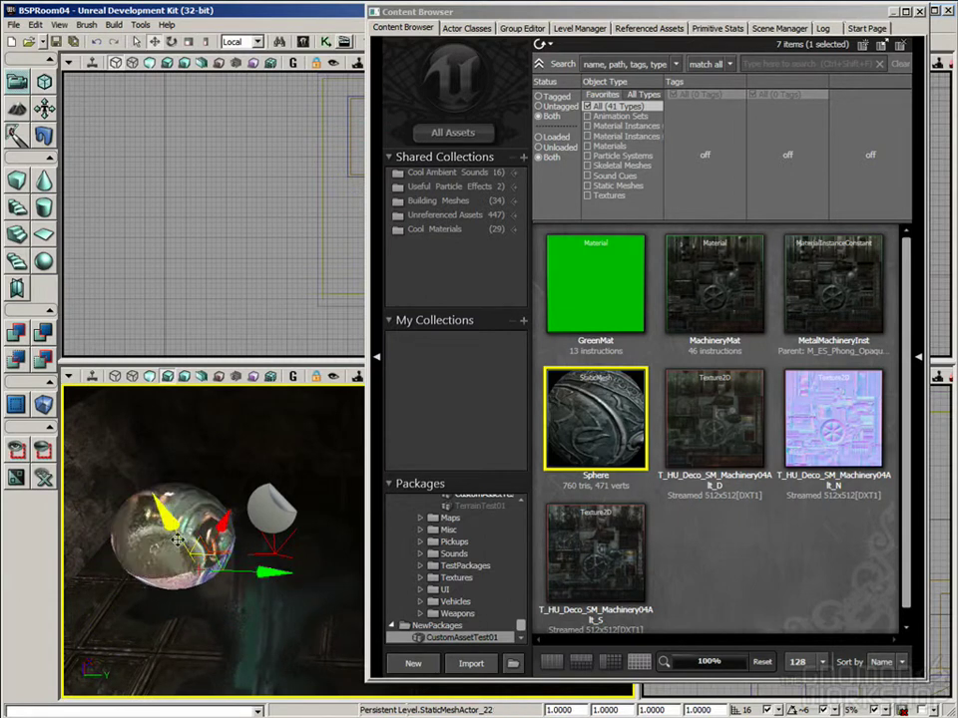
# Close the Content Browser and shift the decal actor slightly away from the sphere, keeping the sphere inside its projection box.
pyautogui.click(282, 566)
pyautogui.click(279, 547)
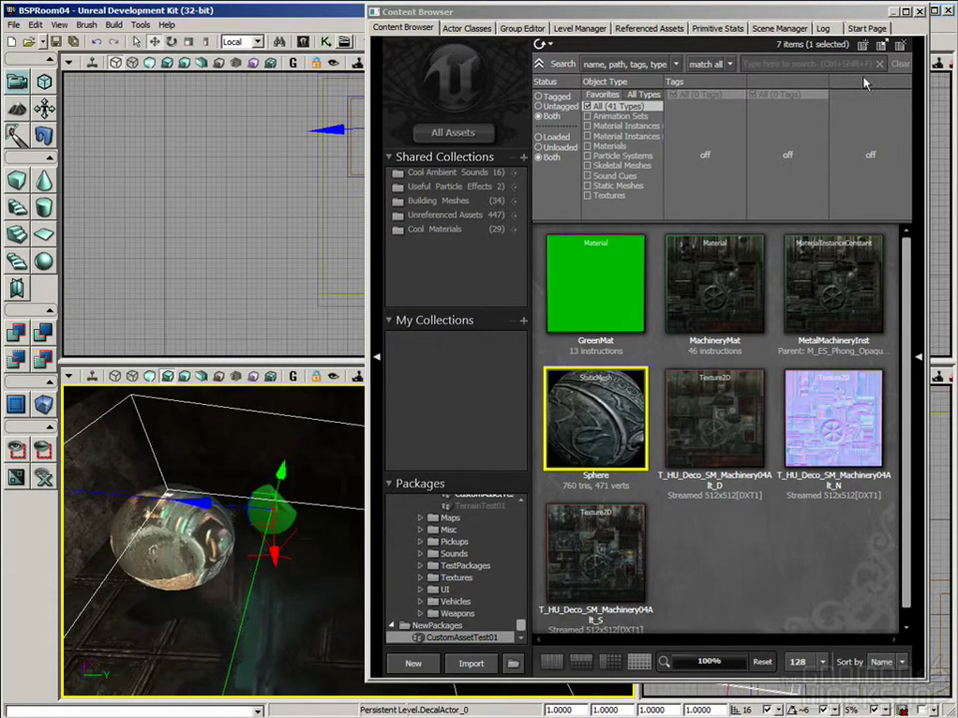
pyautogui.click(918, 12)
pyautogui.moveTo(399, 539); pyautogui.dragTo(379, 534)
pyautogui.moveTo(485, 507); pyautogui.dragTo(480, 506)
pyautogui.moveTo(380, 545)
pyautogui.mouseDown()
pyautogui.moveTo(417, 431)
pyautogui.moveTo(366, 579)
pyautogui.moveTo(377, 555)
pyautogui.mouseUp()
pyautogui.moveTo(321, 483); pyautogui.dragTo(395, 505)
pyautogui.moveTo(316, 558); pyautogui.dragTo(300, 544)
pyautogui.moveTo(354, 564); pyautogui.dragTo(426, 559, button='right')
pyautogui.moveTo(364, 499); pyautogui.dragTo(459, 514, button='right')
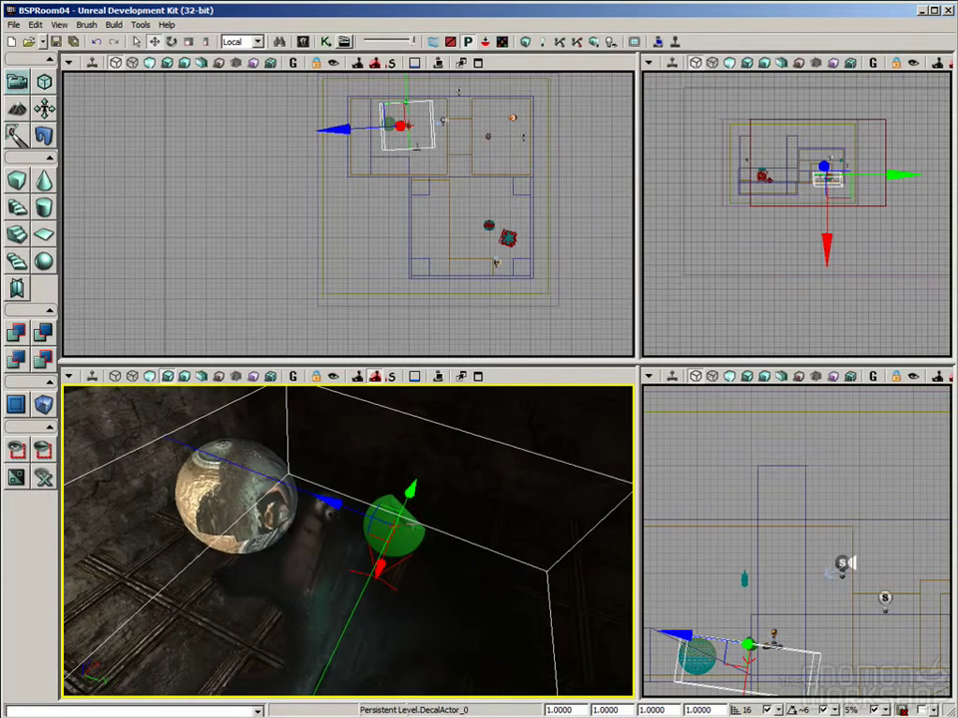
# Open the decal actor's properties, place the window beside the sphere view, and expand the decal's DecalFilter settings.
pyautogui.click(222, 499)
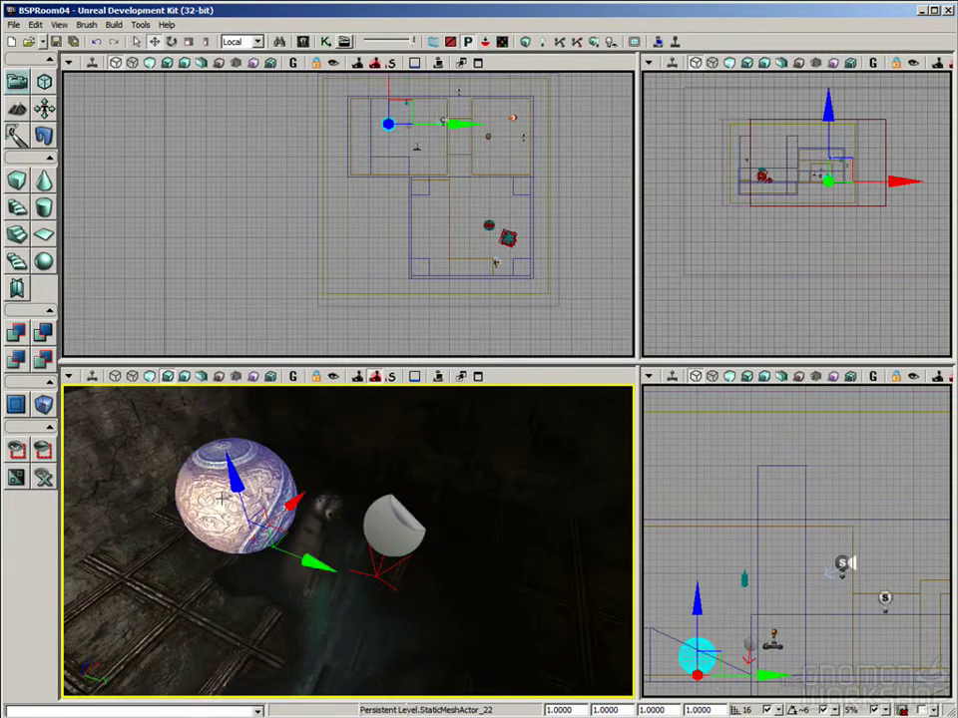
pyautogui.doubleClick(392, 524)
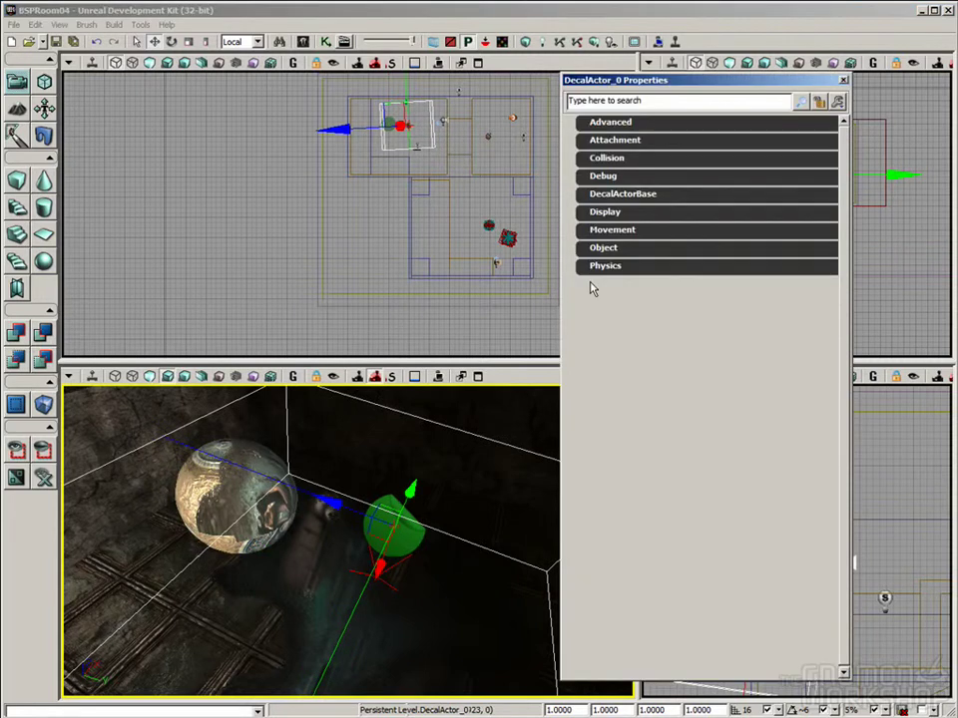
pyautogui.moveTo(726, 85); pyautogui.dragTo(736, 44)
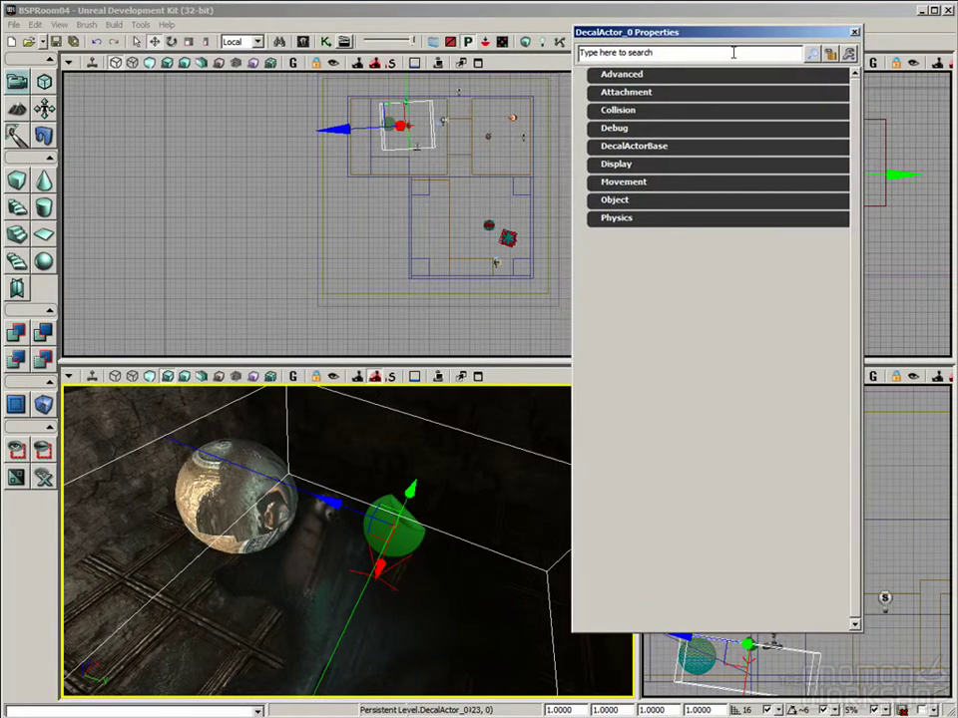
pyautogui.moveTo(300, 521); pyautogui.dragTo(373, 488)
pyautogui.moveTo(373, 488); pyautogui.dragTo(343, 567, button='right')
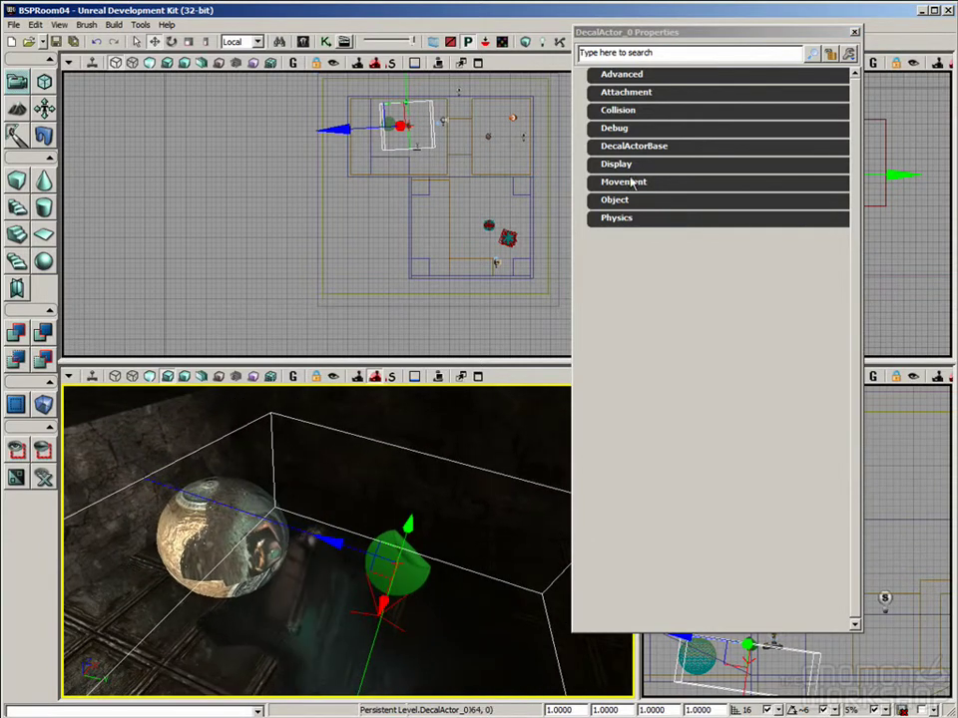
pyautogui.moveTo(677, 40); pyautogui.dragTo(658, 51)
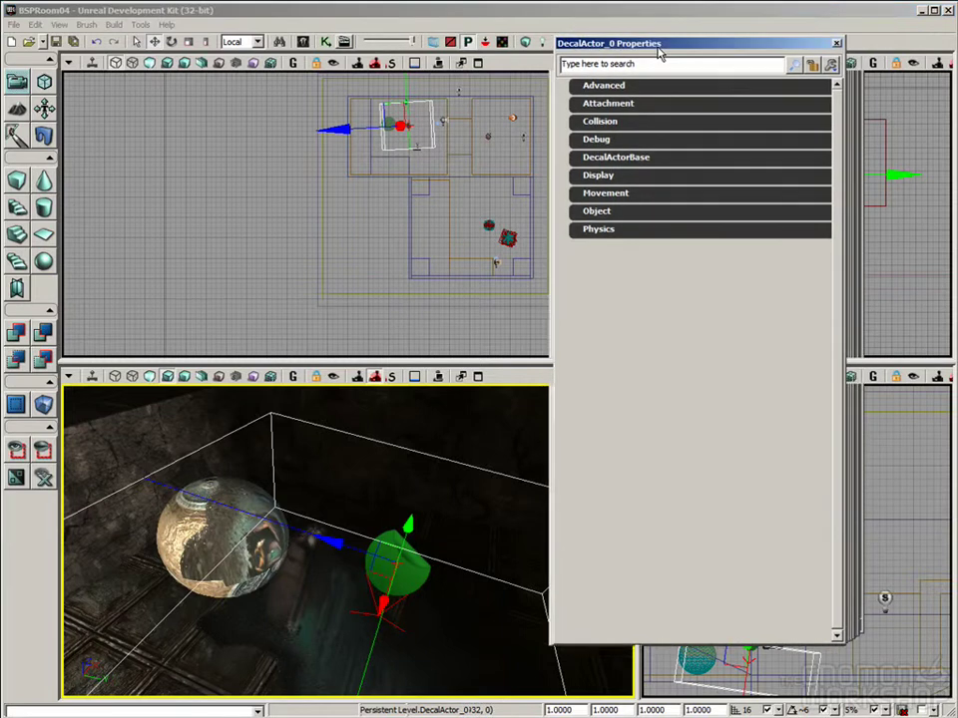
pyautogui.click(603, 157)
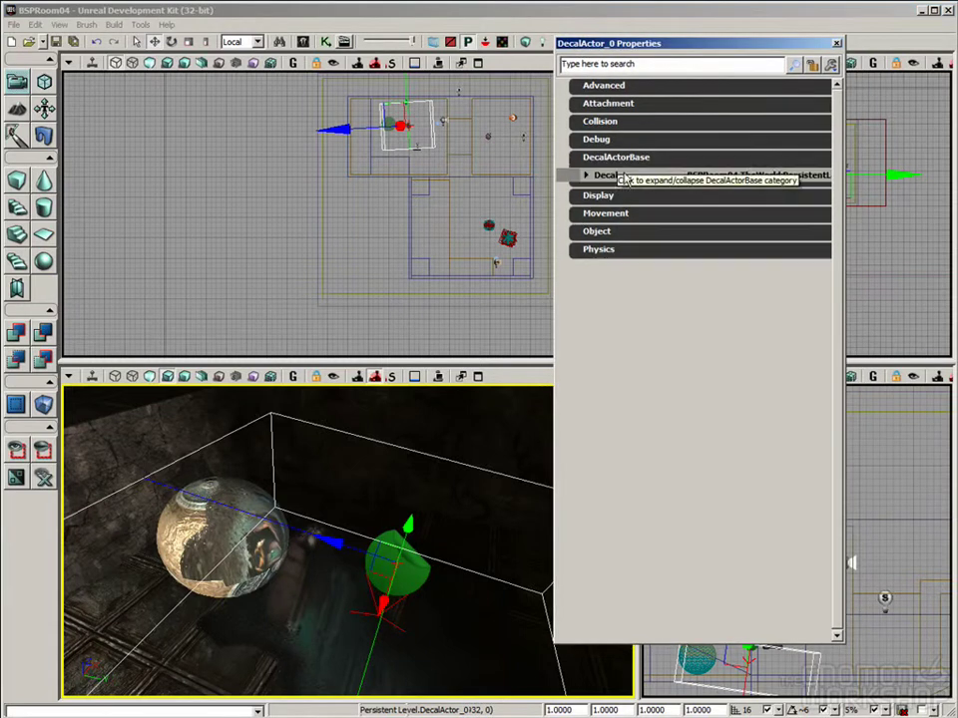
pyautogui.click(598, 175)
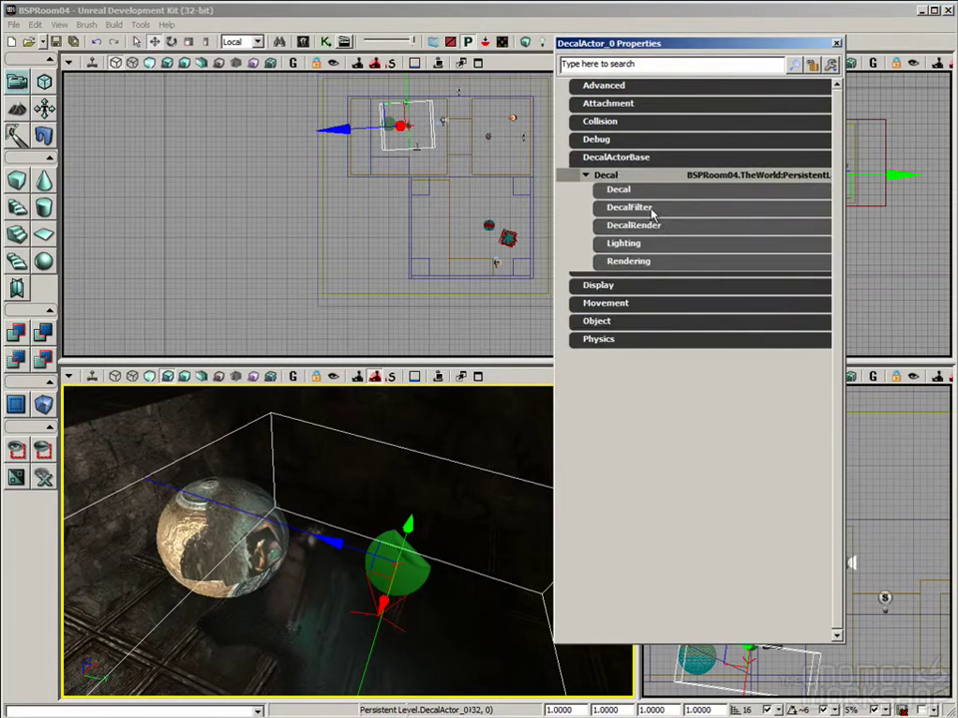
pyautogui.click(651, 209)
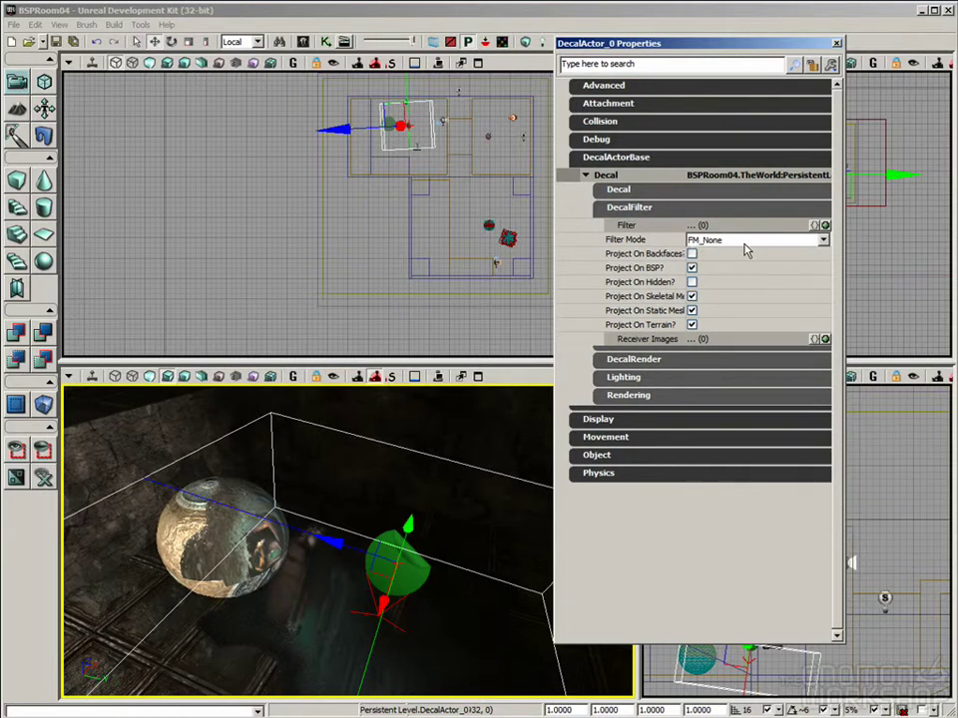
# Set the decal's Filter Mode to FM_Ignore and add one empty entry to its Filter list.
pyautogui.click(639, 242)
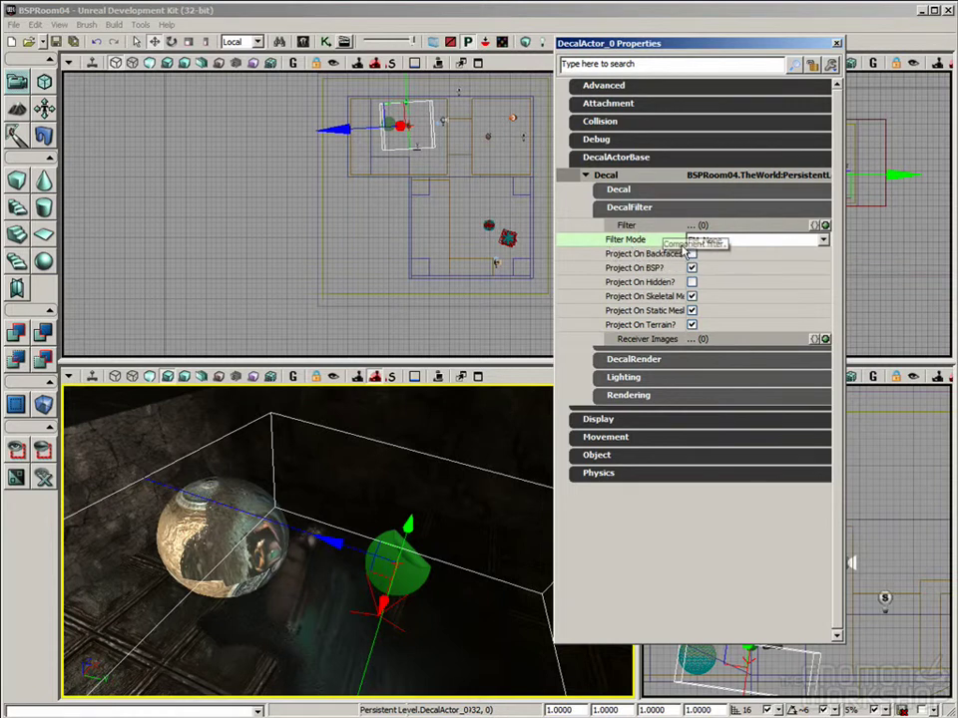
pyautogui.click(721, 243)
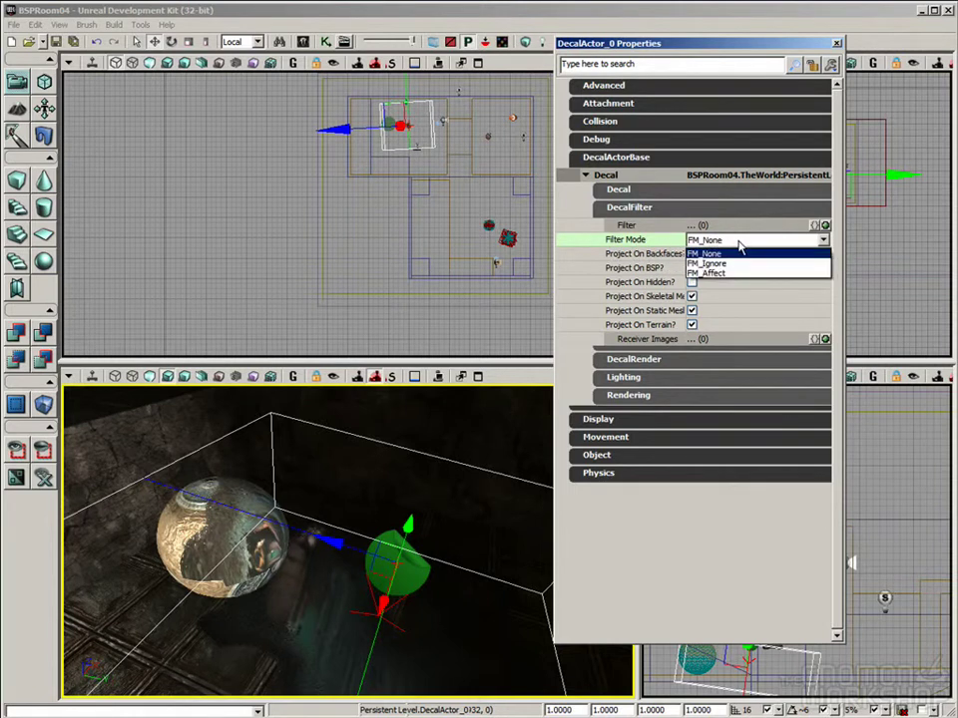
pyautogui.click(725, 264)
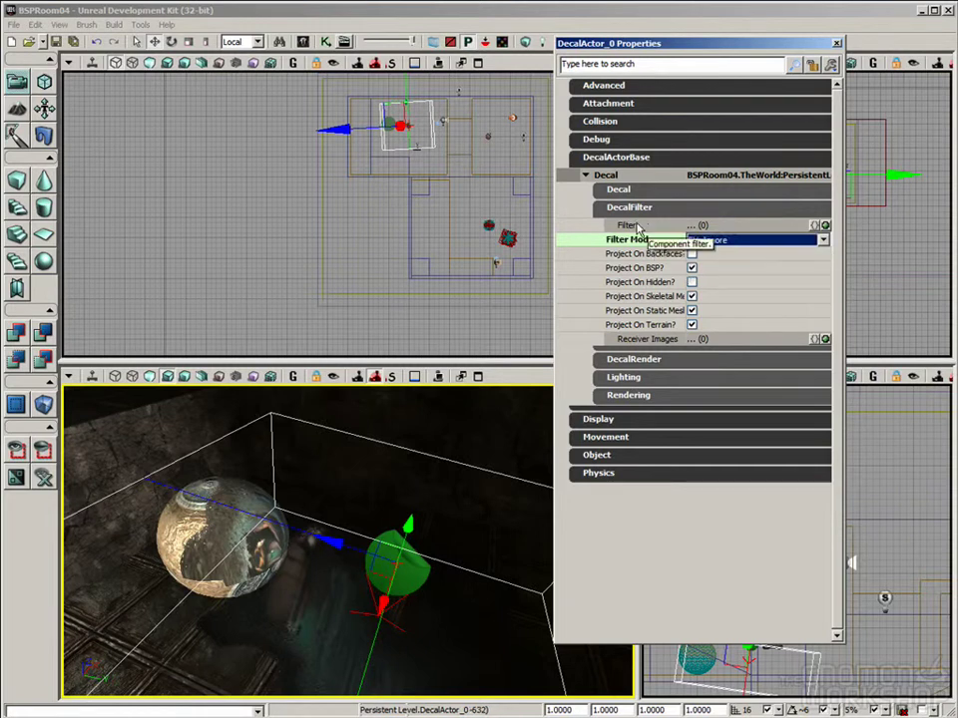
pyautogui.click(825, 227)
pyautogui.click(709, 240)
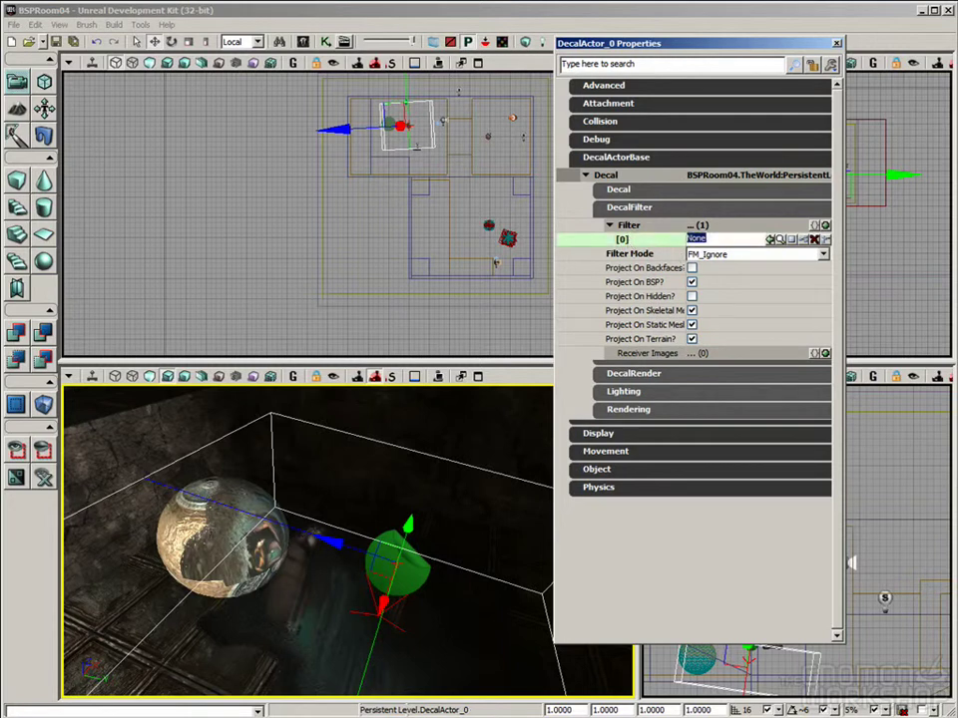
pyautogui.click(210, 526)
pyautogui.moveTo(668, 54)
pyautogui.mouseDown()
pyautogui.moveTo(648, 70)
pyautogui.moveTo(661, 62)
pyautogui.mouseUp()
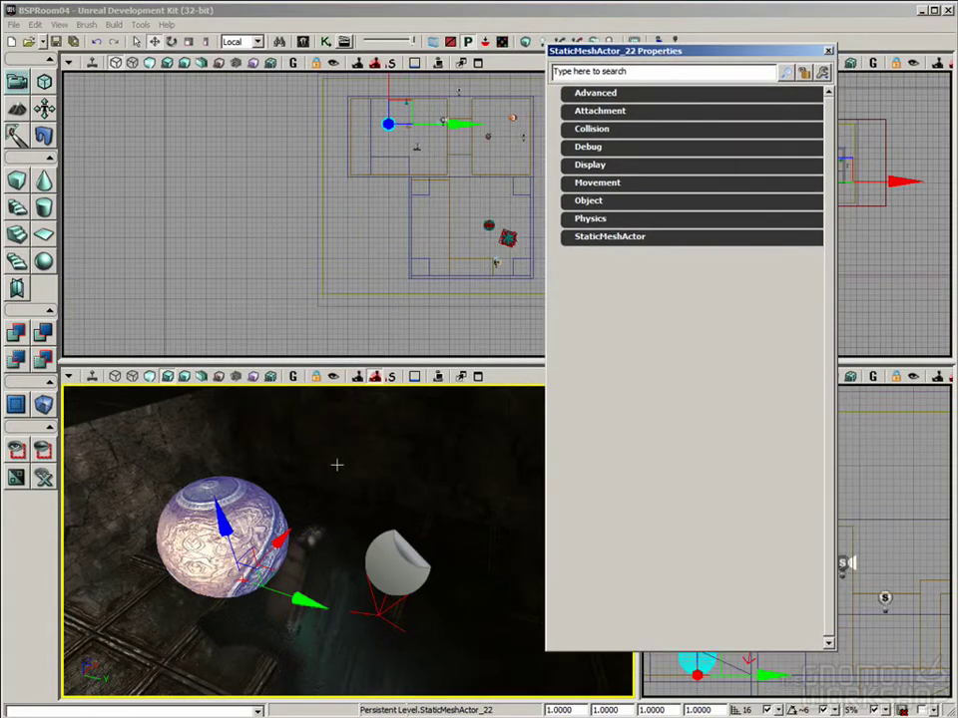
pyautogui.click(397, 571)
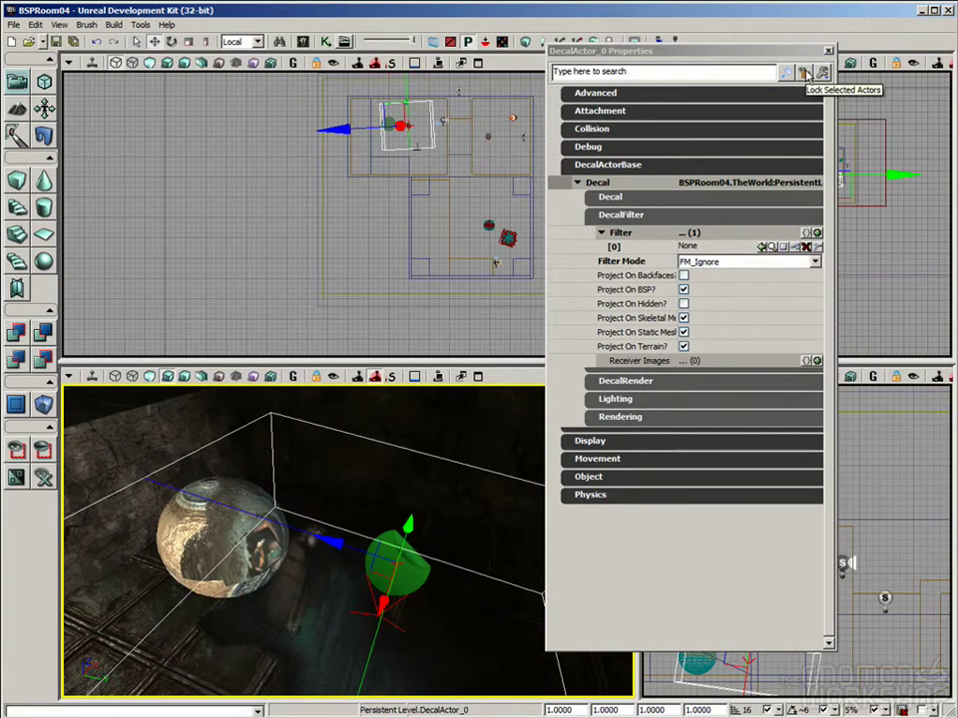
# Lock the properties window to the decal actor and assign the sphere actor to the empty Filter entry.
pyautogui.click(805, 73)
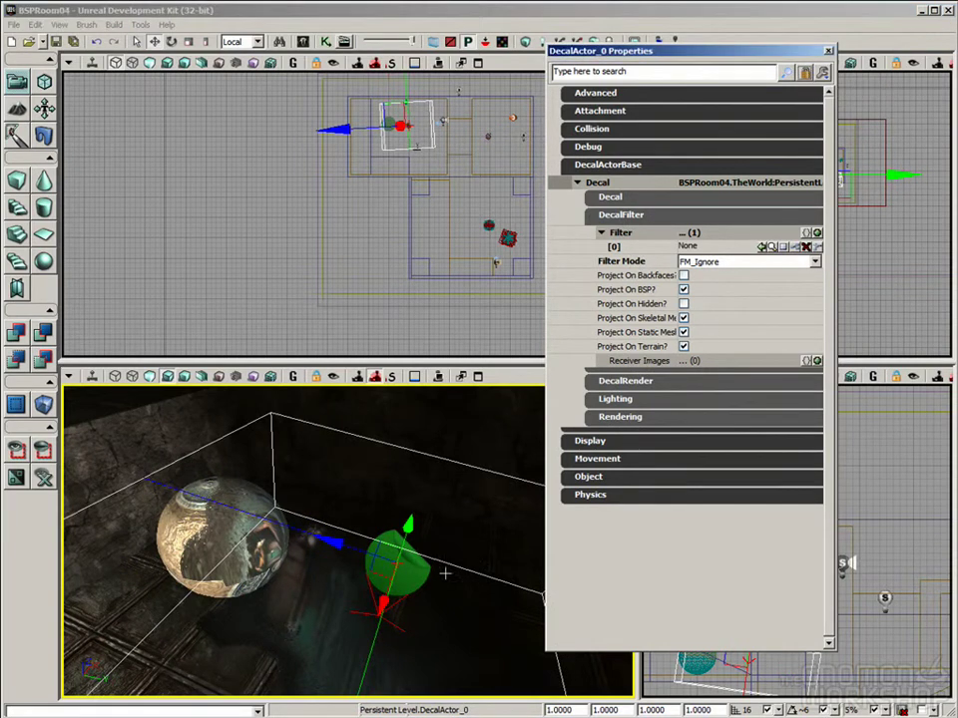
pyautogui.moveTo(480, 521); pyautogui.dragTo(465, 521)
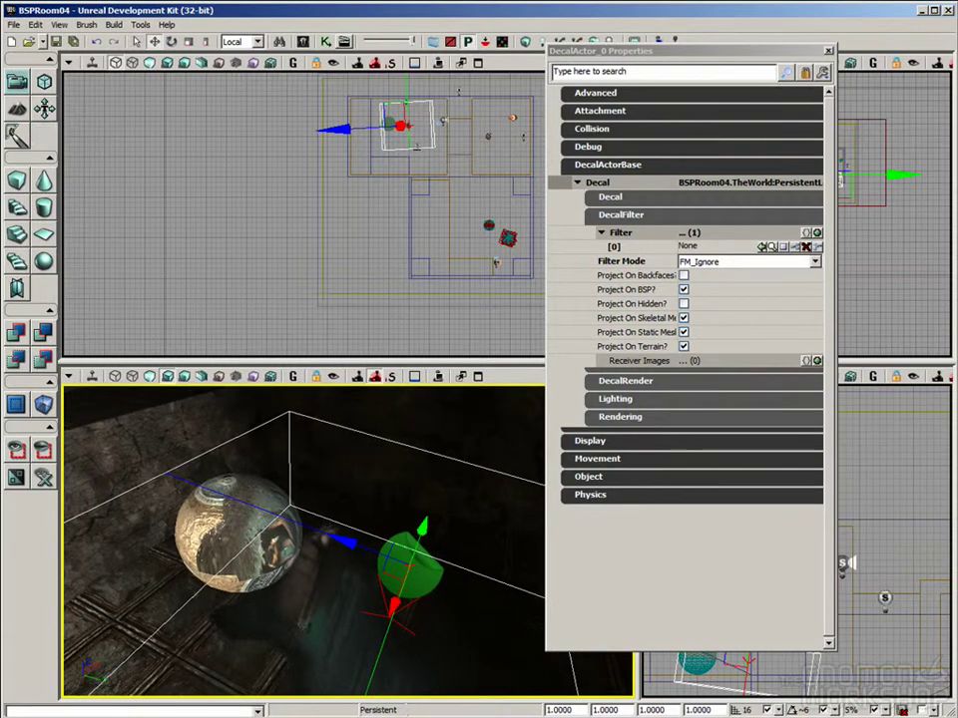
pyautogui.click(215, 537)
pyautogui.moveTo(292, 538); pyautogui.dragTo(292, 529, button='right')
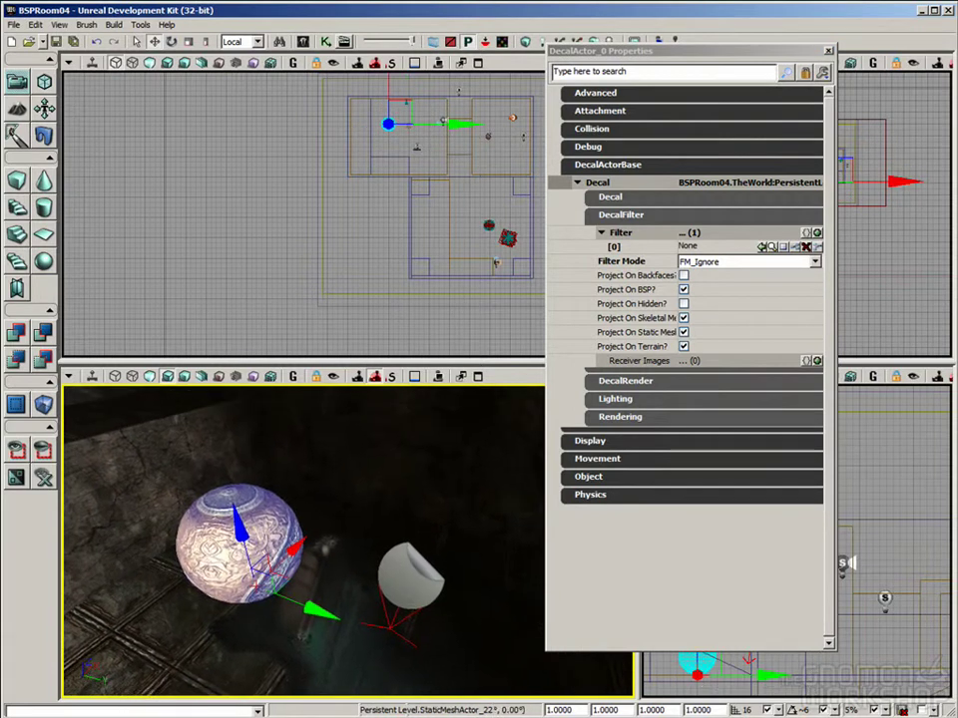
pyautogui.click(720, 249)
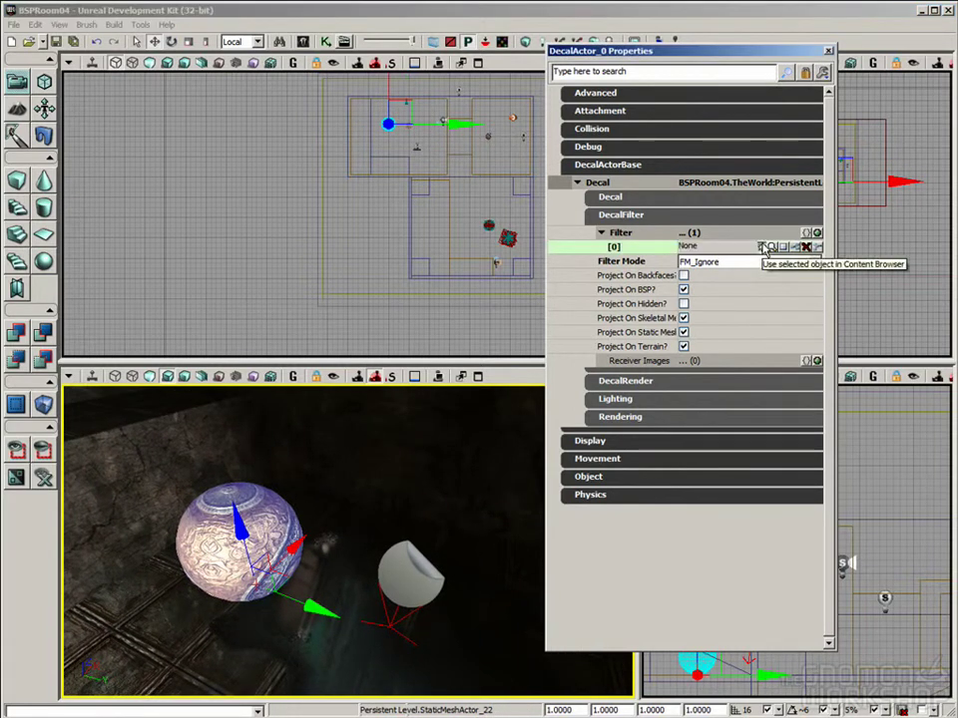
pyautogui.click(764, 246)
pyautogui.moveTo(446, 592); pyautogui.dragTo(558, 637, button='right')
pyautogui.click(274, 287)
pyautogui.moveTo(309, 509); pyautogui.dragTo(246, 511, button='right')
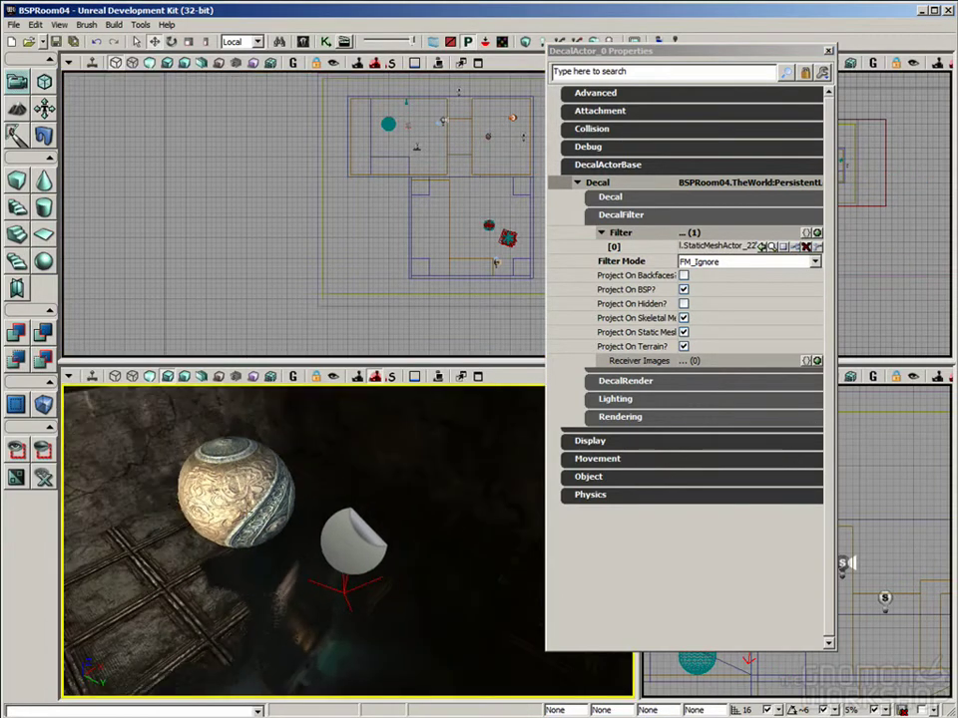
pyautogui.click(244, 513)
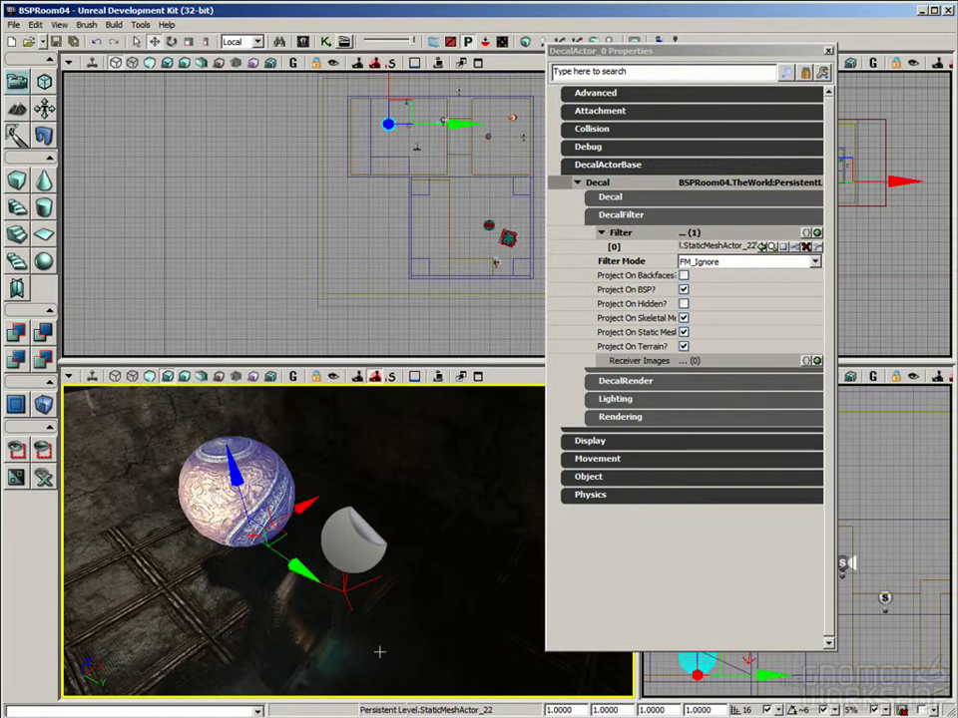
# Switch the decal's Filter Mode to FM_Affect and view how the puddle projects on the sphere and floor.
pyautogui.click(731, 262)
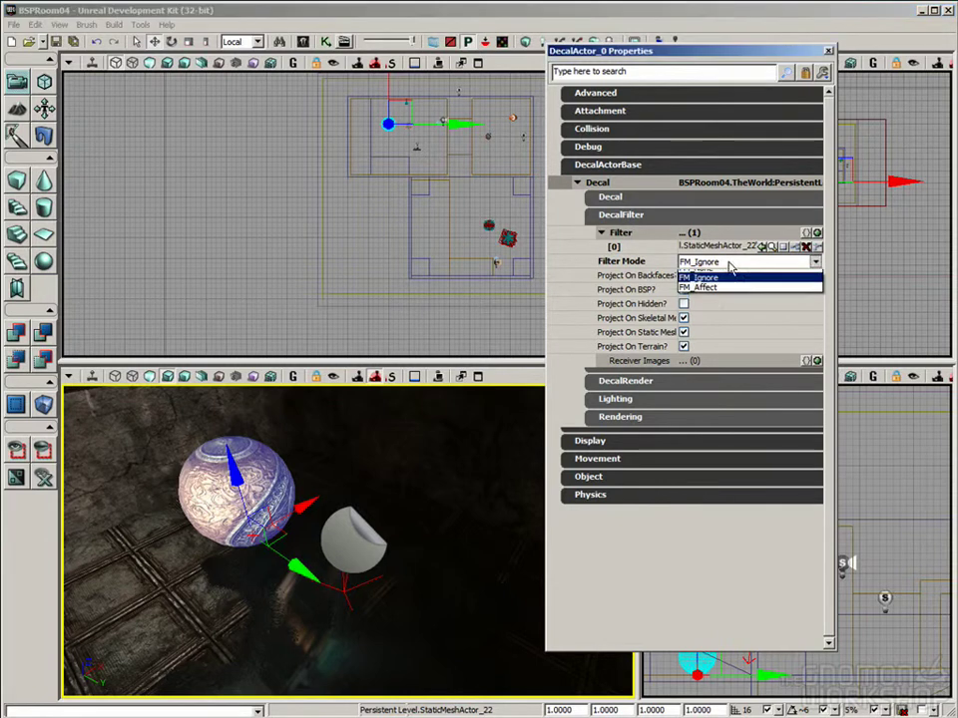
pyautogui.click(728, 296)
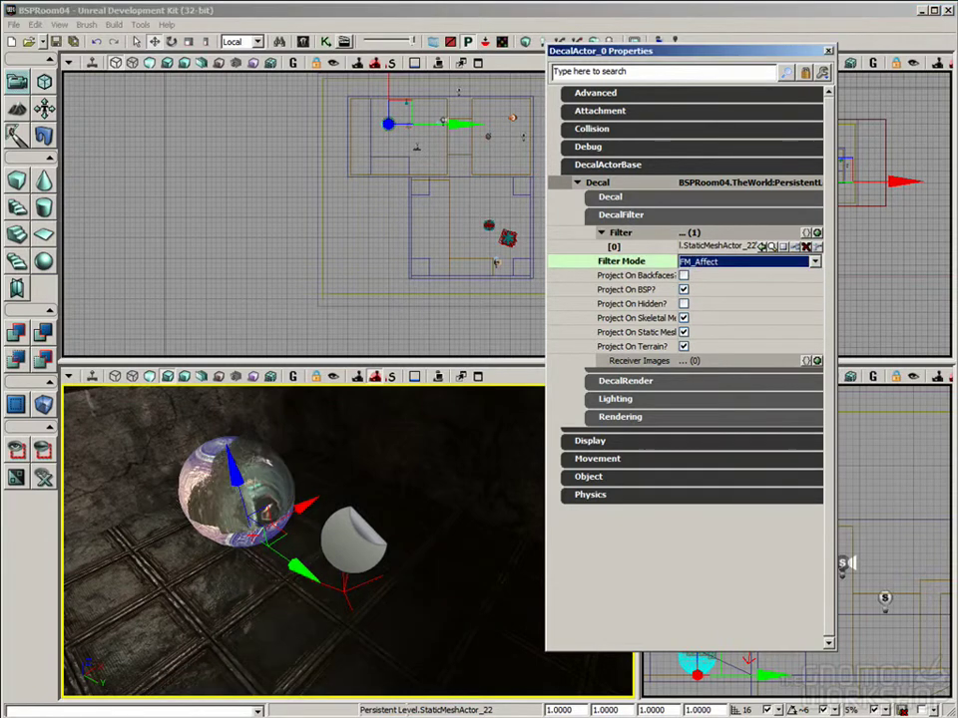
pyautogui.click(419, 489)
pyautogui.keyDown('alt'); pyautogui.moveTo(476, 512); pyautogui.dragTo(518, 489); pyautogui.keyUp('alt')
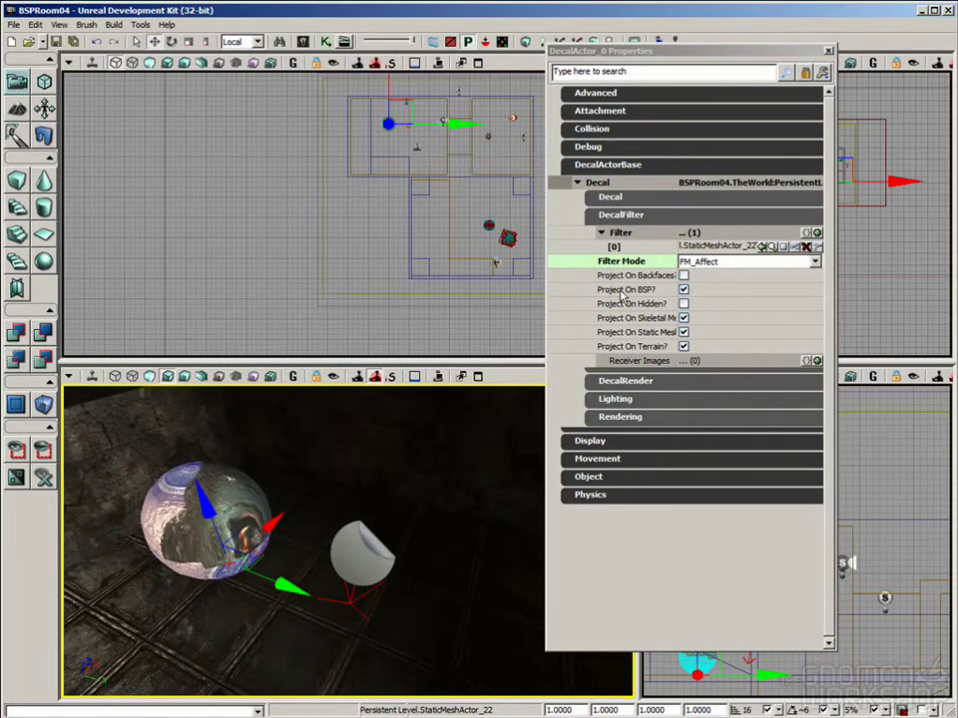
# Move the sphere slightly downward so it sits partly in the floor, still inside the decal's projection box.
pyautogui.click(719, 261)
pyautogui.click(717, 246)
pyautogui.moveTo(255, 488); pyautogui.dragTo(201, 488, button='right')
pyautogui.moveTo(305, 529); pyautogui.dragTo(329, 546)
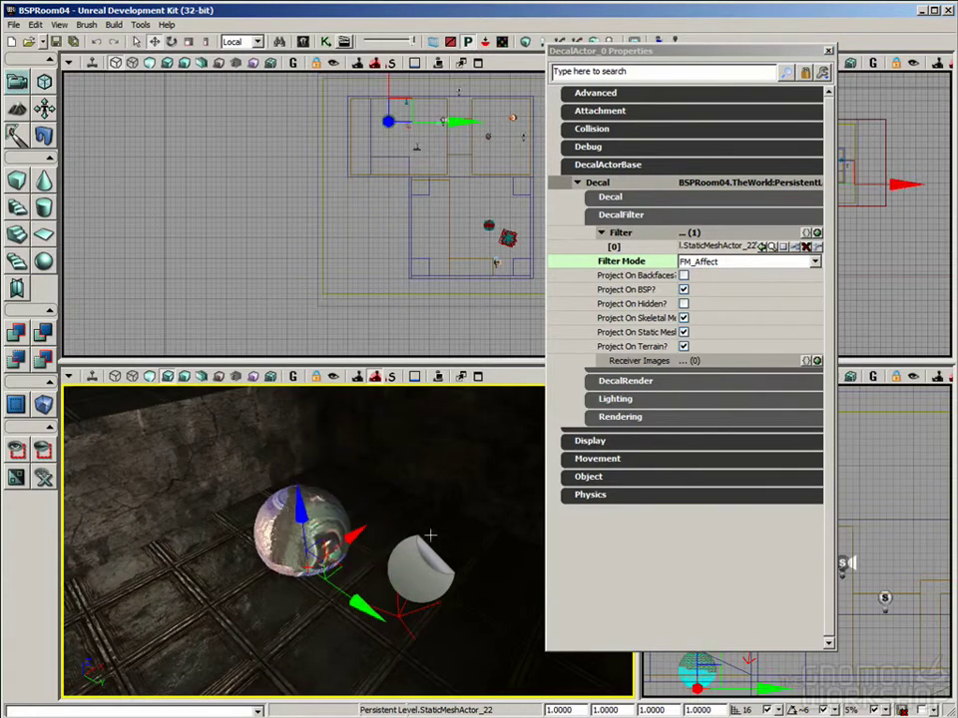
# Set the decal's Filter Mode to FM_Ignore and close its properties window.
pyautogui.click(725, 261)
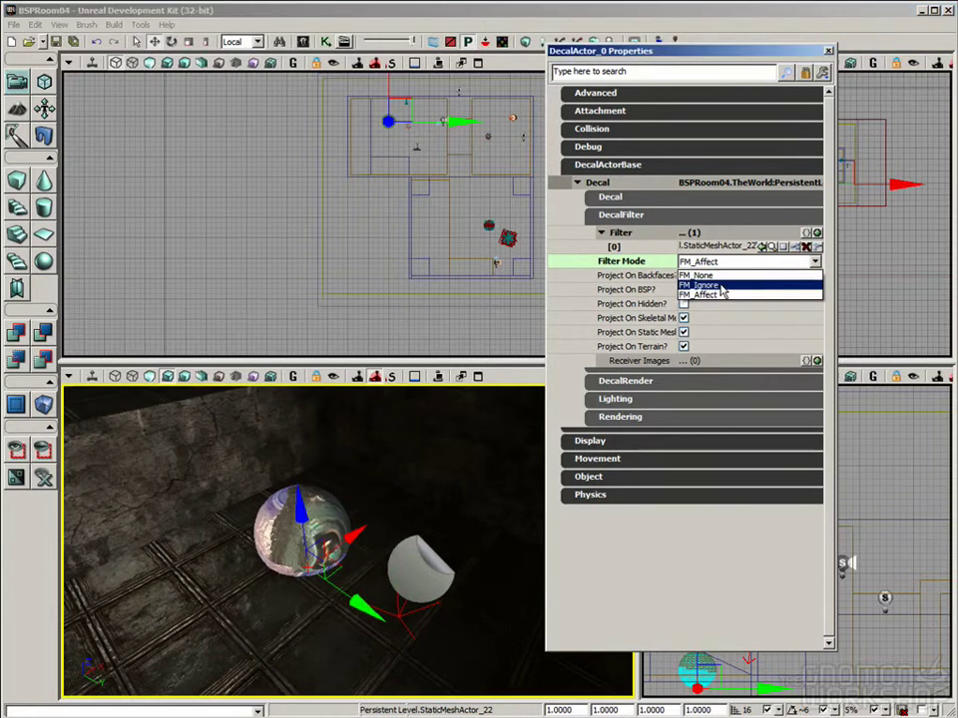
pyautogui.click(721, 283)
pyautogui.moveTo(399, 529); pyautogui.dragTo(435, 528, button='right')
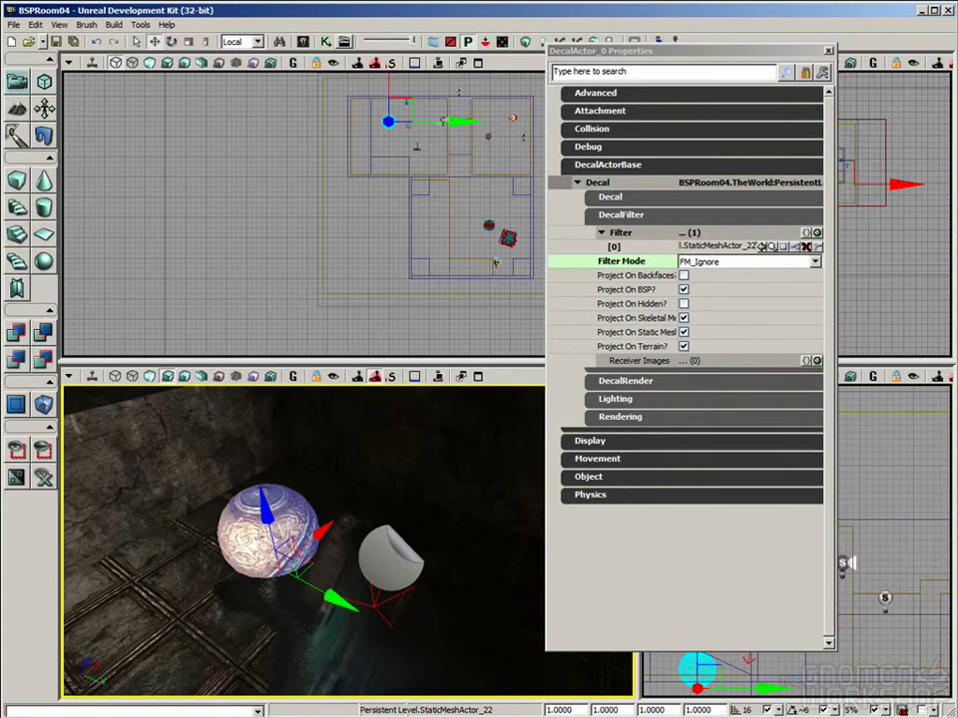
pyautogui.click(828, 51)
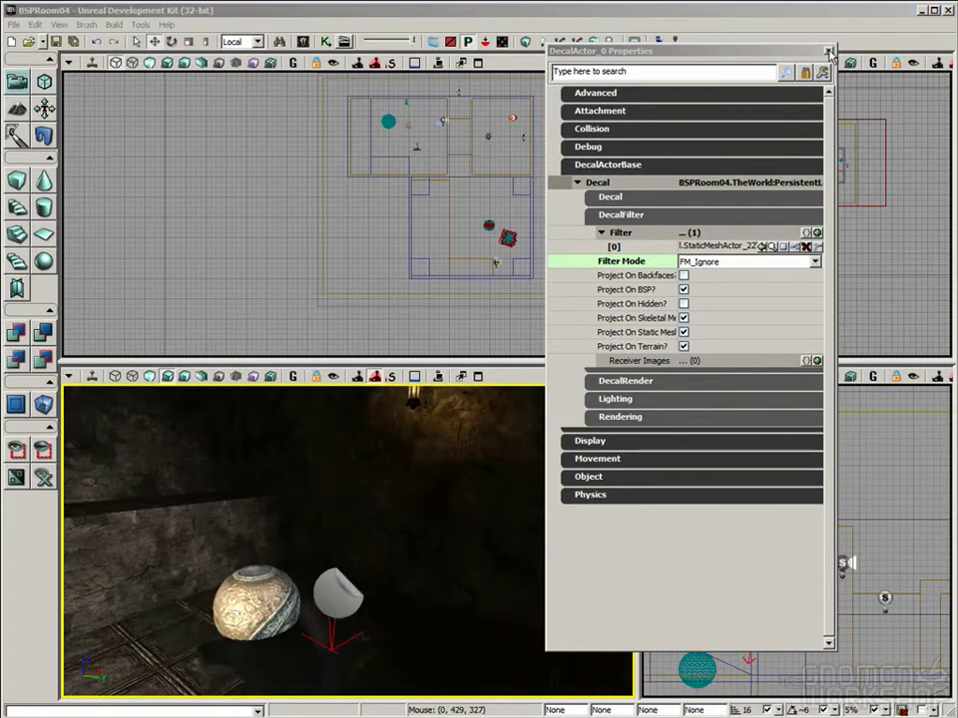
pyautogui.click(829, 52)
pyautogui.moveTo(320, 534); pyautogui.dragTo(344, 534)
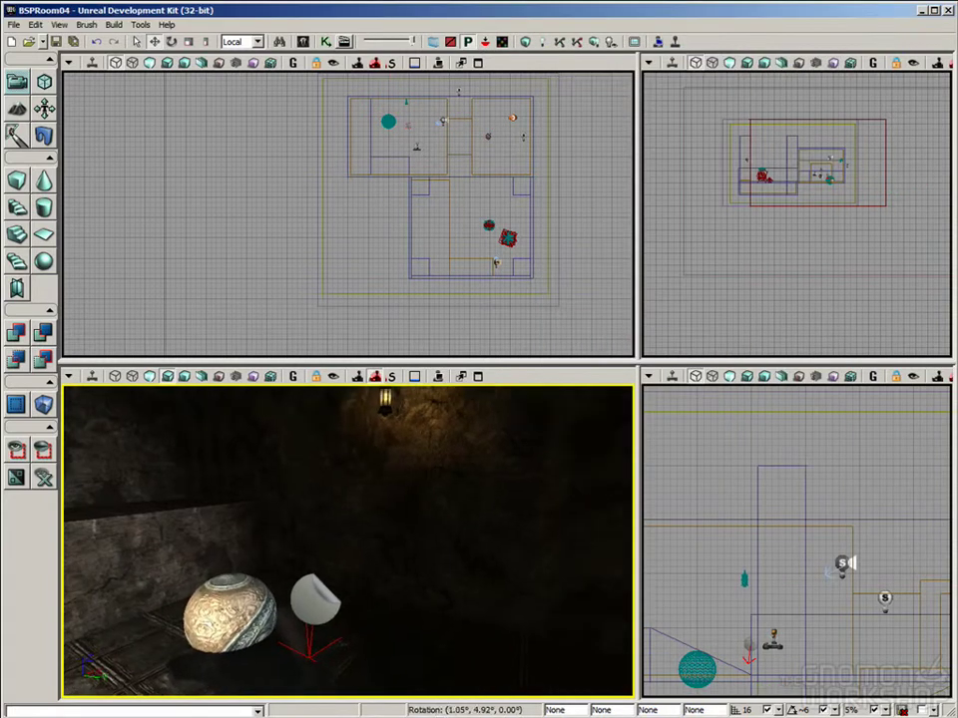
# Open the Content Browser and filter the whole UTGame package group to show only Particle Systems.
pyautogui.click(300, 44)
pyautogui.moveTo(458, 18); pyautogui.dragTo(452, 15)
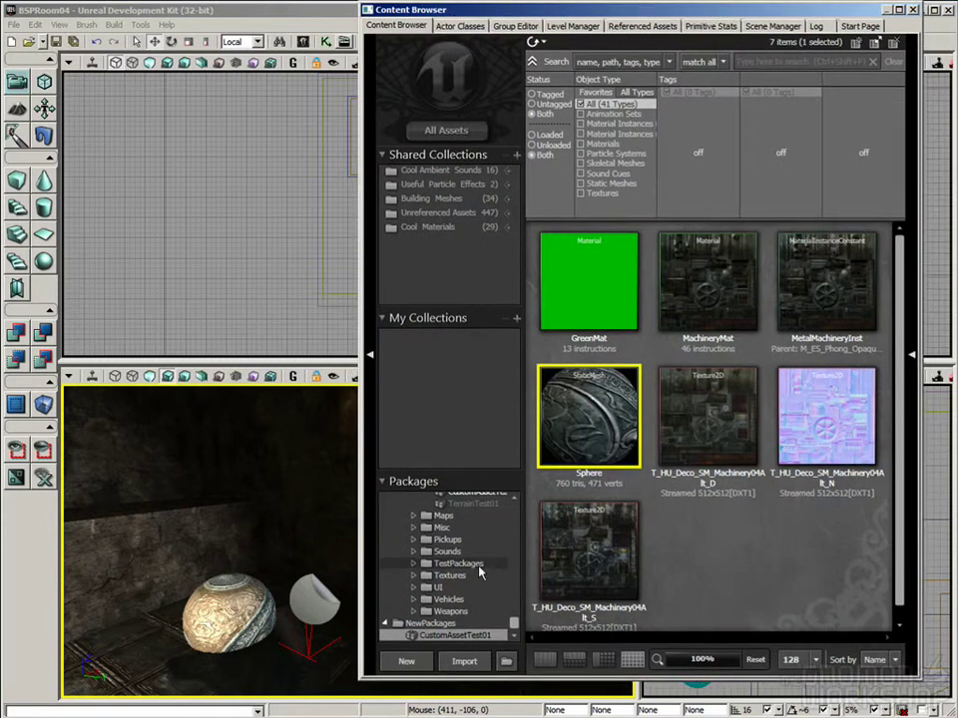
pyautogui.moveTo(513, 622); pyautogui.dragTo(512, 477)
pyautogui.click(439, 509)
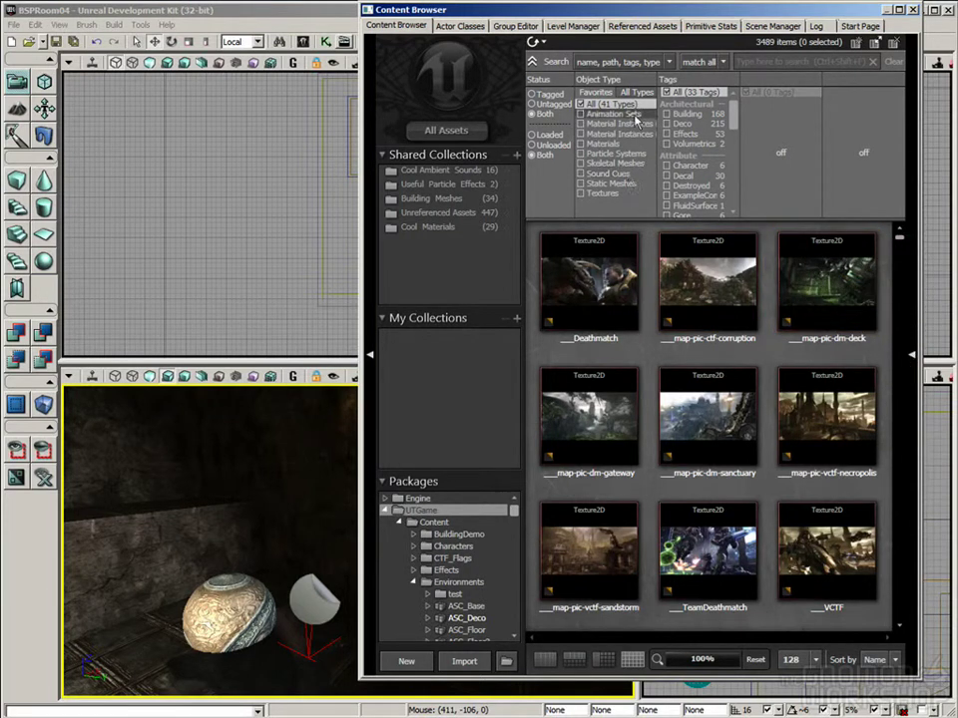
pyautogui.click(606, 156)
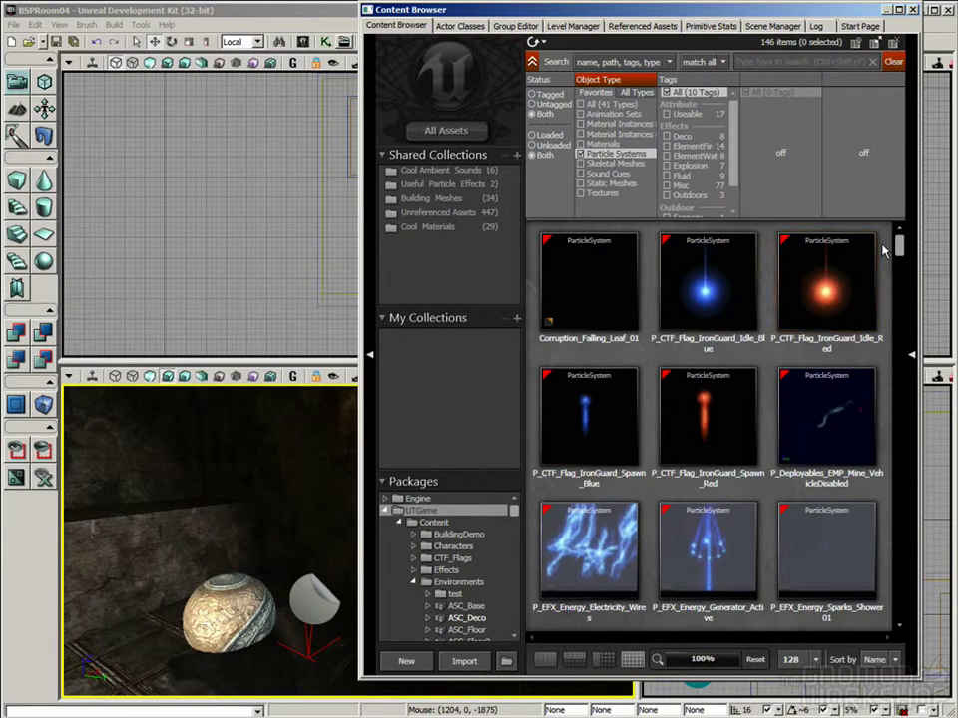
pyautogui.moveTo(257, 498); pyautogui.dragTo(311, 487)
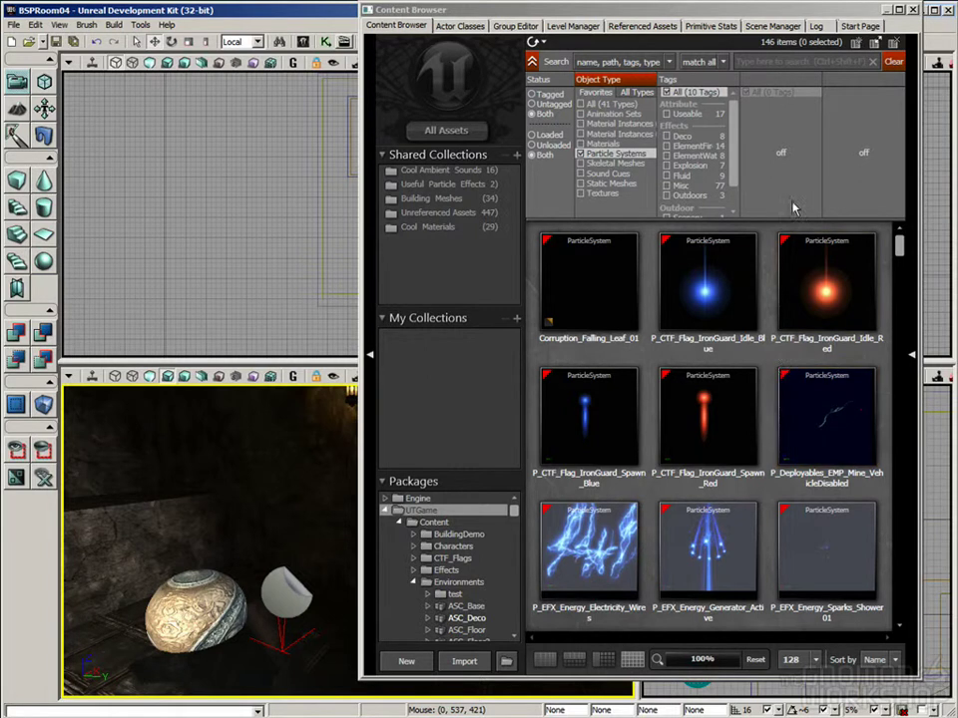
# Search the particle systems for gib_ex, preview P_VH_Gib_Explosion in Cascade, and close the editor.
pyautogui.click(806, 61)
pyautogui.write('gib_')
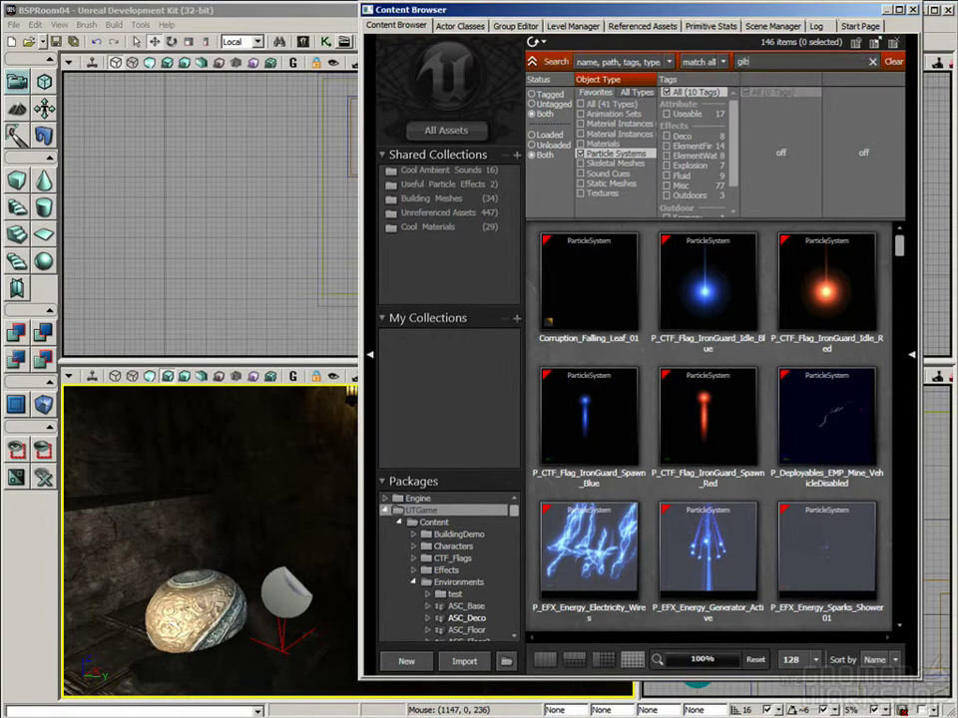
pyautogui.write('ex')
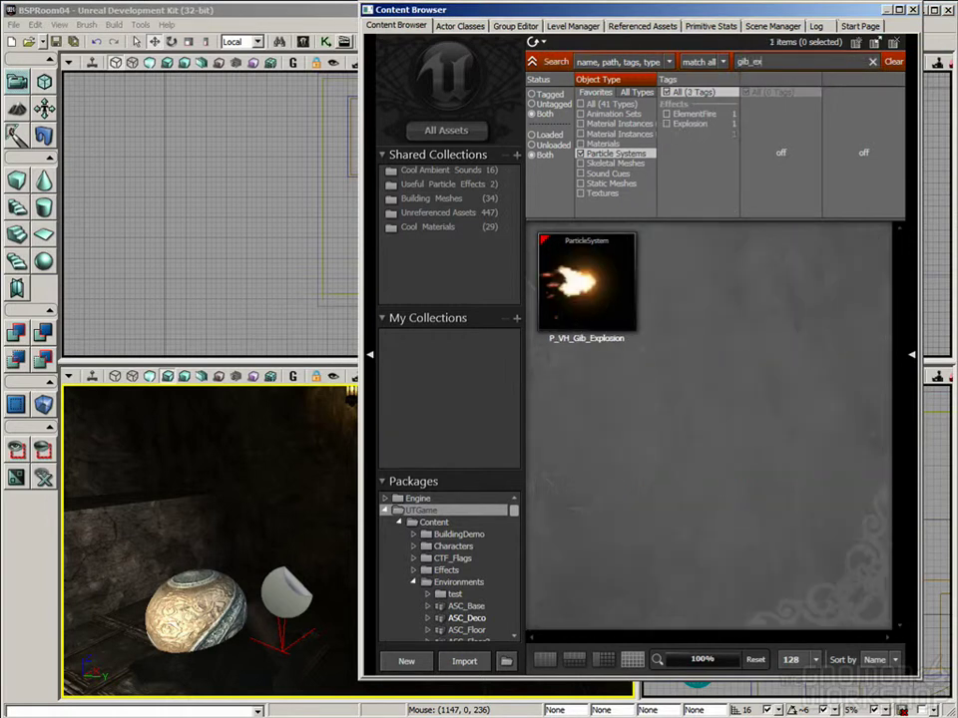
pyautogui.doubleClick(564, 286)
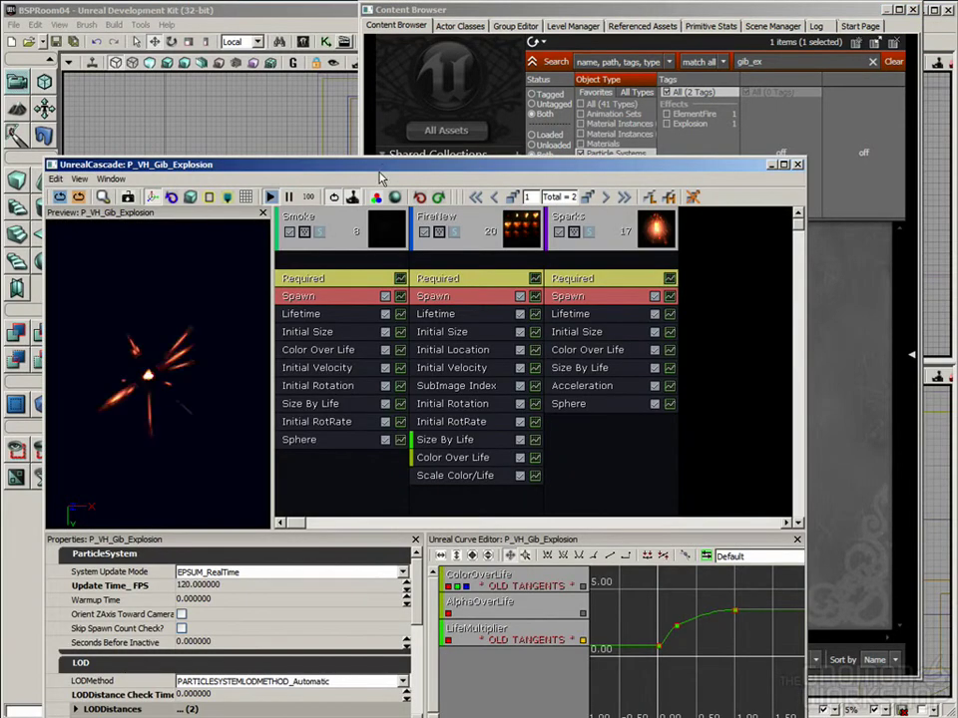
pyautogui.moveTo(383, 168); pyautogui.dragTo(452, 108)
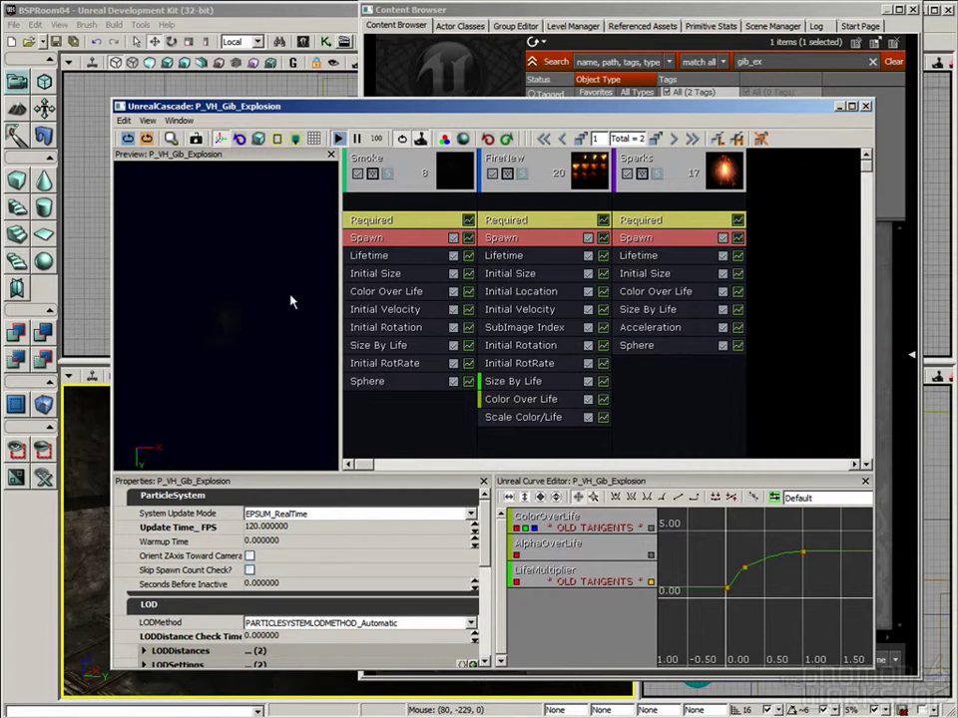
pyautogui.click(866, 106)
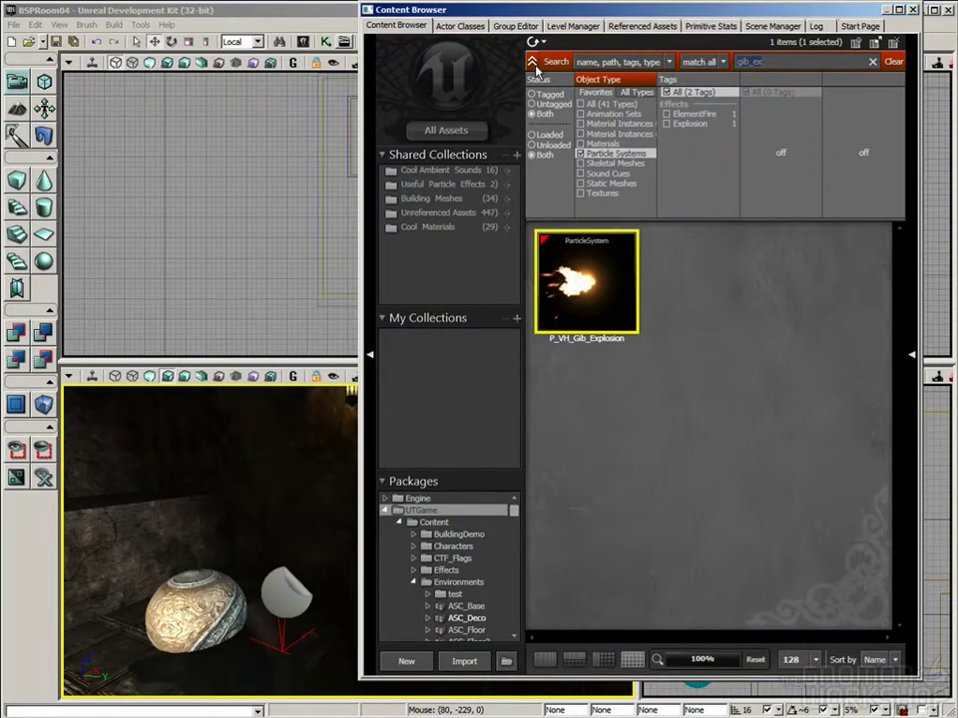
# Search the particle systems for teleporter, select P_Pickups_Teleporter_Idle, and preview it in Cascade before closing the editor.
pyautogui.write('teleporte')
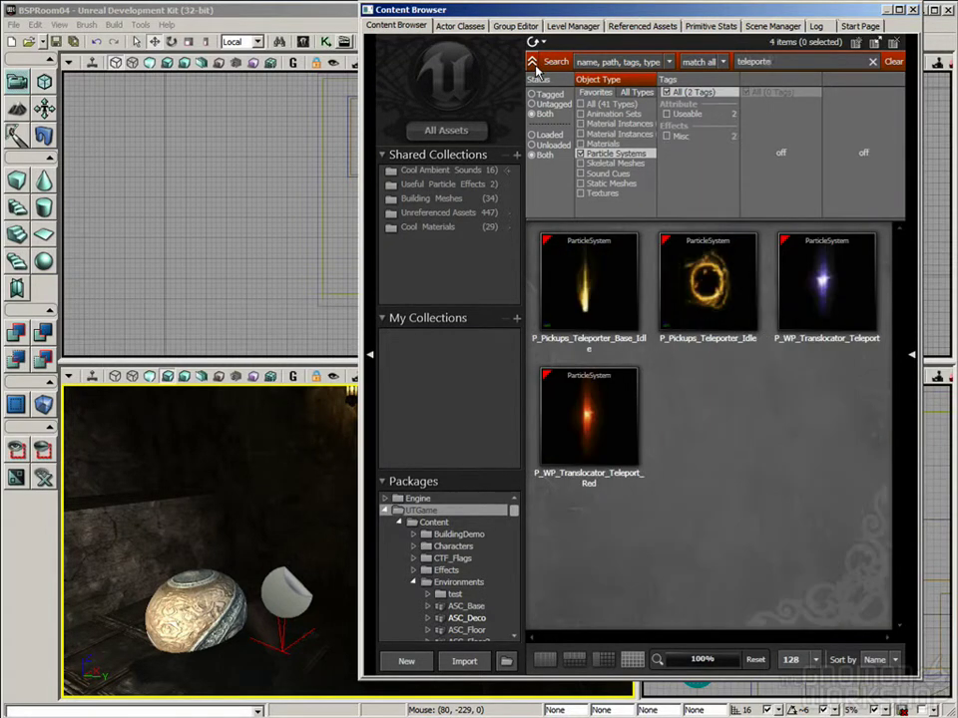
pyautogui.write('r')
pyautogui.click(700, 282)
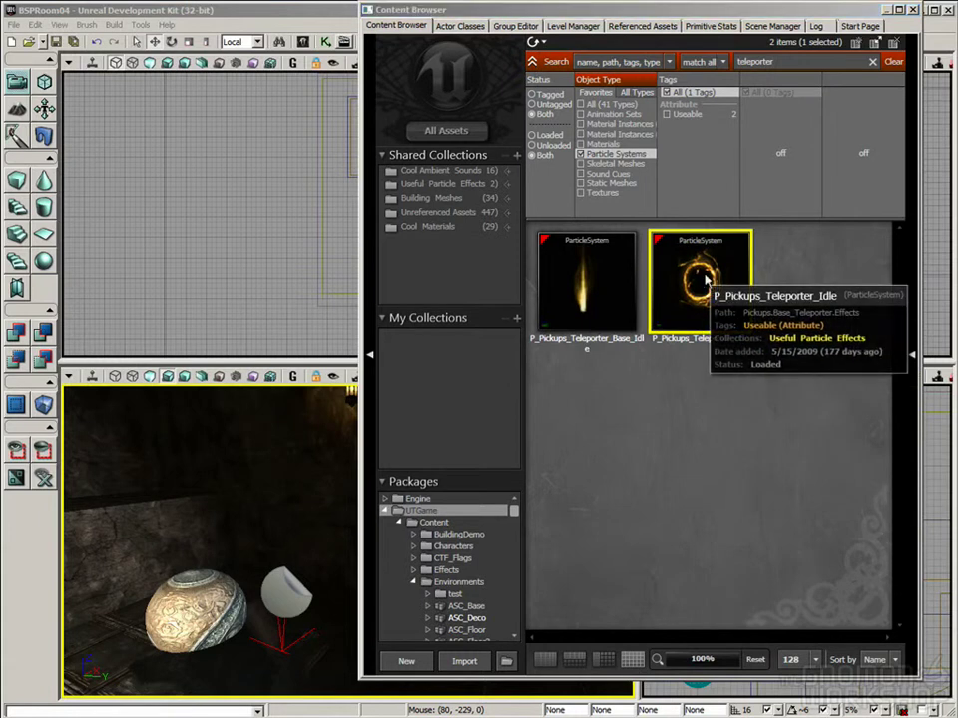
pyautogui.doubleClick(700, 283)
pyautogui.moveTo(197, 280); pyautogui.dragTo(196, 235, button='right')
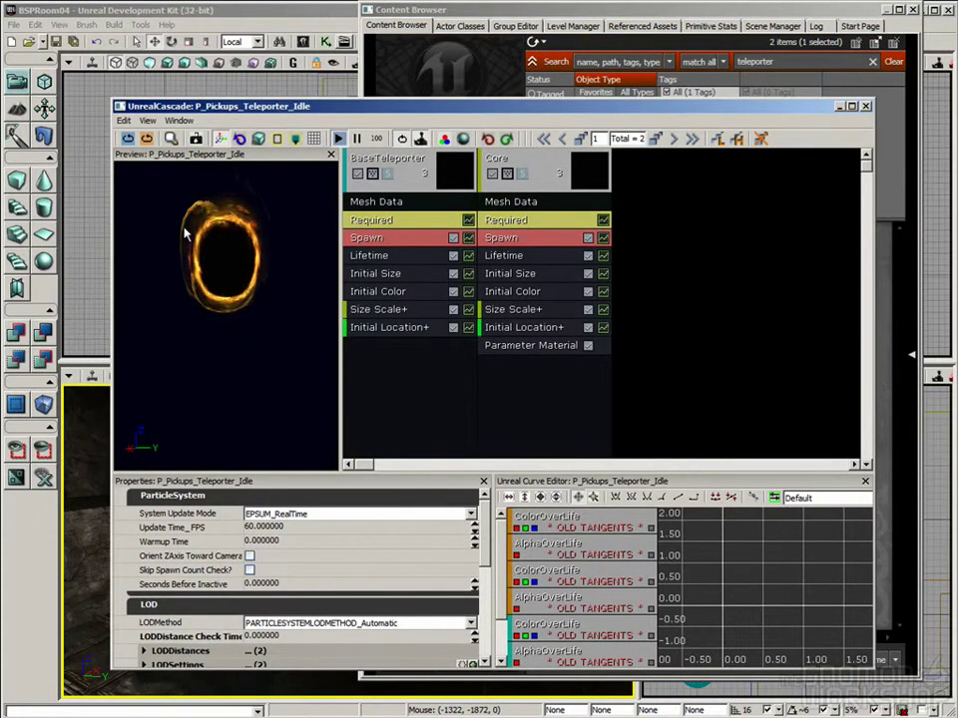
pyautogui.click(847, 106)
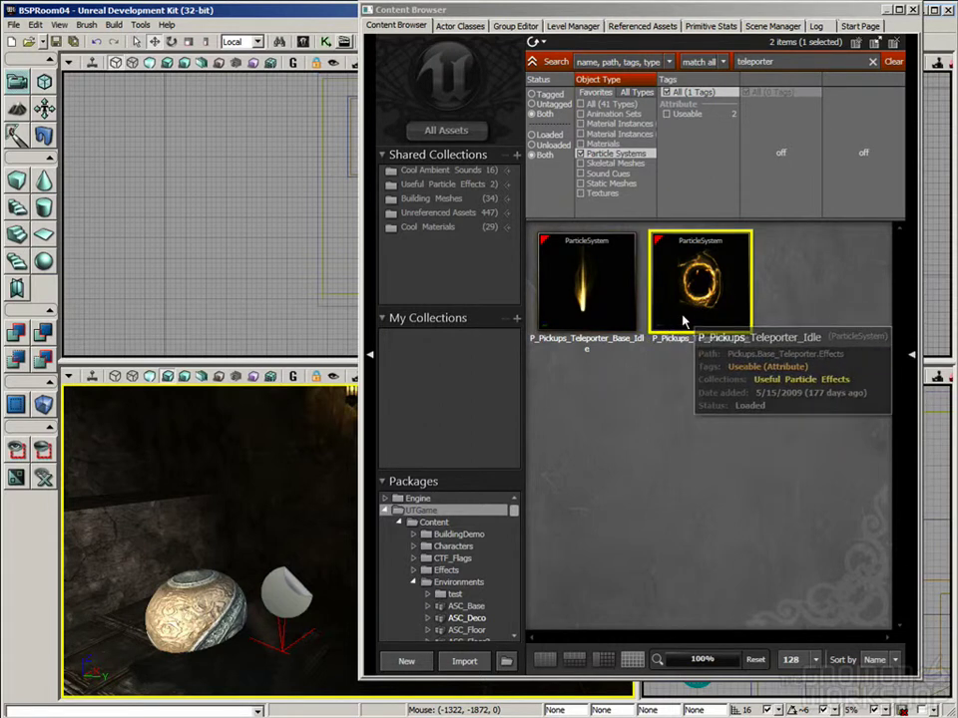
# Shift the Content Browser aside and add a P_Pickups_Teleporter_Idle emitter on the open floor near the decal actor.
pyautogui.moveTo(673, 12); pyautogui.dragTo(729, 14)
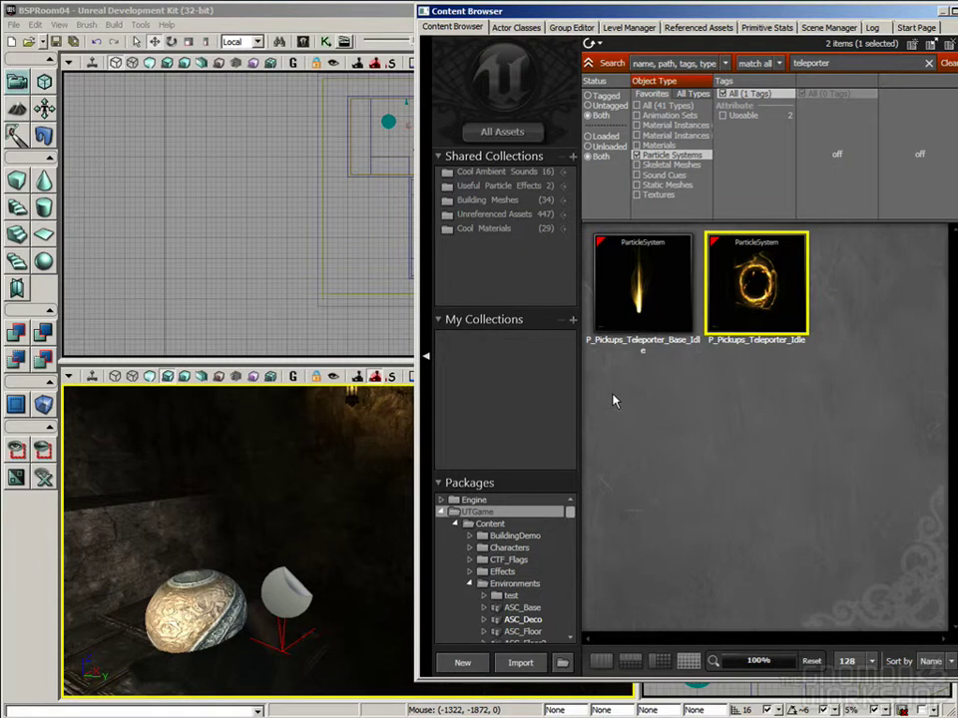
pyautogui.moveTo(243, 580); pyautogui.dragTo(205, 584, button='right')
pyautogui.moveTo(243, 580); pyautogui.dragTo(339, 571)
pyautogui.click(775, 266)
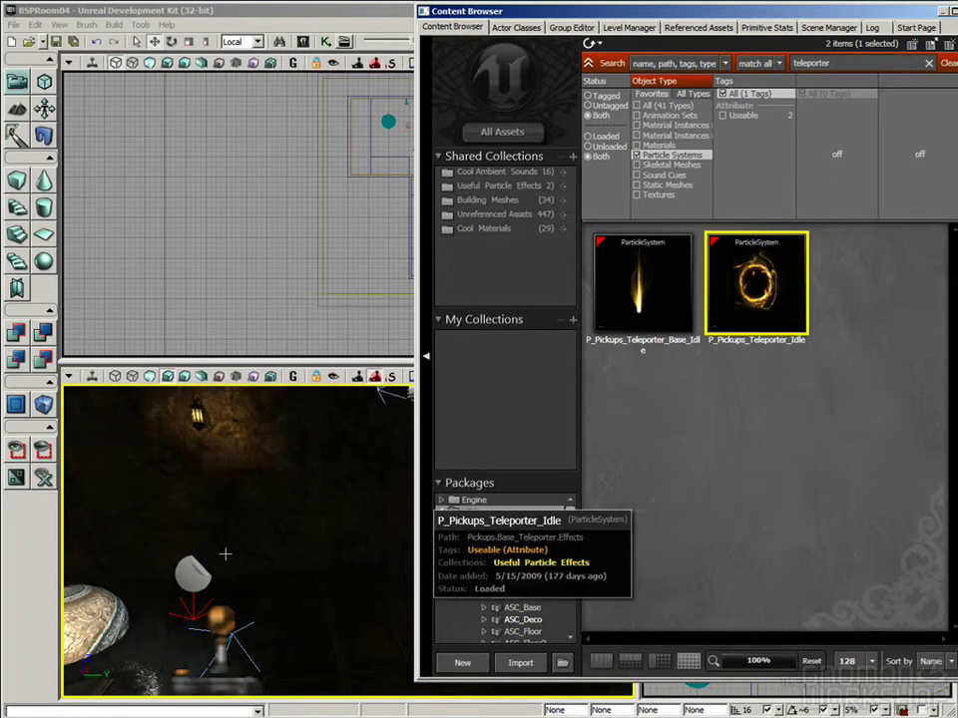
pyautogui.moveTo(226, 554); pyautogui.dragTo(236, 547)
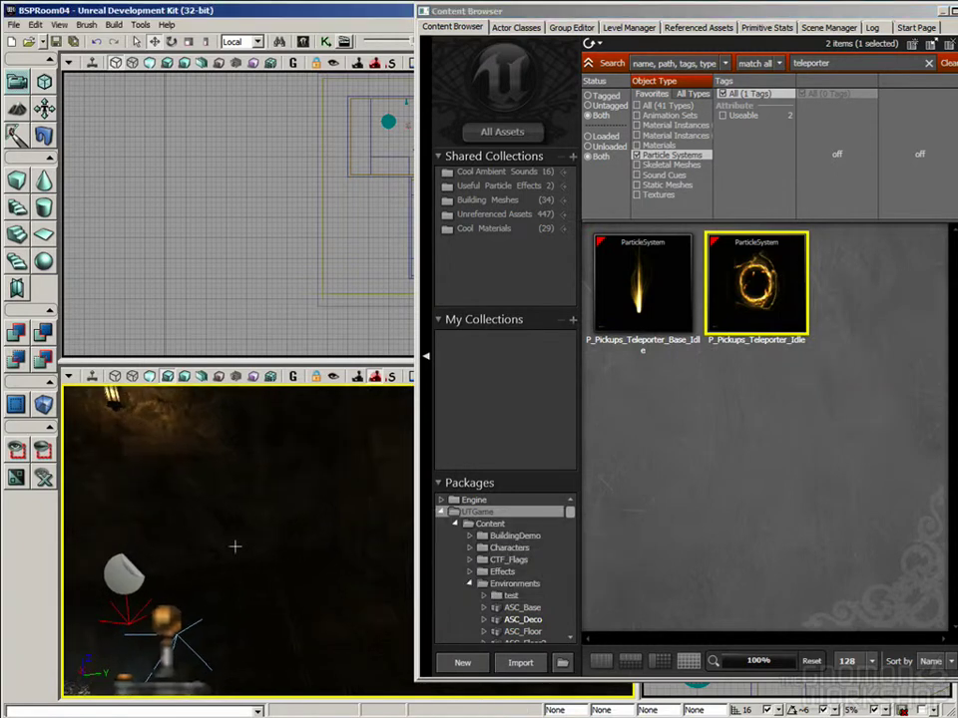
pyautogui.rightClick(279, 594)
pyautogui.moveTo(322, 535)
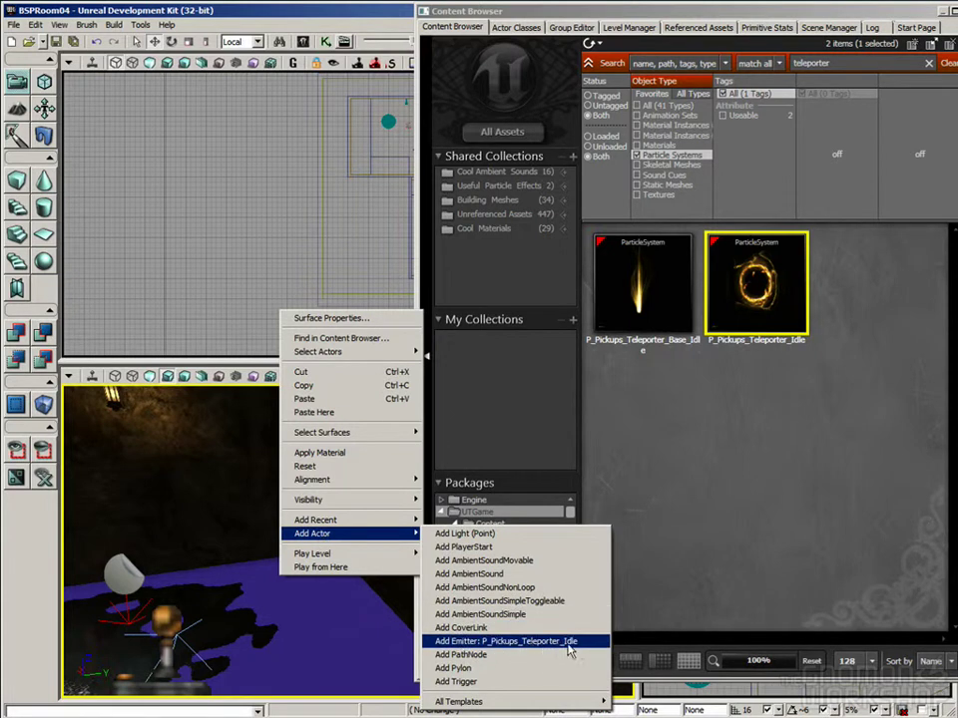
pyautogui.click(569, 650)
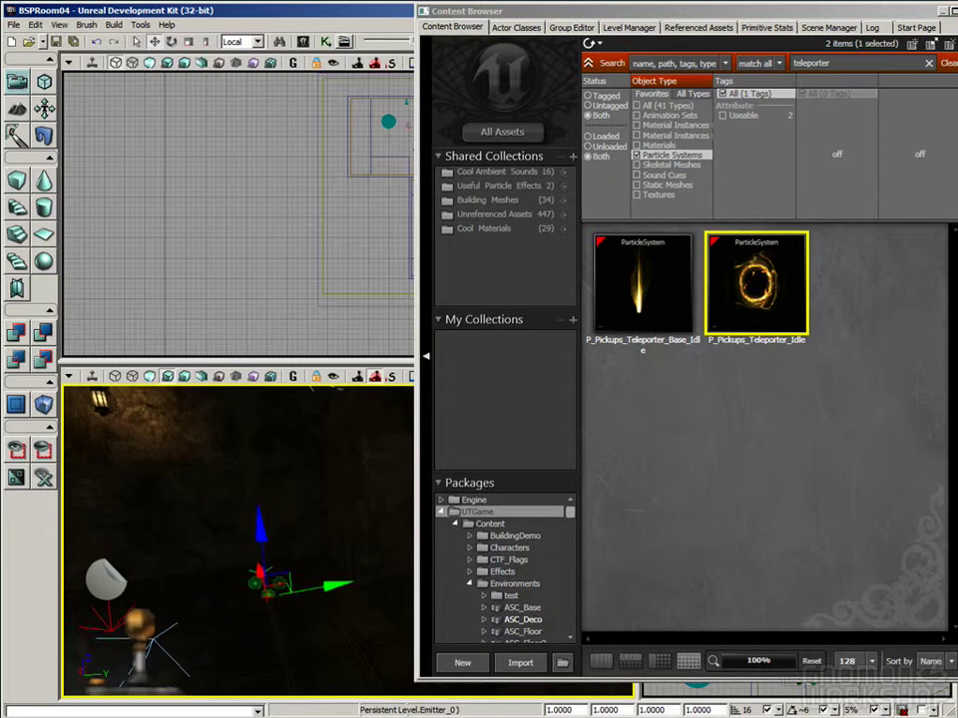
# Turn on real-time display in the perspective view and raise the teleporter emitter slightly above the floor.
pyautogui.click(93, 377)
pyautogui.moveTo(288, 555); pyautogui.dragTo(289, 526)
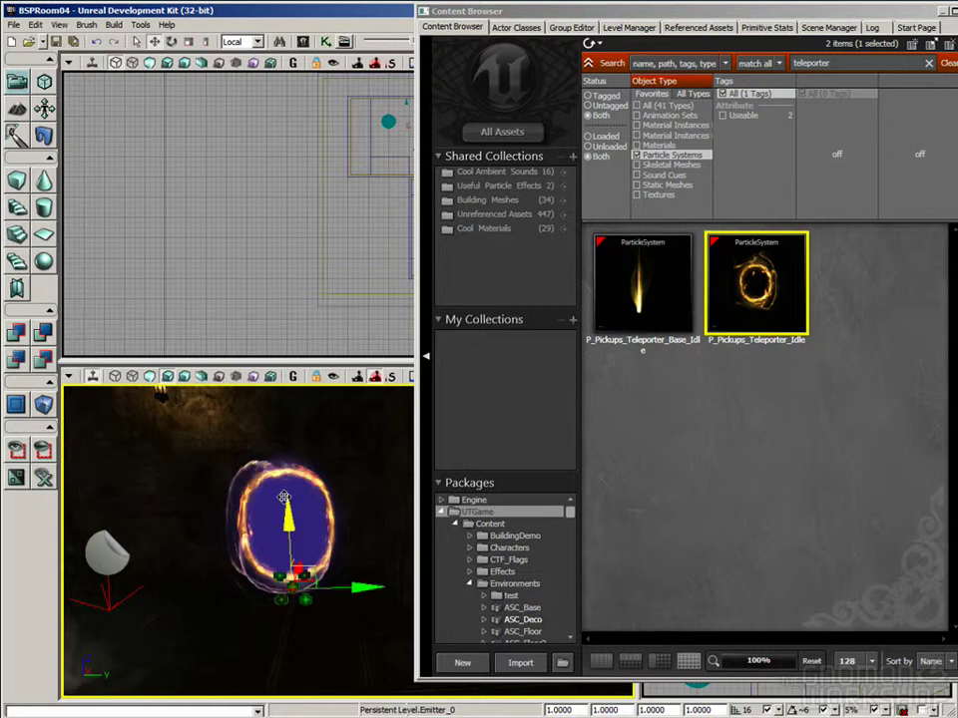
pyautogui.click(248, 297)
# Look over the sky above the courtyard in BSPRoom04 and open the recently used DM-Sanctuary map.
pyautogui.moveTo(340, 515)
pyautogui.mouseDown()
pyautogui.moveTo(394, 499)
pyautogui.moveTo(344, 504)
pyautogui.moveTo(340, 515)
pyautogui.mouseUp()
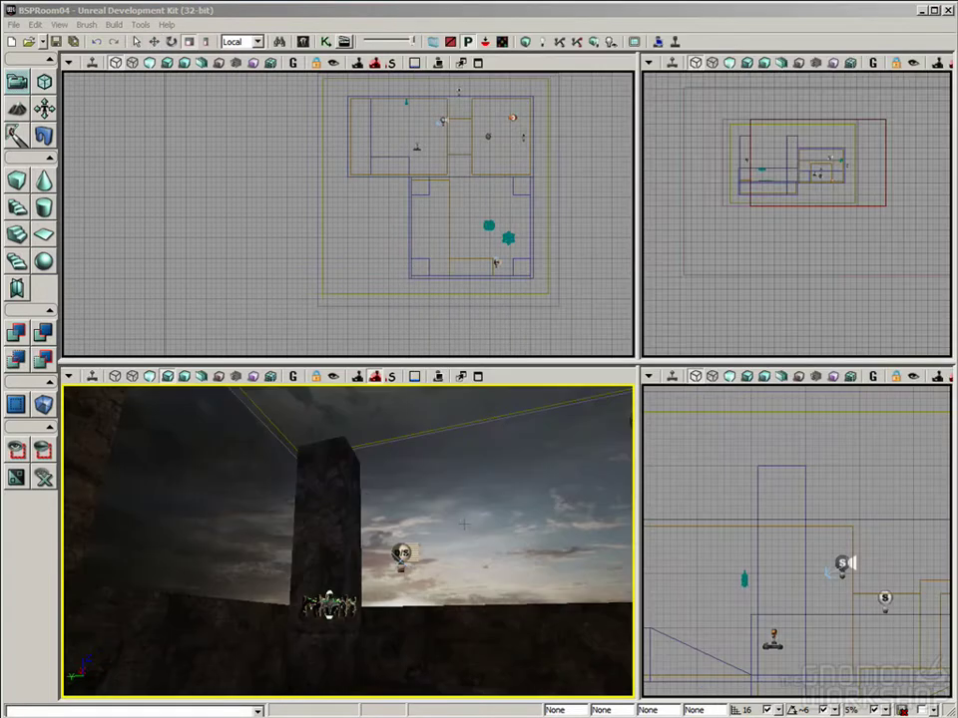
pyautogui.moveTo(457, 521); pyautogui.dragTo(483, 531, button='right')
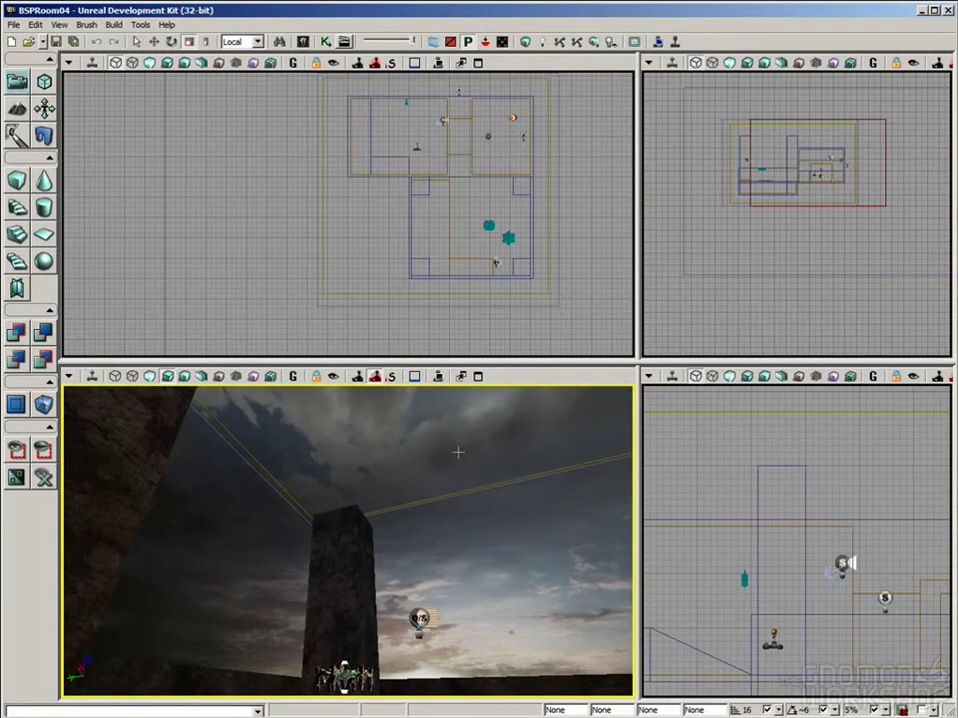
pyautogui.moveTo(470, 495); pyautogui.dragTo(471, 504, button='right')
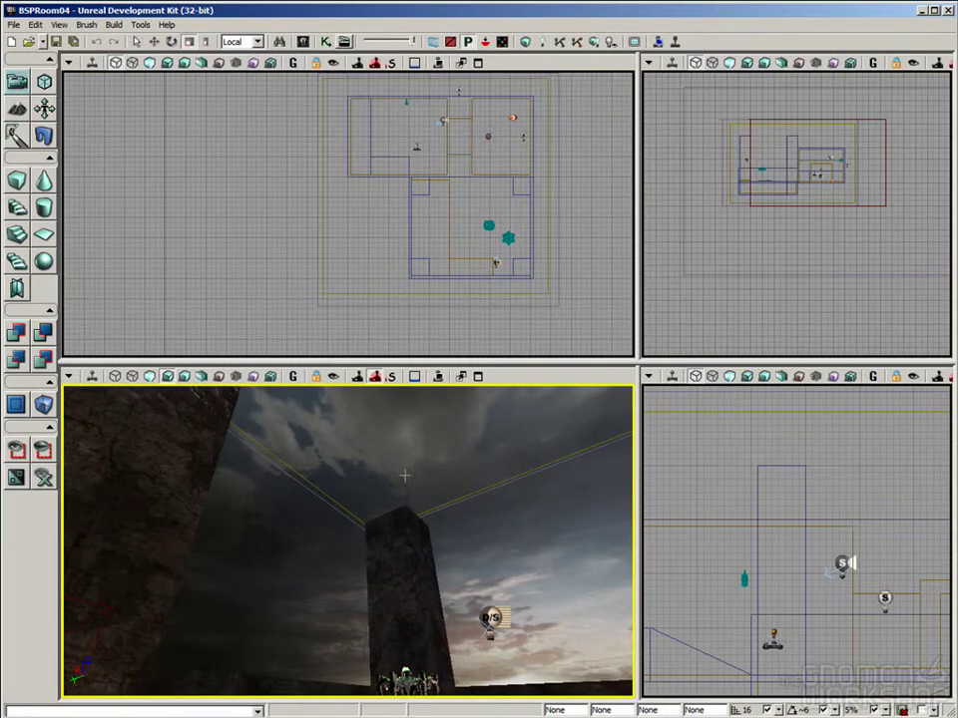
pyautogui.click(43, 42)
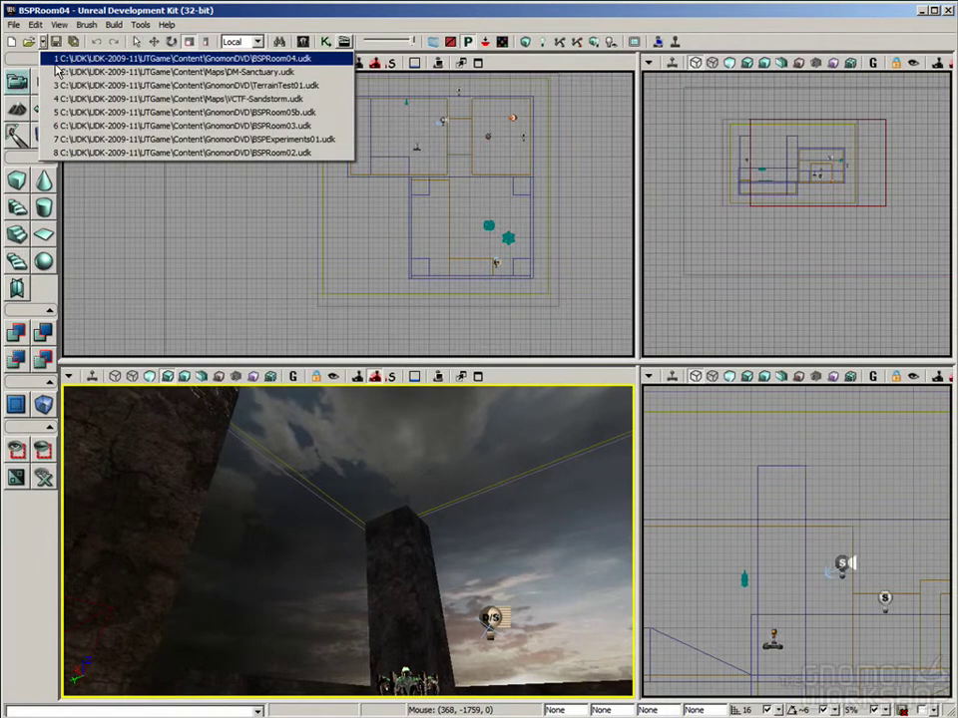
pyautogui.click(57, 72)
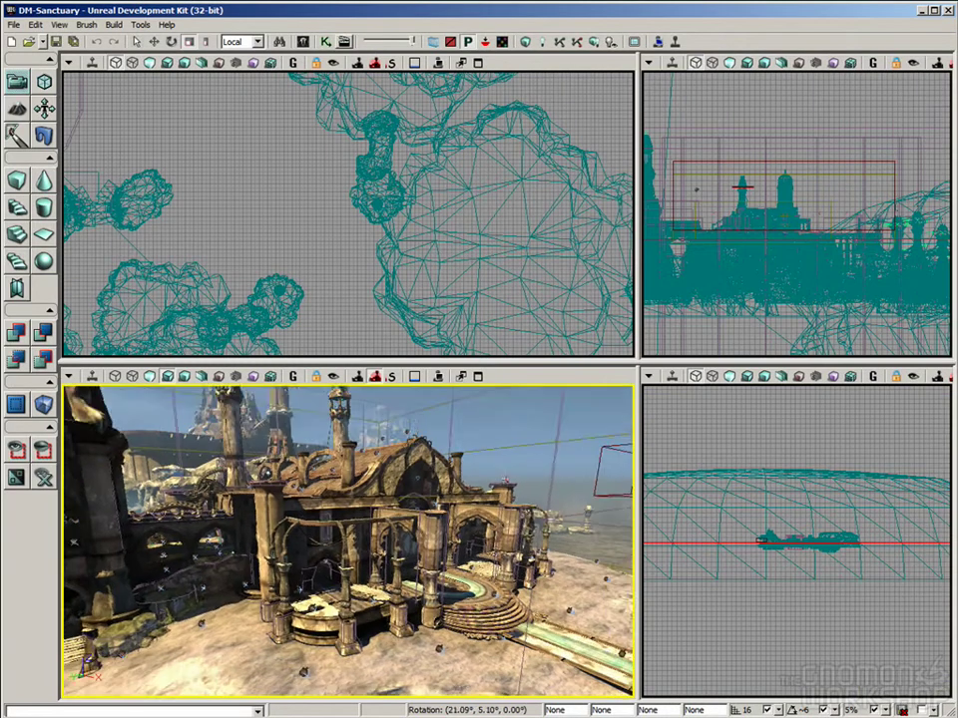
# Select the sky dome mesh in DM-Sanctuary, open its properties, and check the StaticMeshActor category.
pyautogui.moveTo(349, 541); pyautogui.dragTo(354, 468, button='right')
pyautogui.click(450, 423)
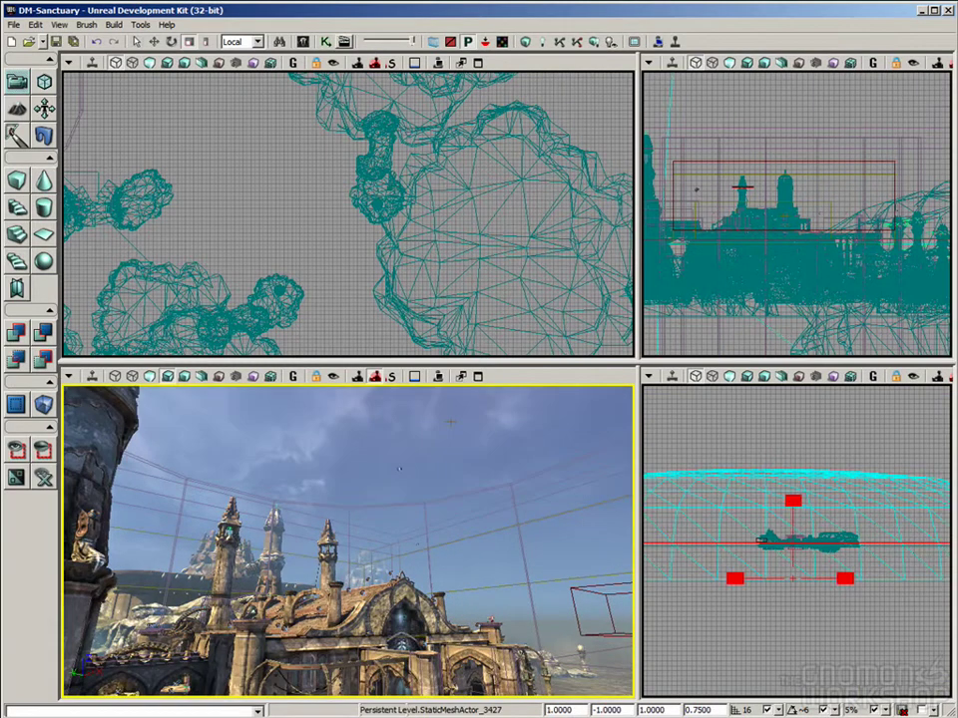
pyautogui.press('F4')
pyautogui.click(619, 235)
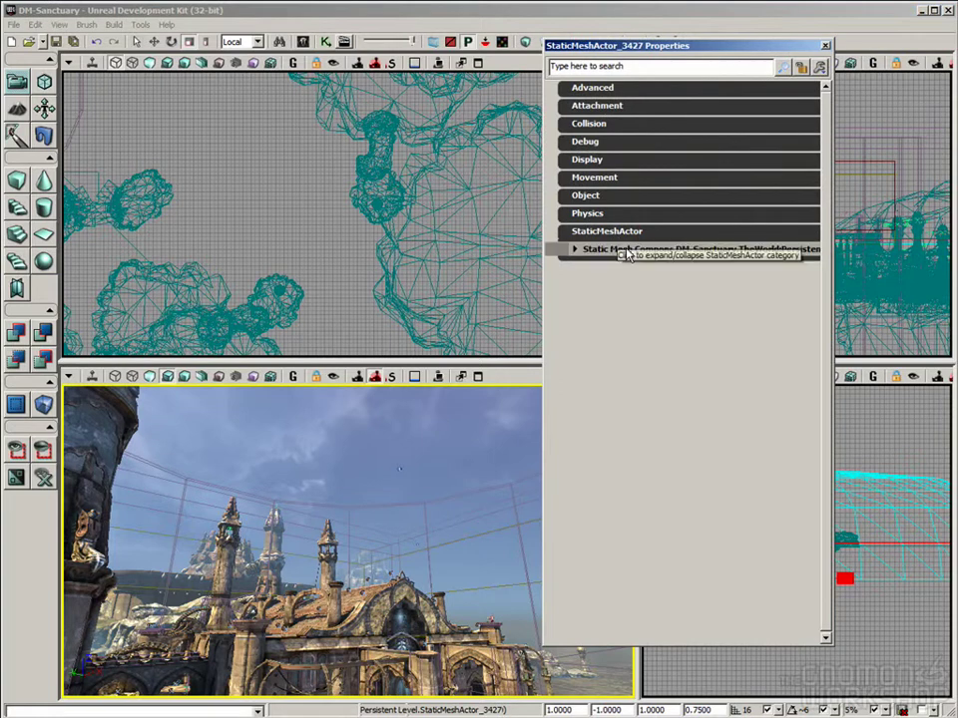
pyautogui.click(618, 230)
pyautogui.moveTo(469, 478); pyautogui.dragTo(477, 461, button='right')
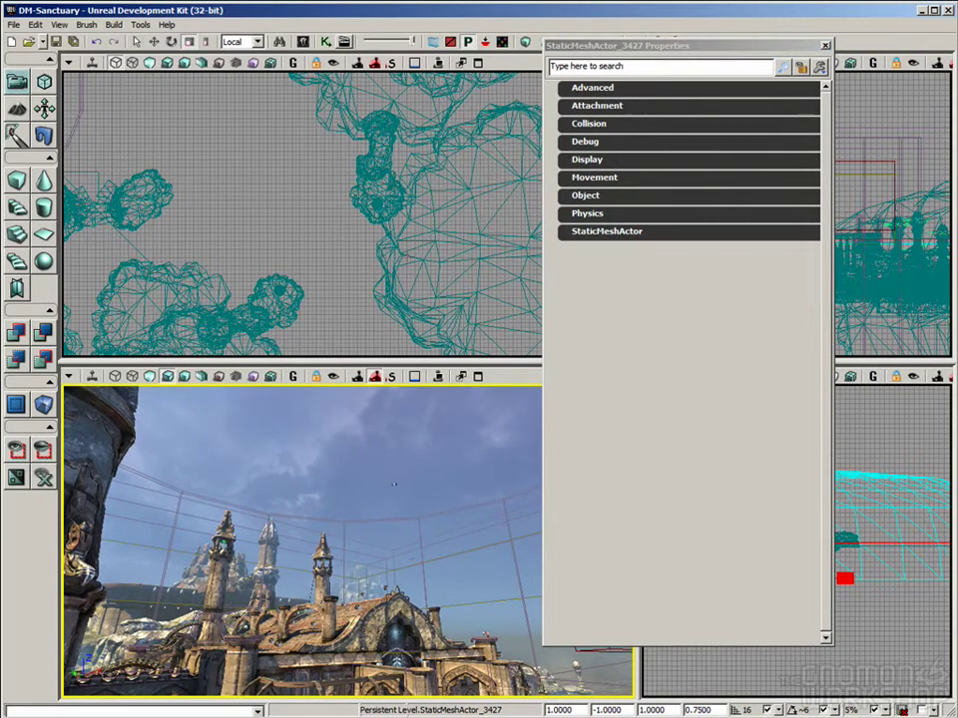
# Examine the sky dome's Collision Type options and Block Rigid Body setting in its Collision properties.
pyautogui.click(664, 123)
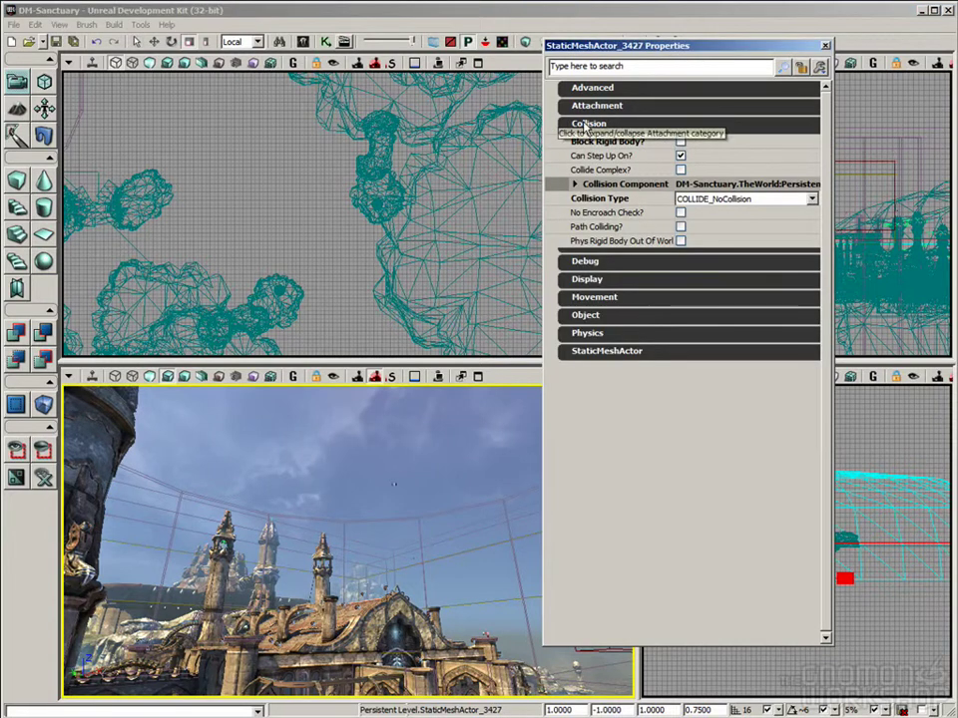
pyautogui.click(609, 198)
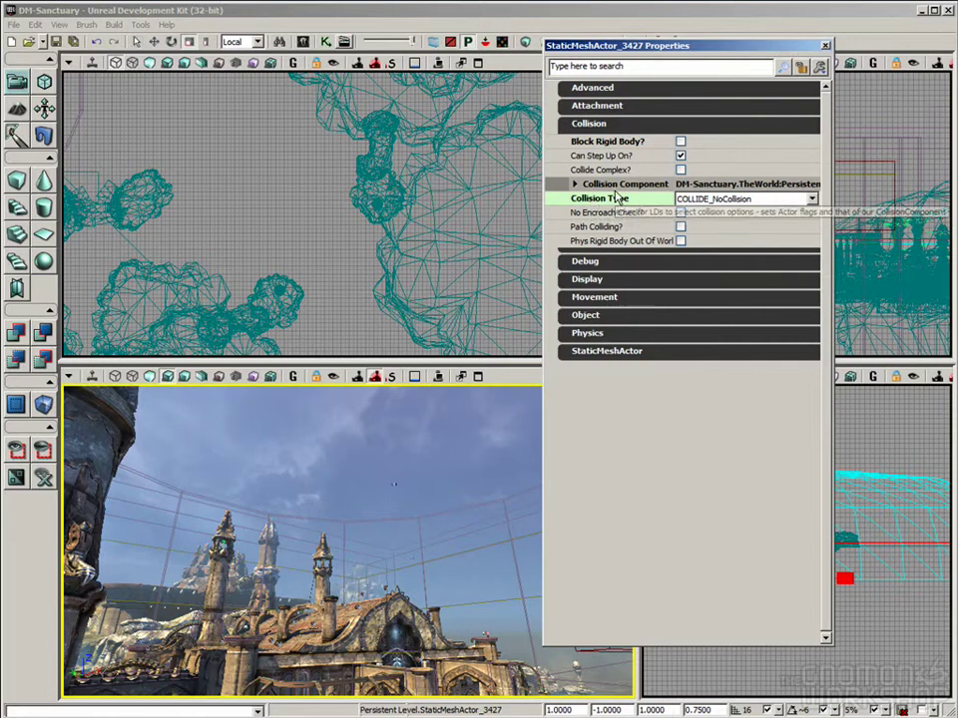
pyautogui.click(738, 204)
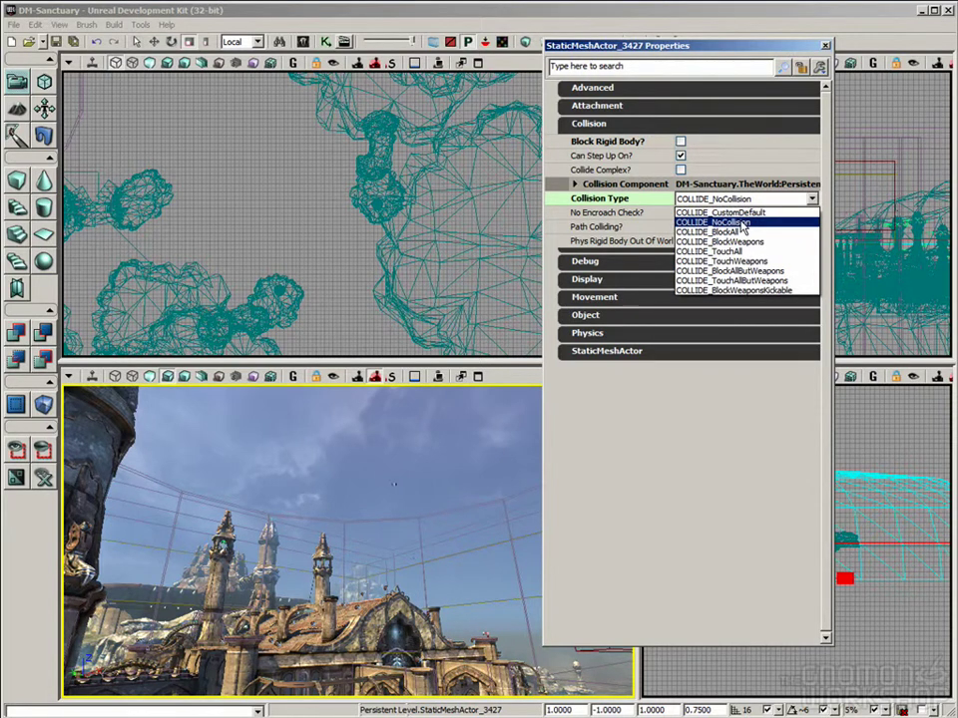
pyautogui.click(743, 223)
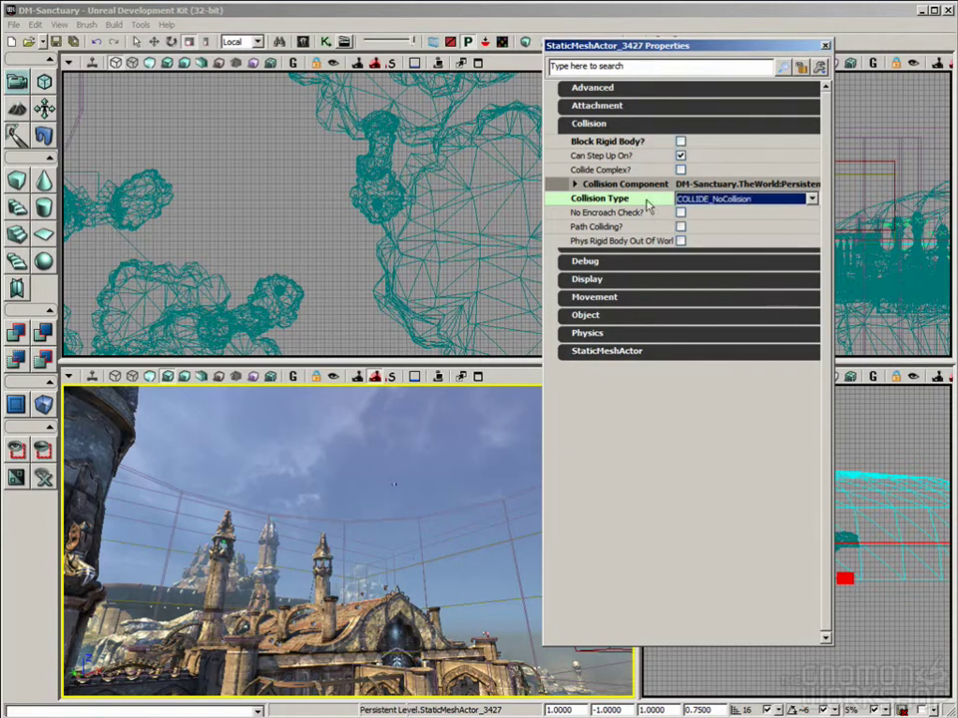
pyautogui.click(623, 147)
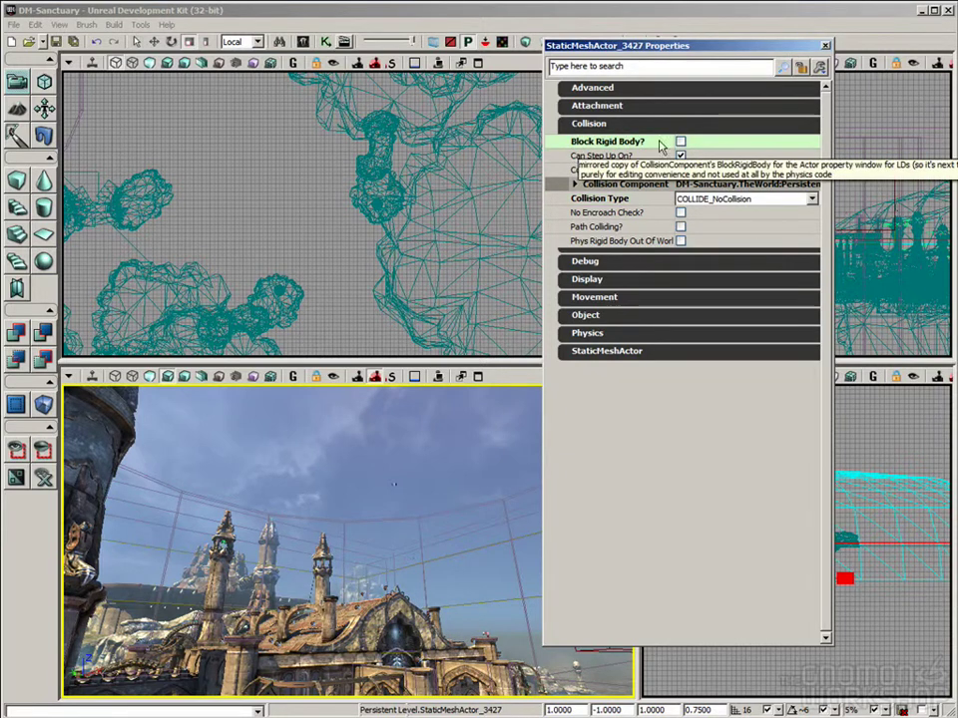
pyautogui.click(594, 125)
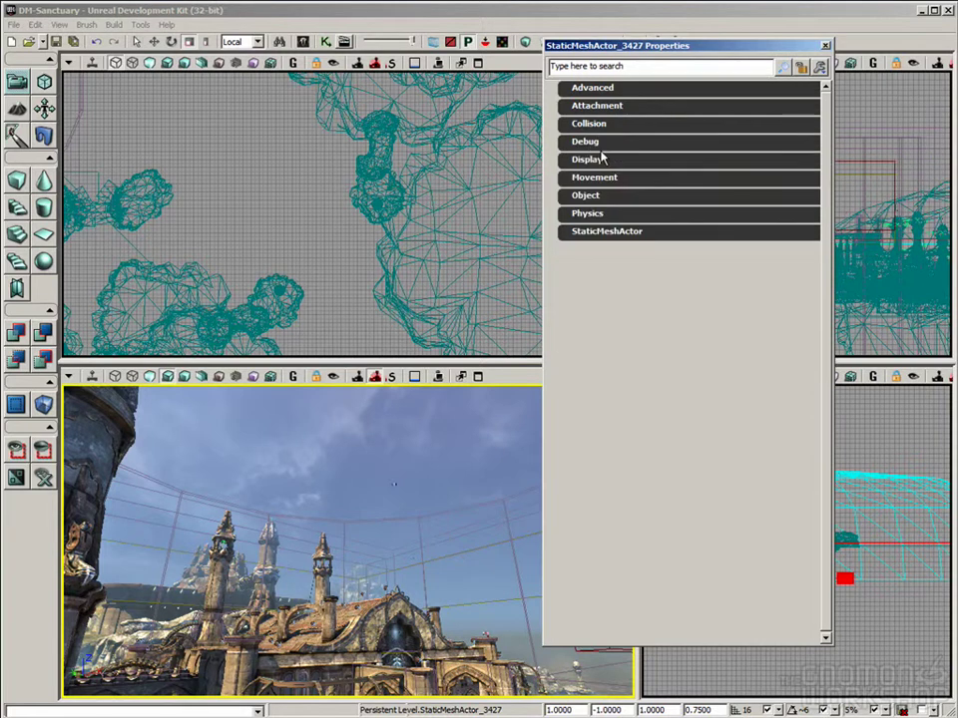
# Examine the Accepts Dynamic Lights, Accepts Lights and Cast Shadow settings in the sky dome's Static Mesh Component lighting properties.
pyautogui.click(600, 231)
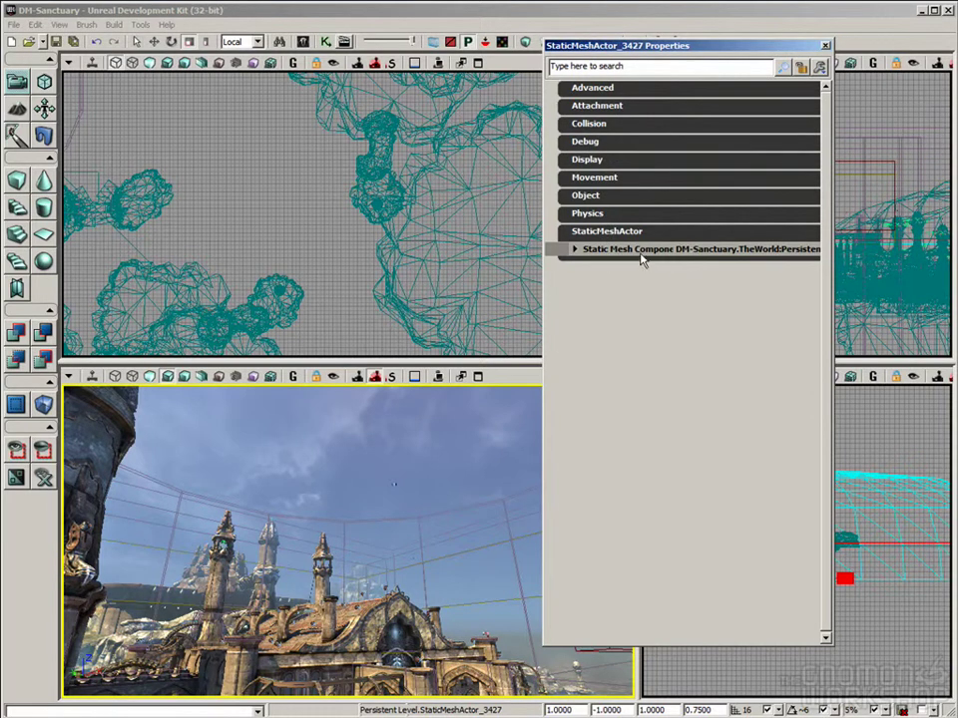
pyautogui.click(644, 249)
pyautogui.click(638, 299)
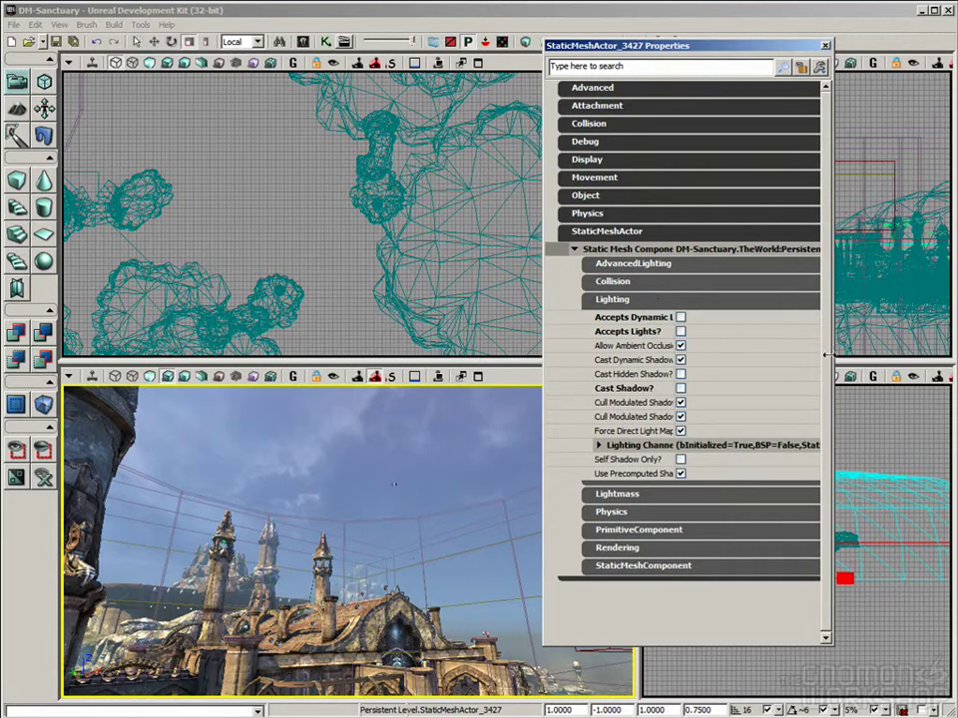
pyautogui.click(638, 318)
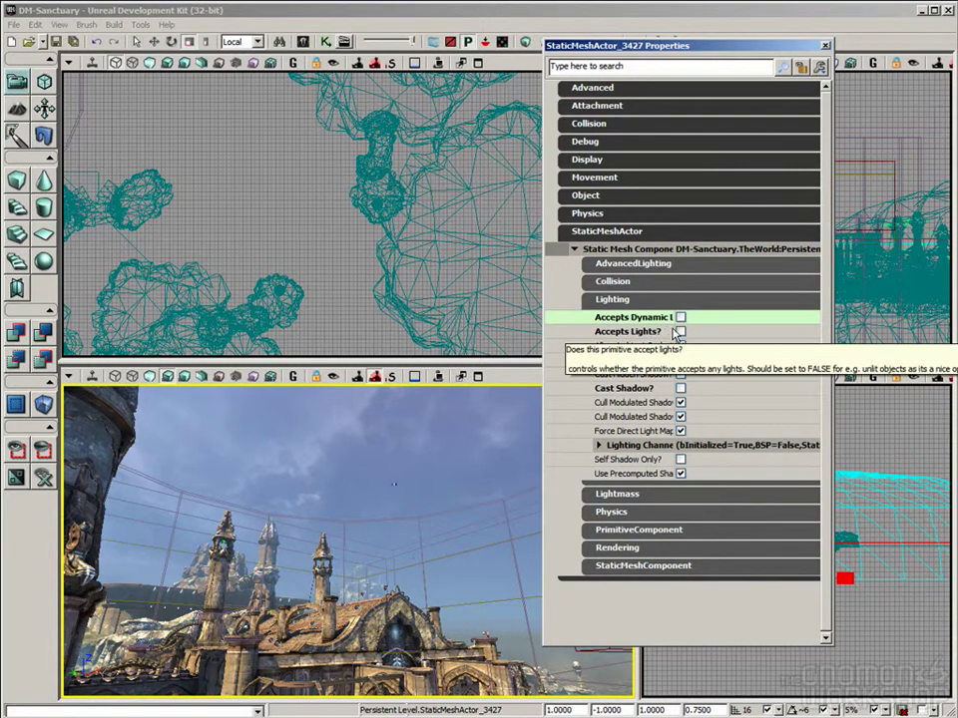
pyautogui.moveTo(671, 329); pyautogui.dragTo(694, 314)
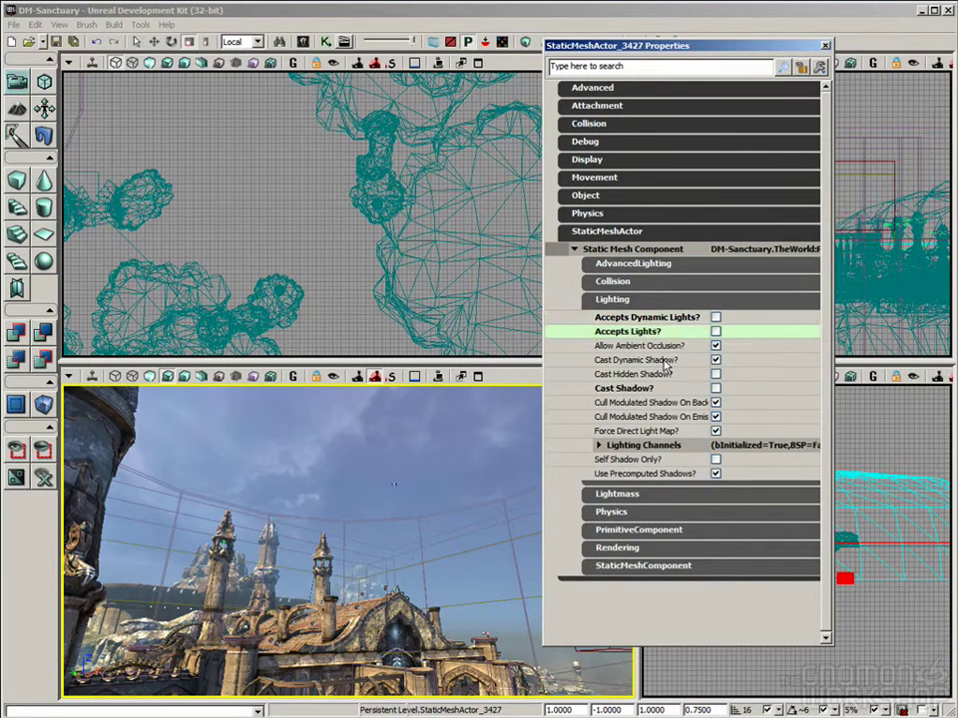
pyautogui.click(641, 391)
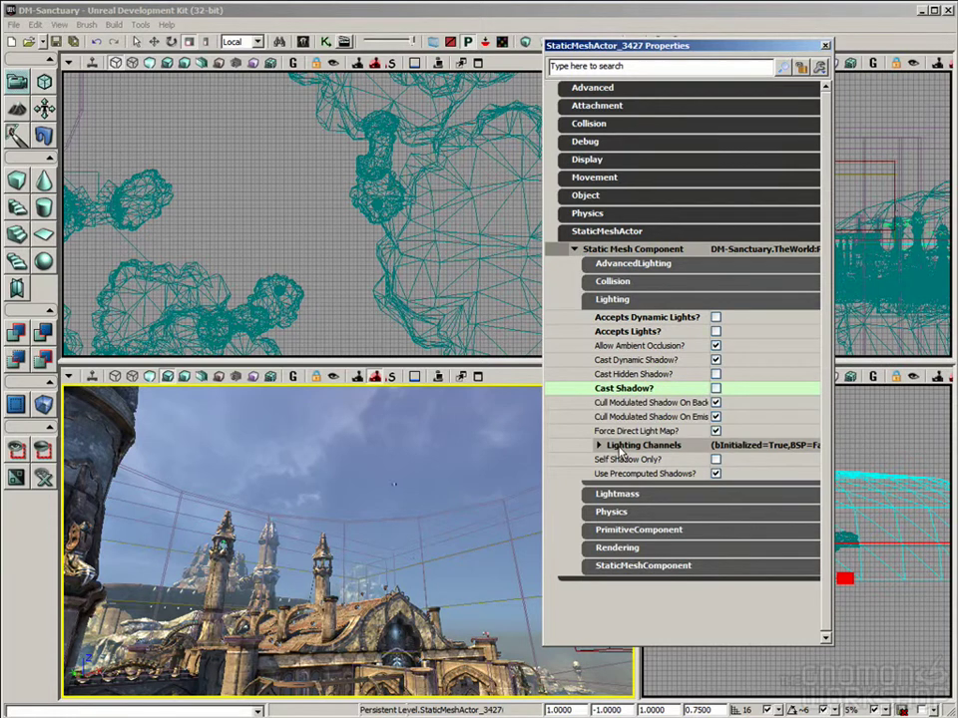
# Check which lighting channels the sky dome uses and collapse its lighting properties.
pyautogui.click(670, 448)
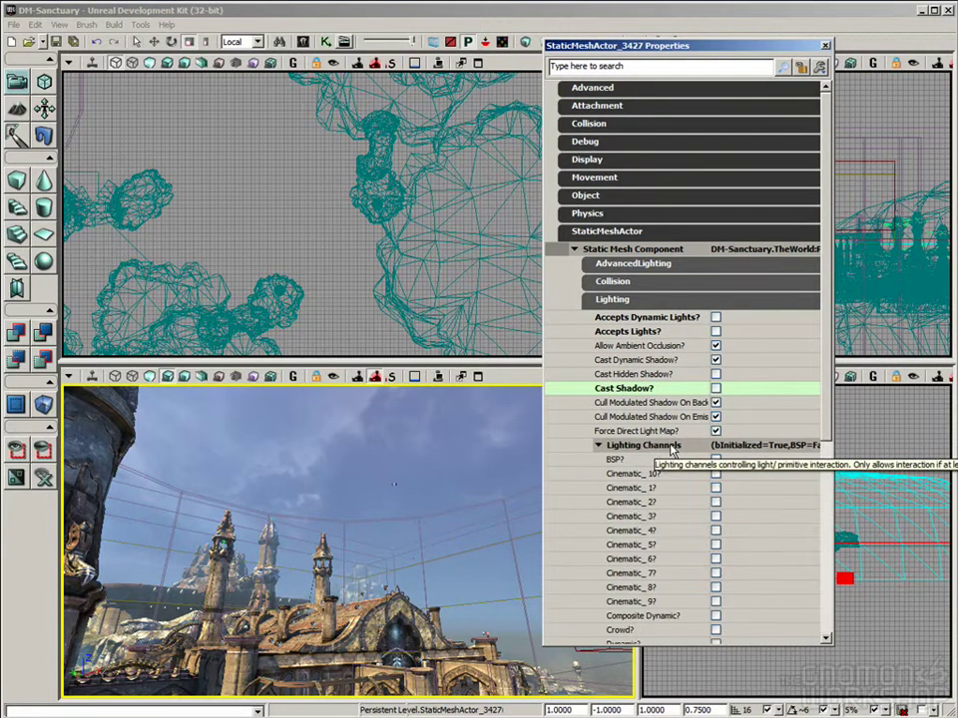
pyautogui.scroll(-5, 813, 479)
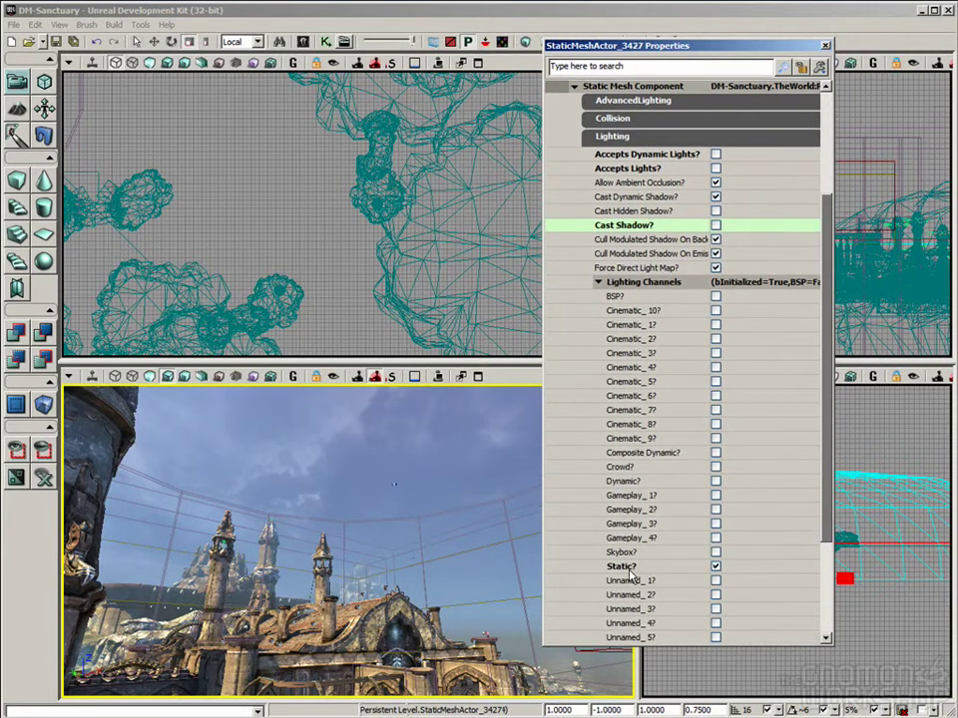
pyautogui.click(649, 565)
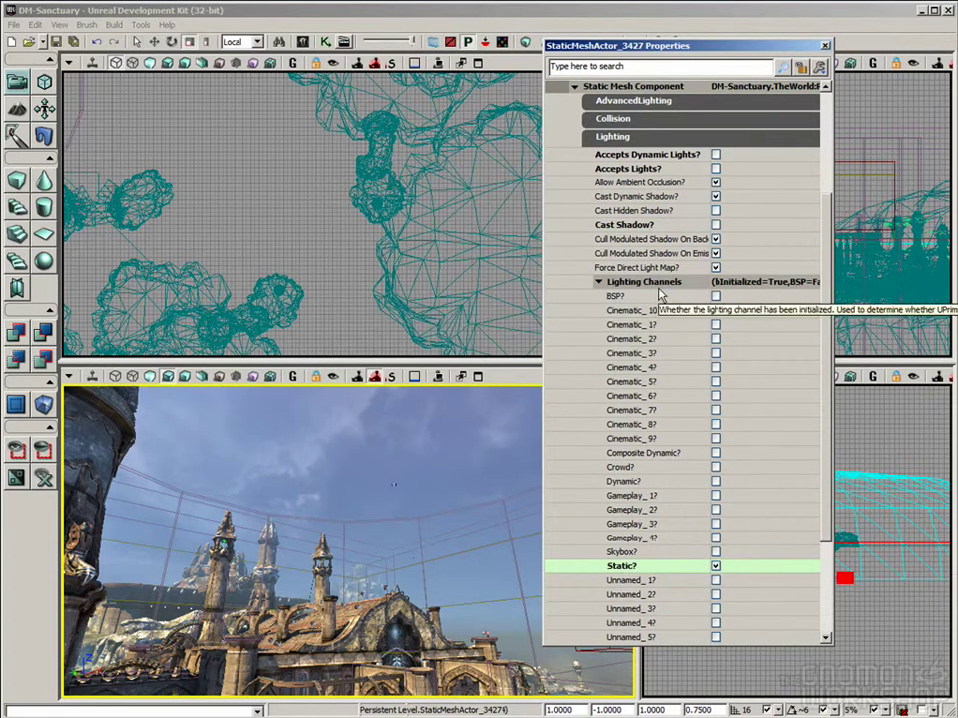
pyautogui.click(658, 289)
pyautogui.click(617, 300)
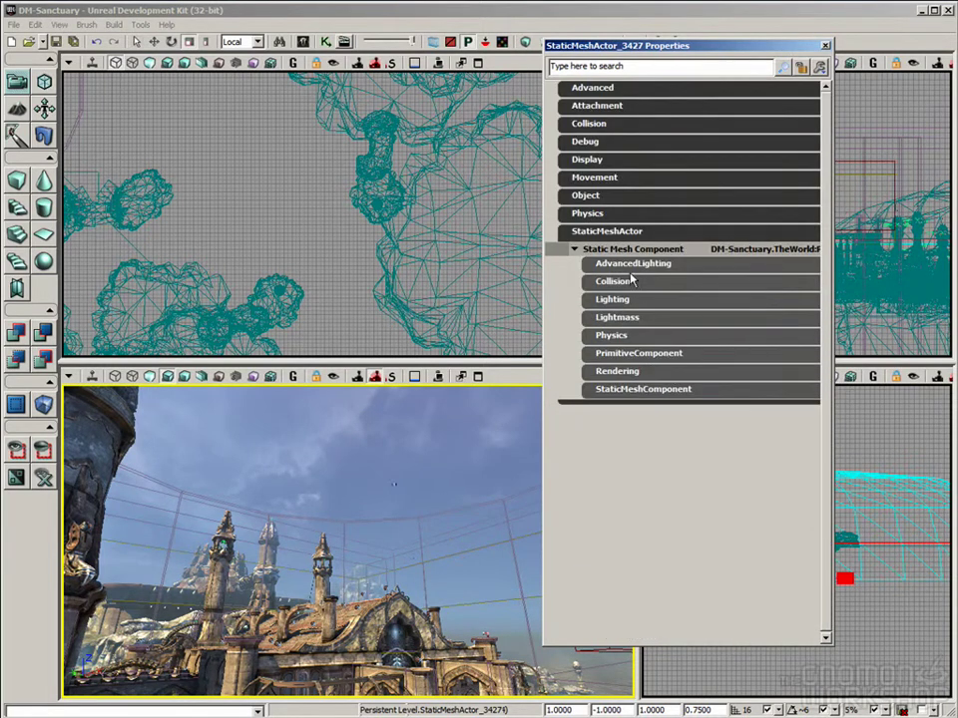
# Check the Accepts Static Decals setting in the sky dome's rendering properties and close the properties window.
pyautogui.click(619, 373)
pyautogui.scroll(-2, 609, 388)
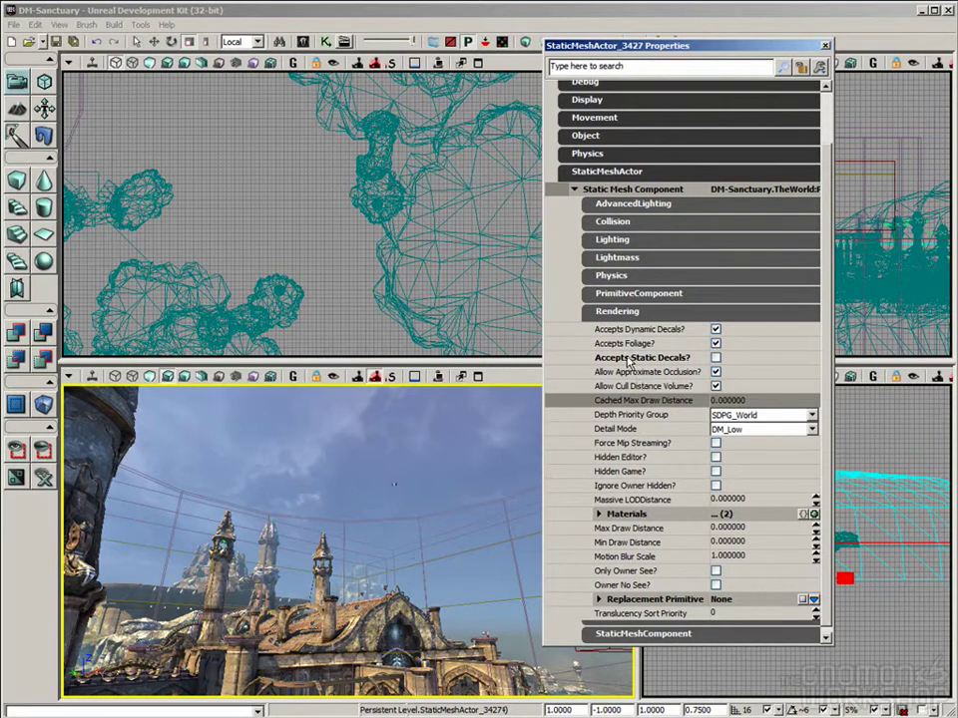
pyautogui.click(627, 359)
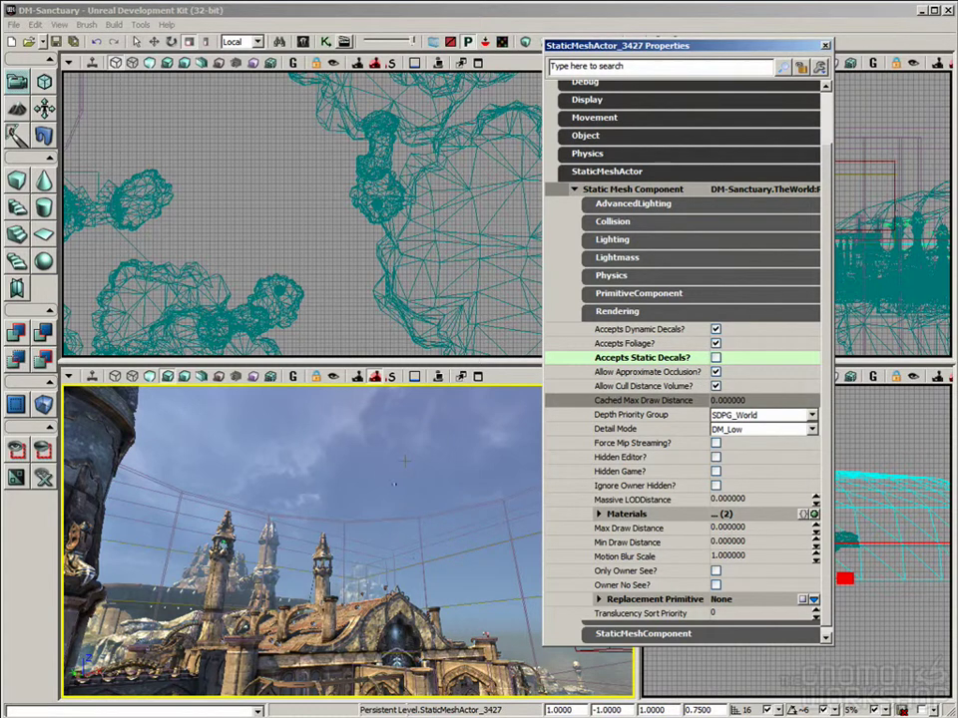
pyautogui.moveTo(360, 548)
pyautogui.mouseDown(button='right')
pyautogui.moveTo(358, 556)
pyautogui.moveTo(352, 548)
pyautogui.mouseUp(button='right')
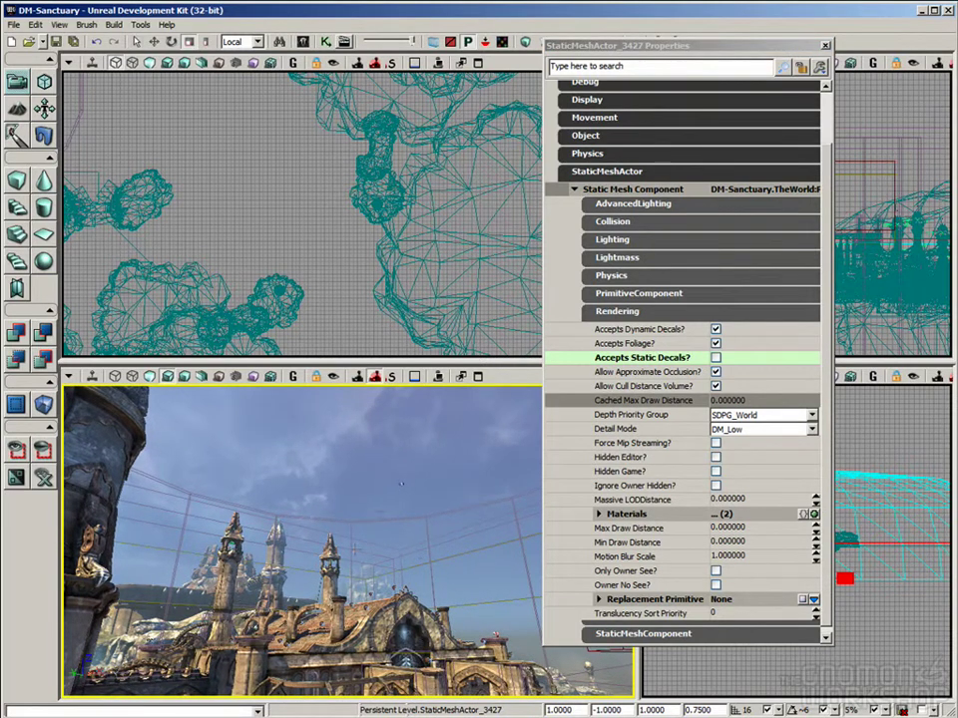
pyautogui.click(826, 46)
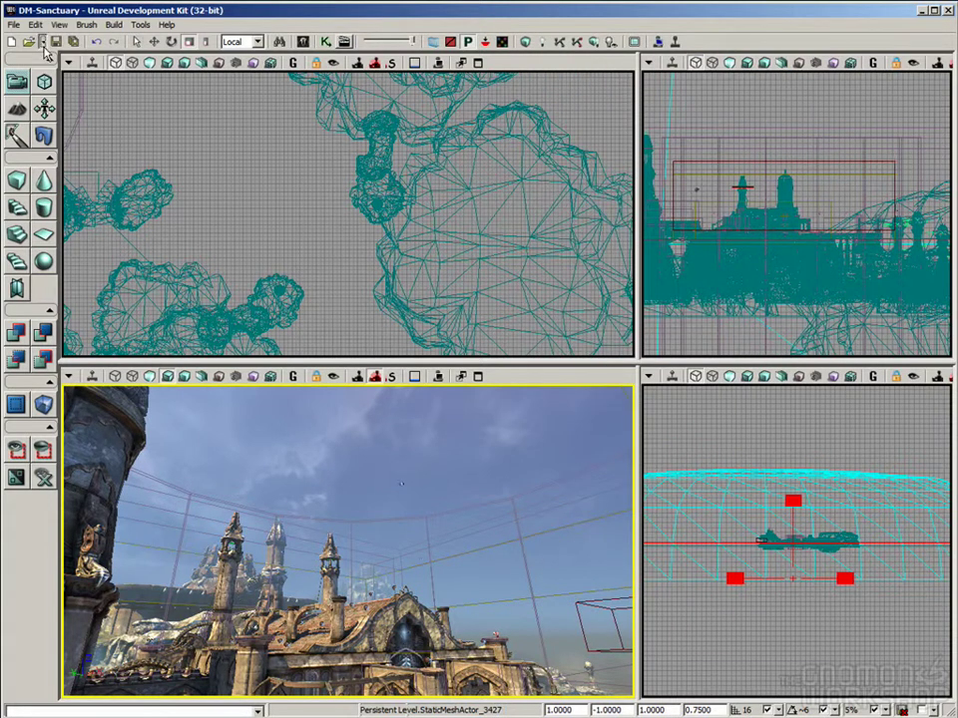
# Reopen the recently used BSPRoom04 map and delete the existing sky dome mesh above the courtyard.
pyautogui.click(43, 42)
pyautogui.click(55, 71)
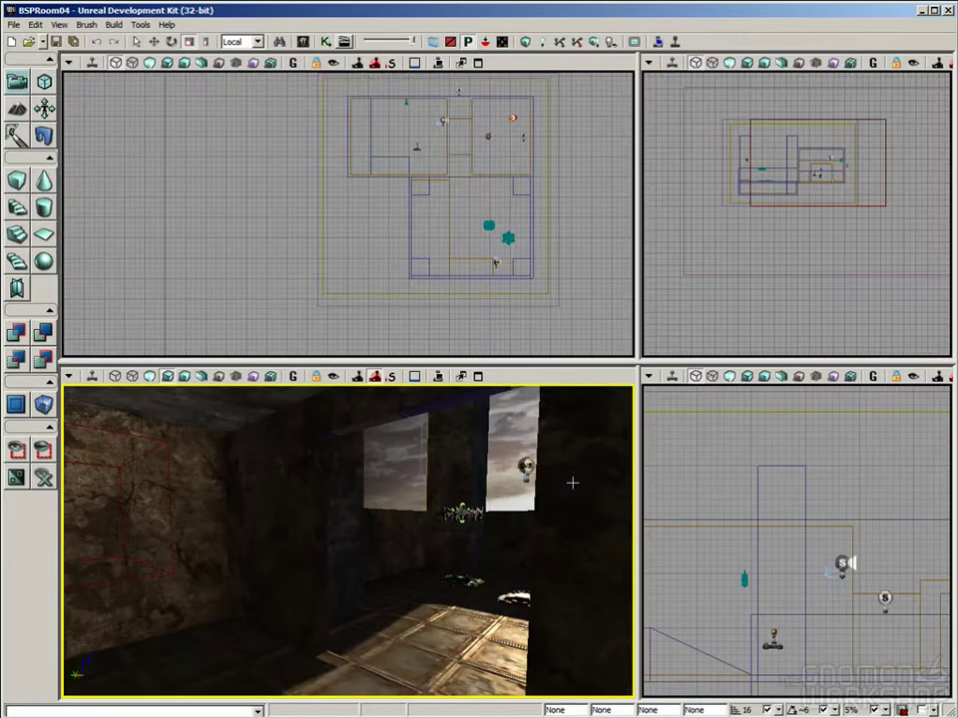
pyautogui.moveTo(402, 614); pyautogui.dragTo(489, 608, button='right')
pyautogui.moveTo(402, 614); pyautogui.dragTo(402, 499)
pyautogui.click(430, 532)
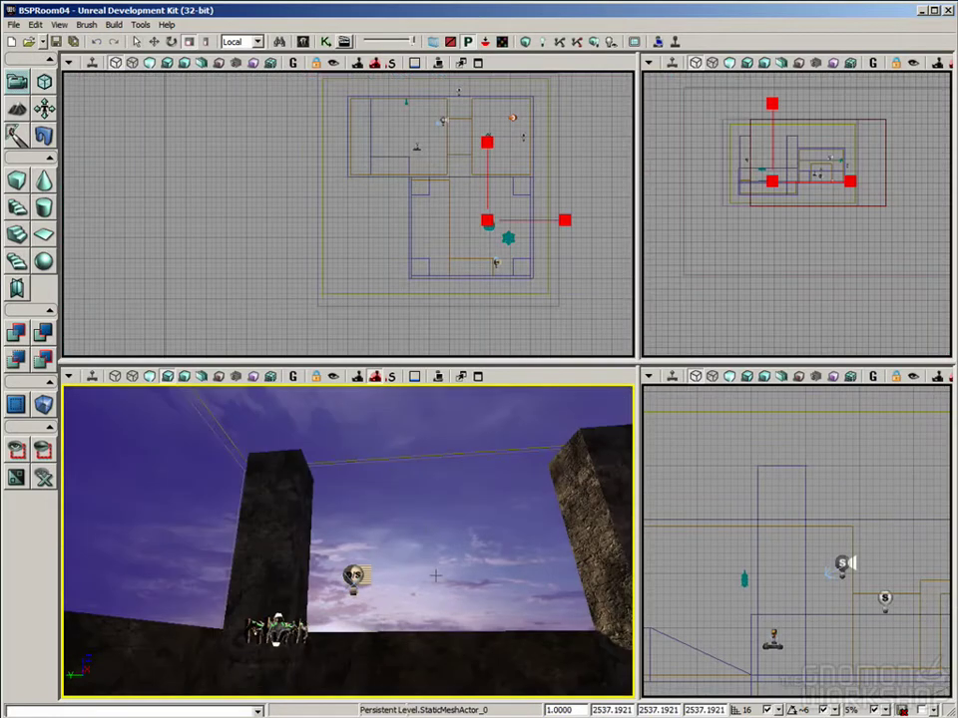
pyautogui.moveTo(430, 531); pyautogui.dragTo(334, 467, button='right')
pyautogui.press('Delete')
pyautogui.moveTo(564, 629); pyautogui.dragTo(631, 696, button='right')
# Search the whole UTGame package folder in the Content Browser for "sky" and shift the browser aside to uncover the perspective view.
pyautogui.click(304, 44)
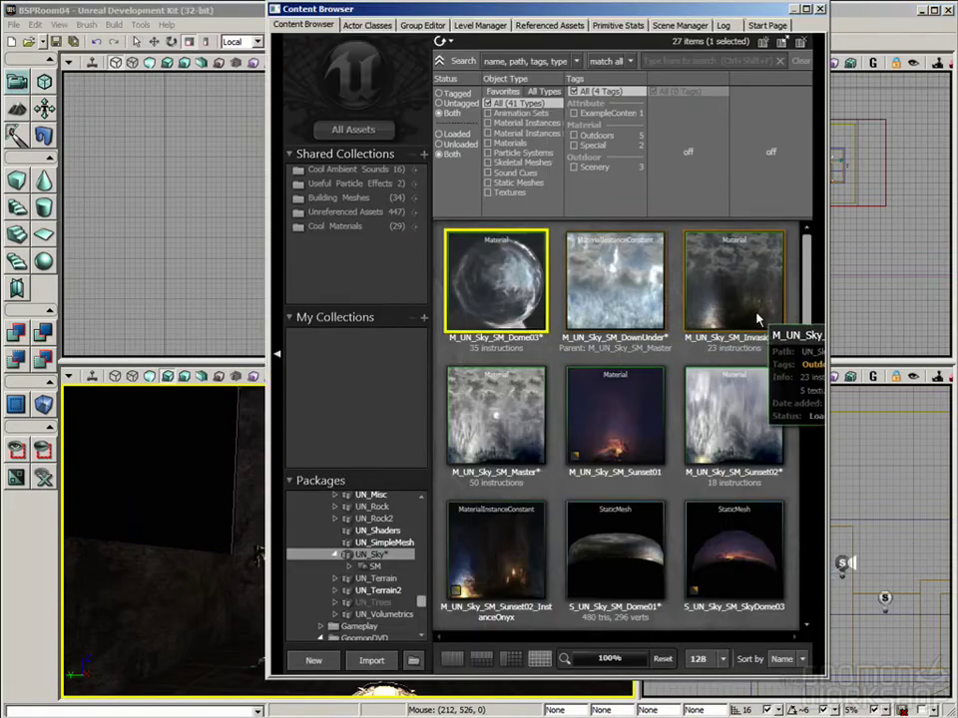
pyautogui.moveTo(421, 603); pyautogui.dragTo(420, 504)
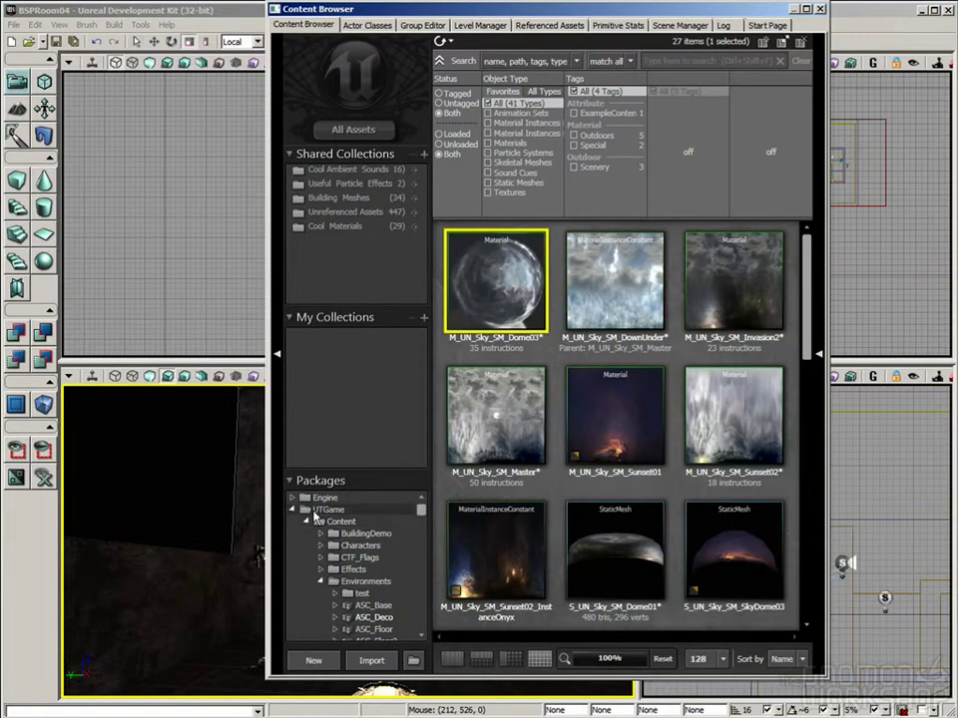
pyautogui.click(316, 510)
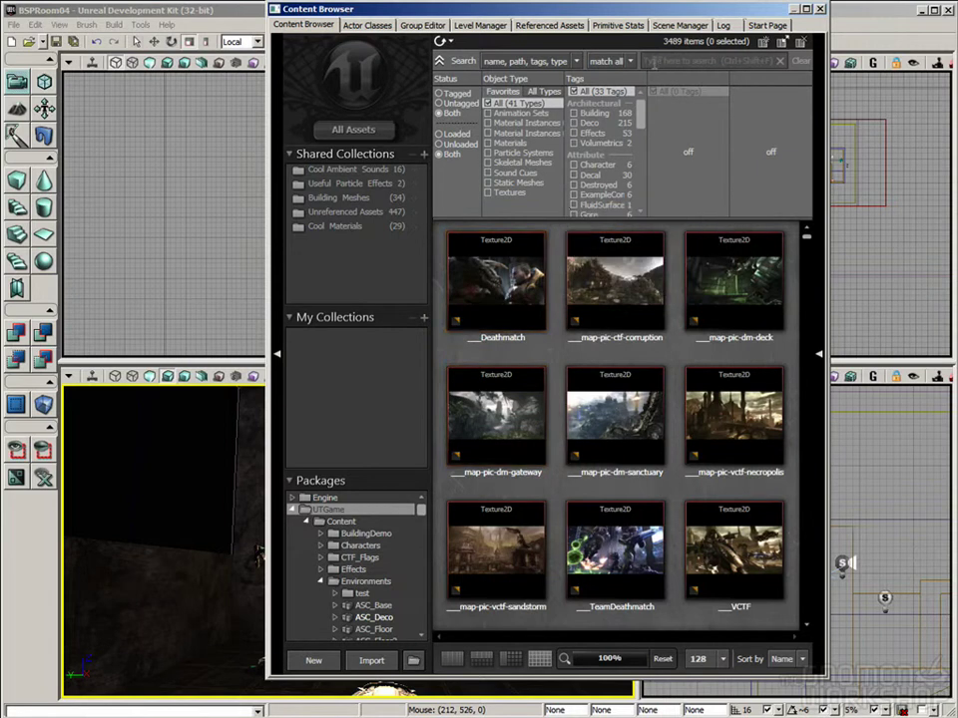
pyautogui.click(753, 61)
pyautogui.write('sky')
pyautogui.moveTo(599, 13); pyautogui.dragTo(746, 0)
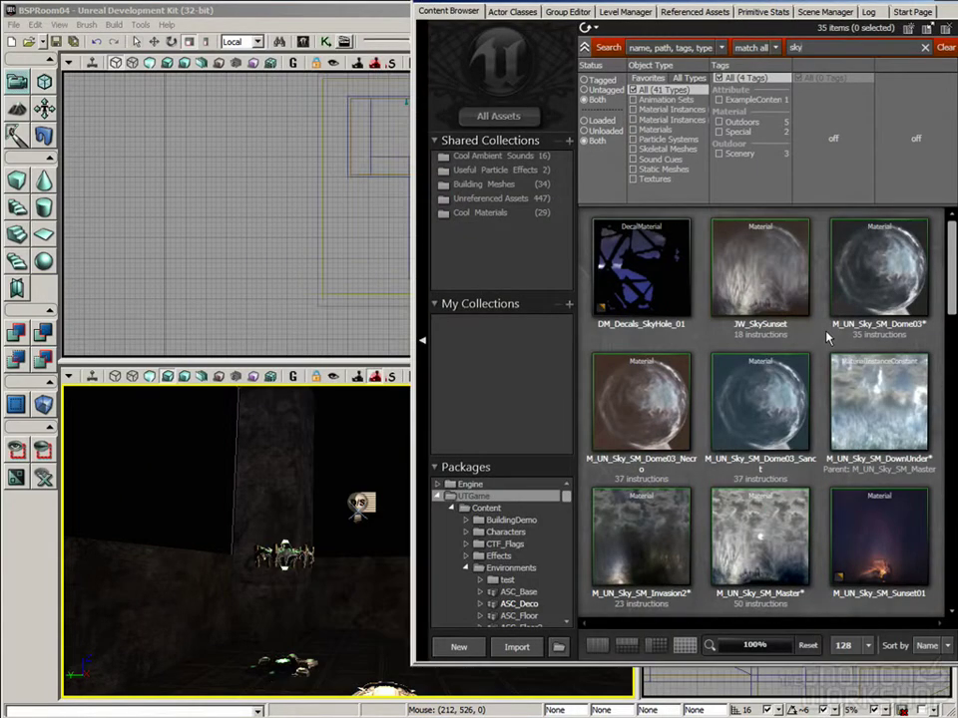
# Limit the sky results to static meshes and compare the S_UN_Sky_SM_Dome01, SkyDome03 and SkyDome05 meshes.
pyautogui.moveTo(952, 289); pyautogui.dragTo(935, 369)
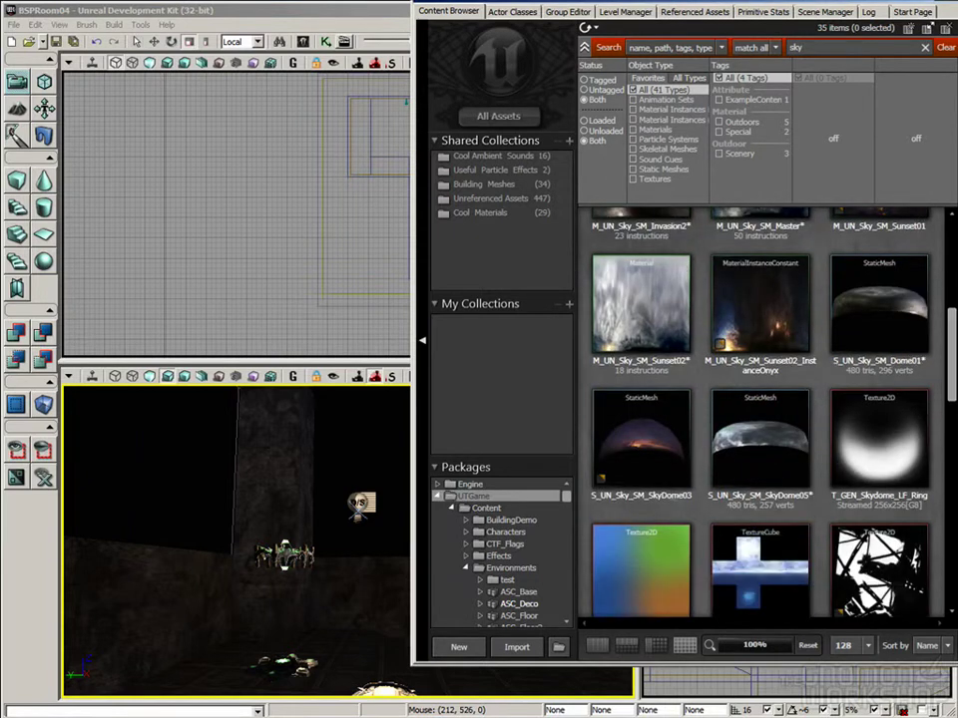
pyautogui.click(658, 172)
pyautogui.click(656, 295)
pyautogui.click(754, 306)
pyautogui.click(868, 305)
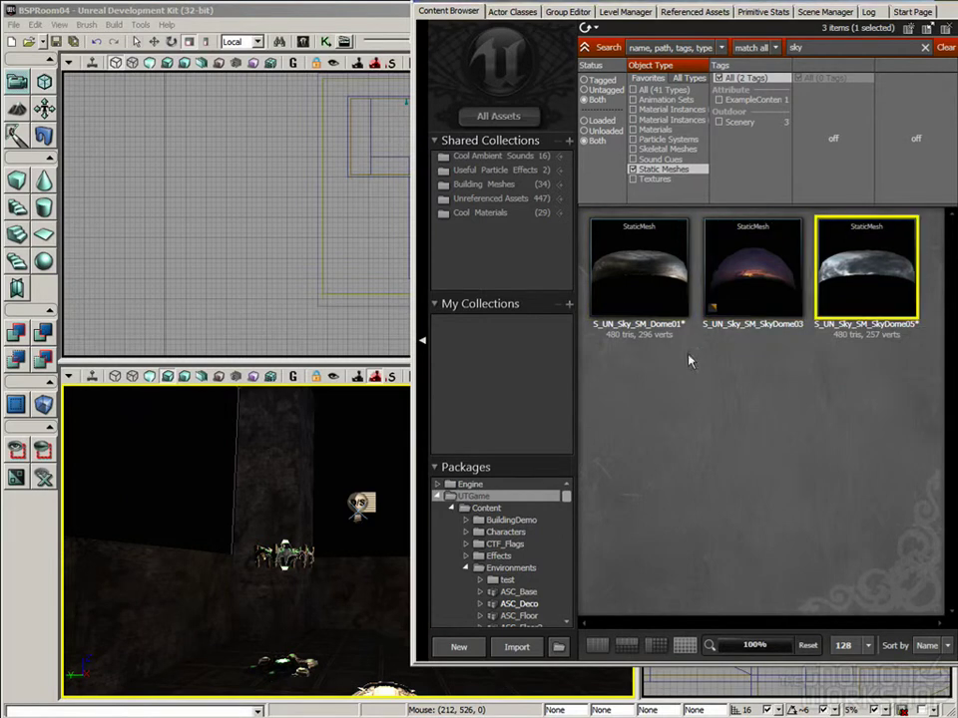
pyautogui.click(606, 274)
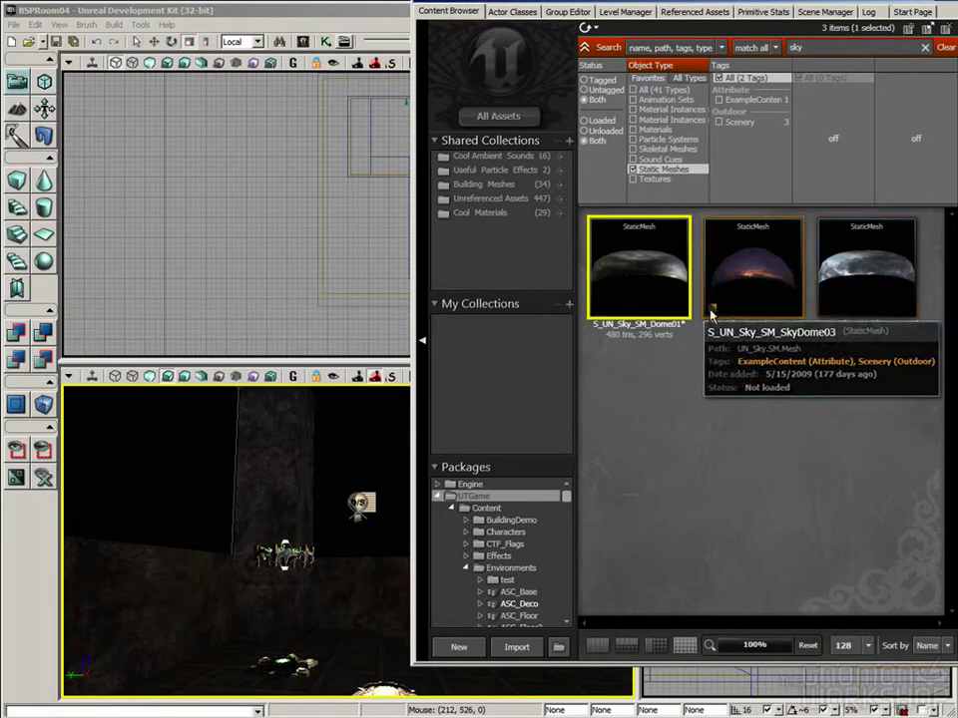
pyautogui.click(737, 249)
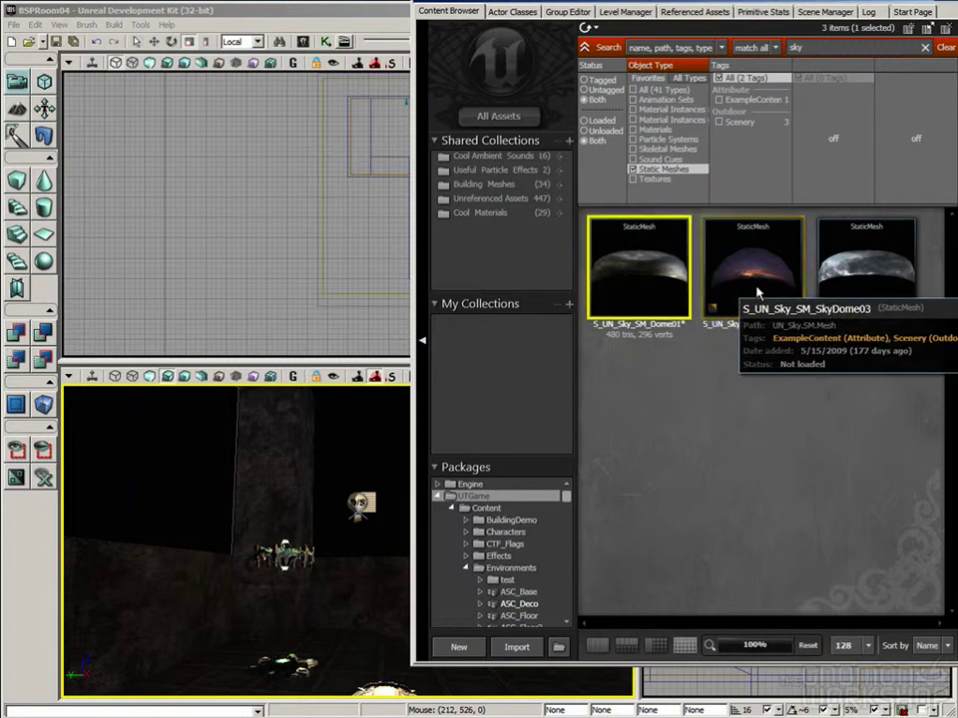
pyautogui.click(831, 297)
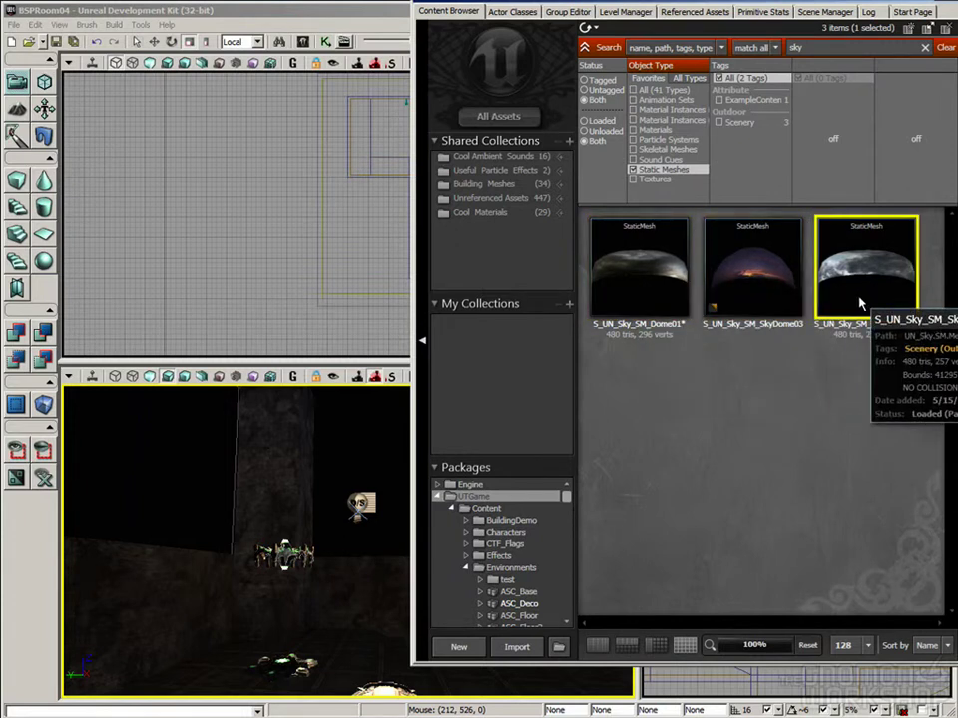
# Show all asset types in the sky results again and look over the sky materials, including M_UN_Sky_SM_Master.
pyautogui.click(638, 90)
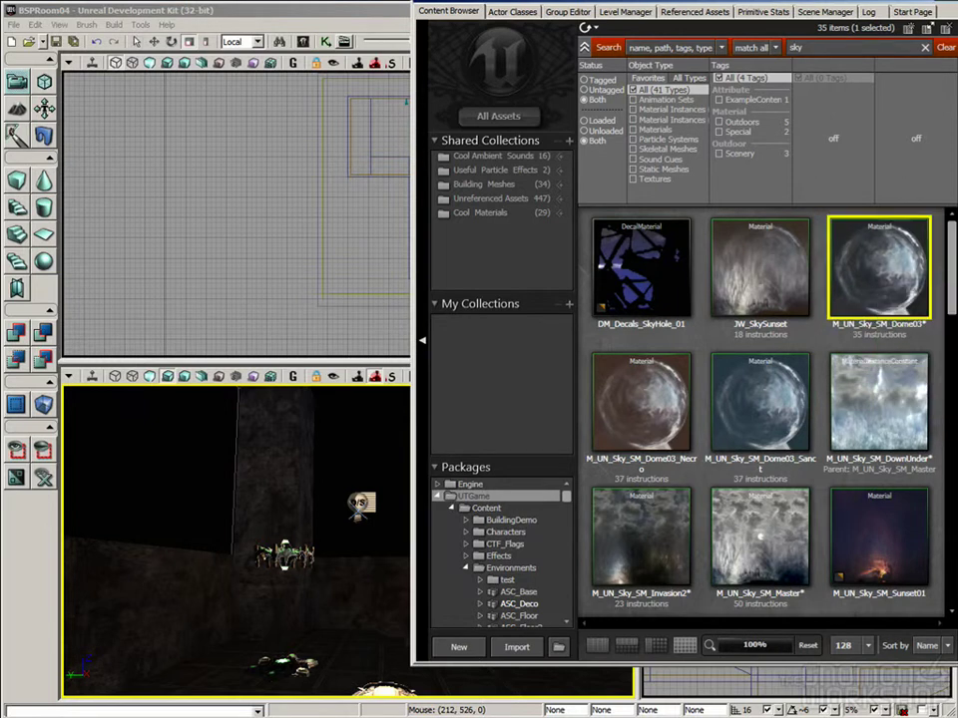
pyautogui.click(763, 546)
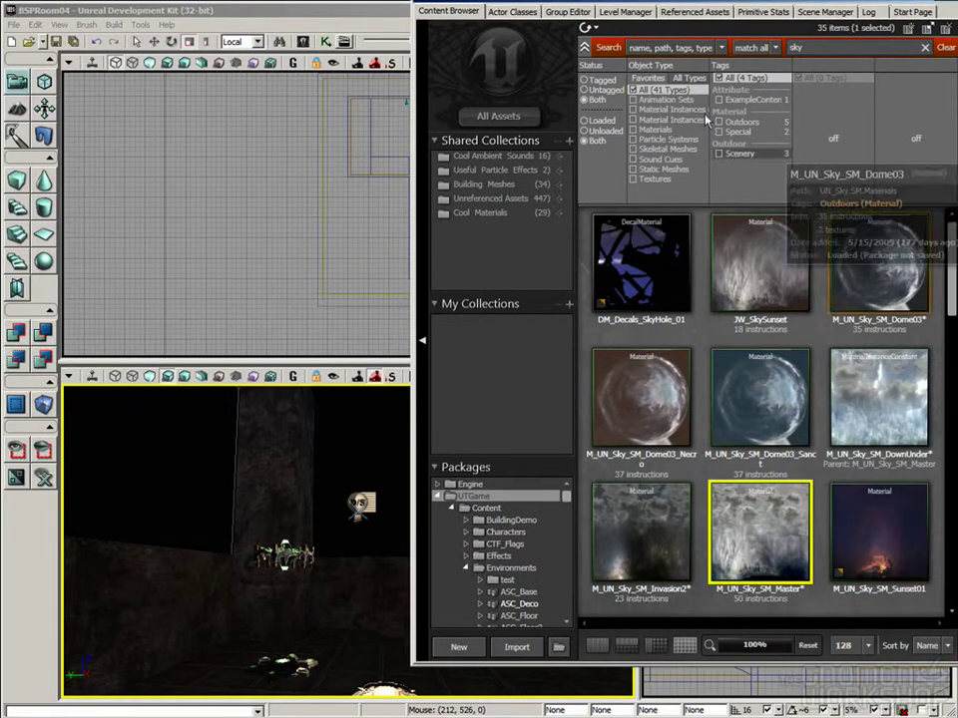
pyautogui.moveTo(948, 262); pyautogui.dragTo(948, 339)
# Add the S_UN_Sky_SM_Dome01 static mesh on the courtyard floor and look up at its sky.
pyautogui.click(918, 364)
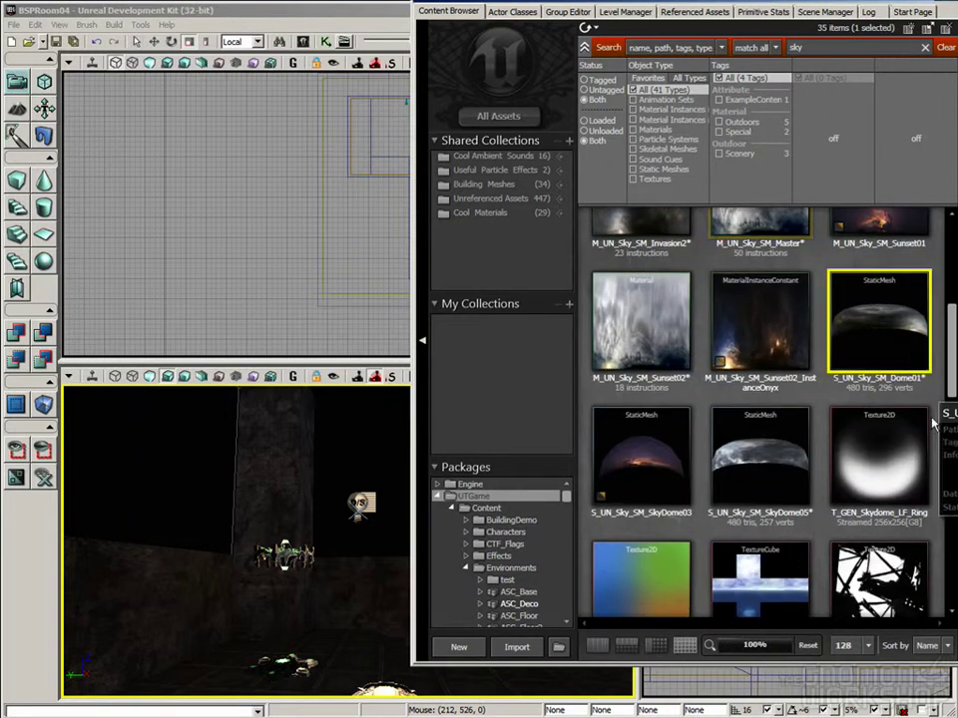
pyautogui.moveTo(346, 627); pyautogui.dragTo(491, 695, button='right')
pyautogui.click(346, 622)
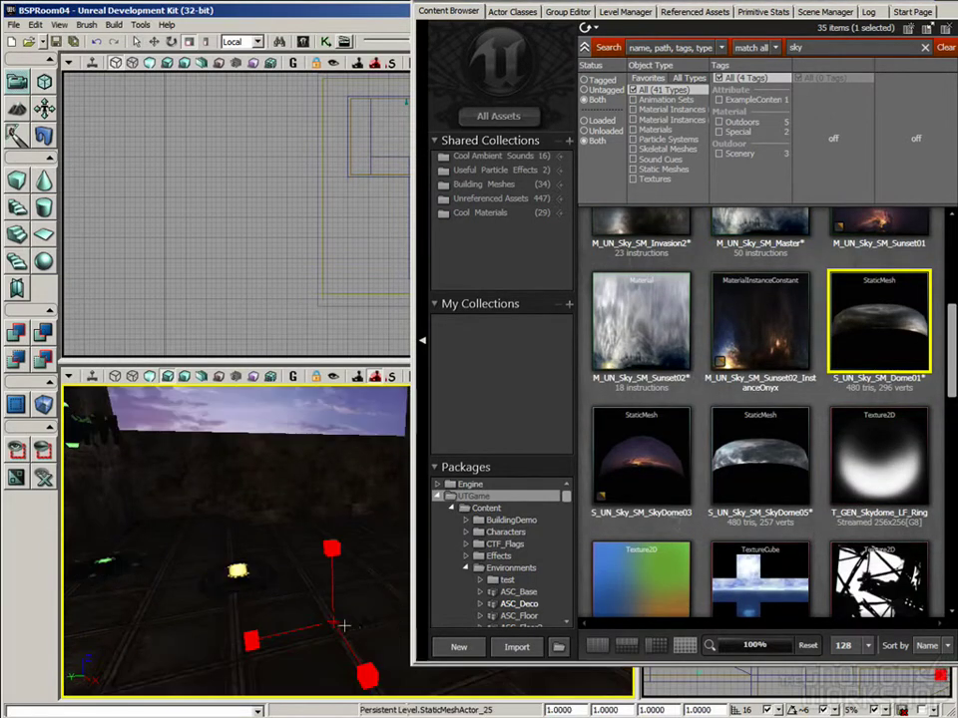
pyautogui.moveTo(213, 581); pyautogui.dragTo(113, 451, button='right')
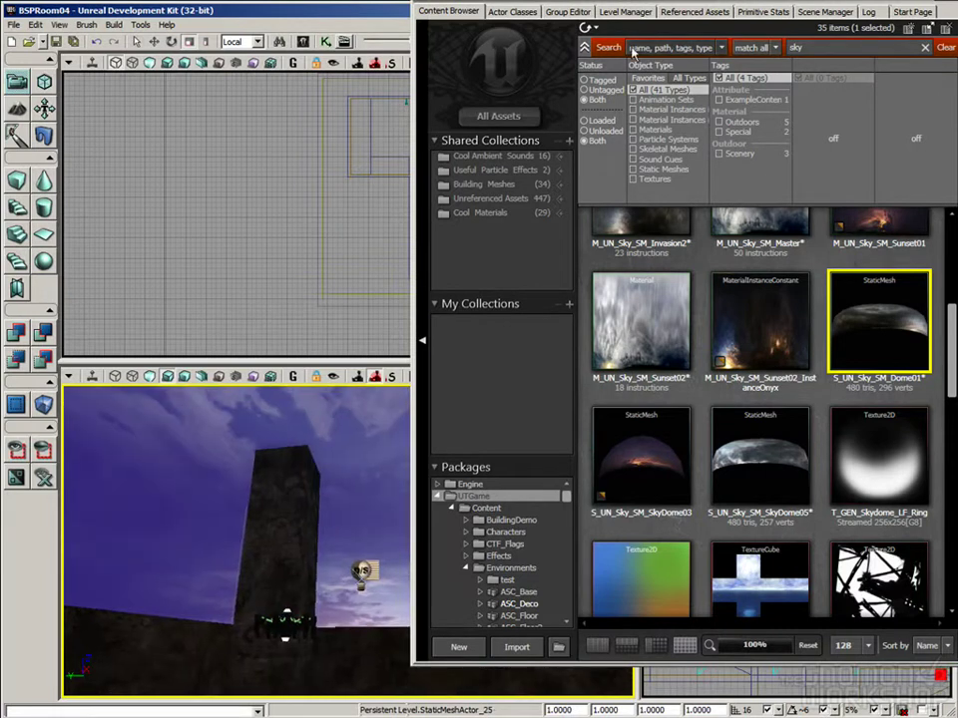
# Move the Content Browser off the perspective view and set the placed sky dome's collision type to COLLIDE_NoCollision.
pyautogui.moveTo(496, 2); pyautogui.dragTo(735, 29)
pyautogui.moveTo(405, 493); pyautogui.dragTo(319, 573, button='right')
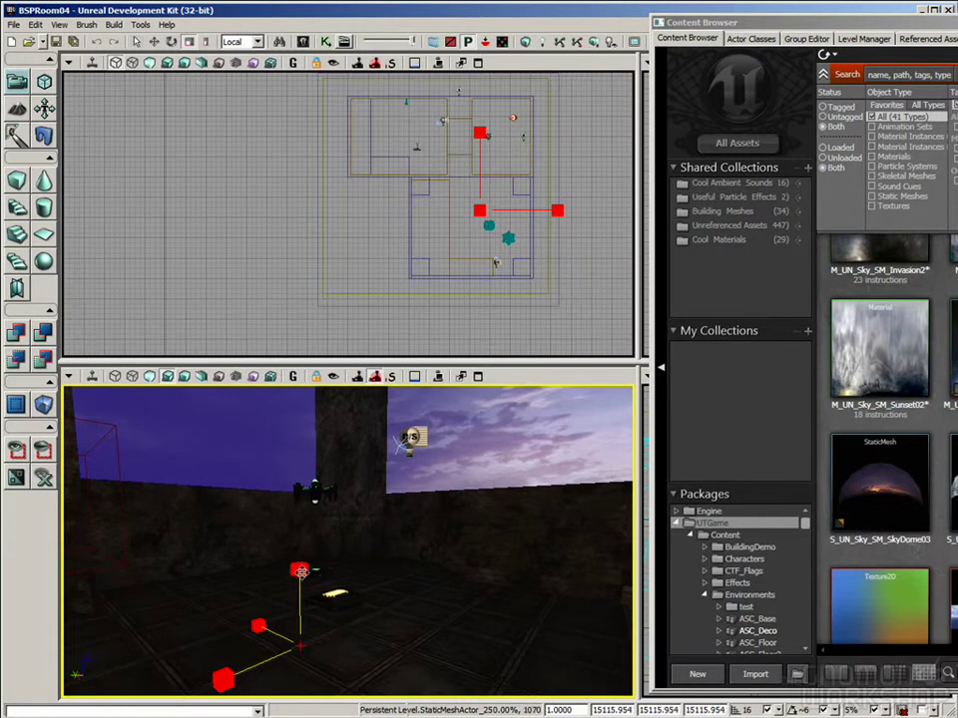
pyautogui.moveTo(546, 487); pyautogui.dragTo(546, 409, button='right')
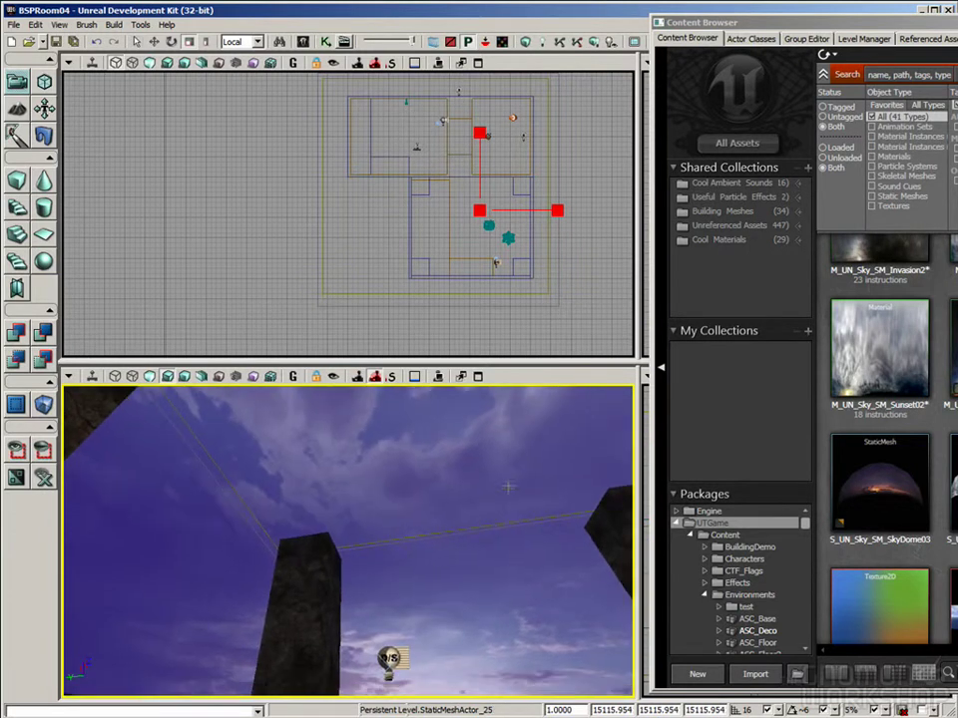
pyautogui.press('F4')
pyautogui.moveTo(671, 48); pyautogui.dragTo(519, 60)
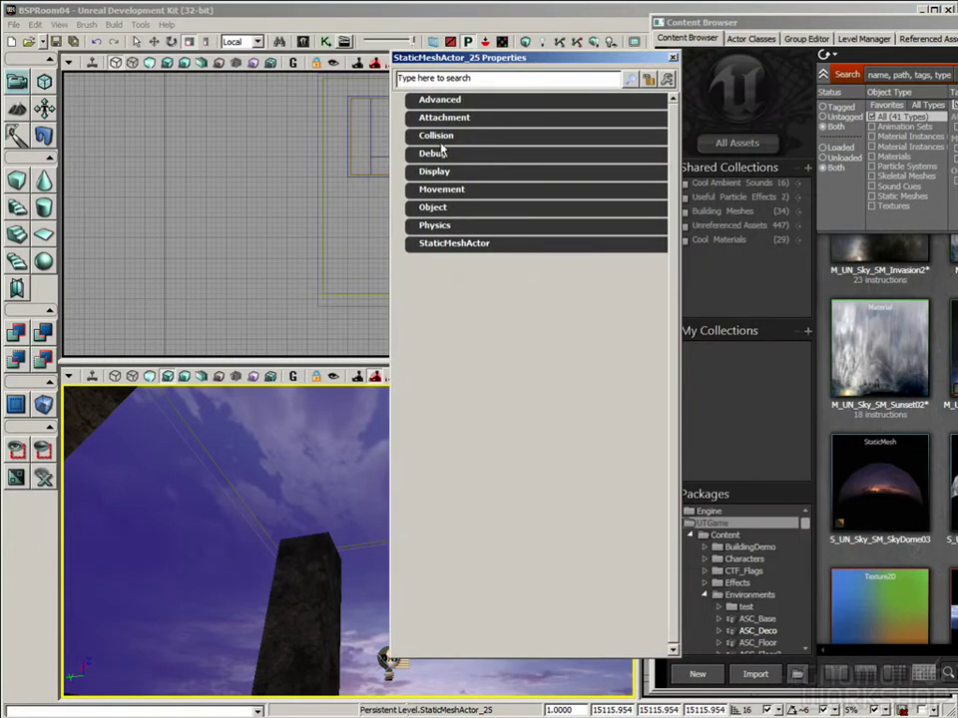
pyautogui.click(439, 134)
pyautogui.click(623, 212)
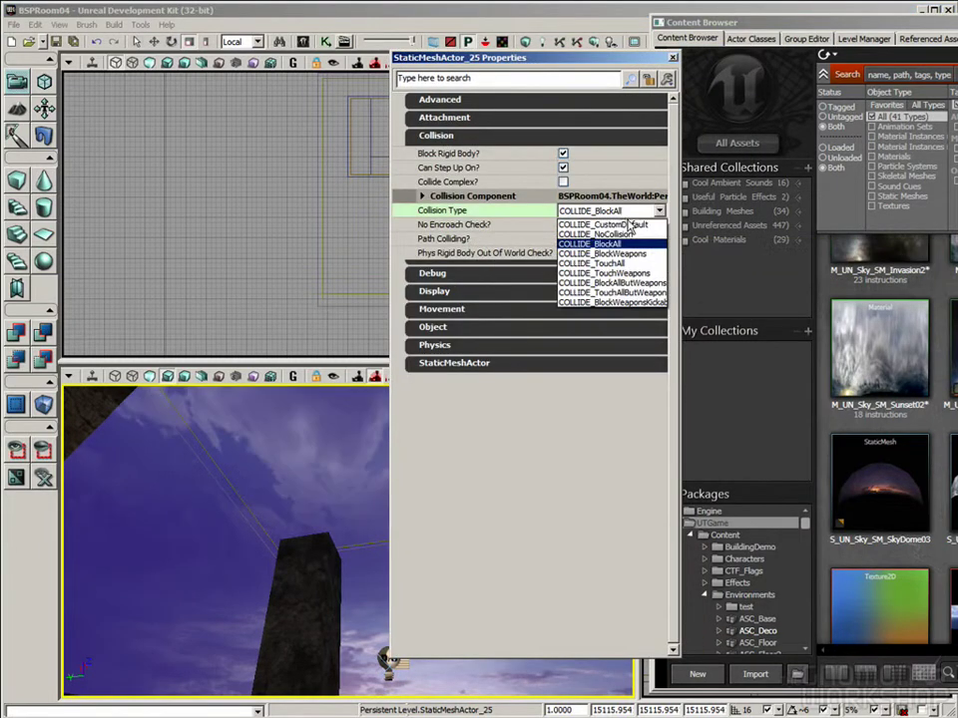
pyautogui.click(625, 237)
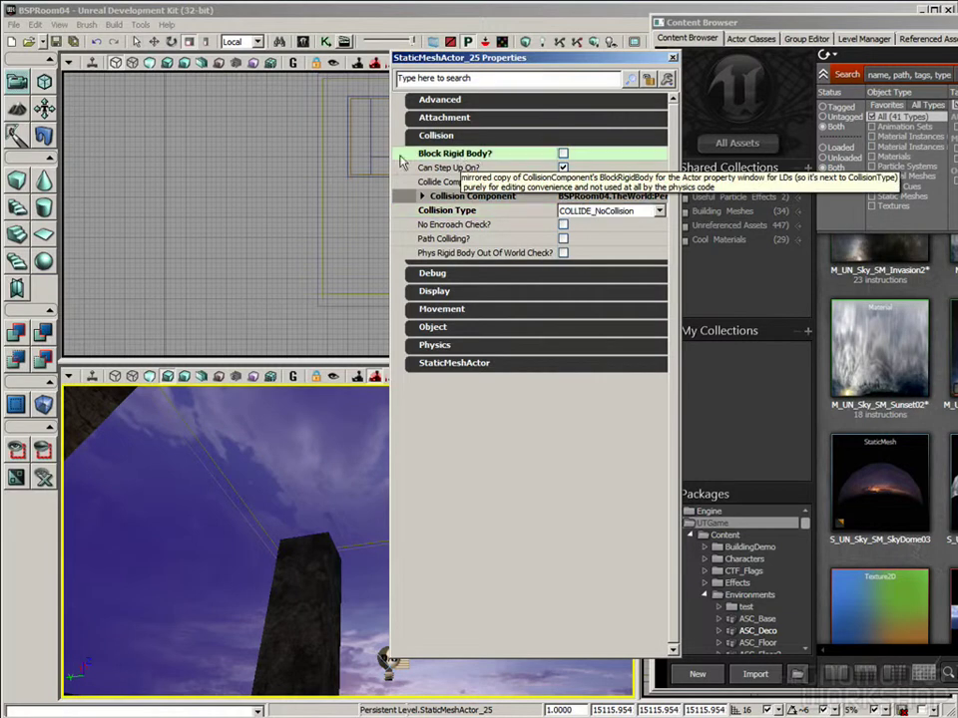
pyautogui.click(478, 136)
# Turn off Accepts Dynamic Lights, Accepts Lights and Cast Shadow in the sky dome's static mesh component lighting.
pyautogui.click(484, 263)
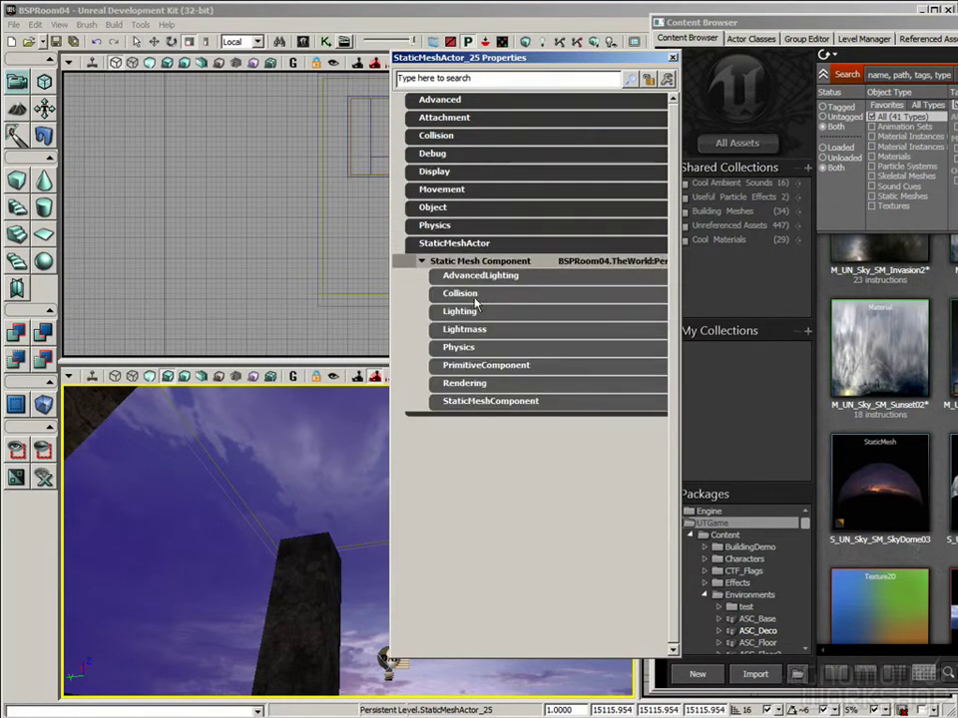
pyautogui.click(465, 312)
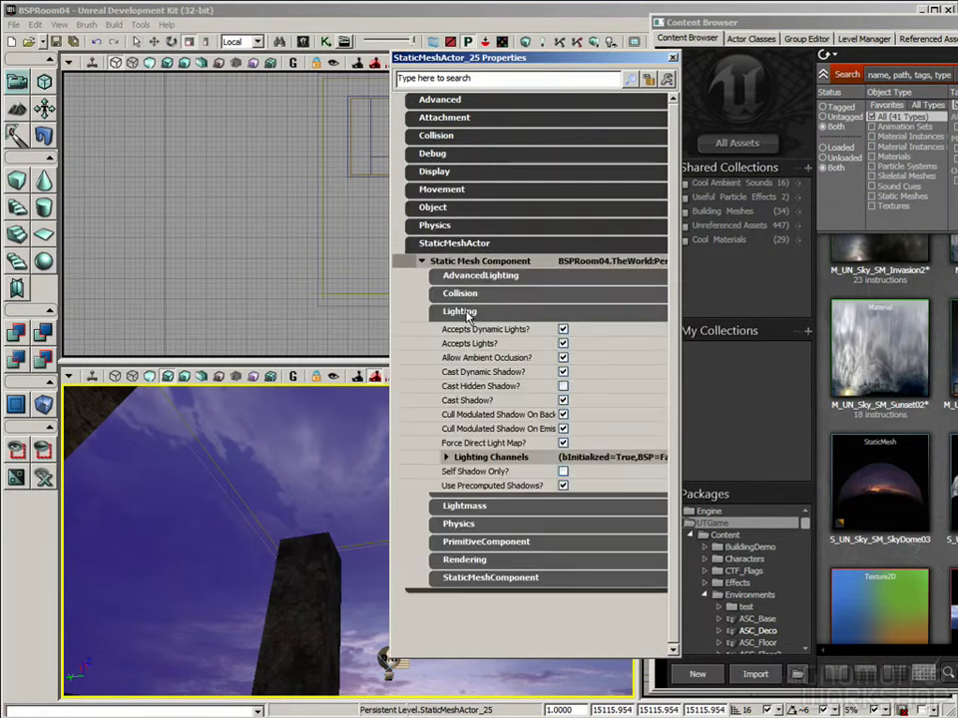
pyautogui.click(564, 329)
pyautogui.click(563, 343)
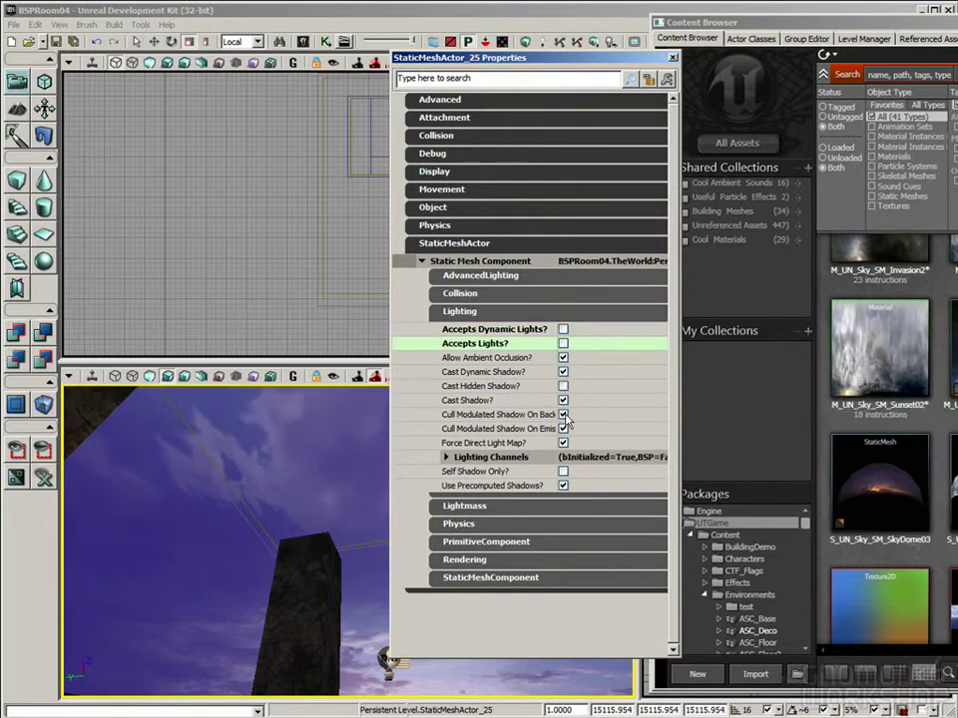
pyautogui.click(563, 400)
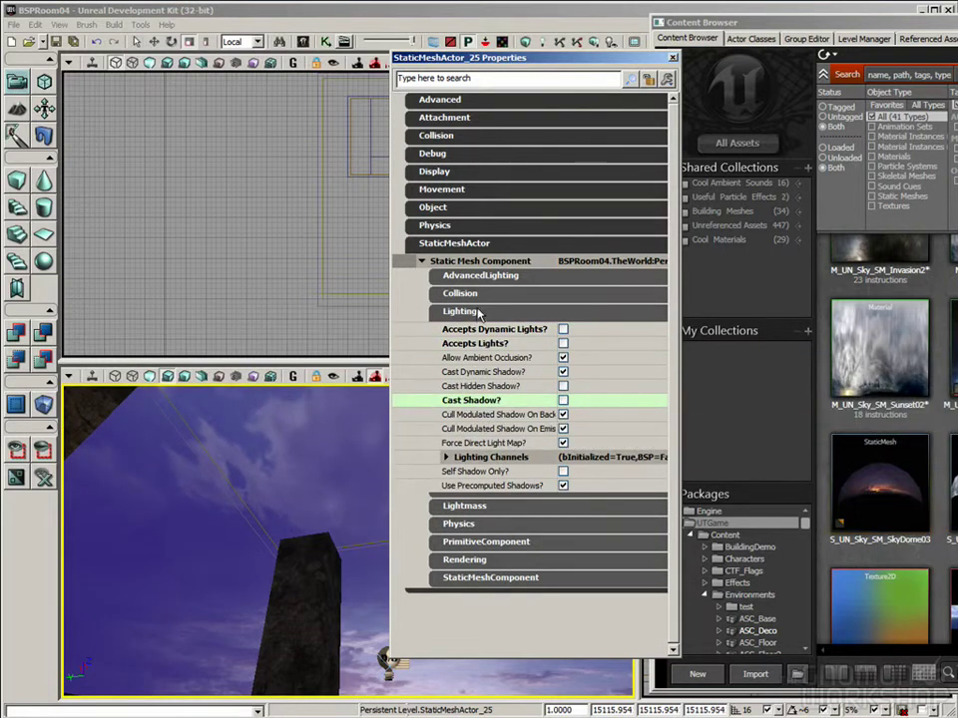
pyautogui.click(478, 313)
# Turn off Accepts Static Decals in the sky dome's rendering settings and close its properties.
pyautogui.click(479, 386)
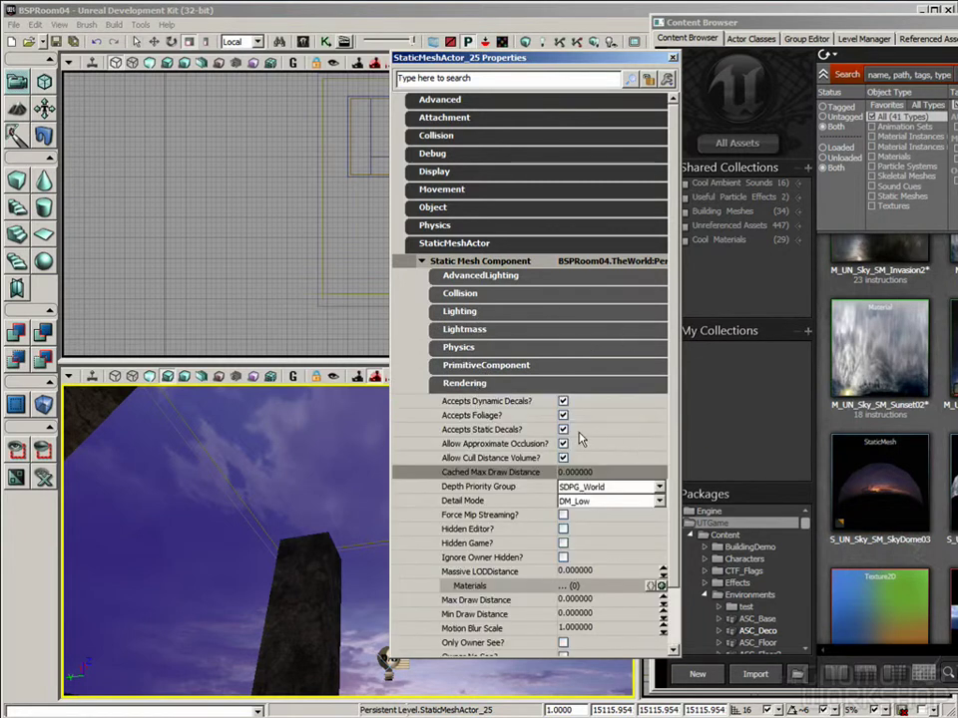
pyautogui.click(563, 429)
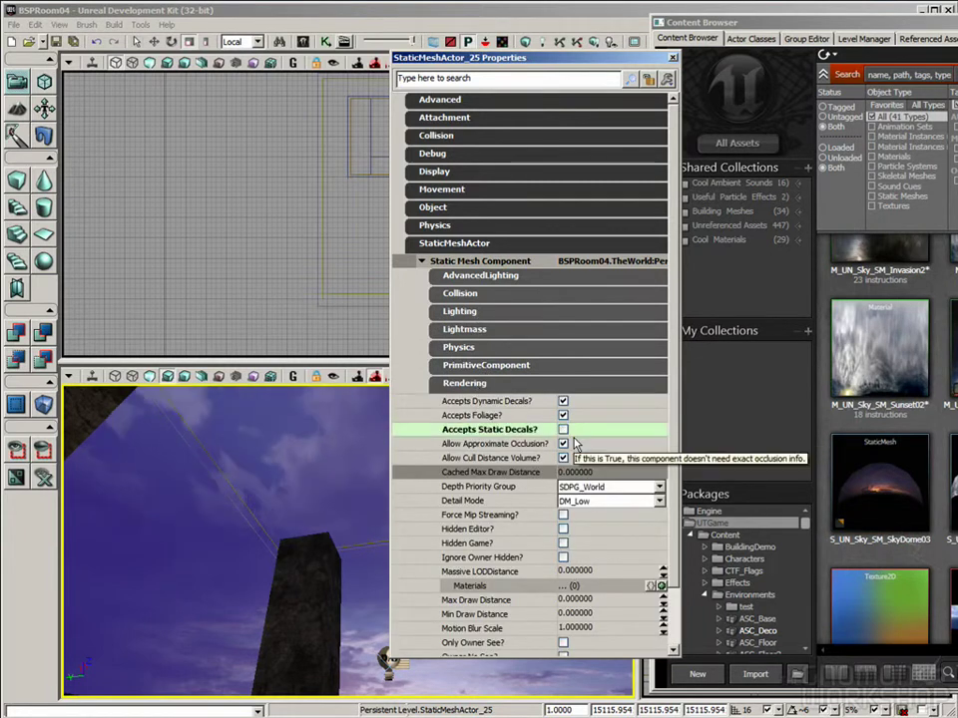
pyautogui.click(674, 57)
# Examine the sky dome's clouds above the courtyard pillars, first with the dome deselected and again with it selected.
pyautogui.moveTo(451, 509); pyautogui.dragTo(409, 547, button='right')
pyautogui.press('Escape')
pyautogui.moveTo(466, 503); pyautogui.dragTo(567, 472)
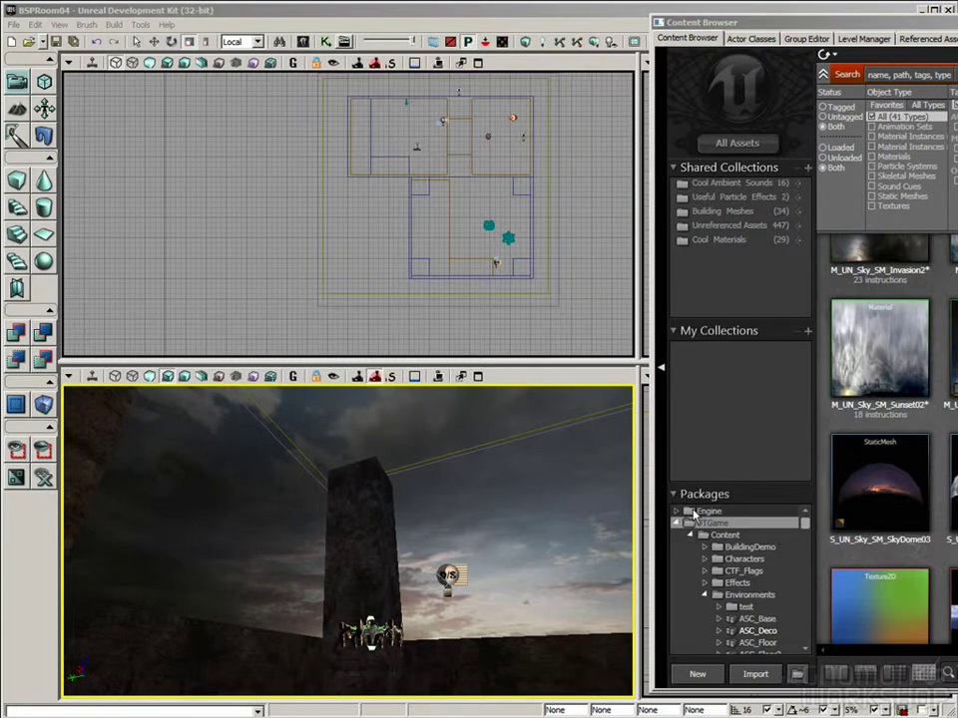
pyautogui.moveTo(576, 505); pyautogui.dragTo(471, 526)
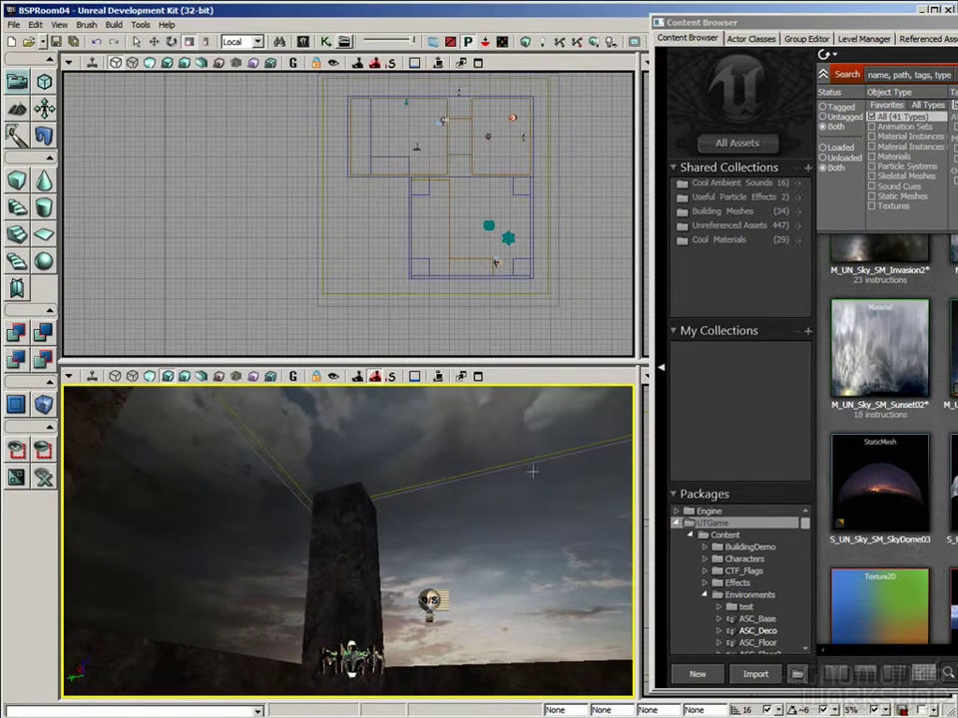
pyautogui.moveTo(587, 532); pyautogui.dragTo(519, 560, button='right')
pyautogui.moveTo(449, 558); pyautogui.dragTo(474, 509)
pyautogui.moveTo(474, 509); pyautogui.dragTo(404, 503, button='right')
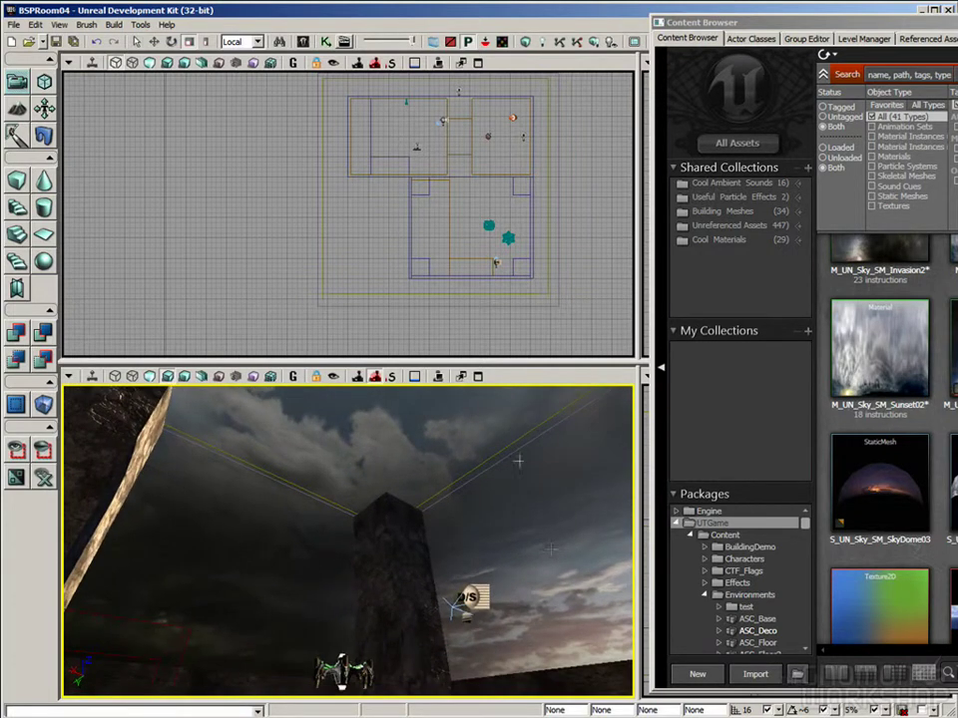
pyautogui.click(348, 432)
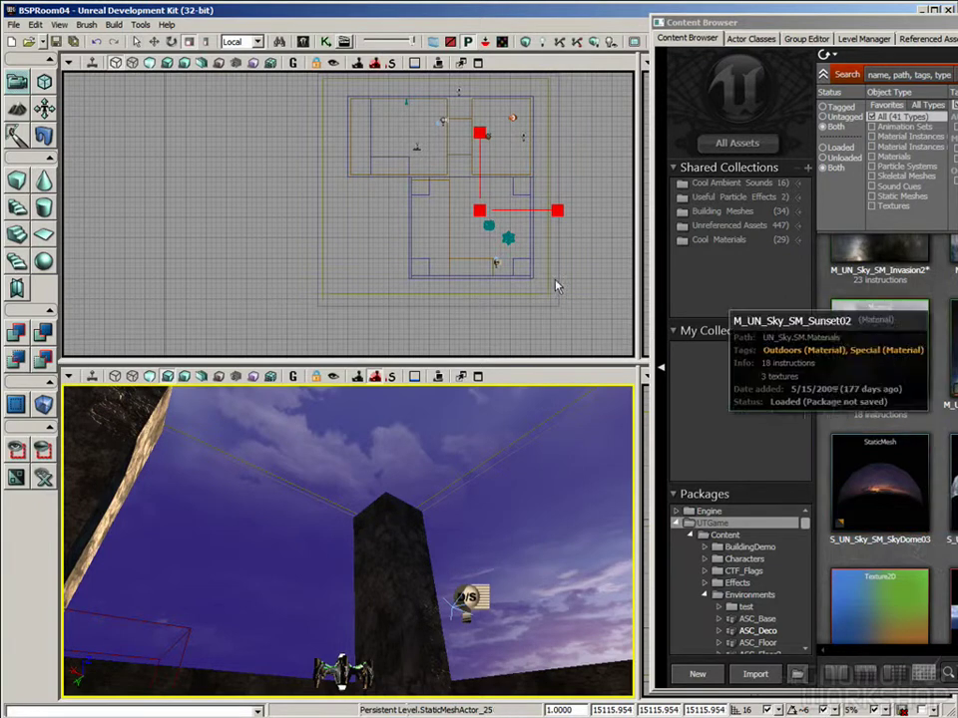
pyautogui.moveTo(518, 479); pyautogui.dragTo(526, 439, button='right')
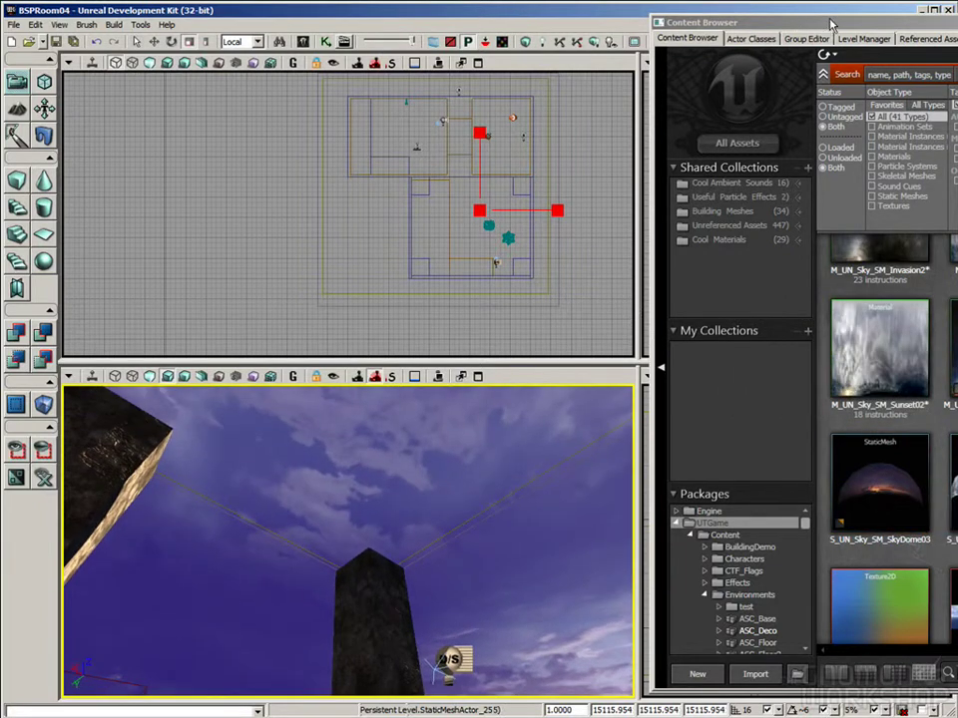
# Find the M_UN_Sky_SM_DownUnder material among the sky results and apply it to the dome, checking the new sky.
pyautogui.moveTo(831, 26); pyautogui.dragTo(712, 54)
pyautogui.click(767, 391)
pyautogui.scroll(4, 770, 389)
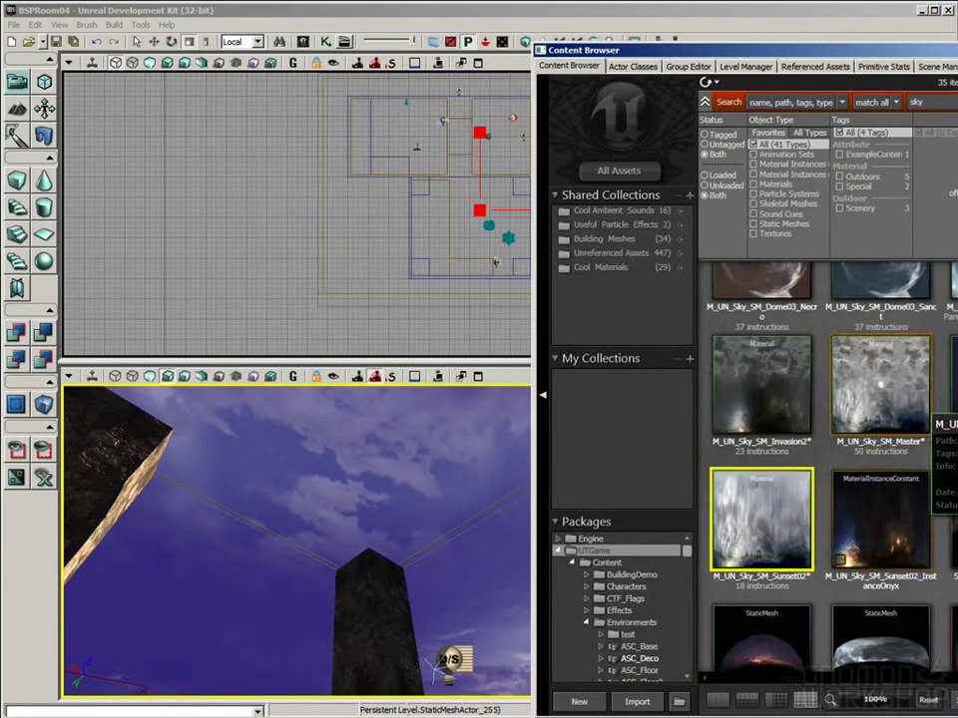
pyautogui.scroll(2, 878, 449)
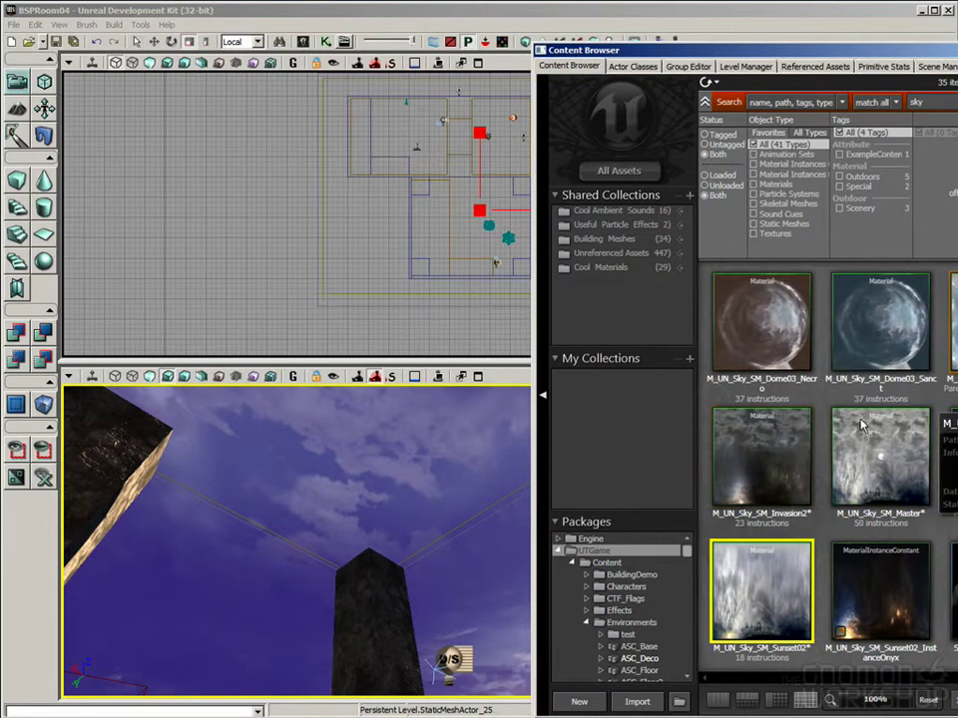
pyautogui.moveTo(479, 479); pyautogui.dragTo(479, 444, button='right')
pyautogui.press('Escape')
pyautogui.click(954, 322)
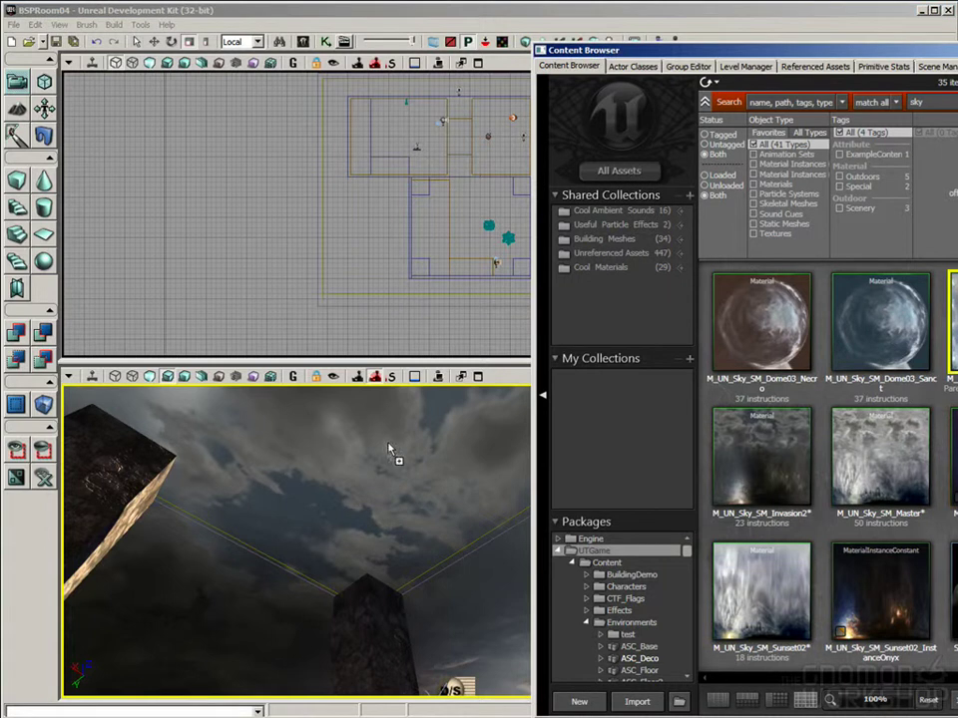
pyautogui.moveTo(391, 451); pyautogui.dragTo(391, 451)
pyautogui.moveTo(391, 451); pyautogui.dragTo(264, 394, button='right')
pyautogui.moveTo(296, 563); pyautogui.dragTo(312, 543)
# Try the M_UN_Sky_SM_Dome03_Sanct and M_UN_Sky_SM_Master materials on the sky dome one after the other.
pyautogui.click(878, 329)
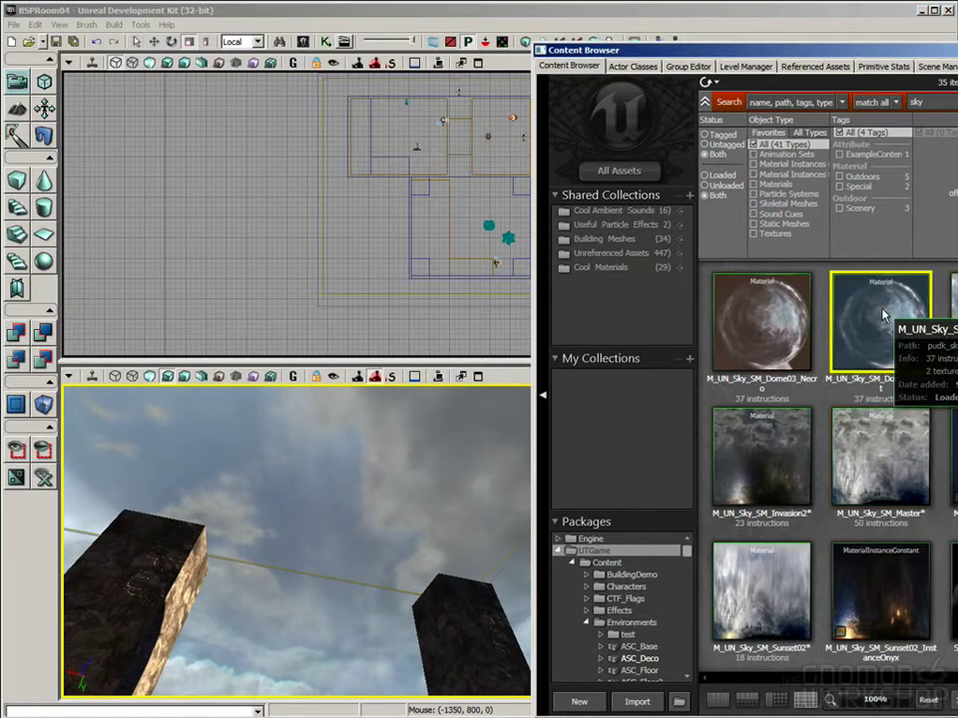
pyautogui.moveTo(883, 324); pyautogui.dragTo(392, 478)
pyautogui.moveTo(464, 507); pyautogui.dragTo(414, 524, button='right')
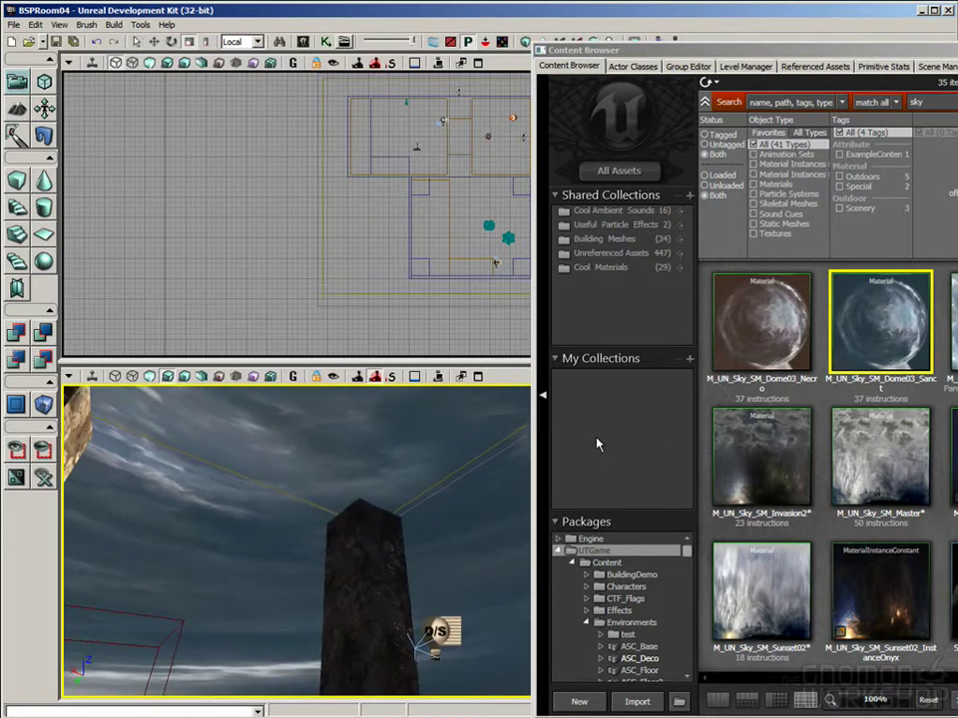
pyautogui.moveTo(883, 462); pyautogui.dragTo(414, 446)
pyautogui.moveTo(414, 446); pyautogui.dragTo(412, 305, button='right')
# Try the Invasion2, Sunset02 and Sunset02_InstanceOnyx sky materials on the dome in turn.
pyautogui.moveTo(750, 464); pyautogui.dragTo(327, 499)
pyautogui.moveTo(327, 499); pyautogui.dragTo(274, 547, button='right')
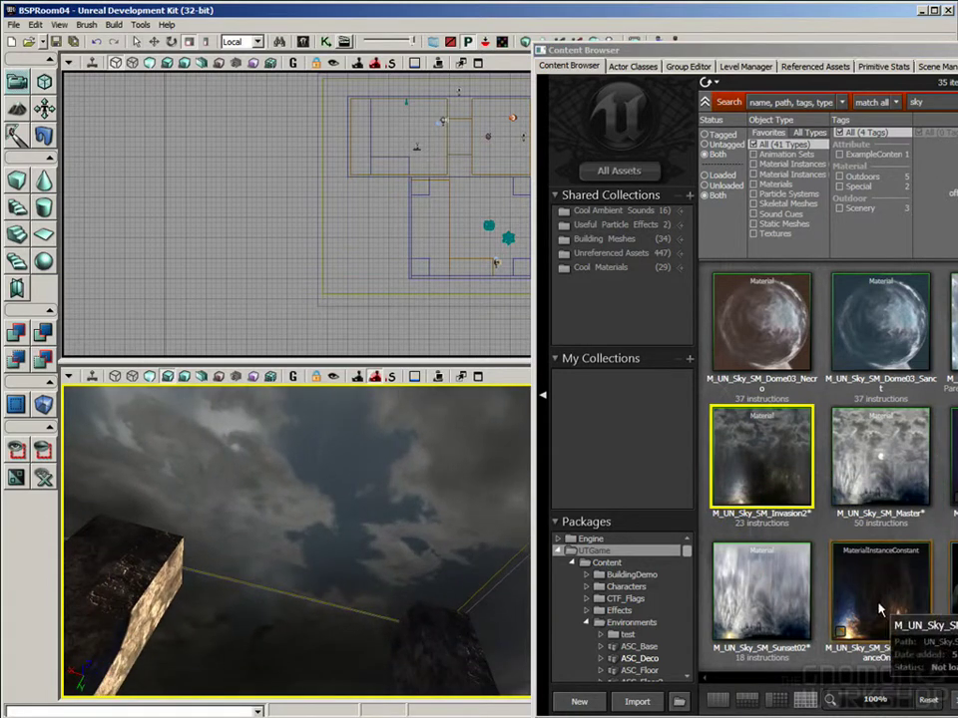
pyautogui.click(763, 599)
pyautogui.moveTo(791, 599); pyautogui.dragTo(252, 485)
pyautogui.moveTo(251, 485); pyautogui.dragTo(345, 464, button='right')
pyautogui.moveTo(848, 594); pyautogui.dragTo(376, 550)
pyautogui.moveTo(376, 550); pyautogui.dragTo(434, 542, button='right')
# Apply M_UN_Sky_SM_DownUnder to the dome again and look around its sky.
pyautogui.moveTo(954, 328); pyautogui.dragTo(449, 523)
pyautogui.moveTo(449, 524); pyautogui.dragTo(523, 599, button='right')
pyautogui.moveTo(401, 481); pyautogui.dragTo(421, 521, button='right')
pyautogui.moveTo(312, 538); pyautogui.dragTo(331, 429, button='right')
pyautogui.moveTo(330, 424); pyautogui.dragTo(370, 432)
# Select the sky dome and locate its assigned material instance in the Content Browser.
pyautogui.click(368, 430)
pyautogui.rightClick(269, 441)
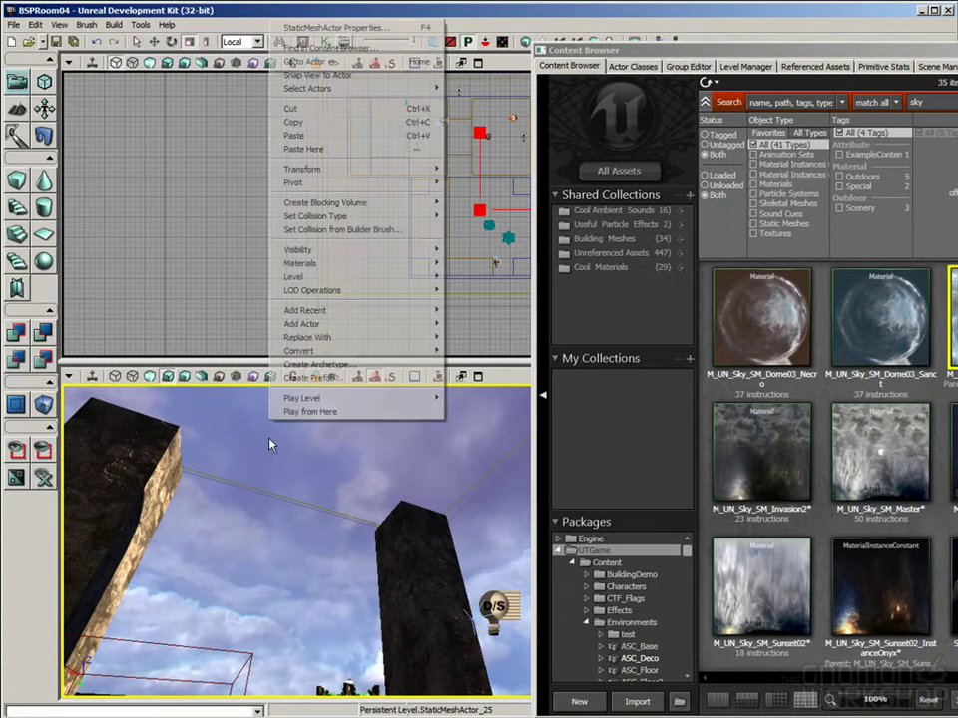
pyautogui.moveTo(384, 267)
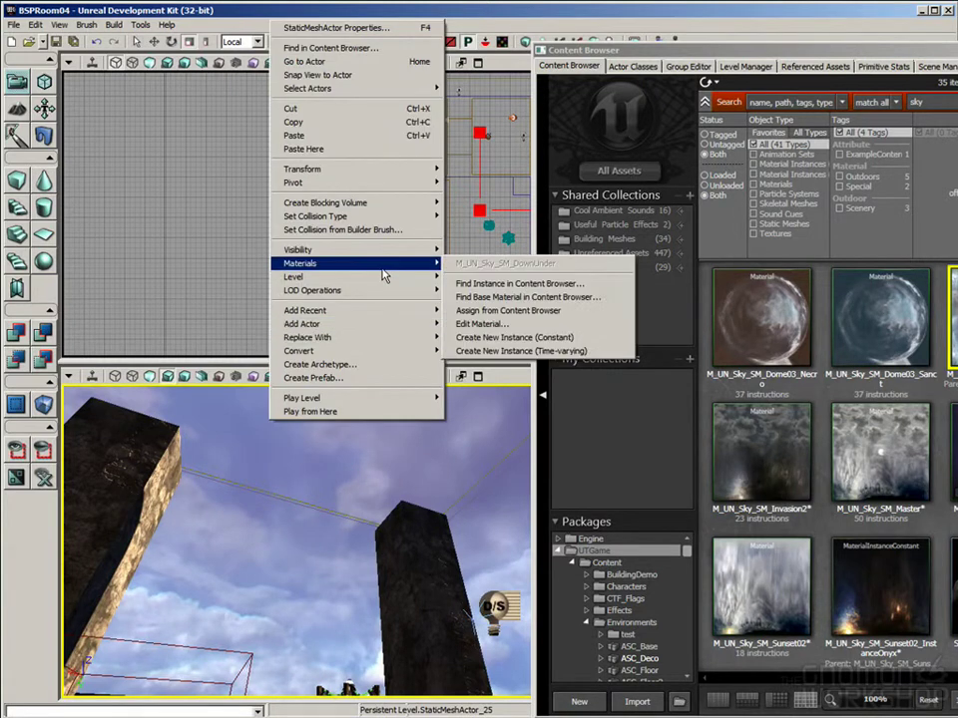
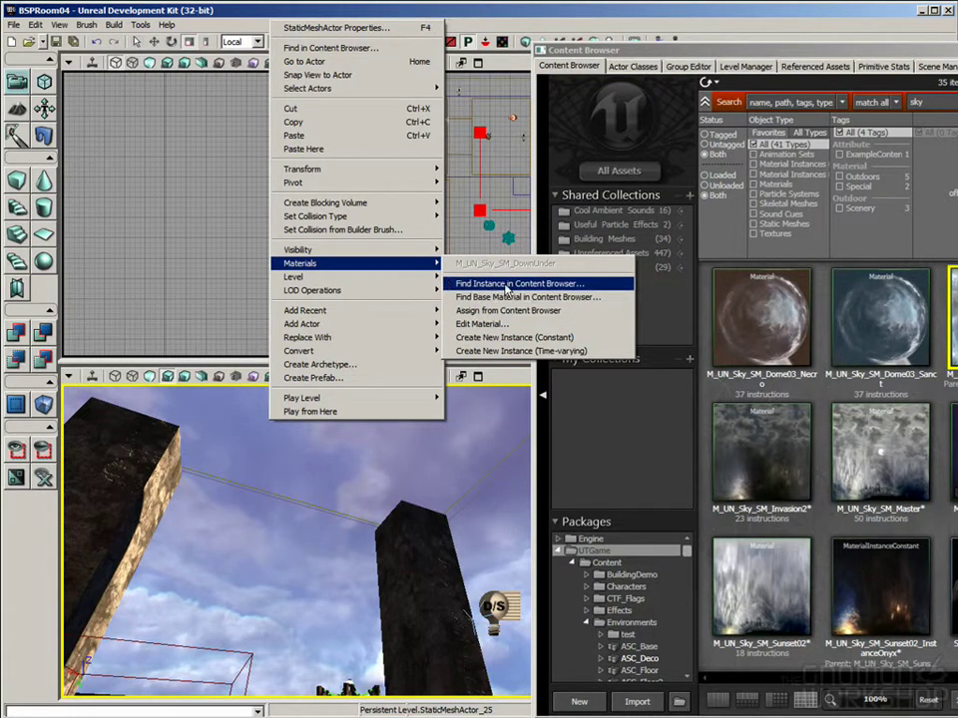
pyautogui.click(542, 287)
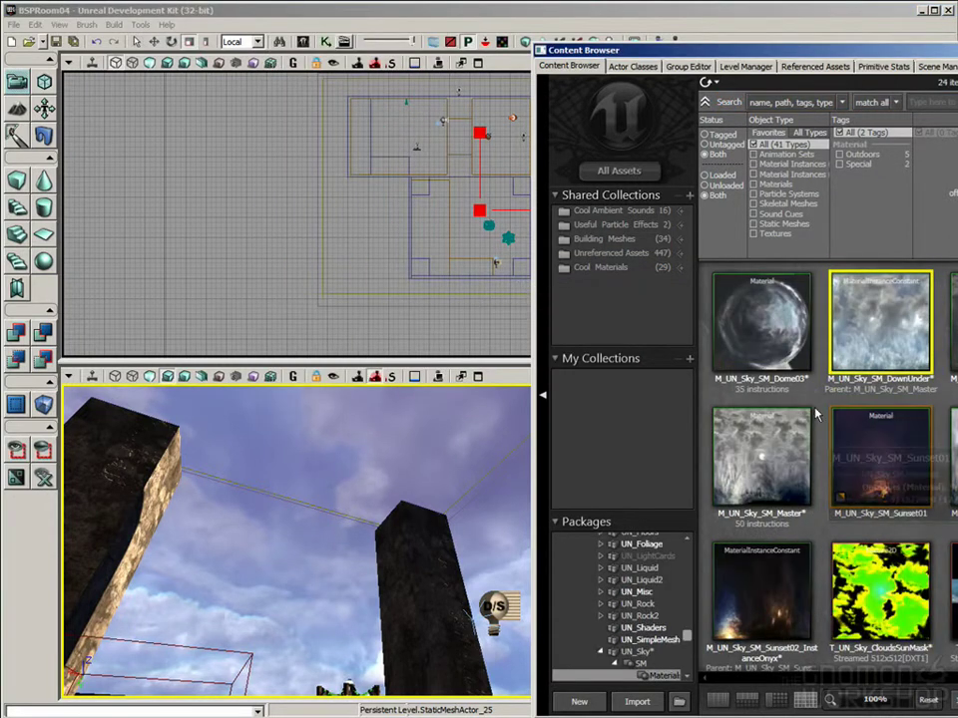
pyautogui.moveTo(882, 331)
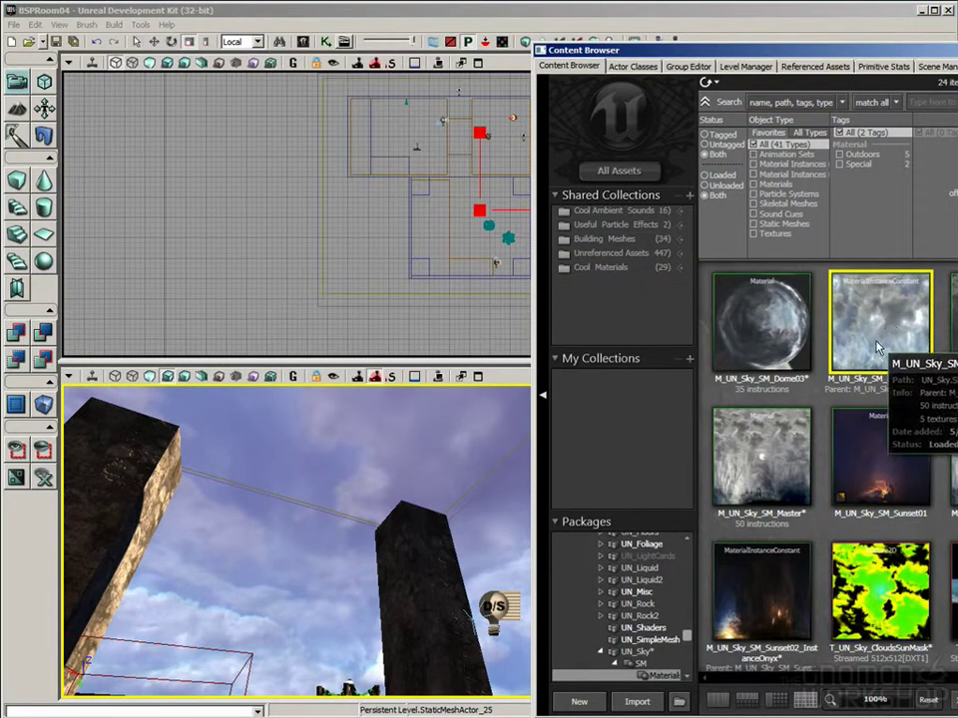
# Place the Sphere static mesh from the CustomAssetTest01 package on the floor of the dark interior passage.
pyautogui.moveTo(426, 459); pyautogui.dragTo(149, 588, button='right')
pyautogui.moveTo(379, 499); pyautogui.dragTo(370, 494, button='right')
pyautogui.moveTo(686, 637); pyautogui.dragTo(686, 681)
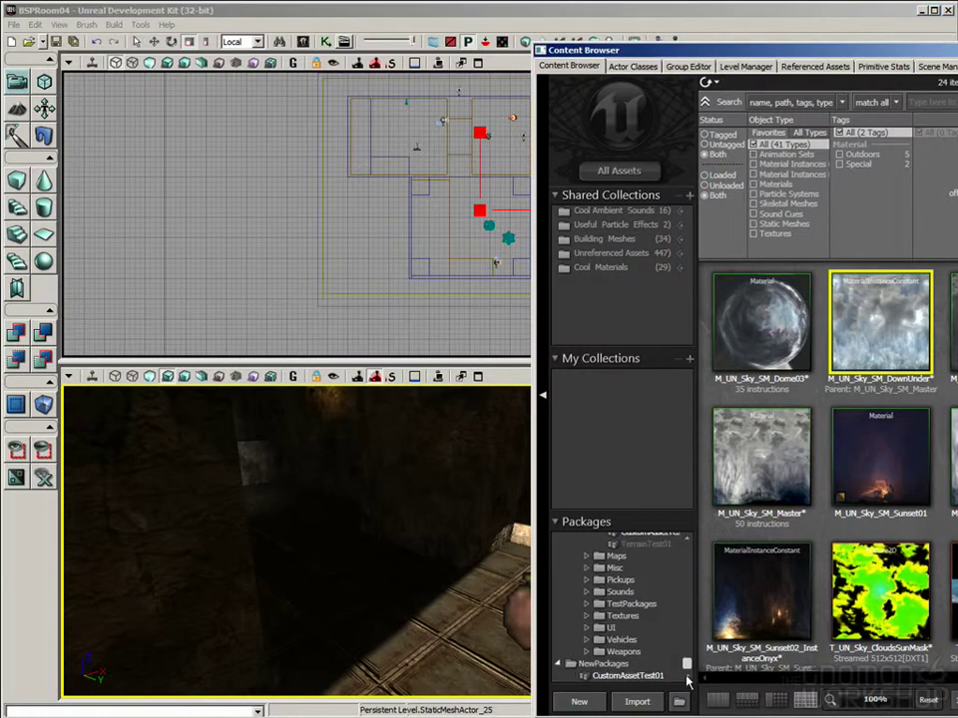
pyautogui.click(636, 678)
pyautogui.click(730, 461)
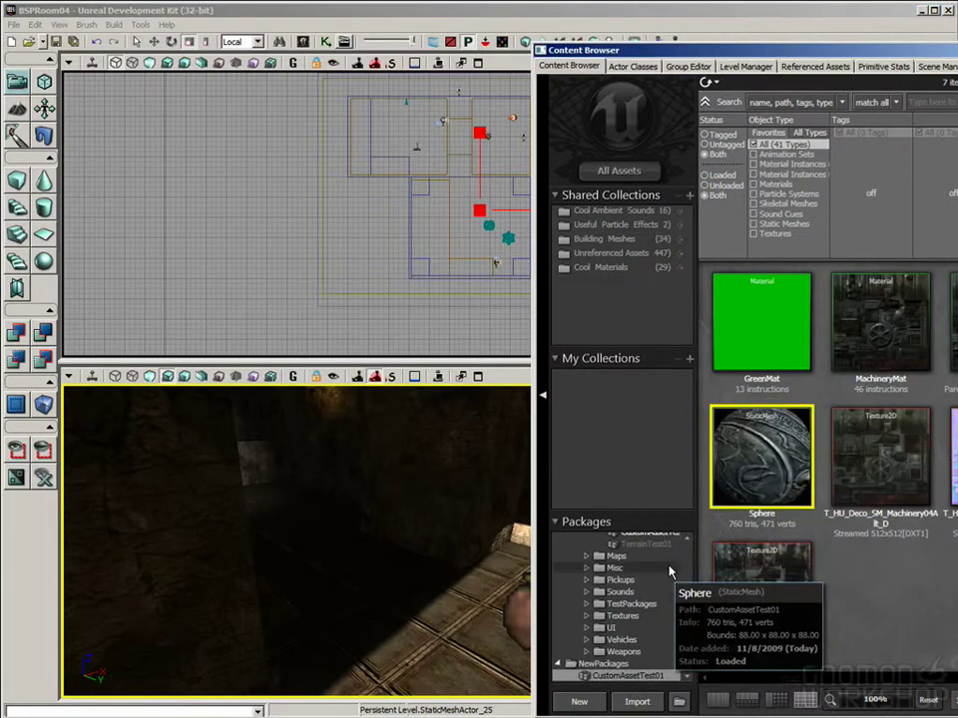
pyautogui.moveTo(730, 461); pyautogui.dragTo(390, 584)
# Search the UTGame packages for "sky" and try the M_UN_Sky_SM_Dome03_Sanct material on the sphere.
pyautogui.moveTo(391, 636); pyautogui.dragTo(570, 652, button='right')
pyautogui.moveTo(691, 675); pyautogui.dragTo(701, 548)
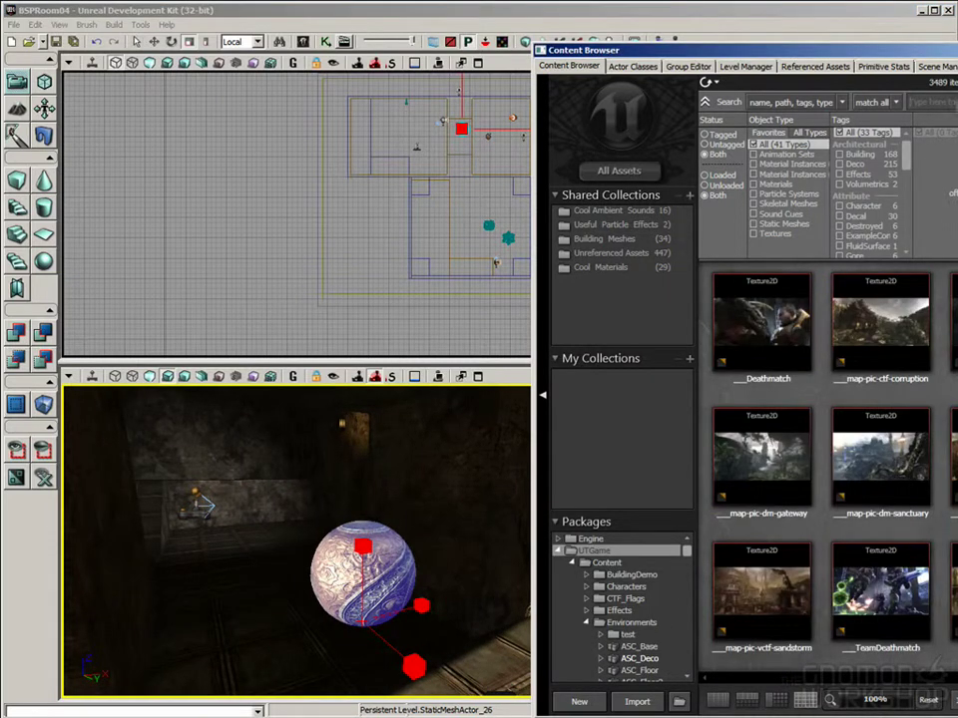
pyautogui.moveTo(880, 476); pyautogui.dragTo(351, 562)
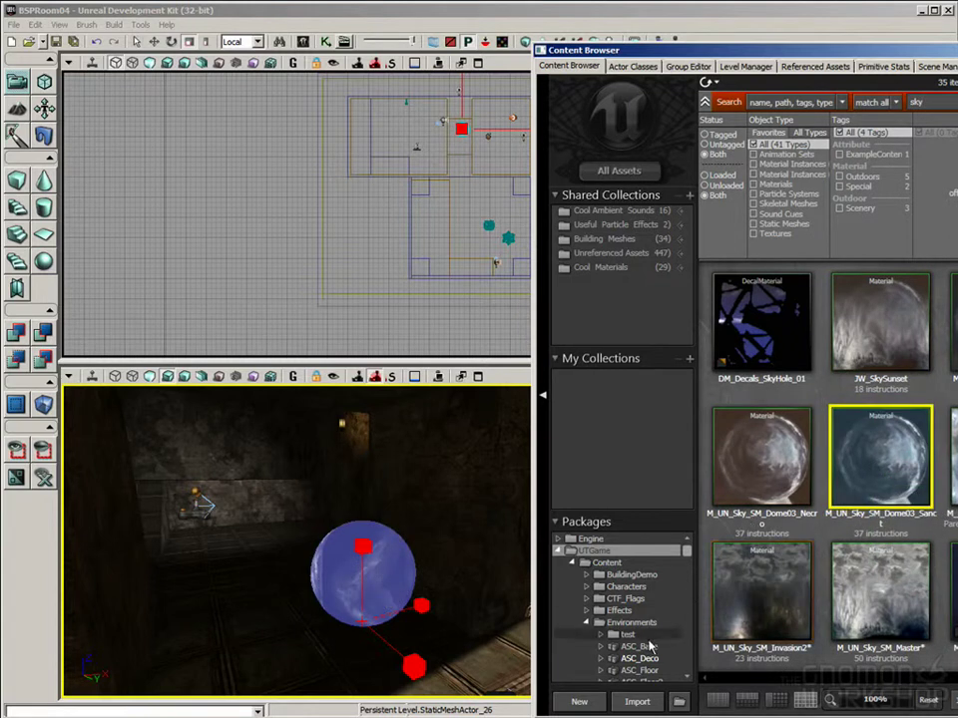
# Show all assets of the Environments folder and cover the sphere with the M_ASC_Floor_BSP_Tile01 stone material.
pyautogui.click(638, 658)
pyautogui.click(650, 622)
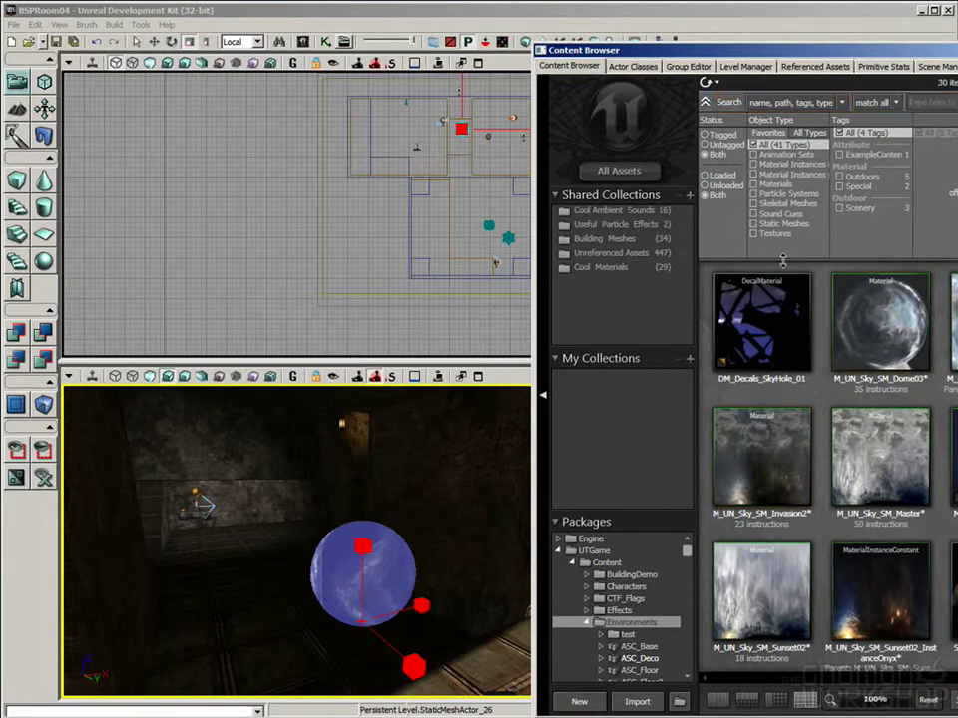
pyautogui.click(952, 103)
pyautogui.moveTo(891, 454); pyautogui.dragTo(381, 581)
pyautogui.press('Escape')
pyautogui.moveTo(440, 578); pyautogui.dragTo(359, 569, button='right')
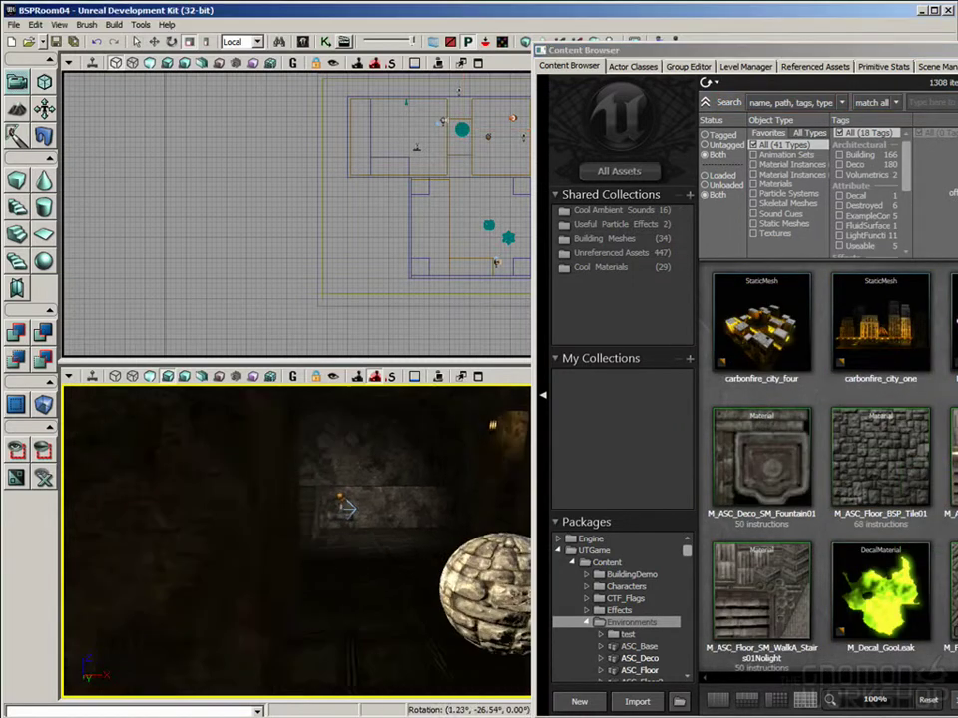
pyautogui.moveTo(440, 578); pyautogui.dragTo(499, 577, button='middle')
pyautogui.moveTo(440, 577); pyautogui.dragTo(429, 549)
# Add a second Sphere static mesh from CustomAssetTest01 in the room beyond the stone-covered sphere.
pyautogui.moveTo(687, 553); pyautogui.dragTo(680, 686)
pyautogui.click(642, 677)
pyautogui.click(723, 455)
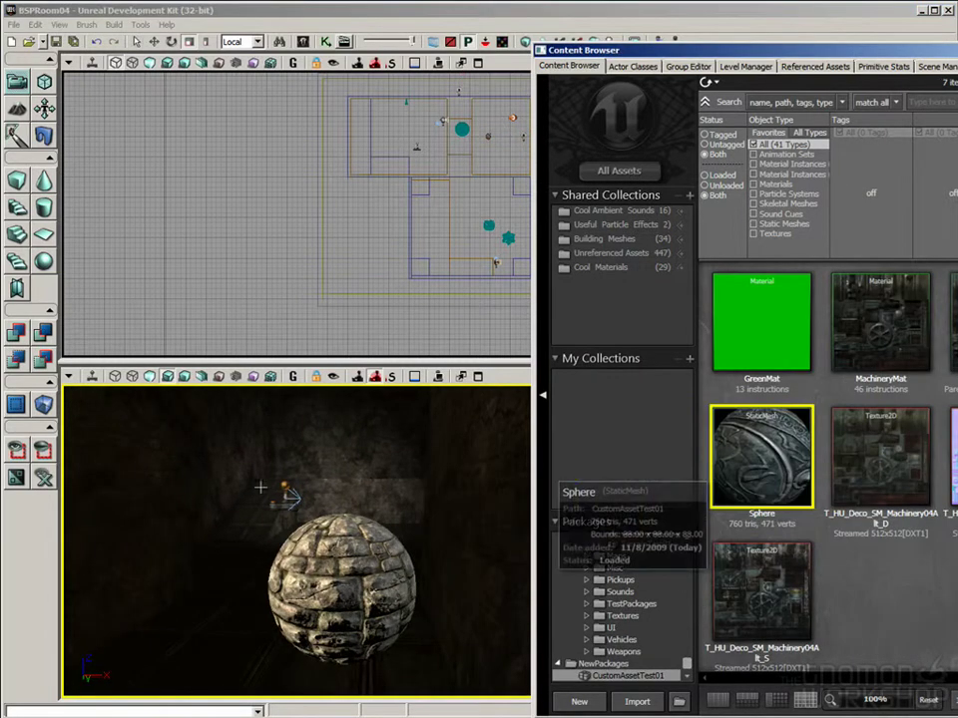
pyautogui.moveTo(378, 552); pyautogui.dragTo(435, 561, button='right')
pyautogui.moveTo(379, 553); pyautogui.dragTo(349, 529, button='middle')
pyautogui.click(296, 537)
pyautogui.press('Escape')
pyautogui.moveTo(296, 537); pyautogui.dragTo(434, 649)
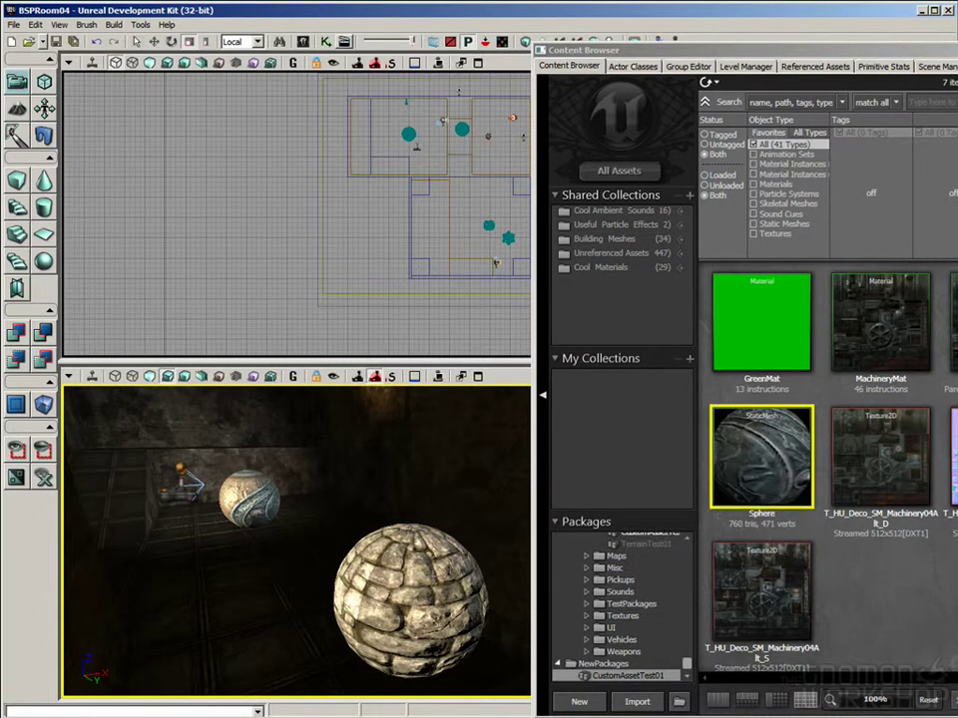
pyautogui.moveTo(434, 614)
pyautogui.mouseDown()
pyautogui.moveTo(489, 588)
pyautogui.moveTo(449, 589)
pyautogui.moveTo(447, 610)
pyautogui.mouseUp()
pyautogui.click(775, 465)
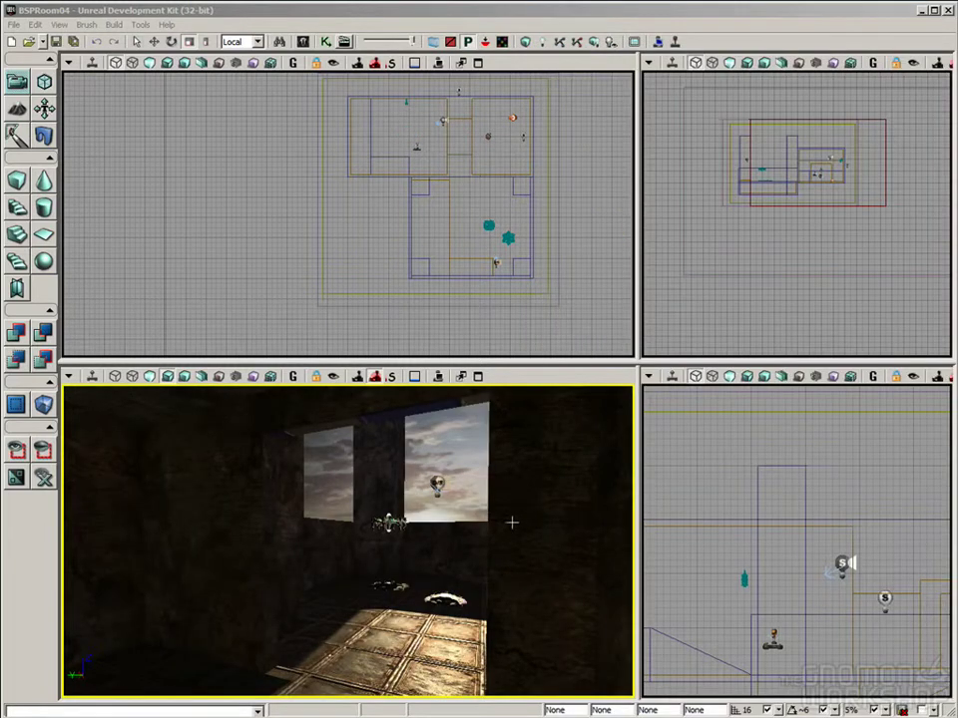
# Open the recent map DM-Sanctuary.udk.
pyautogui.moveTo(382, 566); pyautogui.dragTo(385, 552)
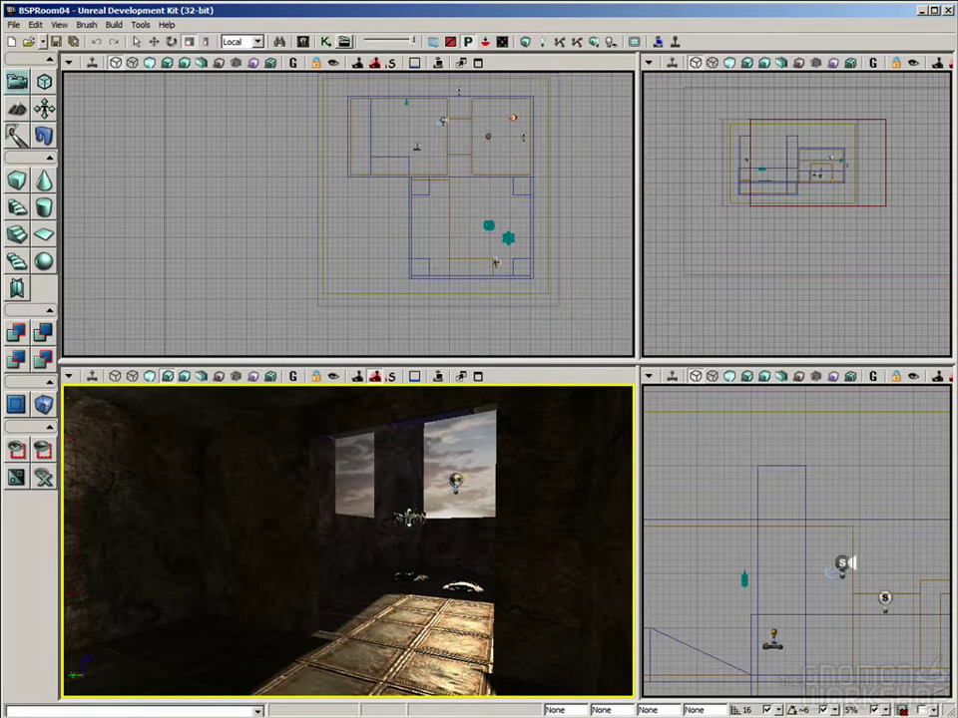
pyautogui.click(43, 42)
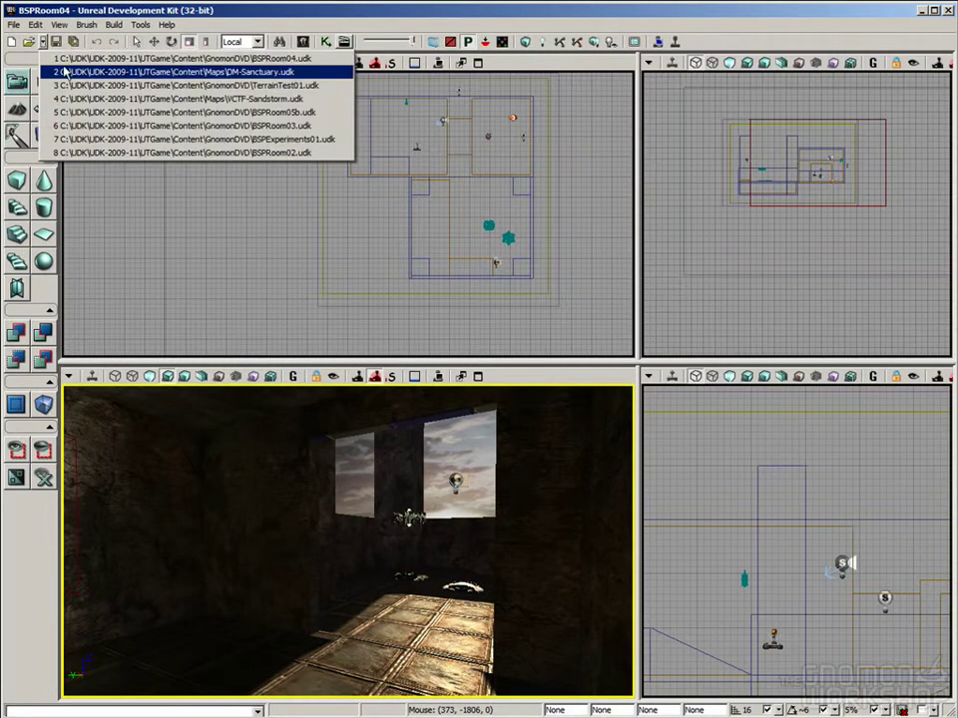
pyautogui.click(64, 72)
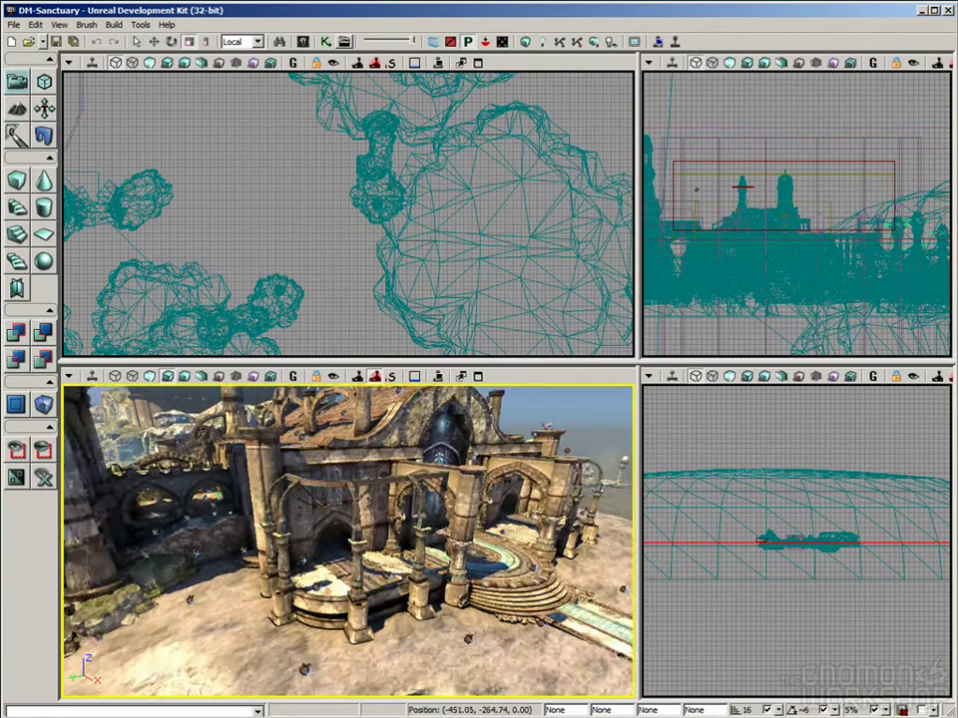
# Inside the dark sanctuary hall, select the ramp's long stone side wall, its end piece at the sunlit column and a walkway section.
pyautogui.moveTo(347, 559); pyautogui.dragTo(334, 411)
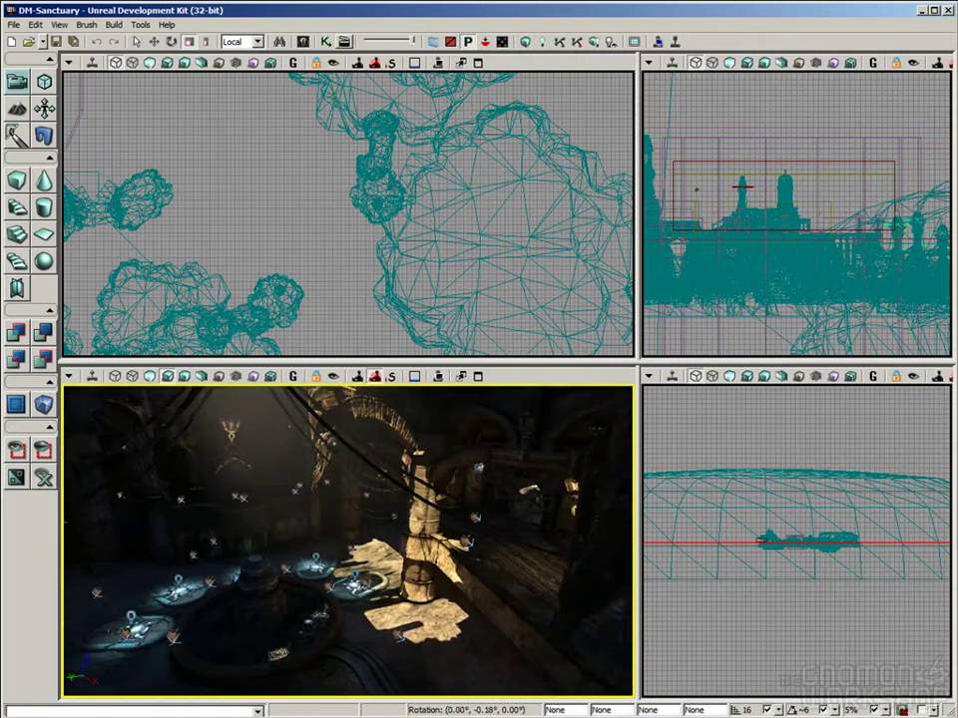
pyautogui.moveTo(461, 602); pyautogui.dragTo(445, 593, button='right')
pyautogui.moveTo(435, 579); pyautogui.dragTo(432, 609)
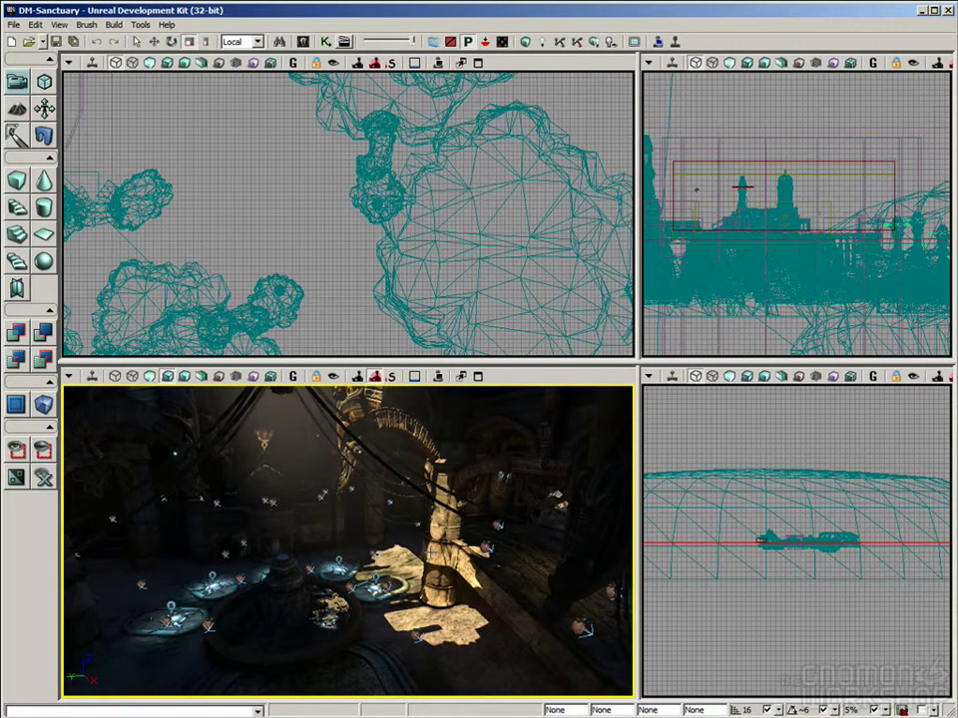
pyautogui.moveTo(267, 586); pyautogui.dragTo(250, 579, button='right')
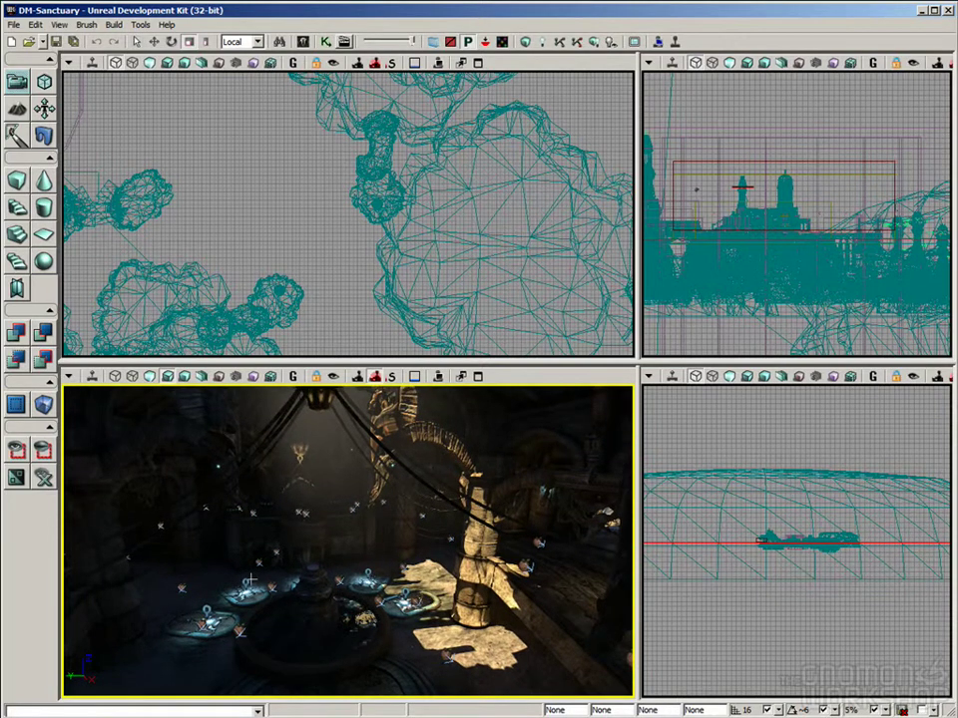
pyautogui.moveTo(359, 651); pyautogui.dragTo(367, 643, button='right')
pyautogui.moveTo(367, 643); pyautogui.dragTo(430, 612)
pyautogui.click(417, 586)
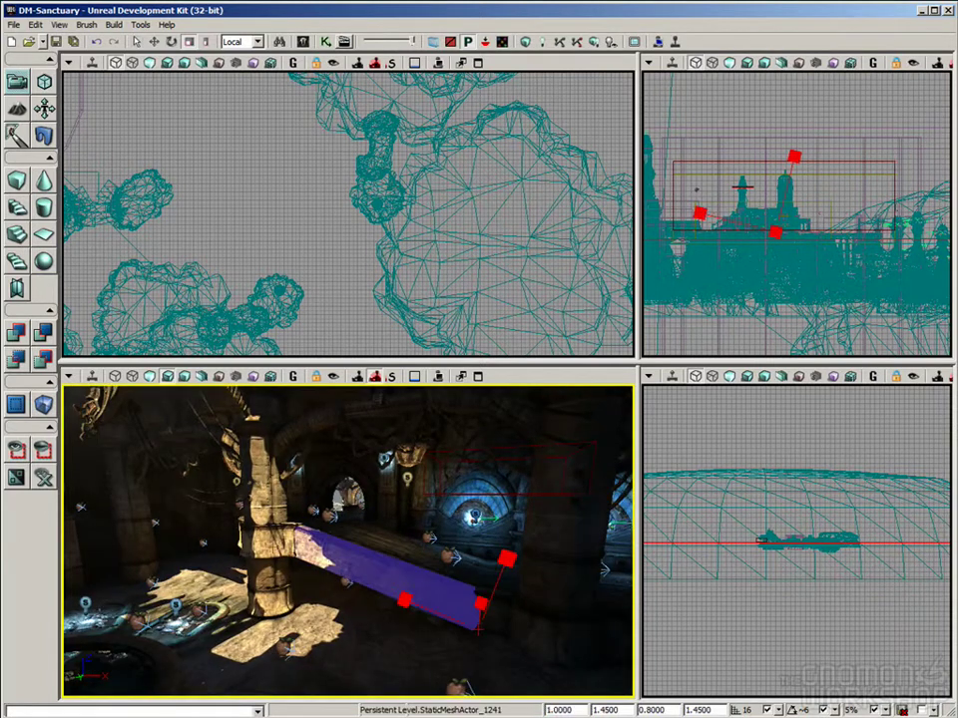
pyautogui.keyDown('ctrl'); pyautogui.click(283, 542); pyautogui.keyUp('ctrl')
pyautogui.keyDown('ctrl'); pyautogui.click(371, 545); pyautogui.keyUp('ctrl')
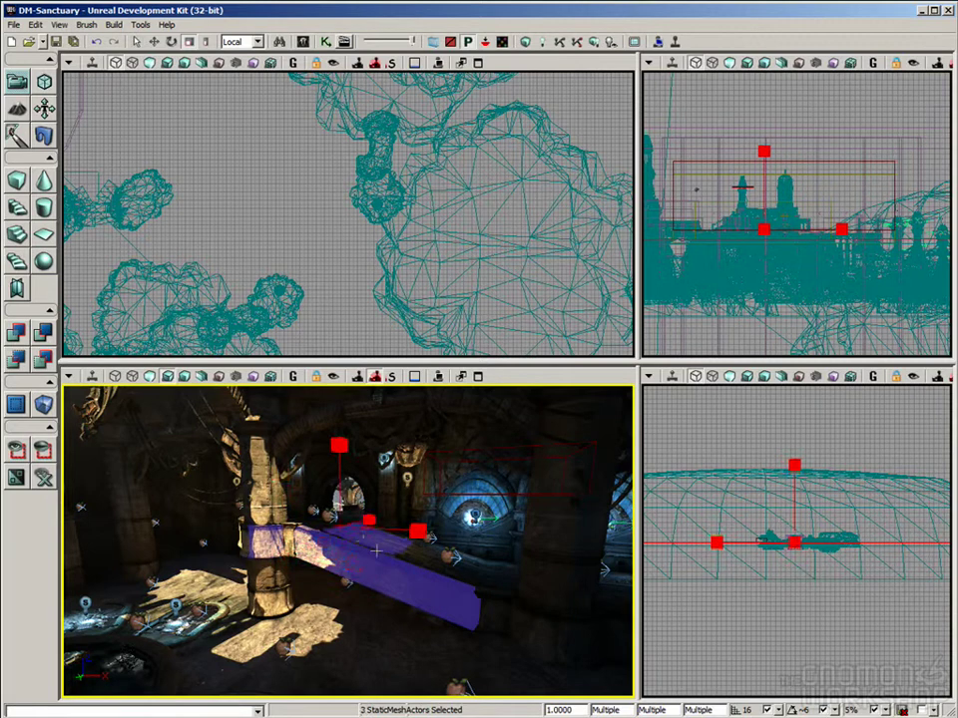
# Add the remaining ramp pieces, the curved wall base and the tall round pillar to the selection.
pyautogui.keyDown('ctrl'); pyautogui.click(439, 562); pyautogui.keyUp('ctrl')
pyautogui.keyDown('ctrl'); pyautogui.click(535, 623); pyautogui.keyUp('ctrl')
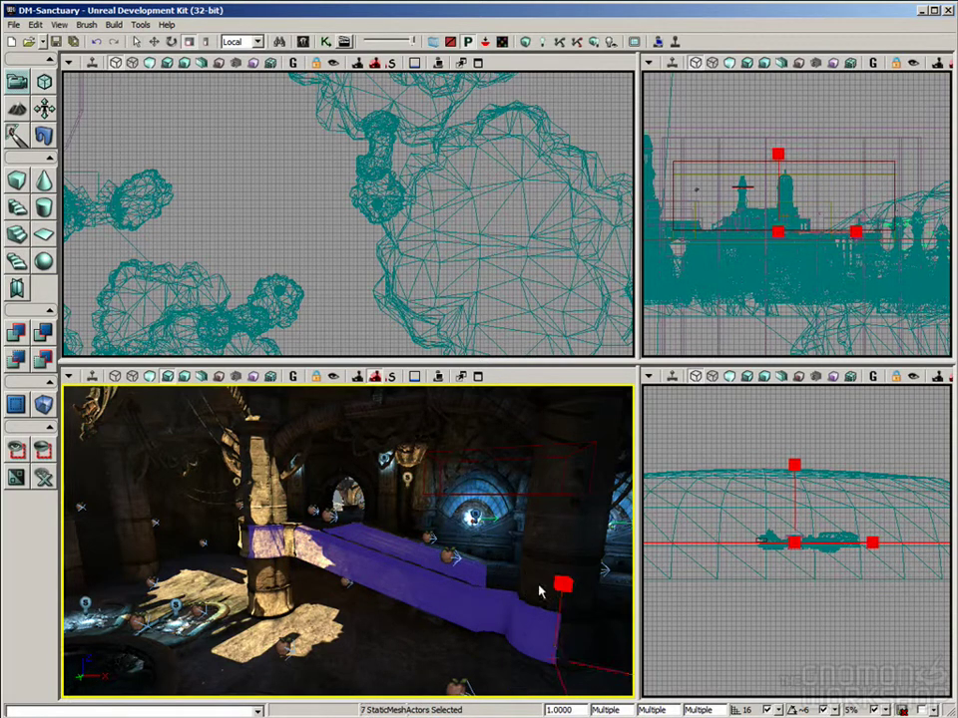
pyautogui.keyDown('ctrl'); pyautogui.click(559, 581); pyautogui.keyUp('ctrl')
pyautogui.keyDown('ctrl'); pyautogui.click(577, 620); pyautogui.keyUp('ctrl')
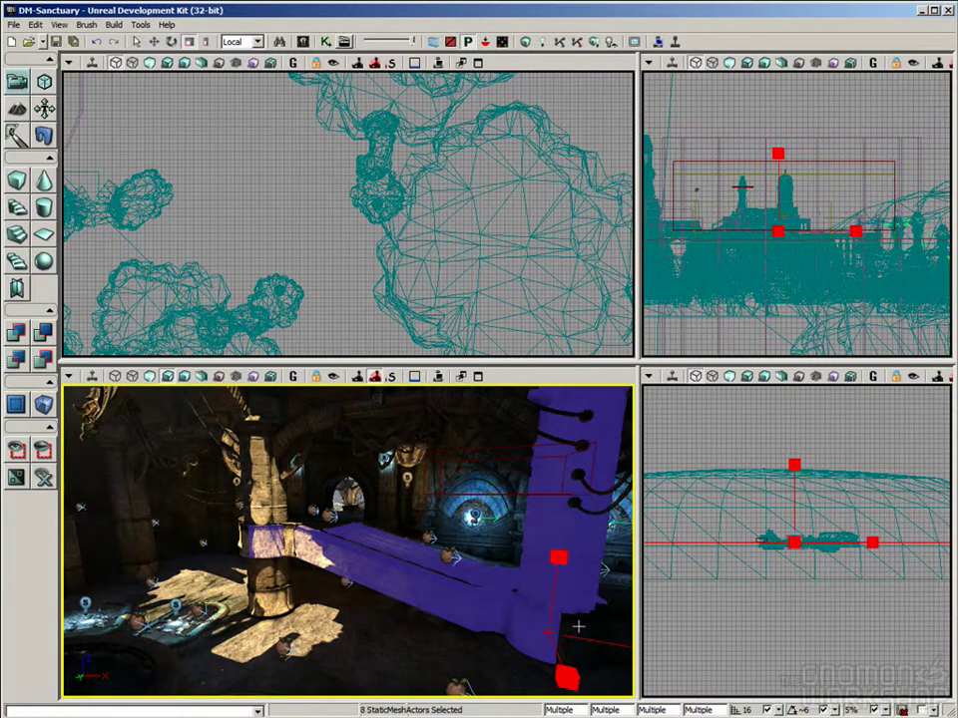
pyautogui.keyDown('ctrl'); pyautogui.click(576, 630); pyautogui.keyUp('ctrl')
pyautogui.moveTo(576, 630); pyautogui.dragTo(646, 635, button='middle')
pyautogui.moveTo(509, 627); pyautogui.dragTo(359, 630)
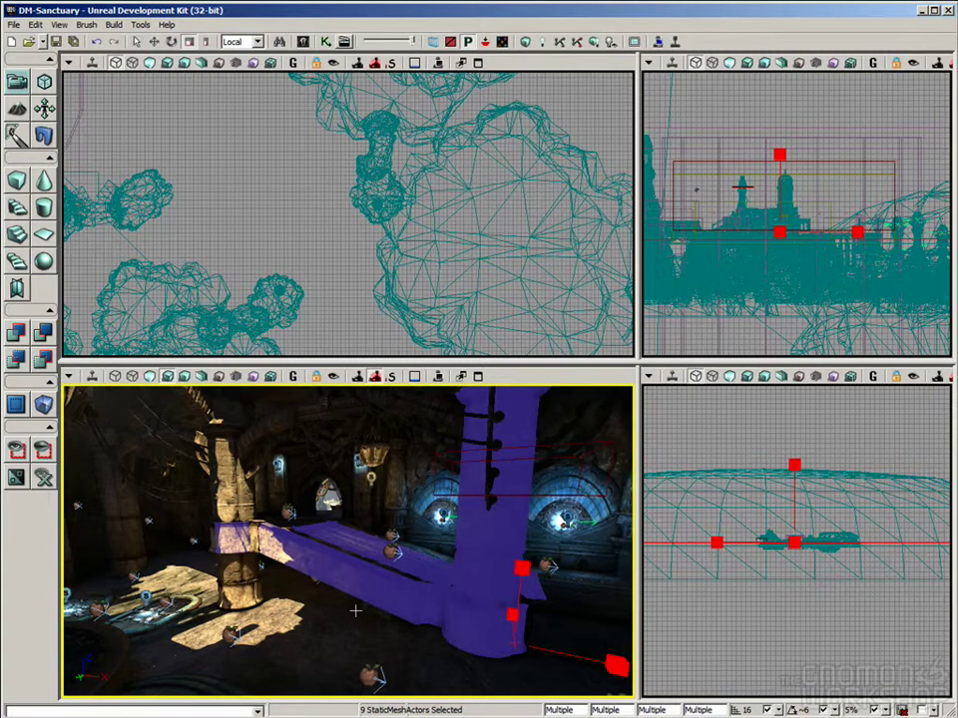
# Copy the selected ramp and pillar meshes and reopen BSPRoom04 without saving DM-Sanctuary.
pyautogui.click(35, 24)
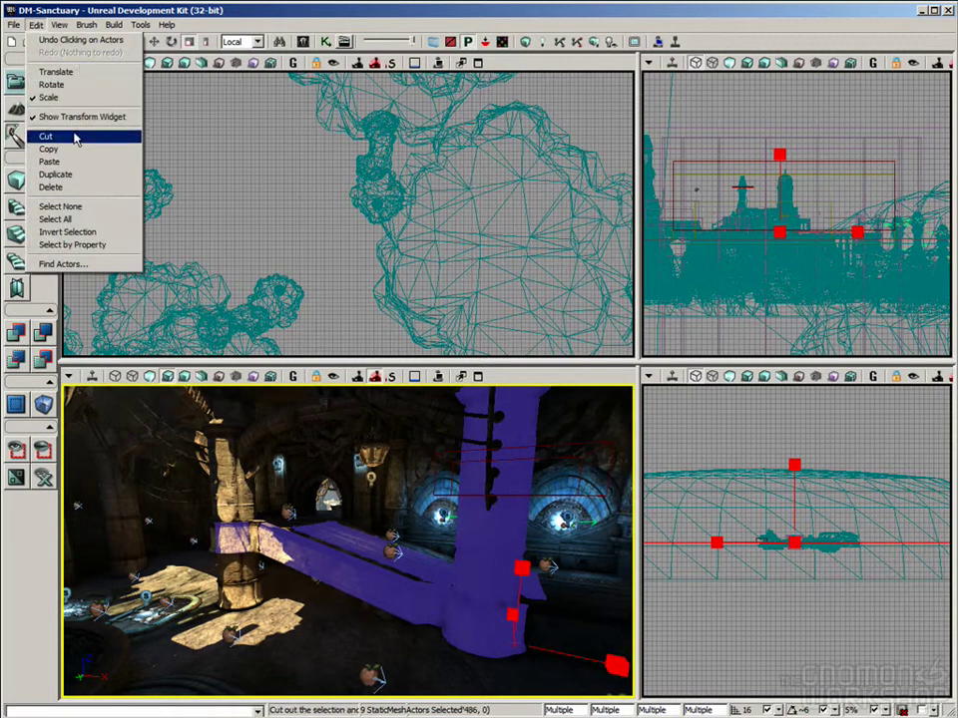
pyautogui.click(232, 18)
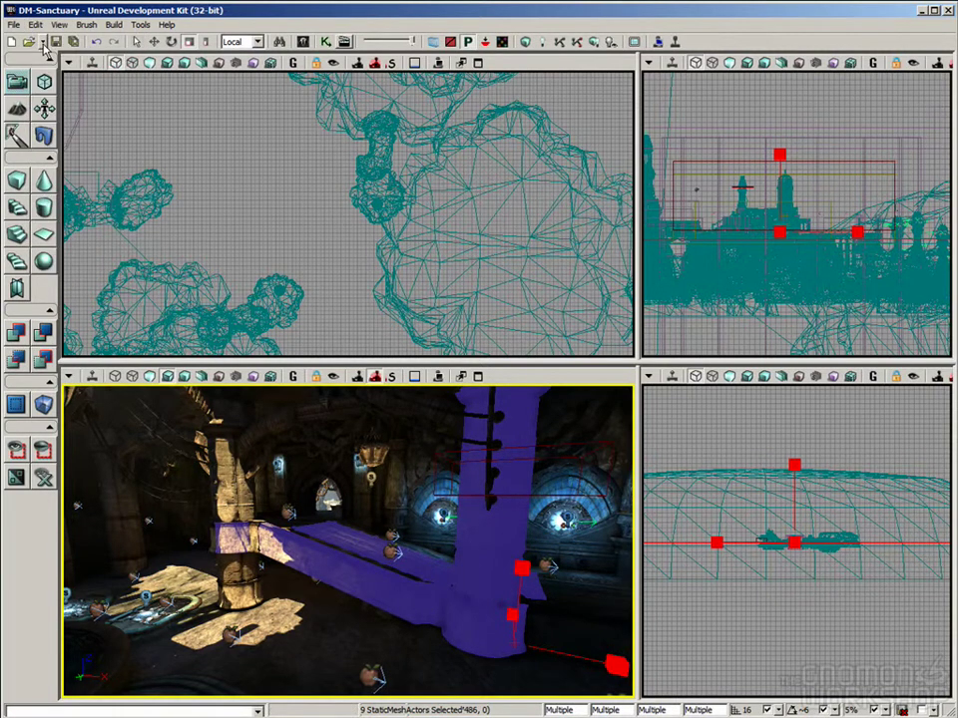
pyautogui.click(43, 43)
pyautogui.click(70, 73)
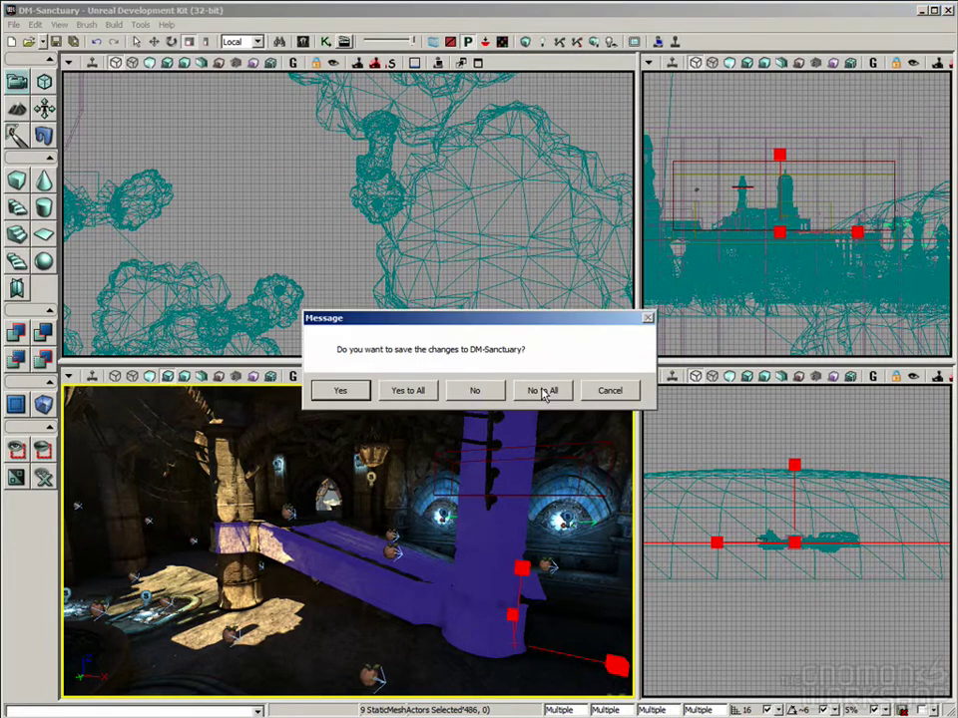
pyautogui.click(542, 391)
# Paste the copied ramp and pillar meshes into BSPRoom04 and view them outside the rooms.
pyautogui.moveTo(349, 542); pyautogui.dragTo(348, 583)
pyautogui.moveTo(348, 584); pyautogui.dragTo(351, 596, button='right')
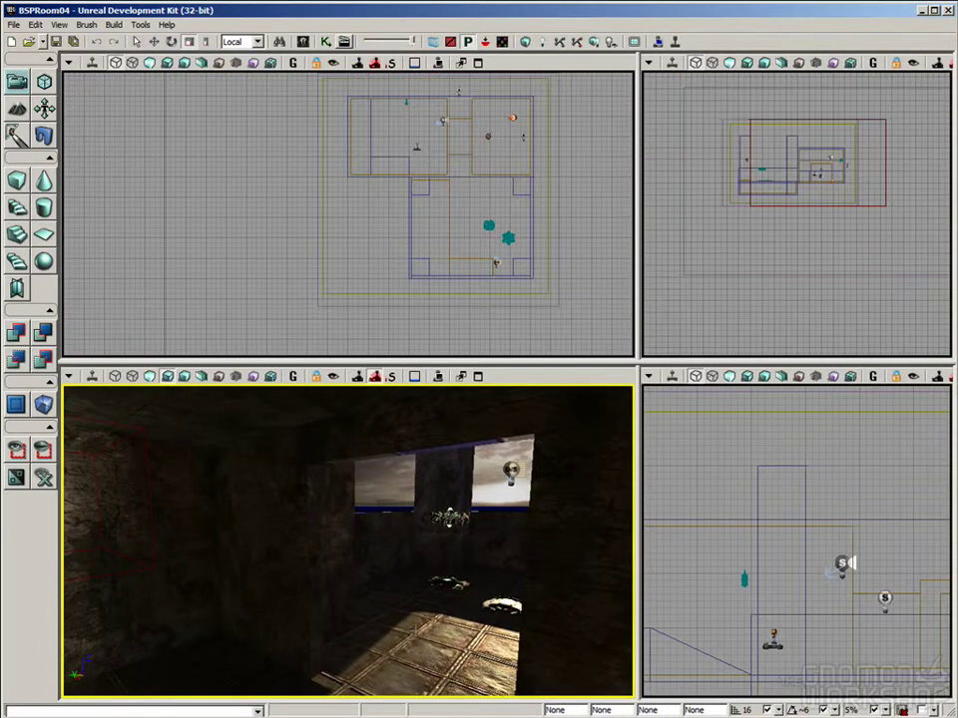
pyautogui.hotkey('ctrl', 'v')
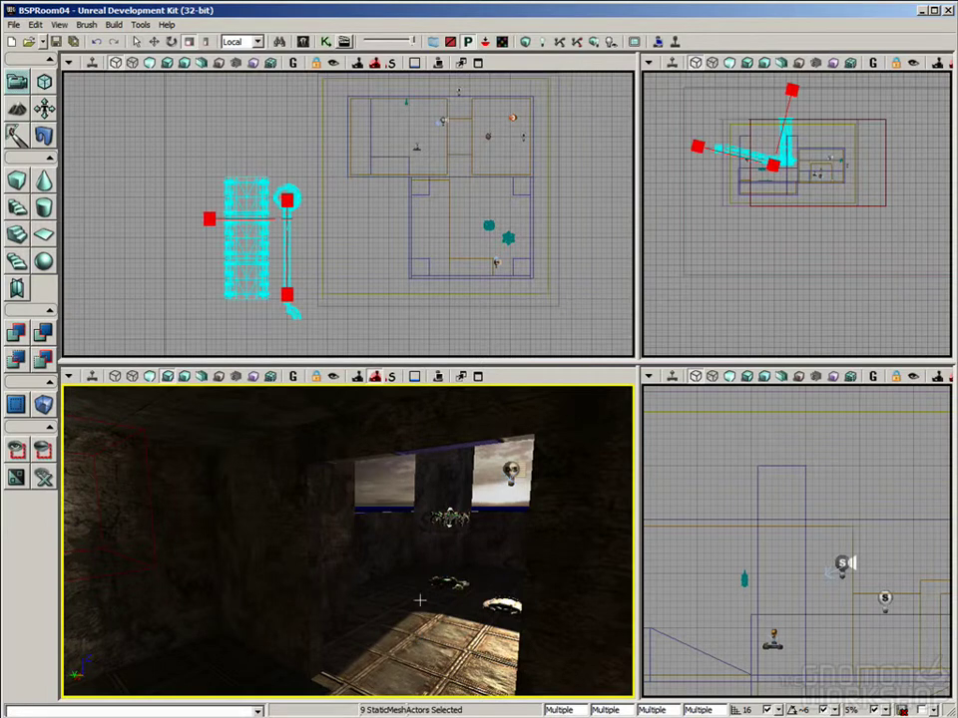
pyautogui.moveTo(345, 519); pyautogui.dragTo(498, 449, button='right')
pyautogui.moveTo(400, 523); pyautogui.dragTo(501, 565)
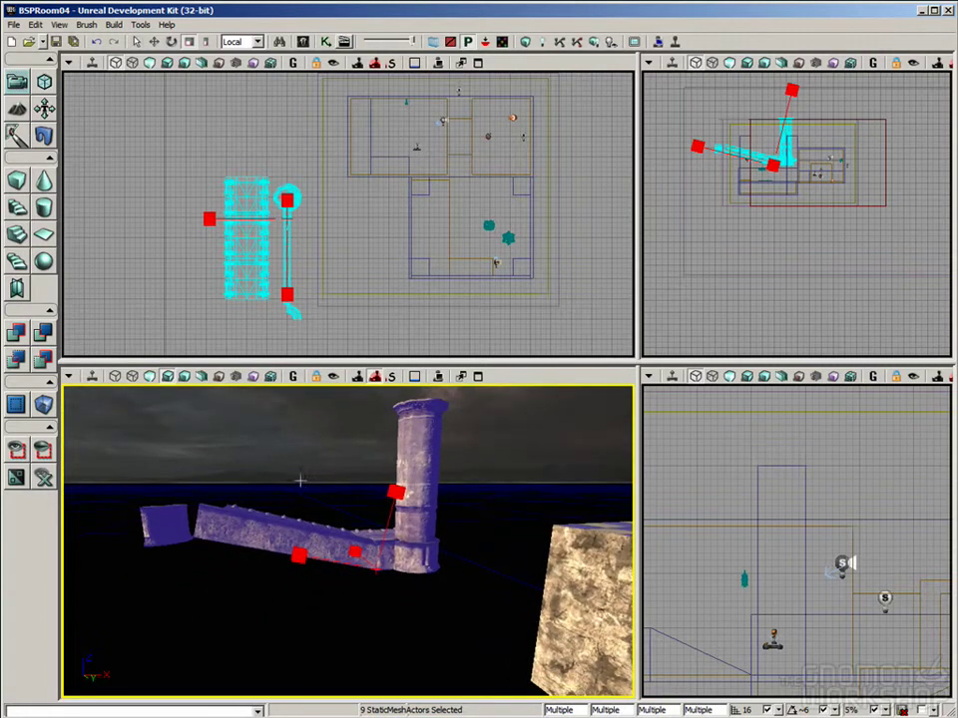
pyautogui.moveTo(465, 455); pyautogui.dragTo(418, 549)
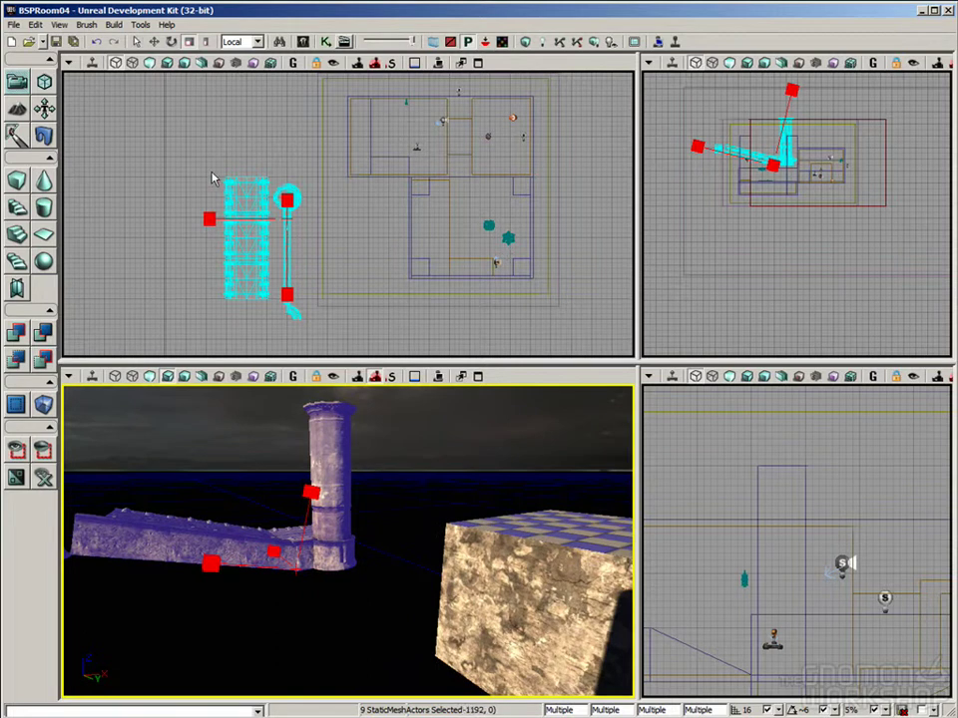
# Try pasting the meshes at a chosen spot on the interior floor with Paste Here, and delete that copy.
pyautogui.moveTo(480, 502); pyautogui.dragTo(385, 578)
pyautogui.rightClick(384, 581)
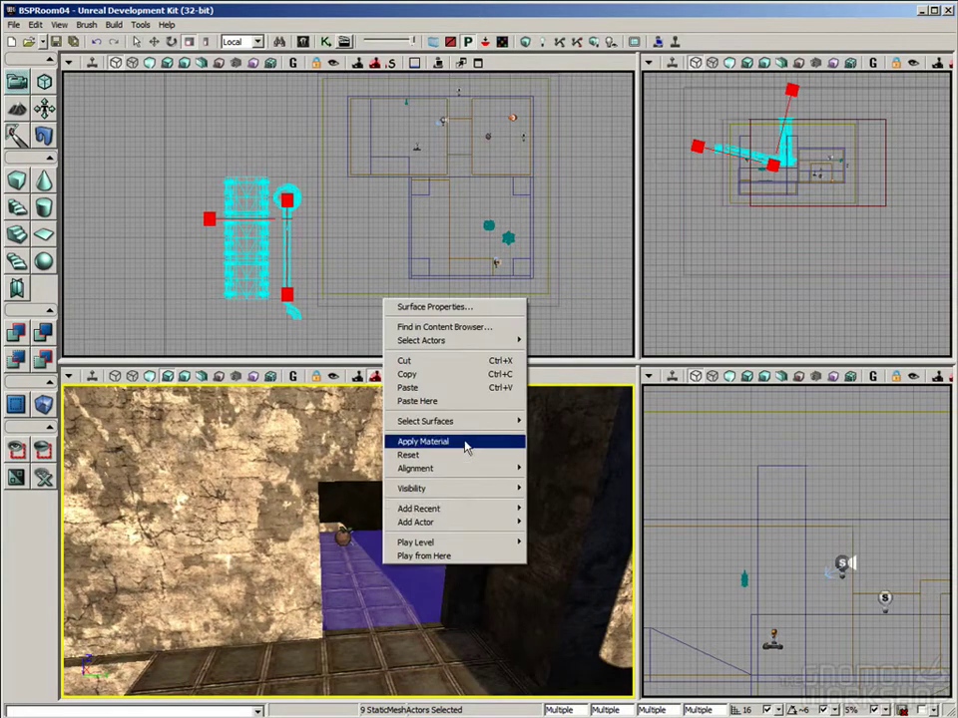
pyautogui.click(445, 409)
pyautogui.moveTo(445, 409); pyautogui.dragTo(359, 477)
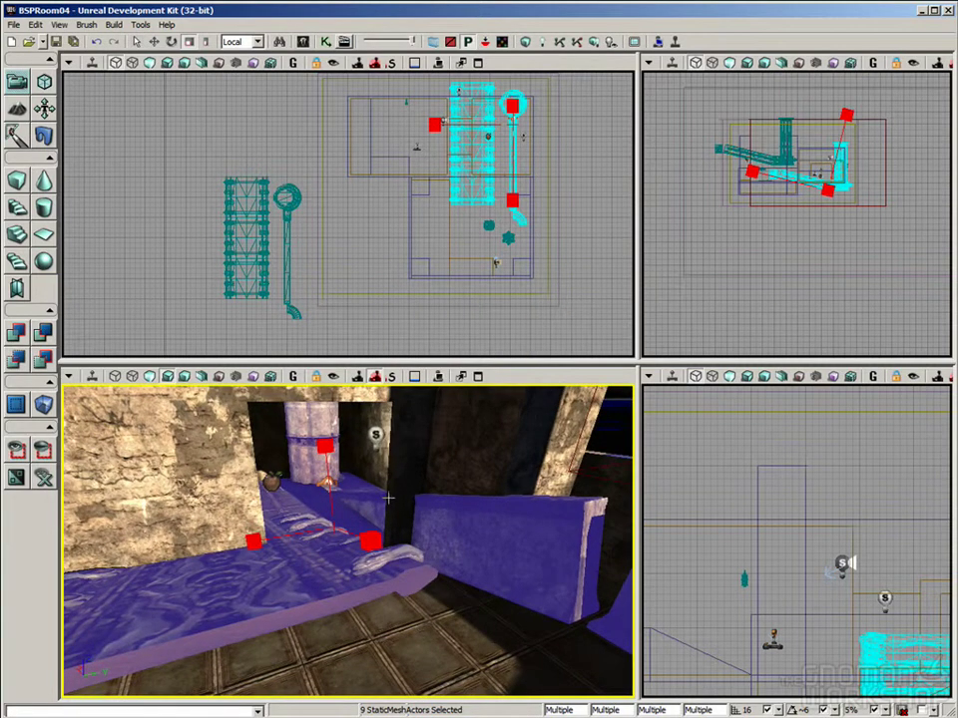
pyautogui.press('Delete')
# Examine the pasted structure outside the rooms by selecting its walkway sections and side wall pieces one at a time.
pyautogui.moveTo(363, 515); pyautogui.dragTo(190, 439, button='right')
pyautogui.moveTo(489, 526)
pyautogui.mouseDown(button='right')
pyautogui.moveTo(460, 538)
pyautogui.moveTo(467, 504)
pyautogui.moveTo(474, 519)
pyautogui.mouseUp(button='right')
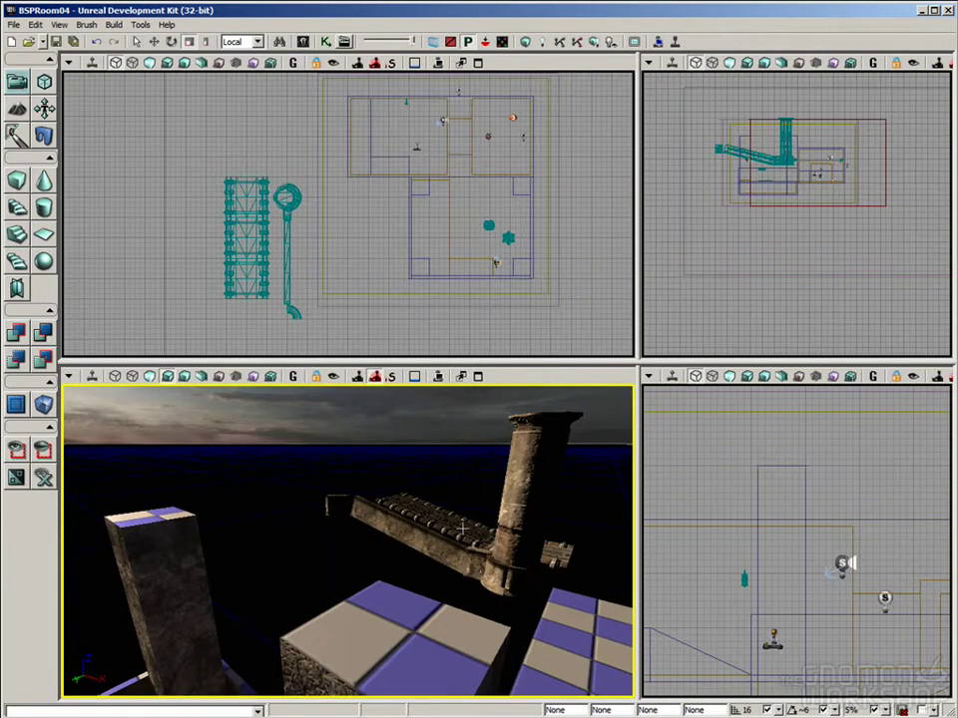
pyautogui.moveTo(292, 631); pyautogui.dragTo(365, 594)
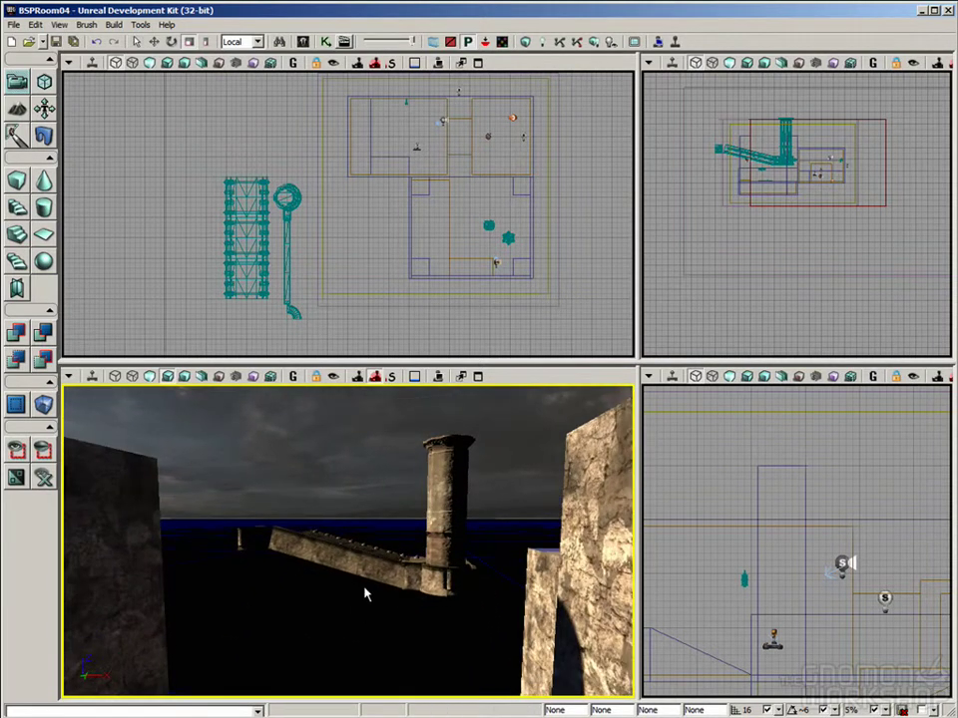
pyautogui.moveTo(412, 608); pyautogui.dragTo(414, 619, button='right')
pyautogui.moveTo(414, 618); pyautogui.dragTo(413, 589)
pyautogui.click(435, 573)
pyautogui.click(433, 507)
pyautogui.click(434, 551)
pyautogui.click(347, 521)
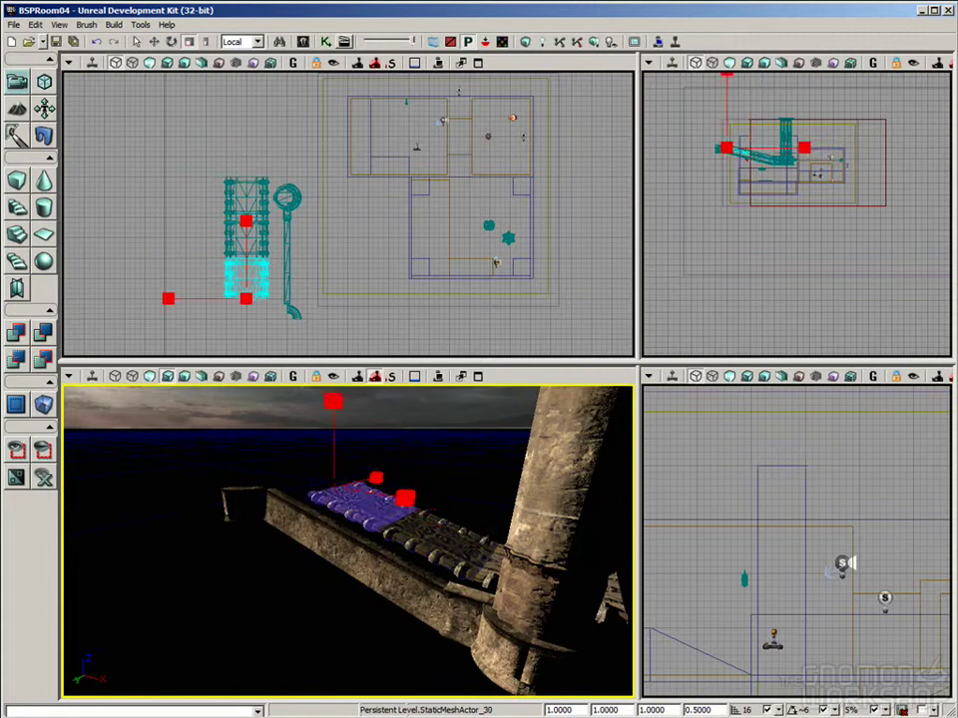
pyautogui.click(333, 536)
pyautogui.click(258, 500)
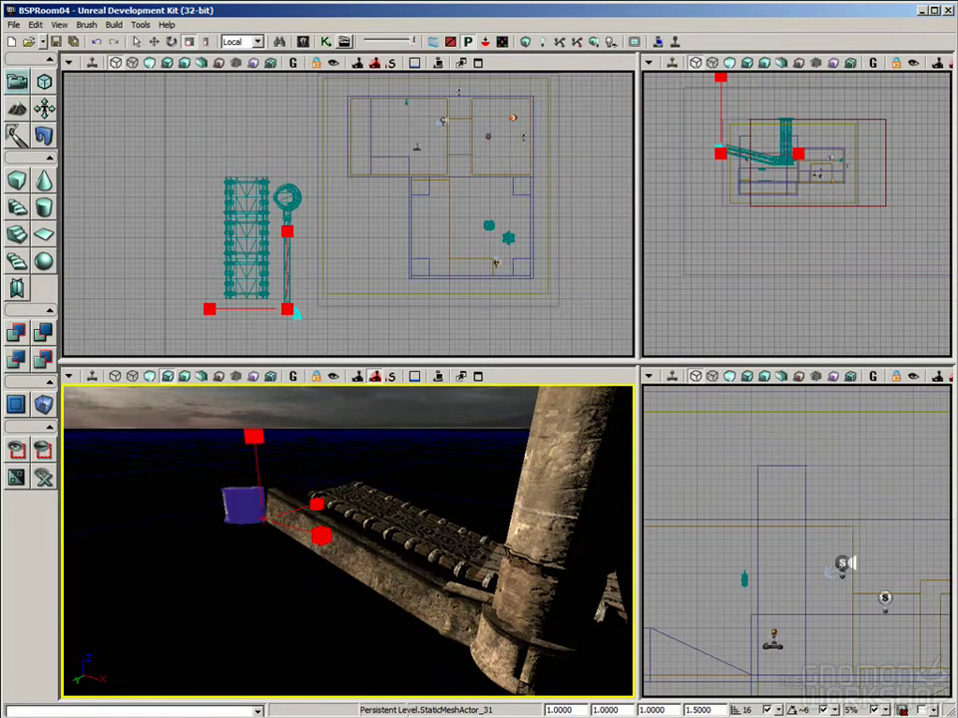
# Examine the pasted structure's pillar end by selecting its curved base and the tall pillar shaft separately.
pyautogui.click(463, 617)
pyautogui.click(496, 653)
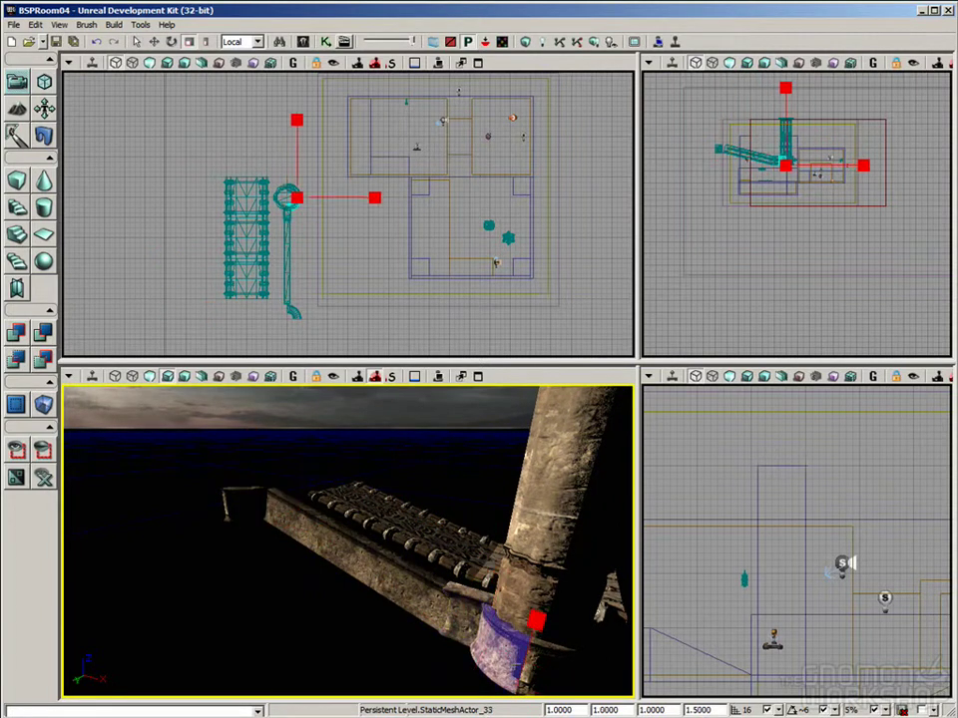
pyautogui.click(560, 663)
pyautogui.click(557, 508)
pyautogui.moveTo(557, 508); pyautogui.dragTo(603, 464, button='right')
pyautogui.moveTo(557, 509); pyautogui.dragTo(518, 549)
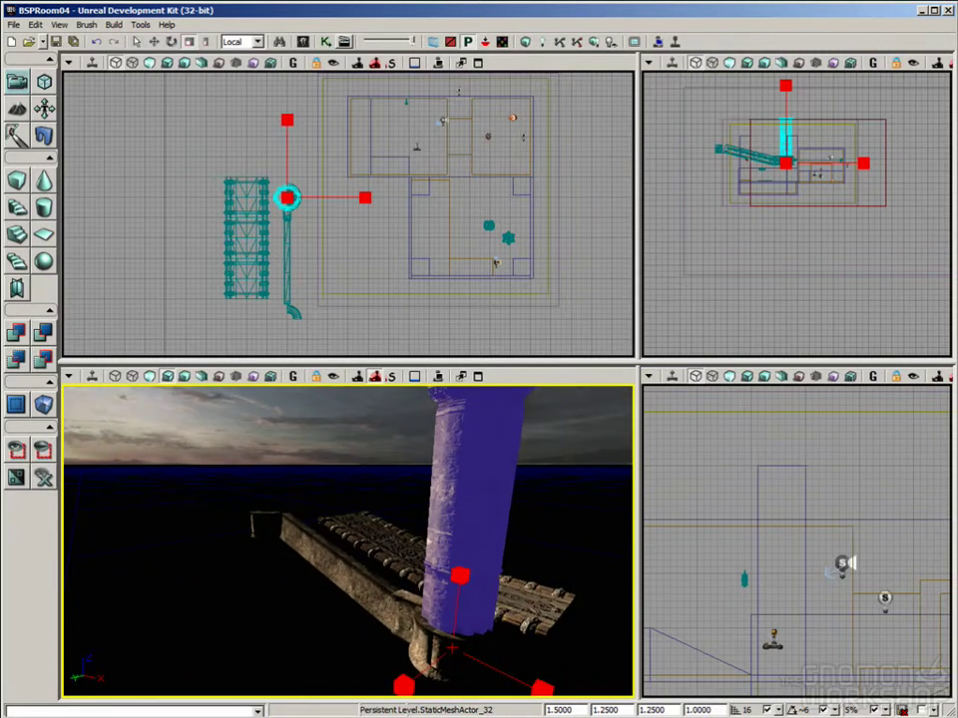
# Switch to the translate widget and try selecting the base pieces together with the pillar shaft.
pyautogui.press('space')
pyautogui.press('space')
pyautogui.moveTo(516, 624); pyautogui.dragTo(471, 658, button='right')
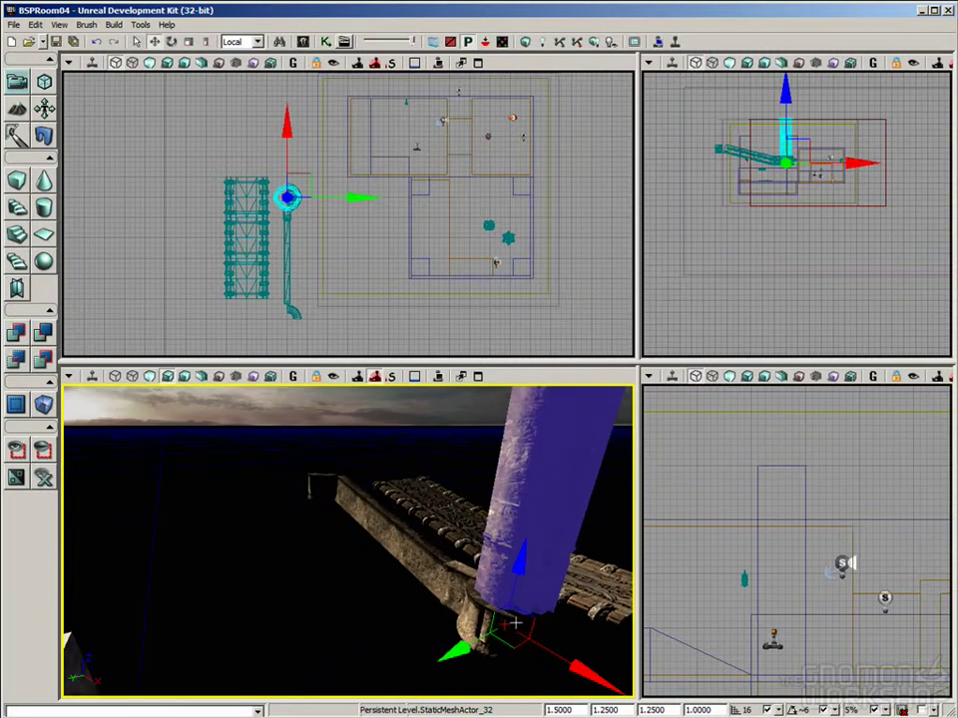
pyautogui.keyDown('ctrl'); pyautogui.click(479, 614); pyautogui.keyUp('ctrl')
pyautogui.keyDown('ctrl'); pyautogui.click(522, 629); pyautogui.keyUp('ctrl')
pyautogui.keyDown('alt'); pyautogui.moveTo(576, 640); pyautogui.dragTo(478, 451); pyautogui.keyUp('alt')
pyautogui.moveTo(496, 526); pyautogui.dragTo(450, 547)
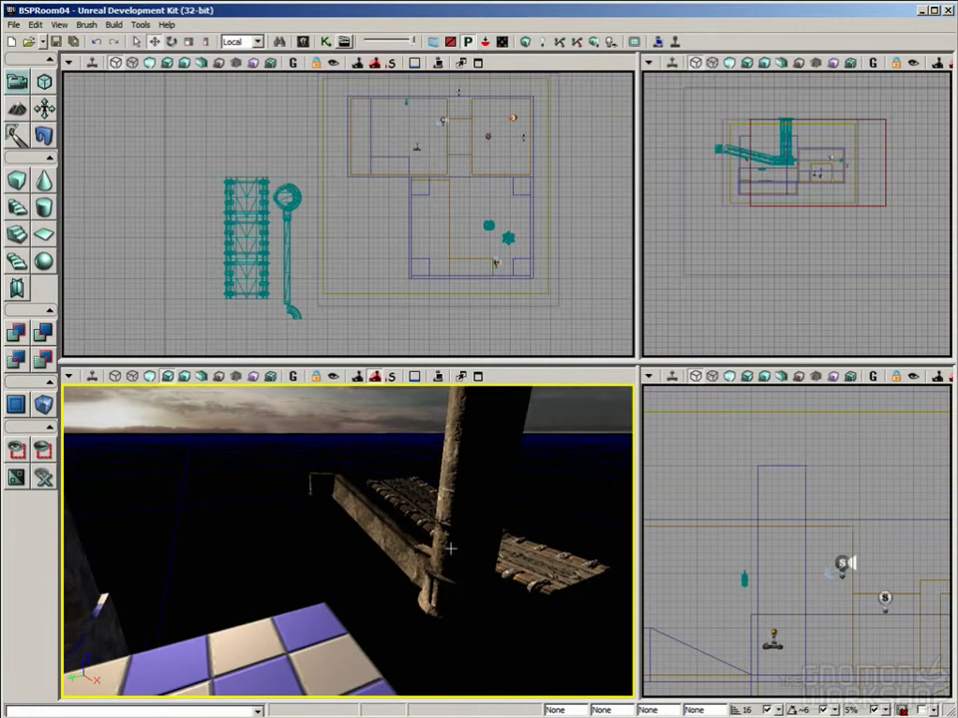
# Reopen DM-Sanctuary without saving the changes to BSPRoom04.
pyautogui.click(43, 46)
pyautogui.click(66, 71)
pyautogui.click(552, 385)
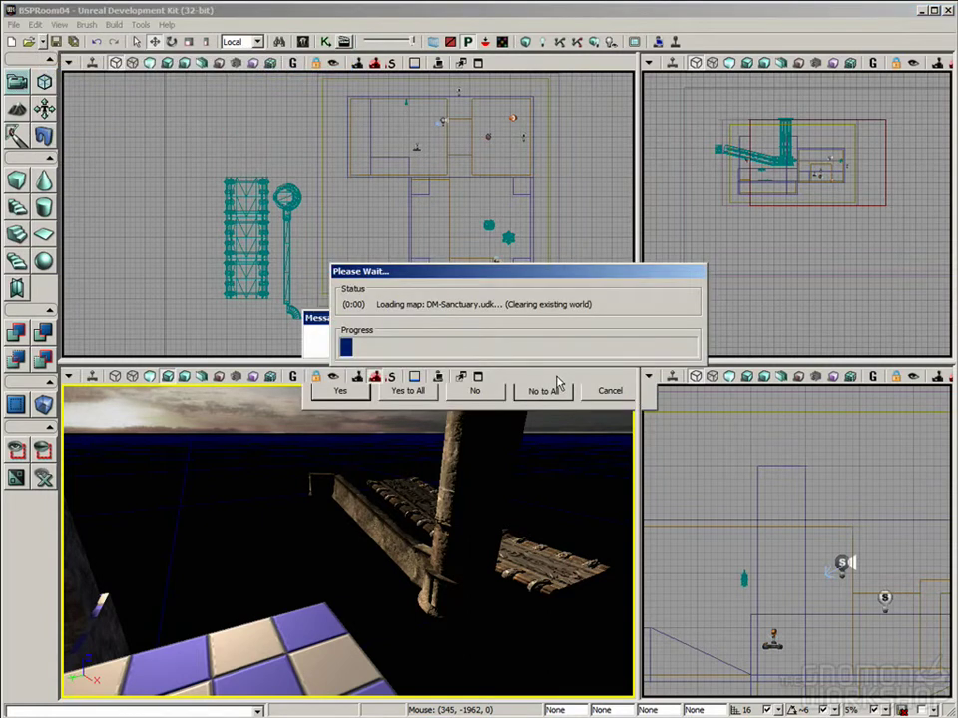
# Examine the dark sanctuary interior around the sunlit column and the broken roof opening.
pyautogui.moveTo(508, 450); pyautogui.dragTo(464, 414, button='right')
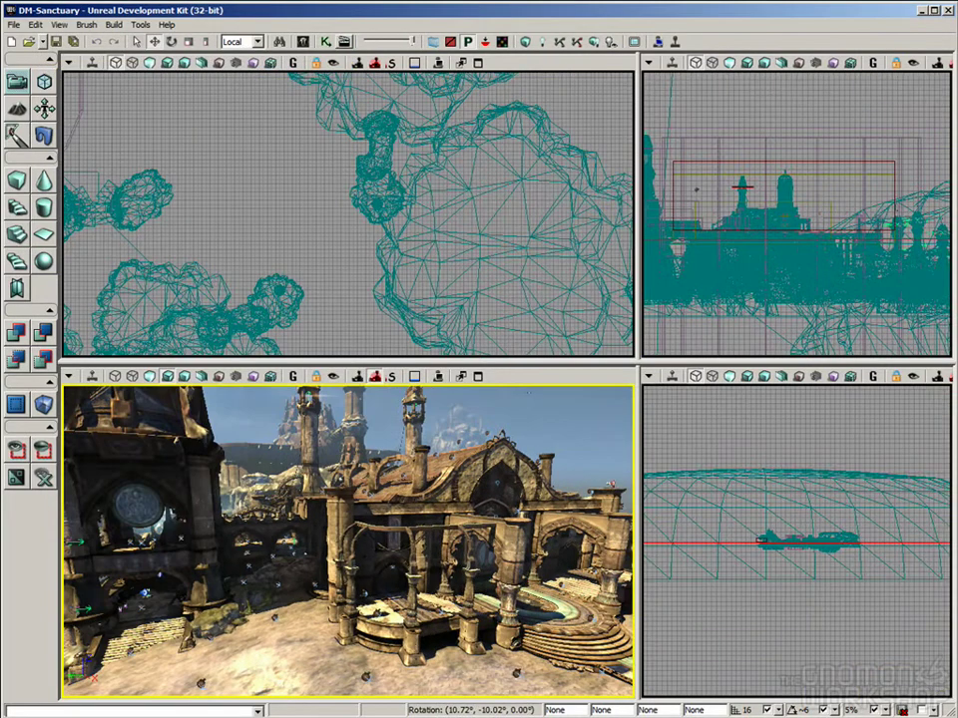
pyautogui.moveTo(464, 414); pyautogui.dragTo(463, 329)
pyautogui.moveTo(349, 599); pyautogui.dragTo(345, 438)
pyautogui.moveTo(345, 538); pyautogui.dragTo(299, 469)
pyautogui.moveTo(299, 468); pyautogui.dragTo(385, 449, button='right')
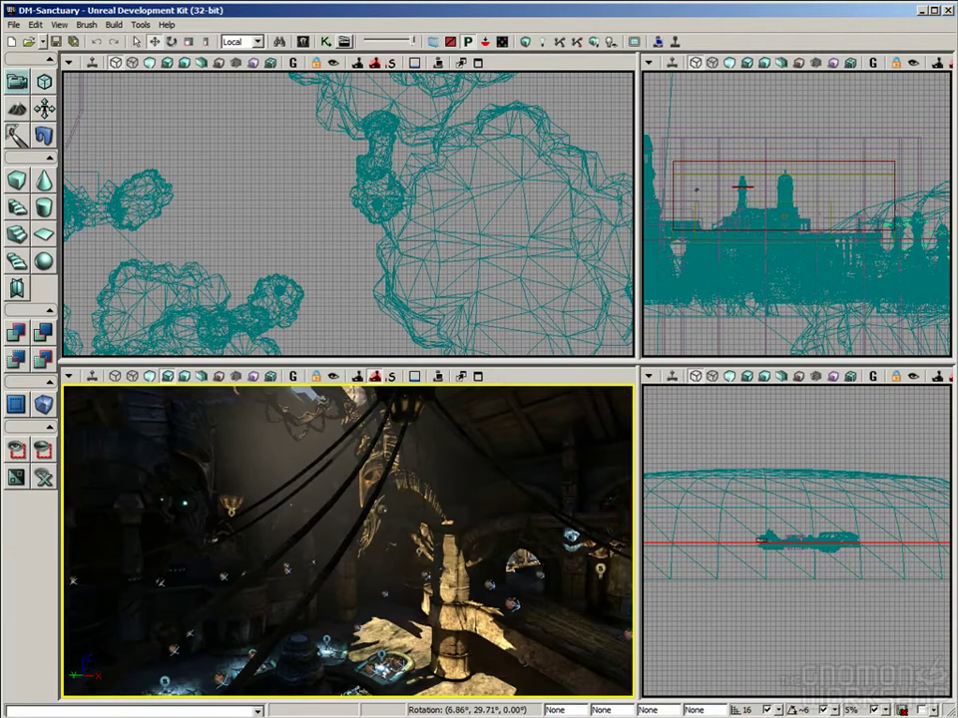
pyautogui.moveTo(474, 547); pyautogui.dragTo(519, 532, button='right')
pyautogui.moveTo(518, 532); pyautogui.dragTo(474, 546)
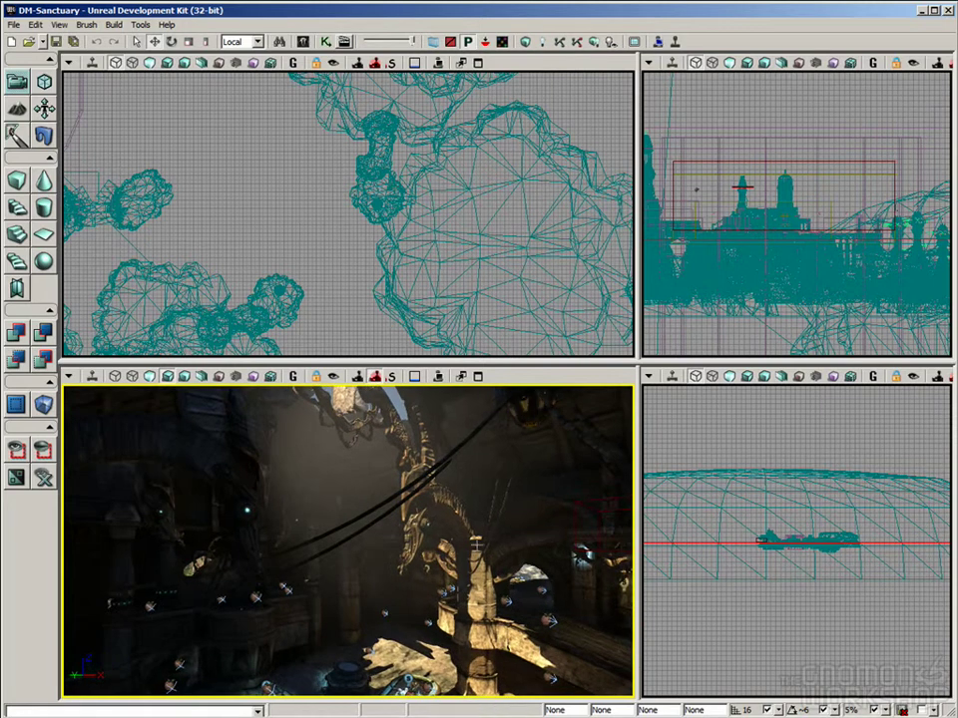
pyautogui.moveTo(325, 472); pyautogui.dragTo(259, 410, button='right')
pyautogui.moveTo(259, 409); pyautogui.dragTo(337, 522)
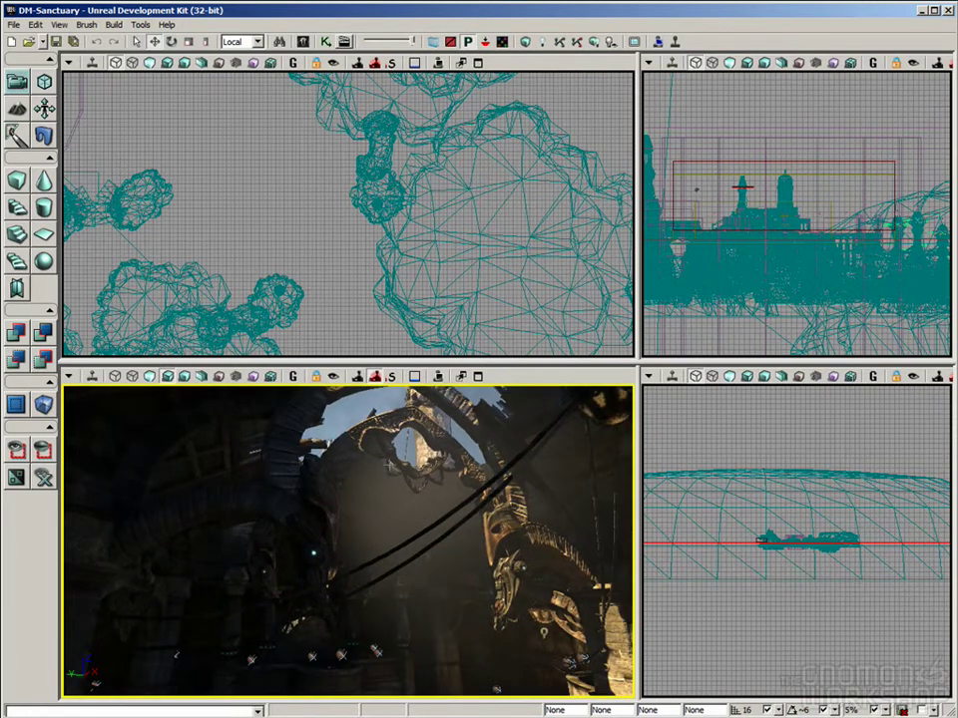
# Examine the roof opening area in wireframe display and return the perspective view to lit shading.
pyautogui.moveTo(390, 464); pyautogui.dragTo(447, 520, button='right')
pyautogui.moveTo(390, 465); pyautogui.dragTo(389, 480)
pyautogui.moveTo(390, 464); pyautogui.dragTo(387, 430, button='right')
pyautogui.moveTo(341, 529); pyautogui.dragTo(343, 529, button='right')
pyautogui.click(117, 381)
pyautogui.moveTo(122, 399)
pyautogui.mouseDown(button='right')
pyautogui.moveTo(131, 409)
pyautogui.moveTo(173, 401)
pyautogui.mouseUp(button='right')
pyautogui.click(166, 377)
# Select the translucent light shaft mesh below the broken roof opening and examine it.
pyautogui.click(311, 549)
pyautogui.moveTo(377, 565); pyautogui.dragTo(371, 571, button='right')
pyautogui.moveTo(325, 461)
pyautogui.mouseDown(button='right')
pyautogui.moveTo(316, 454)
pyautogui.moveTo(324, 447)
pyautogui.mouseUp(button='right')
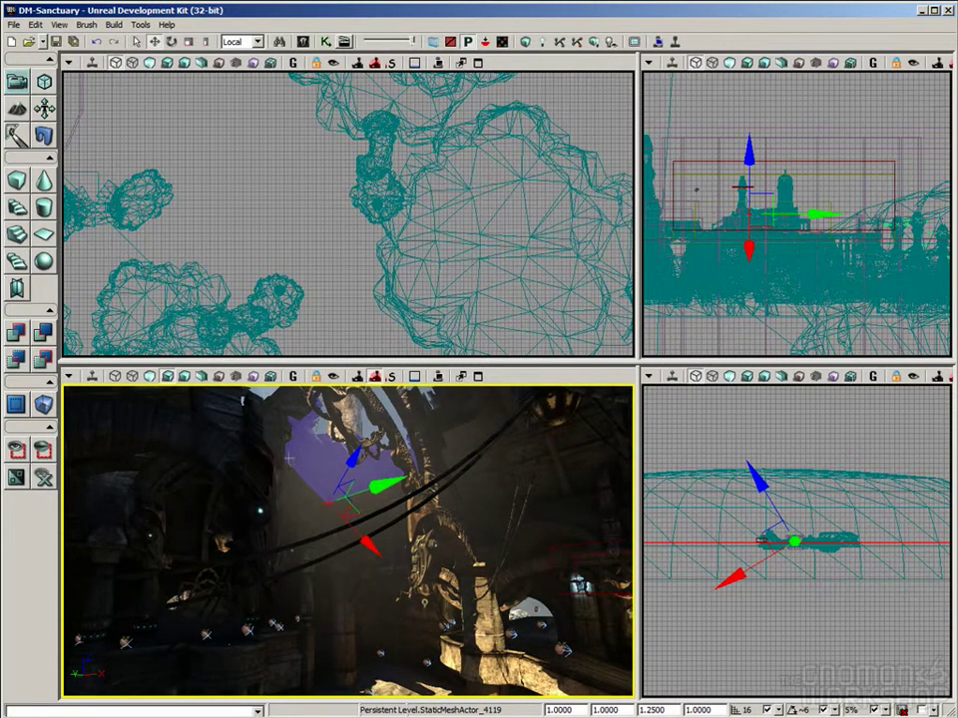
# Allow translucent selection and select the volumetric light beam mesh below the broken roof opening.
pyautogui.press('Delete')
pyautogui.rightClick(344, 452)
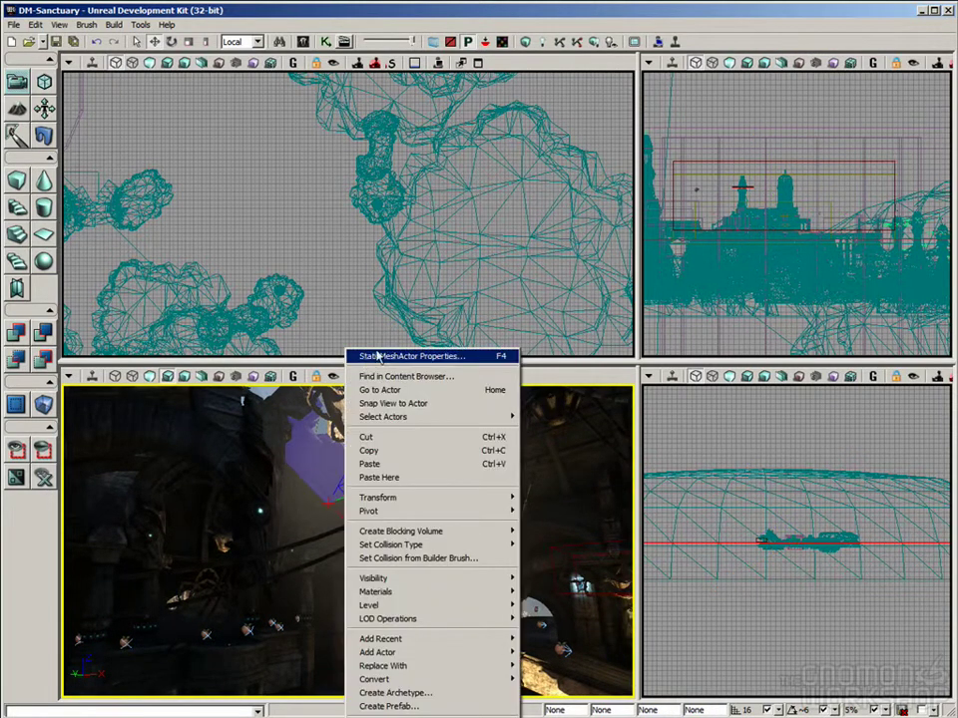
pyautogui.click(447, 17)
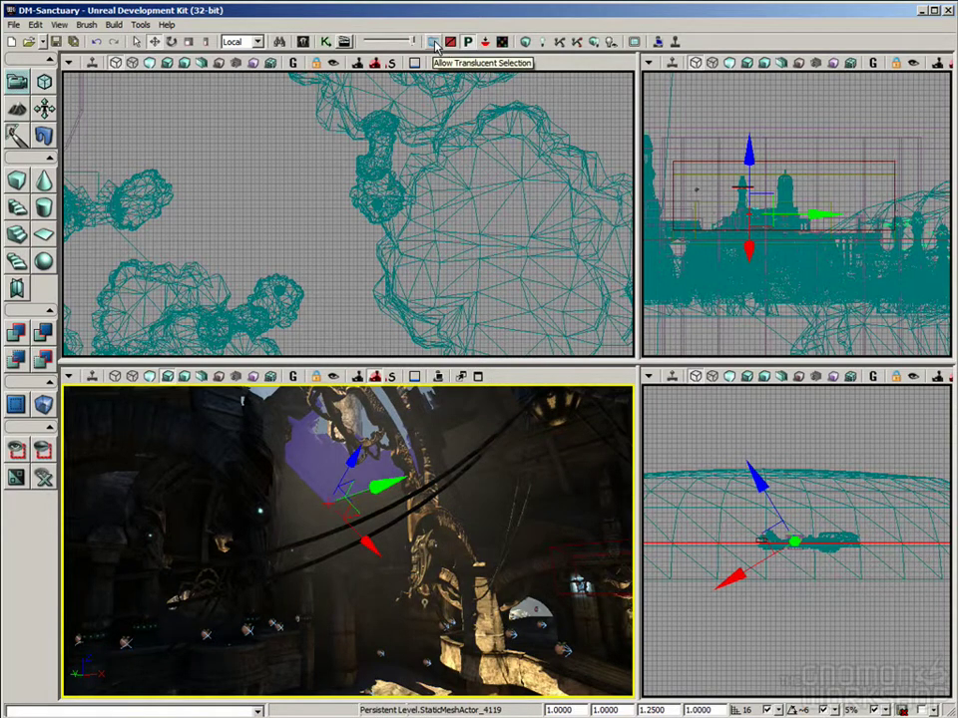
pyautogui.click(451, 440)
pyautogui.moveTo(451, 440); pyautogui.dragTo(456, 401)
pyautogui.moveTo(374, 513)
pyautogui.mouseDown()
pyautogui.moveTo(402, 513)
pyautogui.moveTo(375, 512)
pyautogui.mouseUp()
# Find the selected light beam's mesh in the Content Browser and preview it in the Static Mesh Editor.
pyautogui.hotkey('ctrl', 'b')
pyautogui.click(864, 361)
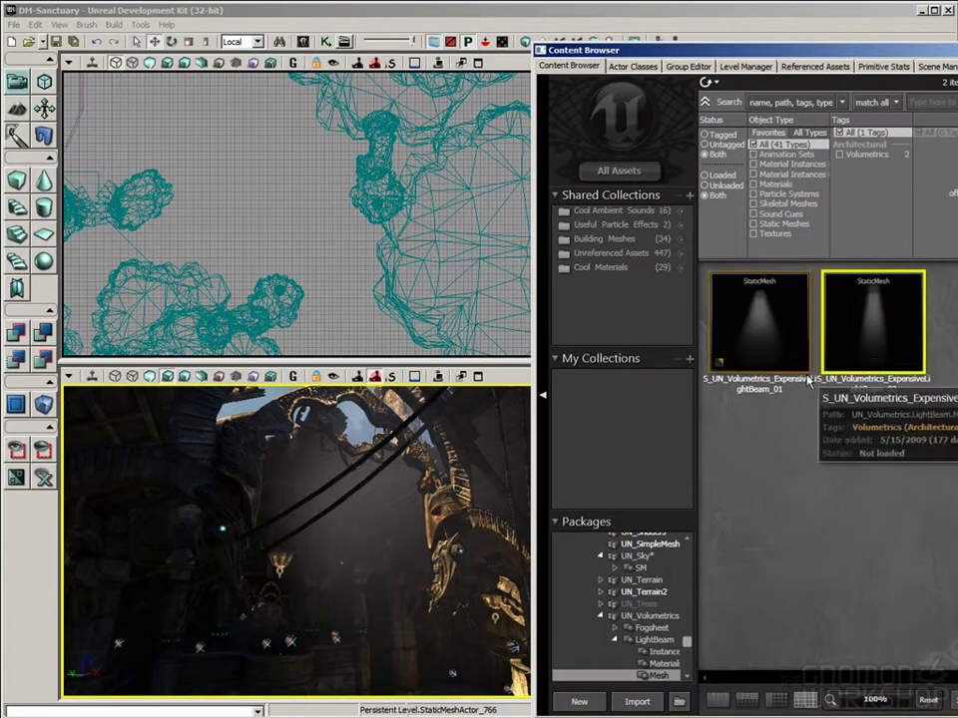
pyautogui.doubleClick(866, 335)
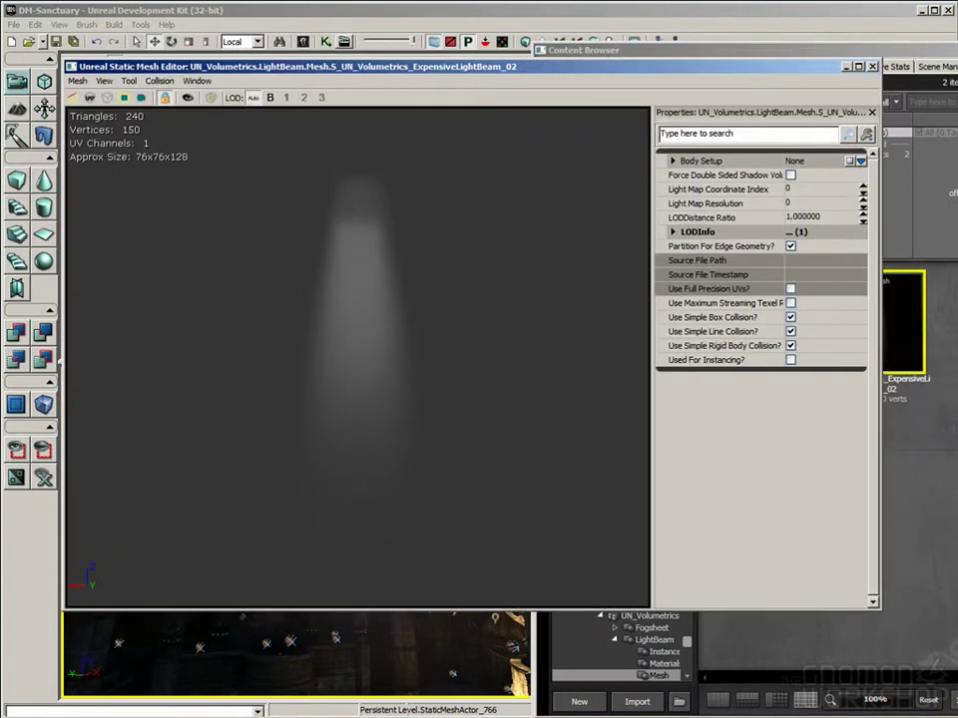
pyautogui.click(873, 67)
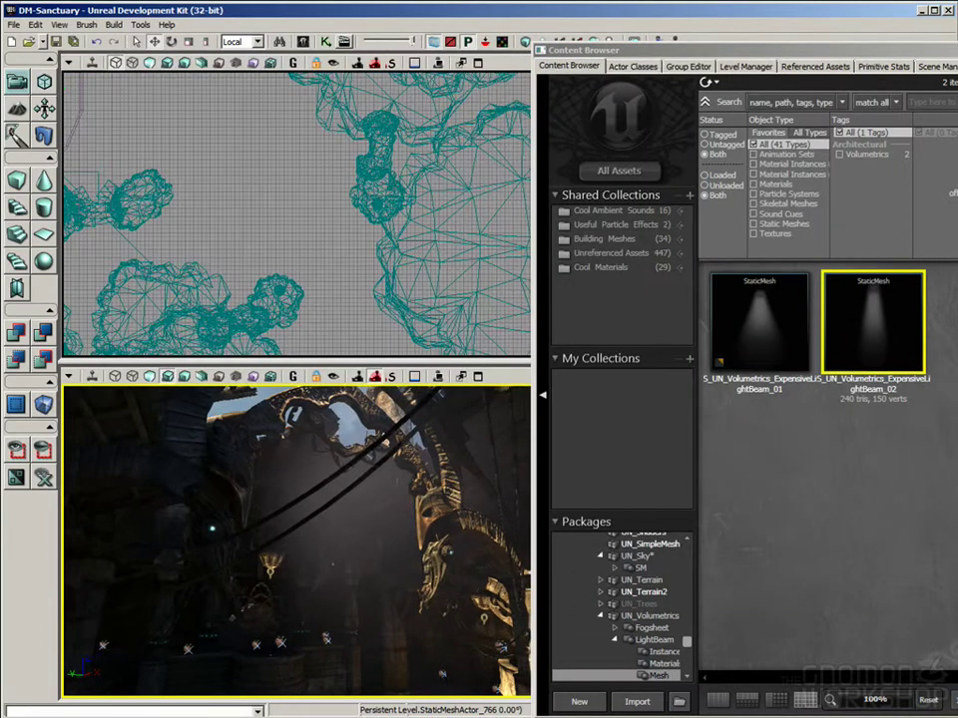
# Find the material instance used by the light beam mesh in the Content Browser and compare it with the beam in the scene.
pyautogui.rightClick(351, 90)
pyautogui.moveTo(468, 333)
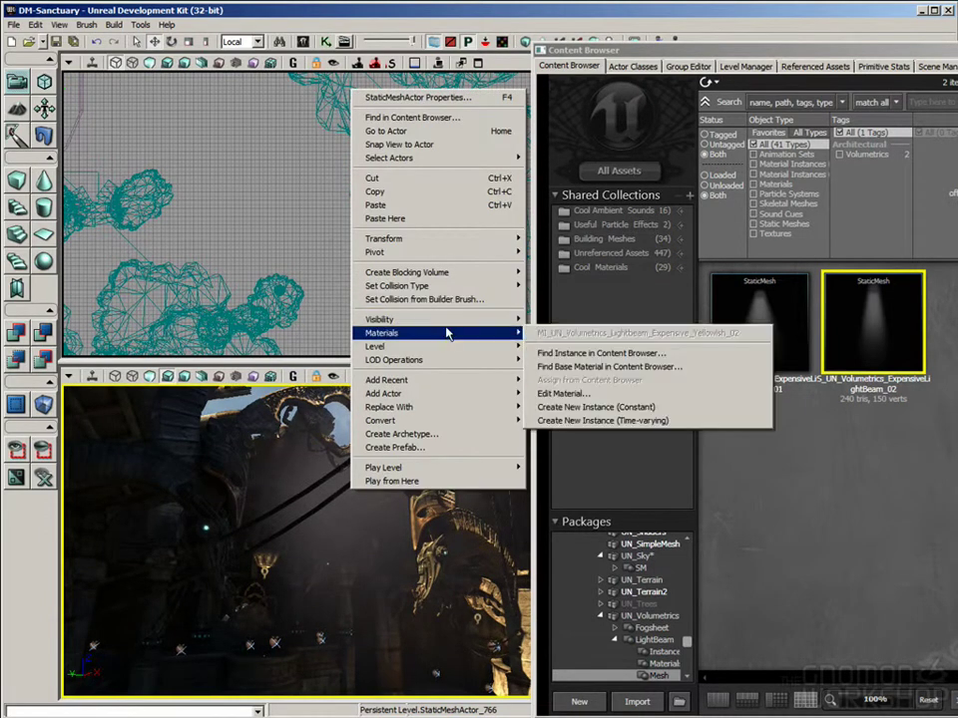
pyautogui.click(584, 355)
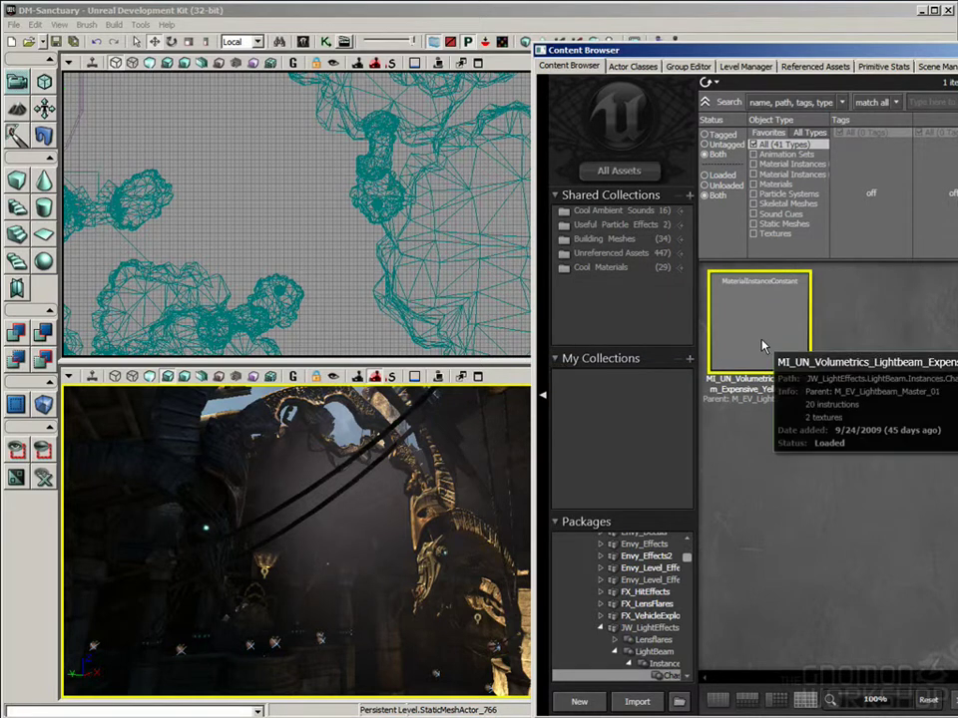
pyautogui.moveTo(780, 395)
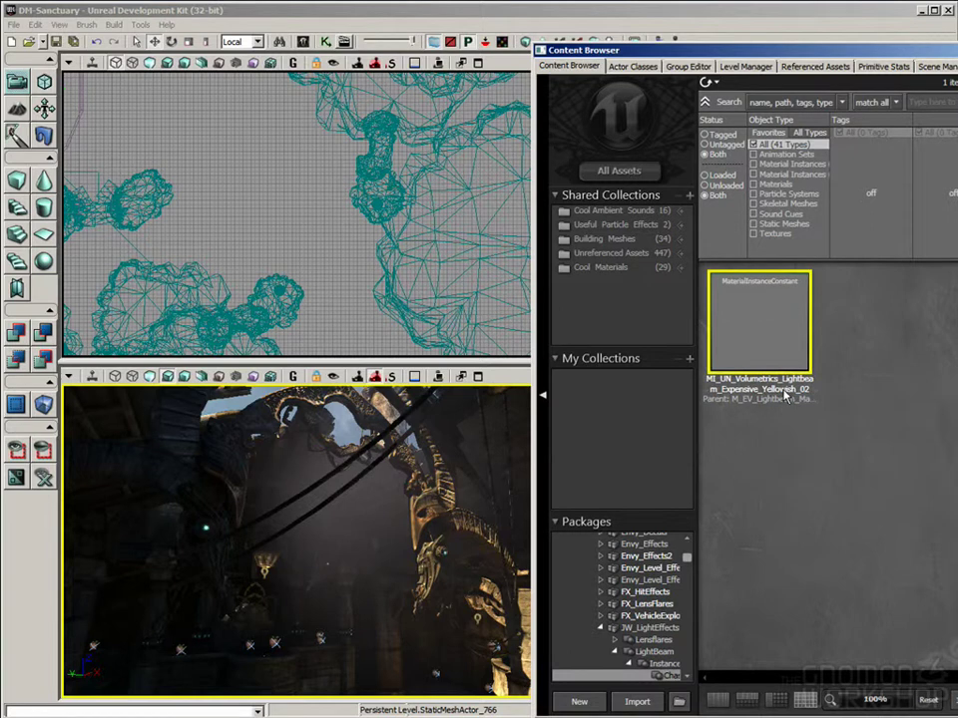
pyautogui.moveTo(316, 540); pyautogui.dragTo(404, 528, button='right')
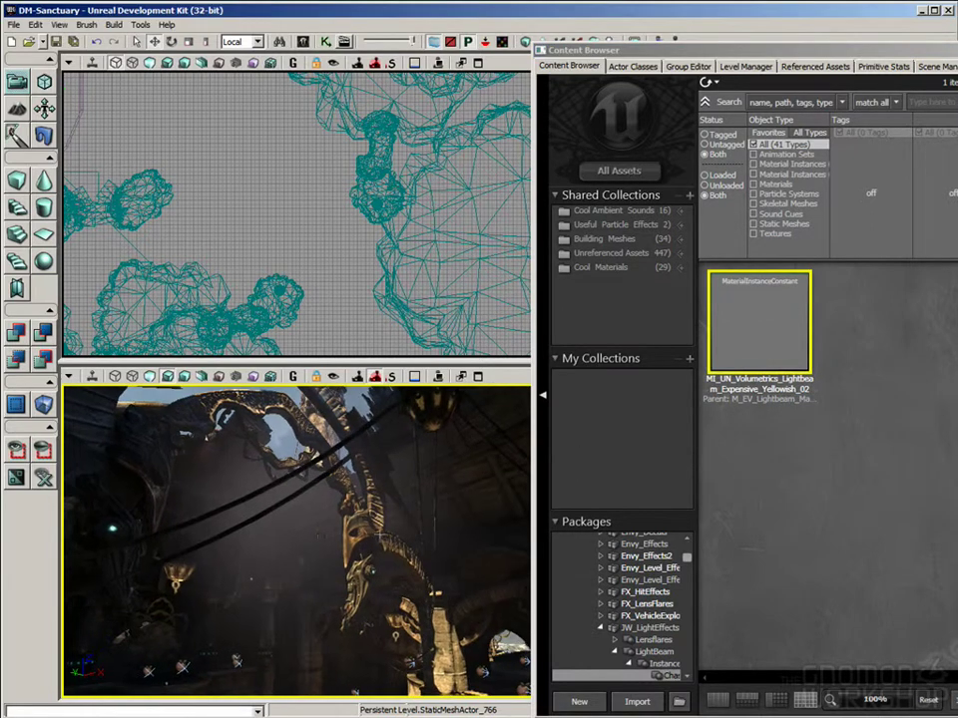
pyautogui.moveTo(316, 539); pyautogui.dragTo(309, 546, button='right')
# Review the Collision settings in the light beam actor's properties and close the properties.
pyautogui.press('F4')
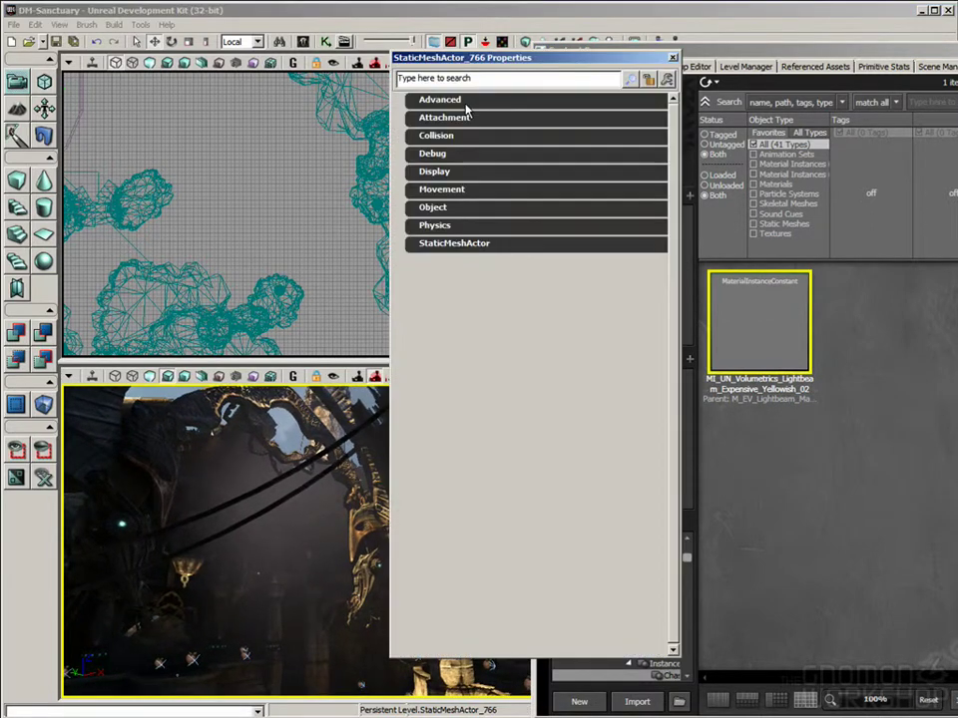
pyautogui.click(445, 137)
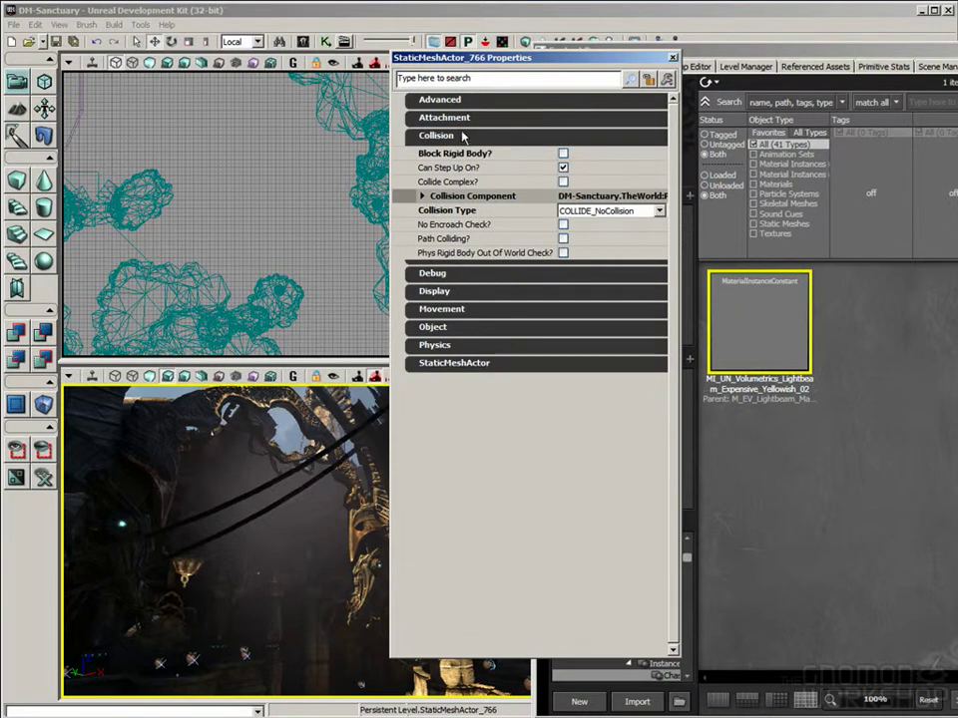
pyautogui.click(457, 135)
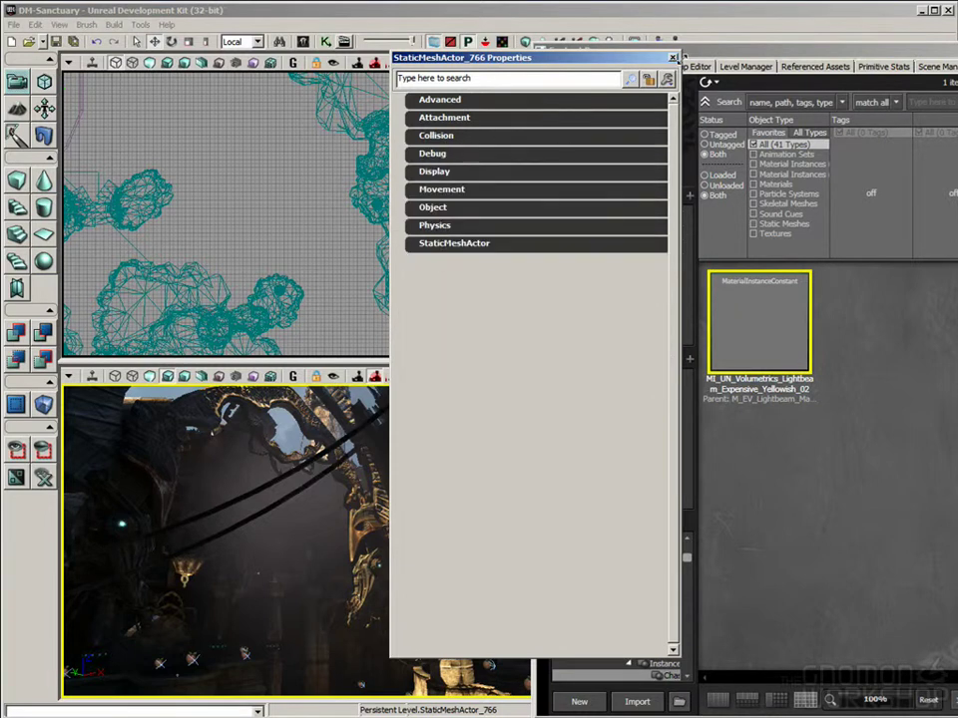
pyautogui.click(673, 59)
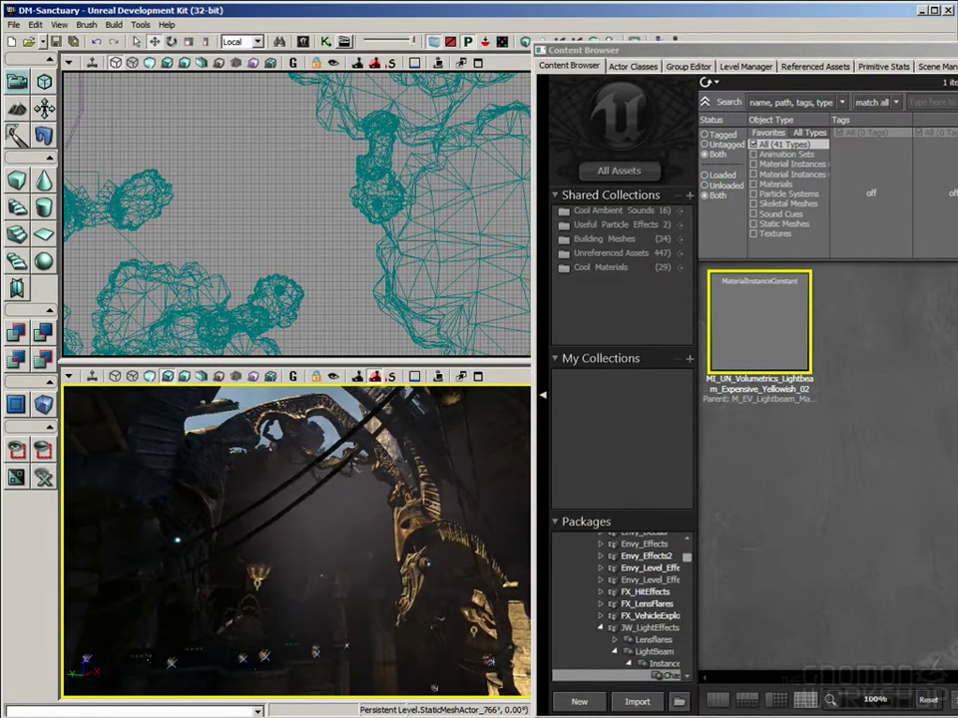
# Open the BSPRoom04 level without saving any changes to DM-Sanctuary.
pyautogui.click(46, 42)
pyautogui.click(100, 78)
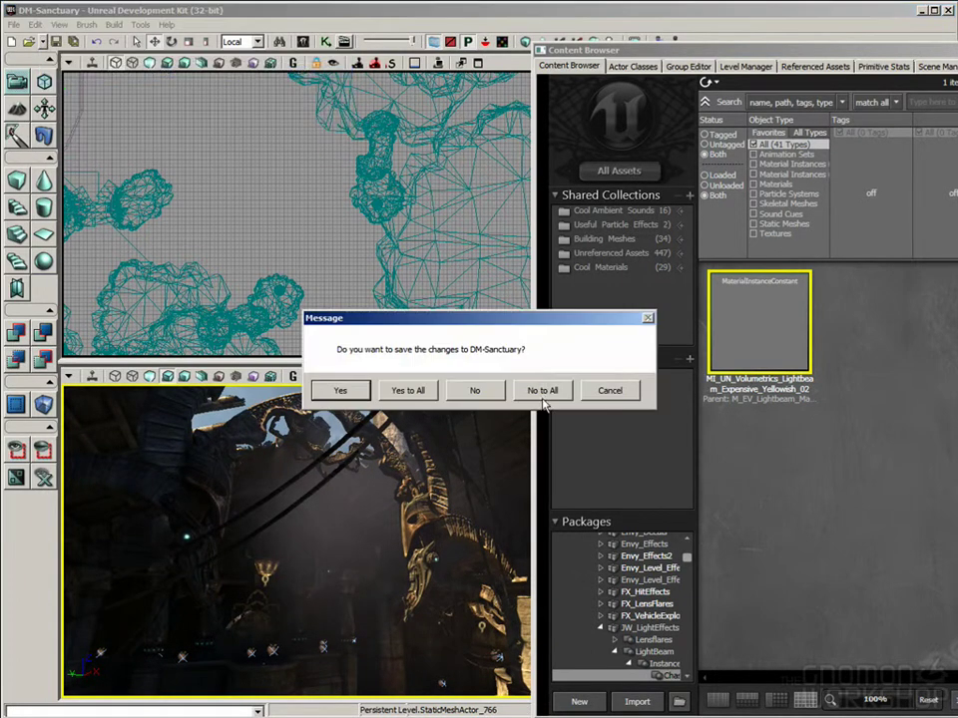
pyautogui.click(545, 390)
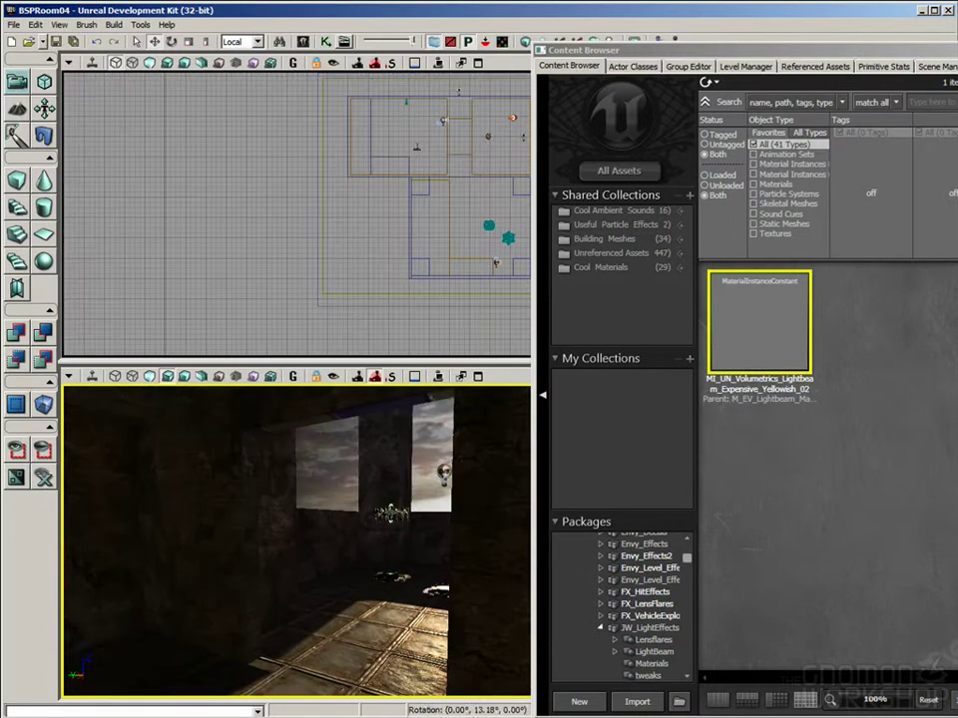
# Paste the copied light beam mesh at a chosen spot on the tiled floor of BSPRoom04.
pyautogui.click(390, 513)
pyautogui.moveTo(390, 513); pyautogui.dragTo(473, 419)
pyautogui.moveTo(299, 539); pyautogui.dragTo(399, 509, button='right')
pyautogui.moveTo(374, 557); pyautogui.dragTo(374, 561, button='right')
pyautogui.moveTo(377, 615); pyautogui.dragTo(378, 569, button='right')
pyautogui.press('Delete')
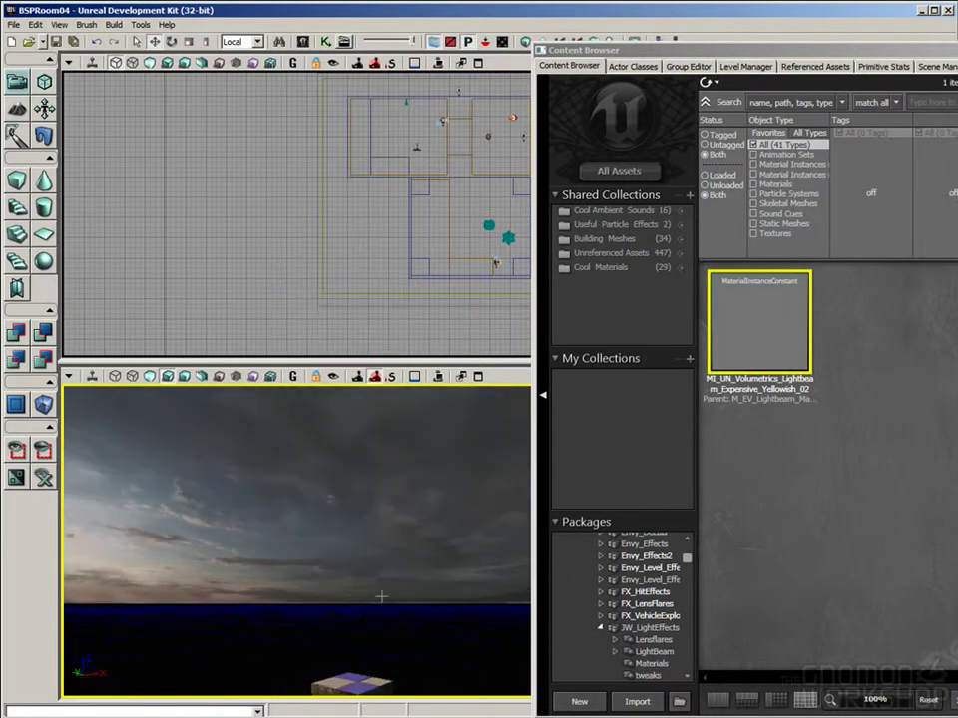
pyautogui.moveTo(378, 615); pyautogui.dragTo(449, 648, button='right')
pyautogui.moveTo(387, 579); pyautogui.dragTo(218, 580, button='right')
pyautogui.rightClick(217, 581)
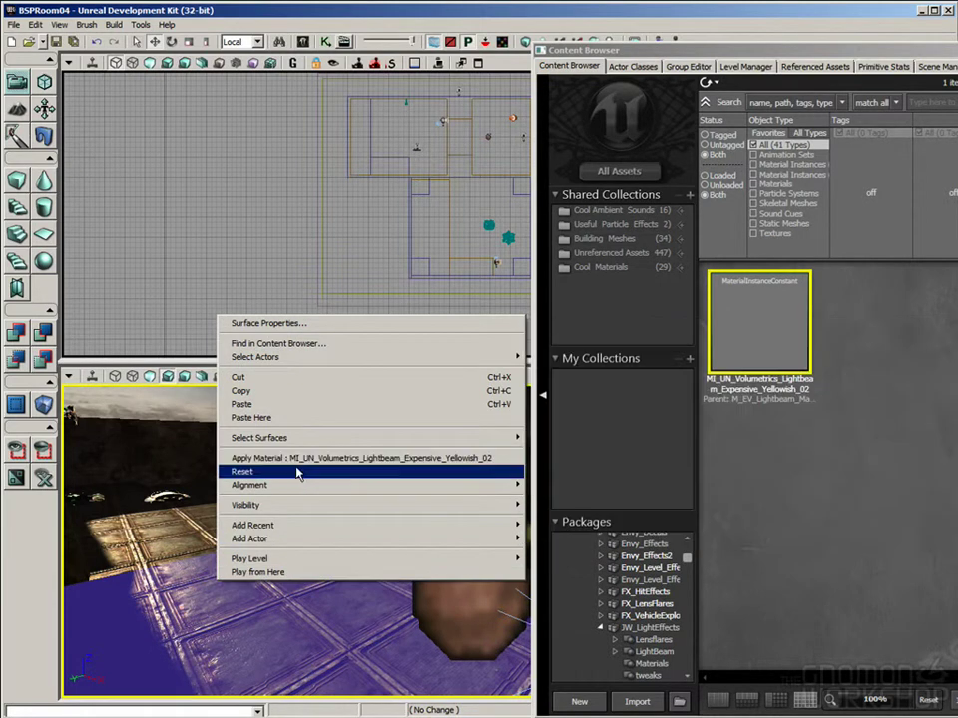
pyautogui.click(287, 418)
# Reposition the pasted light beam mesh and rotate it to a different angle above the tiled floor.
pyautogui.moveTo(295, 460); pyautogui.dragTo(277, 437, button='right')
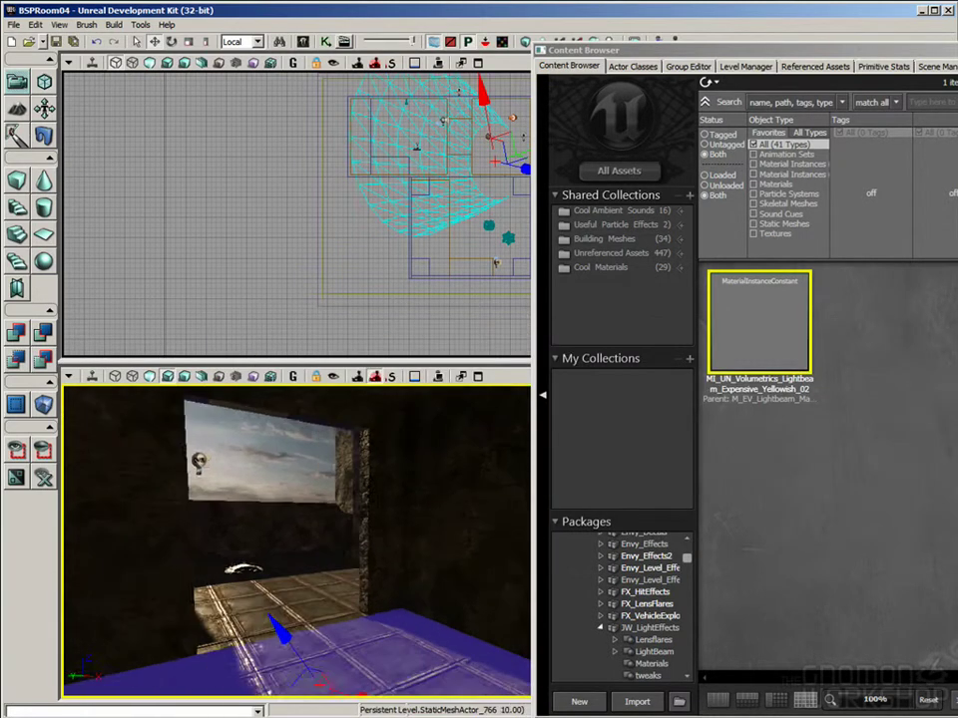
pyautogui.press('Down')
pyautogui.moveTo(302, 556); pyautogui.dragTo(269, 500)
pyautogui.press('space')
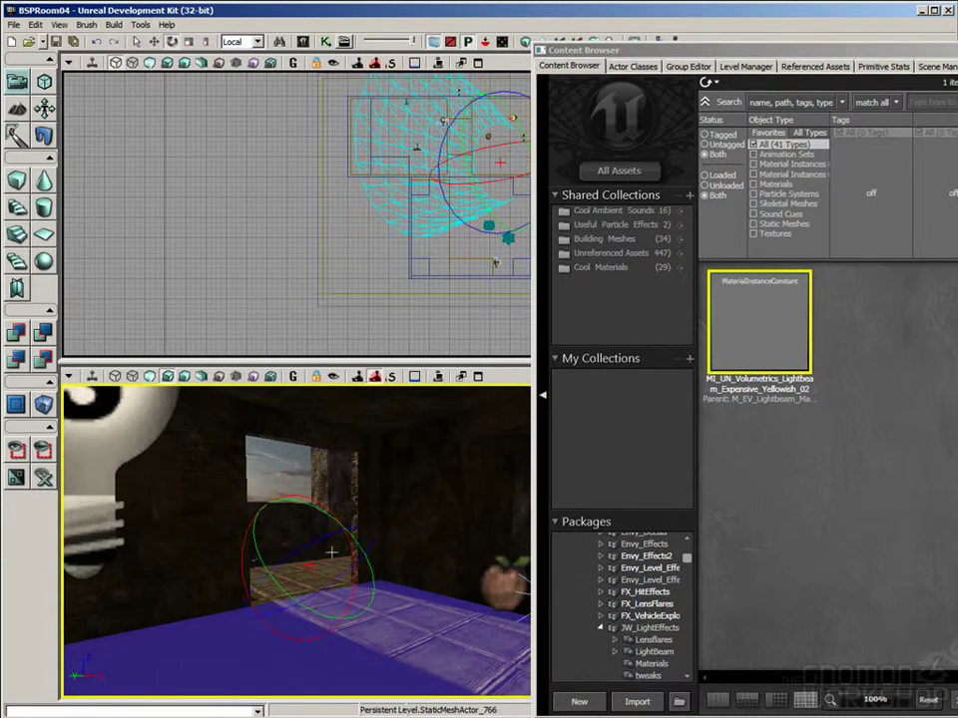
pyautogui.moveTo(333, 519); pyautogui.dragTo(351, 509)
pyautogui.moveTo(407, 577)
pyautogui.mouseDown()
pyautogui.moveTo(477, 598)
pyautogui.moveTo(407, 576)
pyautogui.mouseUp()
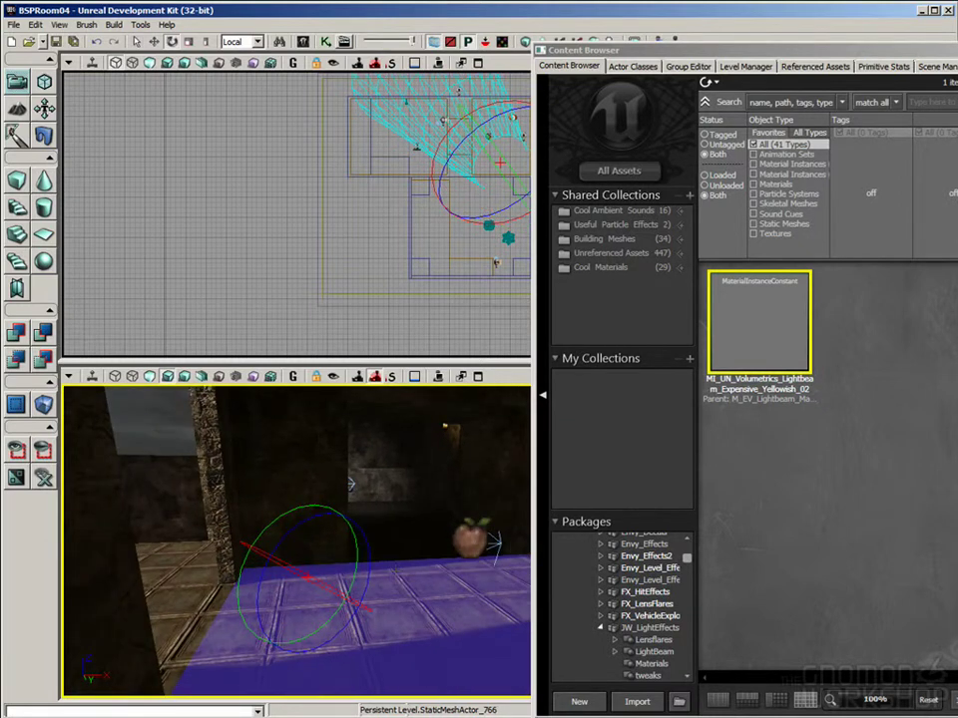
pyautogui.press('Delete')
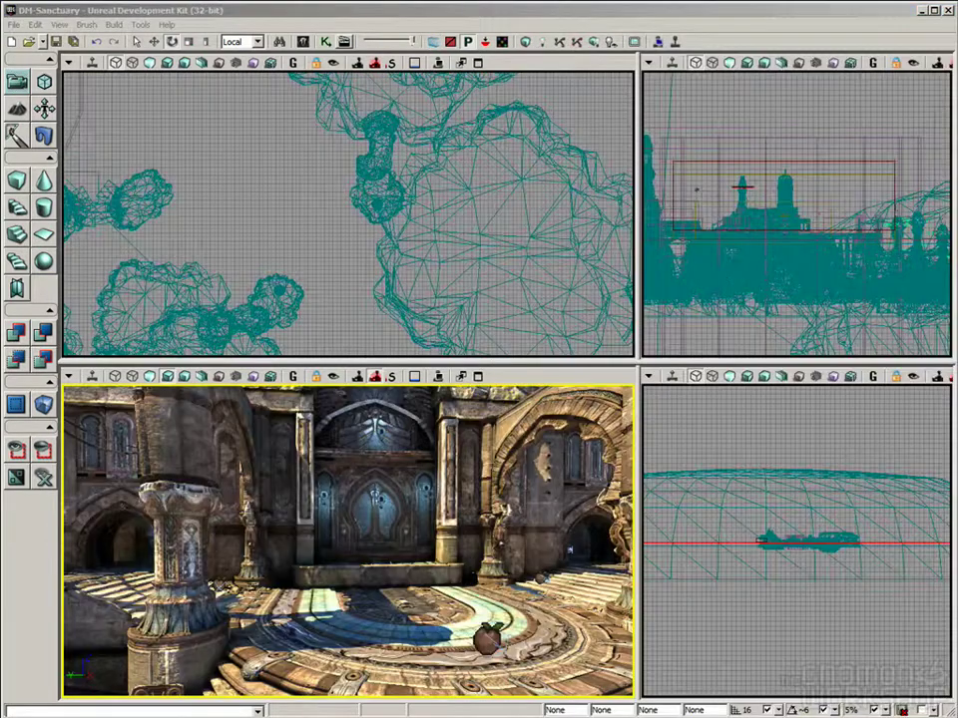
# Examine the light shaft in DM-Sanctuary's interior and review the perspective viewport's Show options.
pyautogui.moveTo(524, 619); pyautogui.dragTo(513, 394)
pyautogui.moveTo(345, 509); pyautogui.dragTo(389, 461, button='right')
pyautogui.click(70, 376)
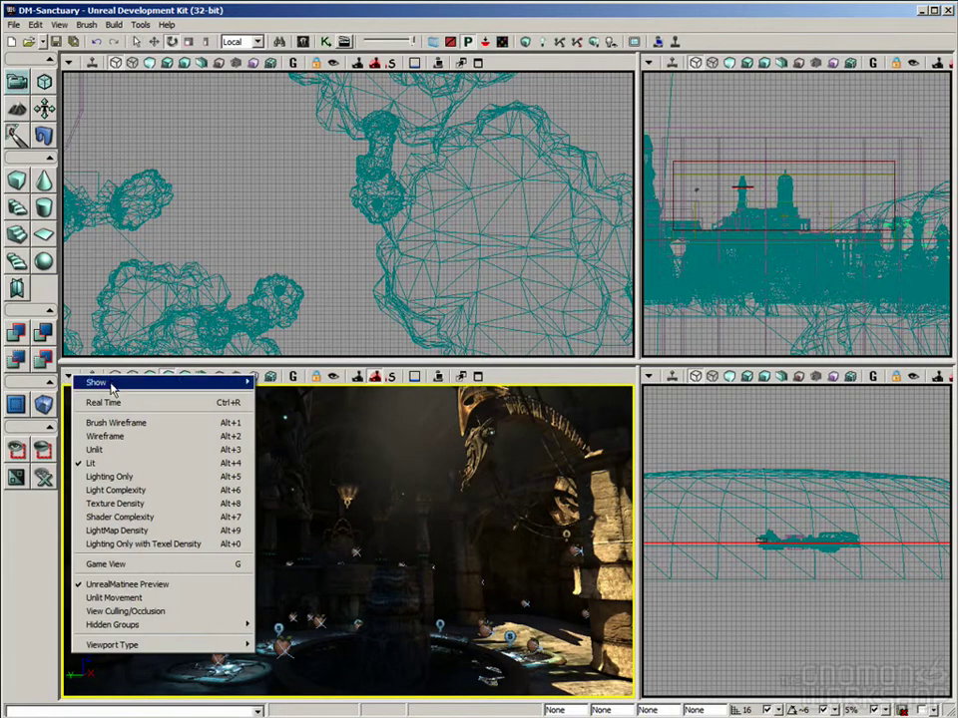
pyautogui.moveTo(93, 381)
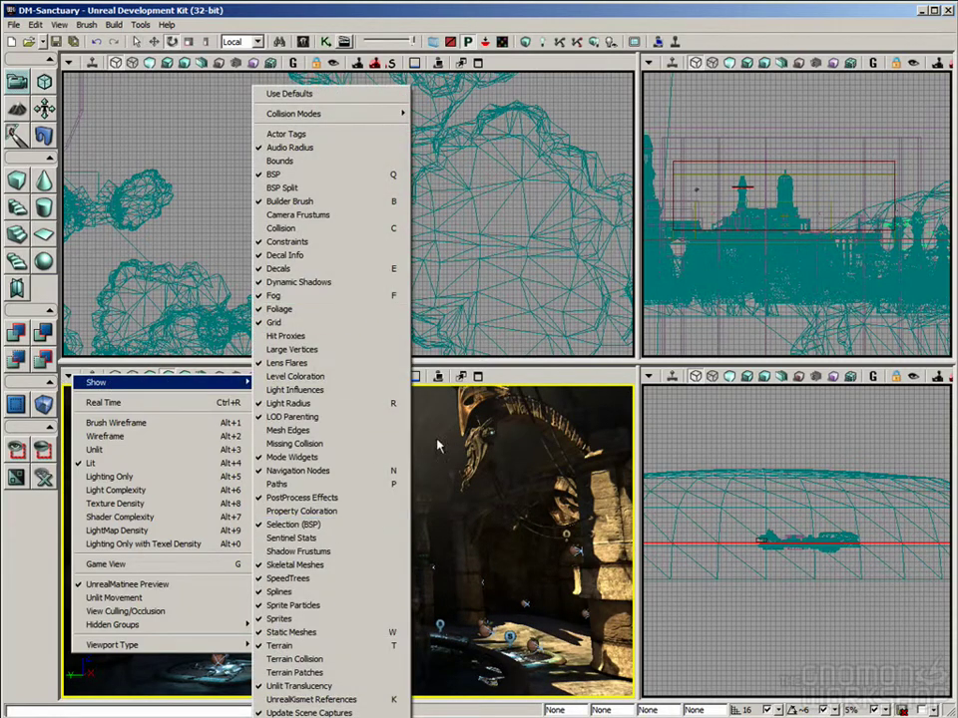
pyautogui.click(376, 529)
pyautogui.moveTo(376, 529); pyautogui.dragTo(429, 459, button='right')
pyautogui.moveTo(341, 469); pyautogui.dragTo(350, 481, button='right')
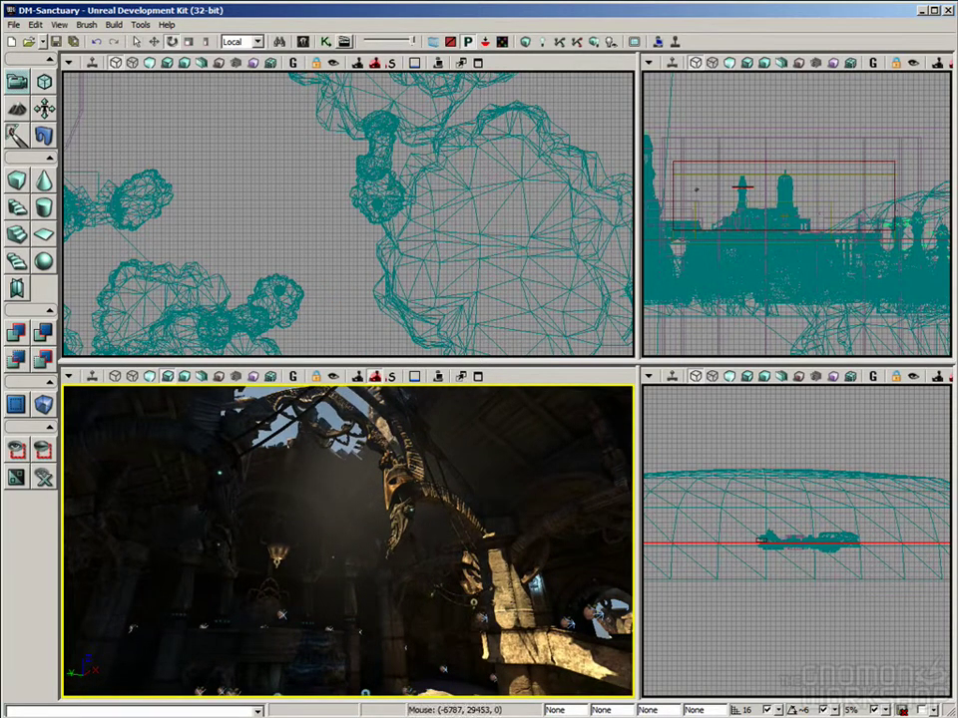
# Allow translucent selection, select the light beam mesh below the roof opening and hide it.
pyautogui.click(433, 42)
pyautogui.click(350, 480)
pyautogui.doubleClick(343, 464)
pyautogui.moveTo(365, 558)
pyautogui.mouseDown(button='right')
pyautogui.moveTo(349, 521)
pyautogui.moveTo(364, 558)
pyautogui.mouseUp(button='right')
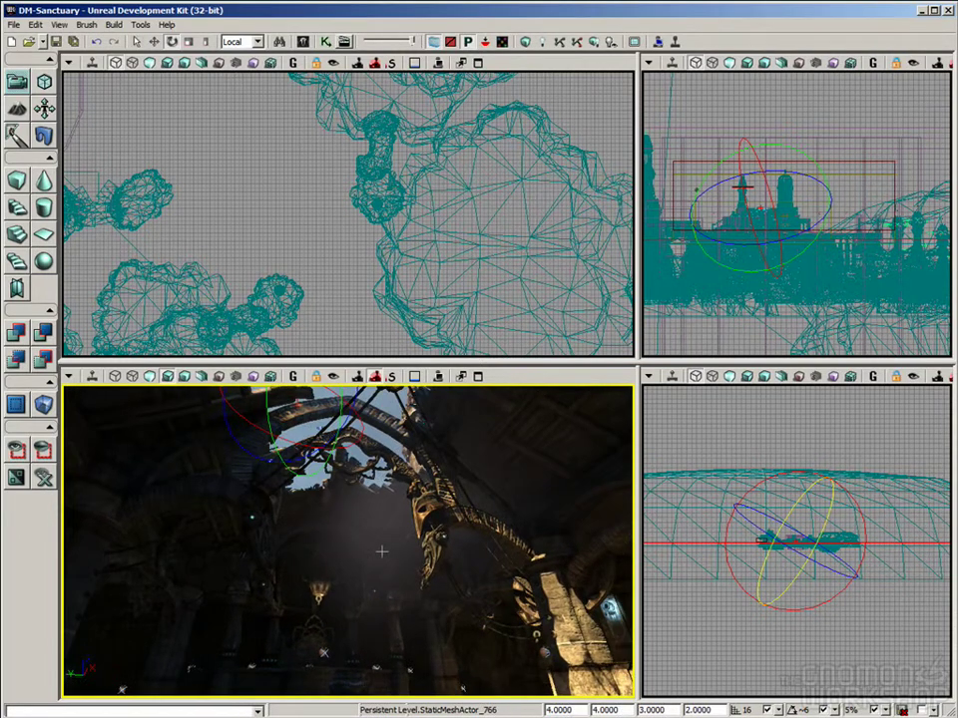
pyautogui.click(44, 452)
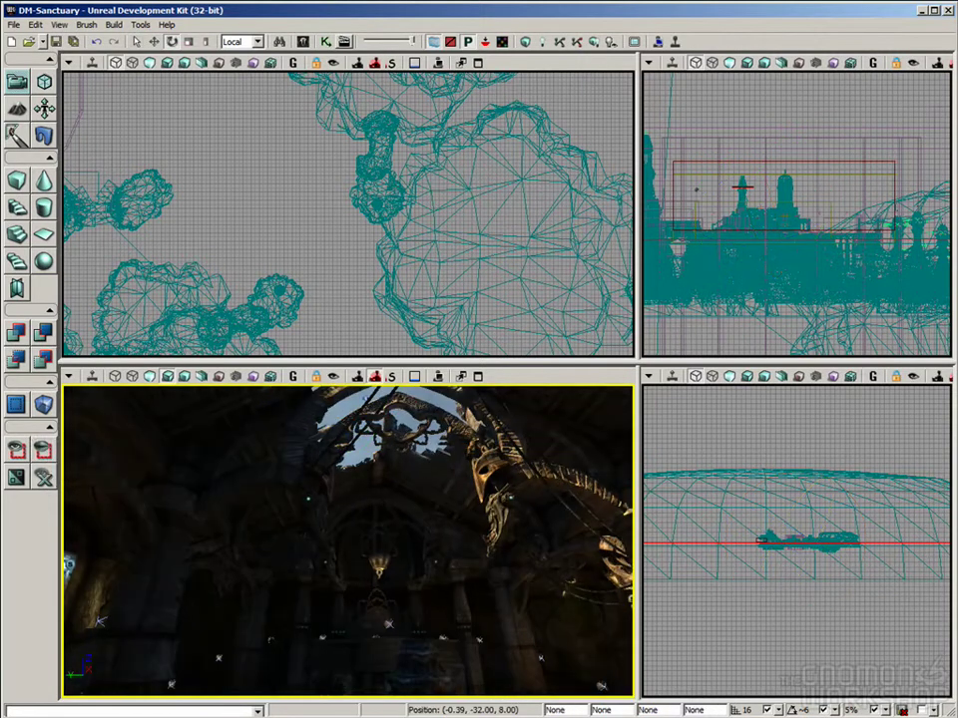
pyautogui.moveTo(399, 508); pyautogui.dragTo(424, 520, button='right')
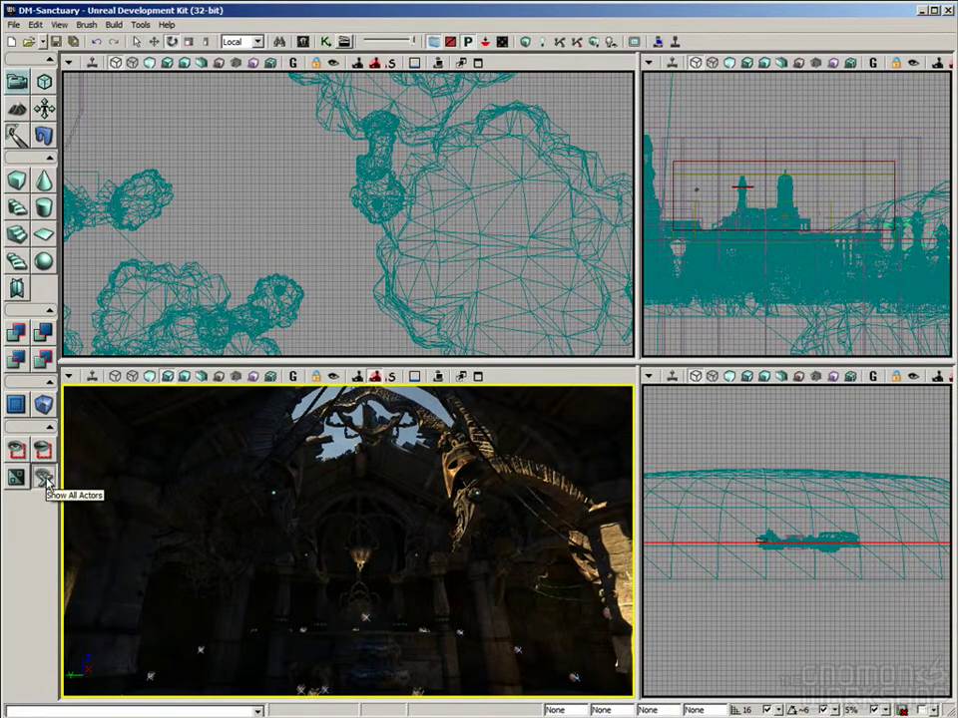
# Show all actors, isolate the light beam mesh so only it stays visible, and examine the remaining BSP structure.
pyautogui.moveTo(210, 509); pyautogui.dragTo(269, 517, button='right')
pyautogui.click(269, 517)
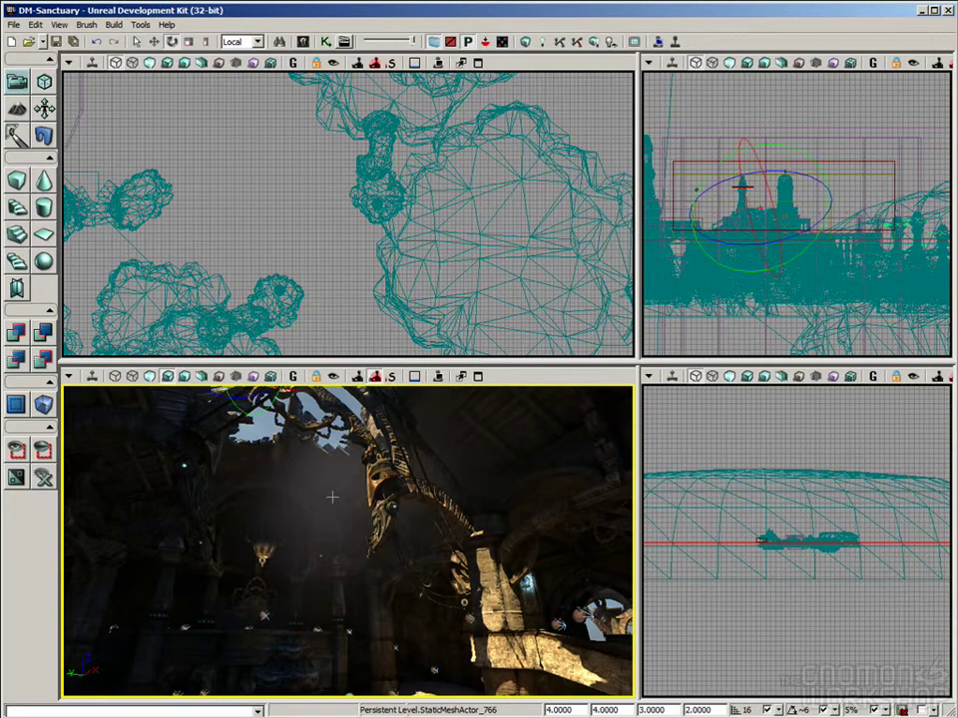
pyautogui.click(16, 454)
pyautogui.moveTo(269, 516); pyautogui.dragTo(229, 548, button='right')
pyautogui.moveTo(399, 571); pyautogui.dragTo(391, 449, button='middle')
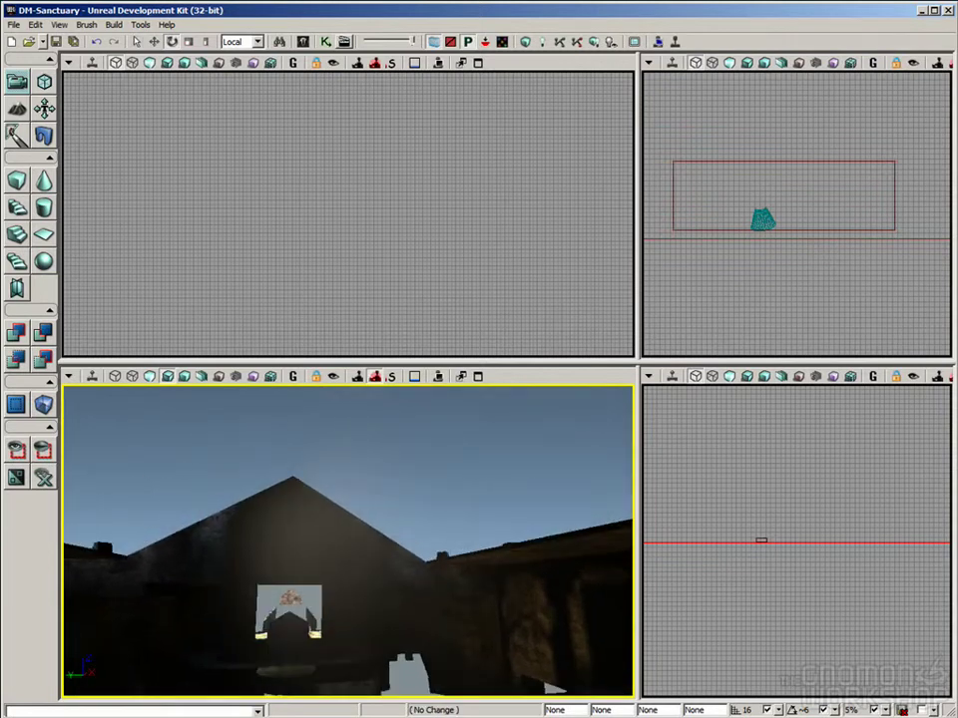
pyautogui.moveTo(376, 505); pyautogui.dragTo(269, 519, button='right')
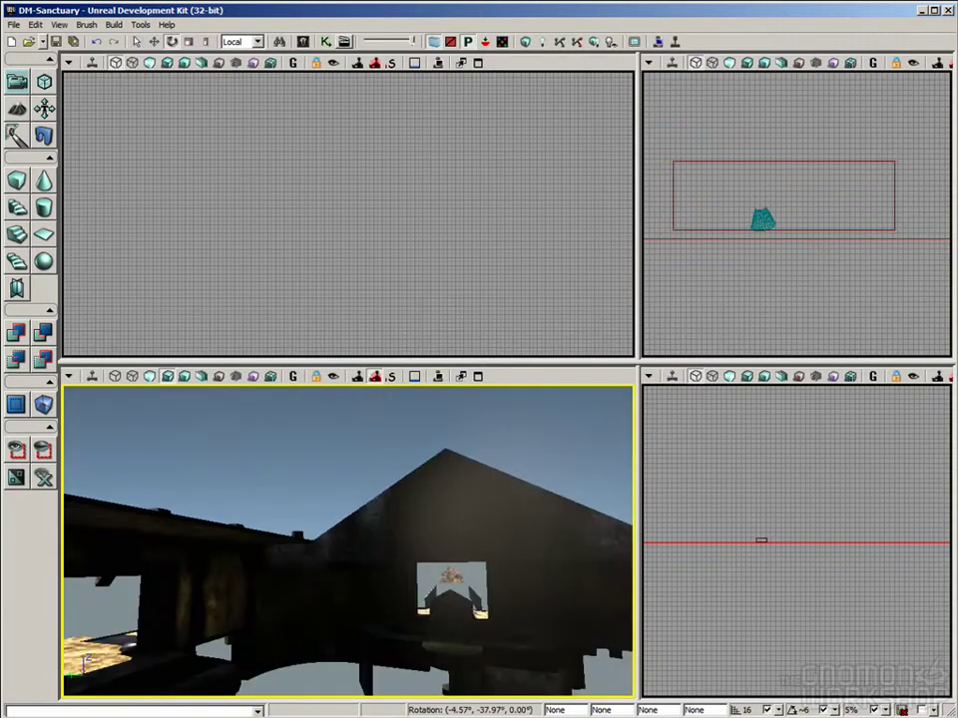
pyautogui.moveTo(300, 574); pyautogui.dragTo(424, 601, button='middle')
pyautogui.moveTo(446, 603); pyautogui.dragTo(380, 556, button='right')
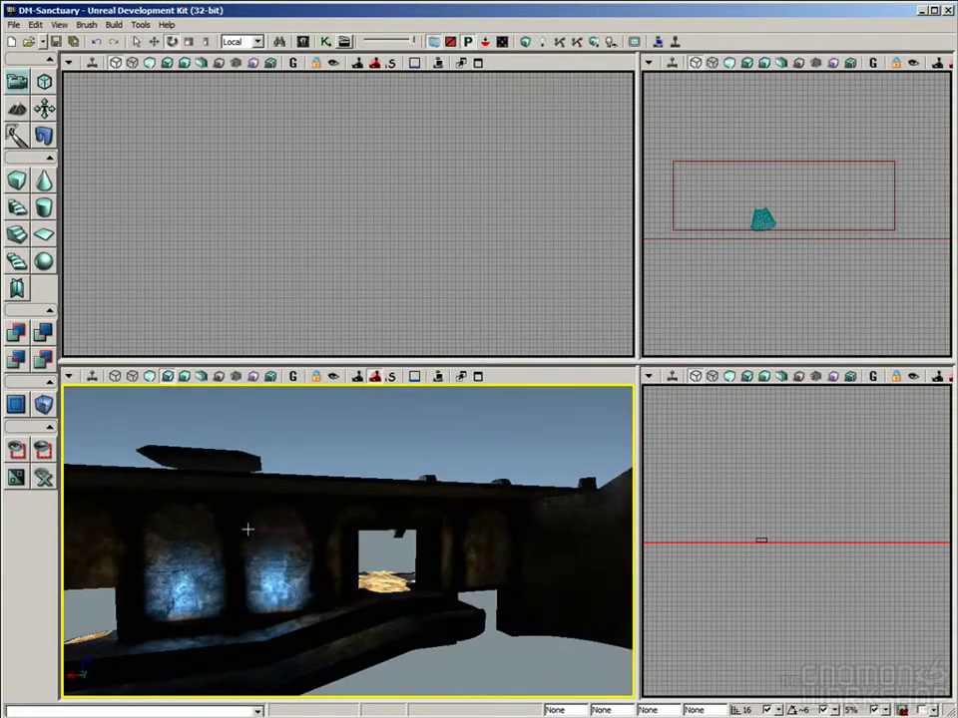
pyautogui.moveTo(261, 528); pyautogui.dragTo(189, 532, button='right')
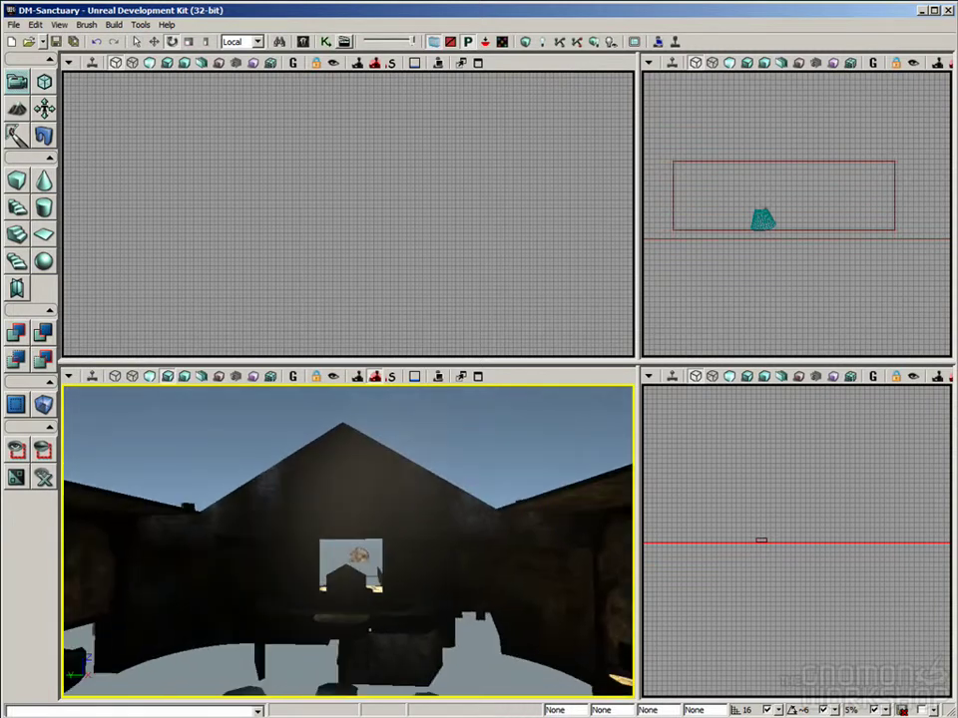
# Show all actors again and marquee-select the actors around the tower tops in the side view.
pyautogui.click(49, 485)
pyautogui.moveTo(450, 515); pyautogui.dragTo(391, 514, button='right')
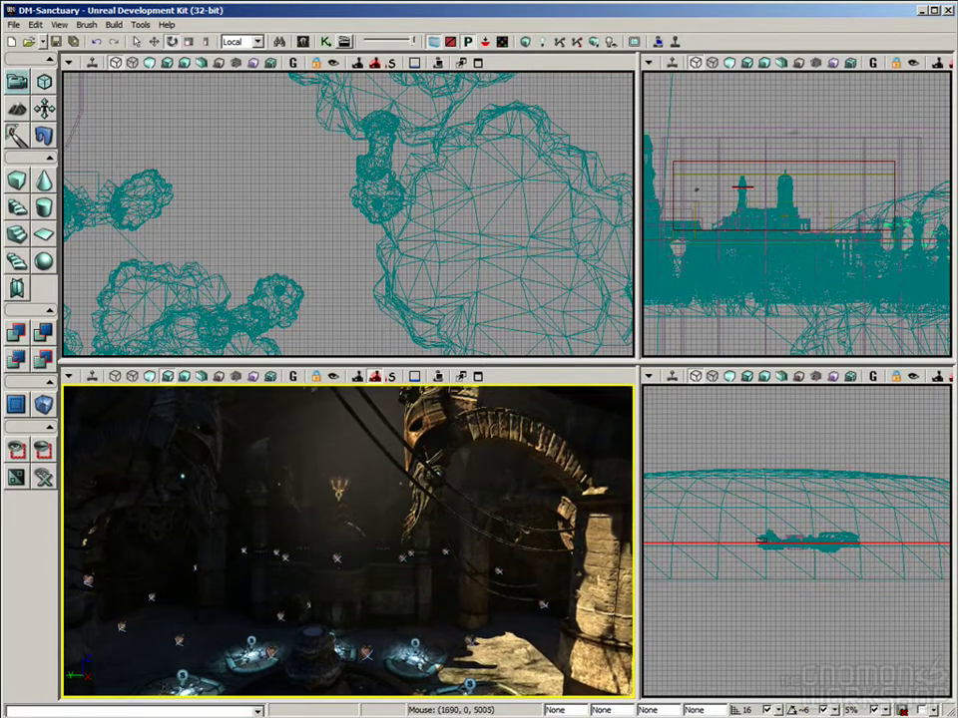
pyautogui.click(866, 119)
pyautogui.keyDown('ctrl'); pyautogui.keyDown('alt'); pyautogui.moveTo(728, 189); pyautogui.dragTo(716, 206); pyautogui.keyUp('alt'); pyautogui.keyUp('ctrl')
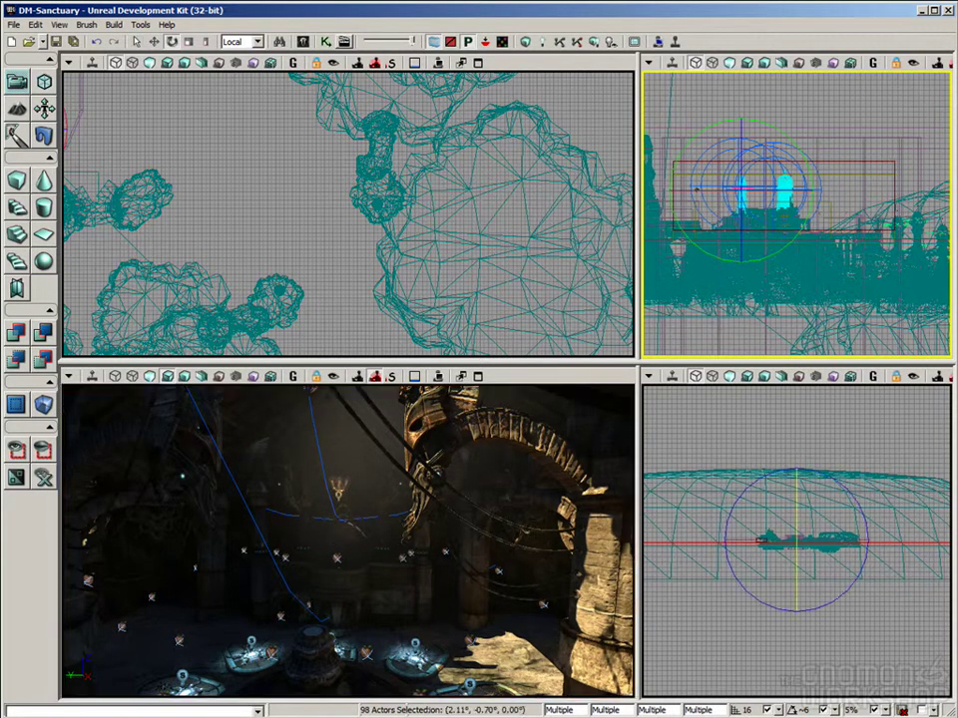
pyautogui.moveTo(337, 545); pyautogui.dragTo(299, 499, button='right')
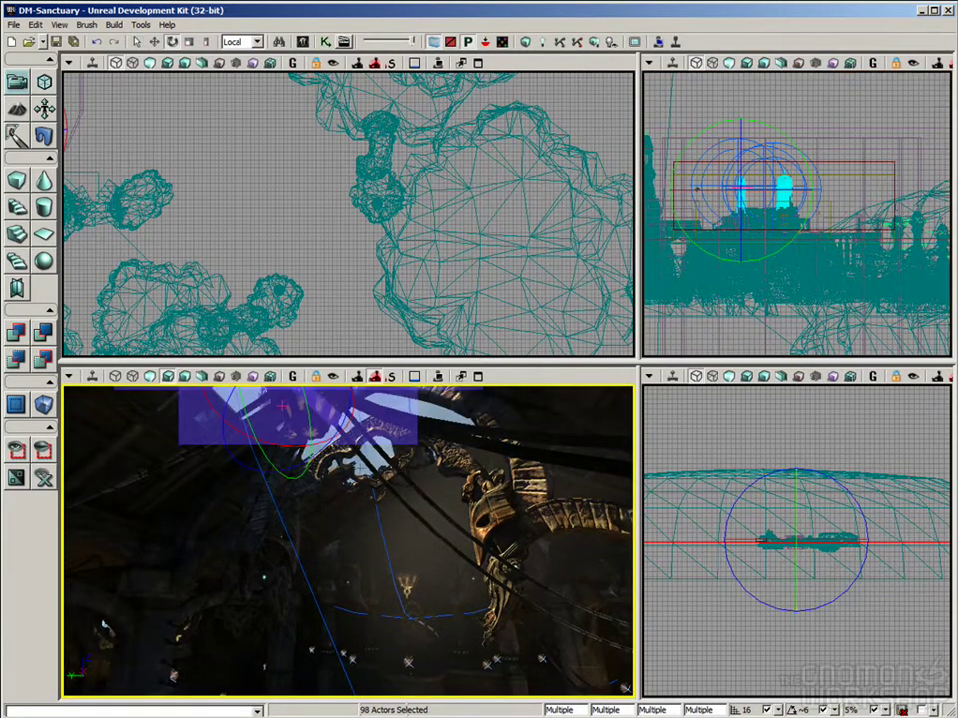
pyautogui.moveTo(542, 553); pyautogui.dragTo(449, 514, button='right')
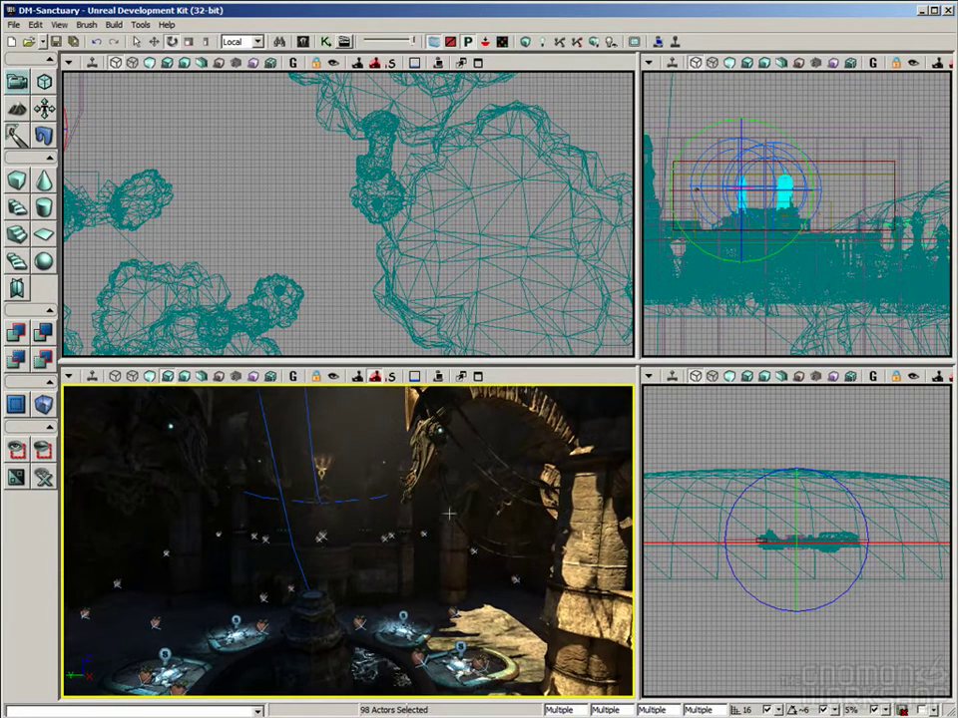
# With translucent selection off, select all static meshes of this class matching the hanging chain and hide them.
pyautogui.click(471, 427)
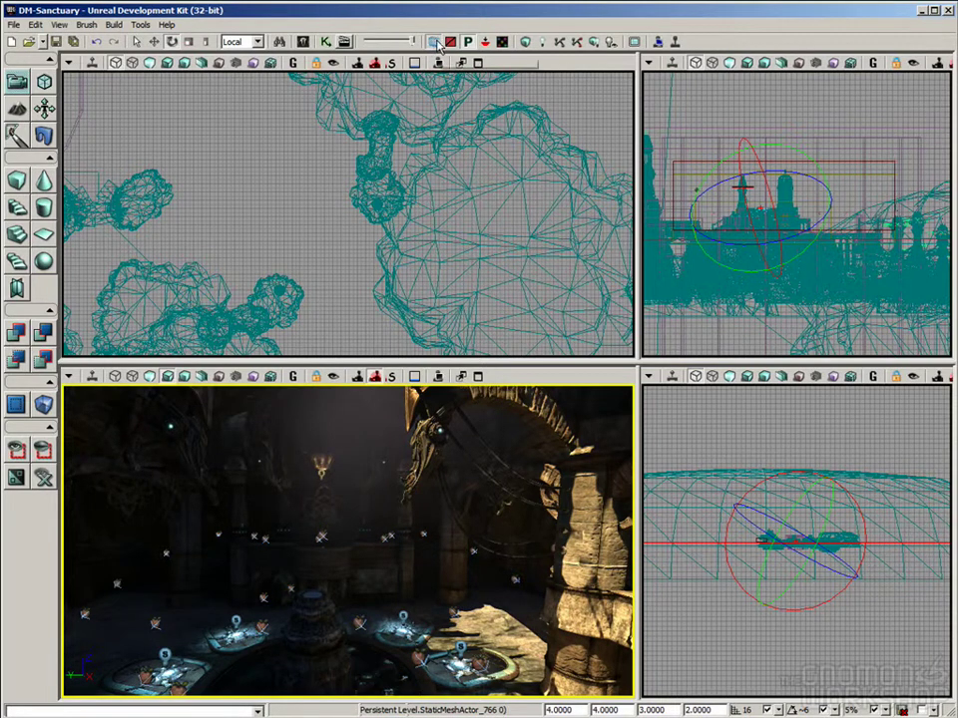
pyautogui.rightClick(534, 457)
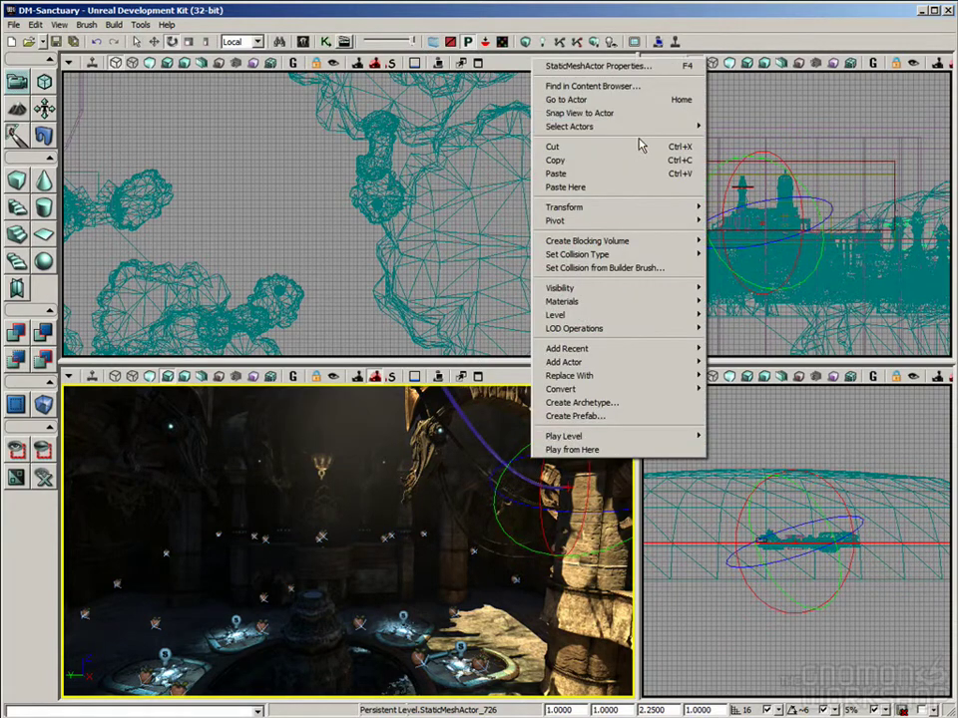
pyautogui.moveTo(624, 131)
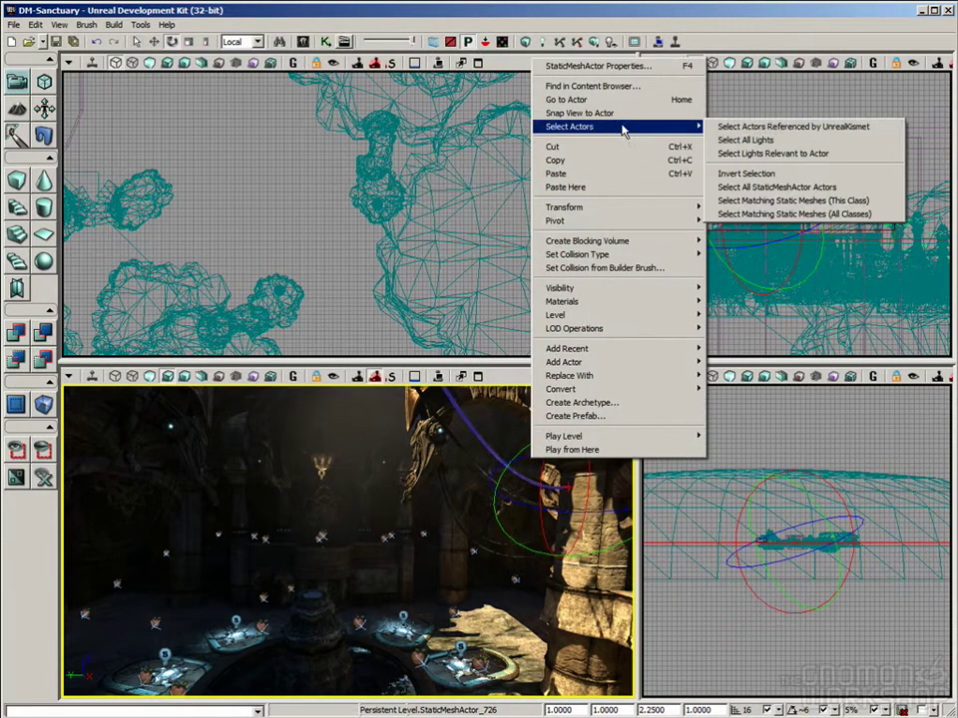
pyautogui.click(764, 205)
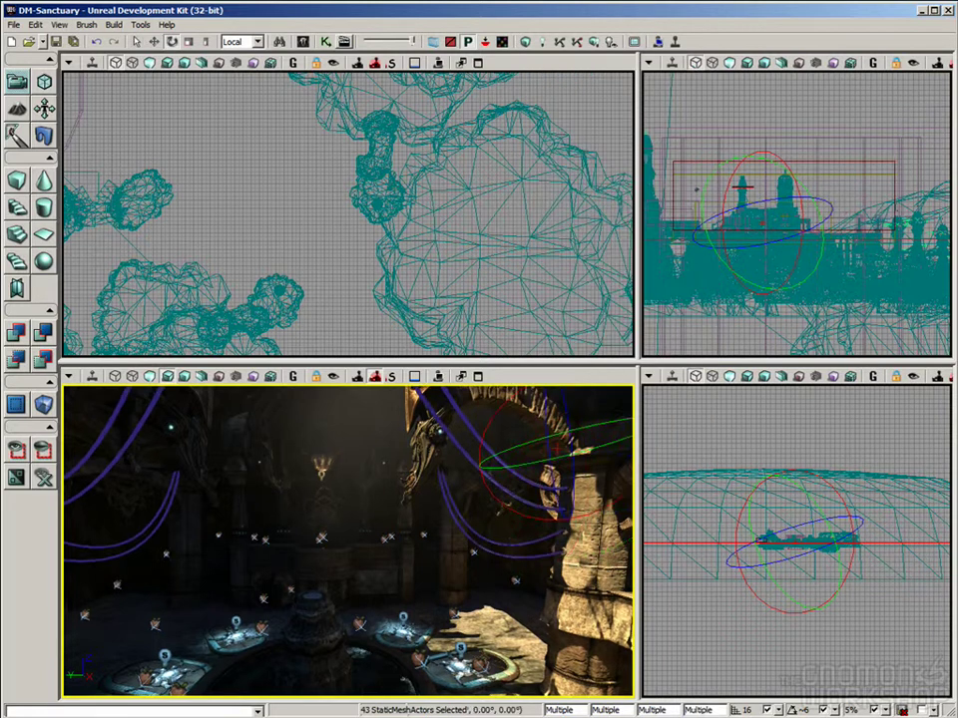
pyautogui.click(47, 451)
pyautogui.moveTo(429, 600); pyautogui.dragTo(409, 595, button='right')
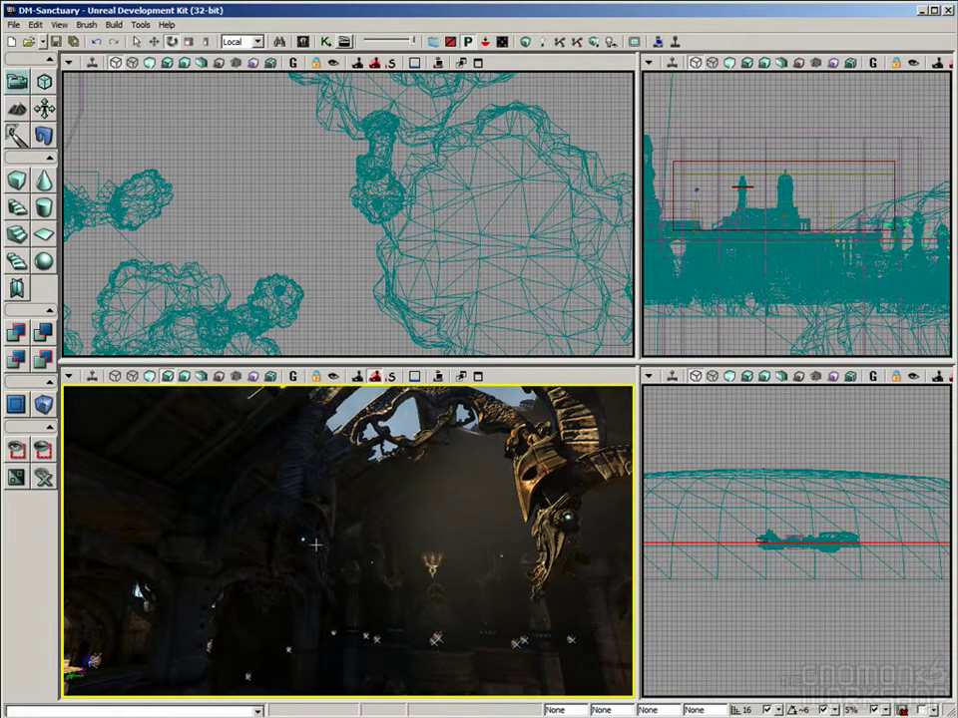
# Select the sky dome mesh outside the temple and open its properties to examine the Collision settings.
pyautogui.moveTo(357, 532); pyautogui.dragTo(356, 543, button='right')
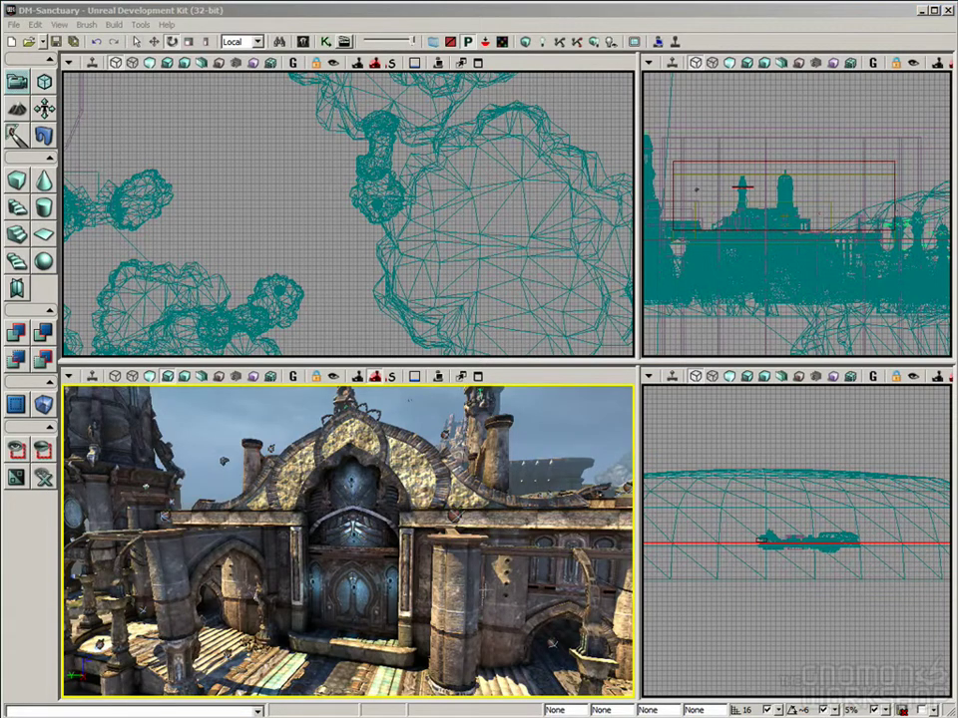
pyautogui.moveTo(475, 453); pyautogui.dragTo(502, 414, button='right')
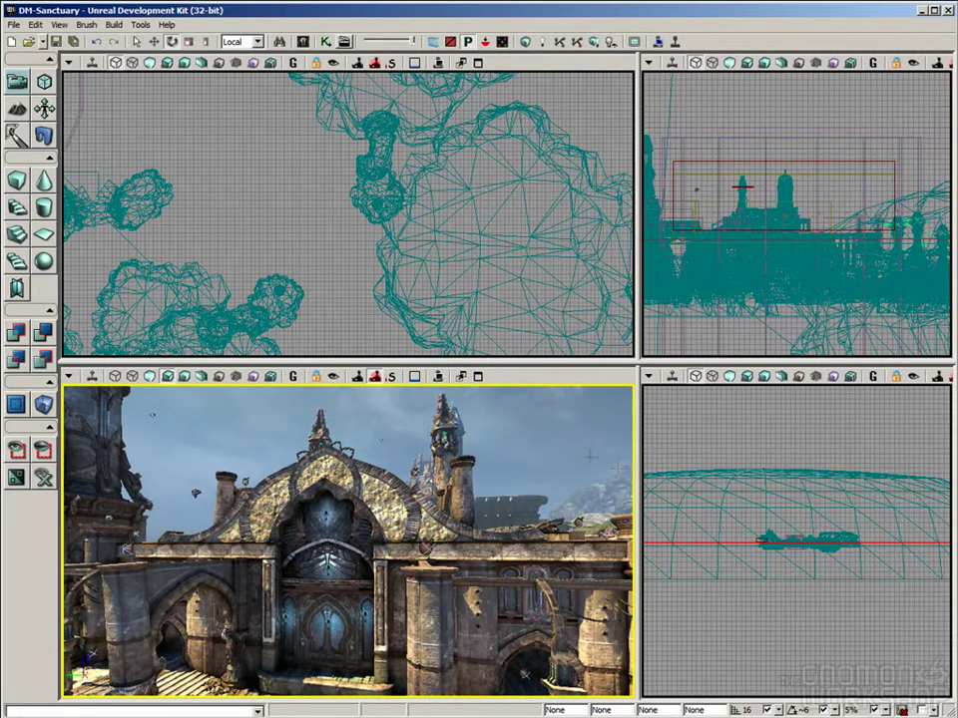
pyautogui.moveTo(578, 432); pyautogui.dragTo(603, 432)
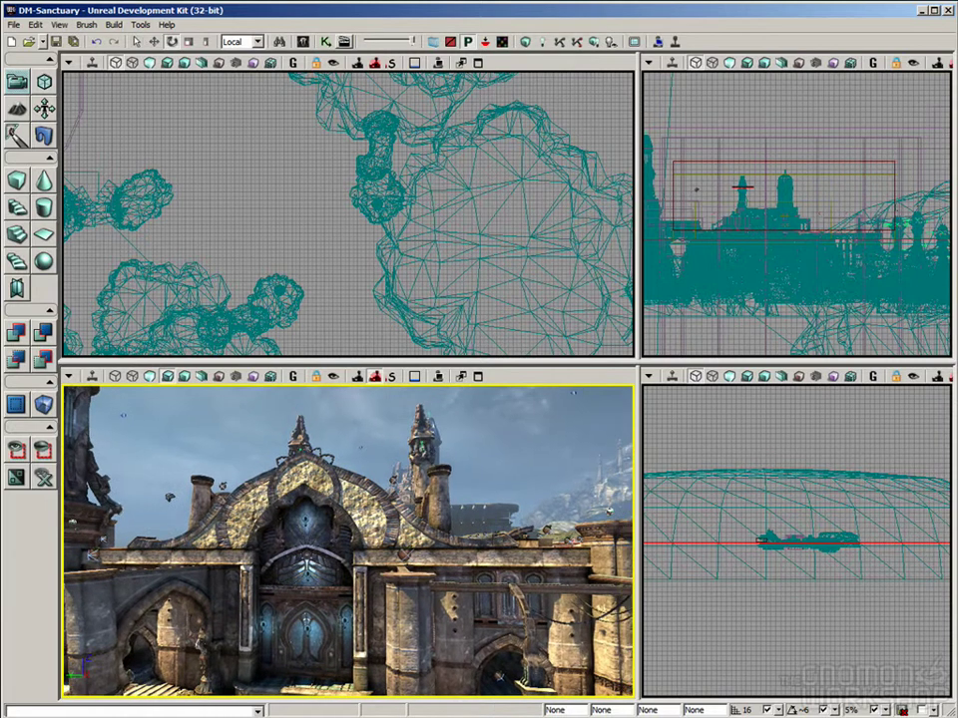
pyautogui.click(490, 424)
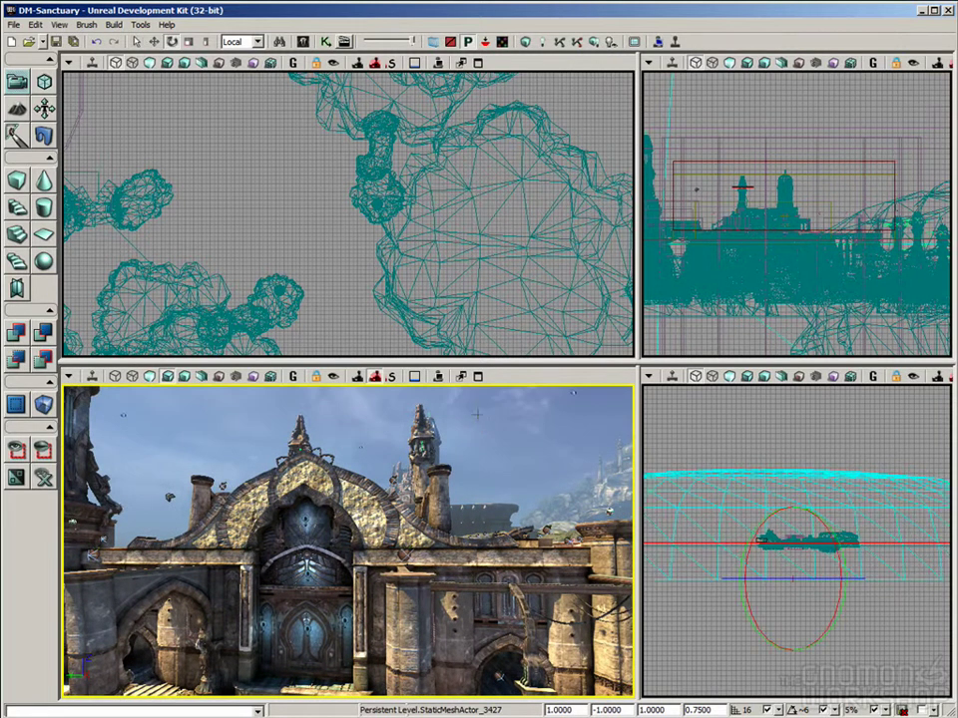
pyautogui.press('F4')
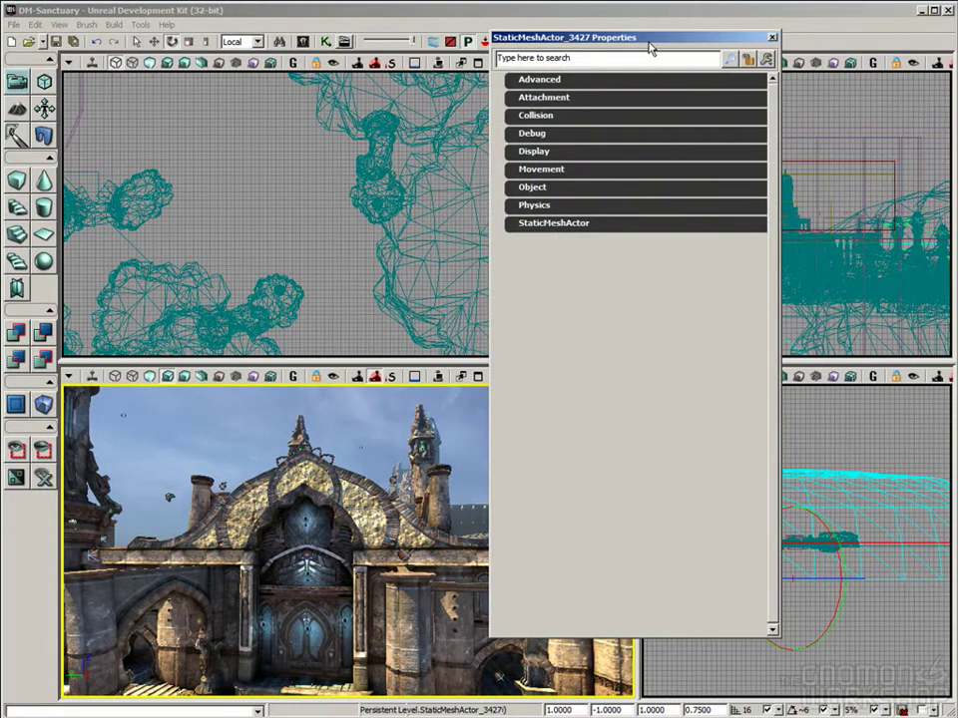
pyautogui.moveTo(650, 47); pyautogui.dragTo(718, 48)
pyautogui.moveTo(299, 479); pyautogui.dragTo(221, 487)
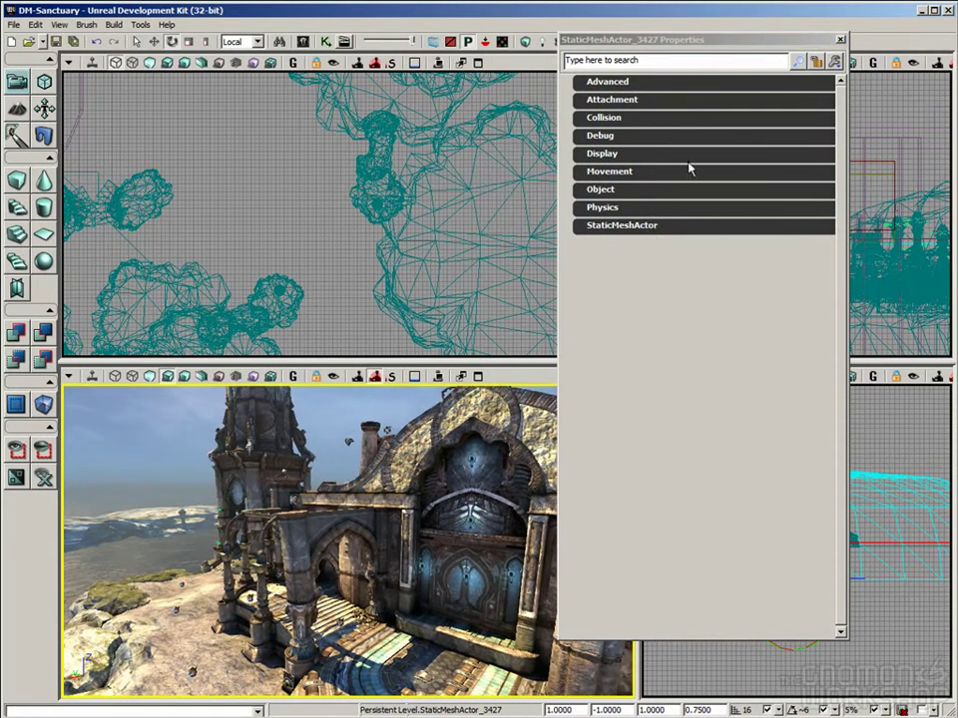
pyautogui.click(614, 119)
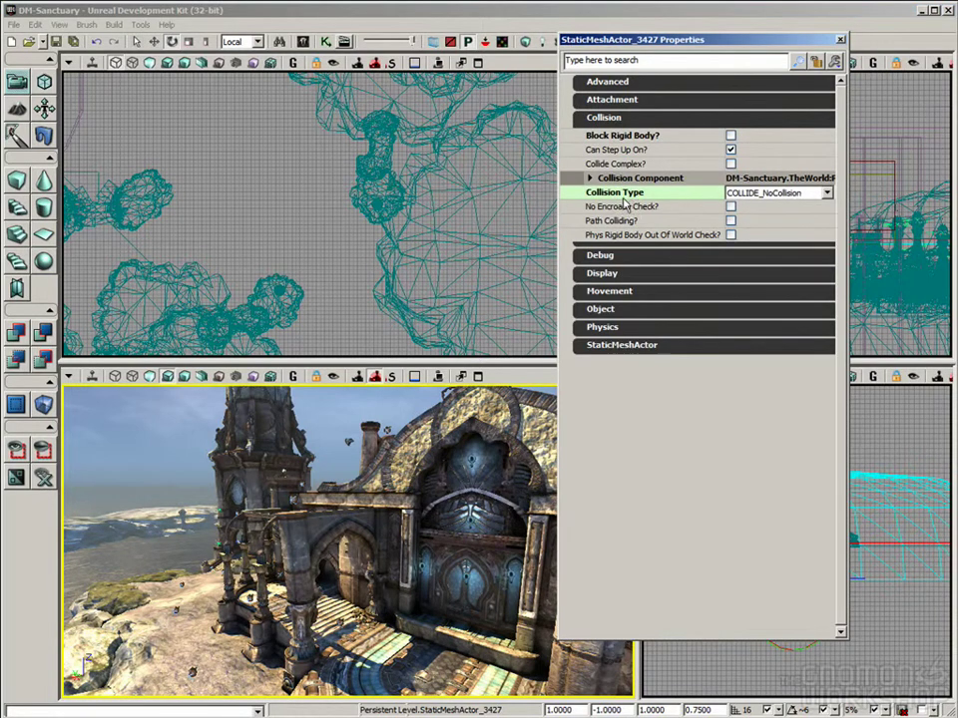
pyautogui.moveTo(624, 212)
# Select by property every actor sharing the sky dome's COLLIDE_NoCollision Collision Type, examine the selection and clear it.
pyautogui.click(34, 25)
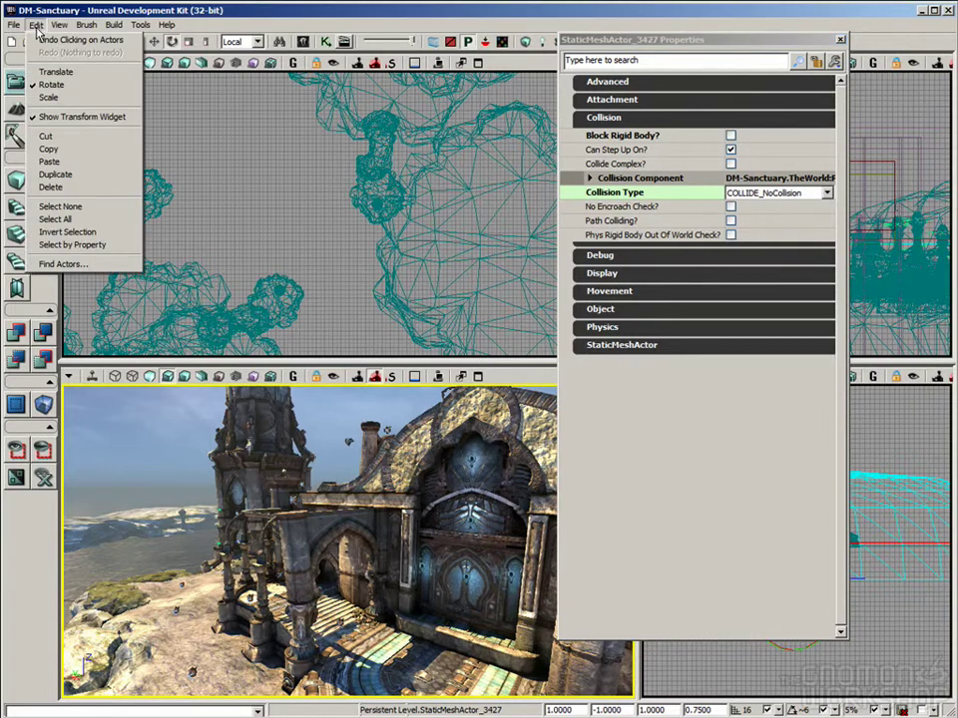
pyautogui.click(72, 244)
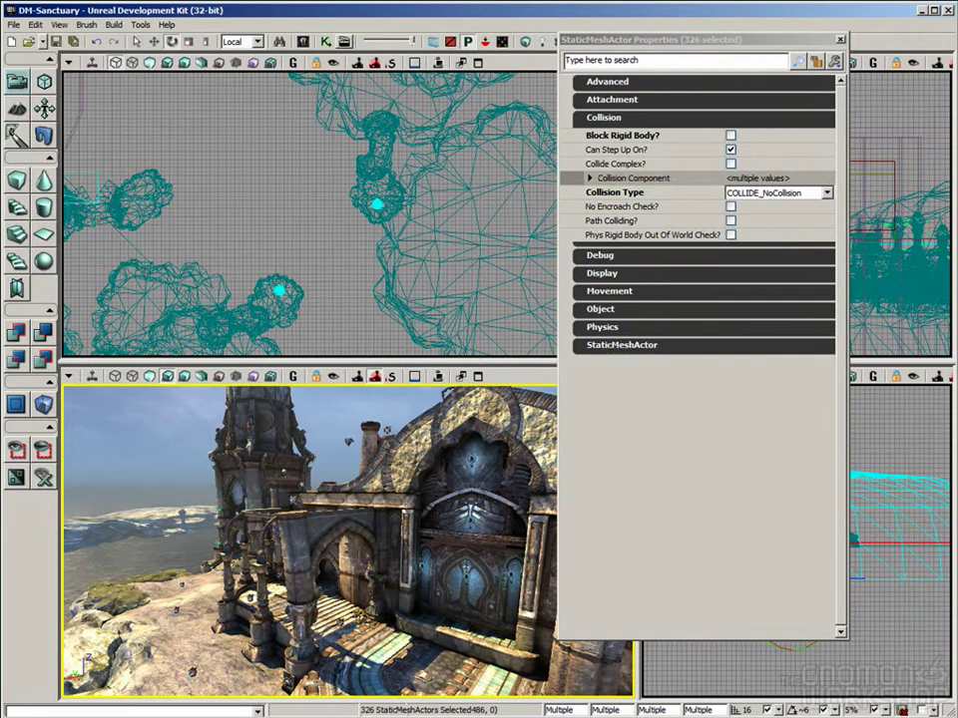
pyautogui.moveTo(309, 539)
pyautogui.mouseDown()
pyautogui.moveTo(350, 499)
pyautogui.moveTo(309, 539)
pyautogui.mouseUp()
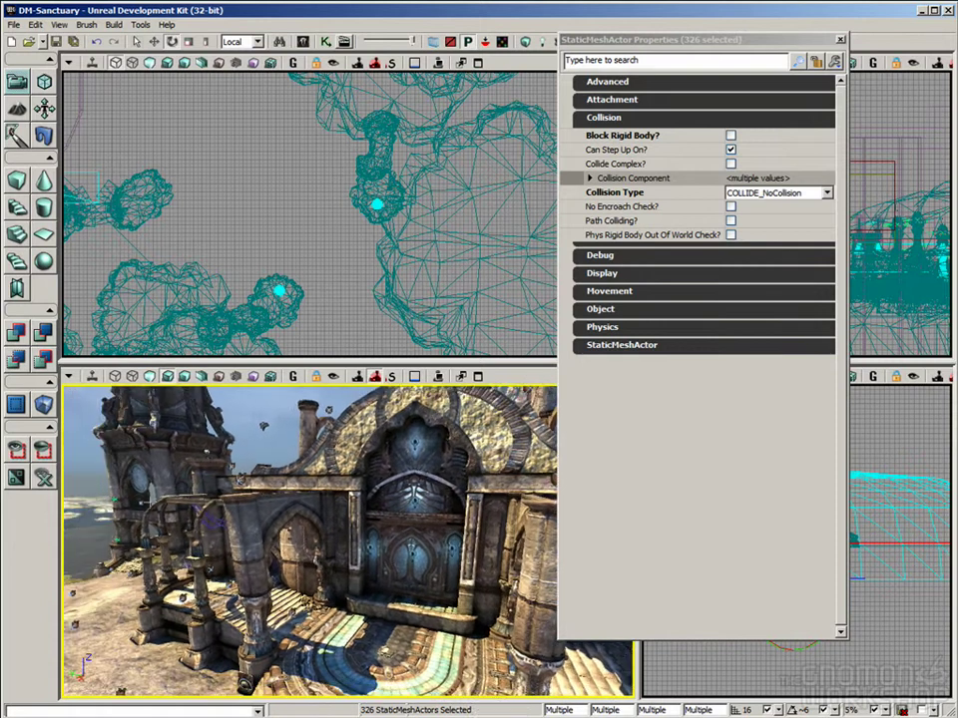
pyautogui.click(641, 198)
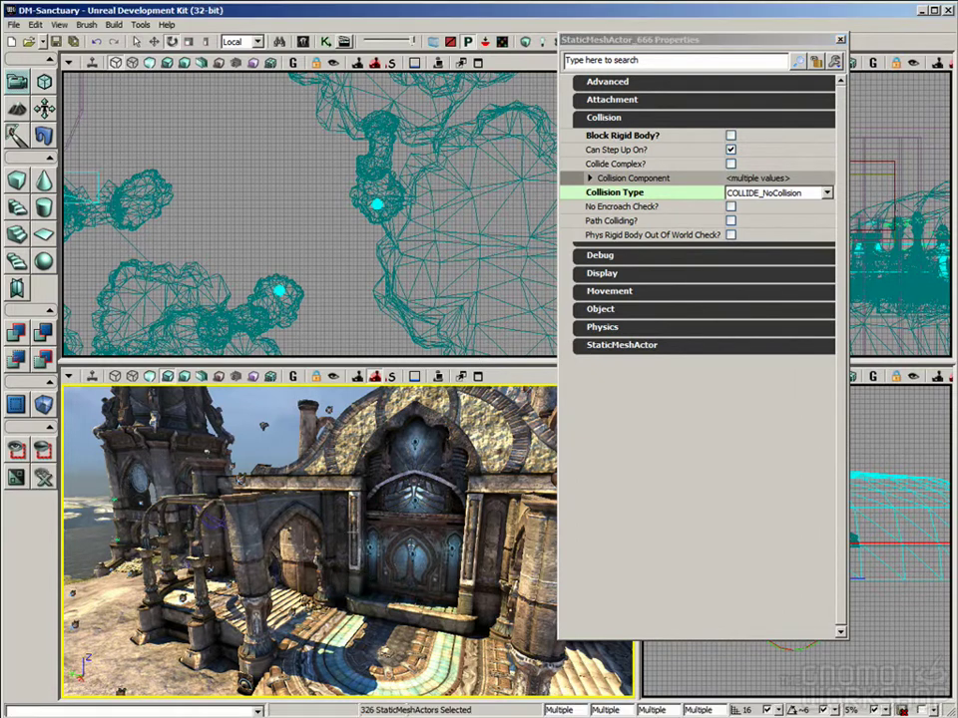
pyautogui.rightClick(325, 536)
pyautogui.click(253, 188)
pyautogui.moveTo(254, 187); pyautogui.dragTo(379, 289)
pyautogui.click(274, 345)
pyautogui.moveTo(399, 520); pyautogui.dragTo(256, 491, button='right')
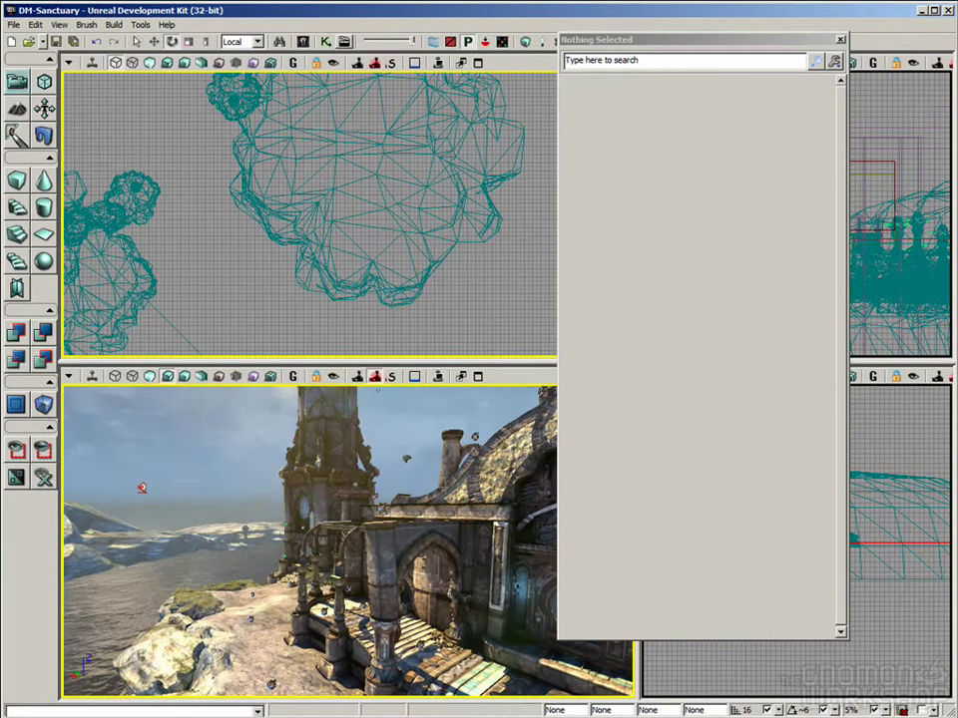
# Reselect by property all actors with Collision Type COLLIDE_NoCollision and hide them.
pyautogui.click(37, 27)
pyautogui.click(130, 246)
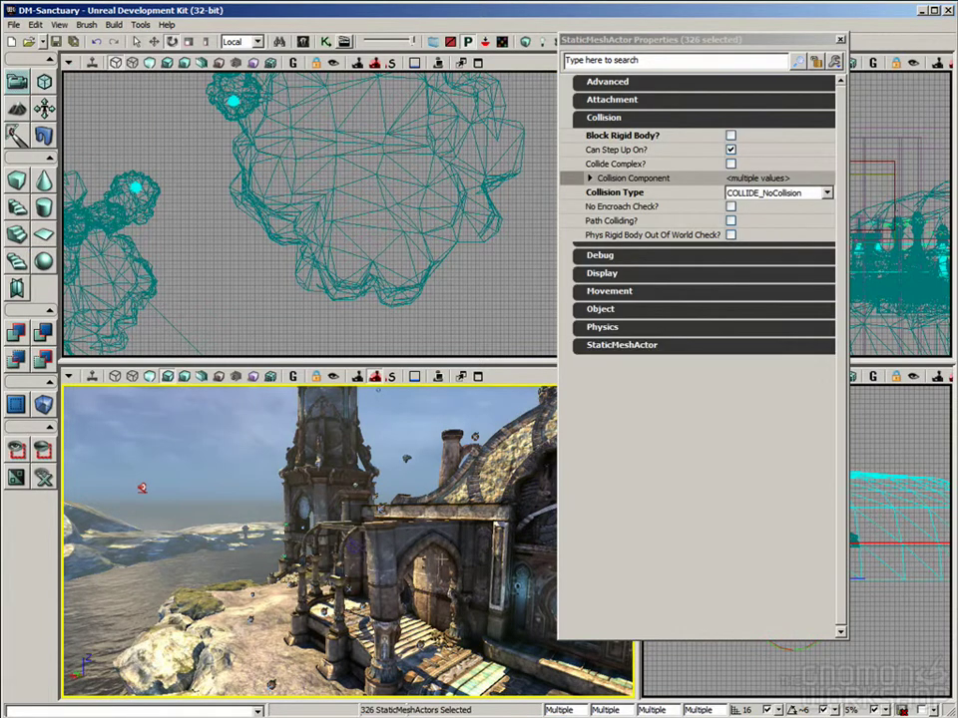
pyautogui.moveTo(423, 547); pyautogui.dragTo(27, 471, button='right')
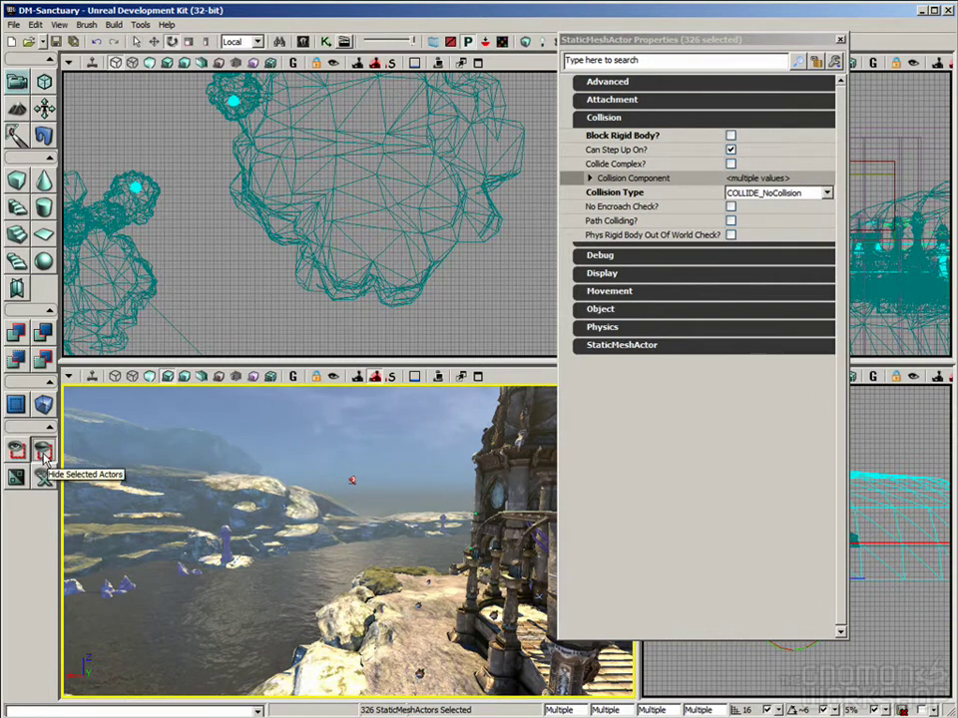
pyautogui.click(43, 453)
# Select the tower's domed cap and the distant cliff mesh in turn to examine each one's Collision Type.
pyautogui.moveTo(249, 499); pyautogui.dragTo(289, 499)
pyautogui.moveTo(300, 606); pyautogui.dragTo(575, 564, button='right')
pyautogui.moveTo(431, 544); pyautogui.dragTo(372, 532)
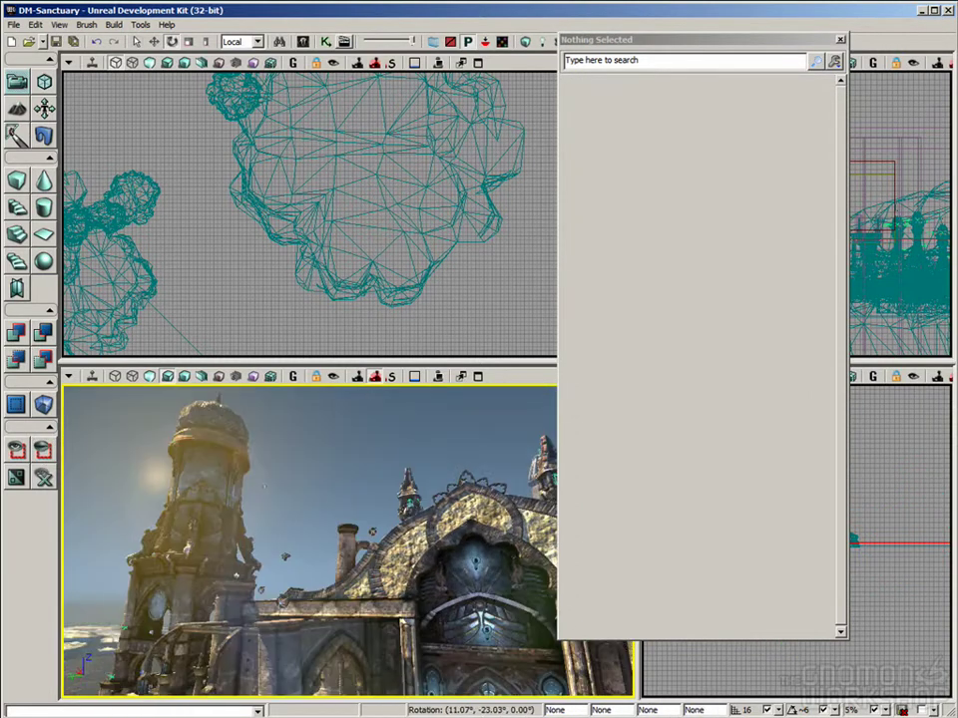
pyautogui.moveTo(372, 532); pyautogui.dragTo(325, 525, button='right')
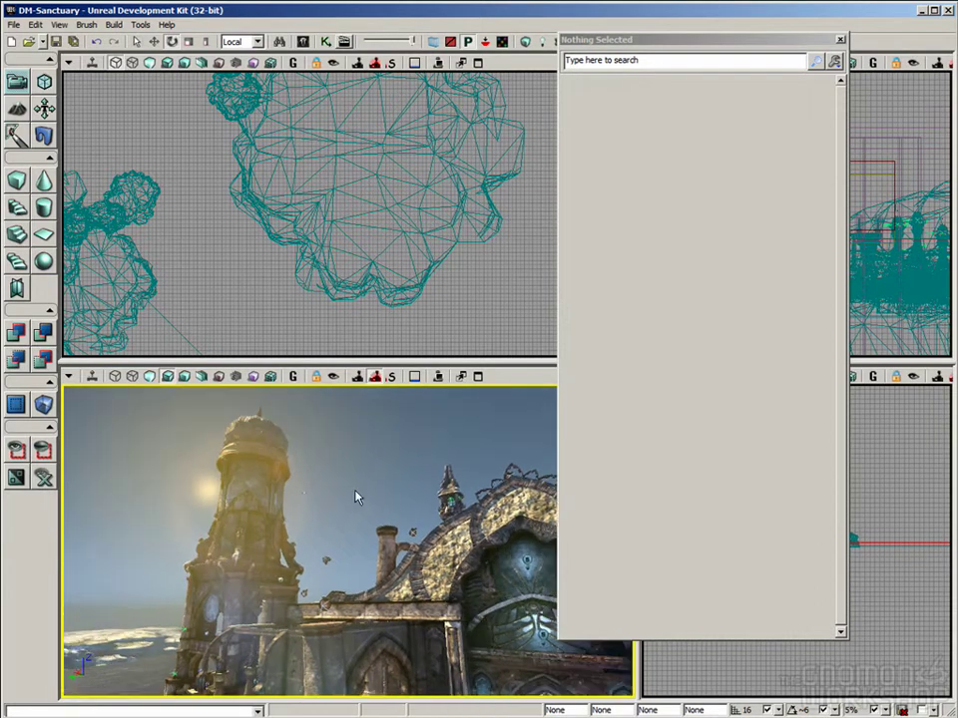
pyautogui.click(264, 425)
pyautogui.click(263, 423)
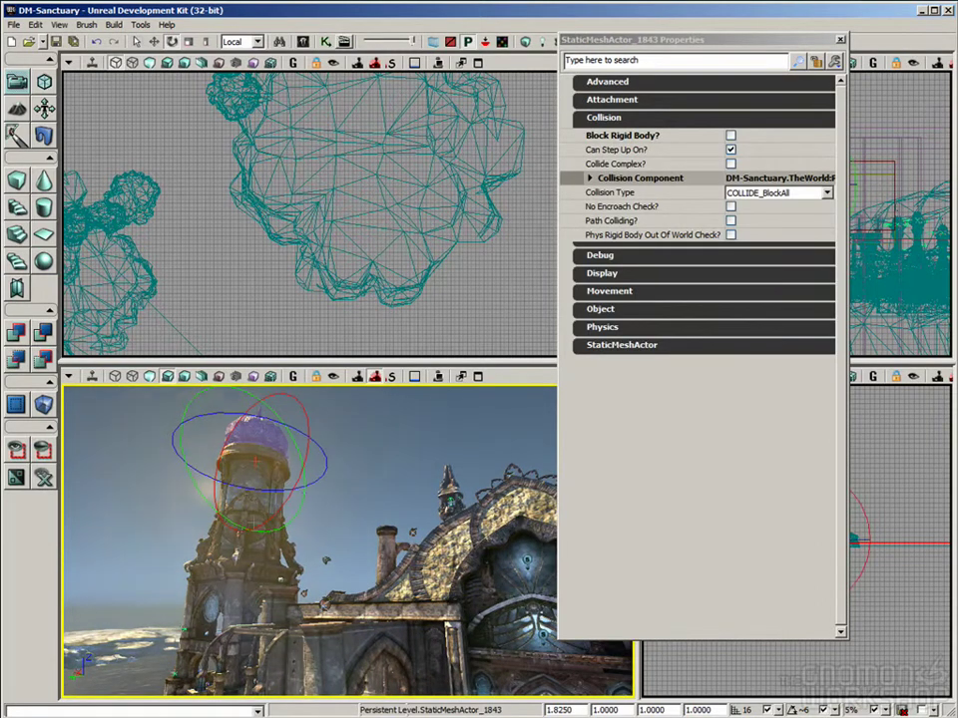
pyautogui.moveTo(93, 565); pyautogui.dragTo(440, 508)
pyautogui.click(395, 508)
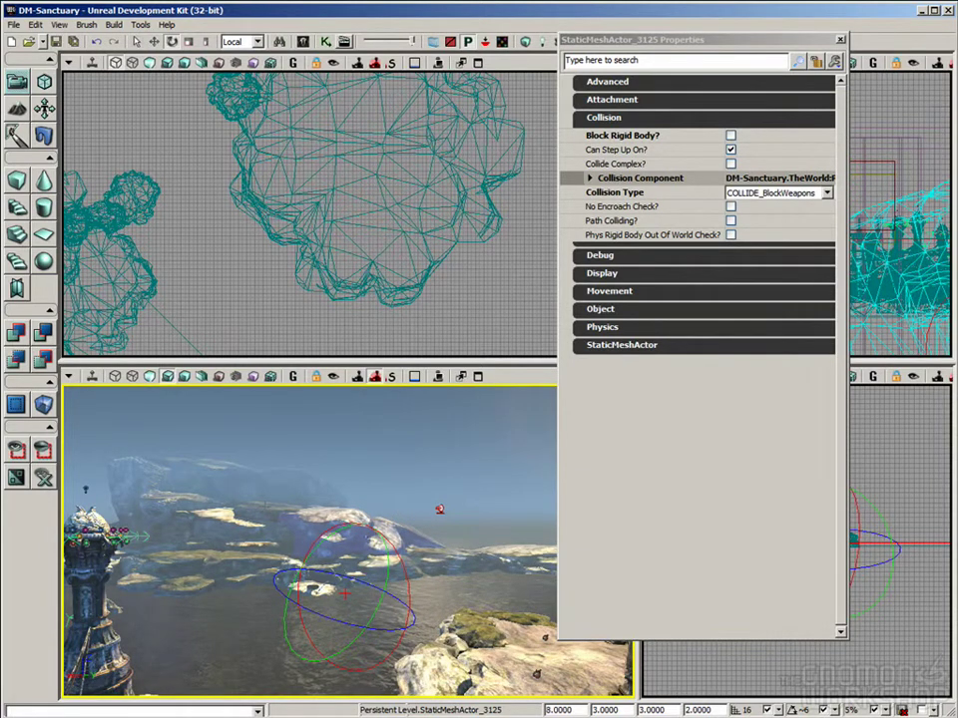
pyautogui.moveTo(359, 528); pyautogui.dragTo(322, 534, button='right')
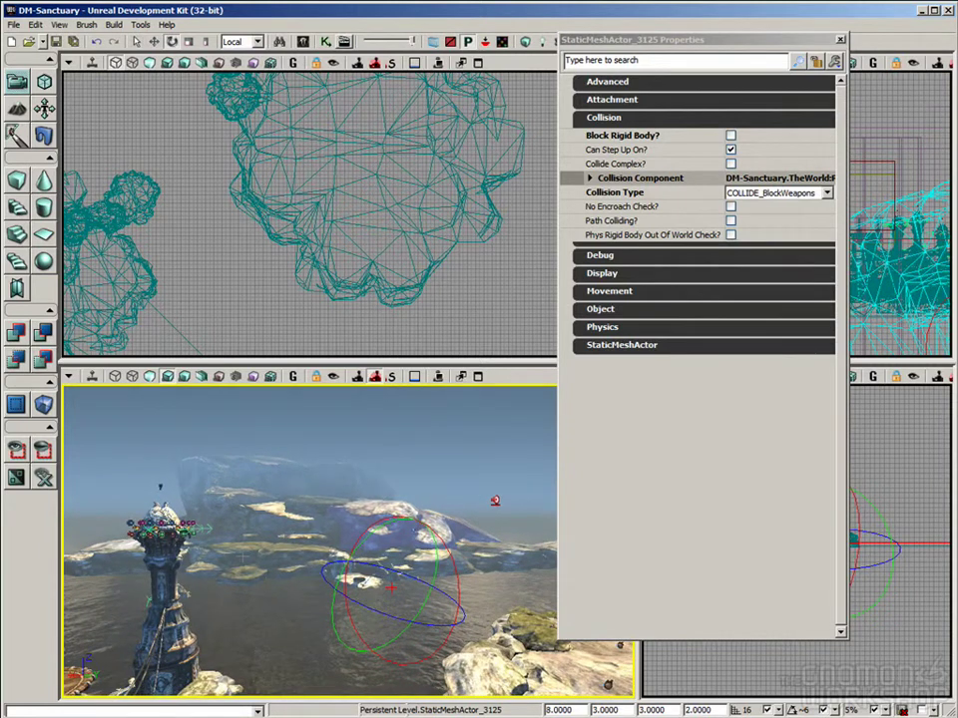
pyautogui.click(643, 194)
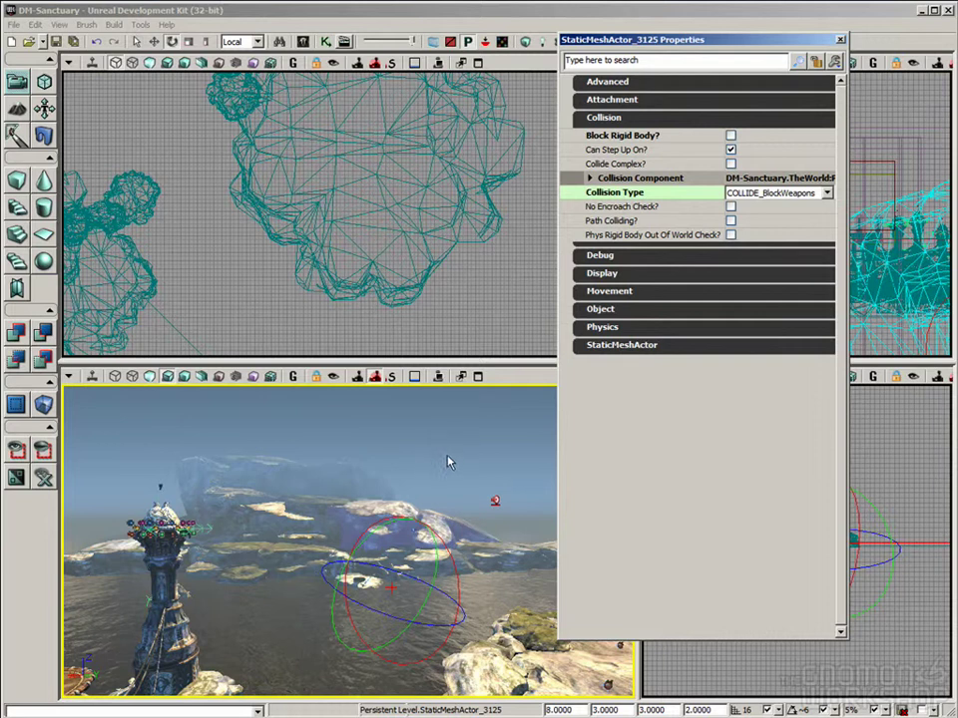
# Examine the cliff mesh's Lightmass settings in its static mesh component, including Use Emissive For Static Lighting.
pyautogui.click(652, 119)
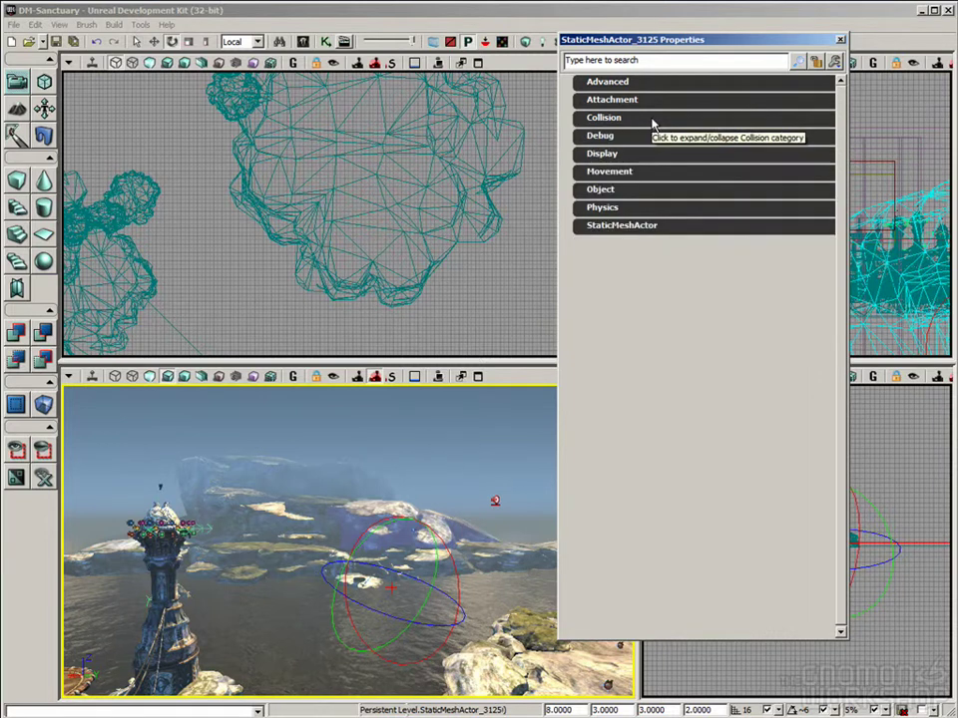
pyautogui.click(641, 227)
pyautogui.click(635, 243)
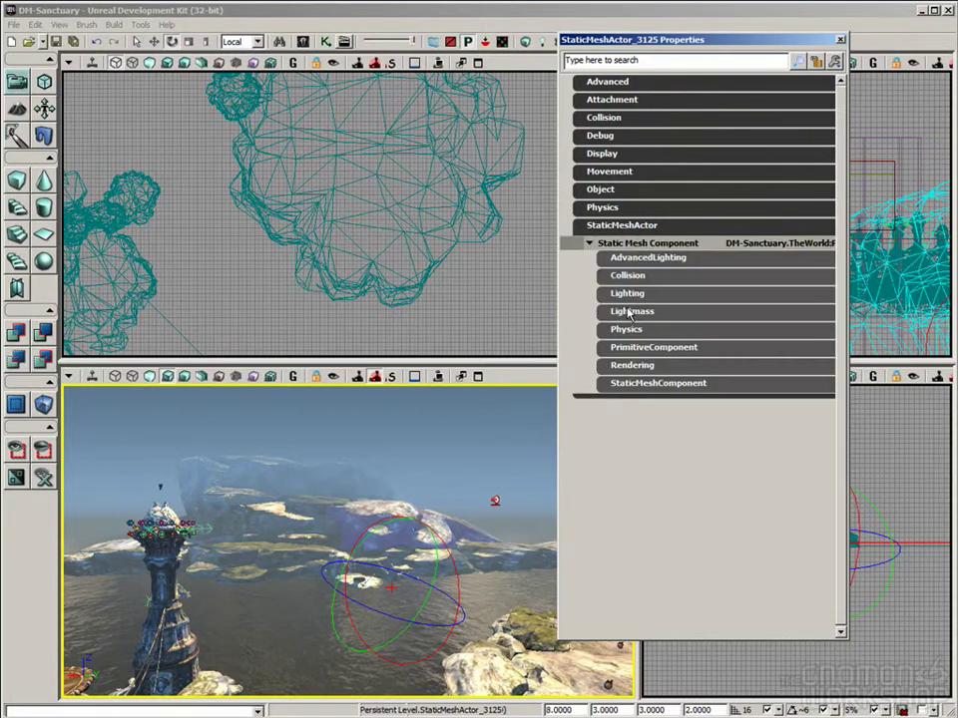
pyautogui.click(632, 311)
pyautogui.click(643, 330)
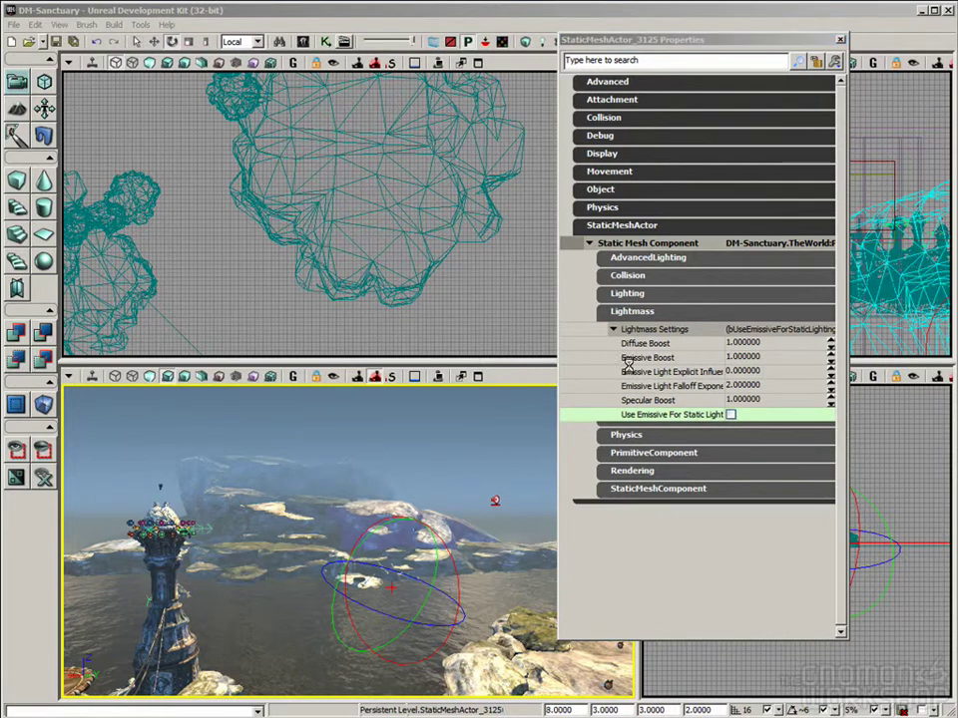
pyautogui.click(689, 415)
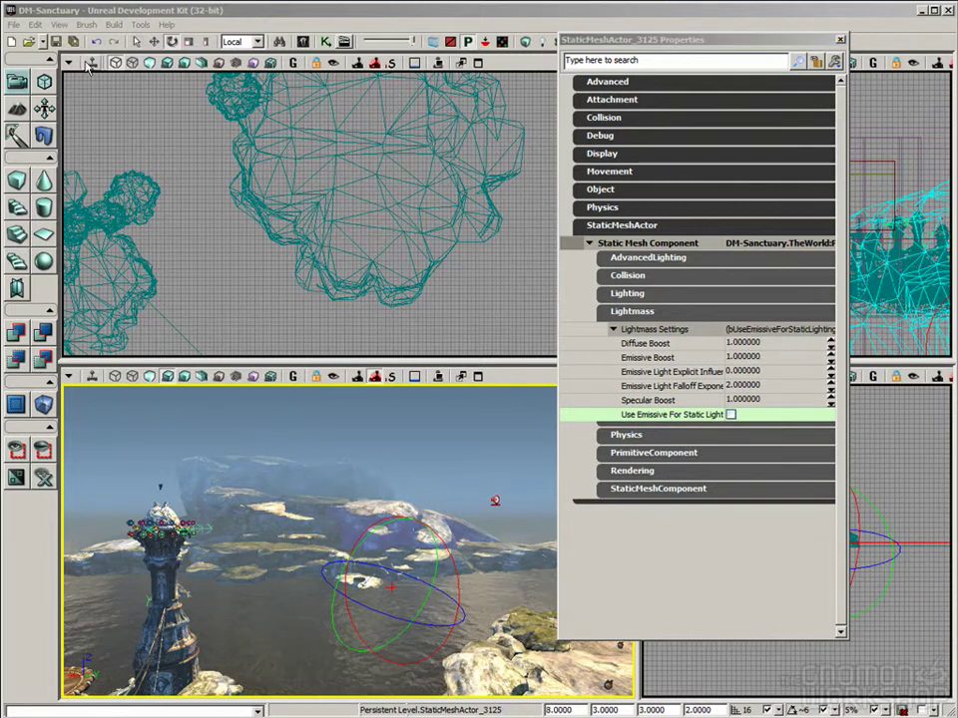
# Reopen the BSPRoom04 level without saving any changes to DM-Sanctuary.
pyautogui.click(37, 42)
pyautogui.click(150, 78)
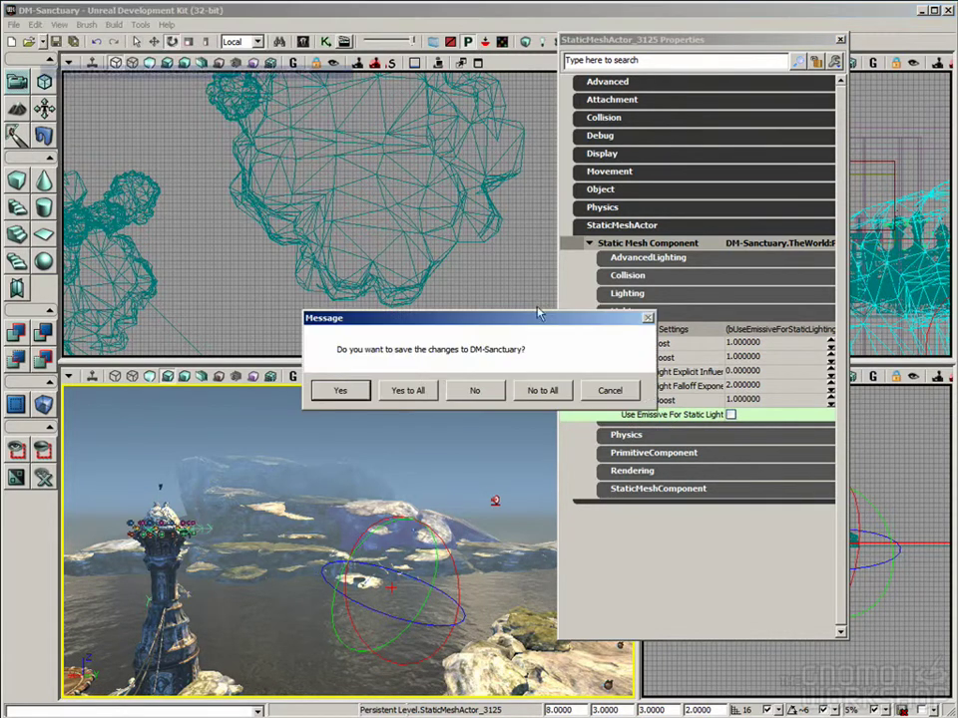
pyautogui.click(542, 390)
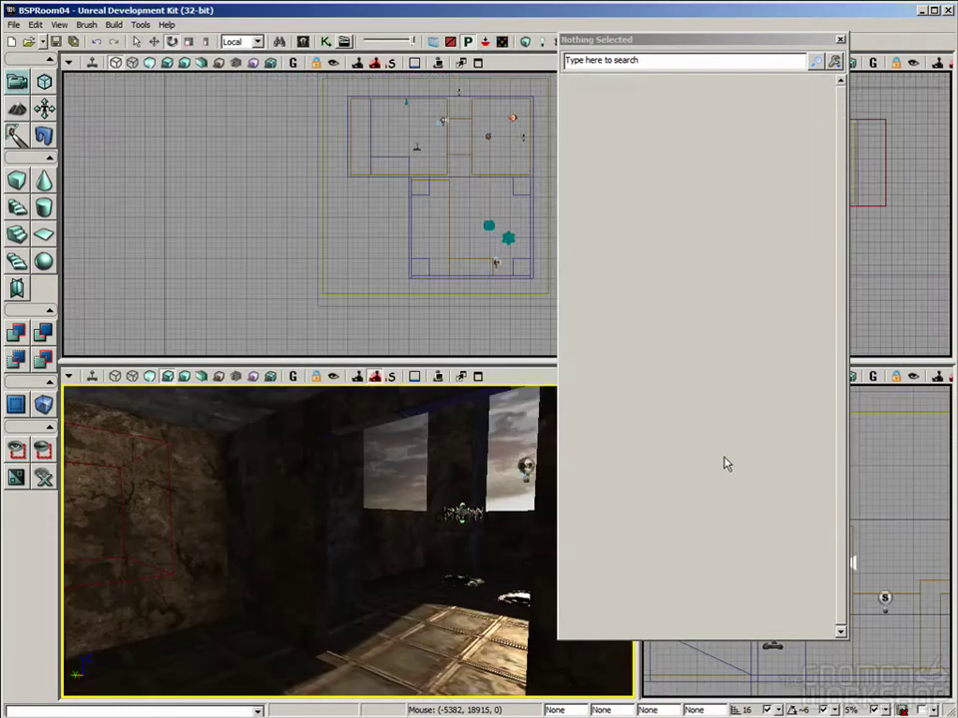
# Run a full build of the BSPRoom04 level and review the KillZ and bAcceptsLights entries in the Map Check.
pyautogui.click(839, 42)
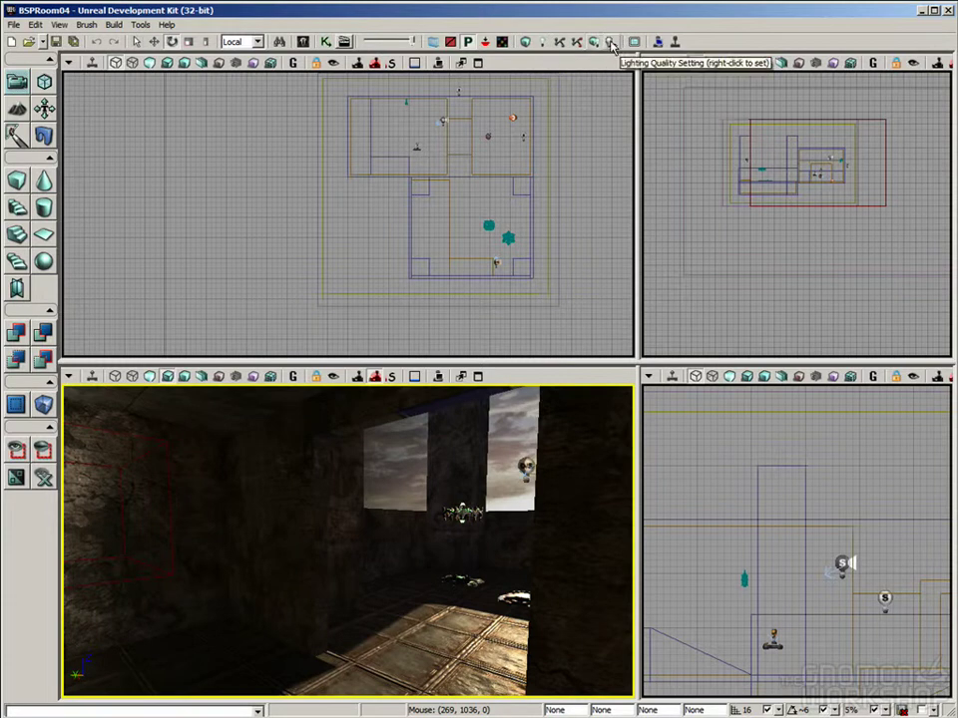
pyautogui.click(594, 43)
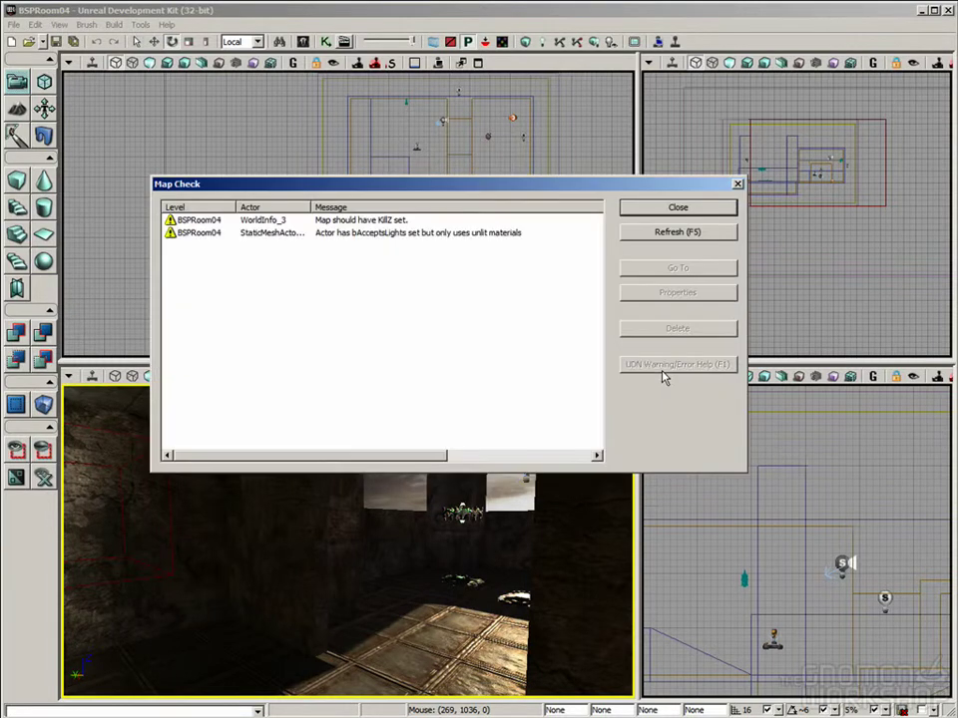
pyautogui.moveTo(456, 185); pyautogui.dragTo(606, 130)
pyautogui.click(621, 180)
pyautogui.click(621, 180)
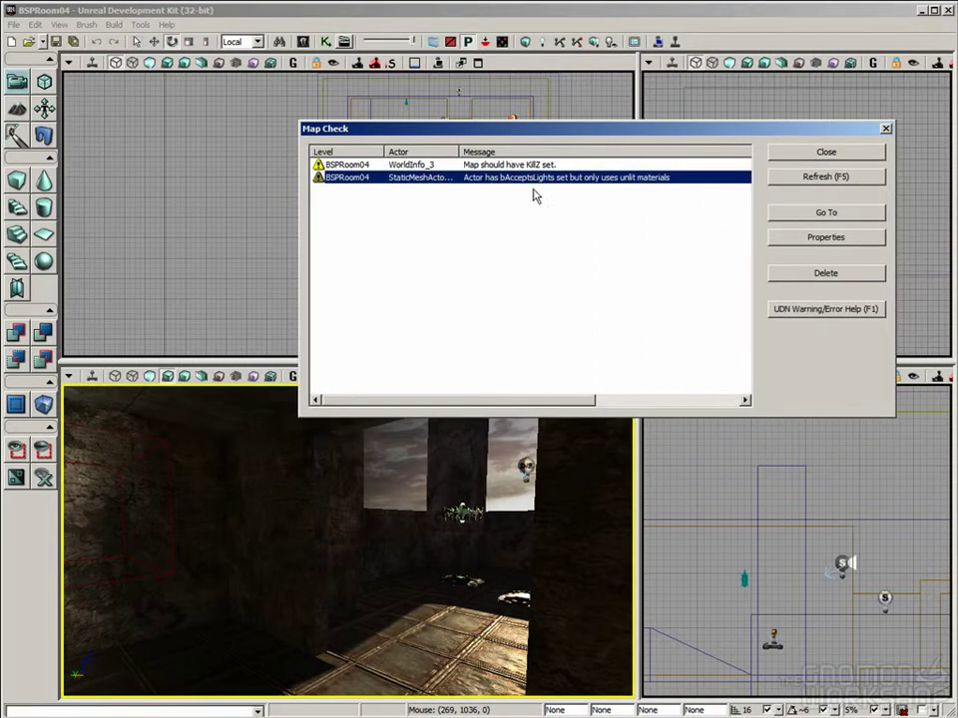
pyautogui.click(477, 162)
pyautogui.click(506, 180)
pyautogui.click(493, 165)
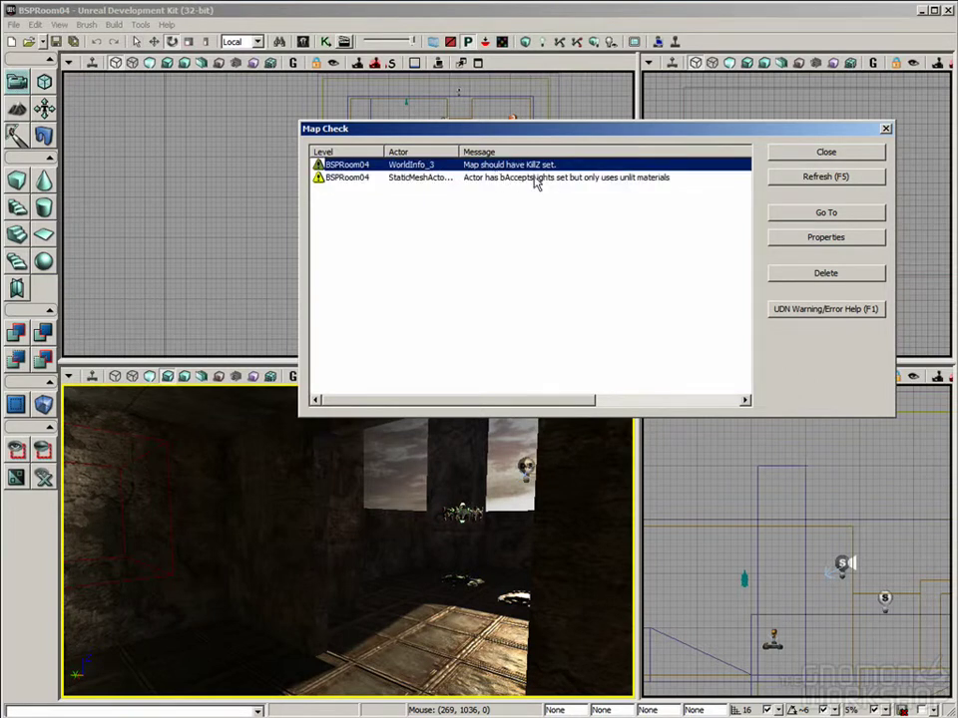
pyautogui.click(534, 179)
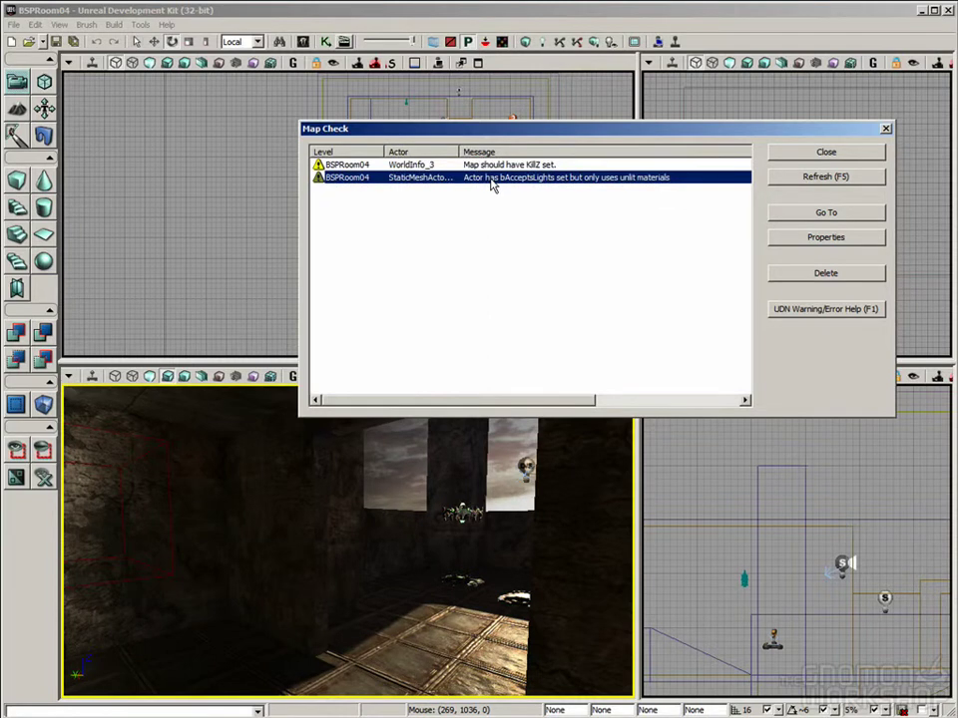
# Go to the static mesh actor flagged in the bAcceptsLights entry and look around it in the perspective view.
pyautogui.doubleClick(491, 184)
pyautogui.moveTo(349, 473); pyautogui.dragTo(368, 535)
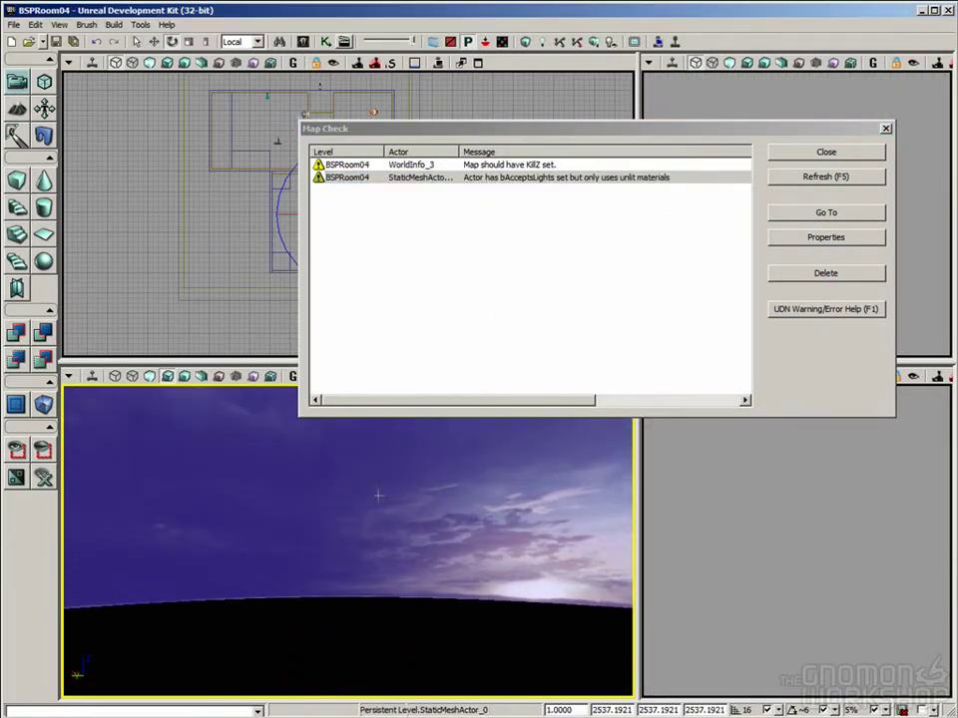
pyautogui.click(511, 181)
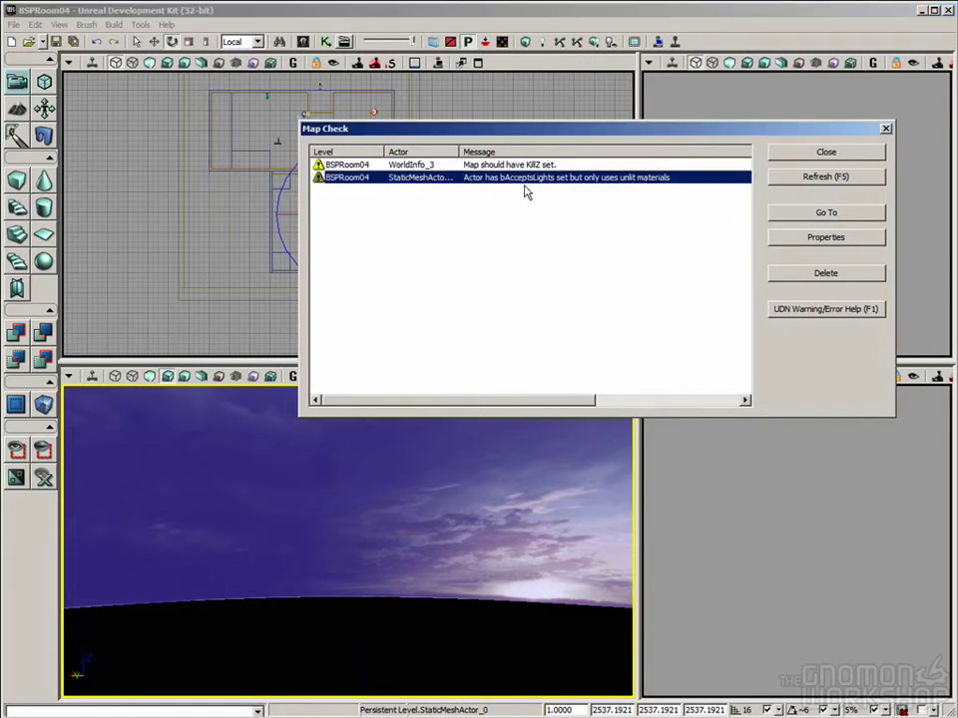
pyautogui.moveTo(360, 458); pyautogui.dragTo(358, 394, button='right')
pyautogui.moveTo(360, 459); pyautogui.dragTo(371, 569, button='right')
pyautogui.moveTo(399, 501); pyautogui.dragTo(399, 471, button='right')
# Disable Accepts Dynamic Lights and Accepts Lights in the flagged sky mesh's static mesh component lighting settings.
pyautogui.press('F4')
pyautogui.click(626, 225)
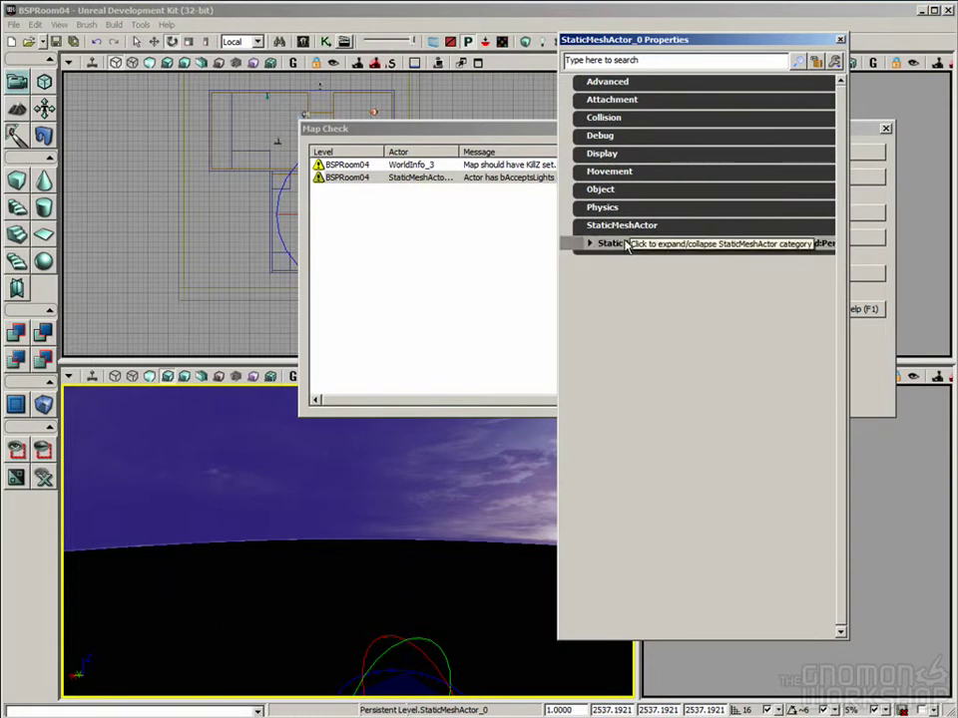
pyautogui.click(643, 242)
pyautogui.click(625, 293)
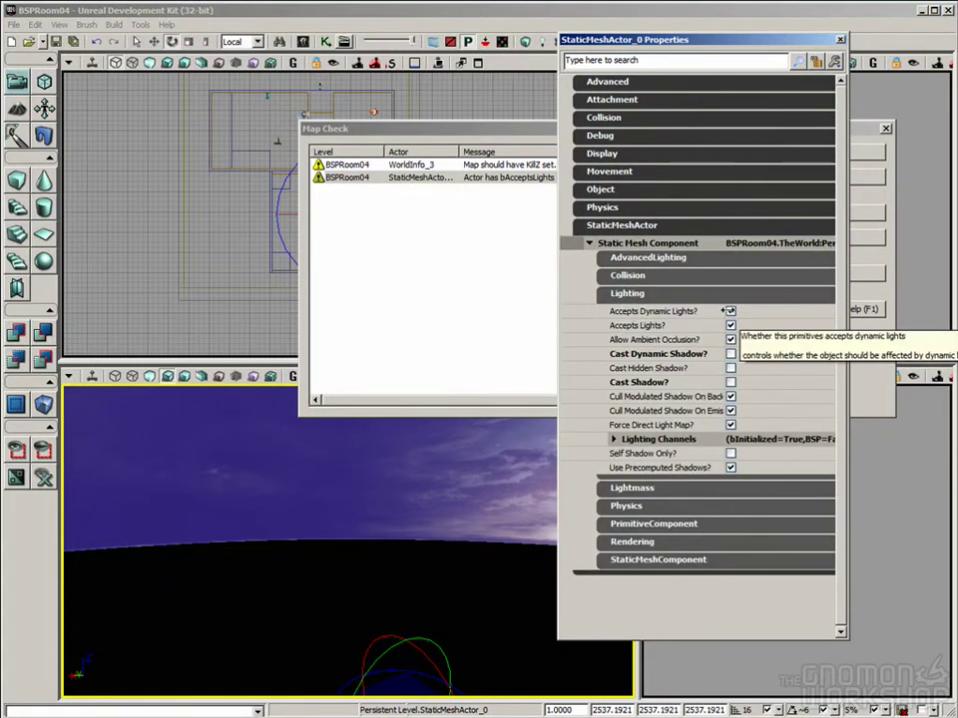
pyautogui.click(732, 312)
pyautogui.click(731, 325)
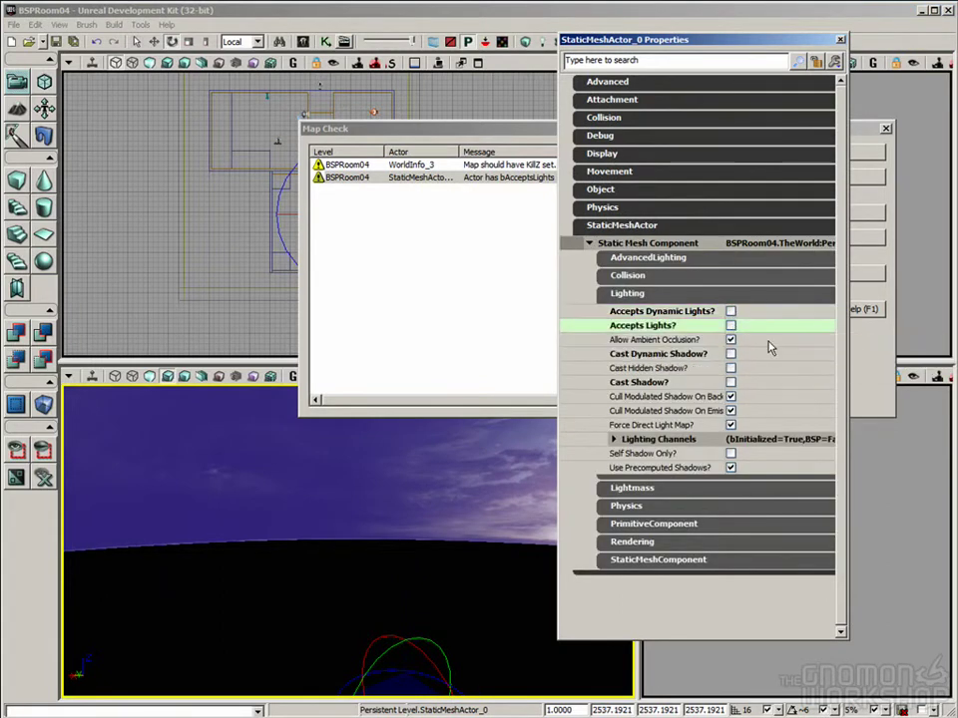
pyautogui.click(840, 40)
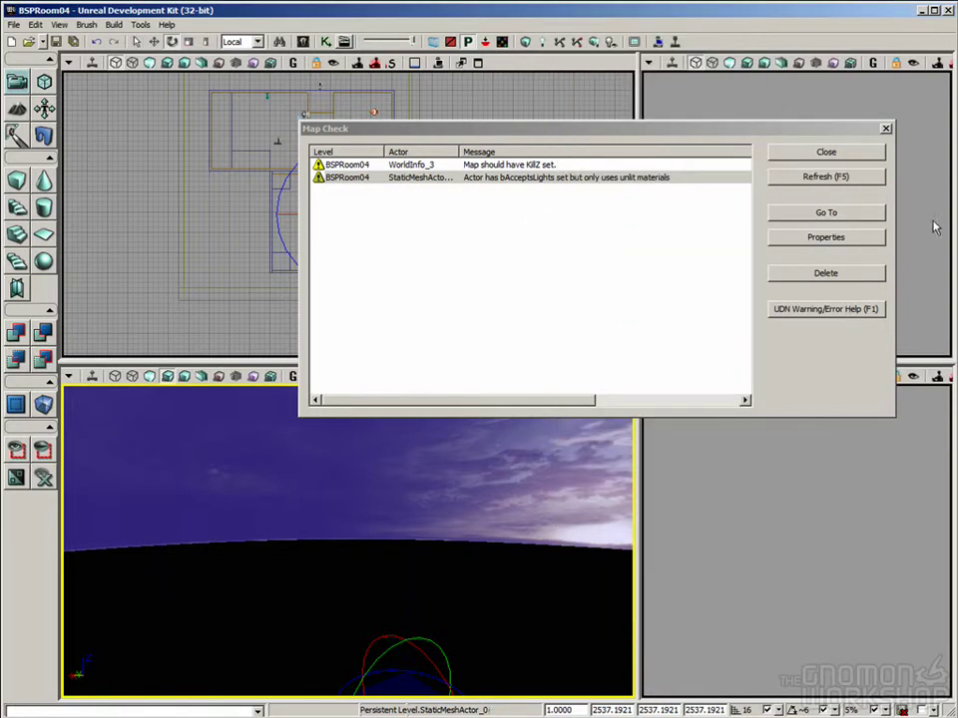
pyautogui.click(826, 152)
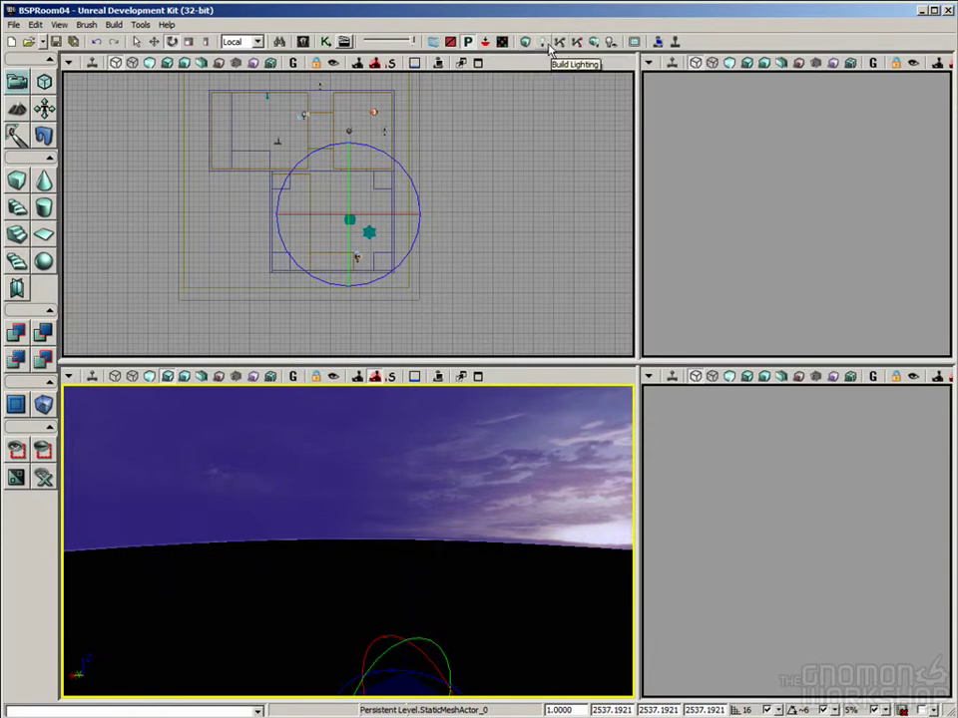
# Check the map for errors and go to the WorldInfo actor behind the missing KillZ entry.
pyautogui.click(453, 188)
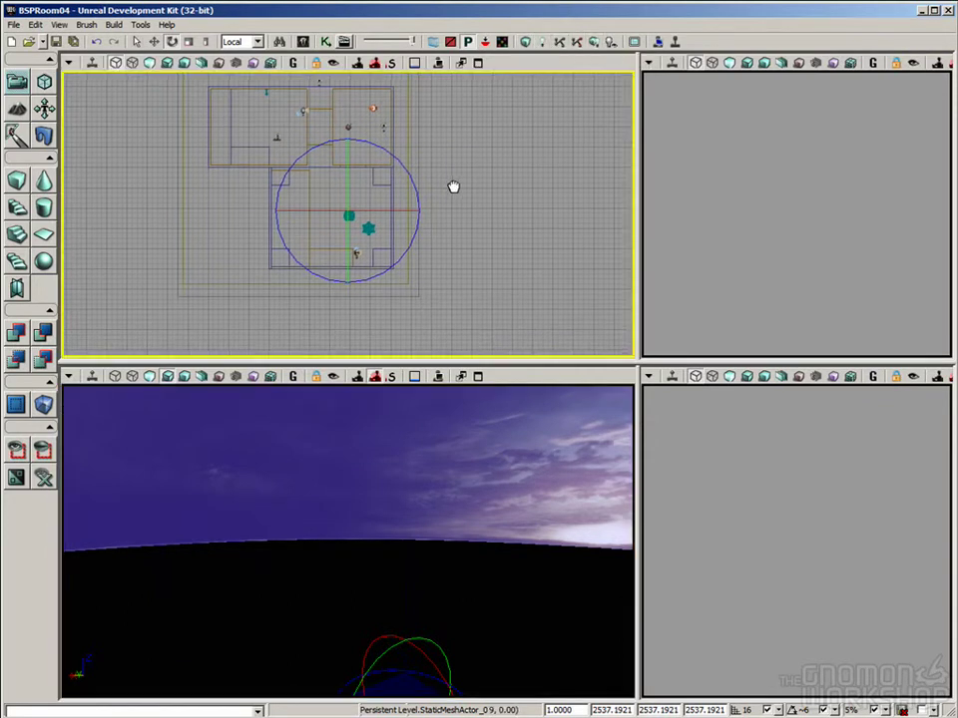
pyautogui.click(138, 26)
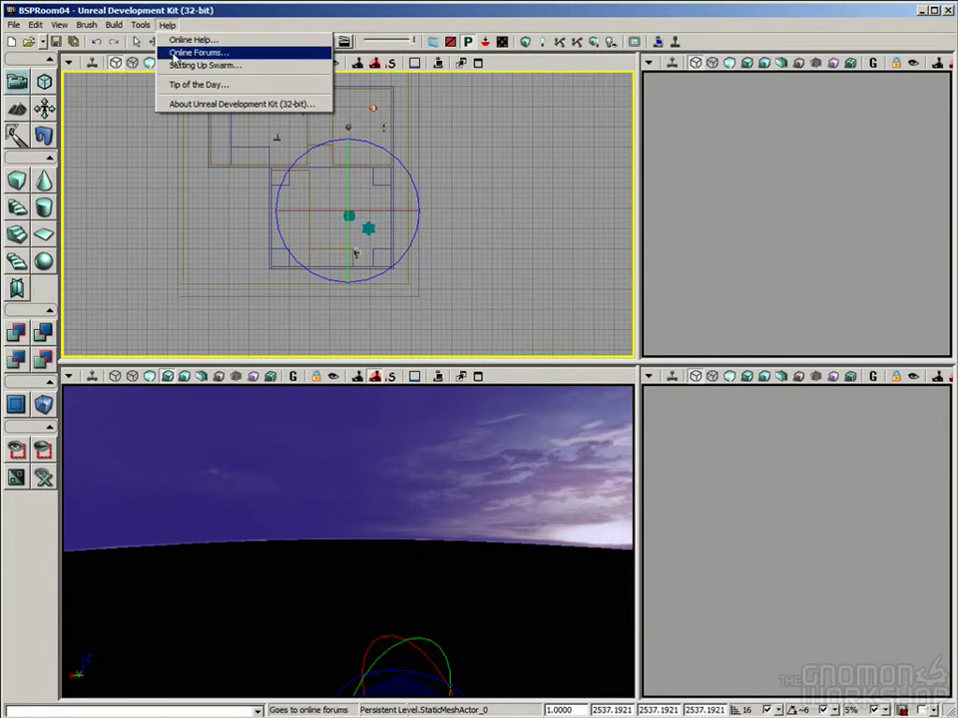
pyautogui.click(155, 56)
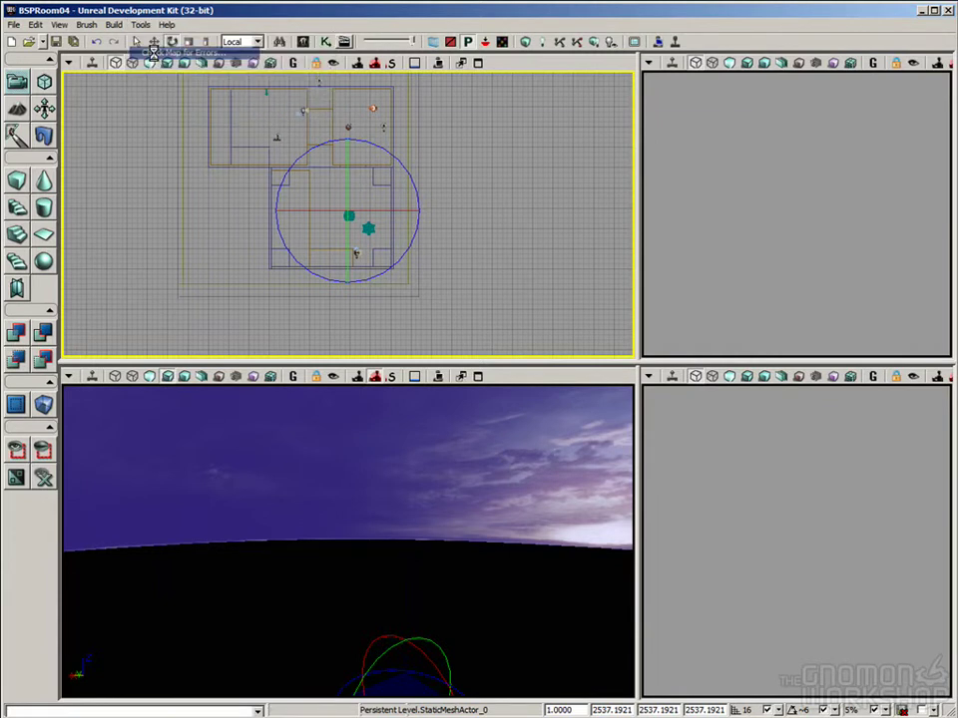
pyautogui.click(512, 167)
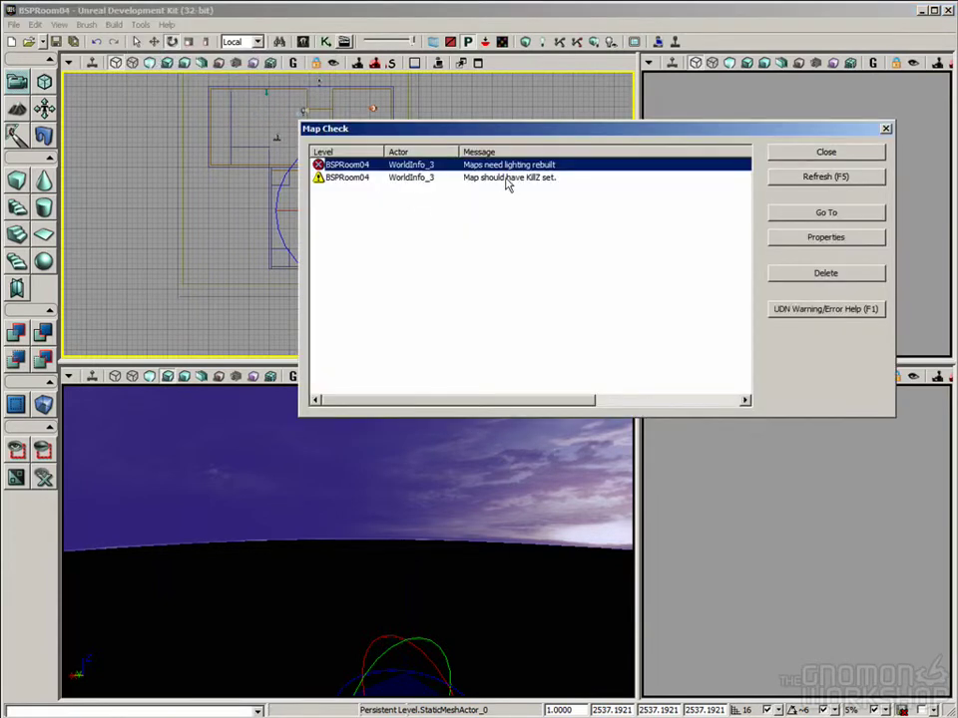
pyautogui.click(507, 177)
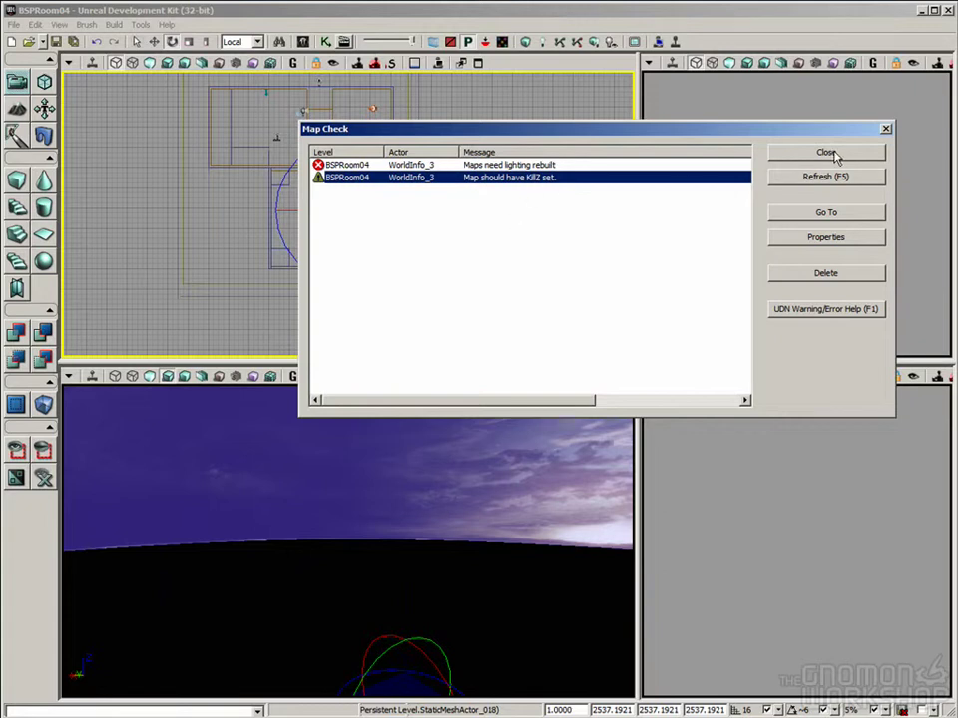
pyautogui.doubleClick(515, 189)
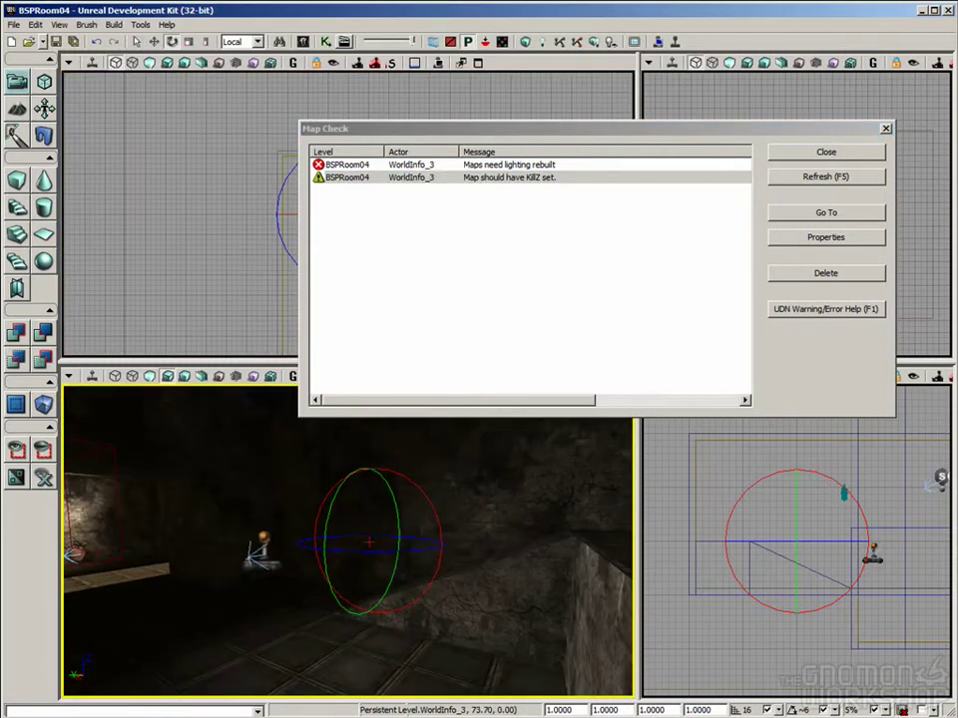
pyautogui.click(546, 180)
pyautogui.click(788, 154)
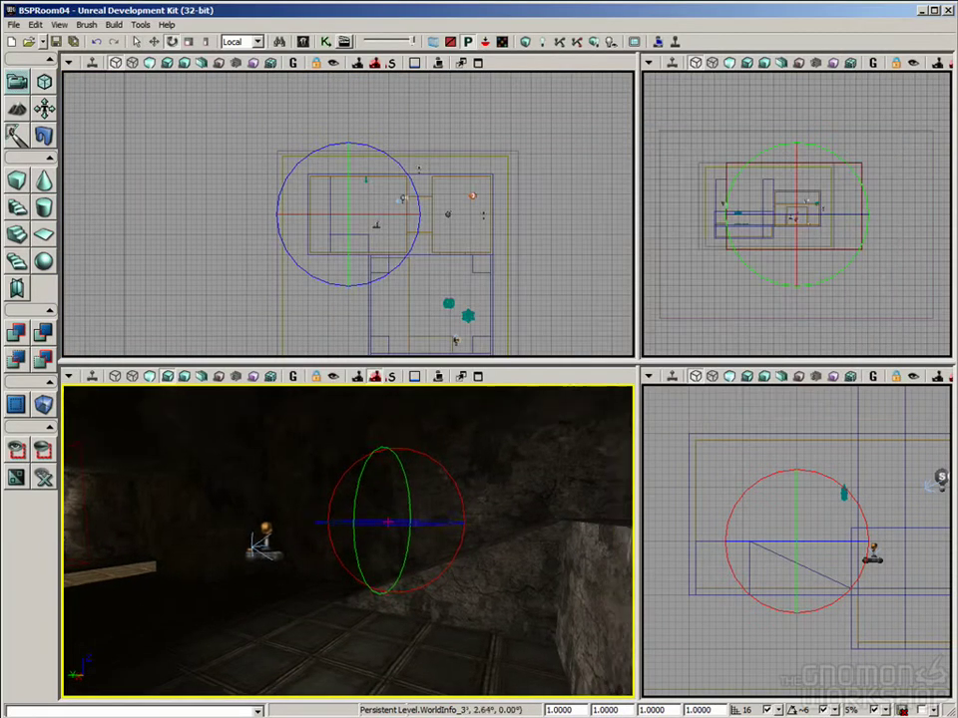
# Run the map error check once more and review its KillZ entry.
pyautogui.moveTo(481, 496); pyautogui.dragTo(499, 478, button='right')
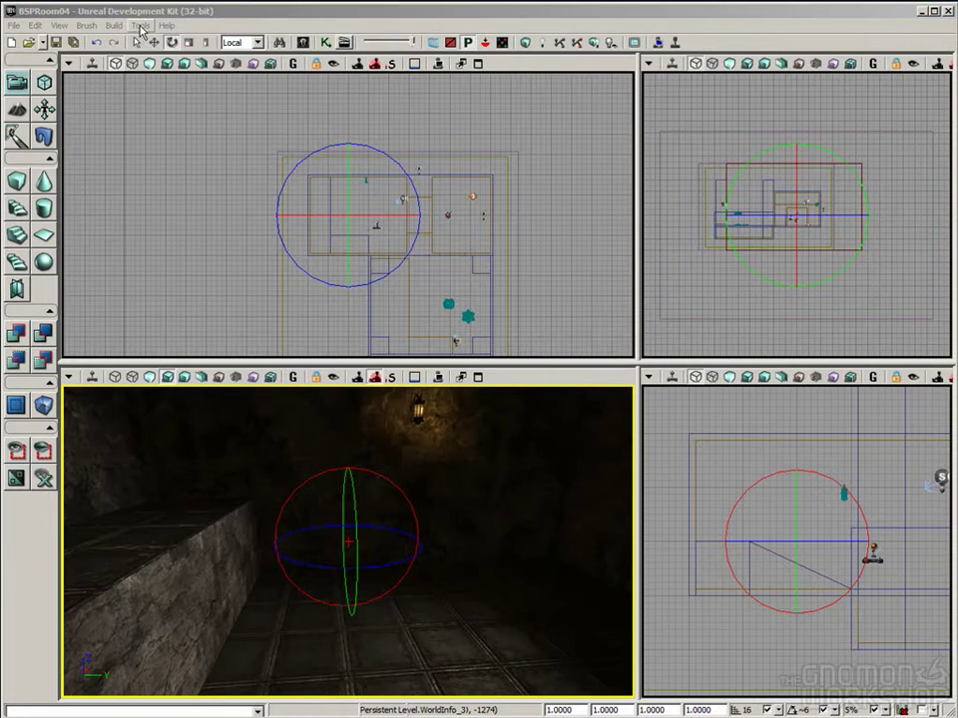
pyautogui.click(140, 26)
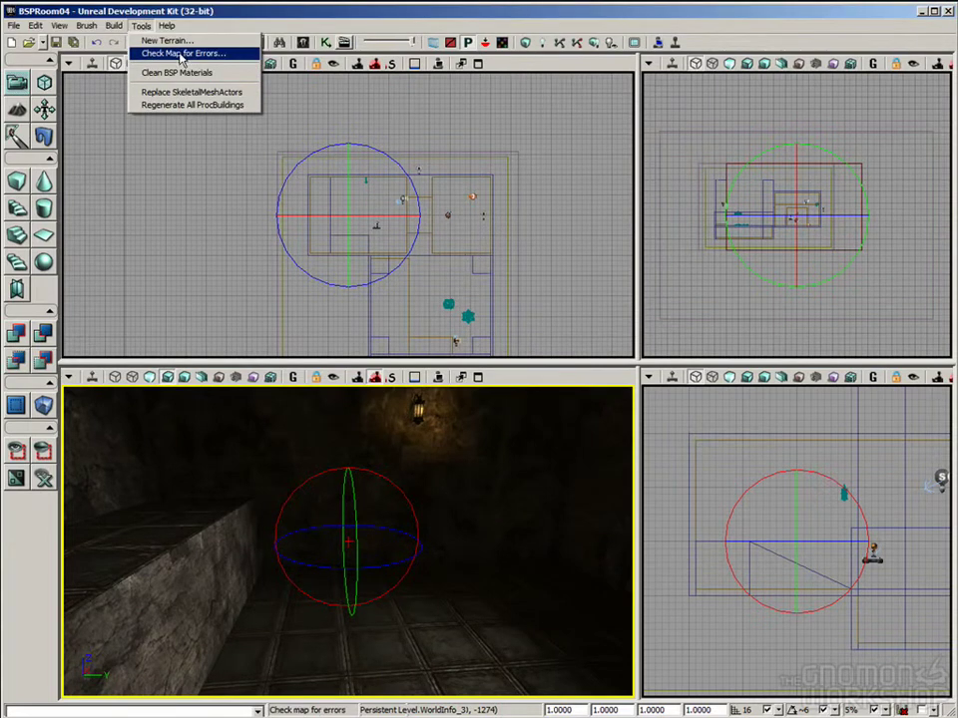
pyautogui.click(180, 58)
pyautogui.click(546, 165)
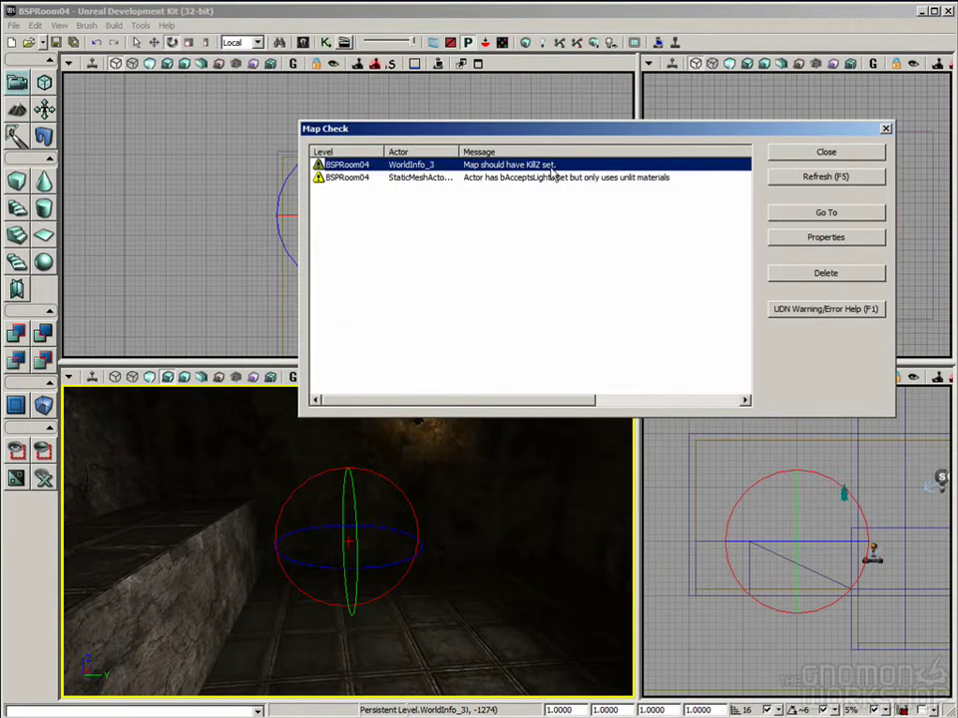
pyautogui.click(861, 156)
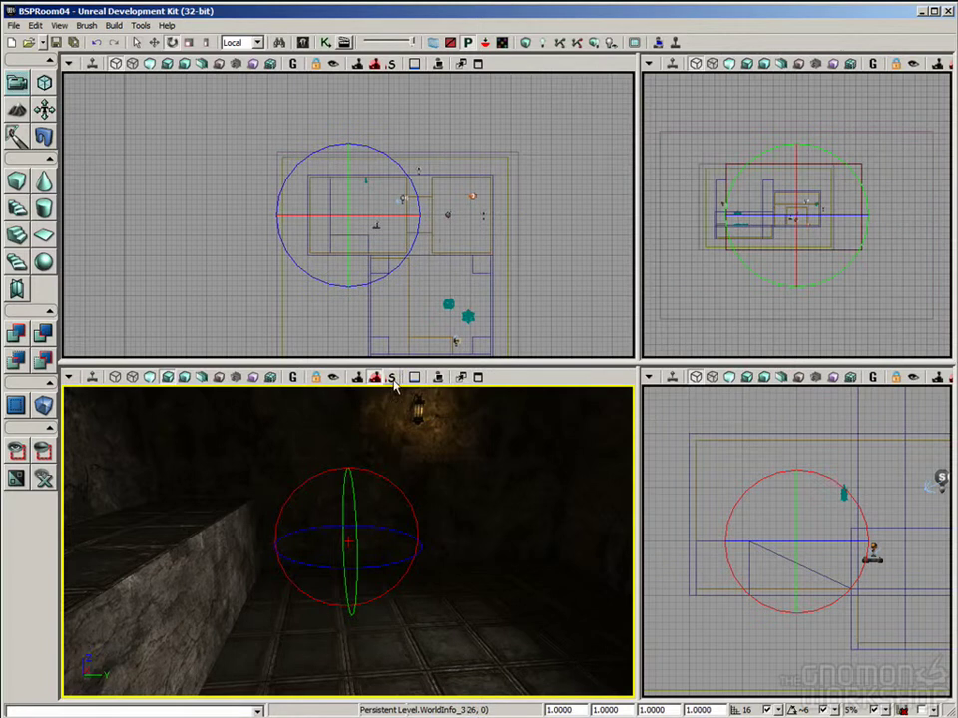
# Open the World Properties, look through the Lightmass and WorldInfo settings, and examine Kill Z under ZoneInfo.
pyautogui.click(59, 25)
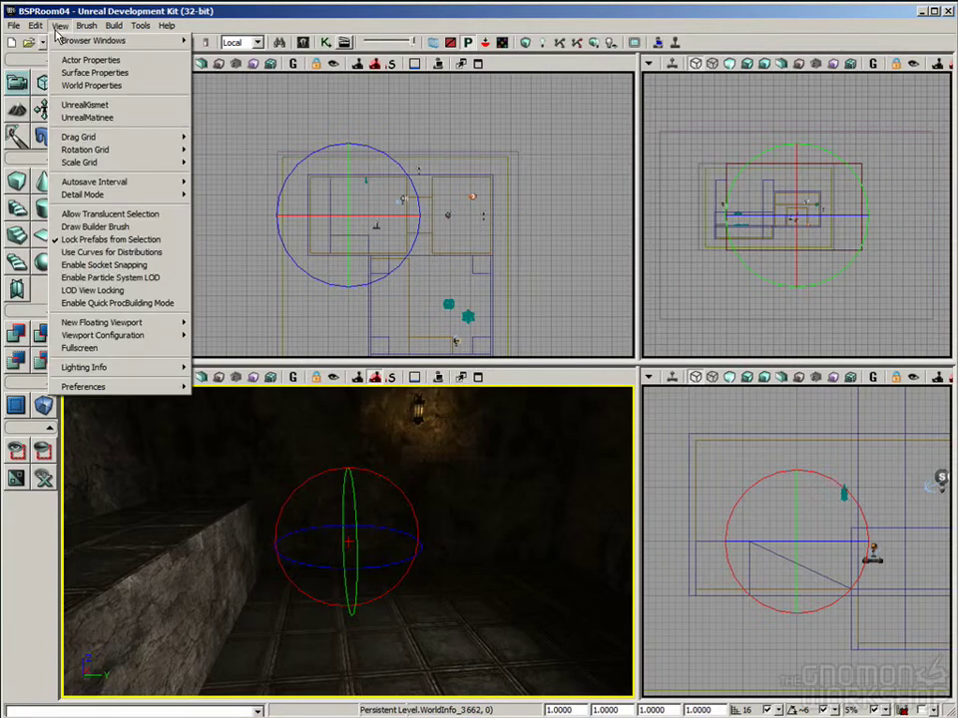
pyautogui.click(90, 85)
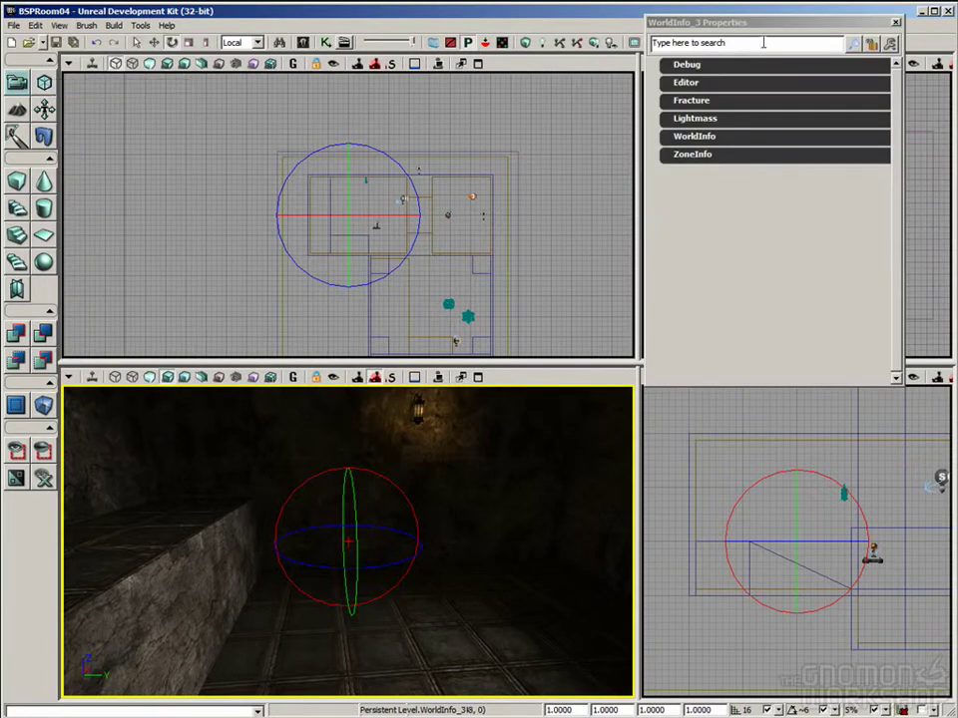
pyautogui.moveTo(759, 30); pyautogui.dragTo(722, 57)
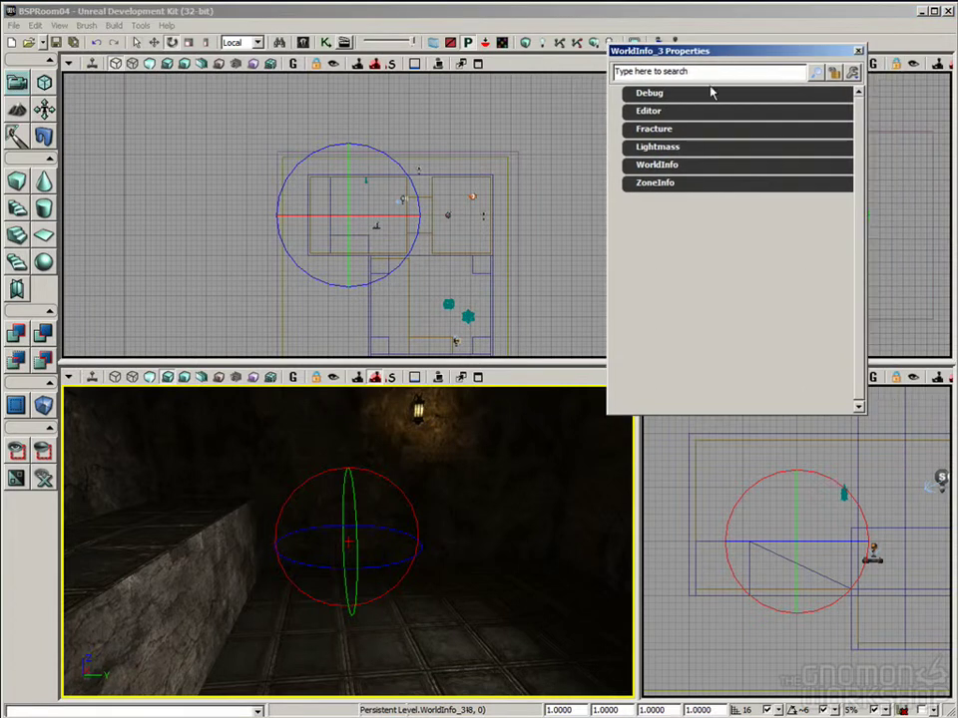
pyautogui.click(663, 148)
pyautogui.click(663, 148)
pyautogui.click(660, 165)
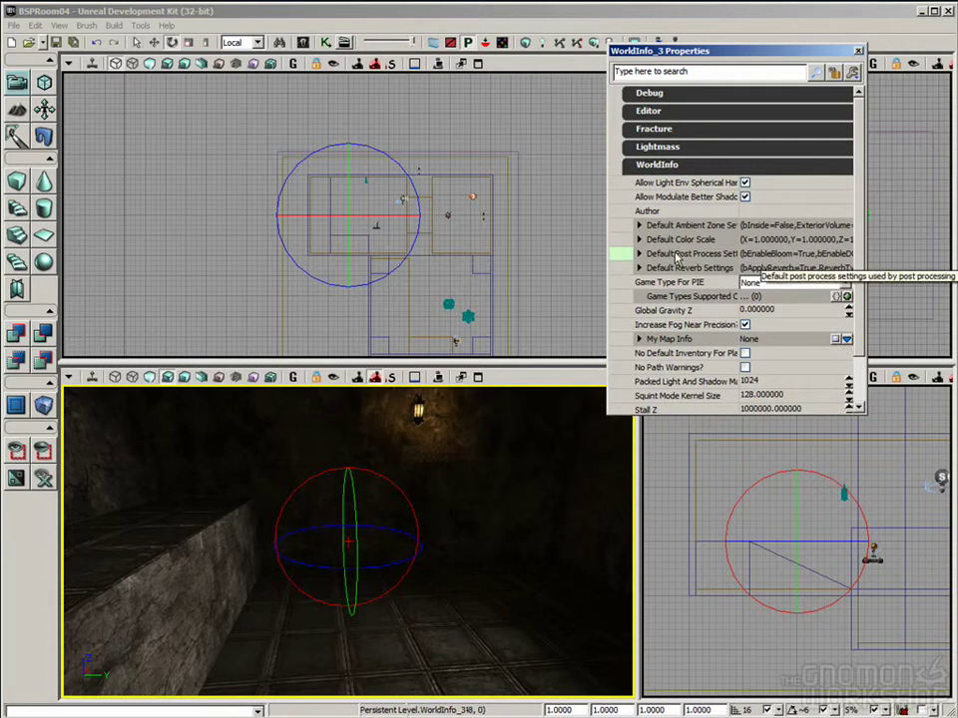
pyautogui.scroll(-1, 688, 239)
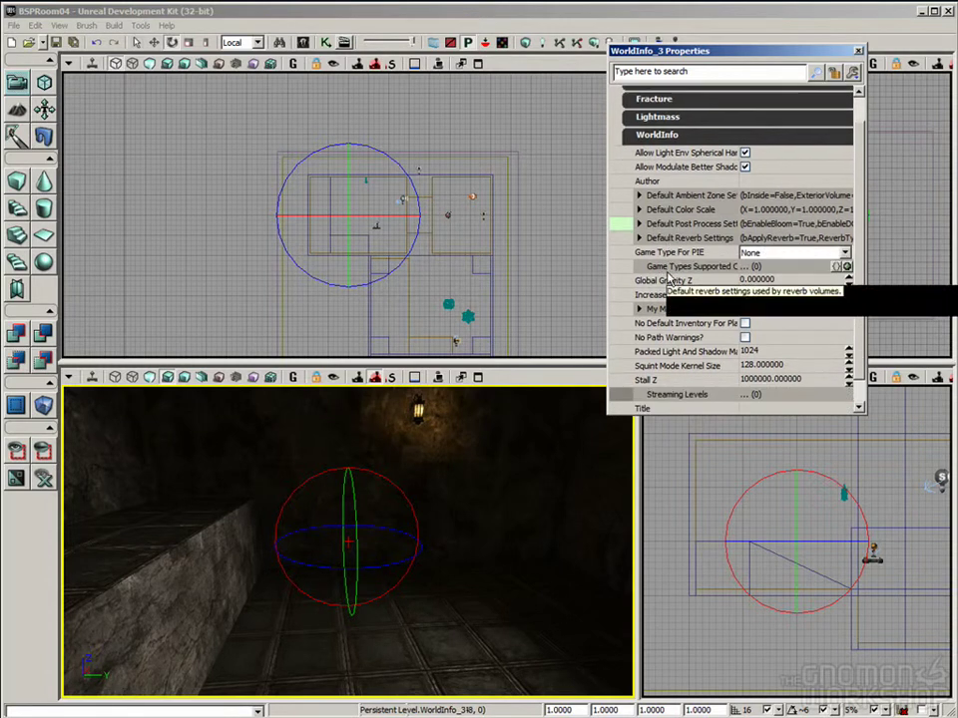
pyautogui.scroll(1, 714, 260)
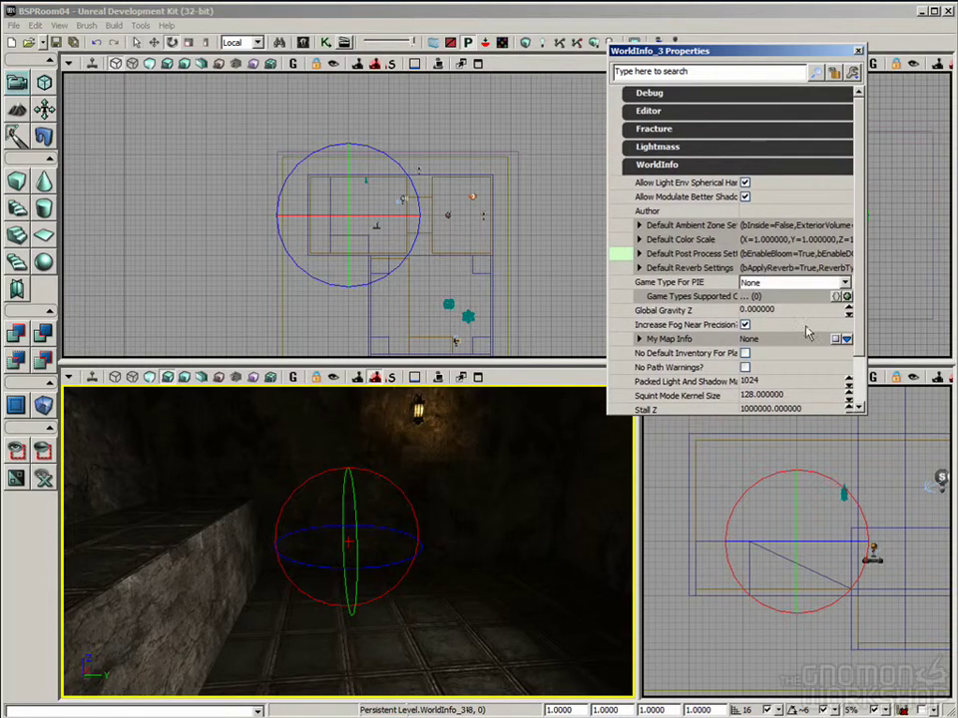
pyautogui.click(689, 165)
pyautogui.click(766, 184)
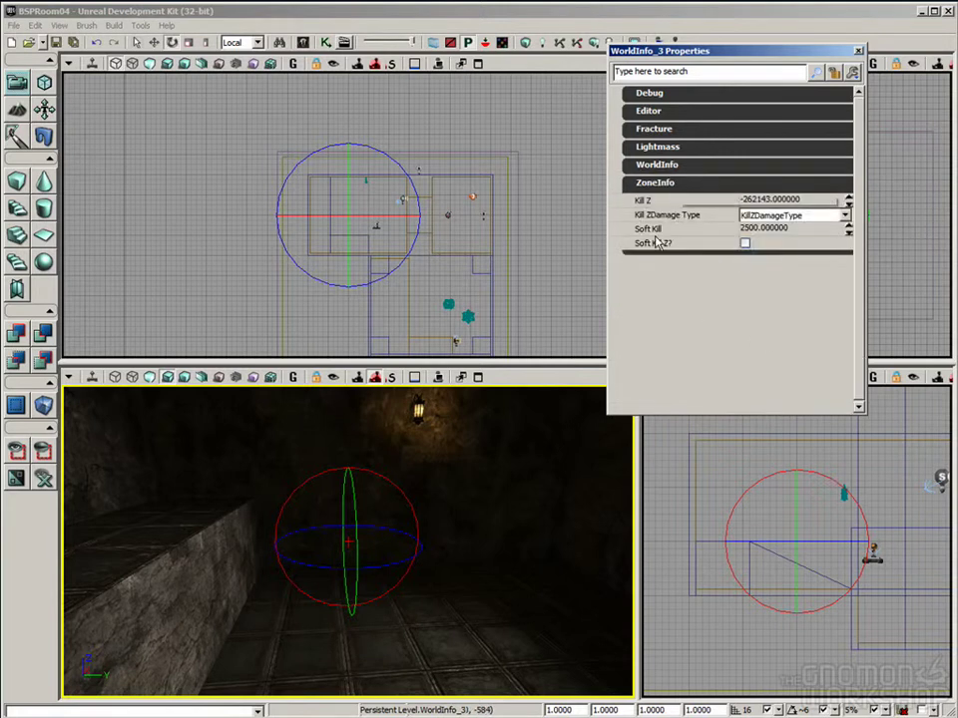
pyautogui.click(651, 198)
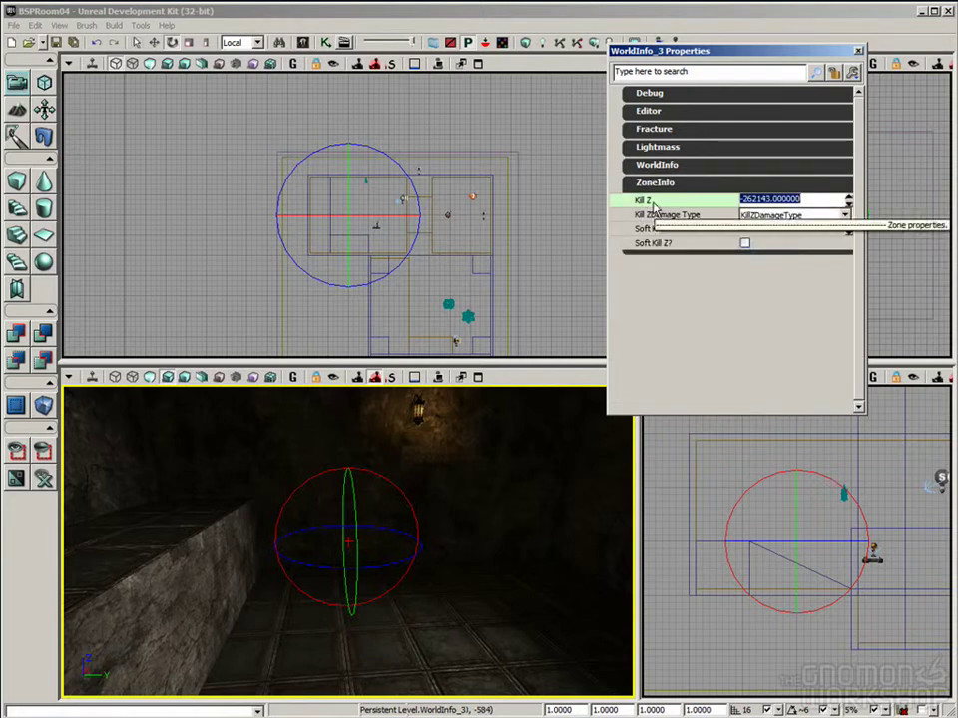
# Playtest the level from above its checkered roof, falling off the edge to examine Kill Z behaviour, and exit the test.
pyautogui.moveTo(807, 52)
pyautogui.mouseDown()
pyautogui.moveTo(781, 30)
pyautogui.moveTo(806, 30)
pyautogui.mouseUp()
pyautogui.moveTo(573, 503); pyautogui.dragTo(614, 489)
pyautogui.moveTo(550, 461); pyautogui.dragTo(480, 438)
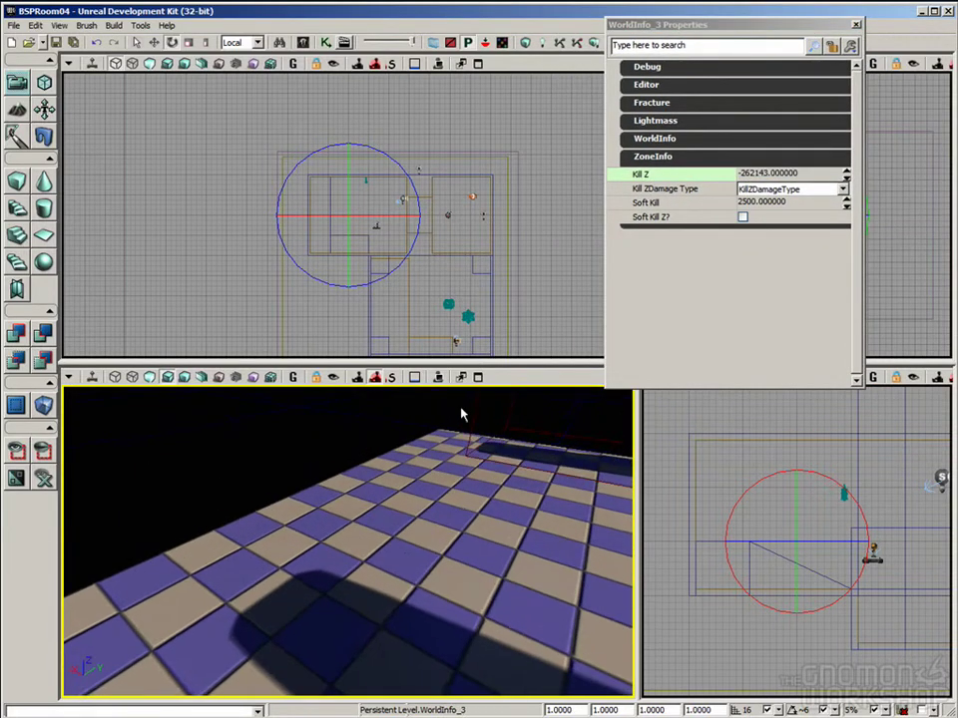
pyautogui.click(439, 377)
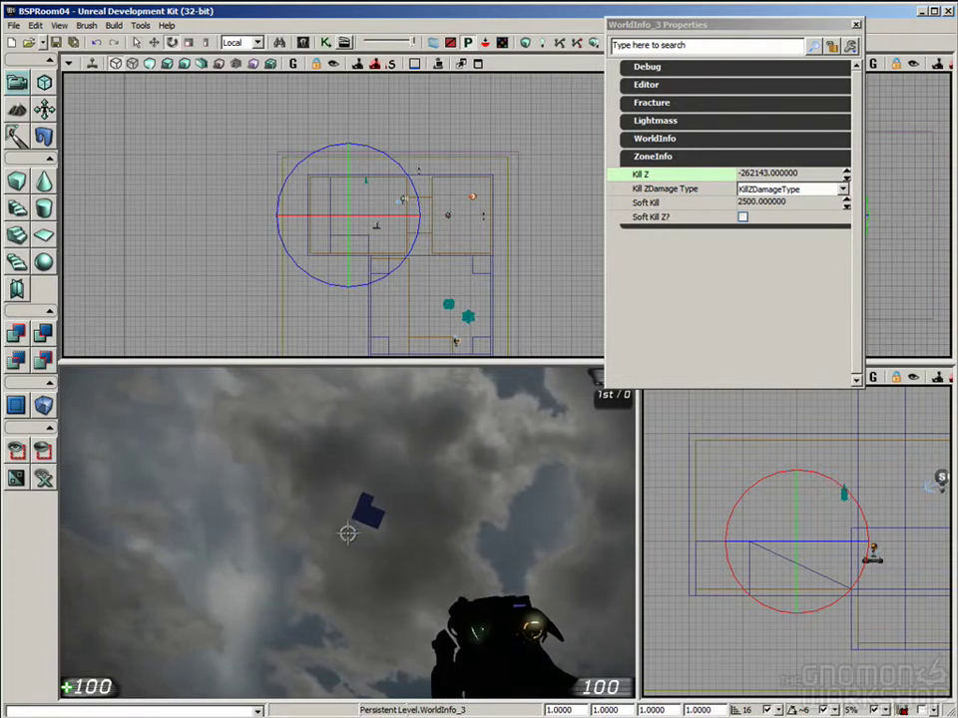
pyautogui.press('Escape')
pyautogui.moveTo(466, 499); pyautogui.dragTo(468, 512, button='right')
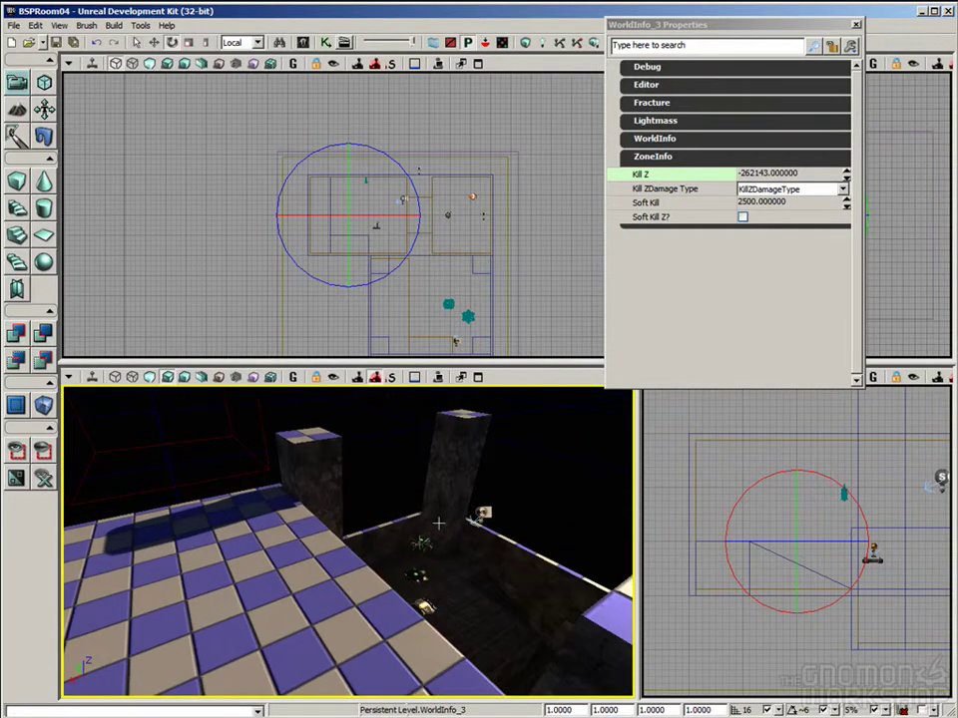
pyautogui.moveTo(440, 511); pyautogui.dragTo(436, 647)
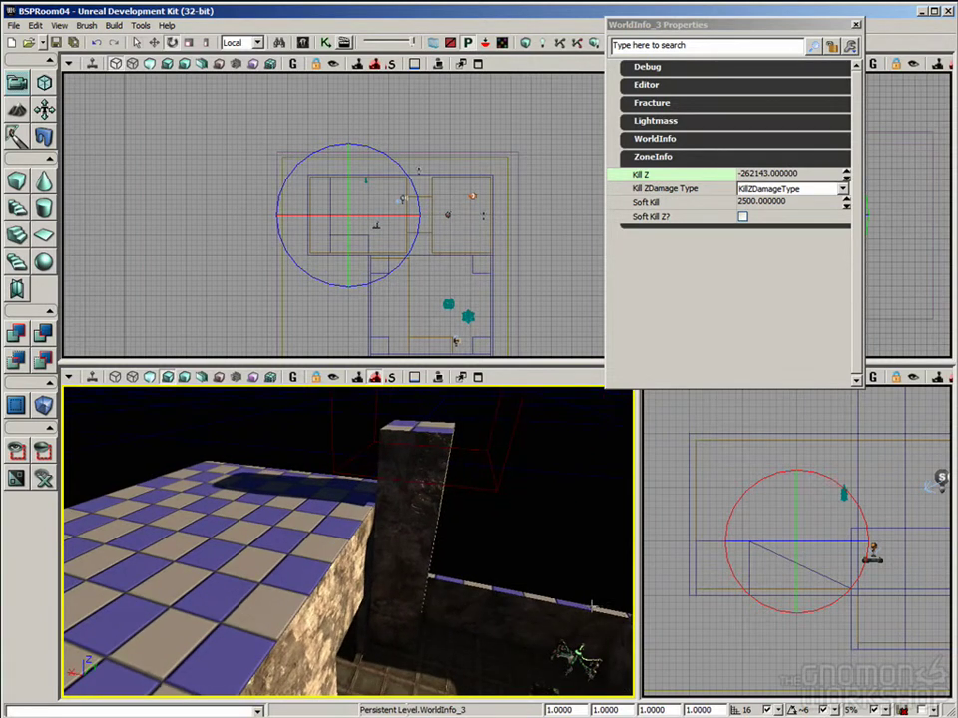
# Set the WorldInfo Kill Z value to 0.
pyautogui.moveTo(612, 550); pyautogui.dragTo(506, 522)
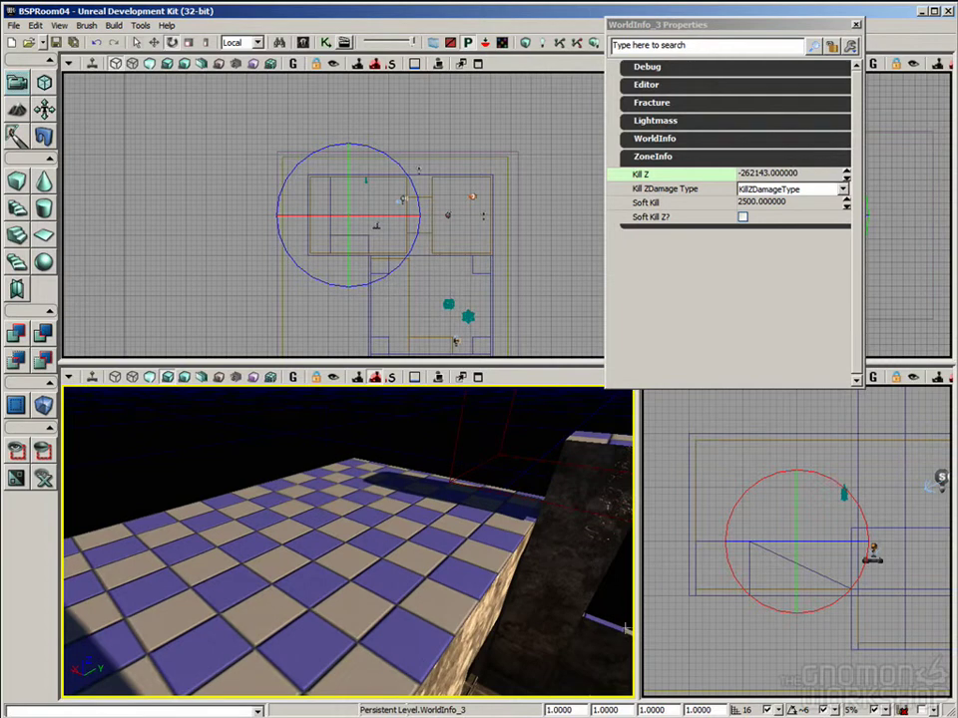
pyautogui.moveTo(561, 561); pyautogui.dragTo(588, 586)
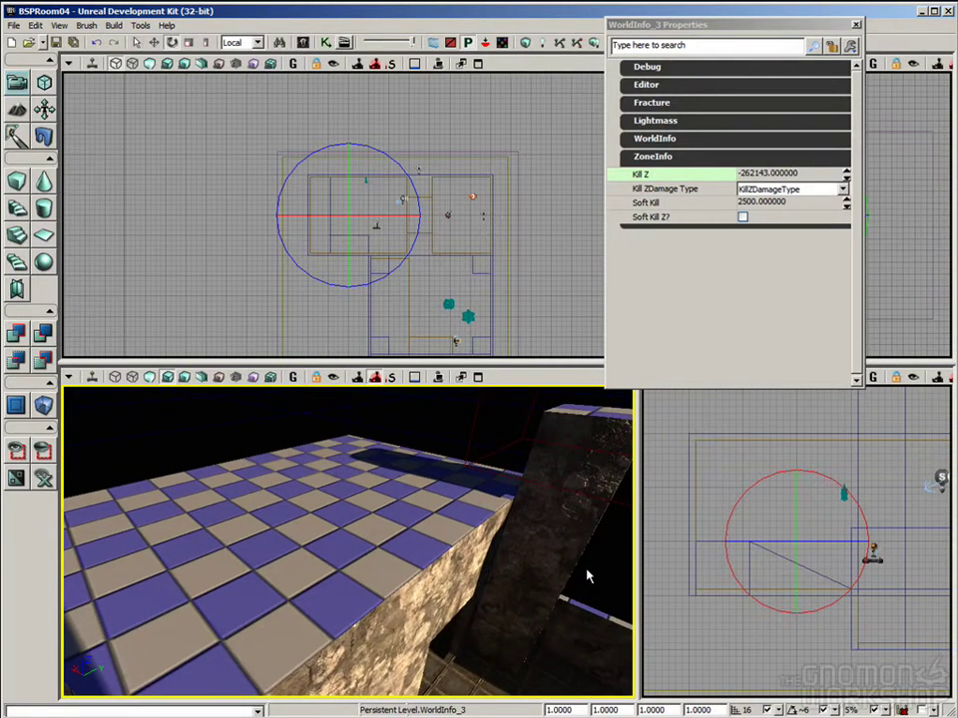
pyautogui.moveTo(587, 575); pyautogui.dragTo(616, 577)
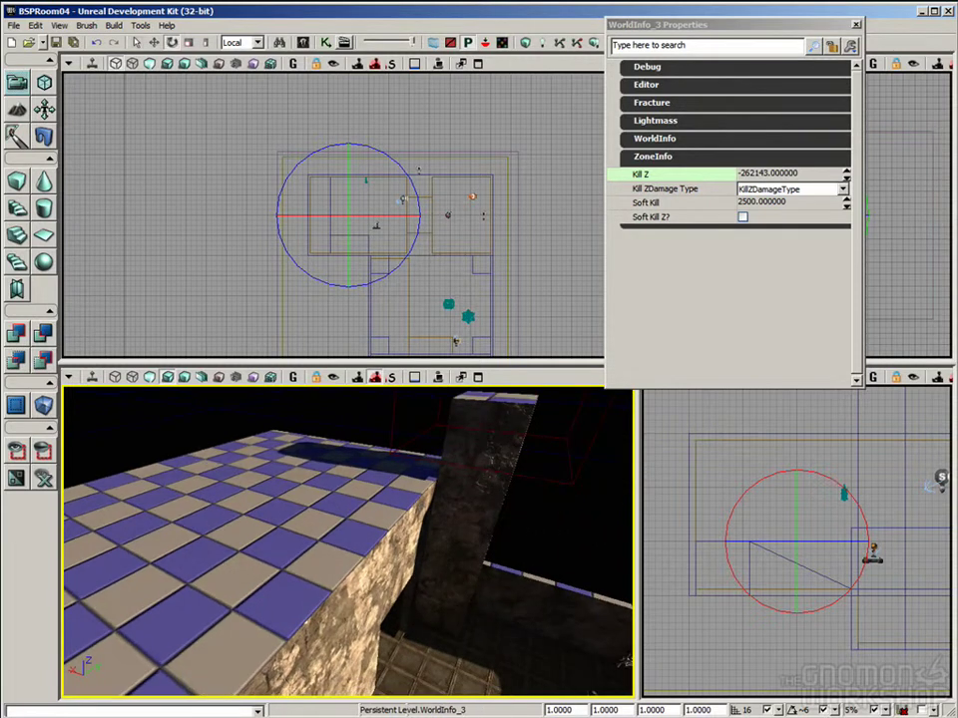
pyautogui.moveTo(409, 589); pyautogui.dragTo(424, 584)
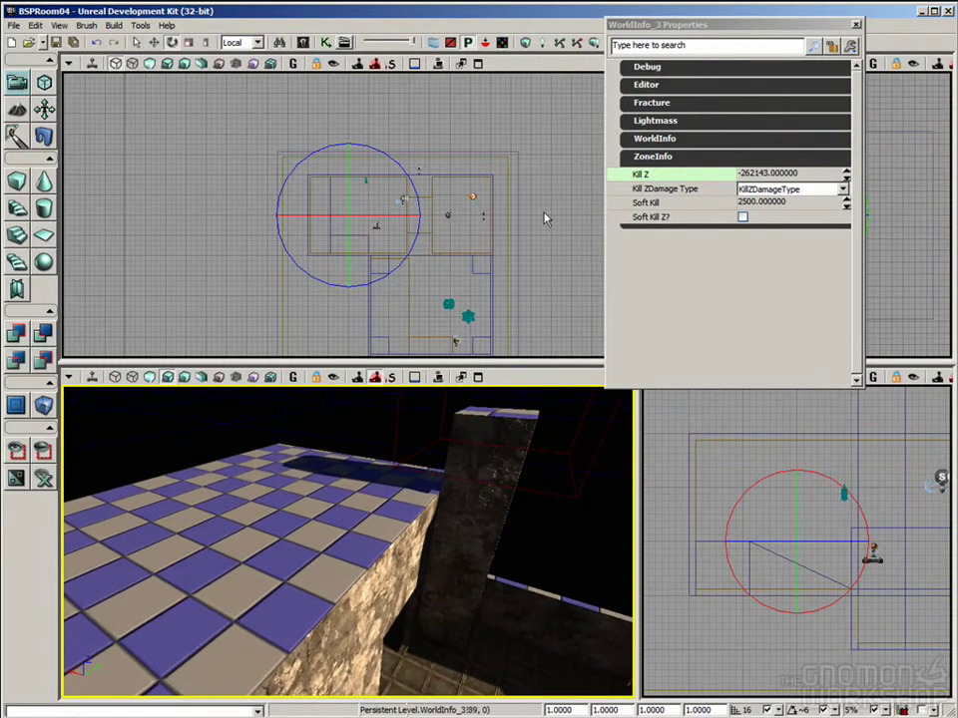
pyautogui.click(788, 174)
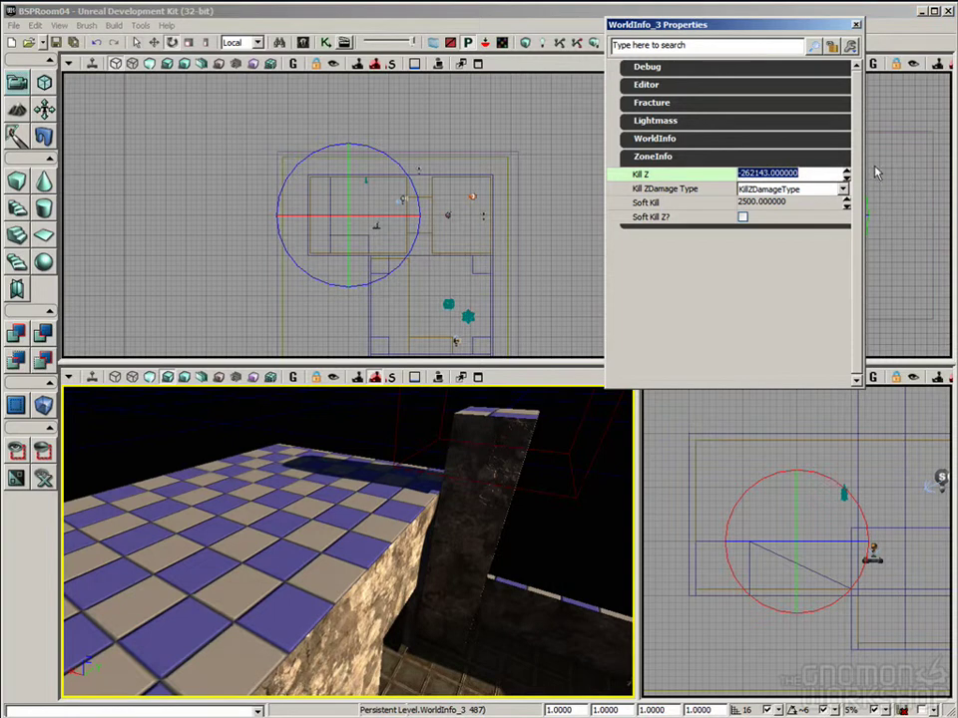
pyautogui.moveTo(794, 529); pyautogui.dragTo(797, 559)
pyautogui.click(799, 178)
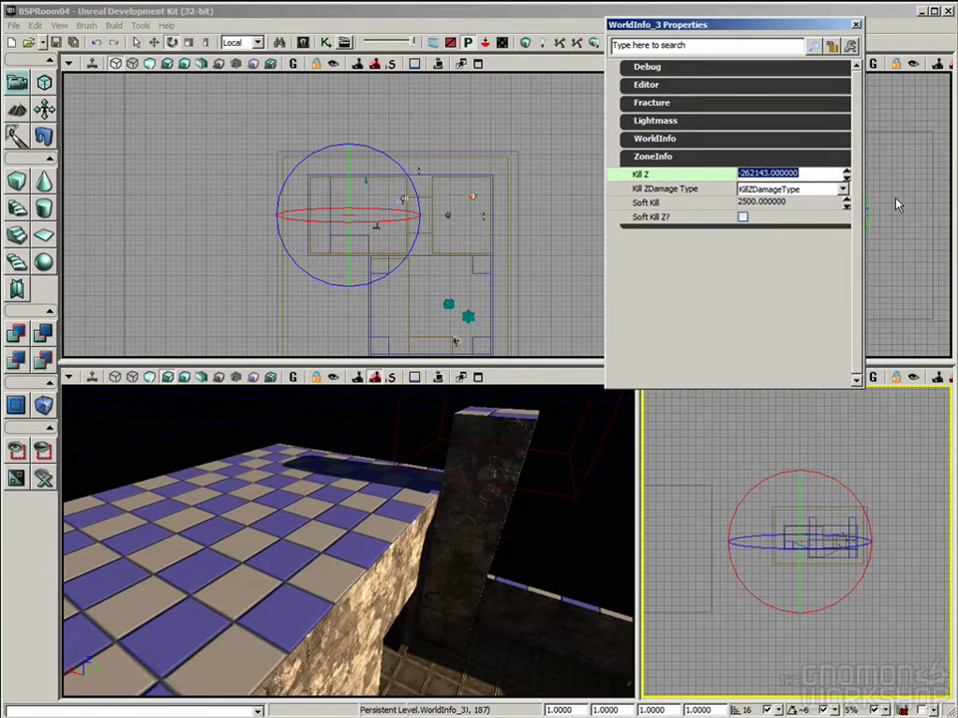
pyautogui.write('0')
pyautogui.press('Return')
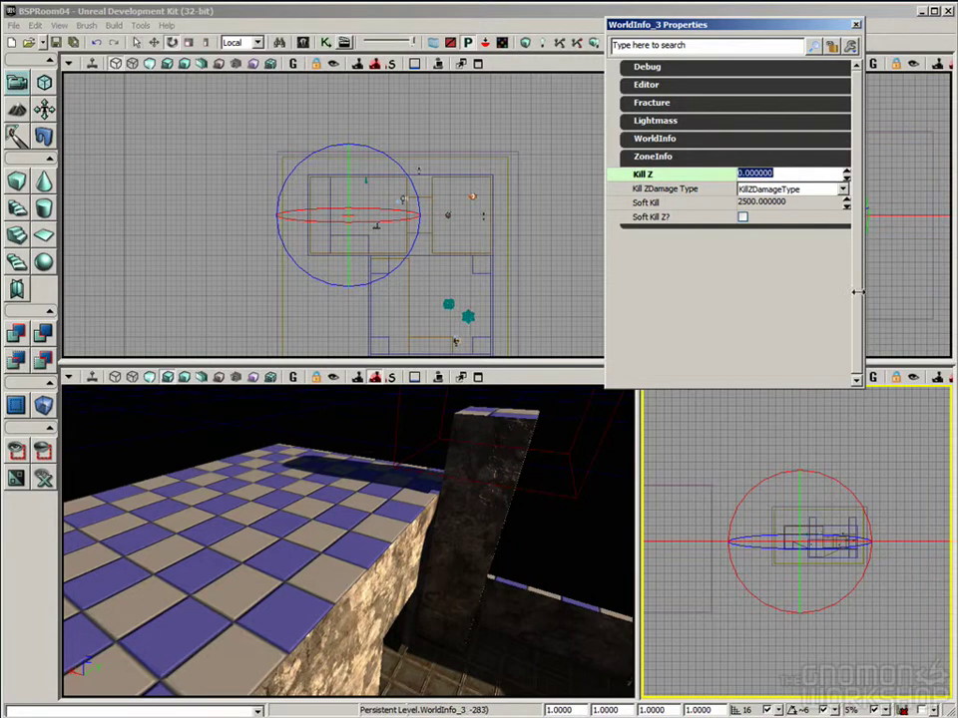
# Set Kill Z to -200, lower it further to -538, and close the WorldInfo properties.
pyautogui.moveTo(883, 587); pyautogui.dragTo(769, 573)
pyautogui.scroll(4, 883, 567)
pyautogui.moveTo(883, 567); pyautogui.dragTo(840, 650)
pyautogui.moveTo(872, 515); pyautogui.dragTo(788, 531)
pyautogui.scroll(-4, 788, 517)
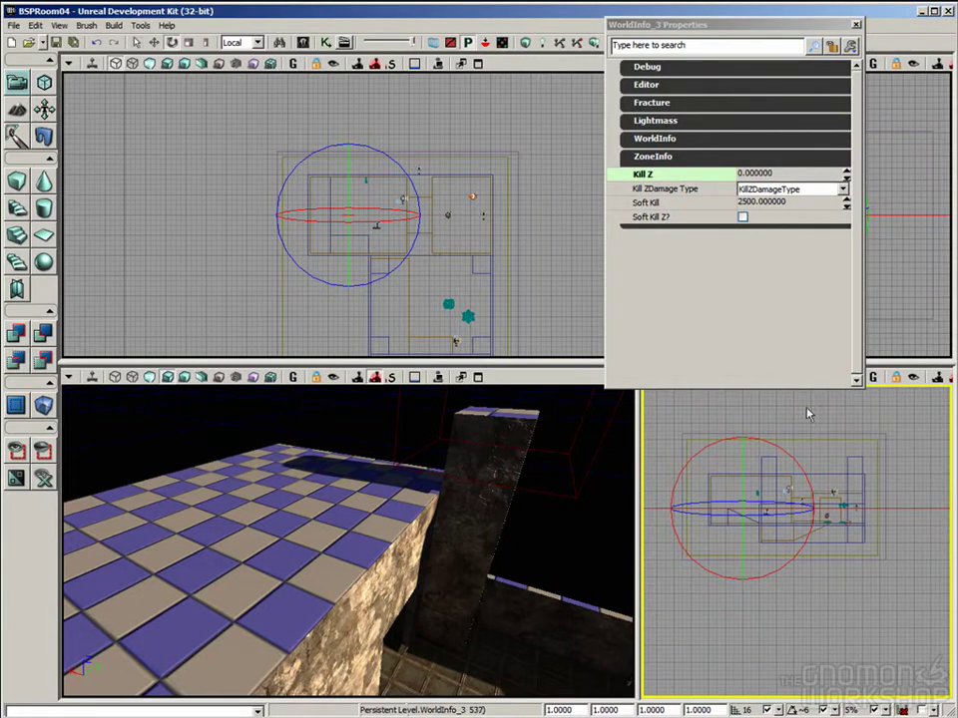
pyautogui.moveTo(847, 175); pyautogui.dragTo(816, 186)
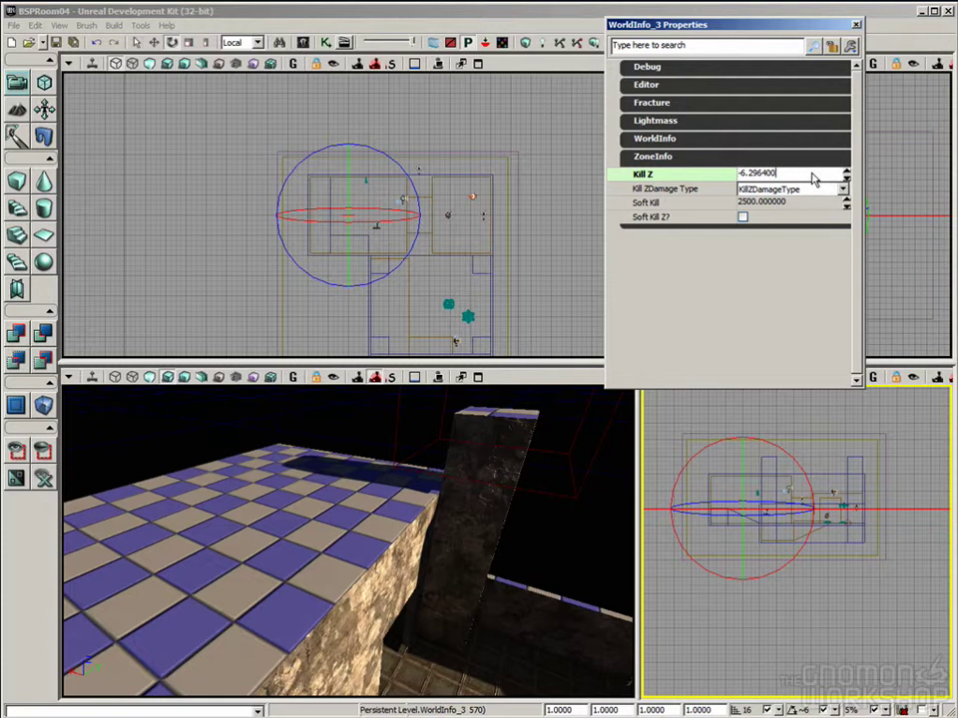
pyautogui.doubleClick(814, 177)
pyautogui.write('-200')
pyautogui.press('Return')
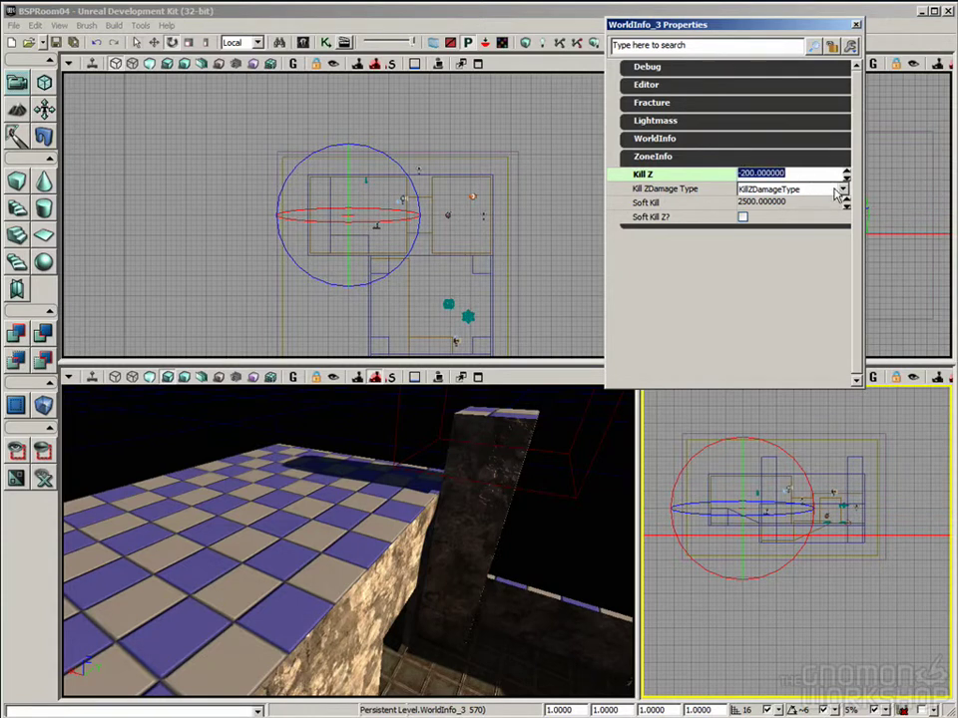
pyautogui.moveTo(845, 174); pyautogui.dragTo(846, 212)
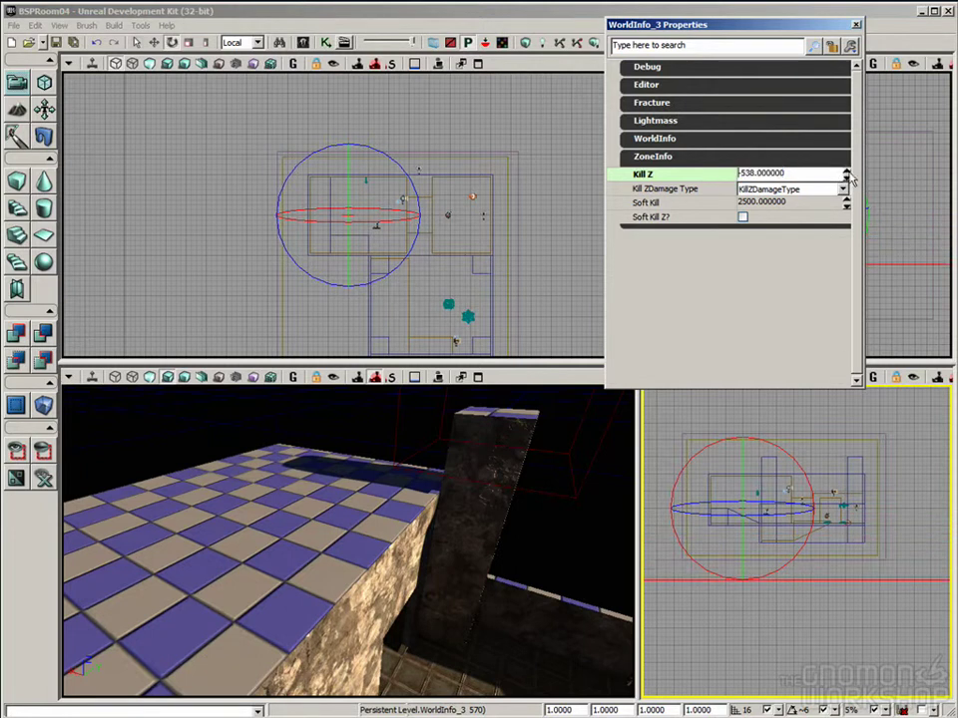
pyautogui.click(857, 25)
# Playtest in the perspective viewport from the checkered roof, fall off its edge to test Kill Z, and exit the test.
pyautogui.moveTo(421, 415); pyautogui.dragTo(389, 377)
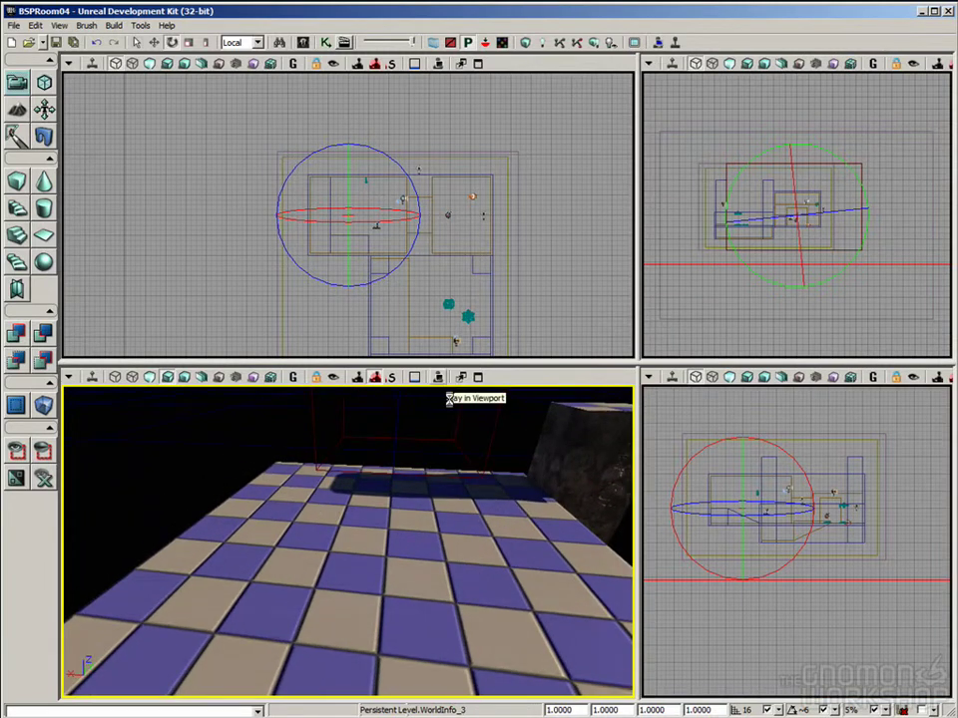
pyautogui.click(439, 377)
pyautogui.press('s')
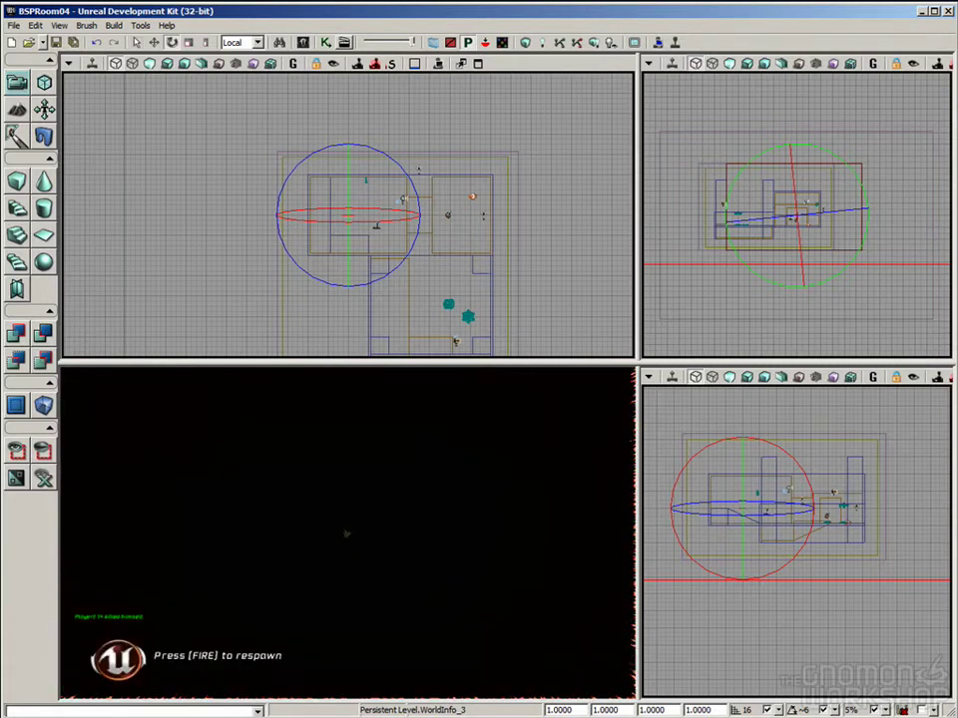
pyautogui.press('Escape')
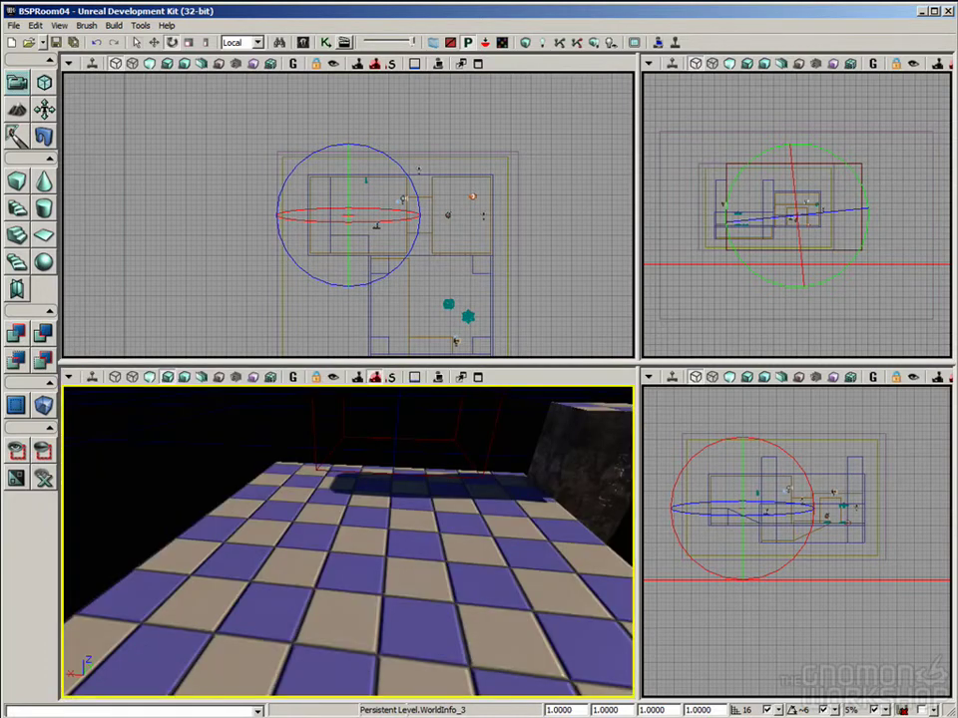
pyautogui.click(426, 498)
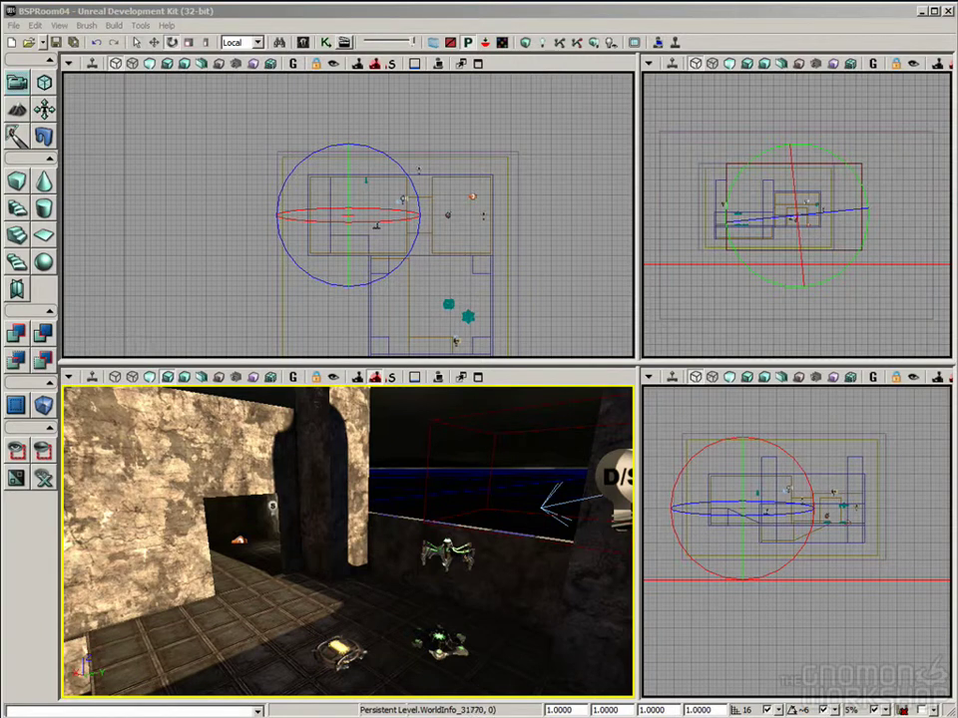
pyautogui.moveTo(423, 495); pyautogui.dragTo(433, 515, button='right')
pyautogui.moveTo(405, 507); pyautogui.dragTo(420, 466)
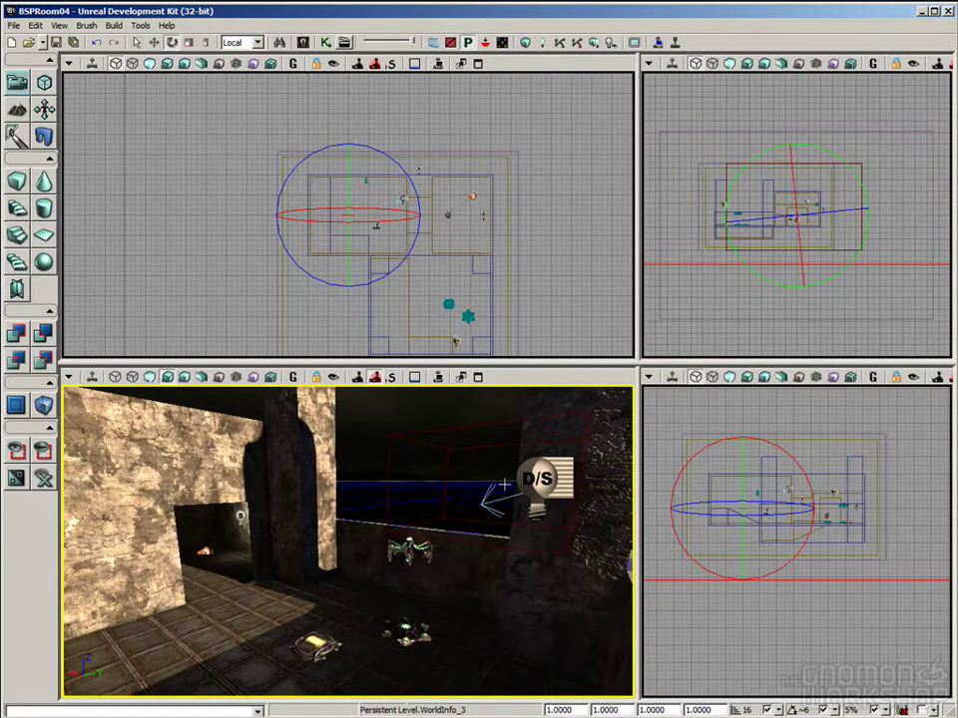
pyautogui.moveTo(378, 515); pyautogui.dragTo(371, 516)
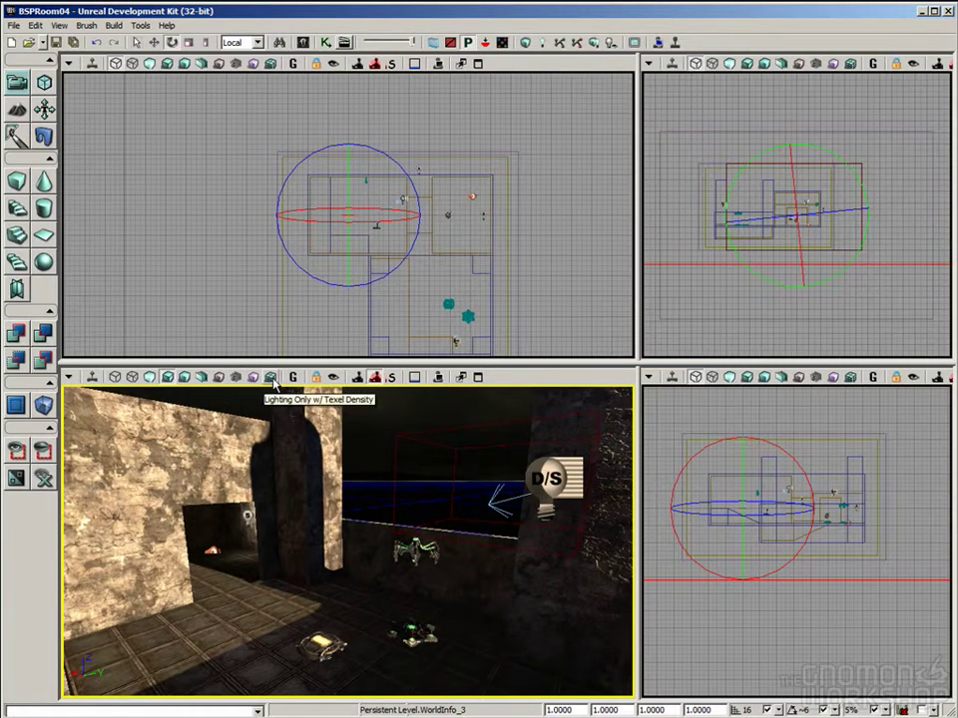
pyautogui.moveTo(355, 453); pyautogui.dragTo(315, 479)
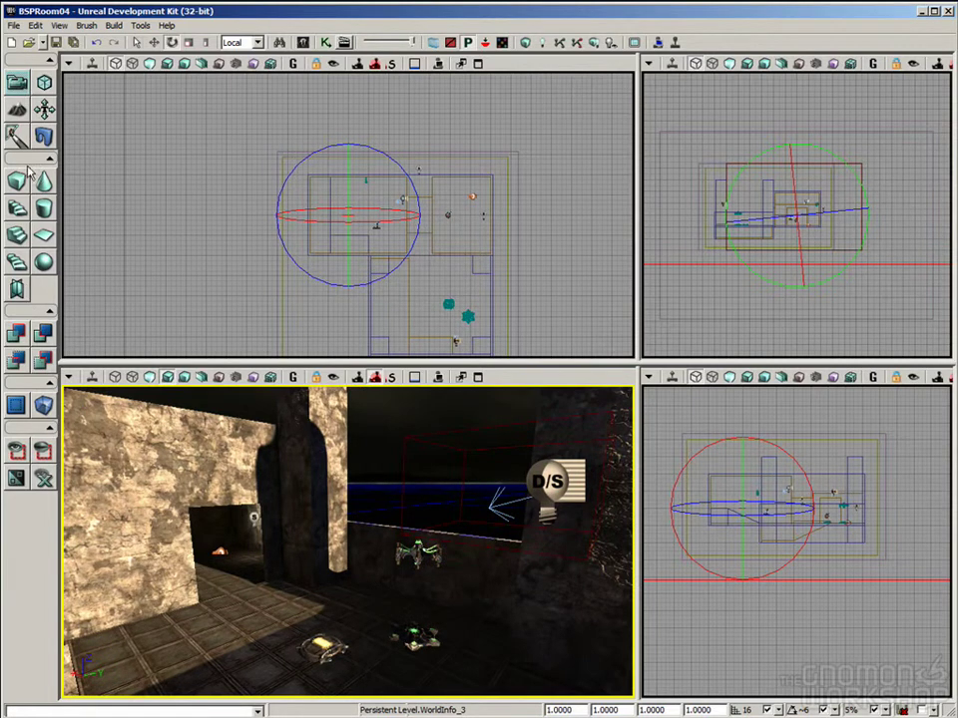
pyautogui.moveTo(231, 442); pyautogui.dragTo(251, 457, button='right')
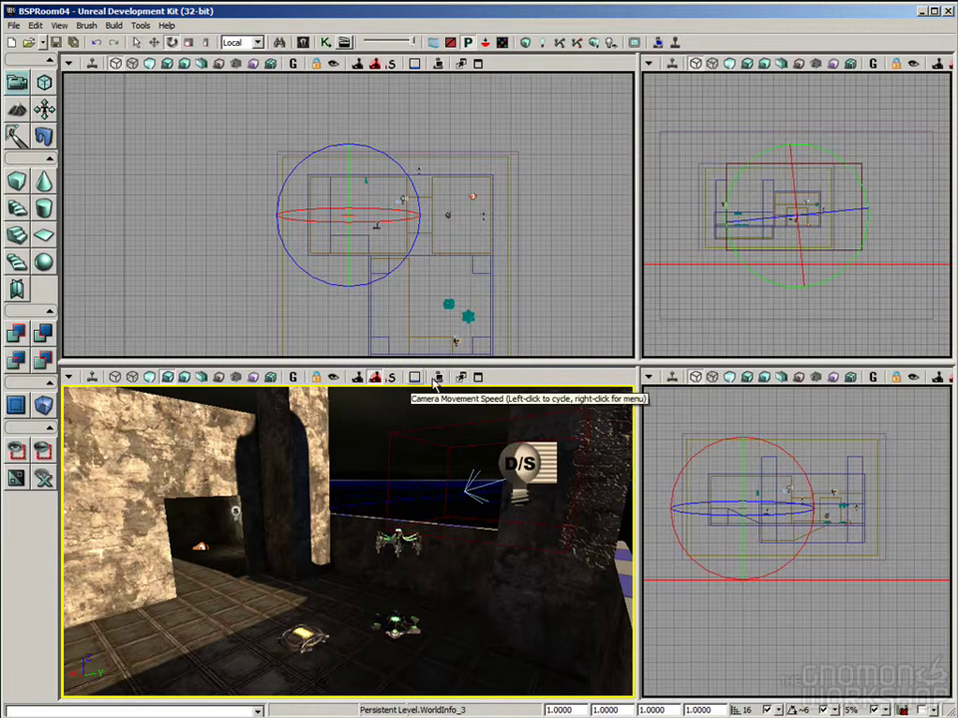
pyautogui.moveTo(507, 406); pyautogui.dragTo(489, 397)
pyautogui.moveTo(419, 484); pyautogui.dragTo(429, 483)
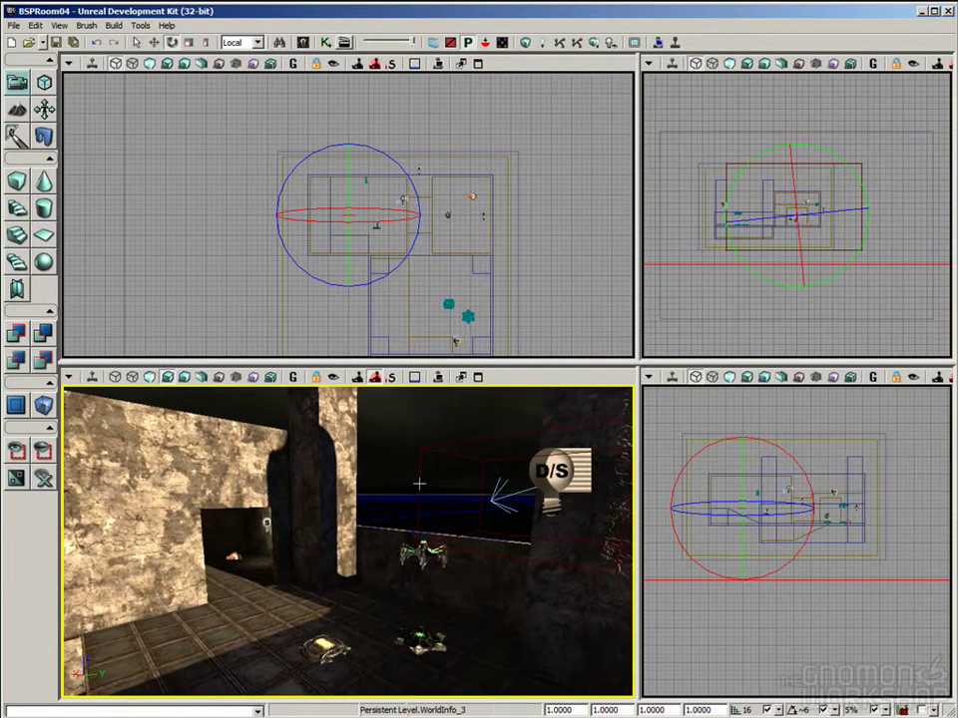
pyautogui.scroll(-1, 560, 316)
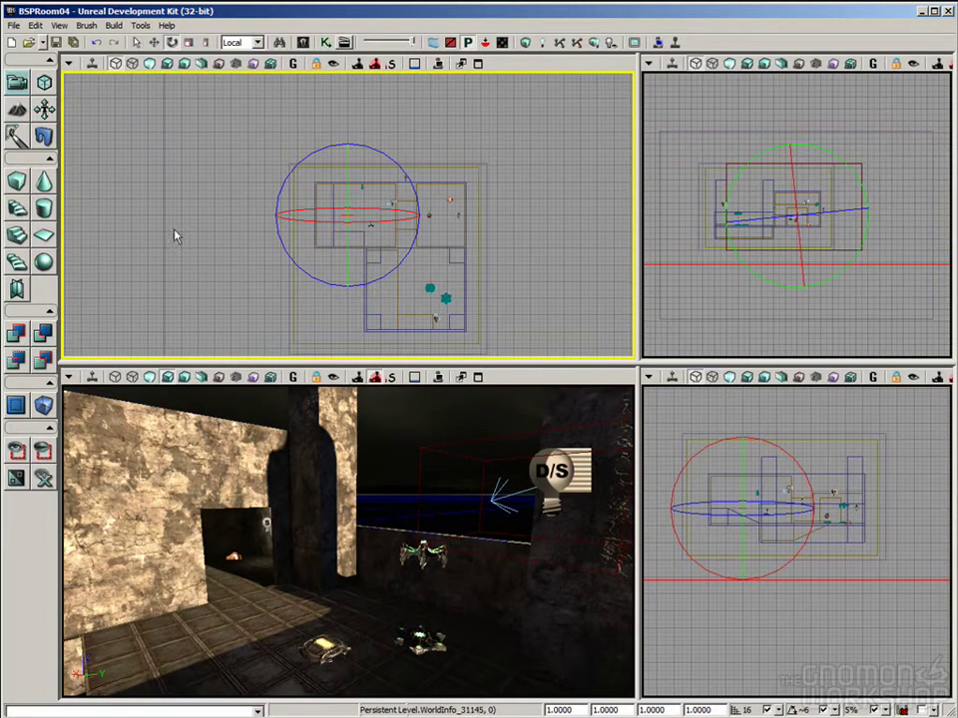
pyautogui.moveTo(271, 239); pyautogui.dragTo(143, 235)
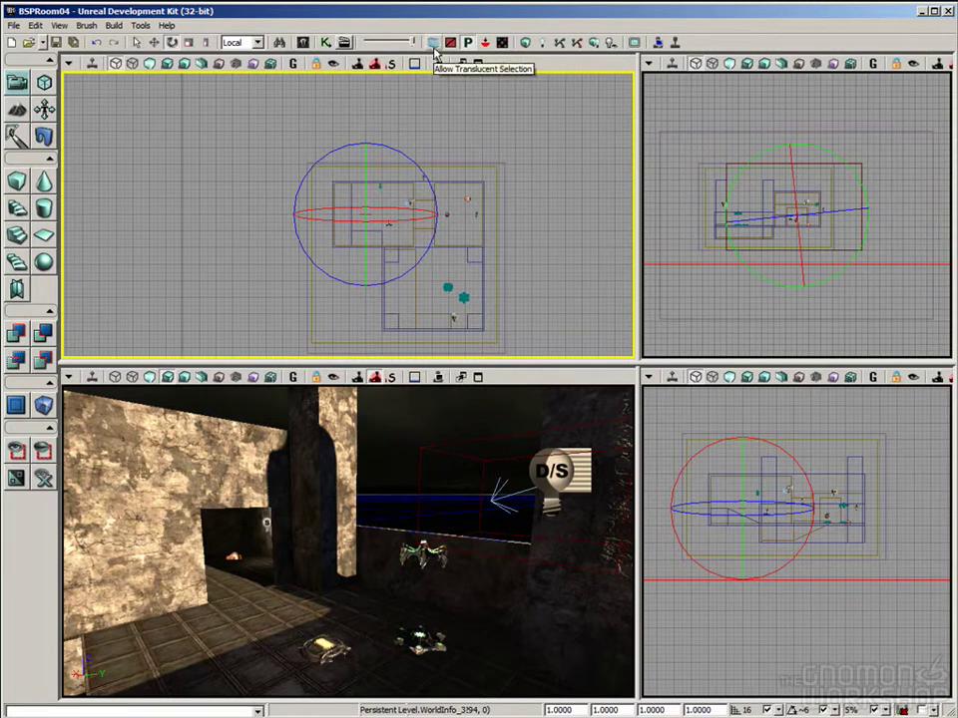
# Examine the commands offered for the room's floor surface and for the weapon pickup factory, including its Materials options.
pyautogui.moveTo(492, 404); pyautogui.dragTo(473, 409, button='right')
pyautogui.moveTo(449, 399); pyautogui.dragTo(424, 401)
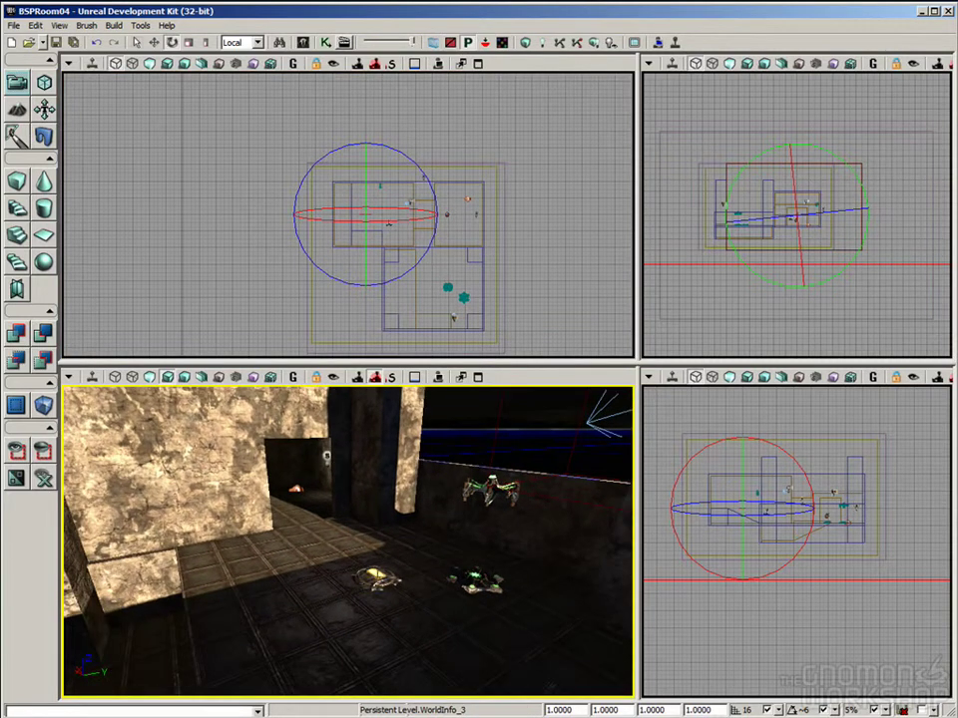
pyautogui.rightClick(256, 574)
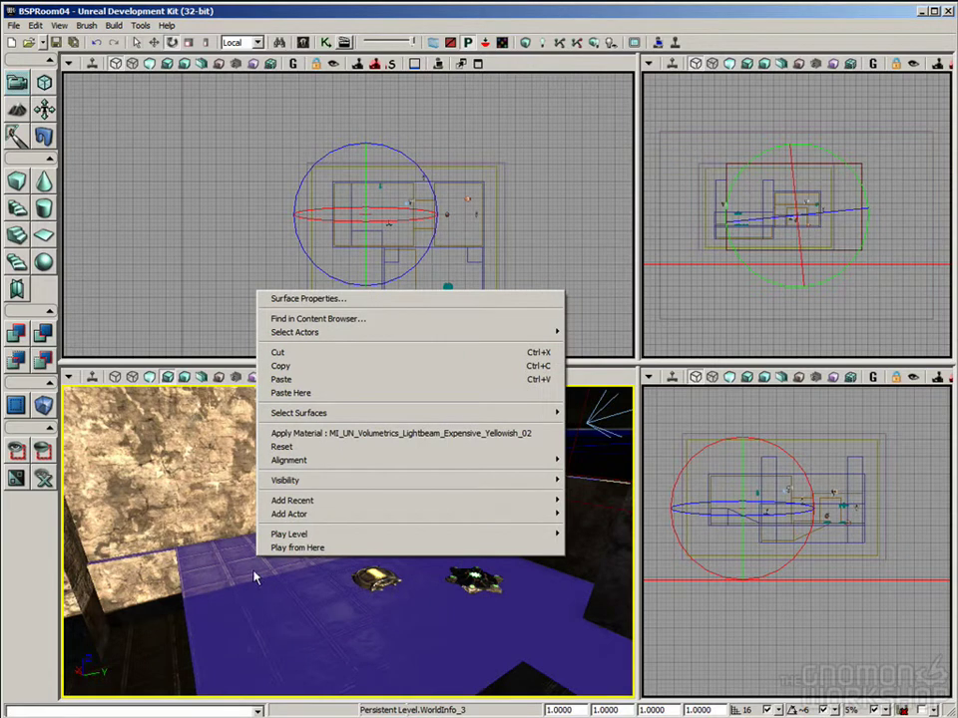
pyautogui.rightClick(377, 581)
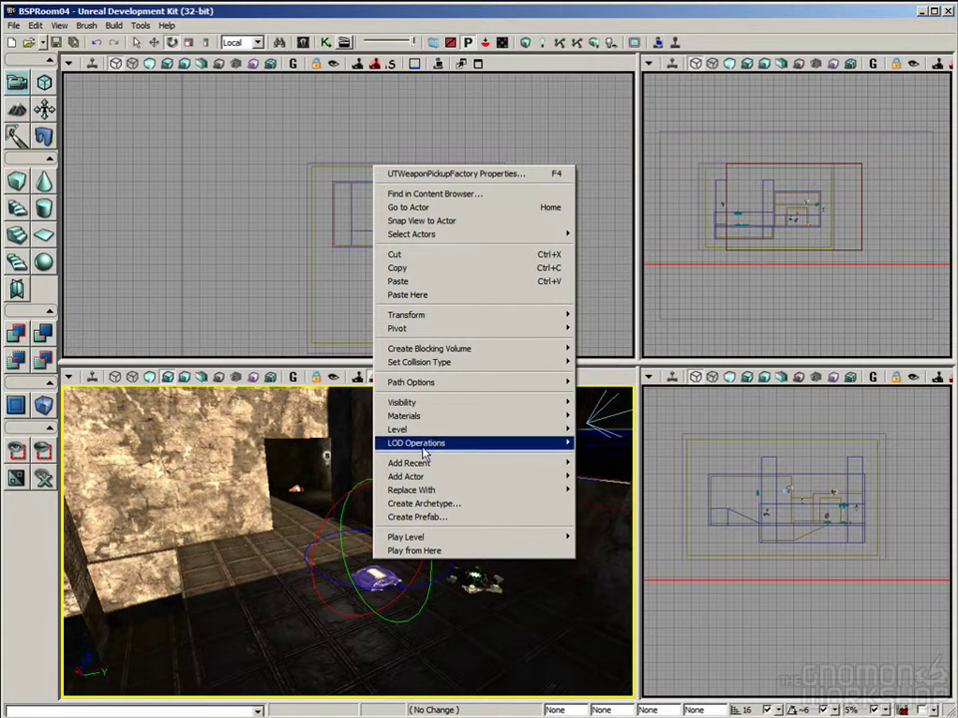
pyautogui.moveTo(434, 424)
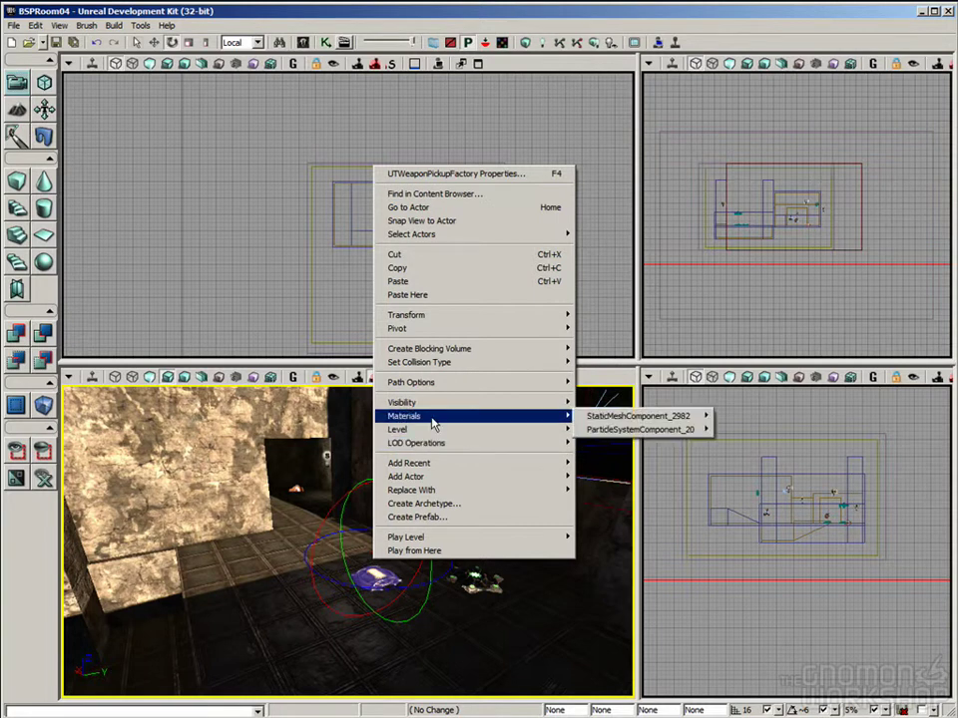
pyautogui.moveTo(462, 408)
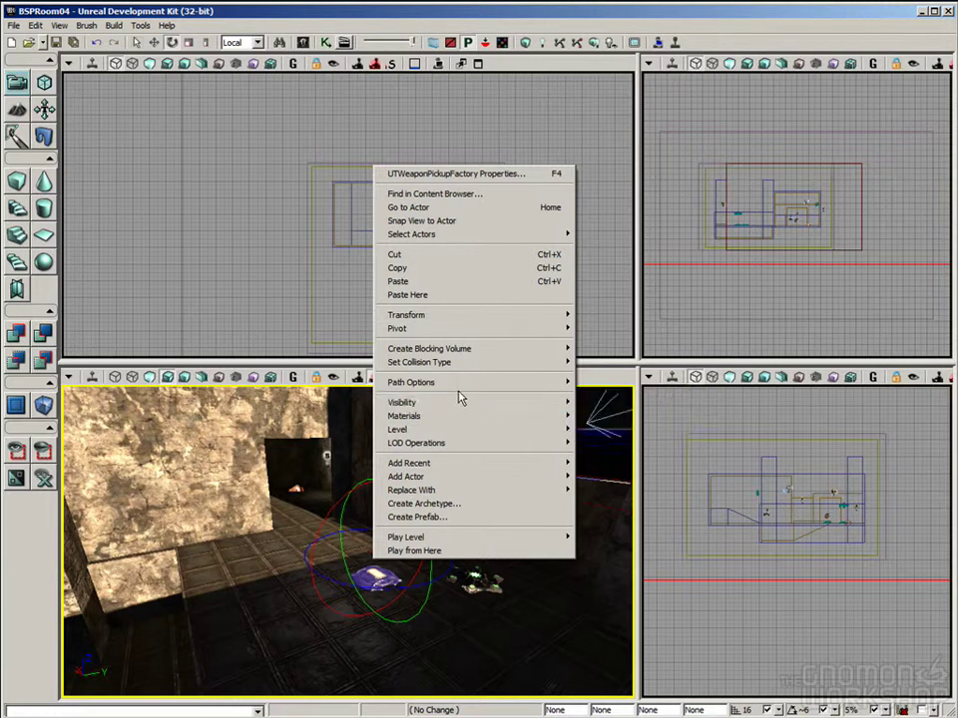
pyautogui.moveTo(502, 320)
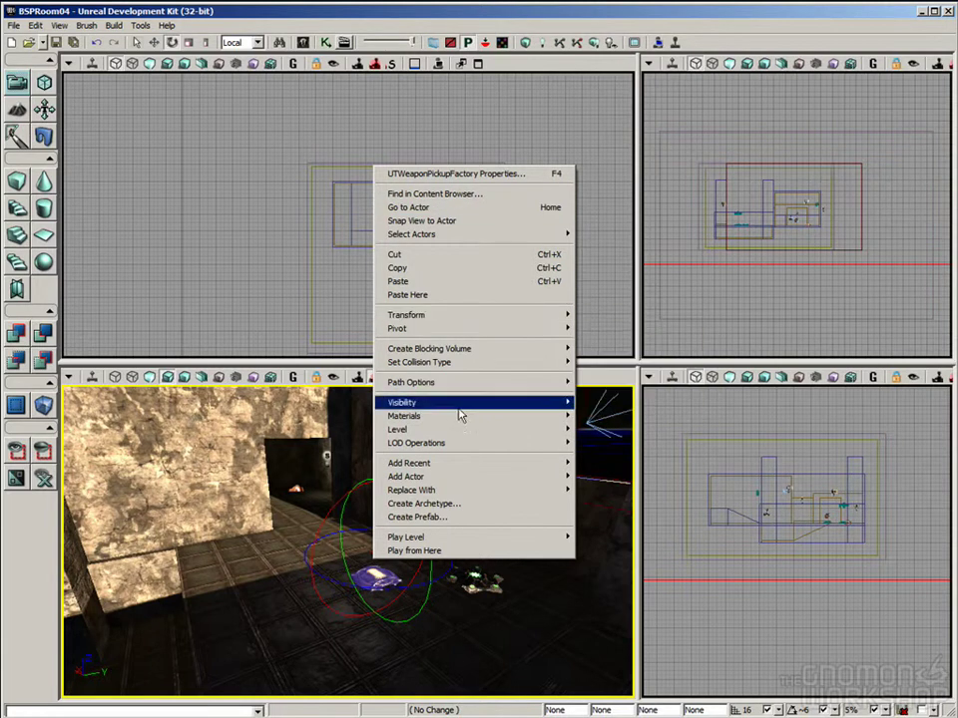
pyautogui.moveTo(488, 479)
pyautogui.click(735, 625)
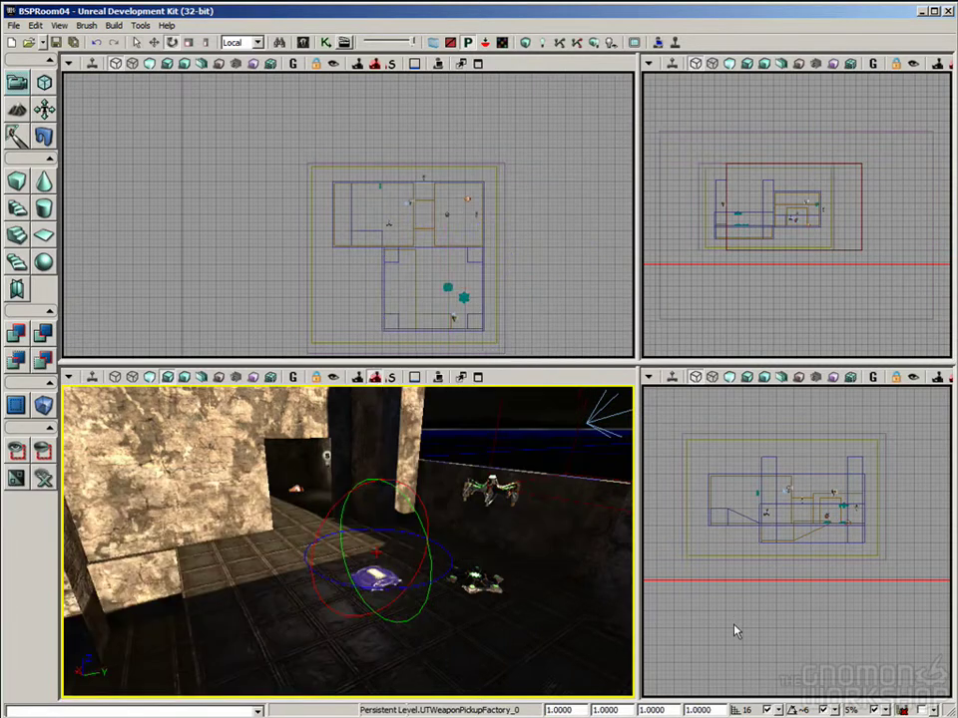
# Open the Content Browser, move it over the viewports to look at its sections, and close it.
pyautogui.moveTo(524, 486); pyautogui.dragTo(557, 462, button='right')
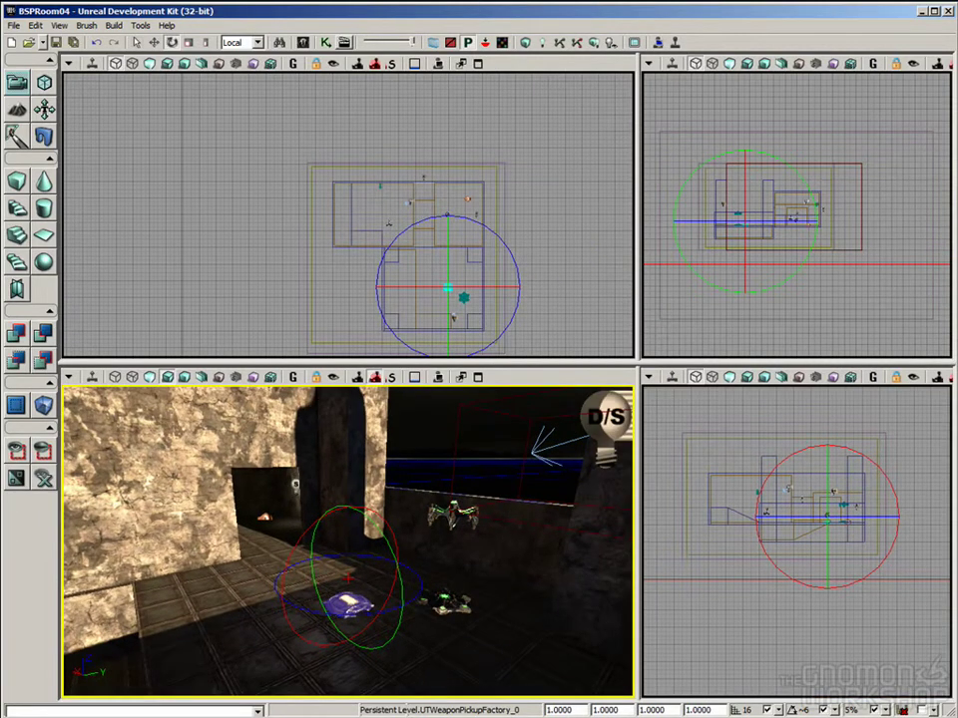
pyautogui.click(302, 42)
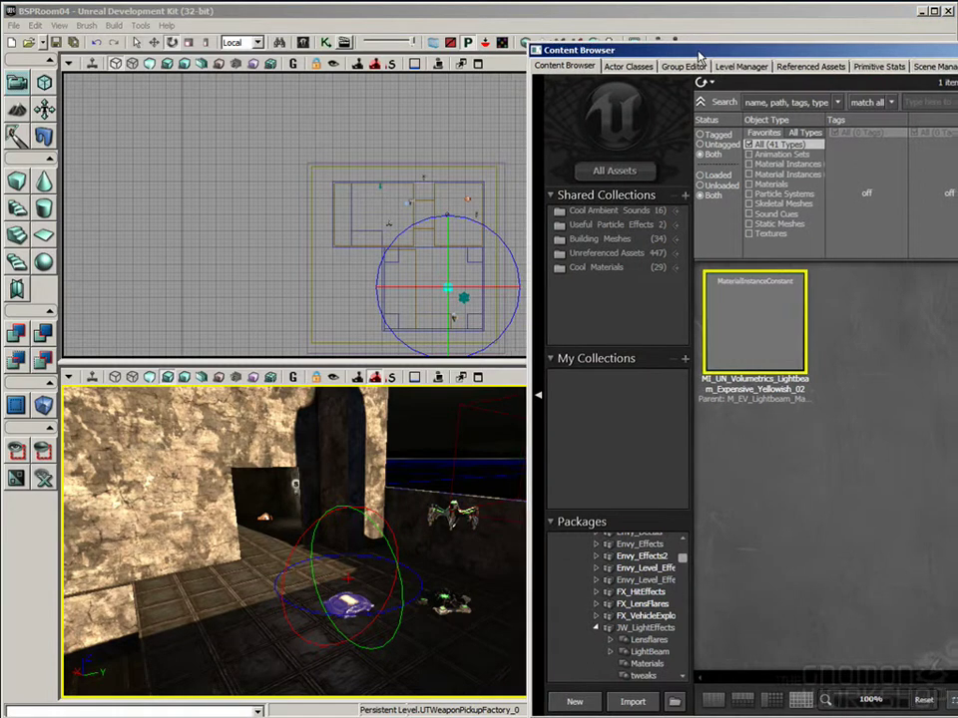
pyautogui.moveTo(699, 49); pyautogui.dragTo(440, 29)
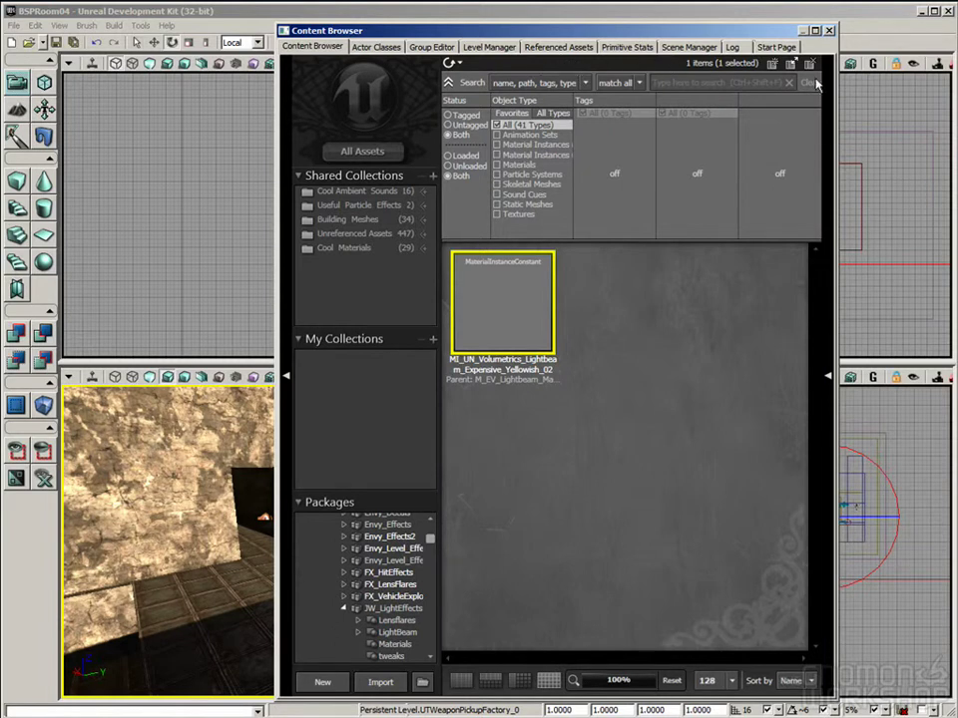
pyautogui.moveTo(790, 31); pyautogui.dragTo(796, 26)
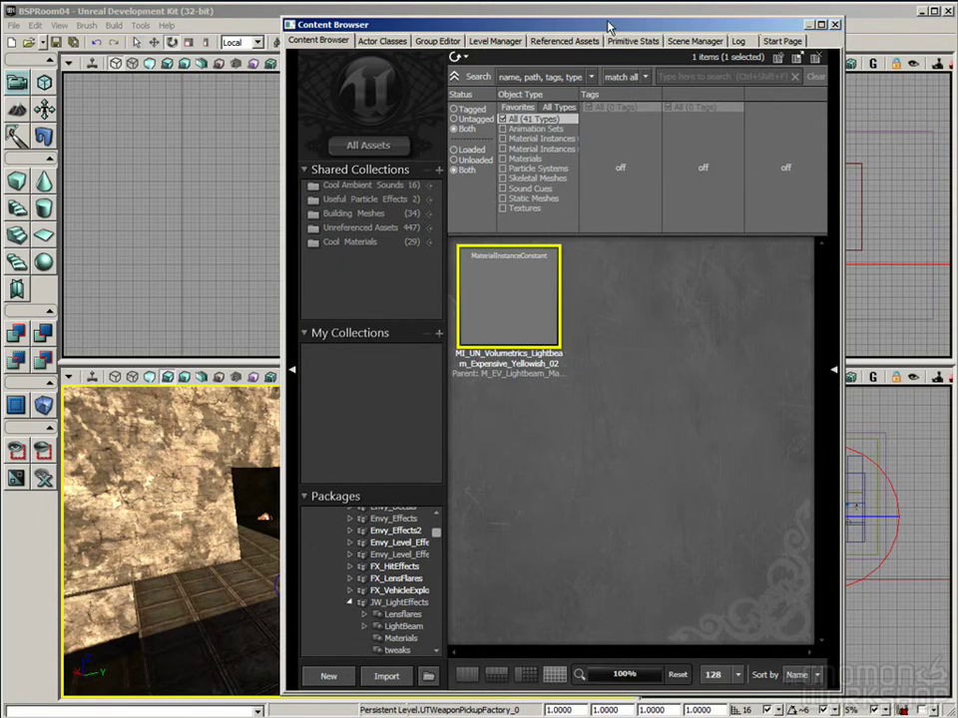
pyautogui.moveTo(840, 26); pyautogui.dragTo(855, 26)
pyautogui.click(850, 25)
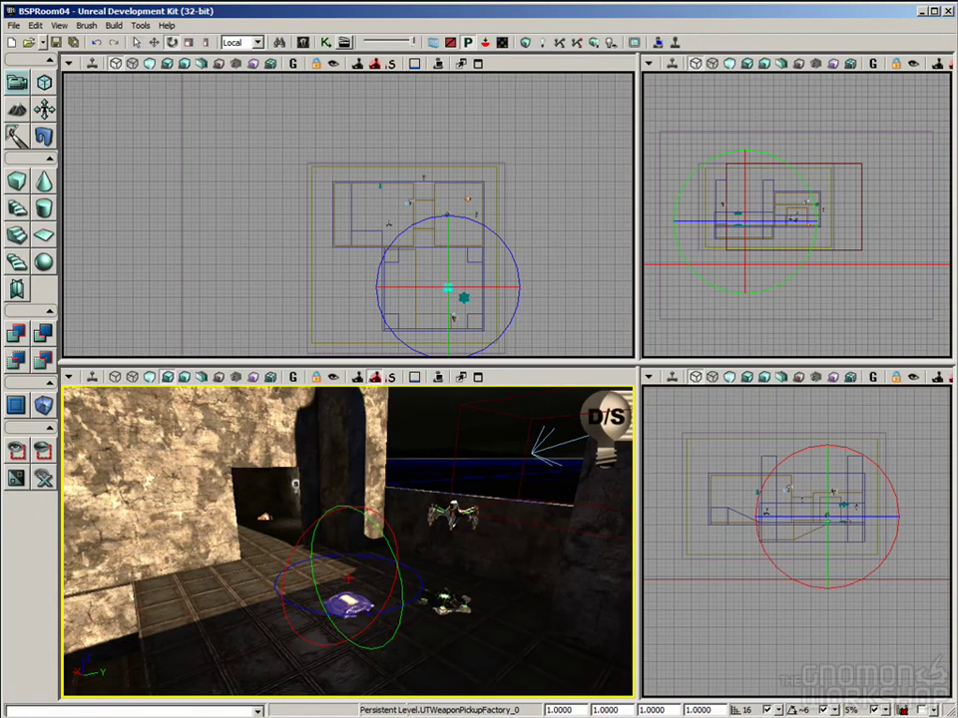